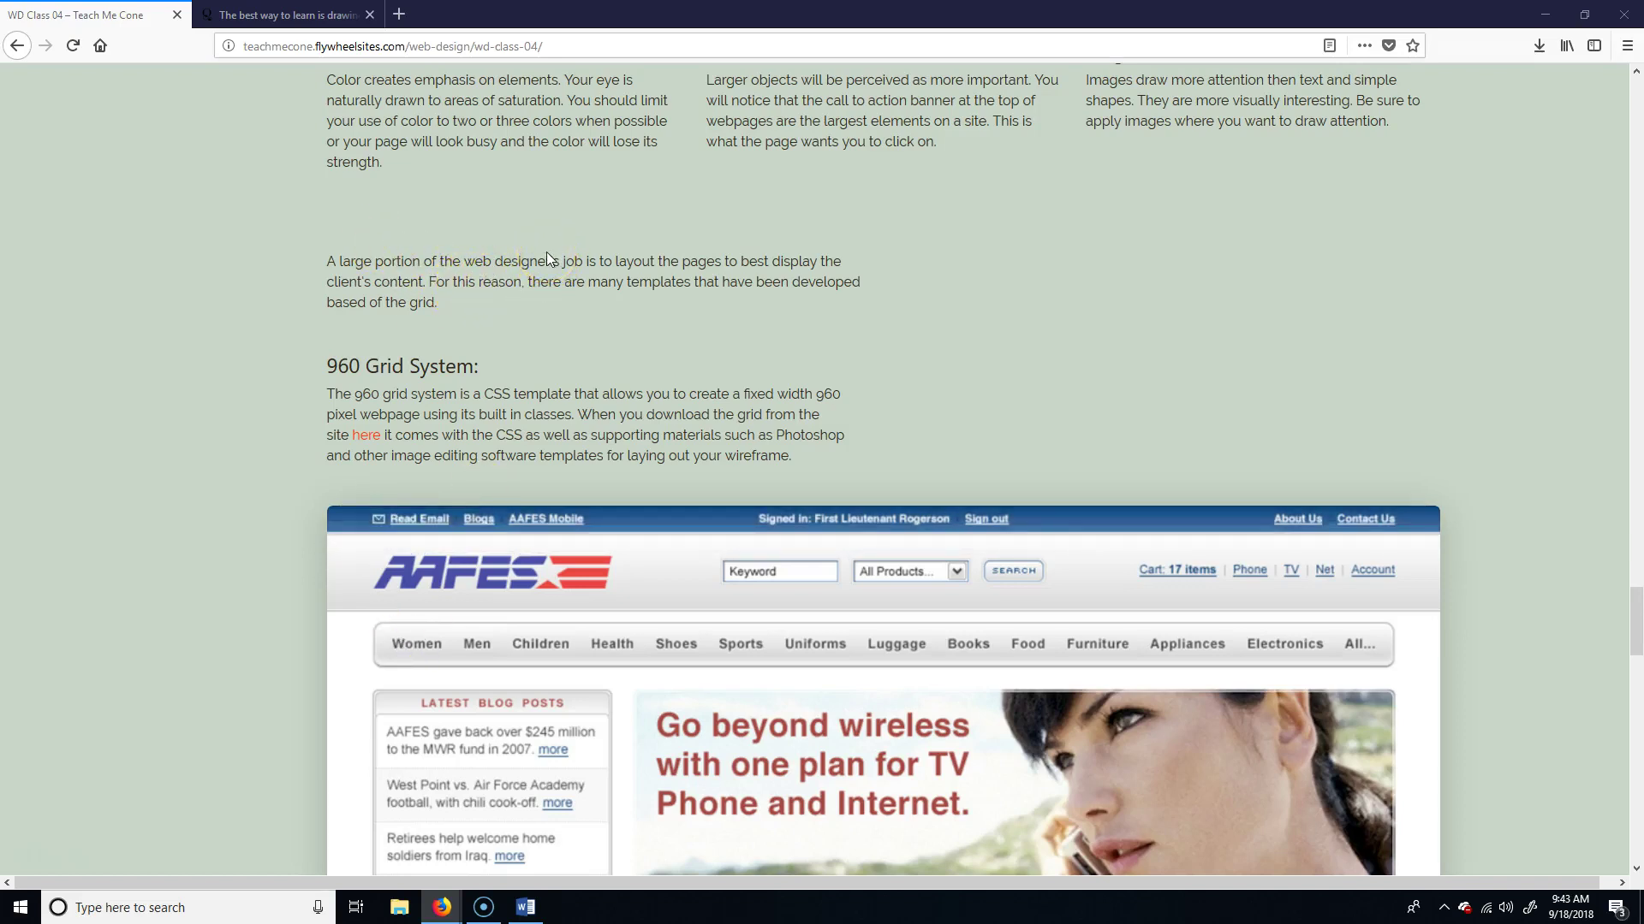
# Review the Assignment 04 wireframe mockup instructions and grading criteria on the class page
pyautogui.scroll(-20, 281, 414)
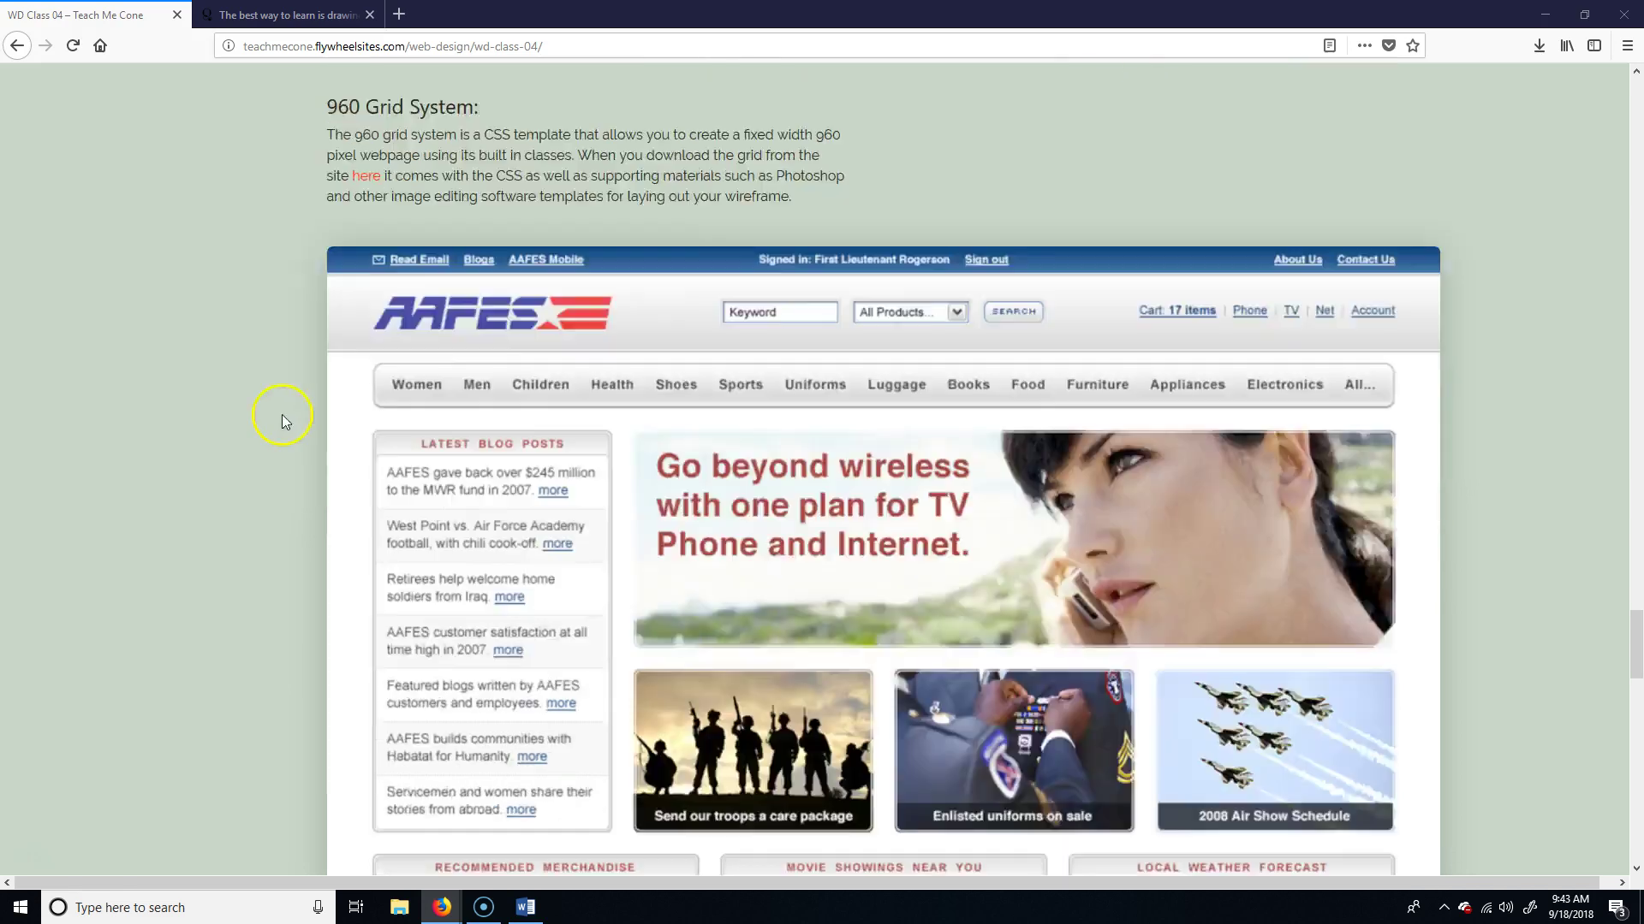
pyautogui.scroll(6, 275, 445)
pyautogui.scroll(5, 279, 443)
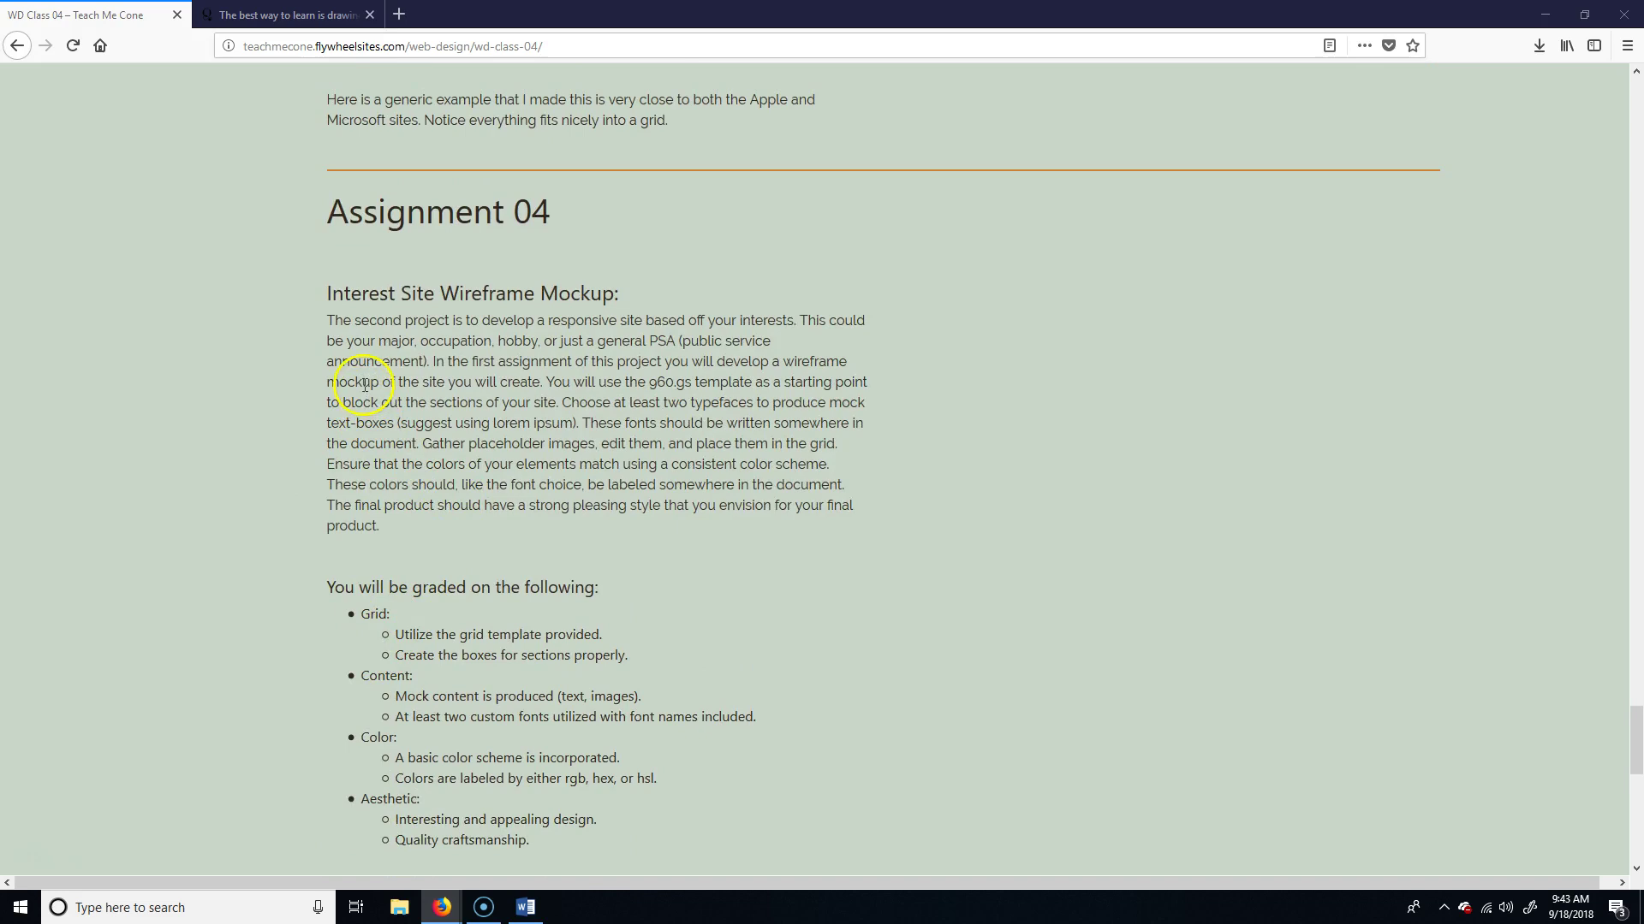
pyautogui.moveTo(331, 294); pyautogui.dragTo(617, 296)
pyautogui.click(353, 350)
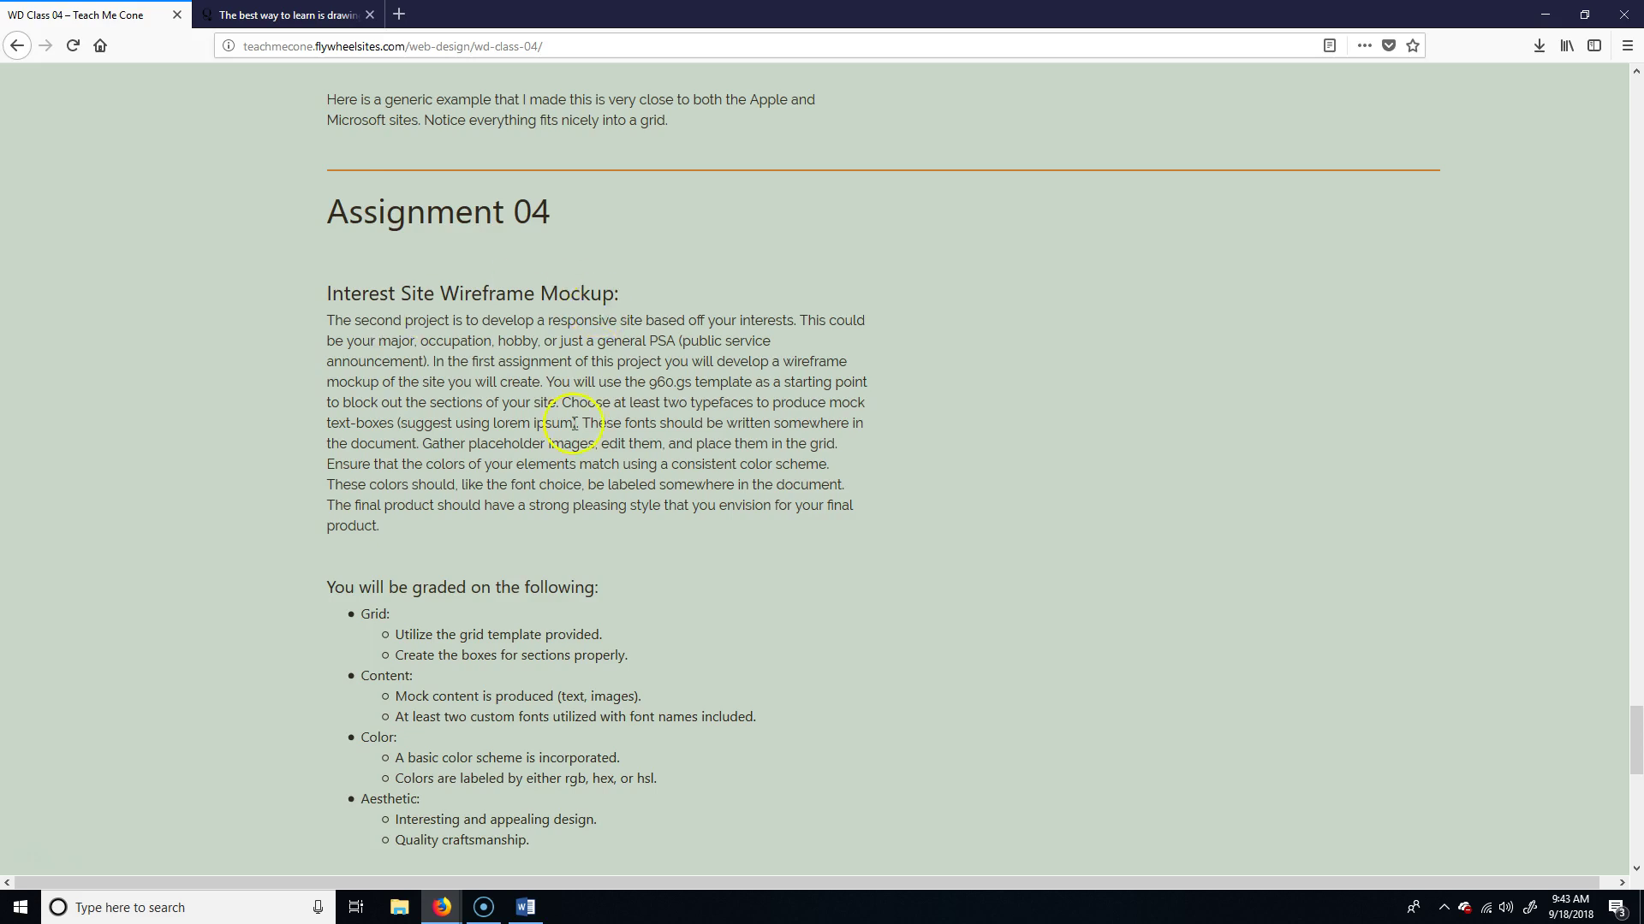
pyautogui.moveTo(409, 334); pyautogui.dragTo(685, 459)
pyautogui.moveTo(355, 587); pyautogui.dragTo(571, 716)
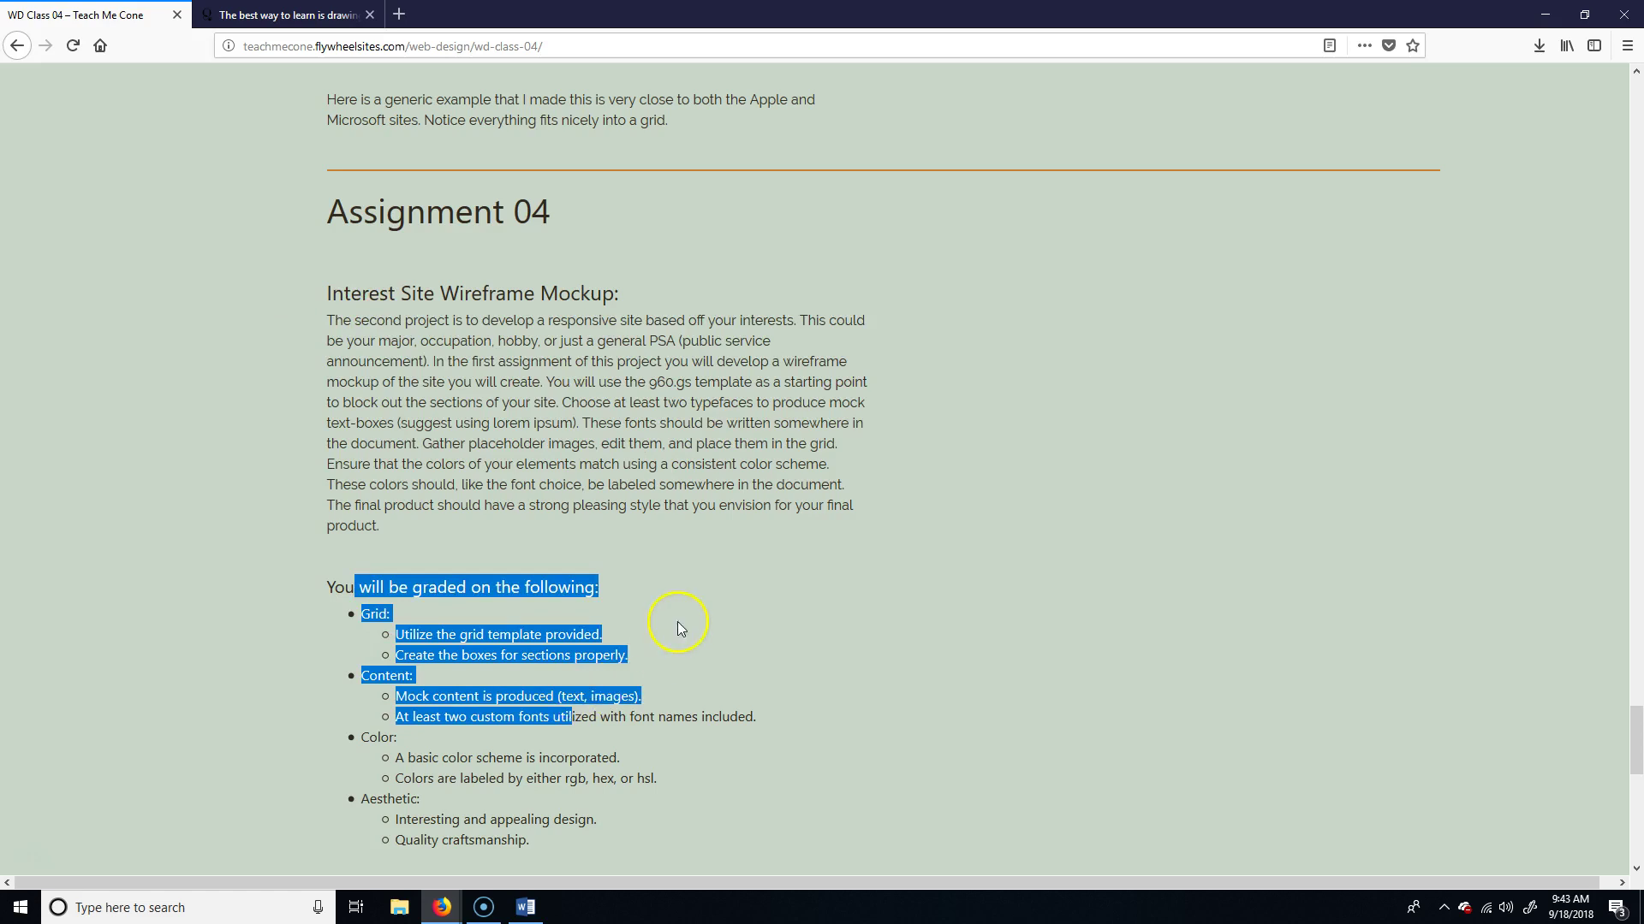
# Open the 960 Grid System site linked from the class page and save 960-Grid-System-master.zip
pyautogui.scroll(14, 676, 621)
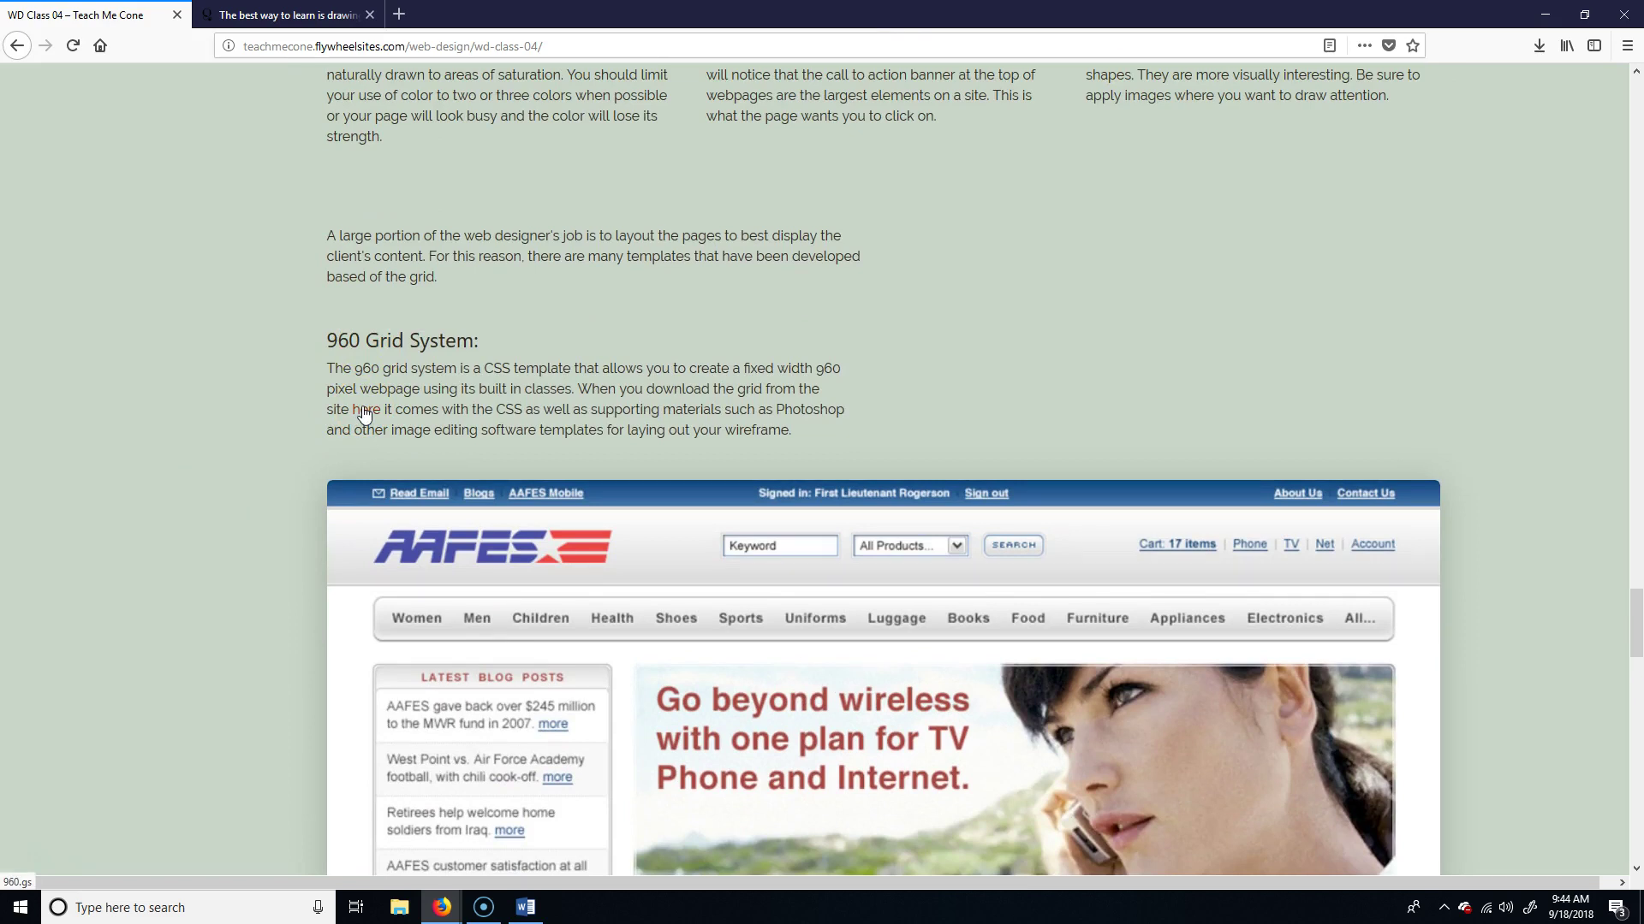
pyautogui.click(365, 411)
pyautogui.click(366, 410)
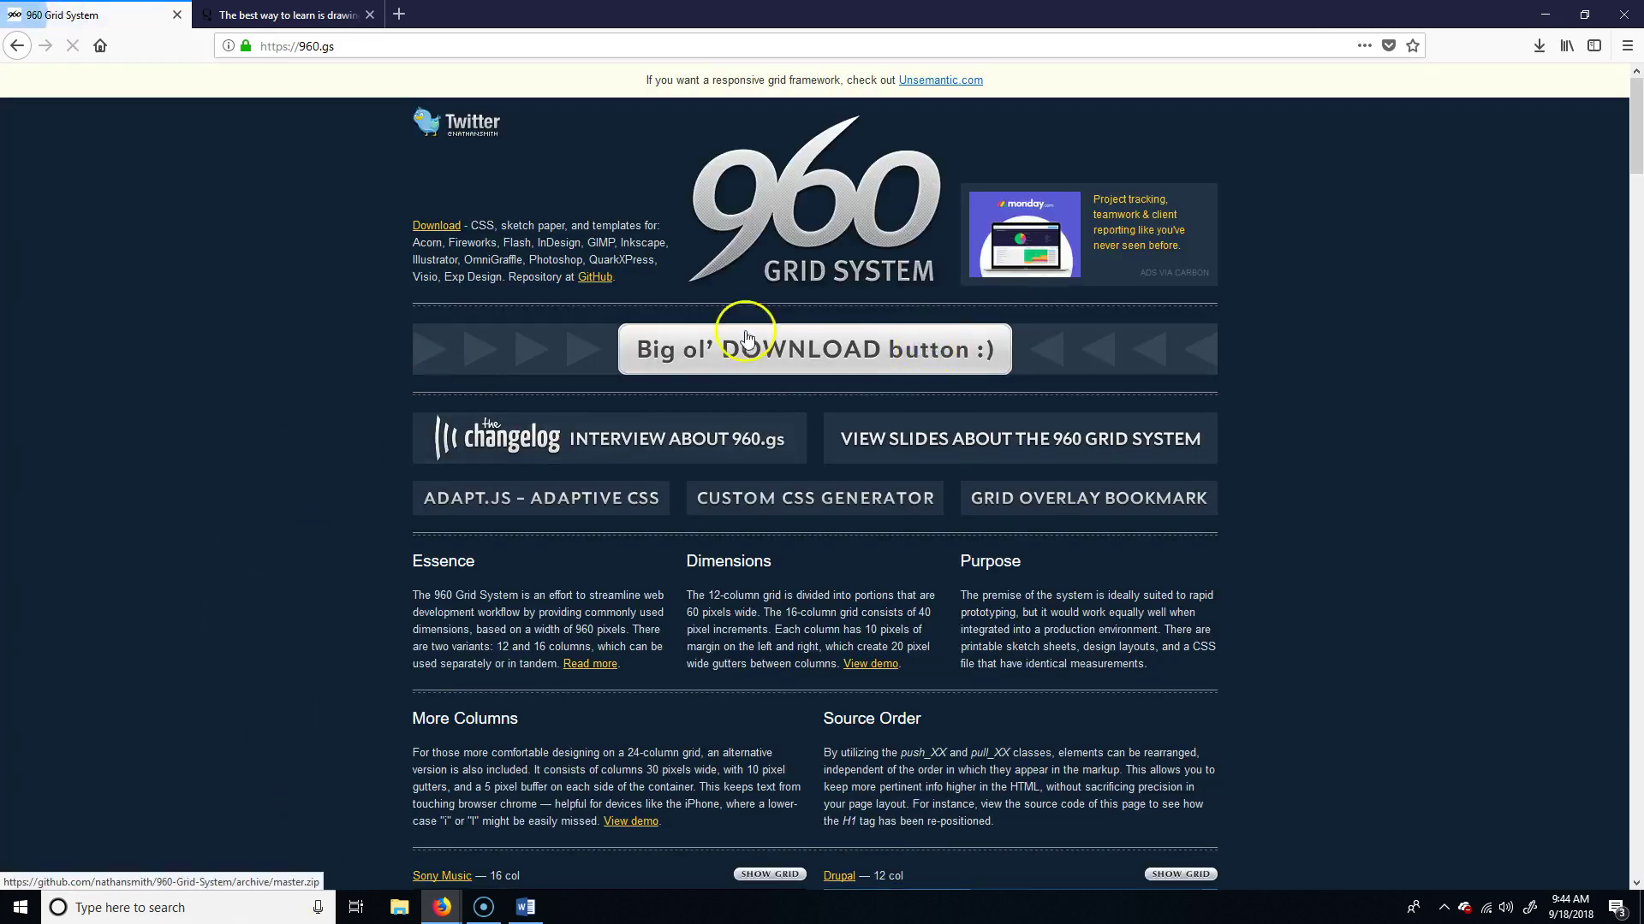
pyautogui.click(848, 350)
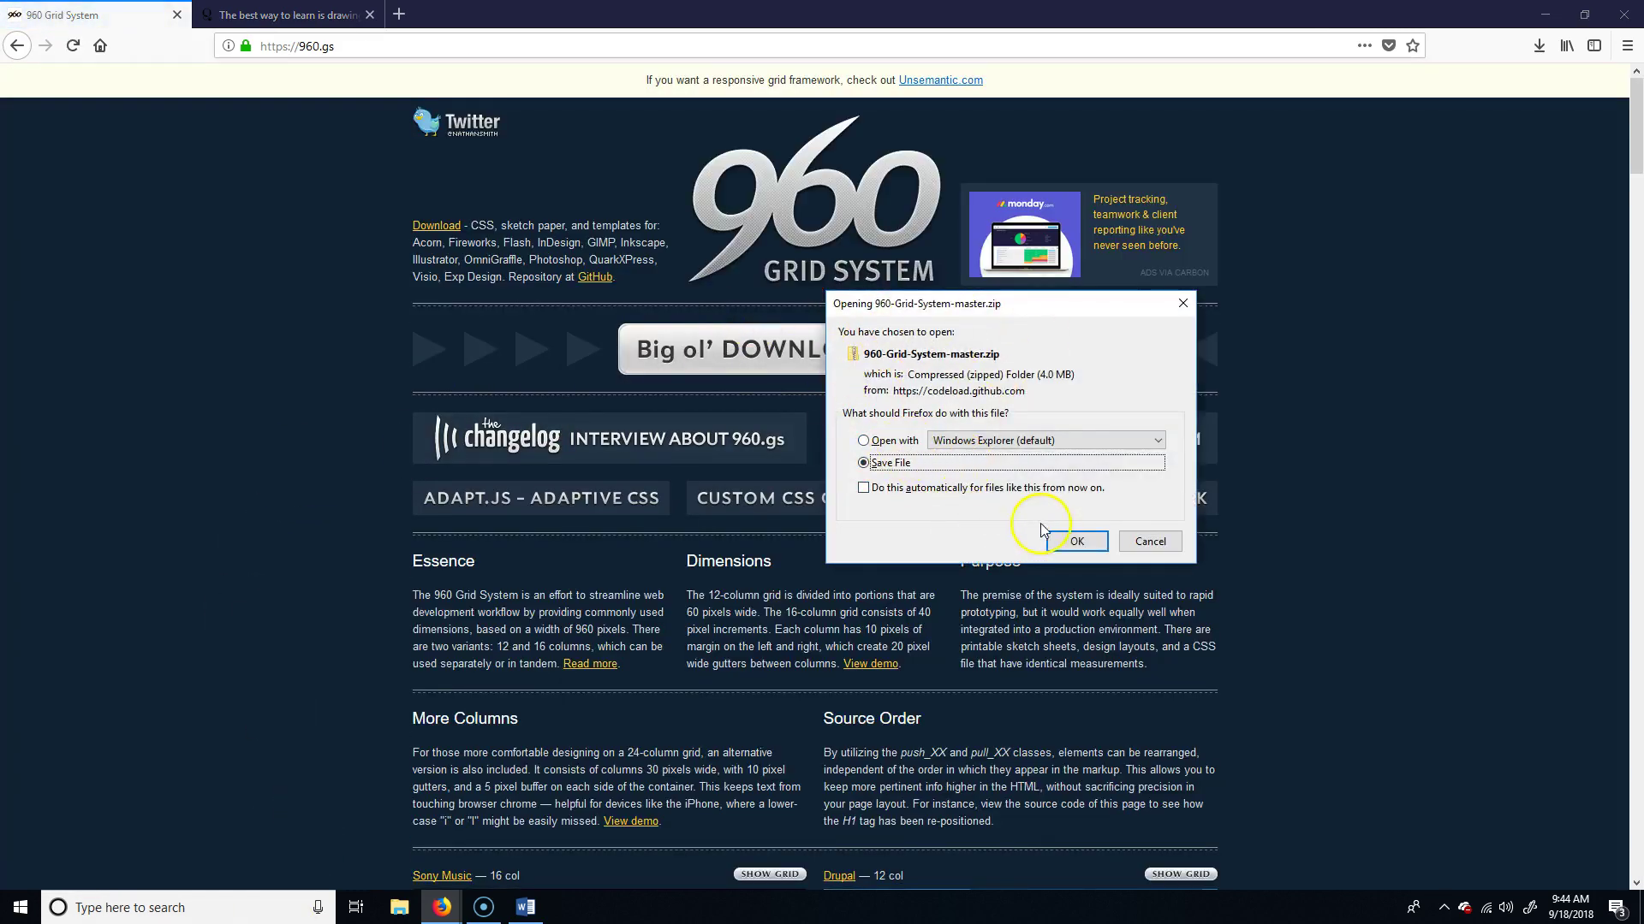
pyautogui.click(1075, 540)
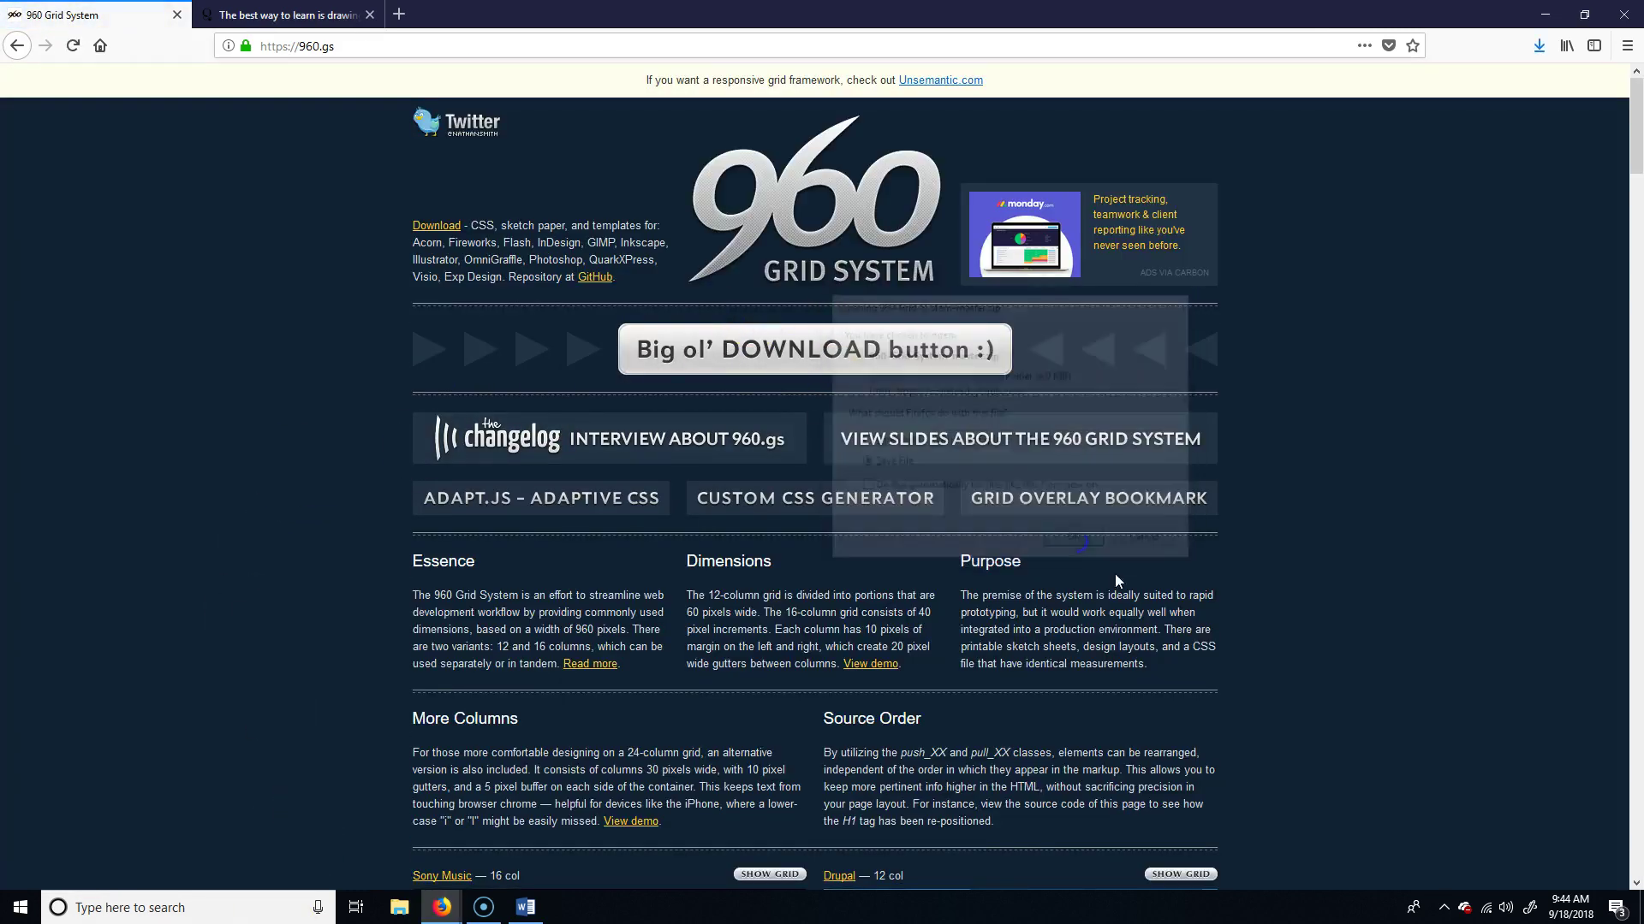
# Extract the downloaded 960-Grid-System-master.zip into the Downloads folder and close the original folder window
pyautogui.click(1538, 46)
pyautogui.click(1526, 92)
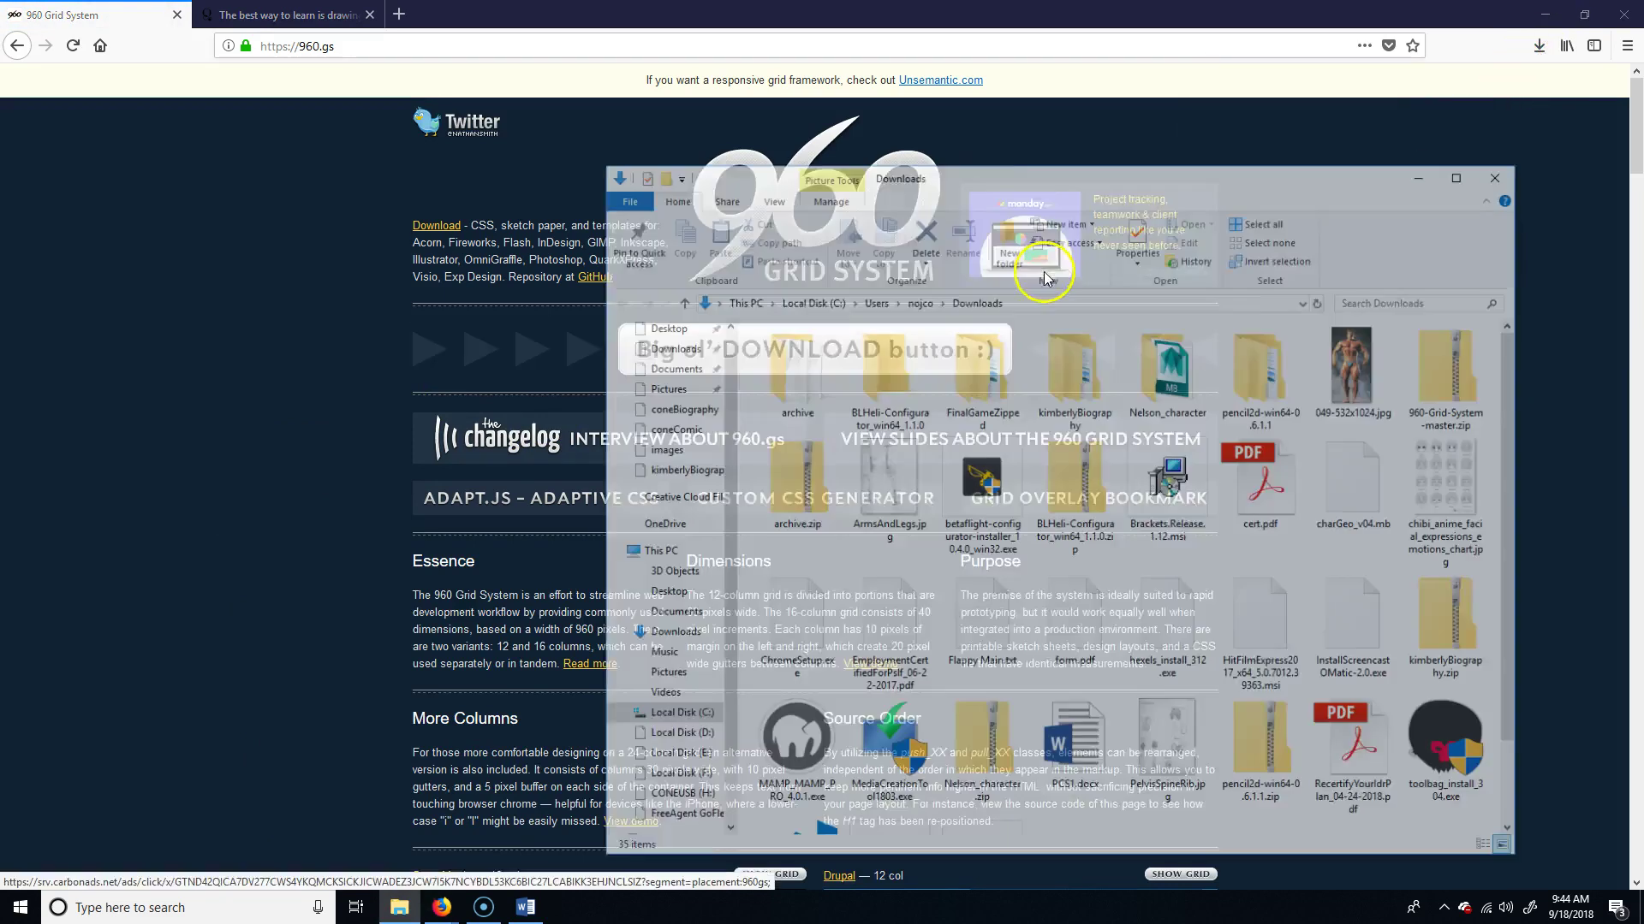
pyautogui.click(855, 197)
pyautogui.click(981, 231)
pyautogui.click(975, 617)
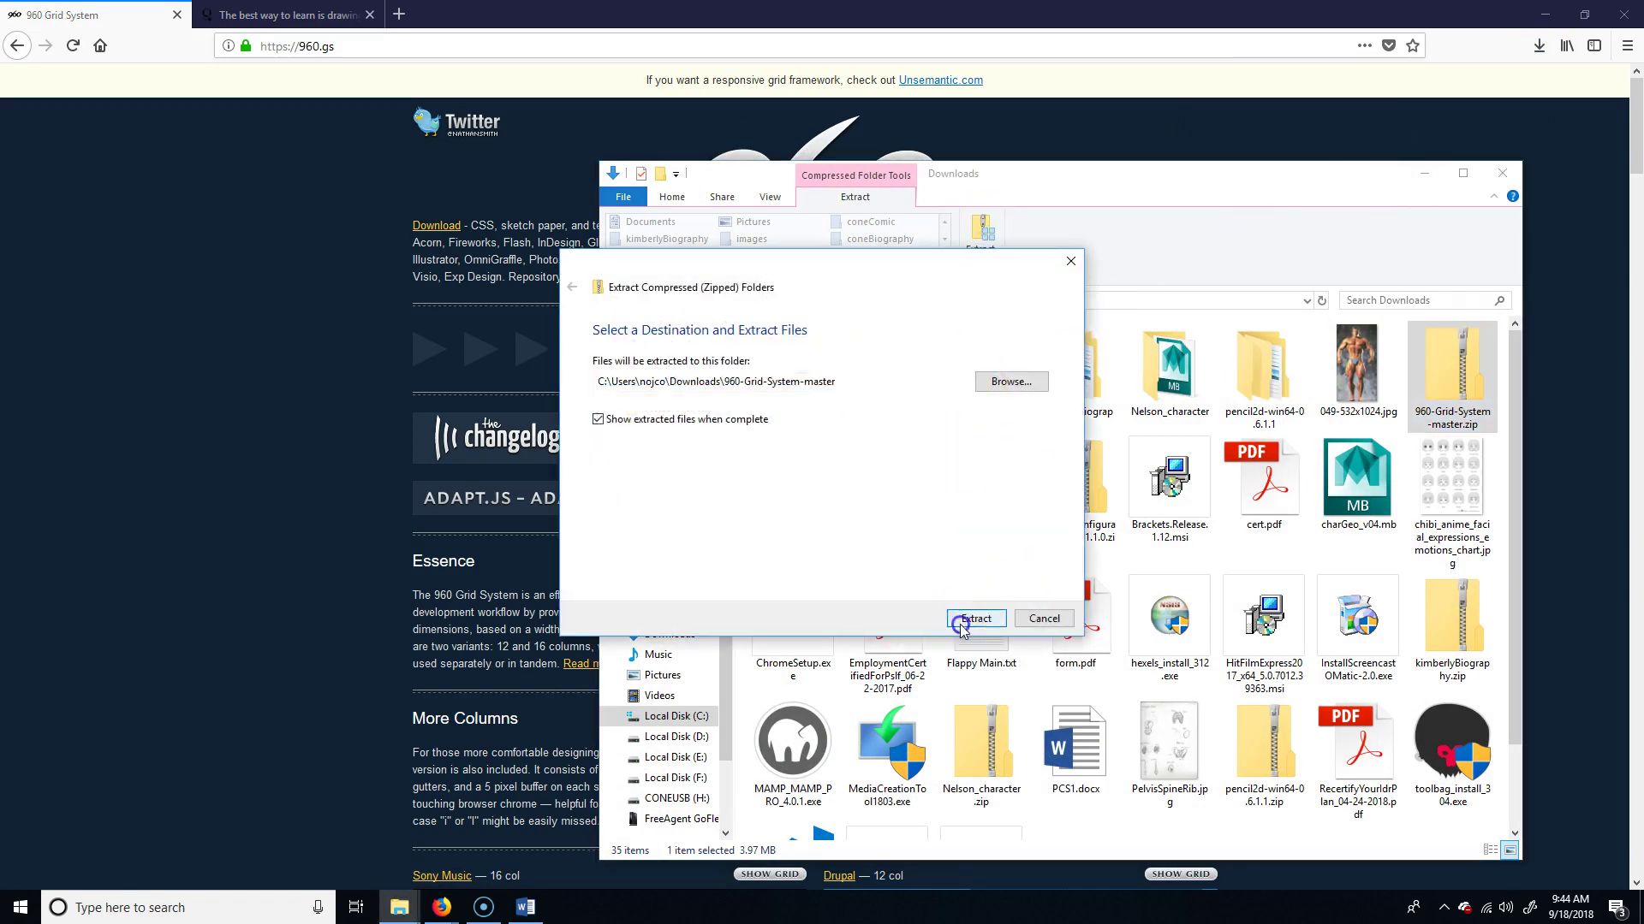
pyautogui.click(1502, 180)
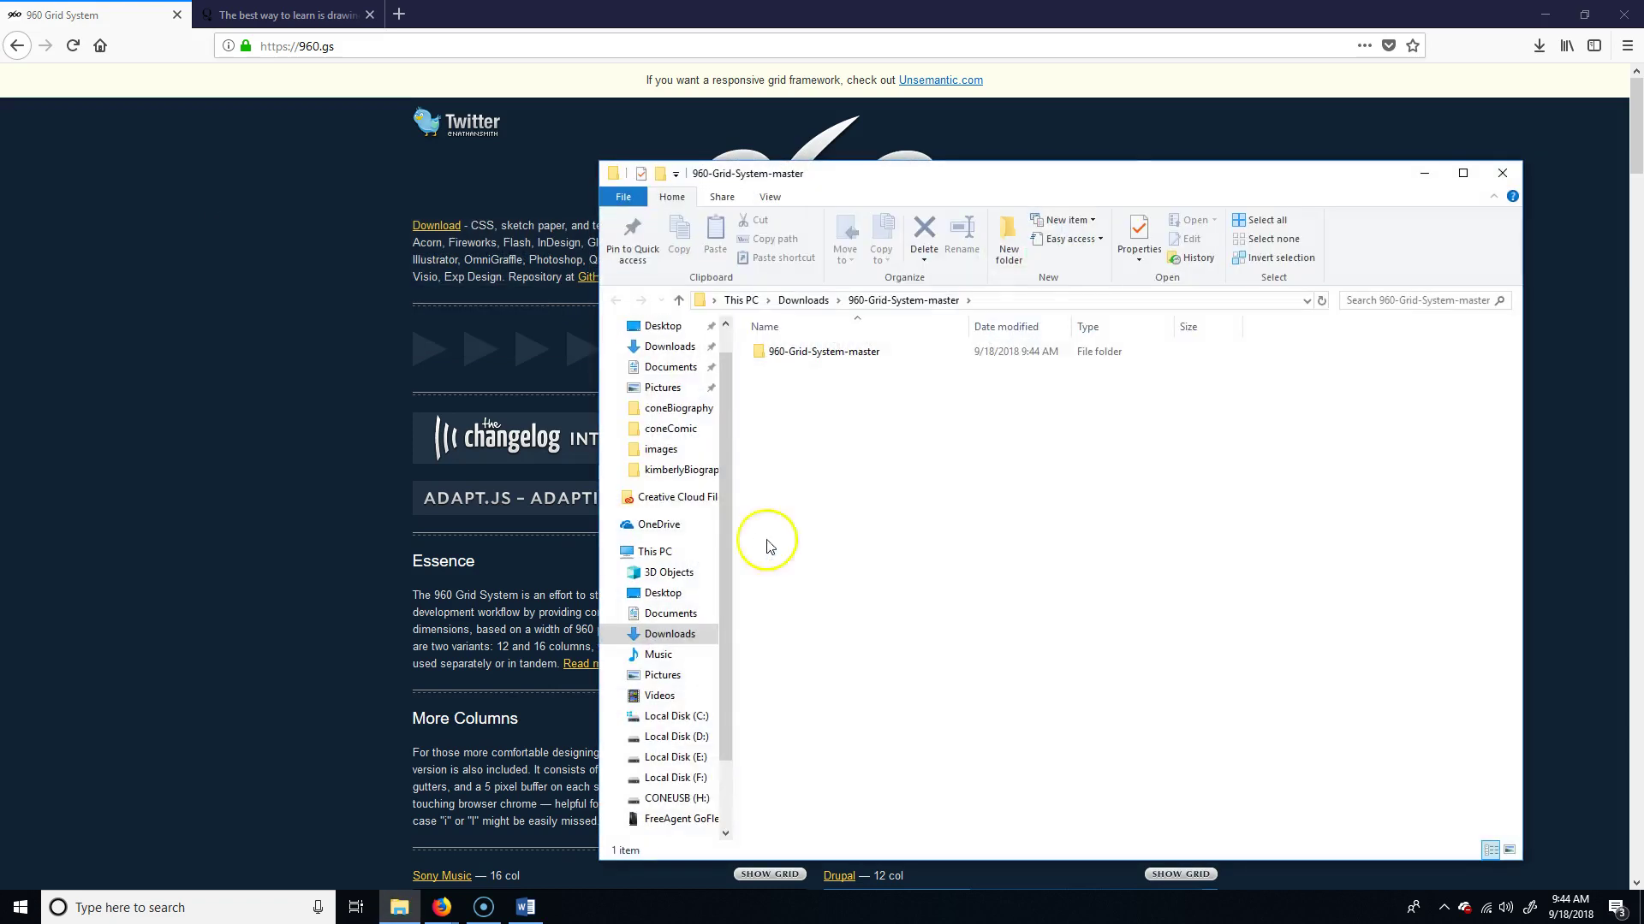
# Open the inner 960-Grid-System-master folder and check its sketch_sheets subfolder
pyautogui.moveTo(1145, 159); pyautogui.dragTo(891, 184)
pyautogui.doubleClick(565, 361)
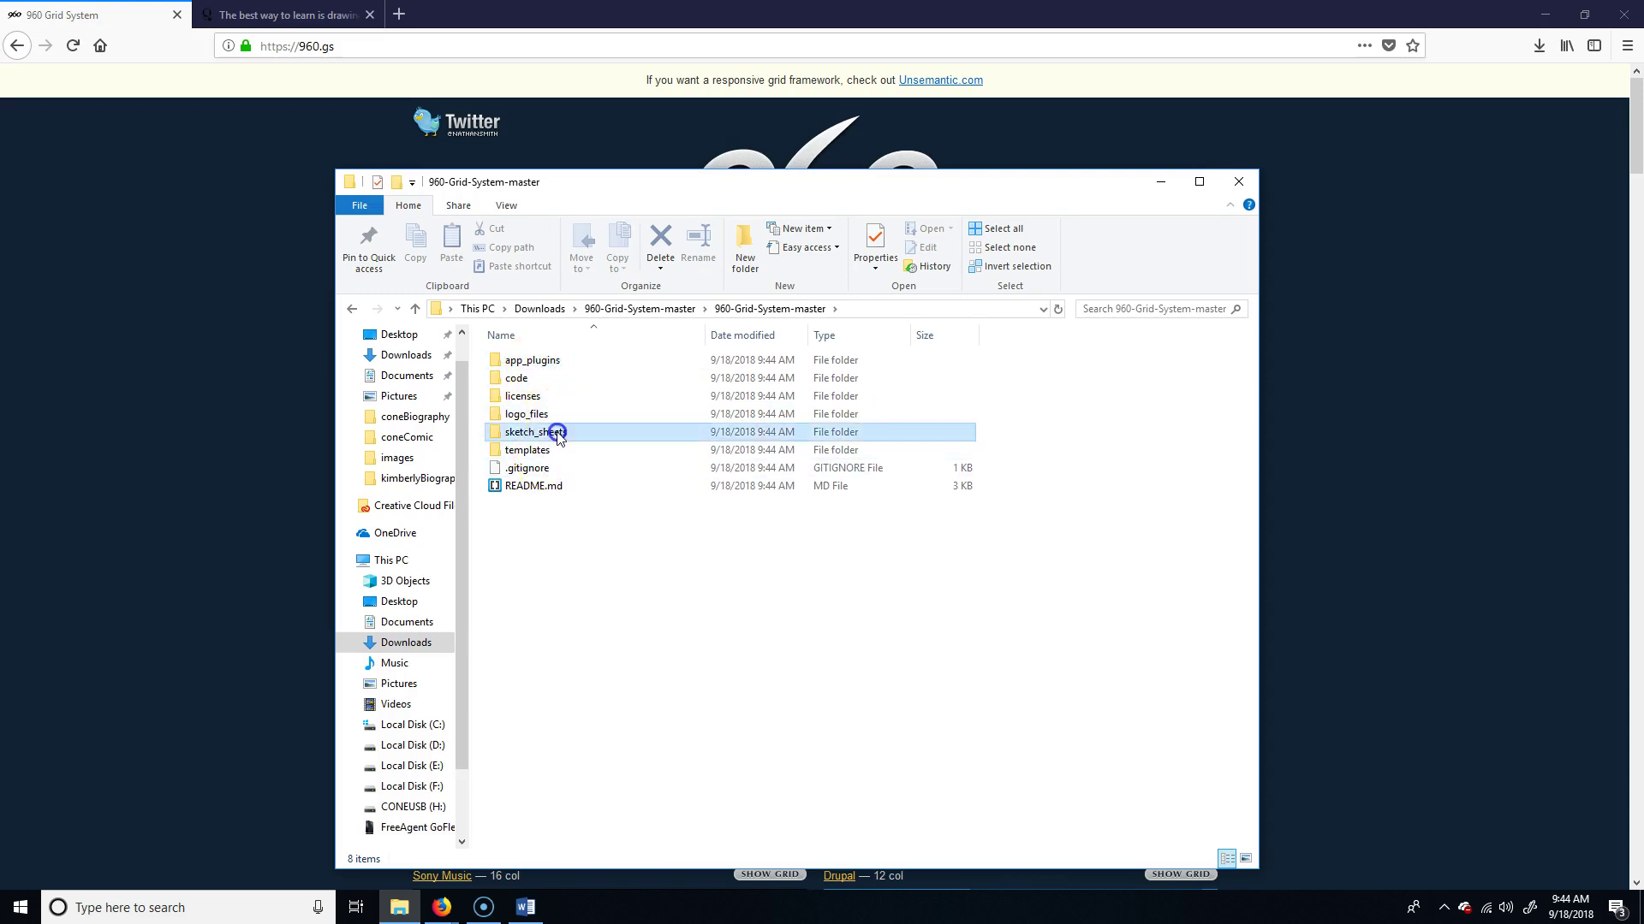
pyautogui.doubleClick(548, 432)
pyautogui.click(753, 309)
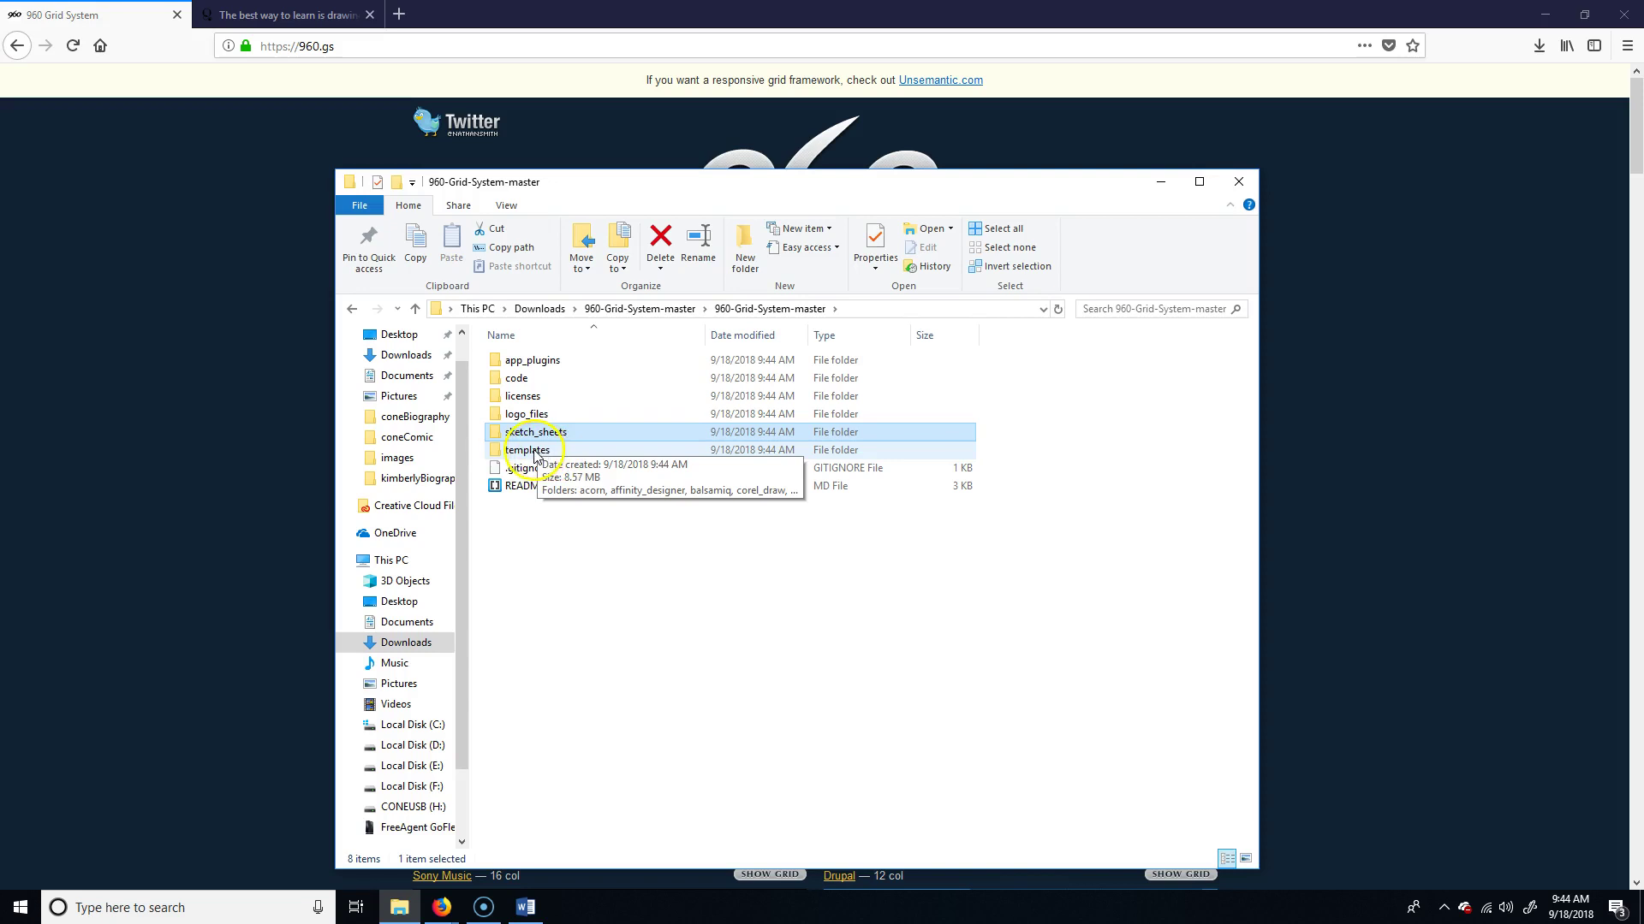
# Open the 12-column template 960_grid_12_col.psd in Photoshop from the photoshop subfolder of templates
pyautogui.doubleClick(538, 451)
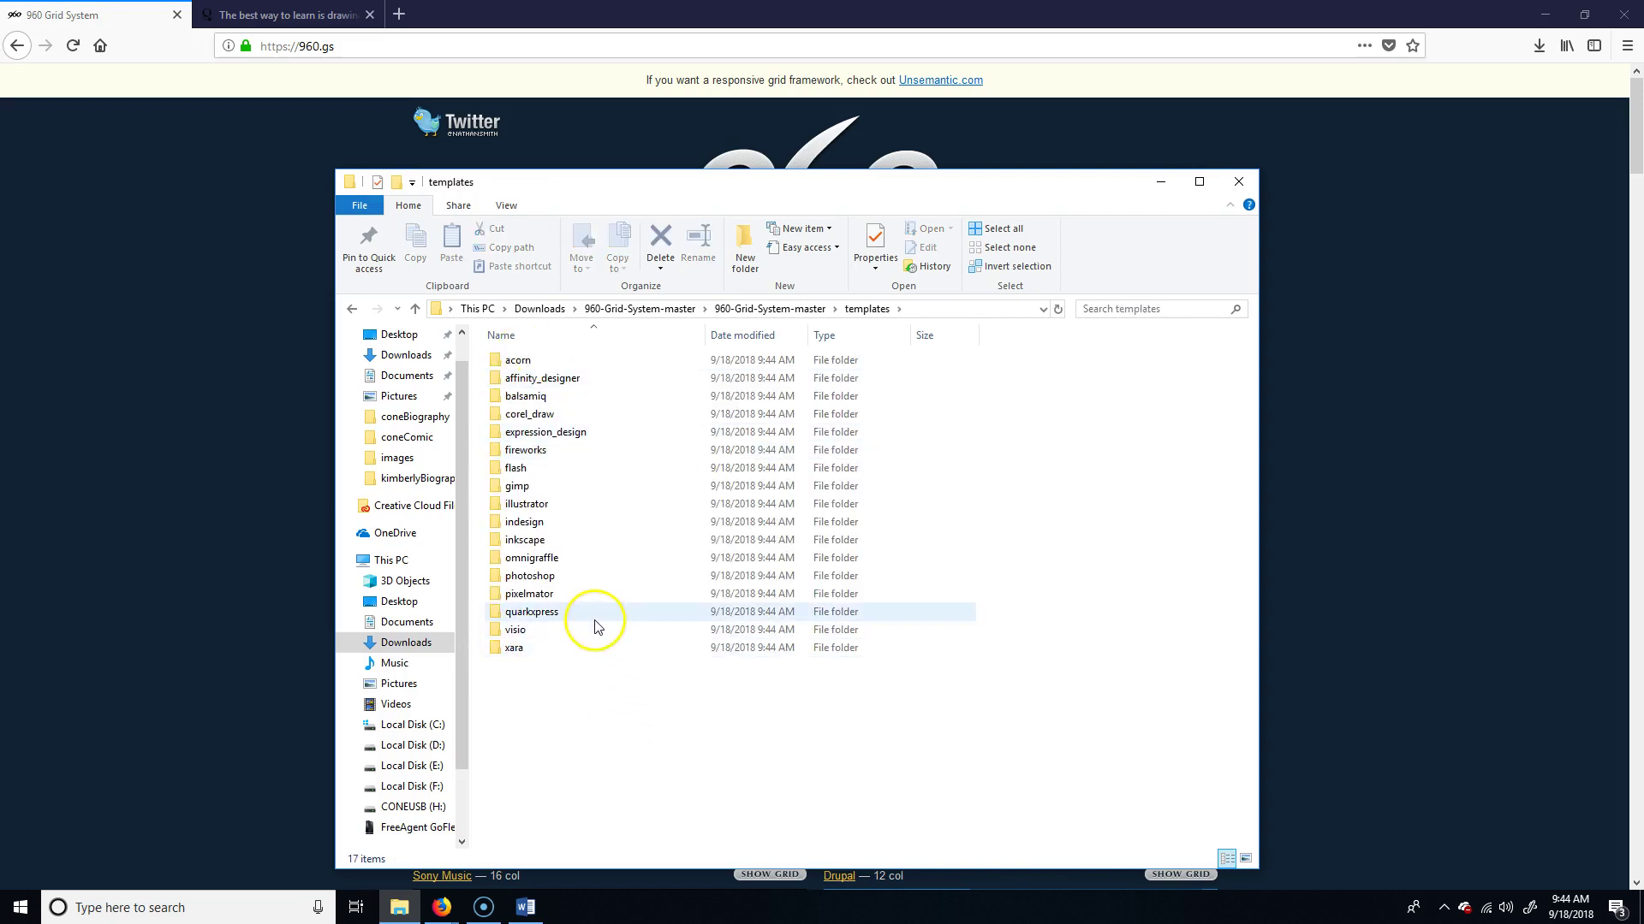
pyautogui.moveTo(603, 611)
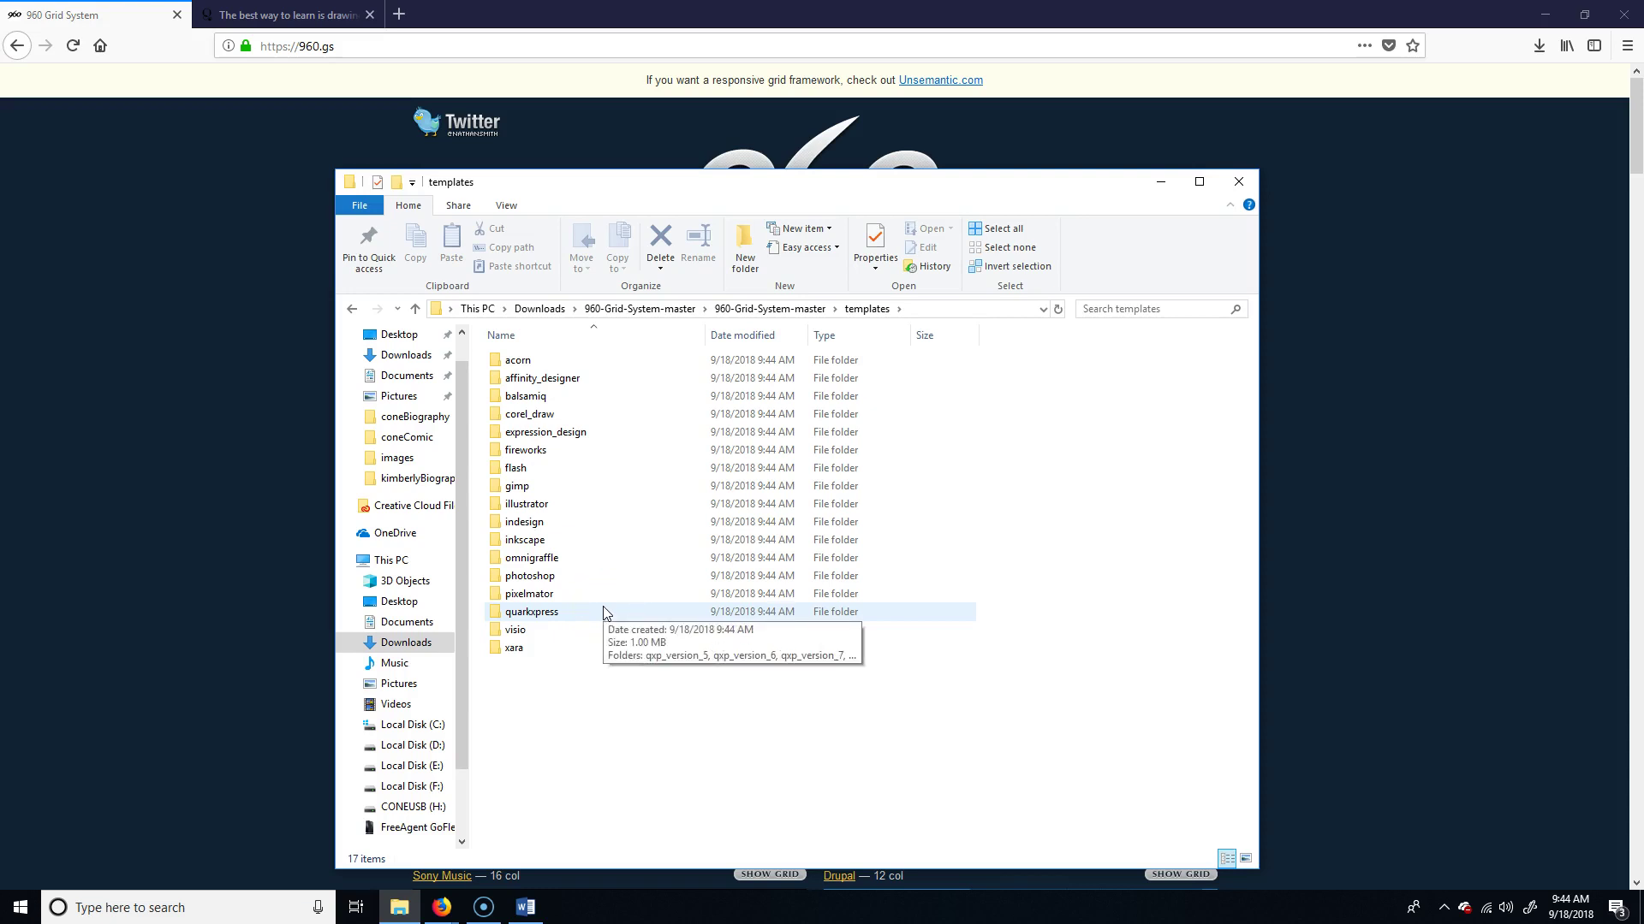
pyautogui.click(557, 479)
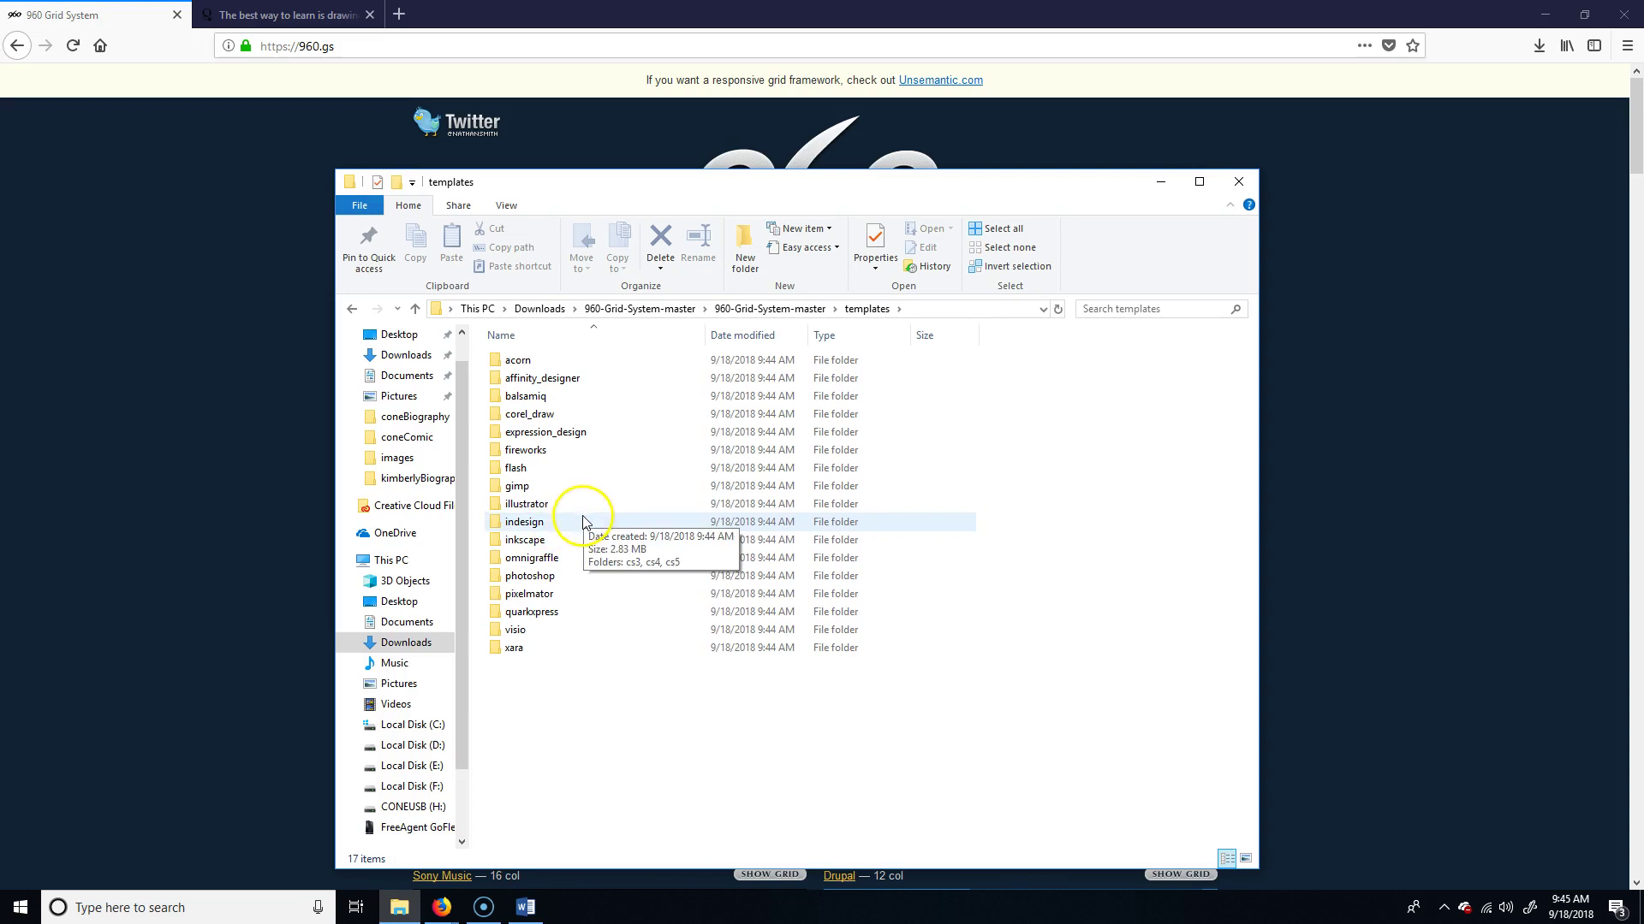
pyautogui.doubleClick(565, 577)
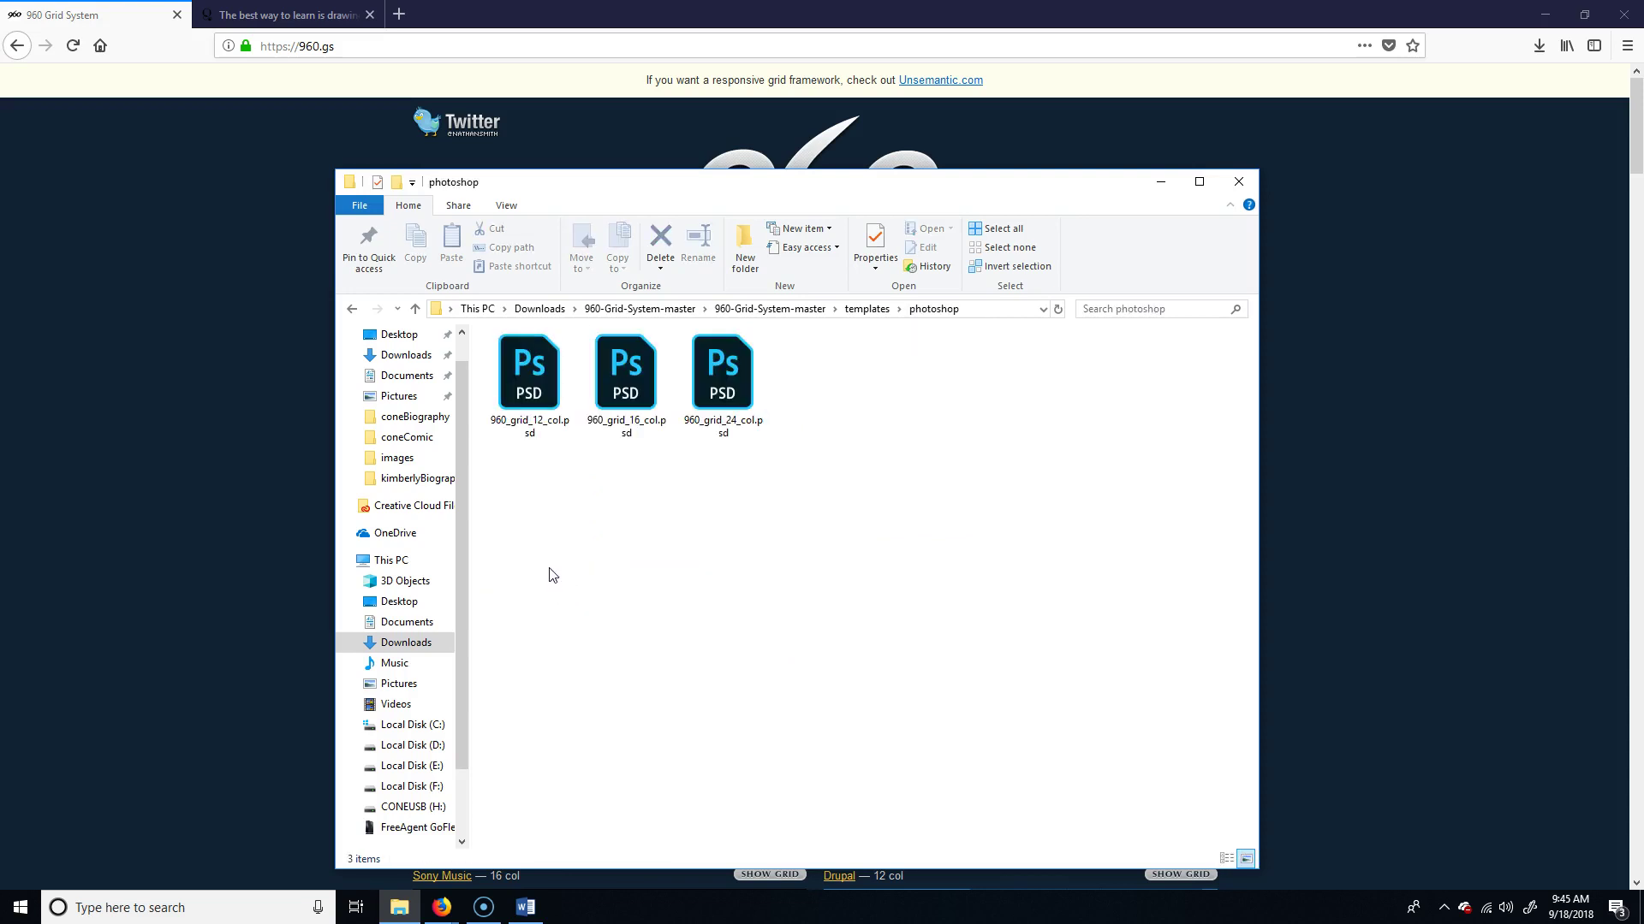
pyautogui.doubleClick(525, 373)
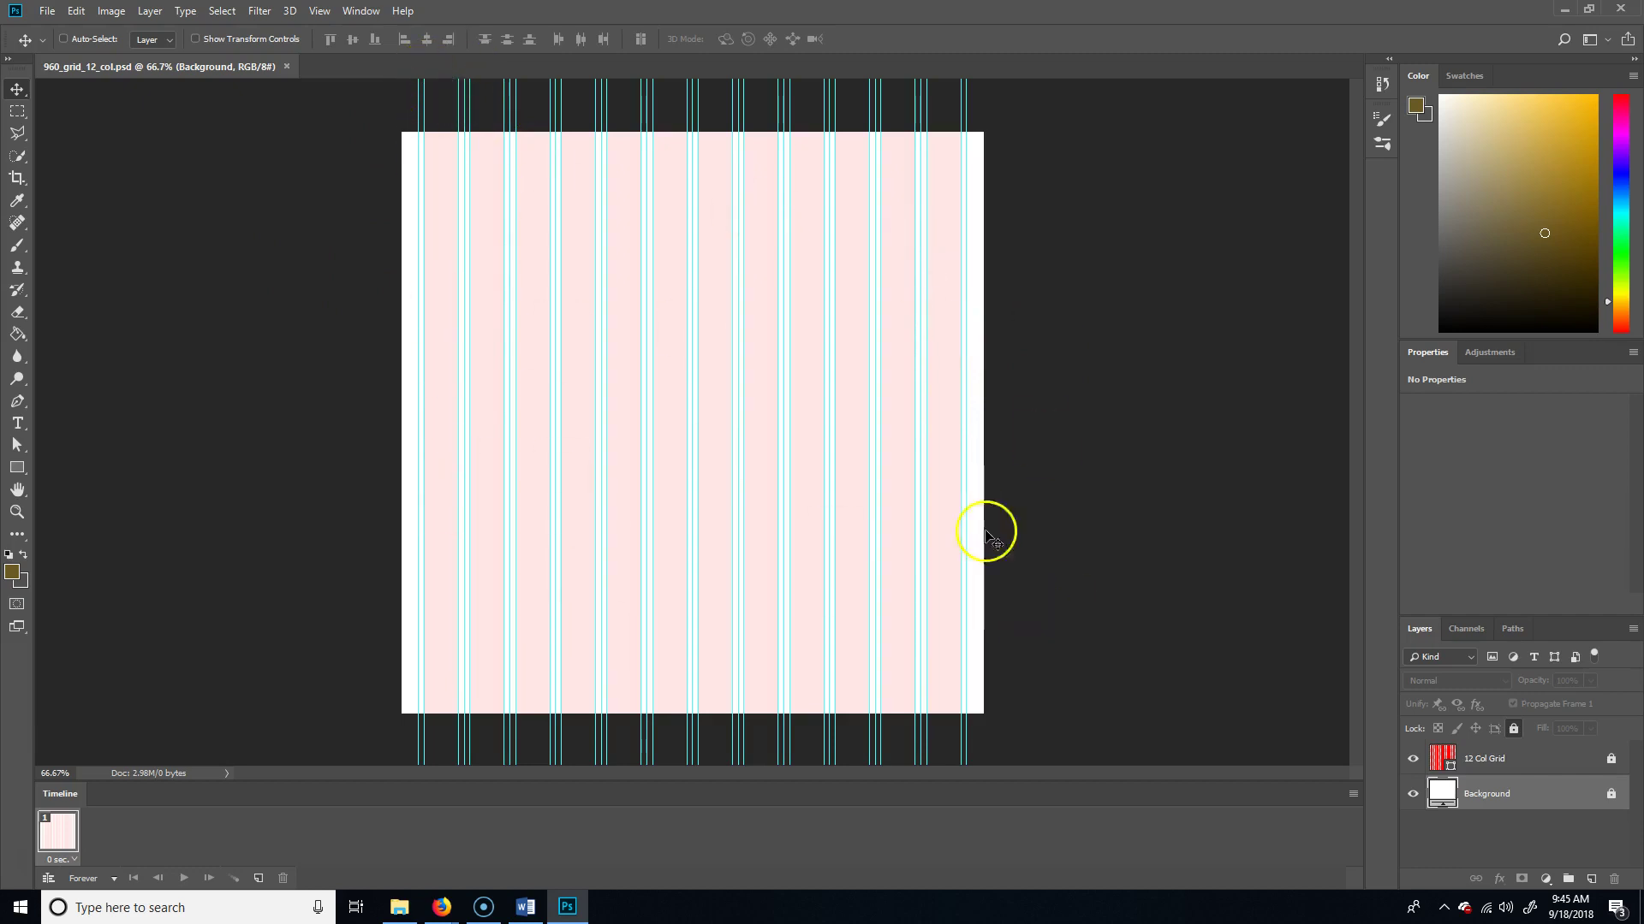
# Hide and show the 12 Col Grid and Background layers to see what each contributes
pyautogui.click(1414, 758)
pyautogui.click(1414, 759)
pyautogui.click(1413, 793)
pyautogui.click(1413, 794)
pyautogui.click(1413, 758)
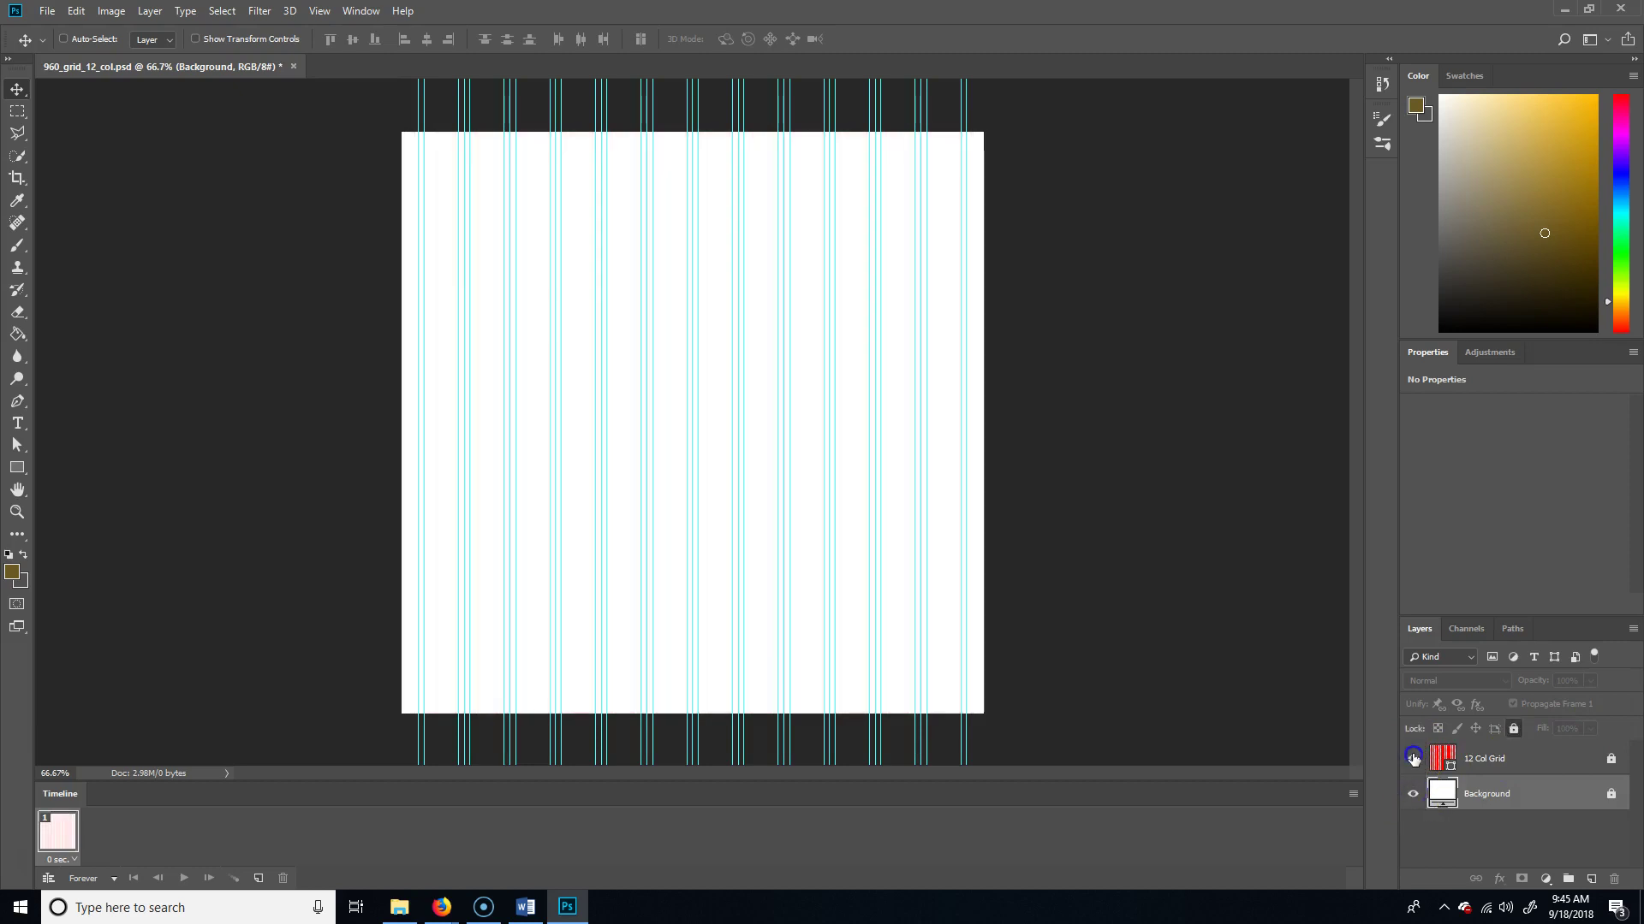
pyautogui.click(1412, 759)
# Turn the Extras guides off, preview the grid layer without them, and turn the guides back on
pyautogui.click(319, 10)
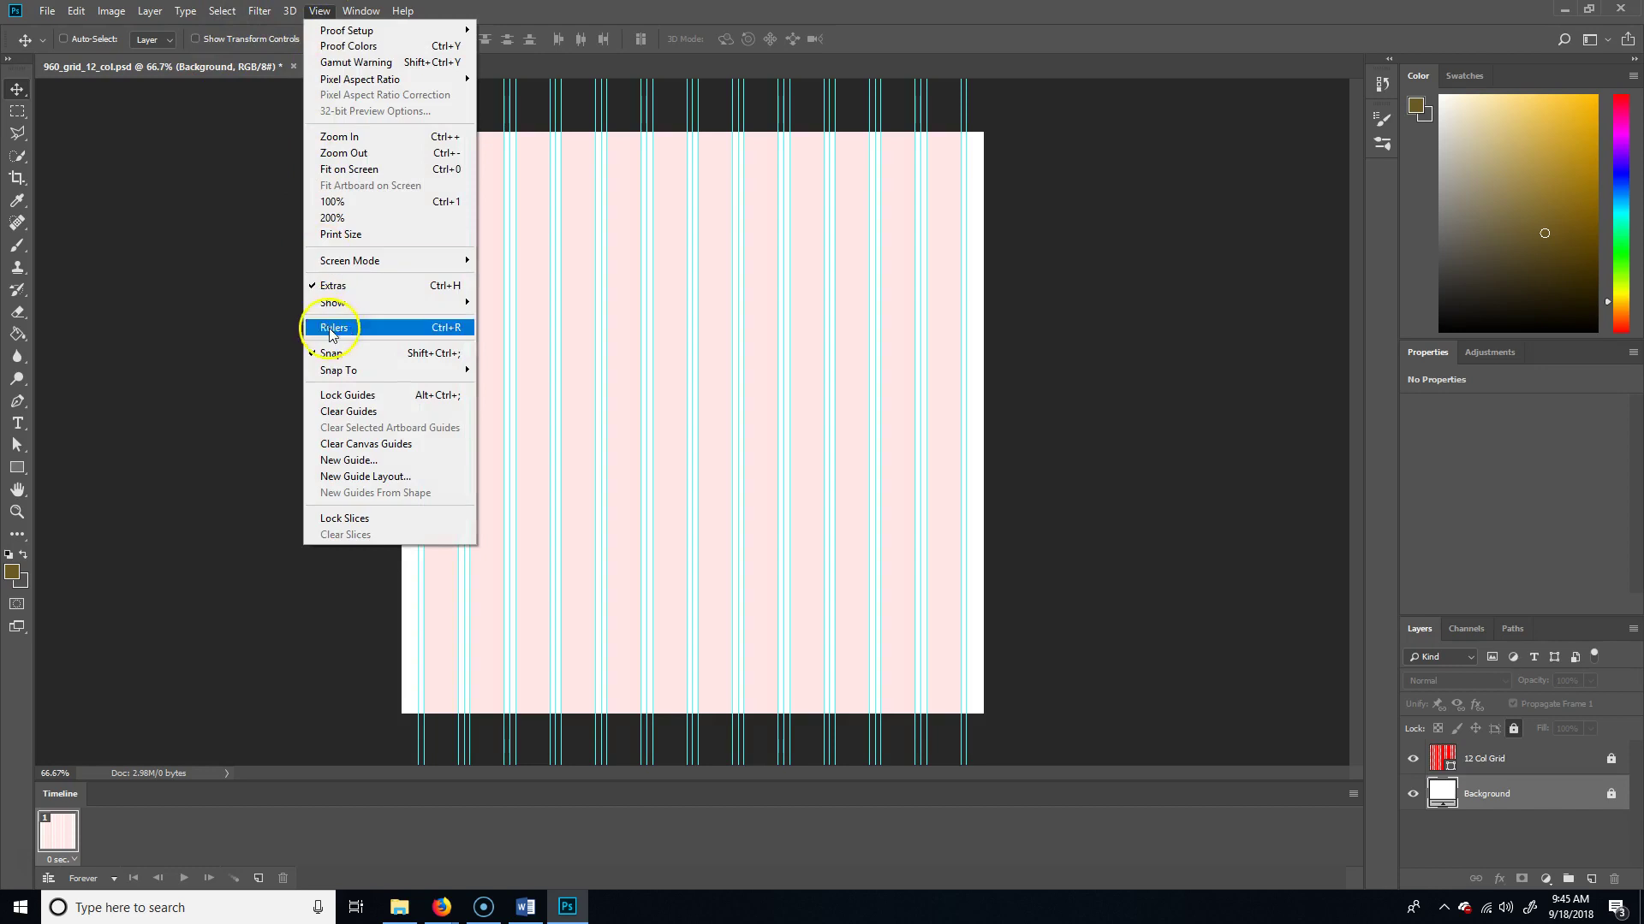
pyautogui.click(370, 289)
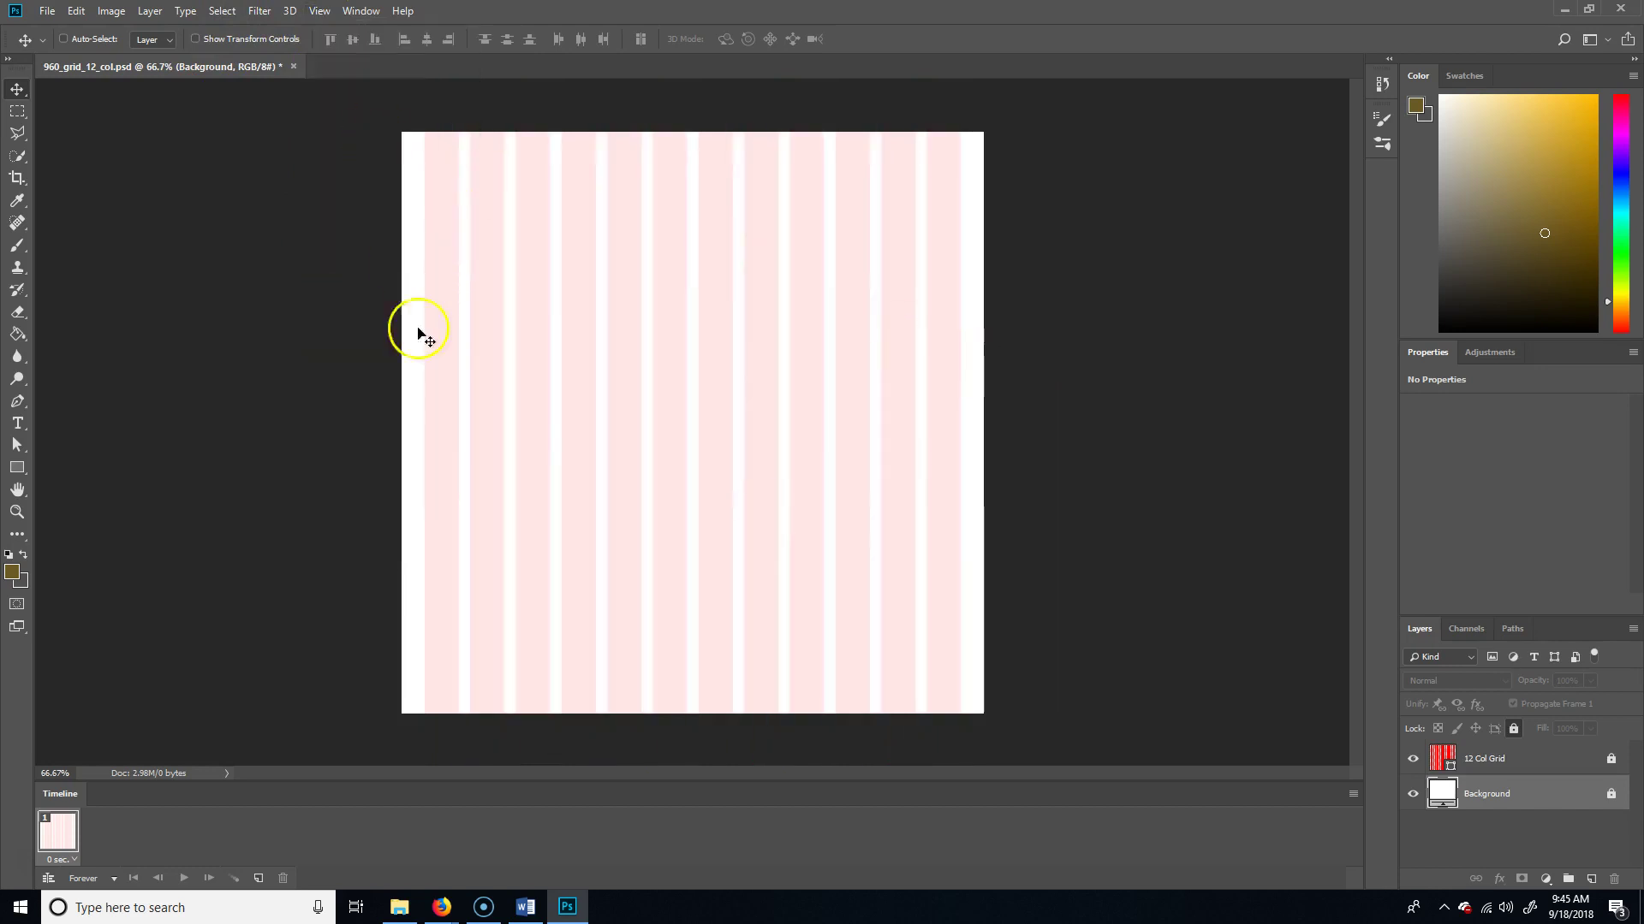
pyautogui.click(1414, 759)
pyautogui.click(1413, 760)
pyautogui.click(319, 10)
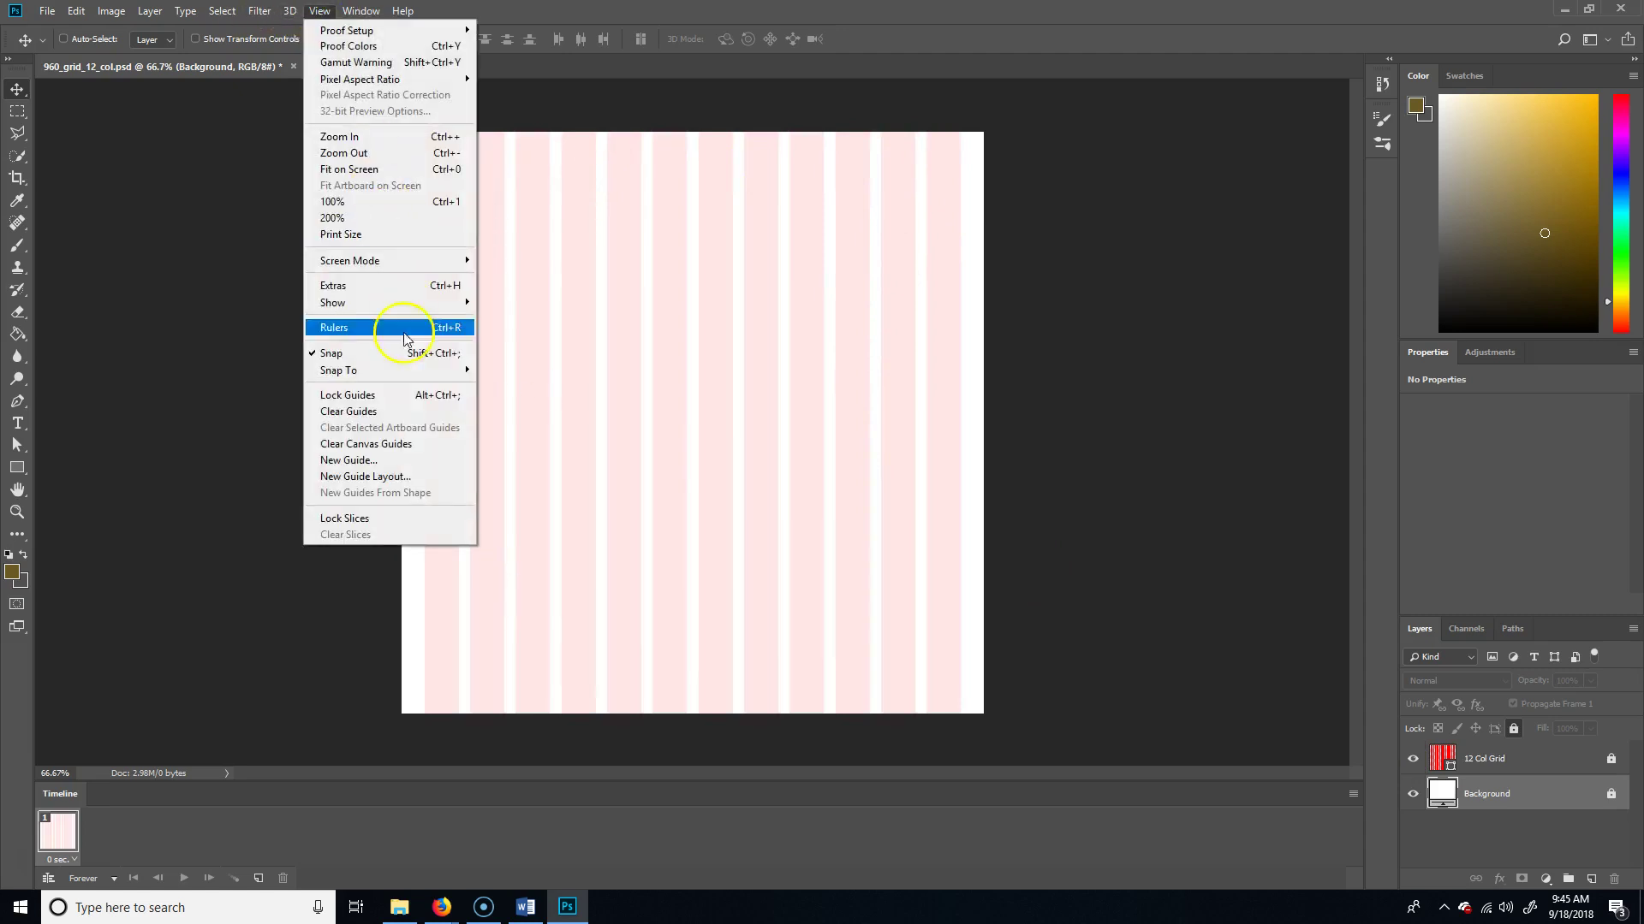
pyautogui.click(353, 288)
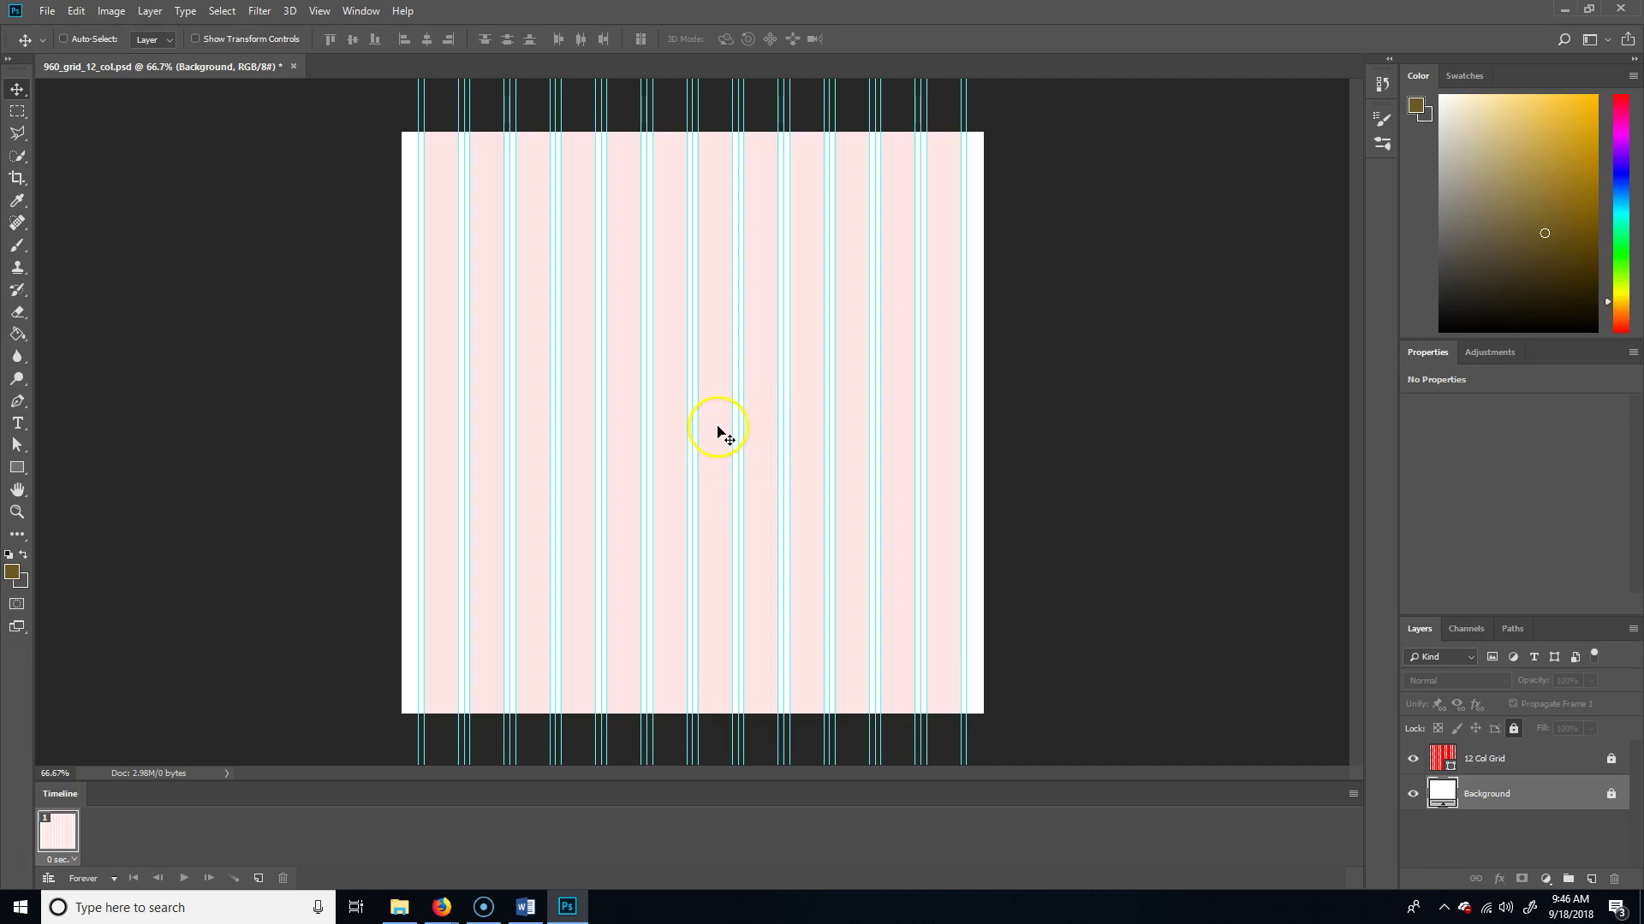
# Switch to the 960 Grid System window in Firefox and go to bing.com
pyautogui.moveTo(442, 905)
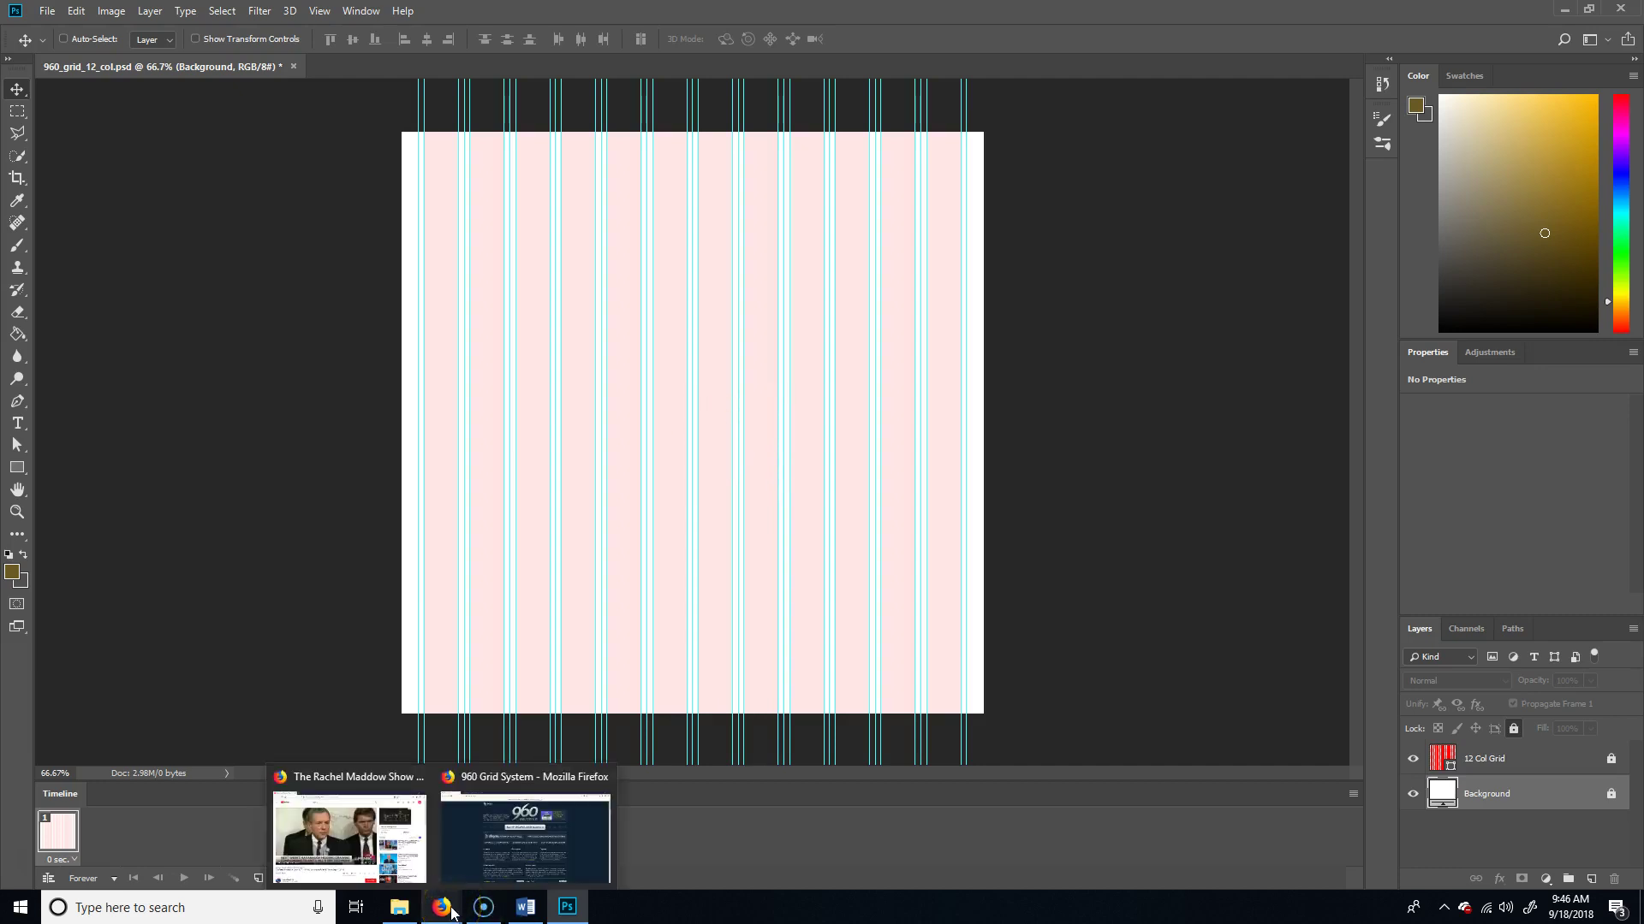
pyautogui.click(522, 826)
pyautogui.click(406, 43)
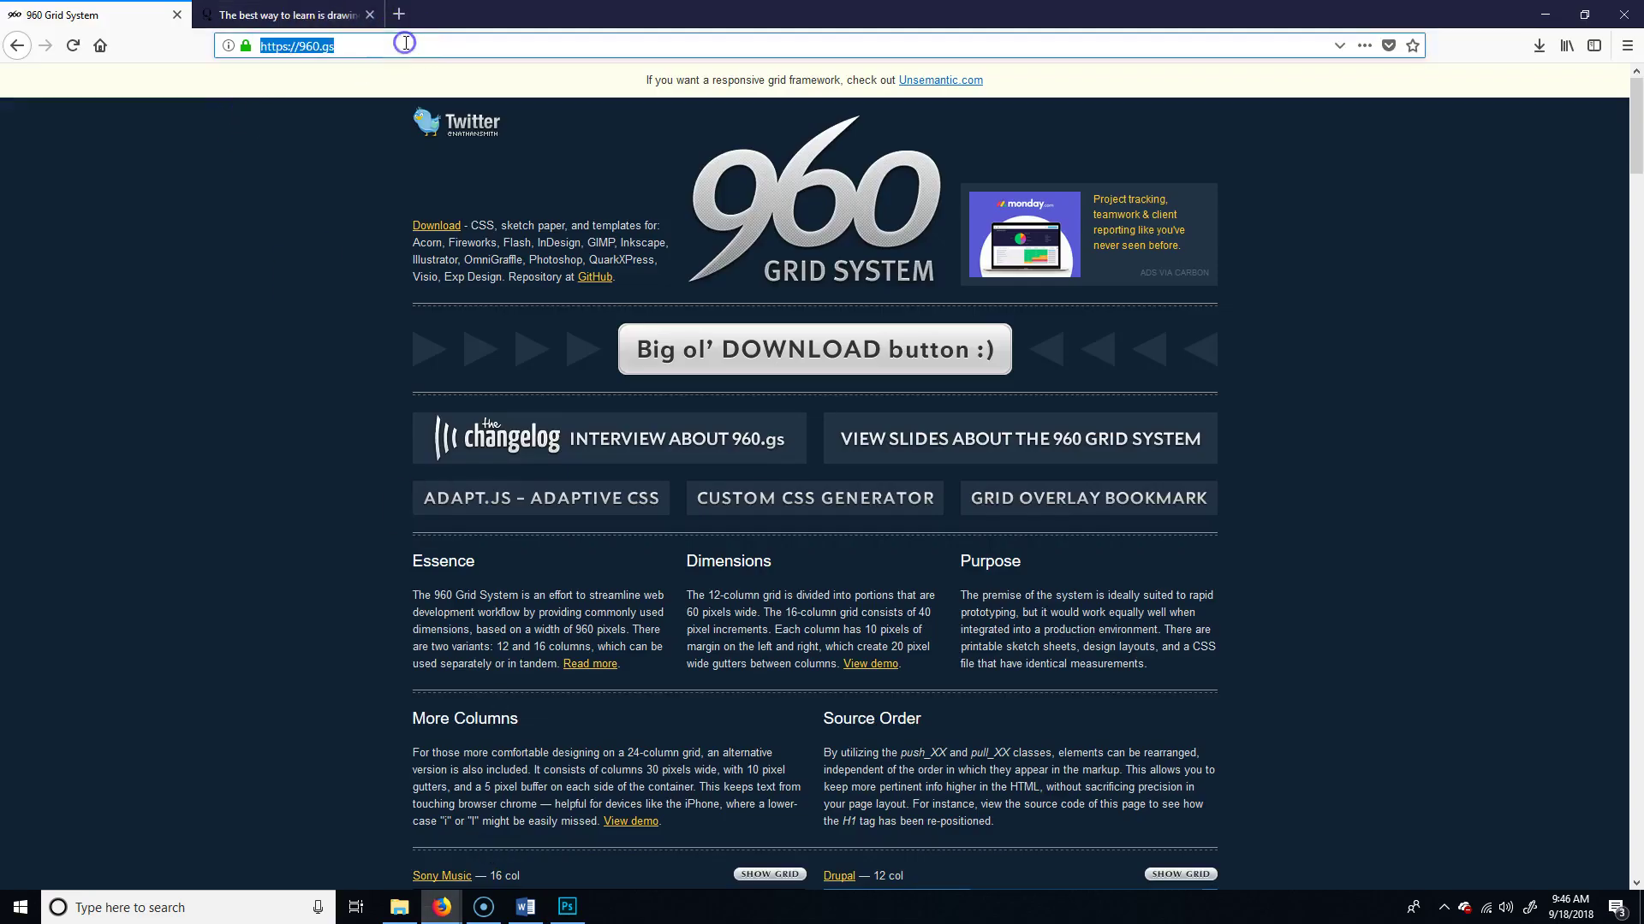
pyautogui.write('bing.com')
pyautogui.press('Return')
# Search Bing for "adobe color cc" and load the Adobe color wheel page at color.adobe.com
pyautogui.write('adob')
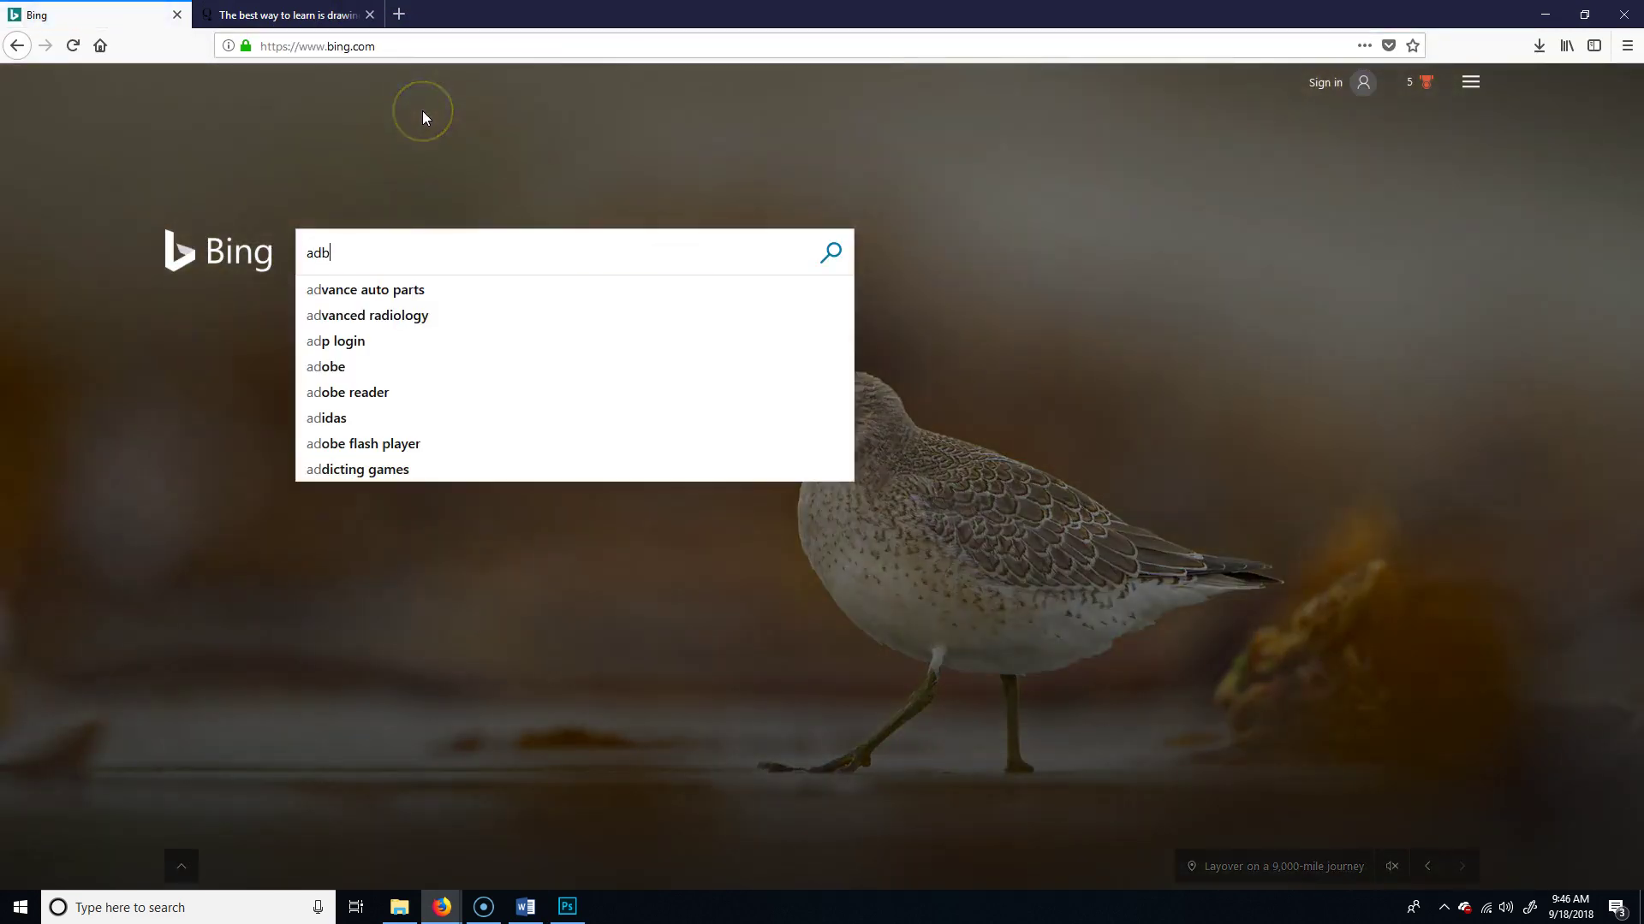
pyautogui.write('e color')
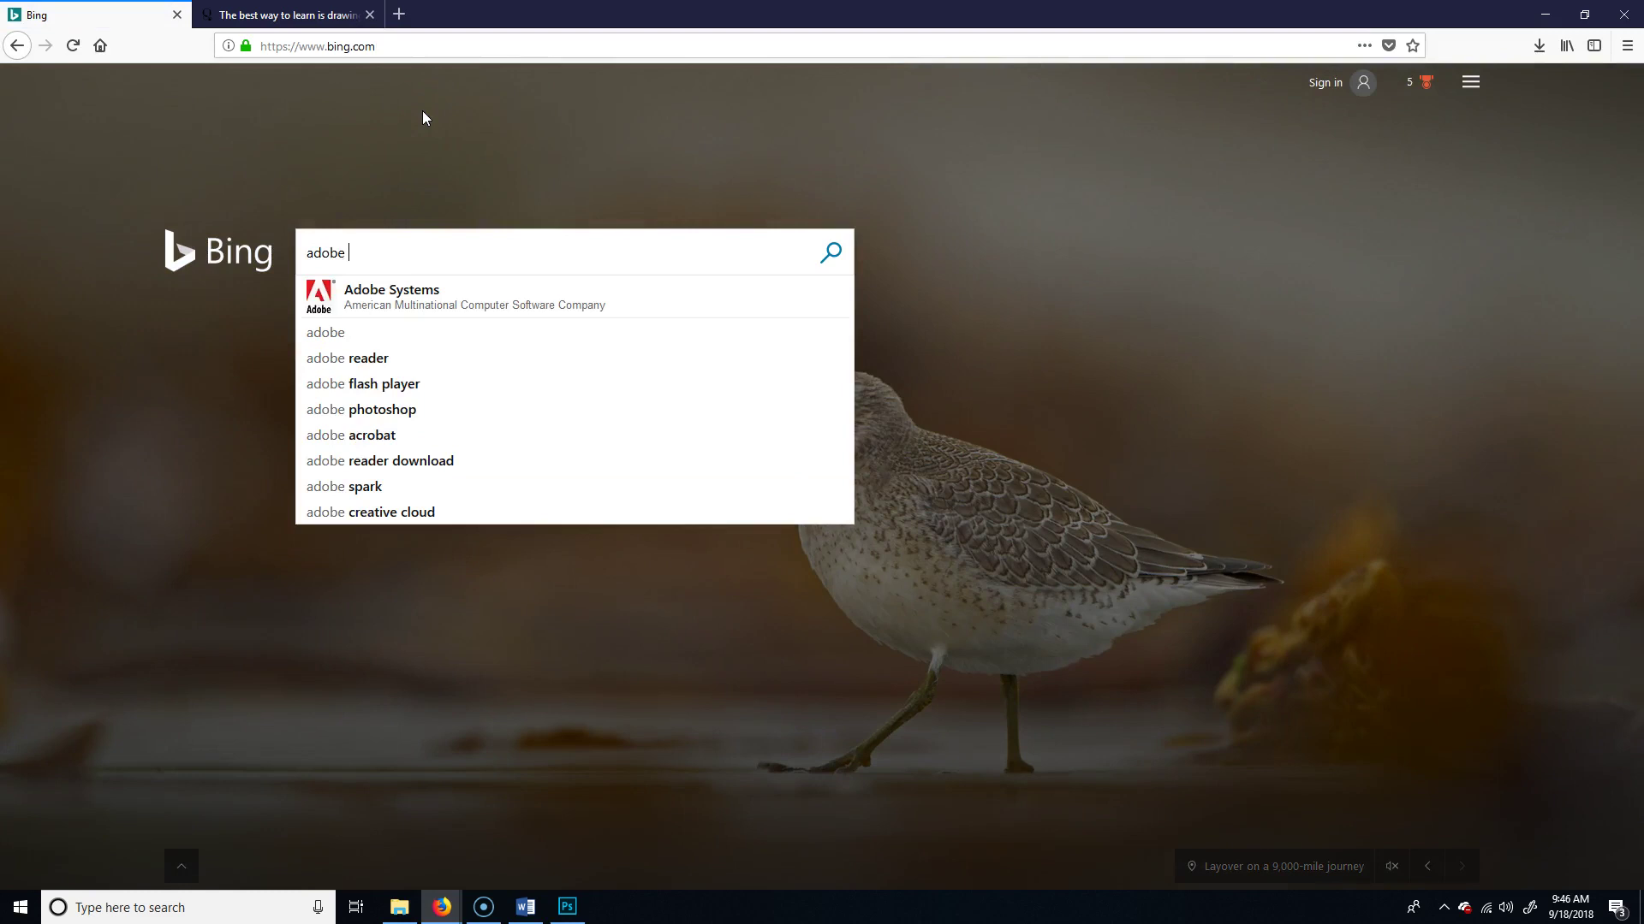
pyautogui.press('Down')
pyautogui.press('Down')
pyautogui.press('Down')
pyautogui.press('Return')
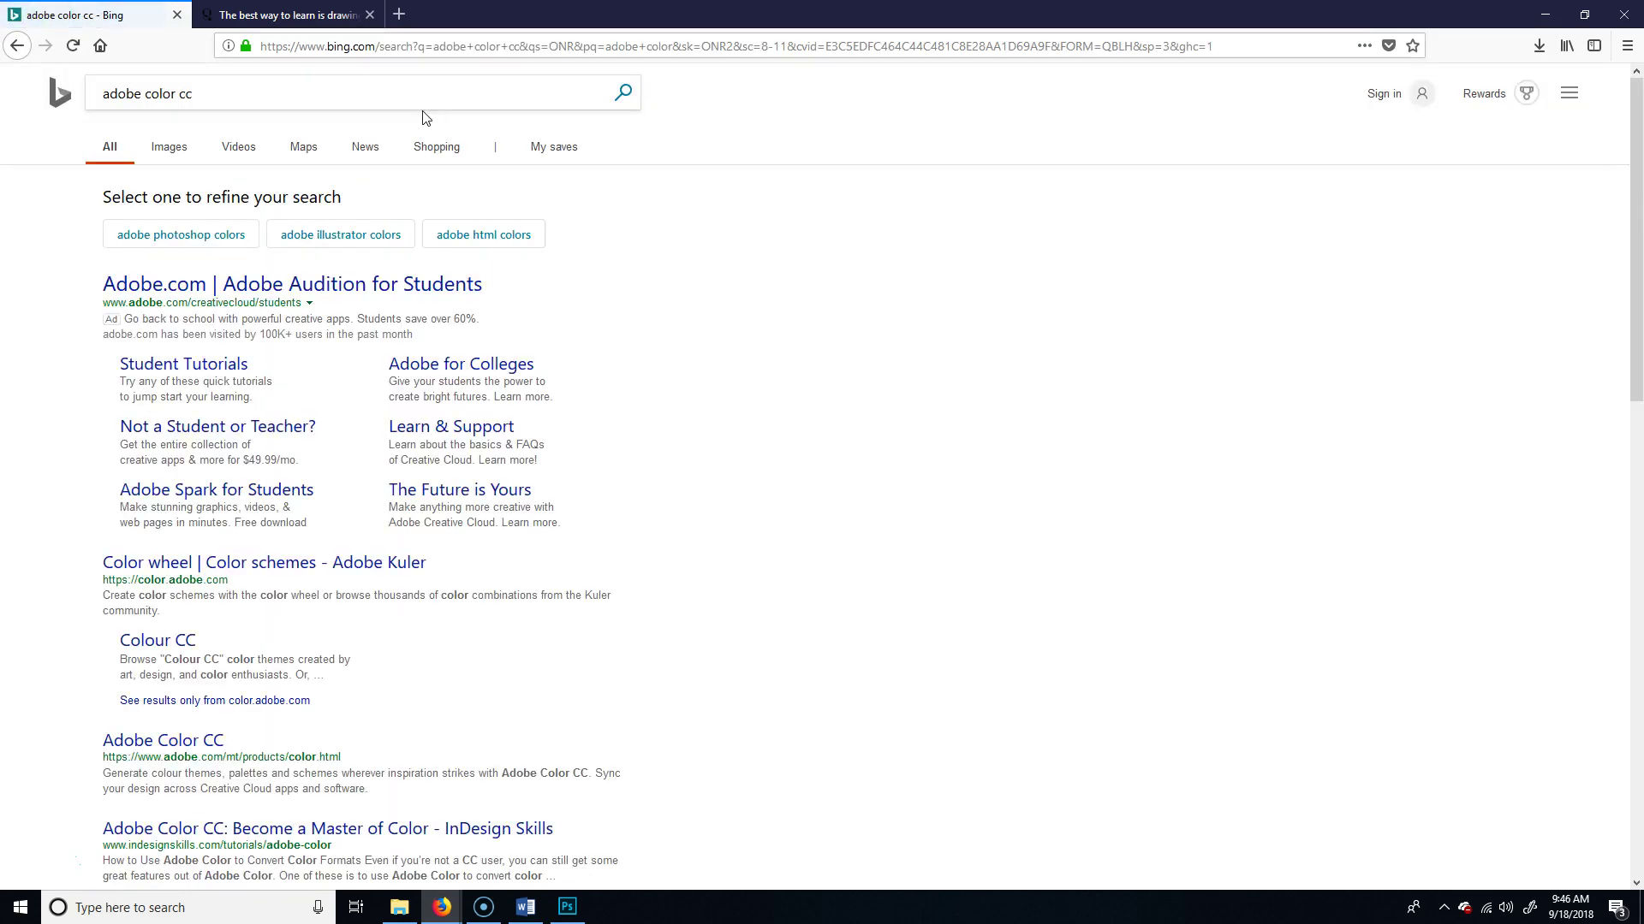
pyautogui.click(295, 564)
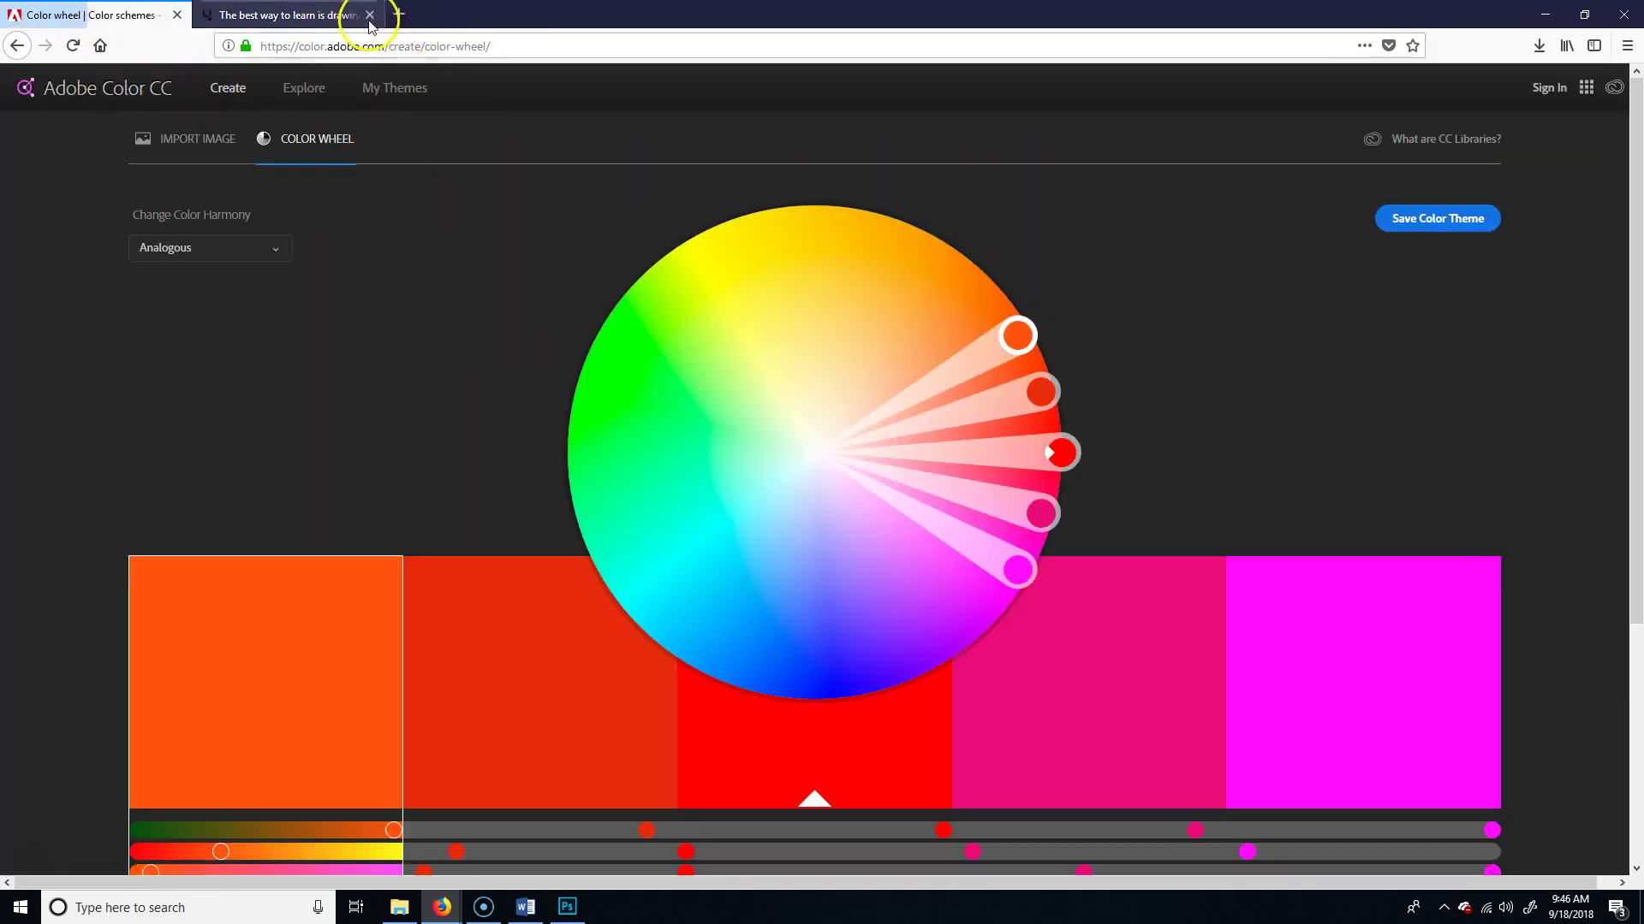
pyautogui.click(526, 47)
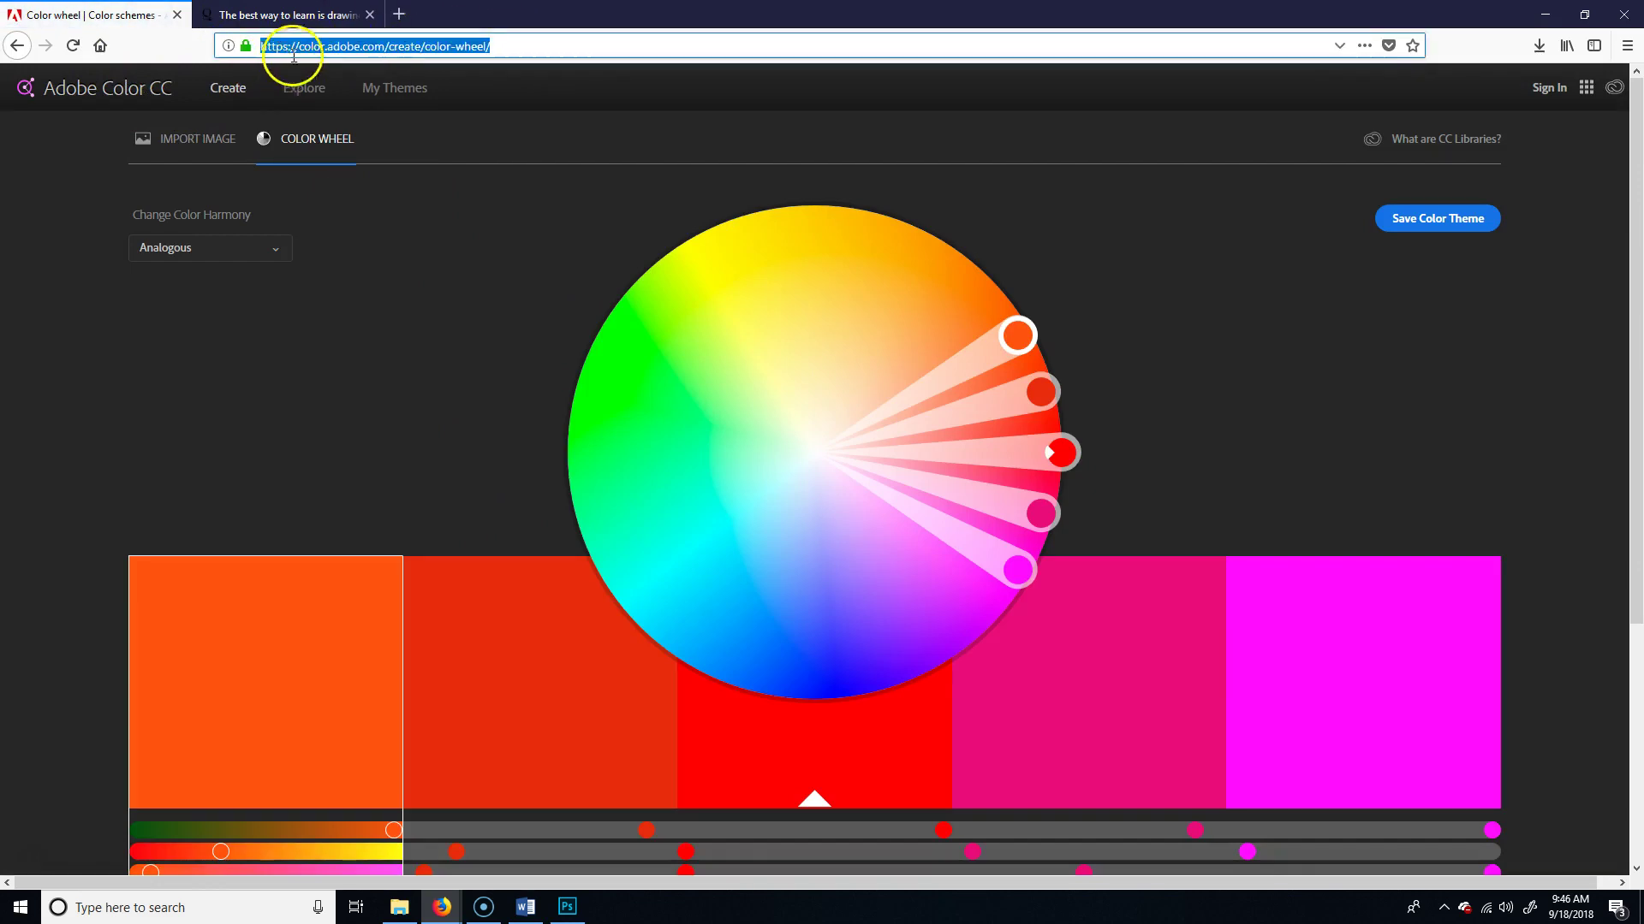
pyautogui.press('Return')
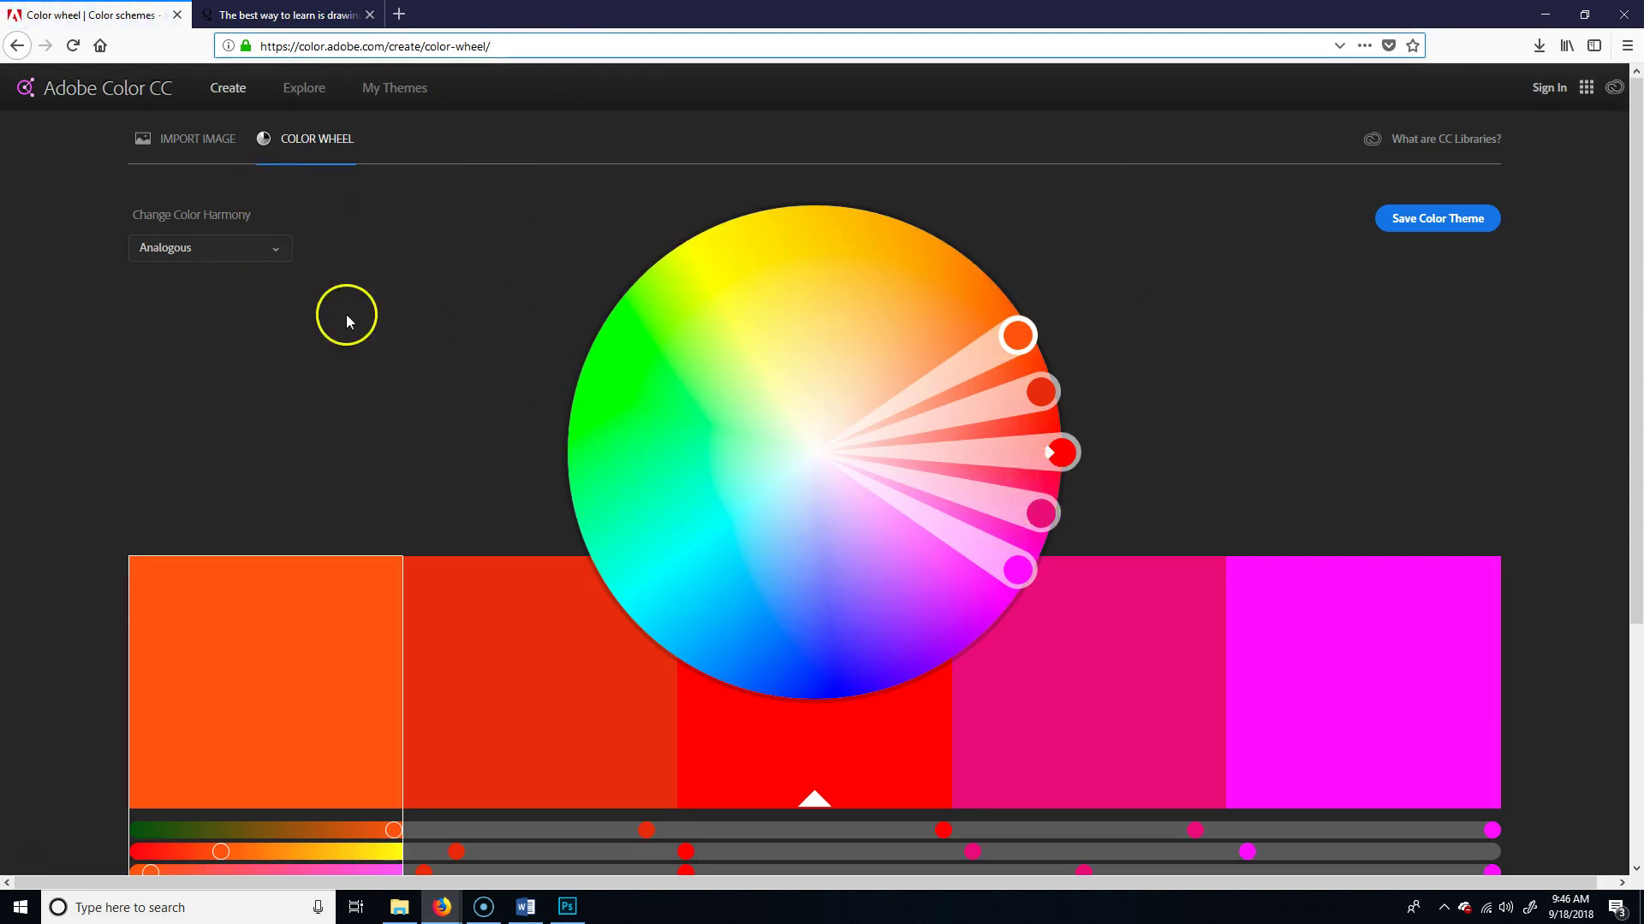
# Check the available color harmony rules, keep Analogous, and move the base color around the wheel to orange
pyautogui.click(275, 254)
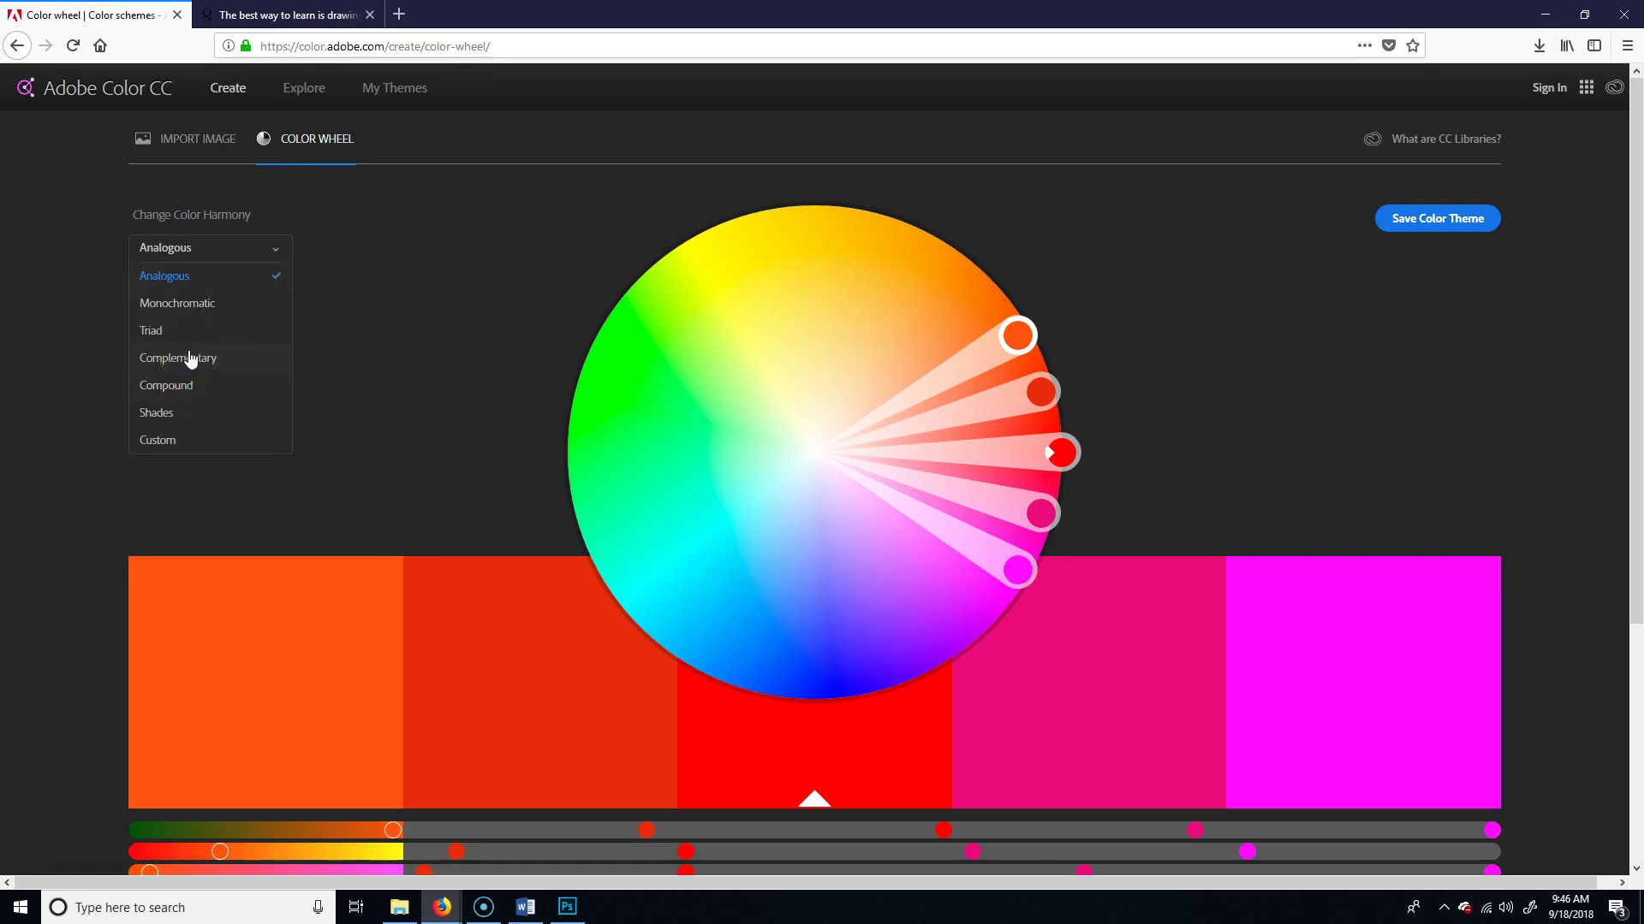
pyautogui.click(1217, 226)
pyautogui.moveTo(1062, 451); pyautogui.dragTo(957, 256)
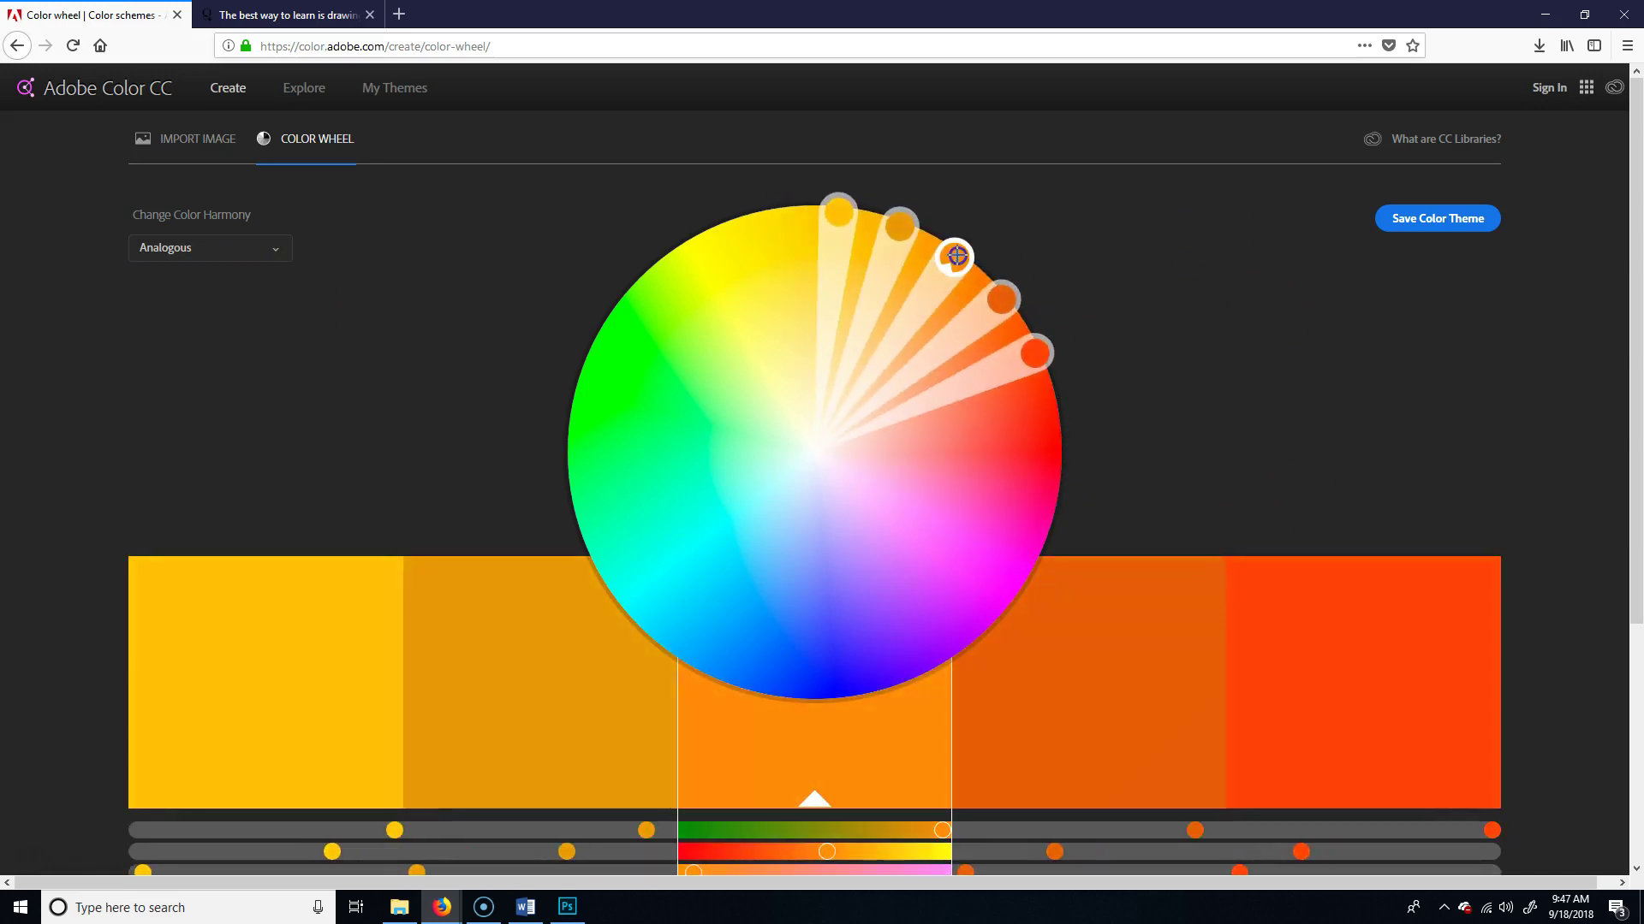
# Spread the analogous theme by adjusting its other colors to soft pink, yellow-green, muted tan and coral
pyautogui.moveTo(1037, 355); pyautogui.dragTo(939, 471)
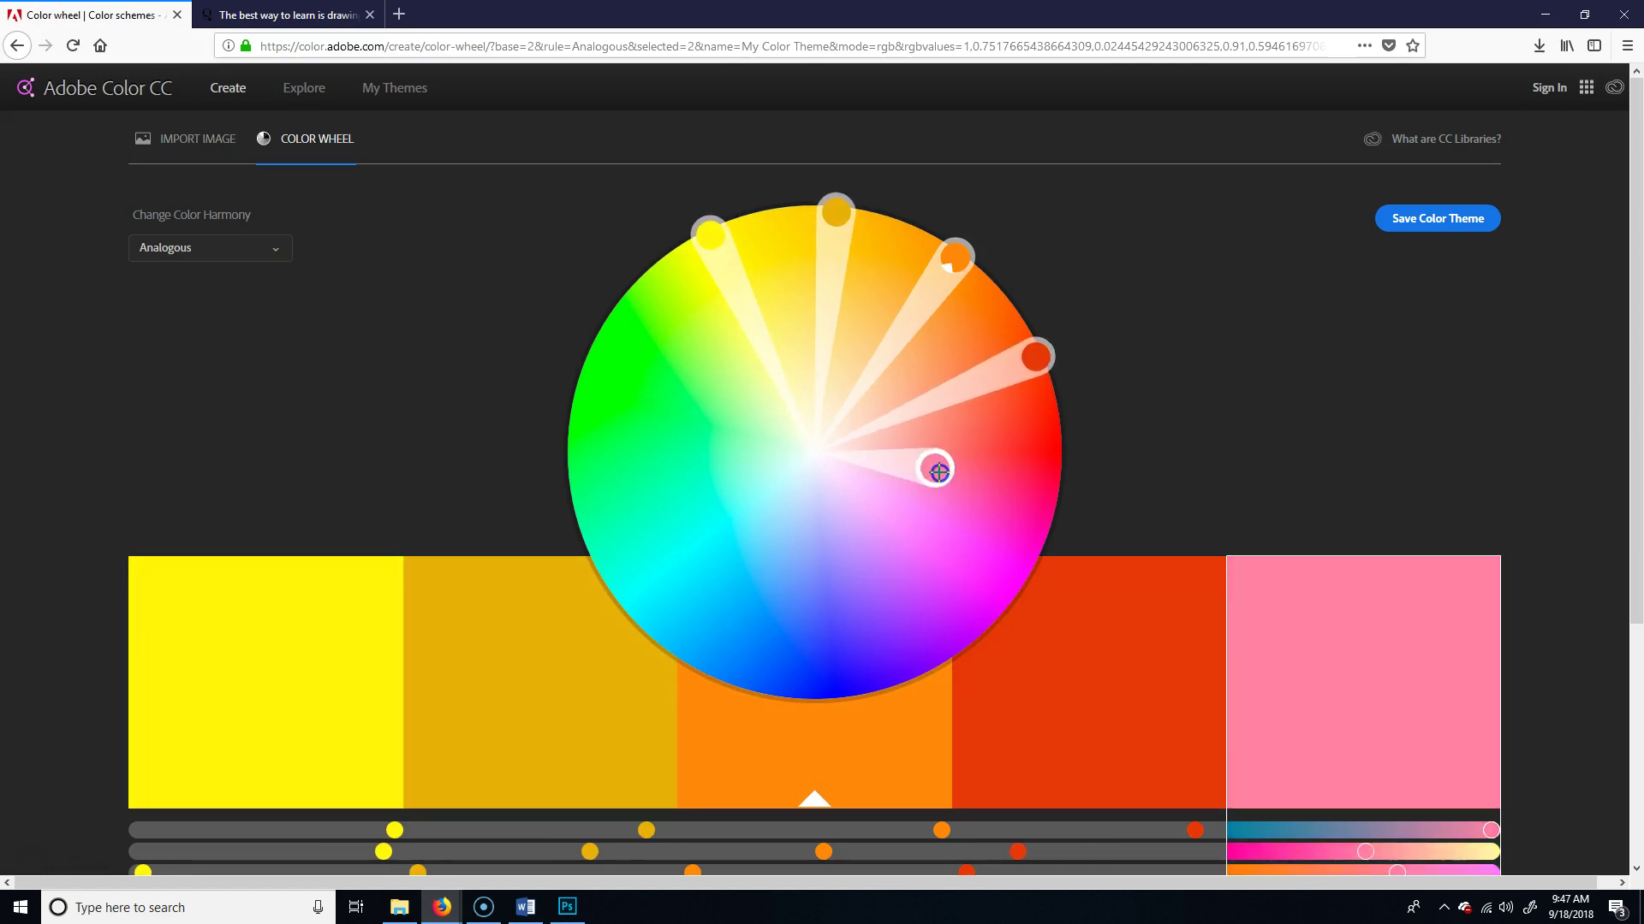
pyautogui.moveTo(714, 238)
pyautogui.mouseDown()
pyautogui.moveTo(756, 297)
pyautogui.moveTo(712, 288)
pyautogui.moveTo(705, 262)
pyautogui.mouseUp()
pyautogui.moveTo(824, 210); pyautogui.dragTo(821, 328)
pyautogui.moveTo(1042, 388); pyautogui.dragTo(967, 403)
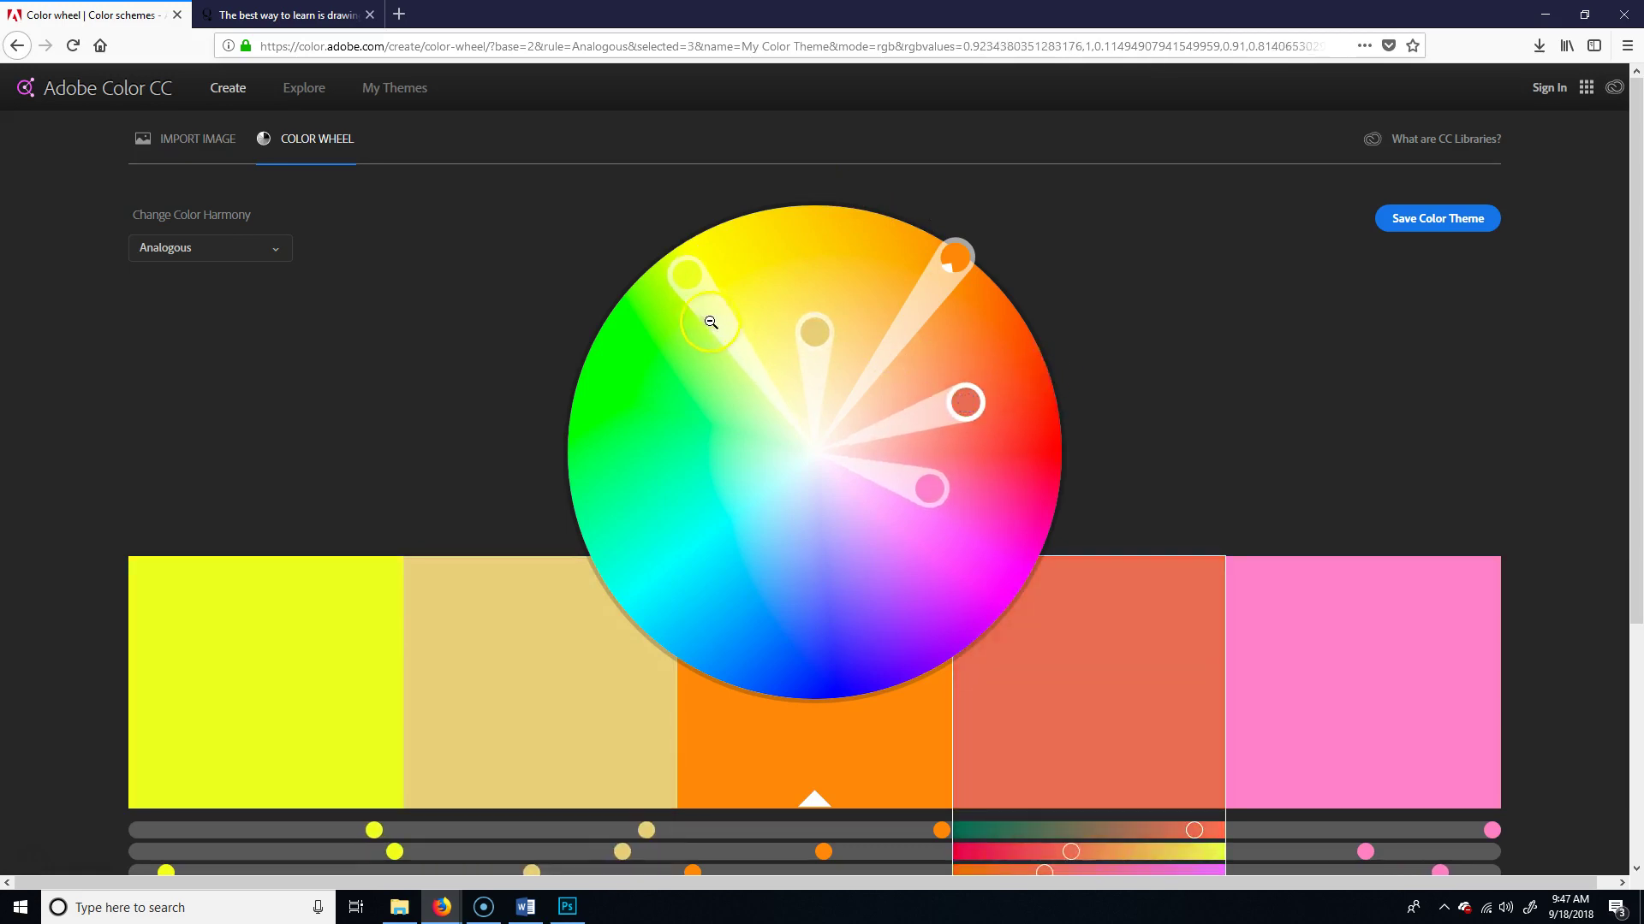
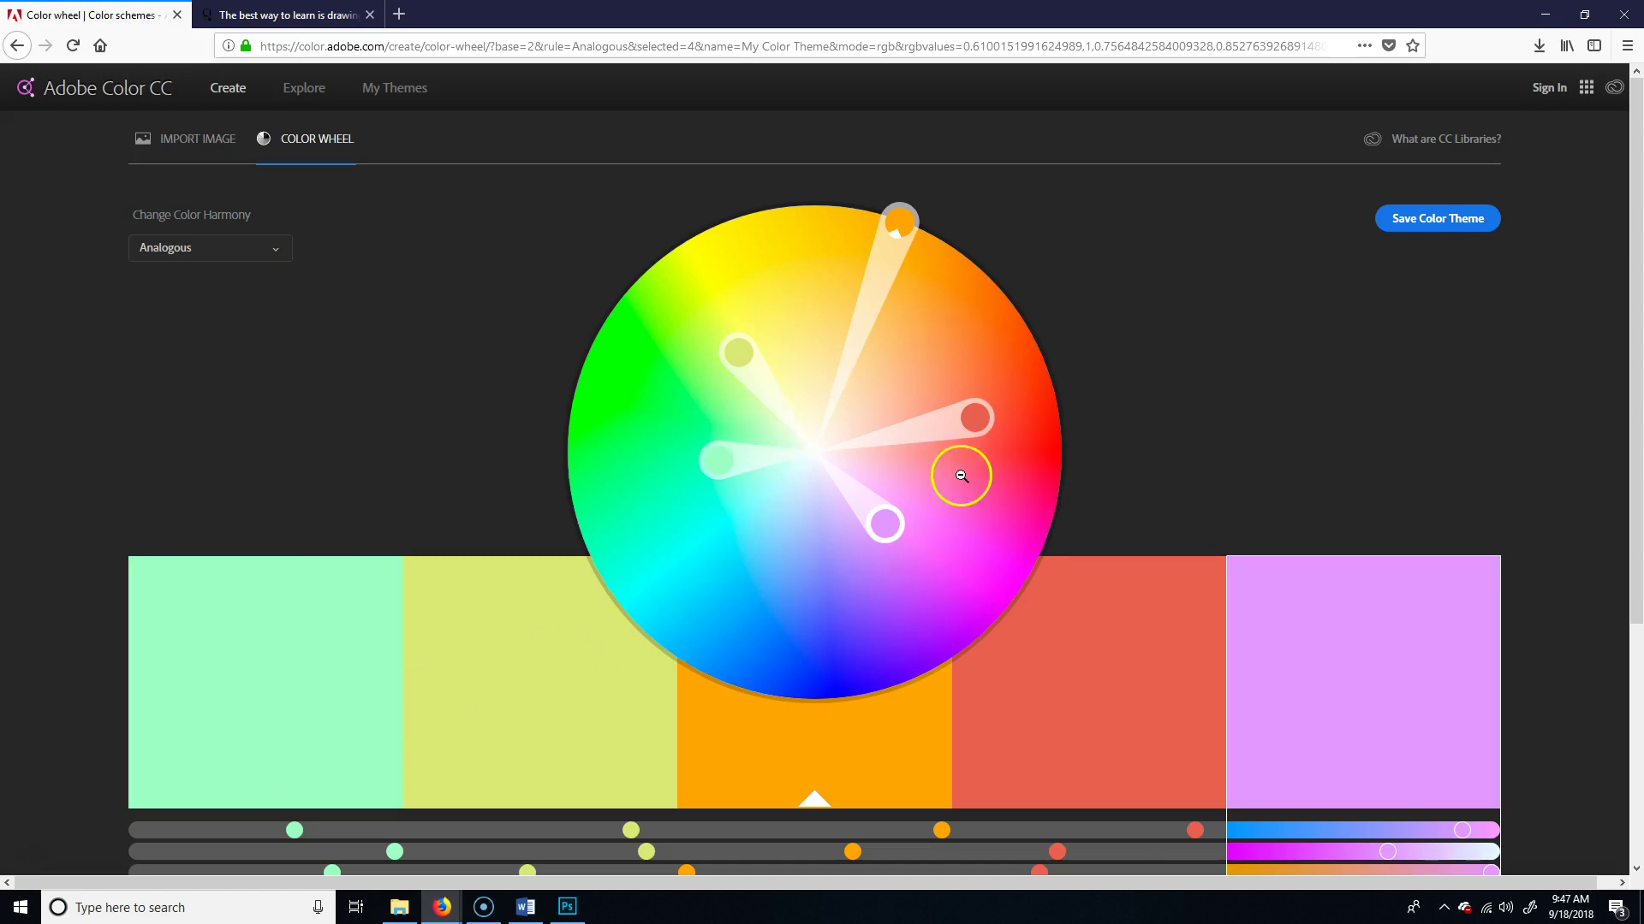
# Switch to the 960_grid_12_col.psd document in Photoshop and choose the Hard Round Pressure Opacity tip for the Brush tool
pyautogui.scroll(-4, 421, 625)
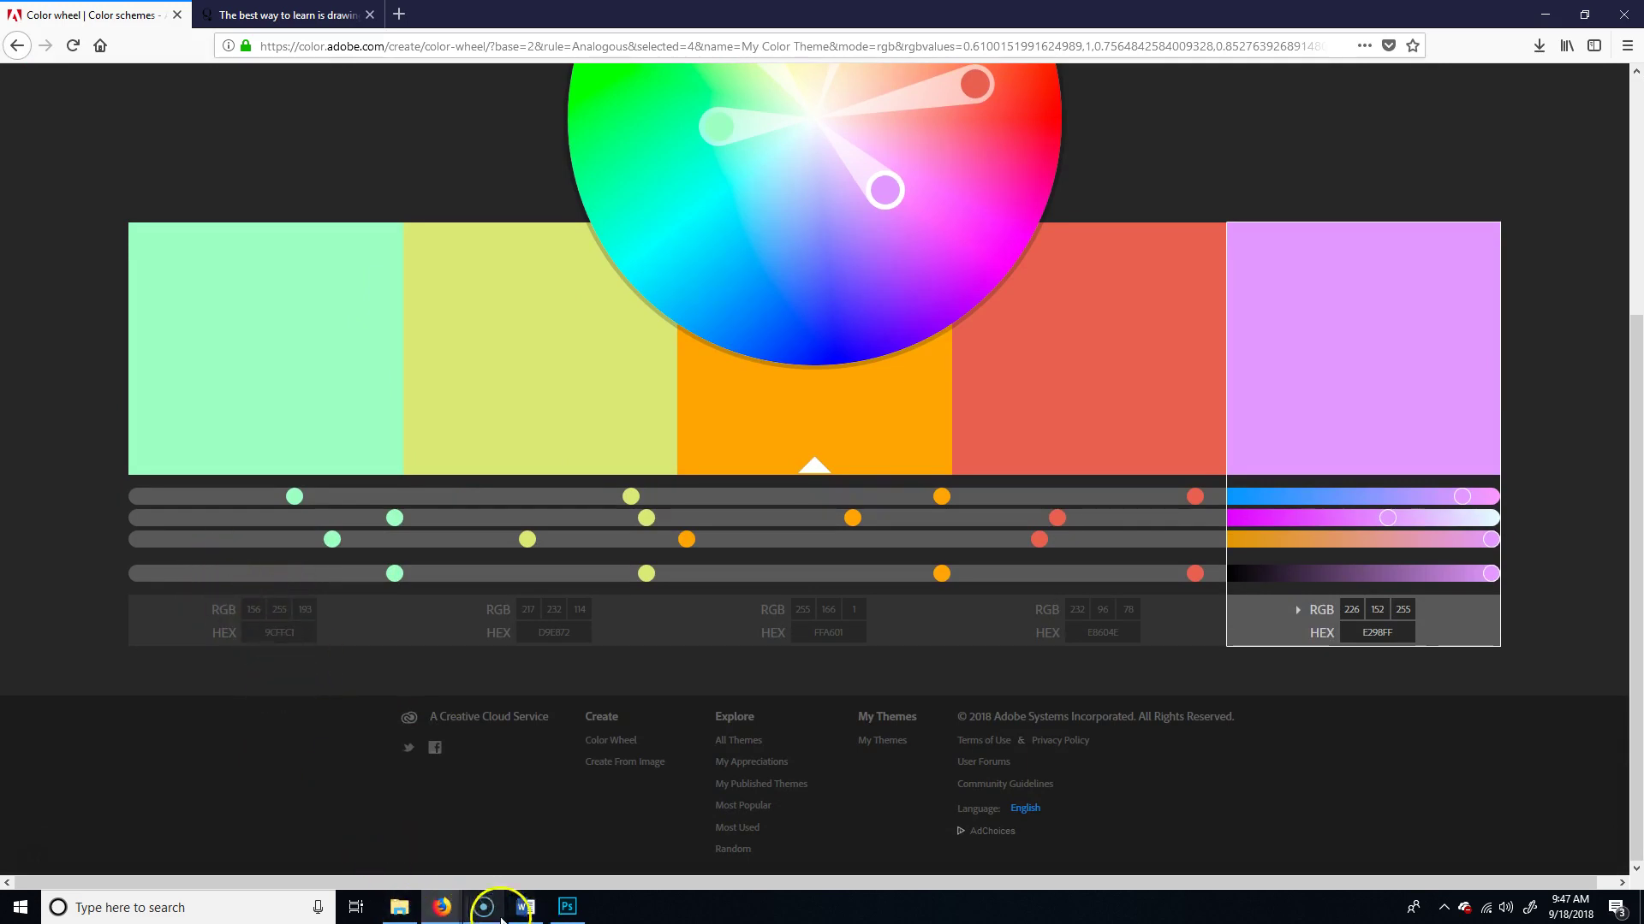
pyautogui.moveTo(568, 912)
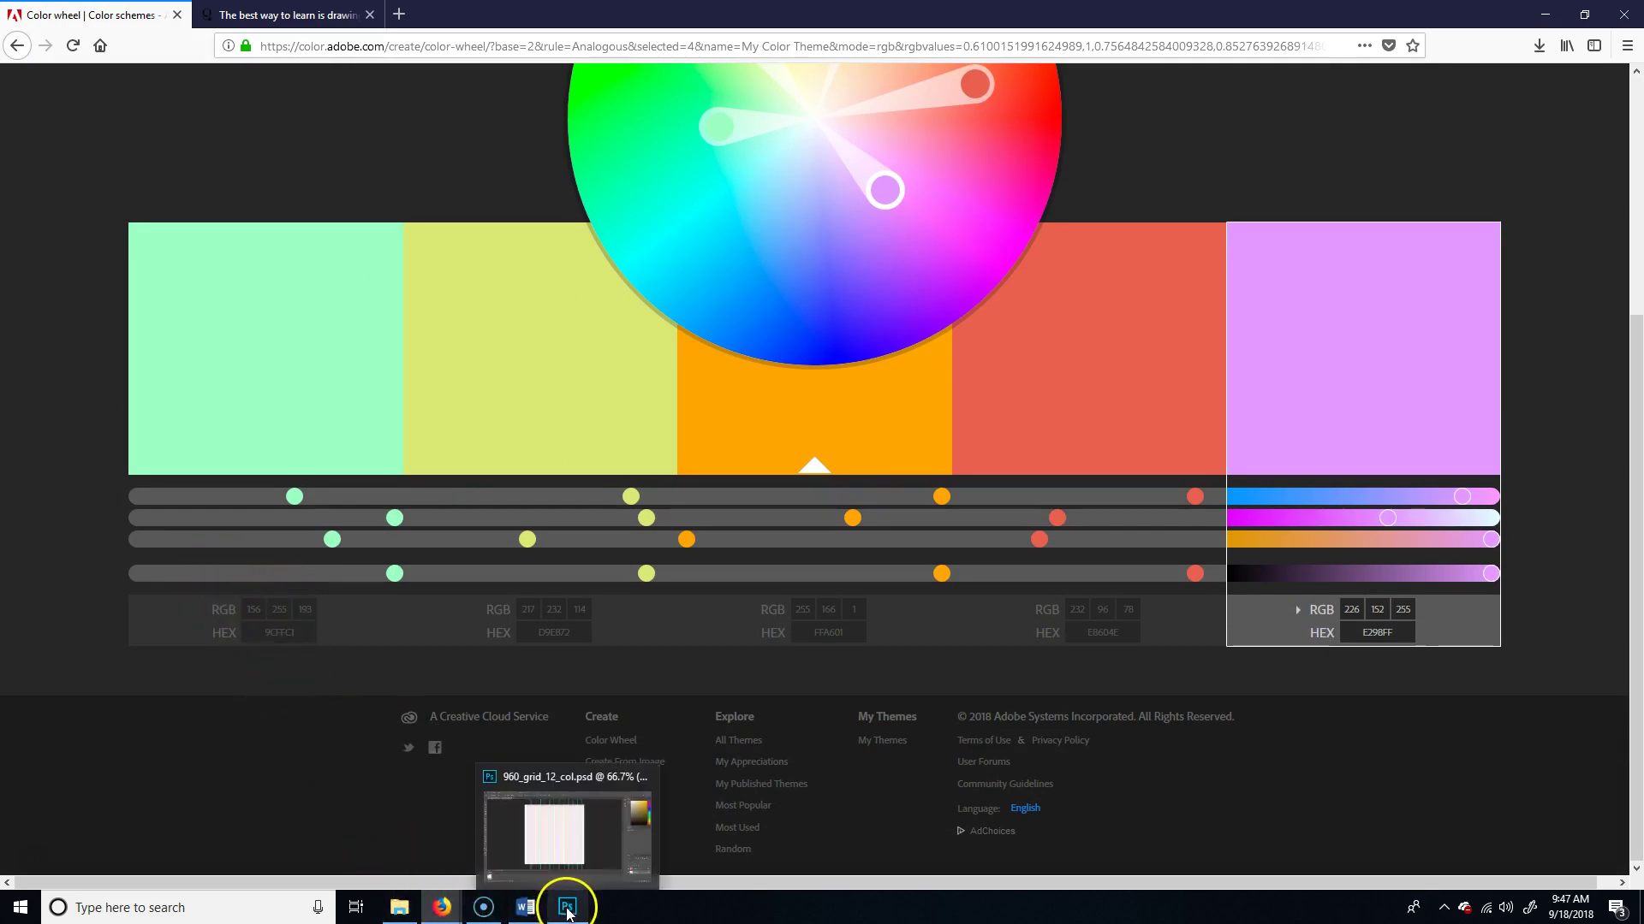
pyautogui.click(585, 839)
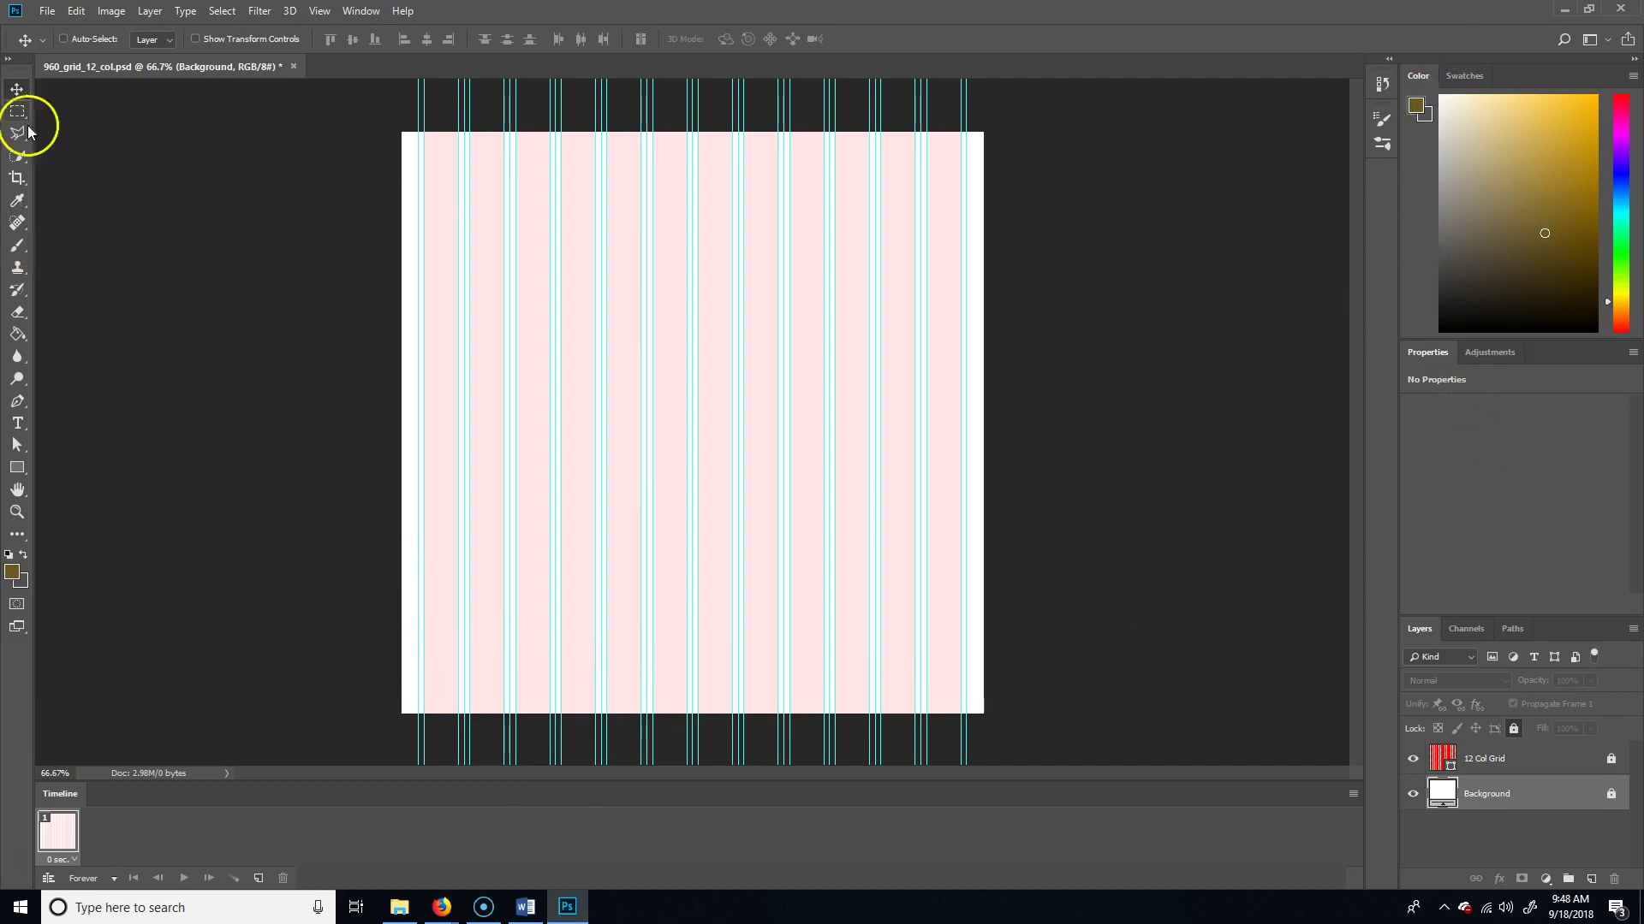
pyautogui.click(12, 251)
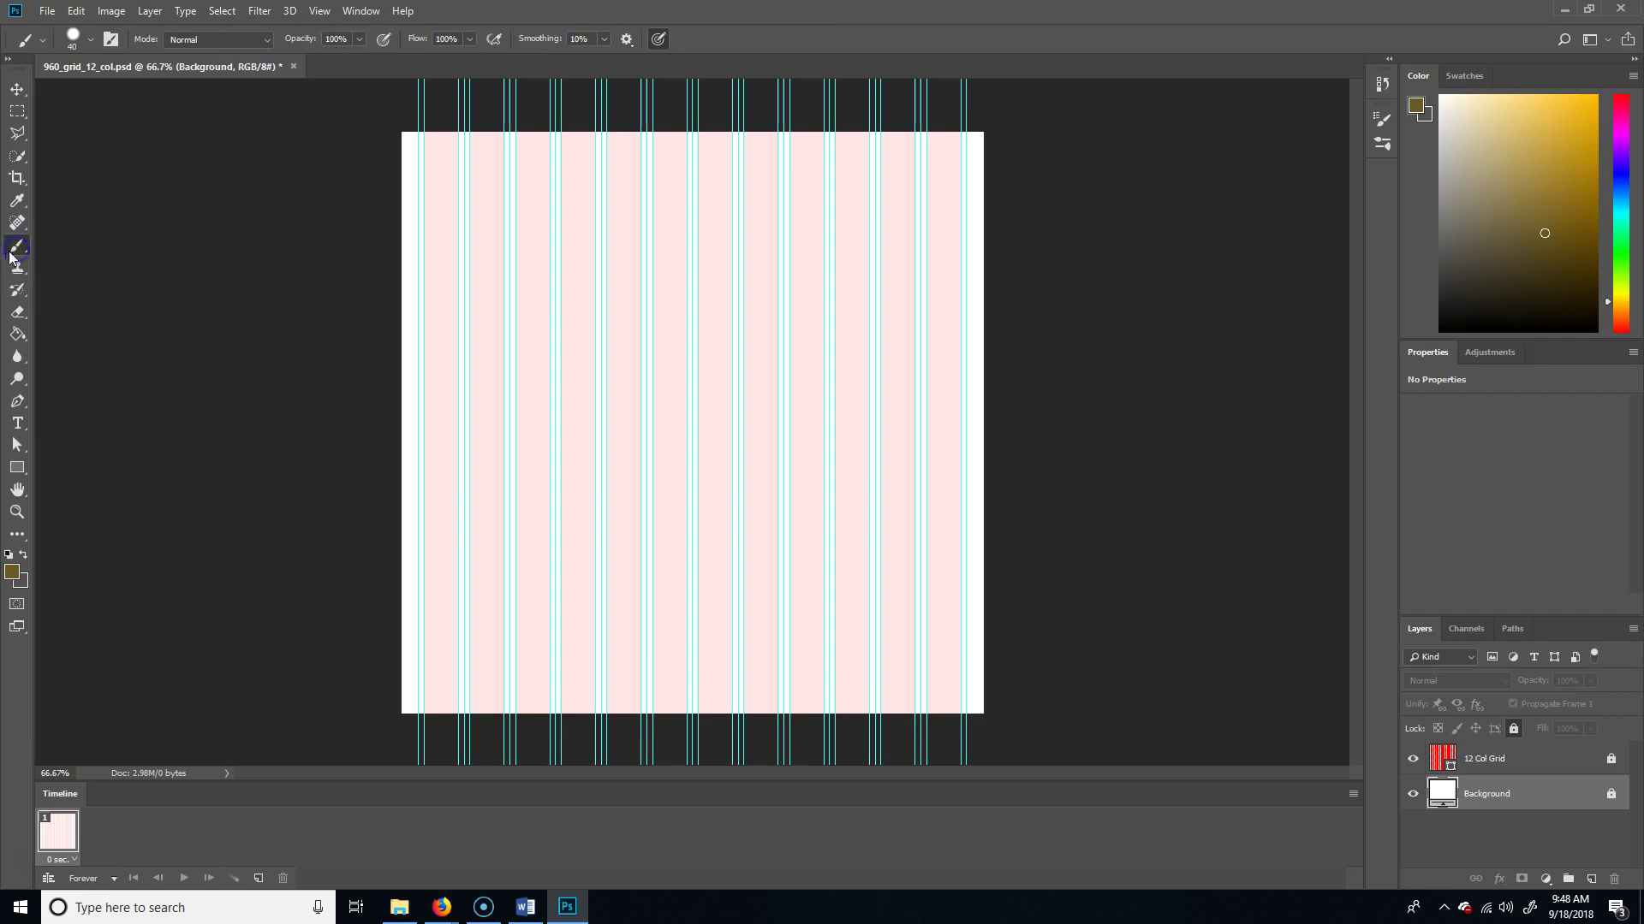
pyautogui.click(92, 38)
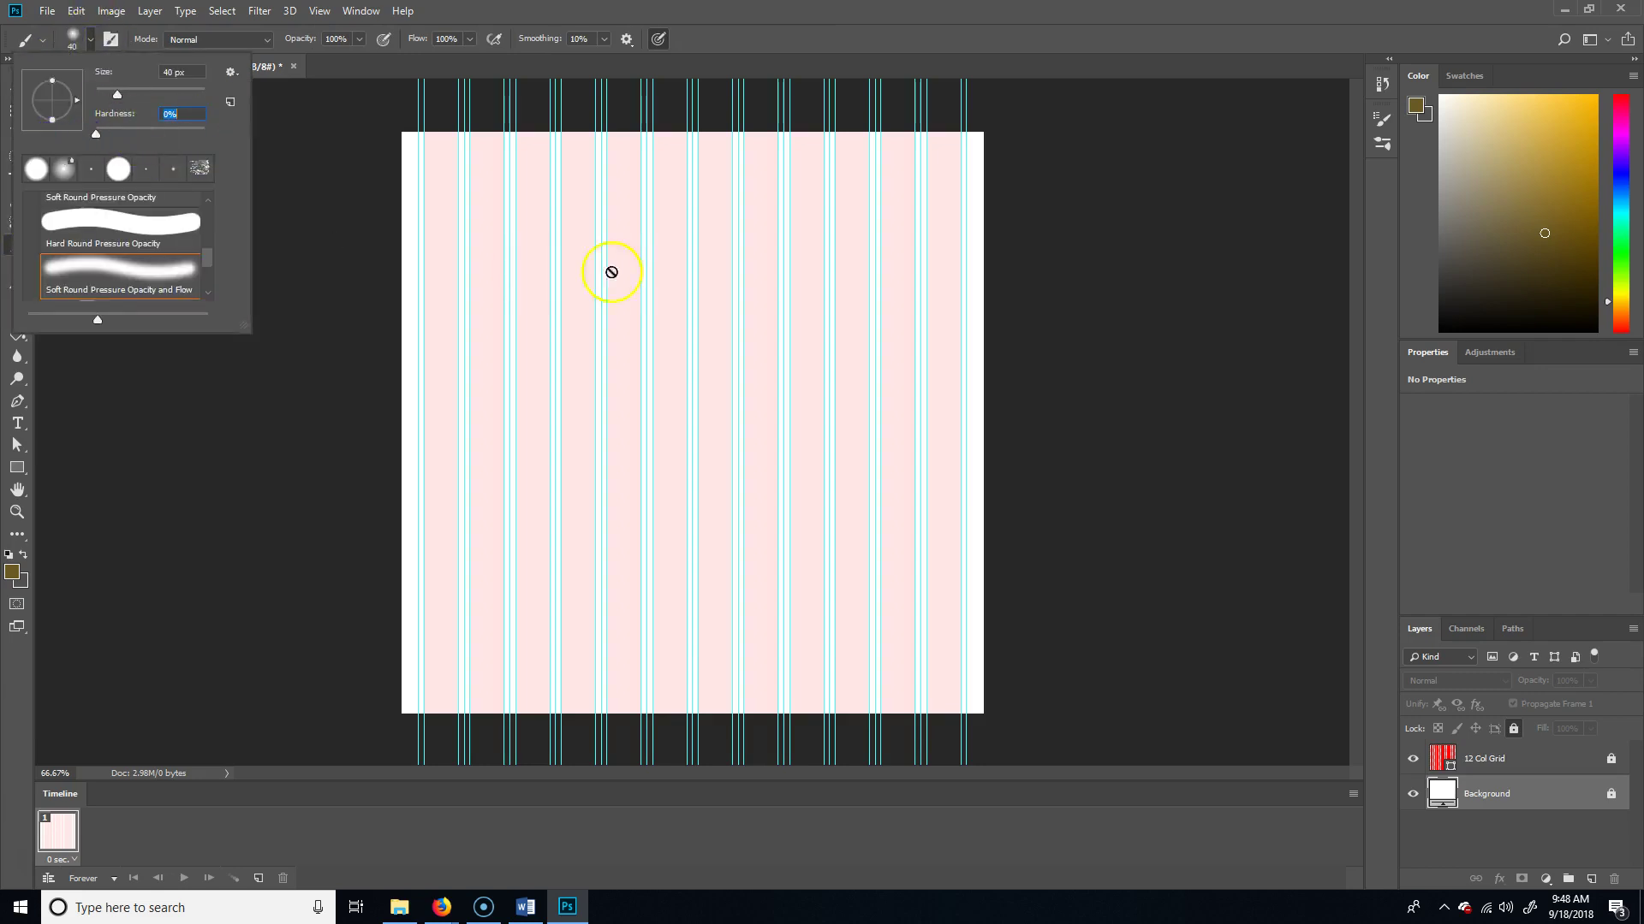
pyautogui.click(113, 242)
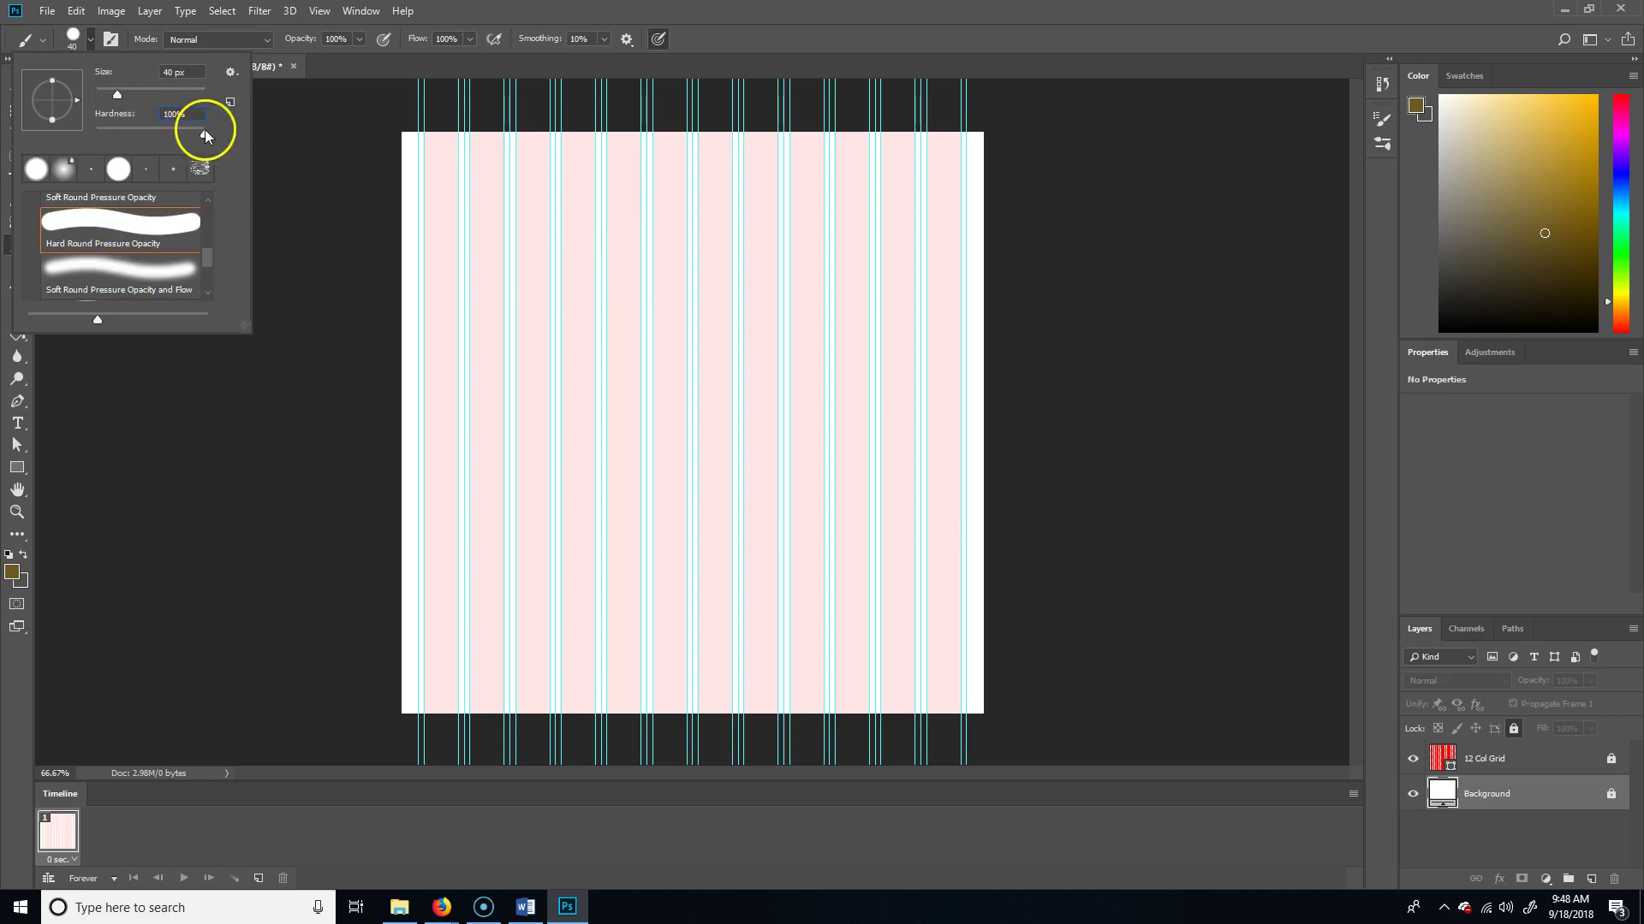
pyautogui.click(840, 18)
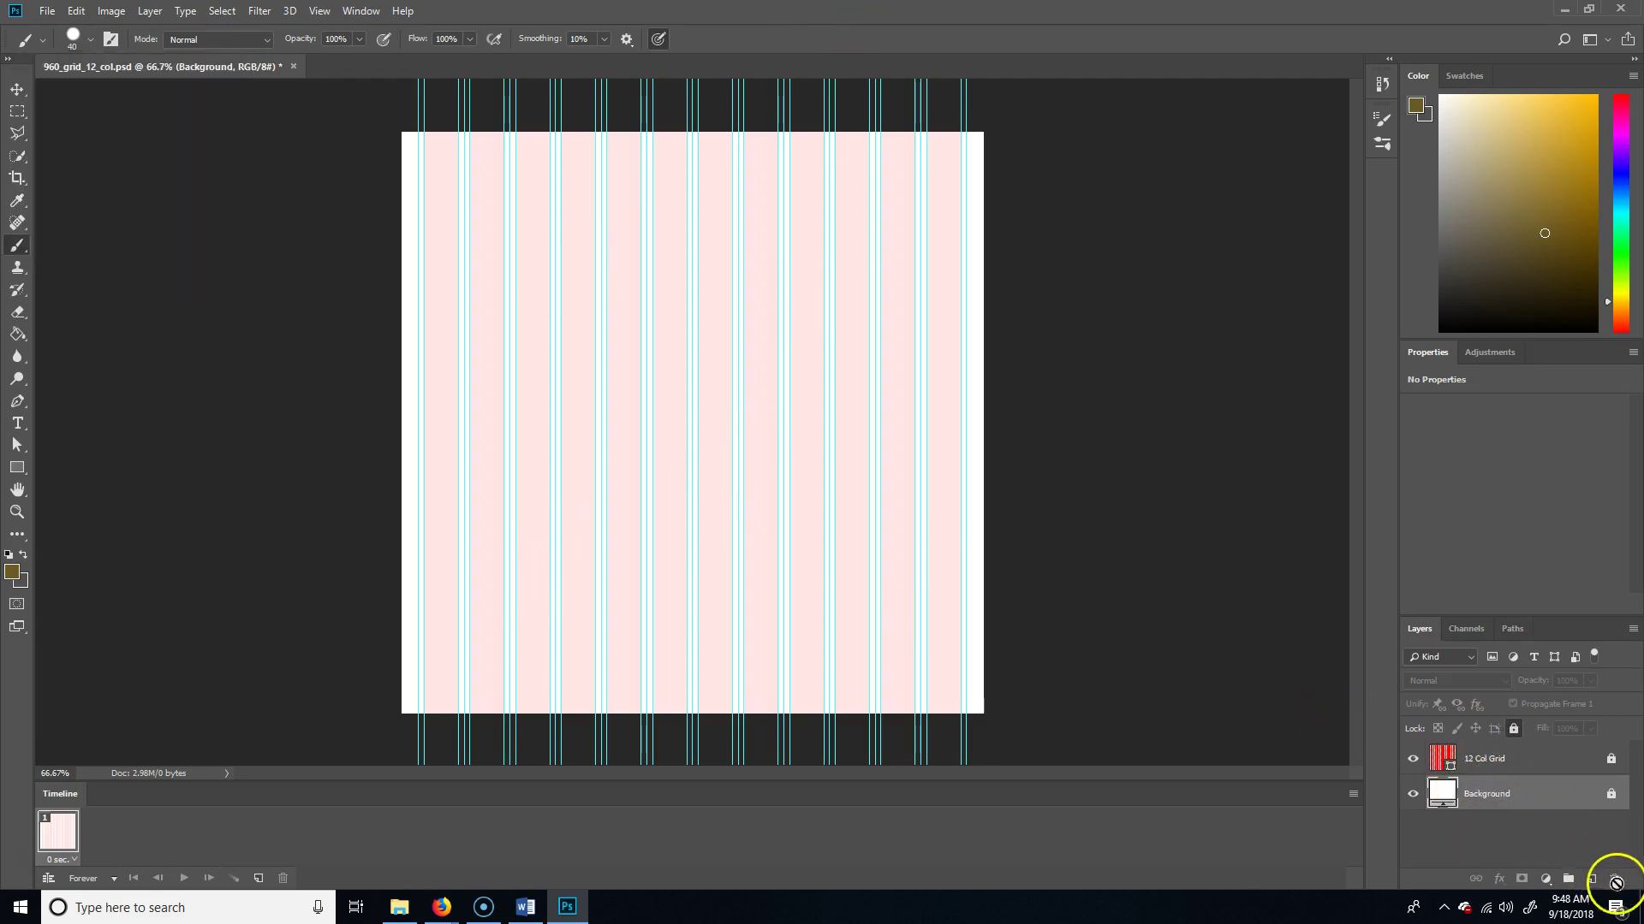
# Add a new layer above Background and set the foreground color to 9CFFC1, copied from the Adobe Color theme's mint green swatch
pyautogui.click(1591, 880)
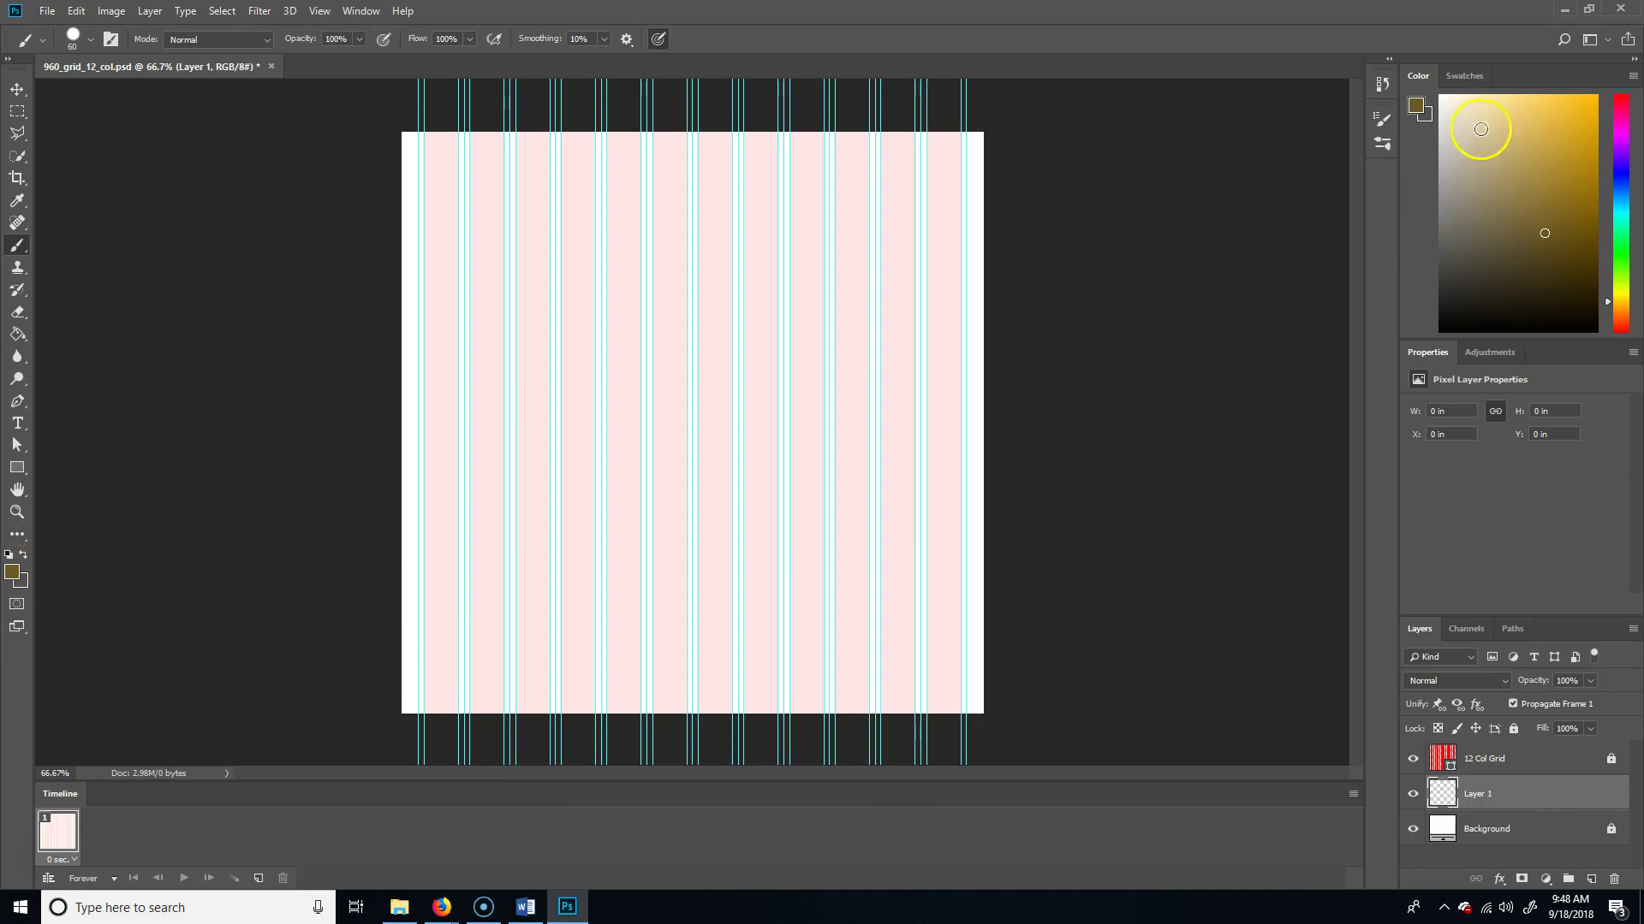
pyautogui.click(14, 574)
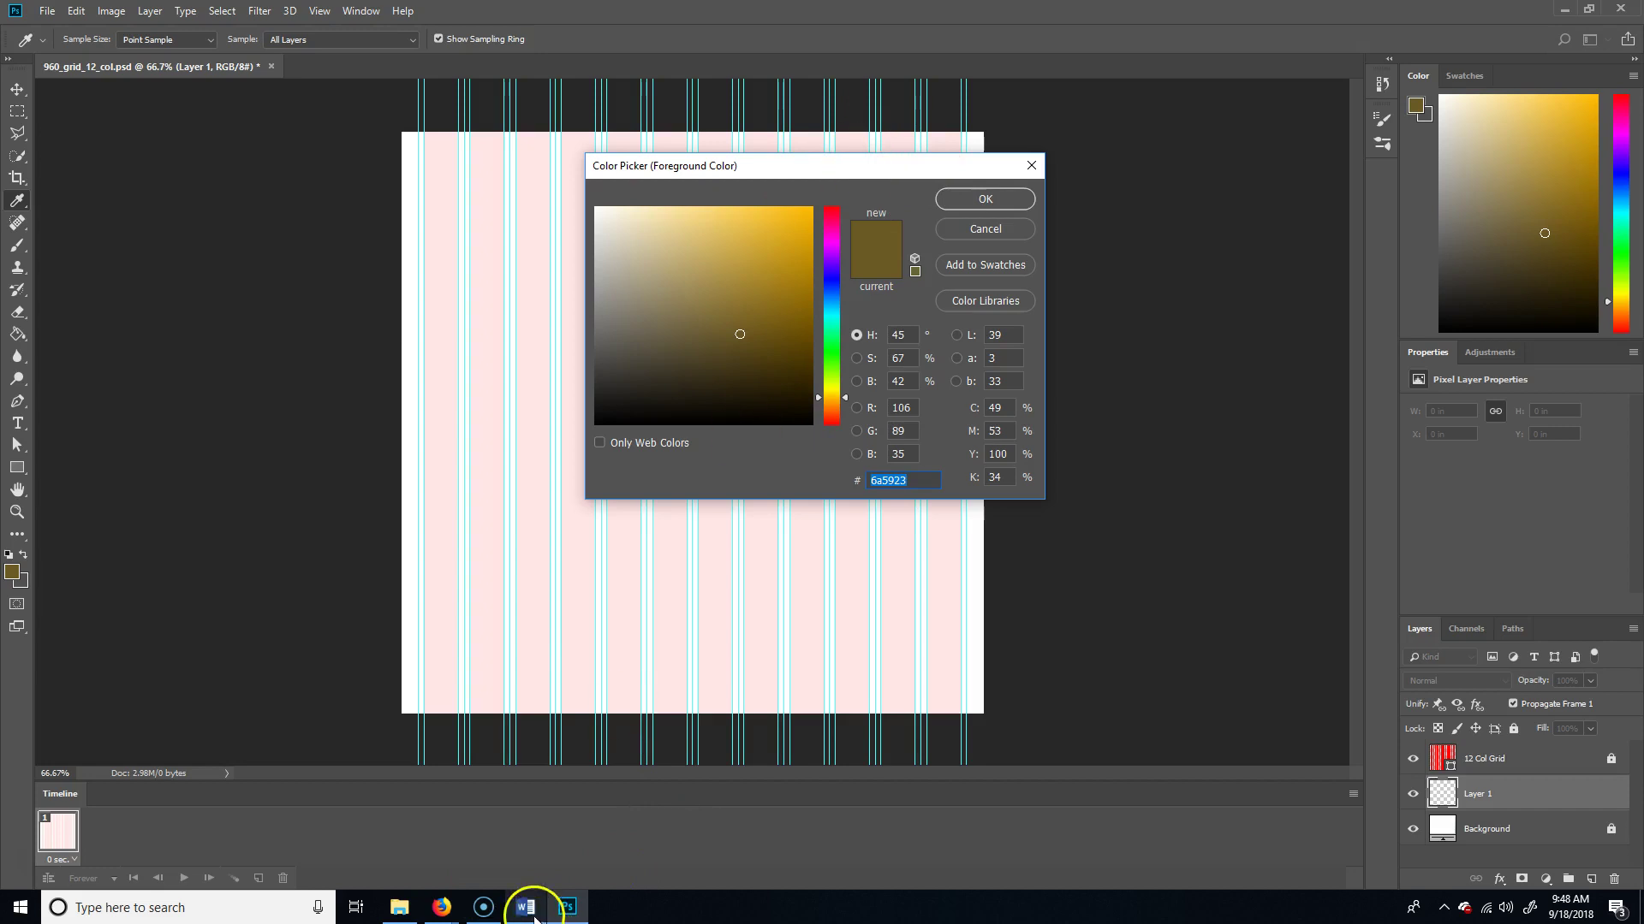
pyautogui.moveTo(446, 912)
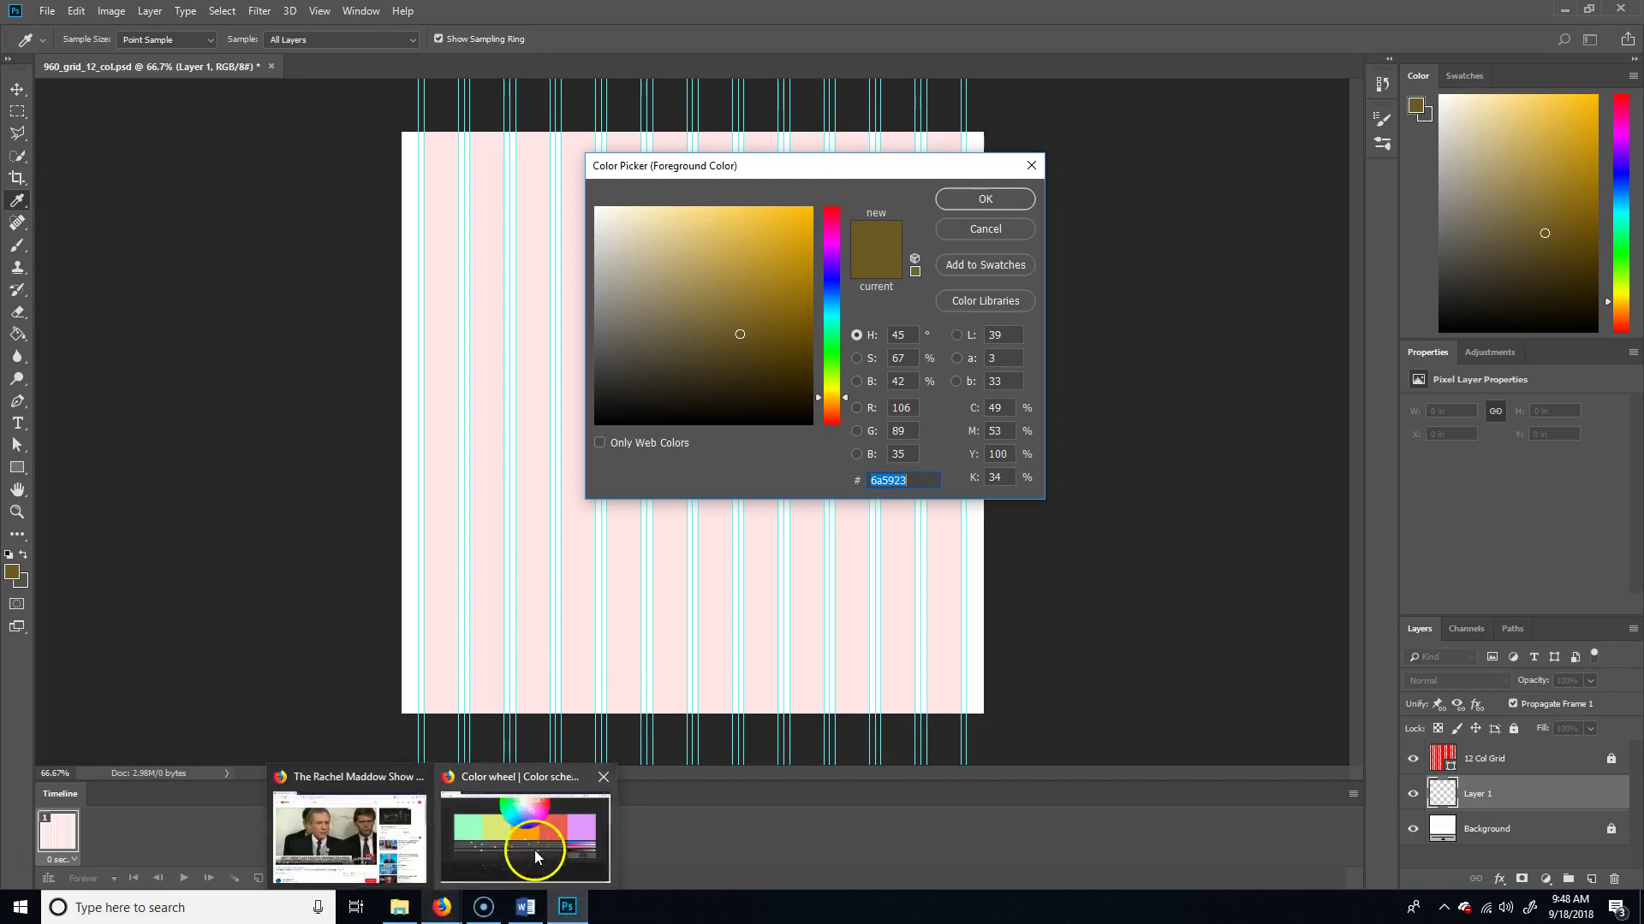
pyautogui.click(535, 850)
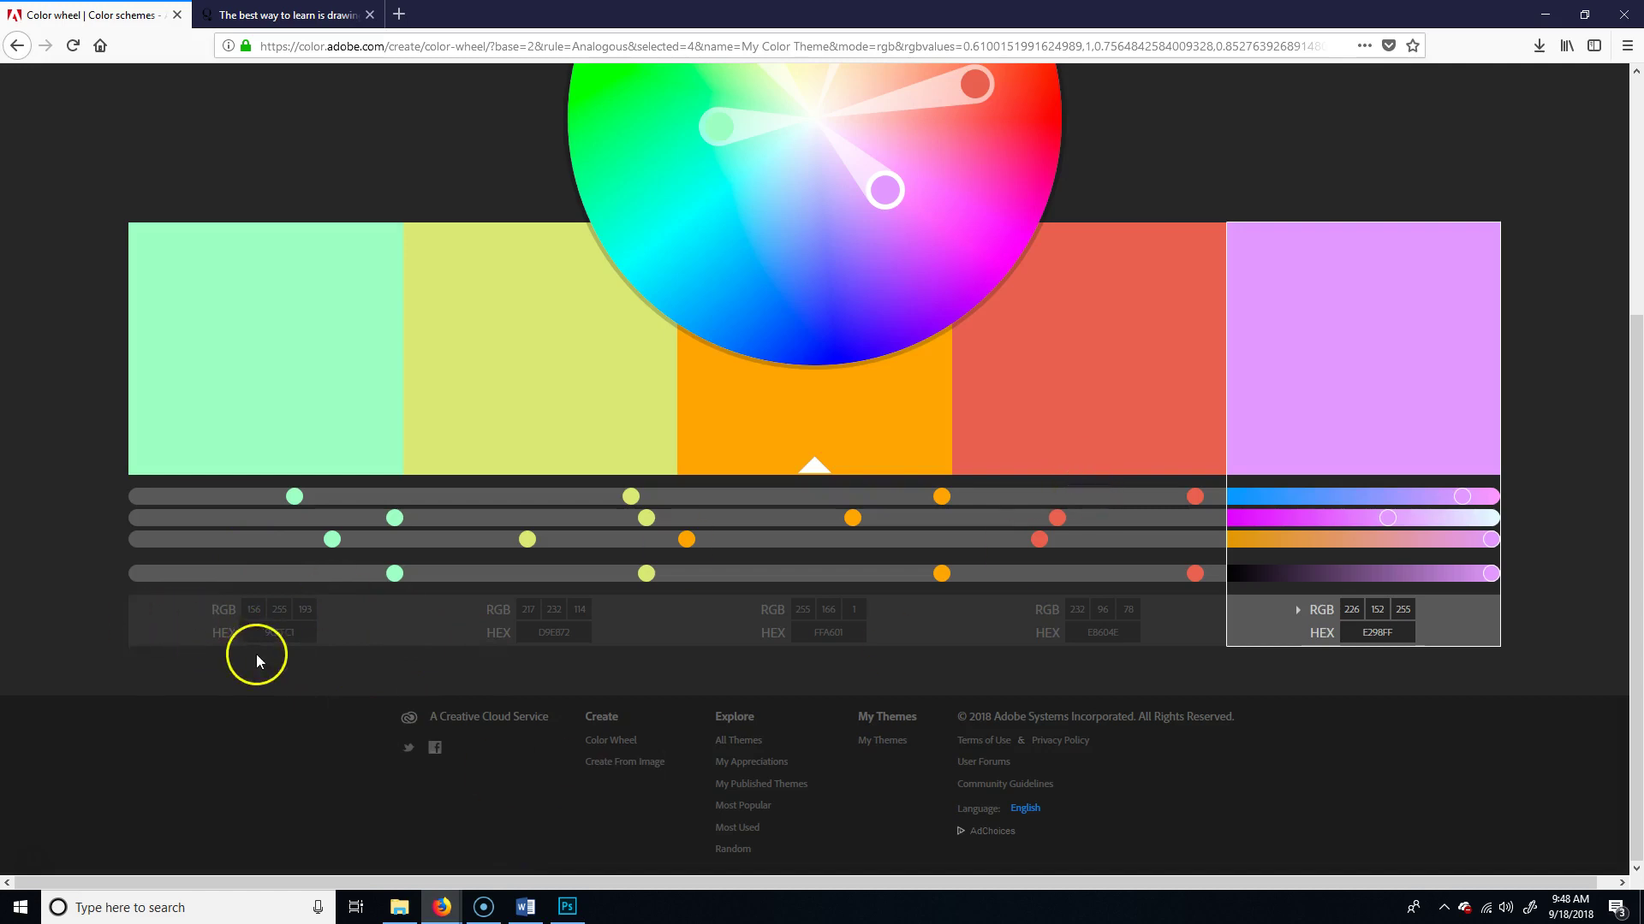
pyautogui.click(289, 633)
pyautogui.click(300, 633)
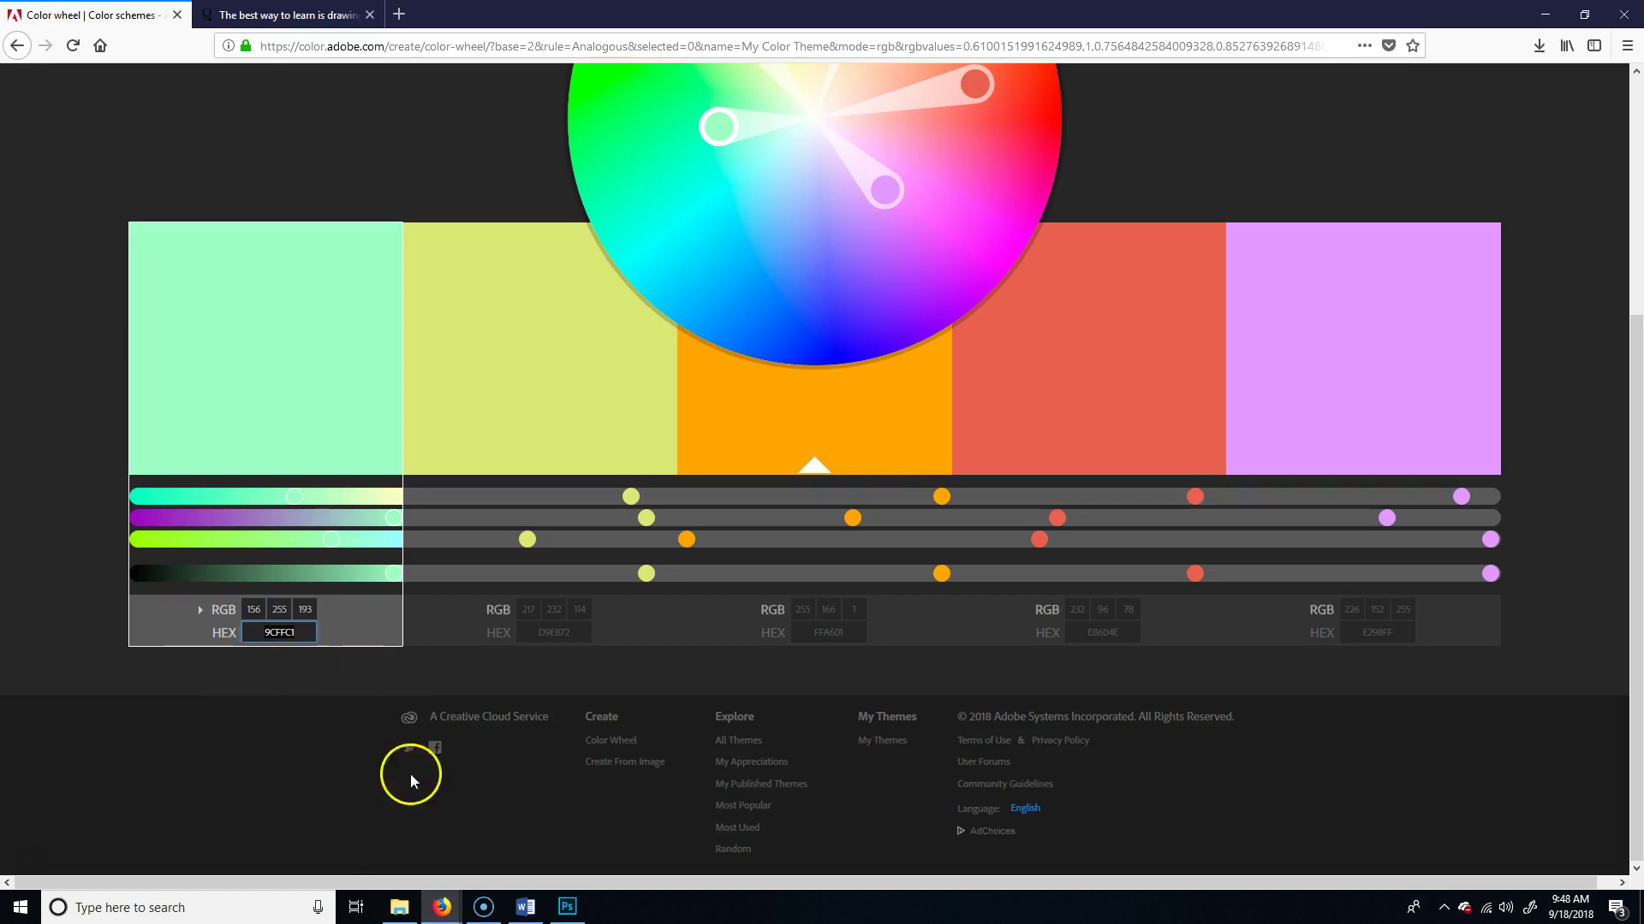
pyautogui.click(567, 907)
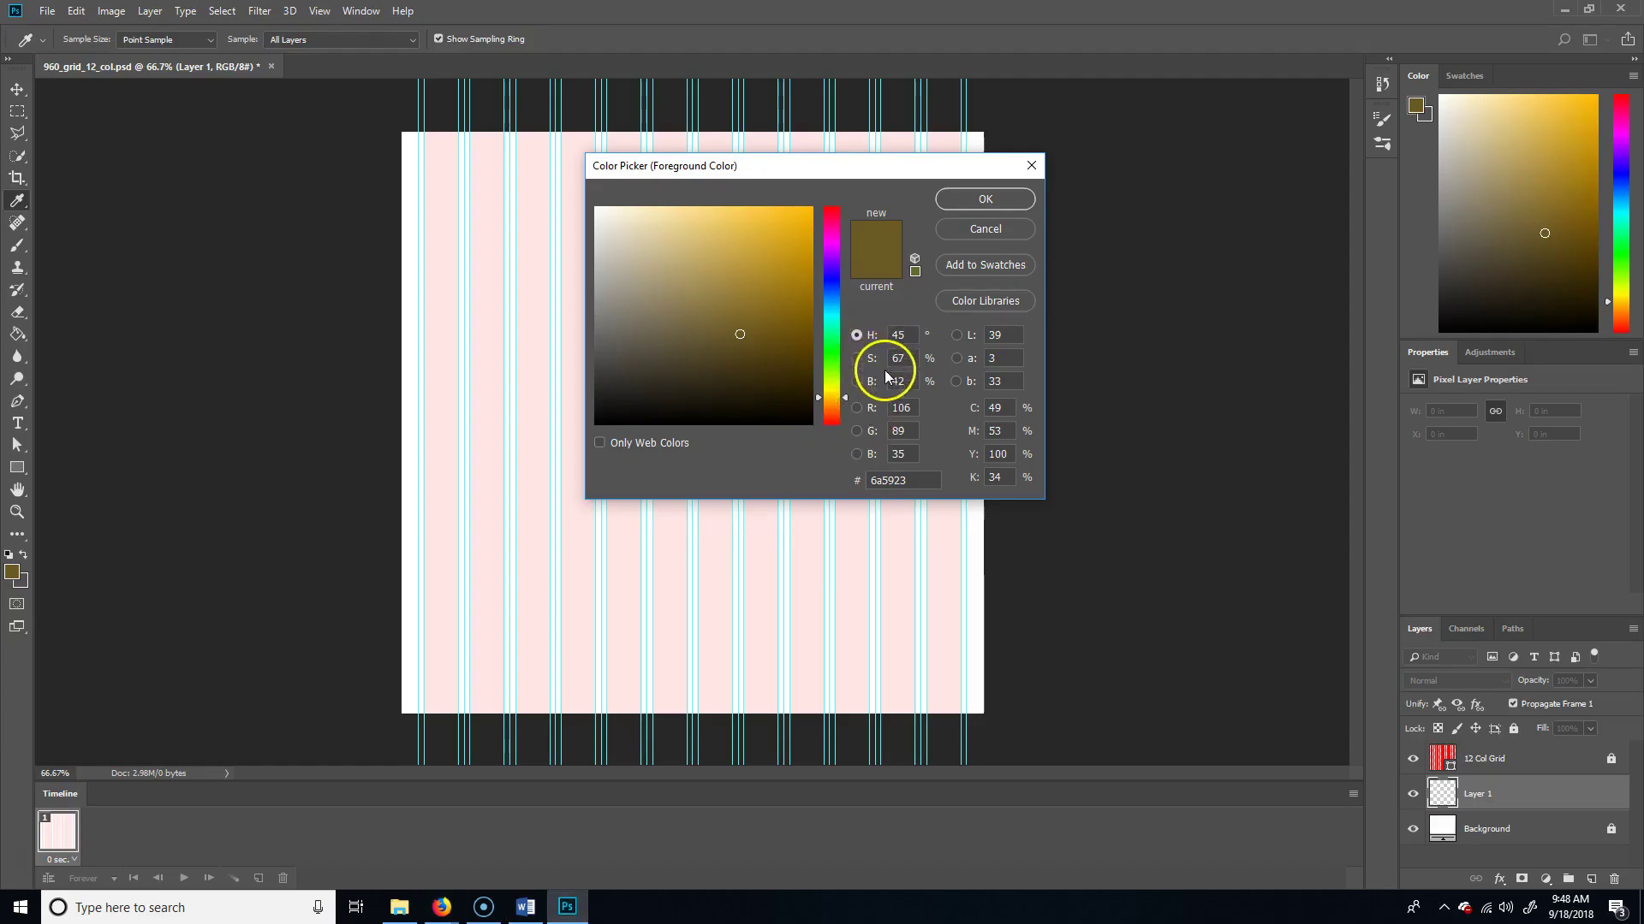
pyautogui.doubleClick(919, 479)
pyautogui.write('9CFFC1')
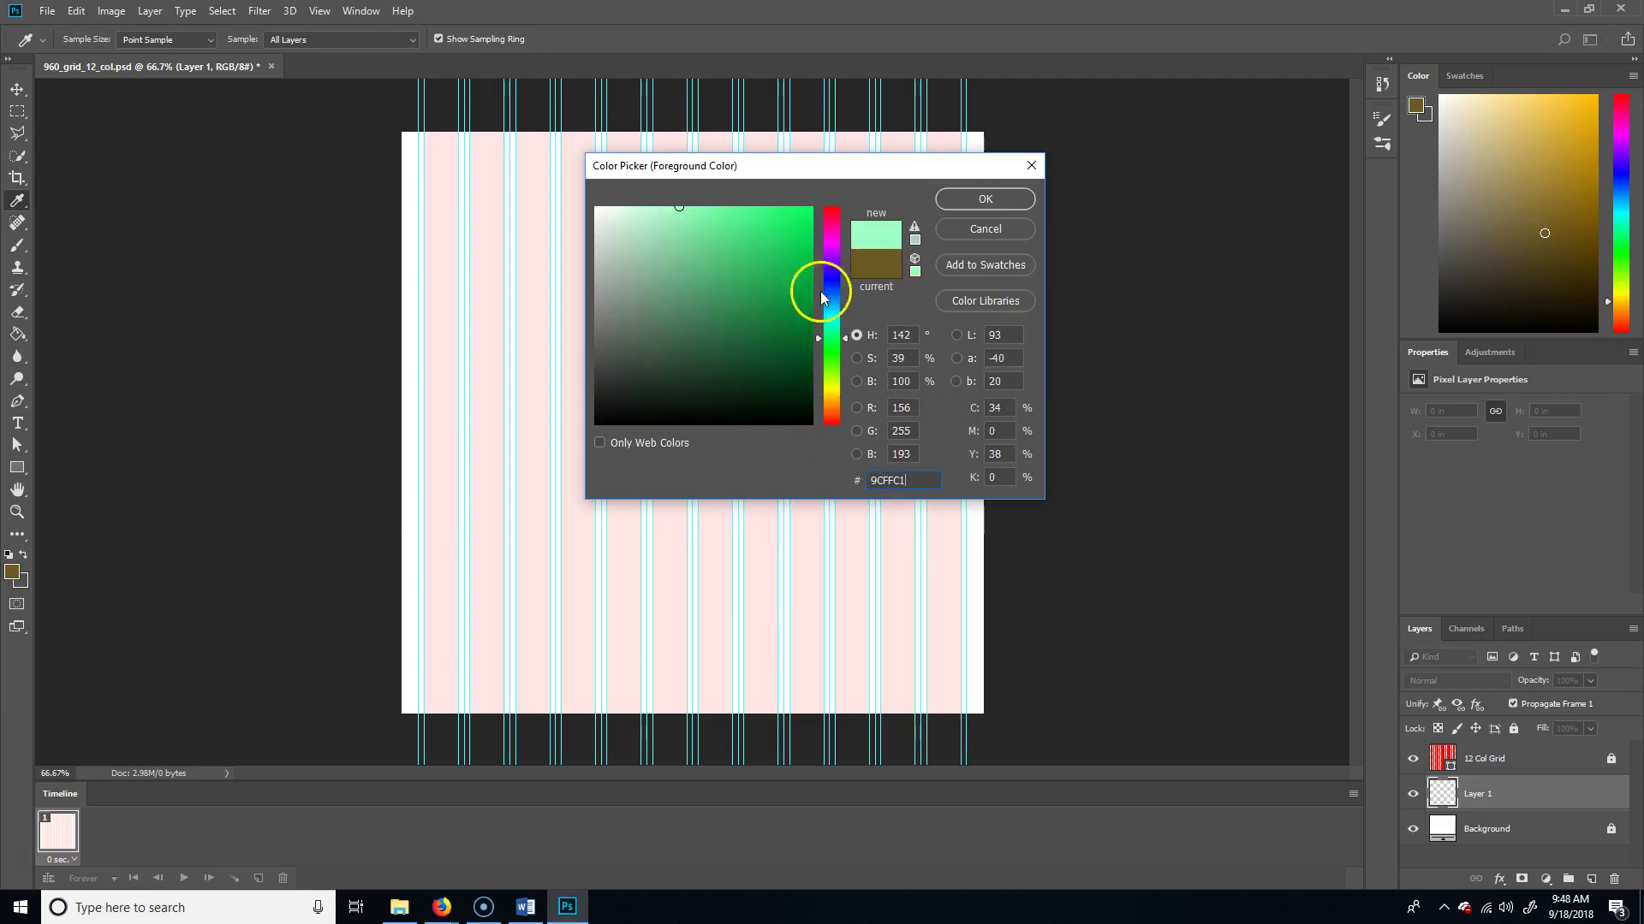
pyautogui.click(986, 199)
# Paint a mint green dot about 1.1 in wide in the page's lower-left corner, naming its layer "colors", and hide the 12 Col Grid layer
pyautogui.press('b')
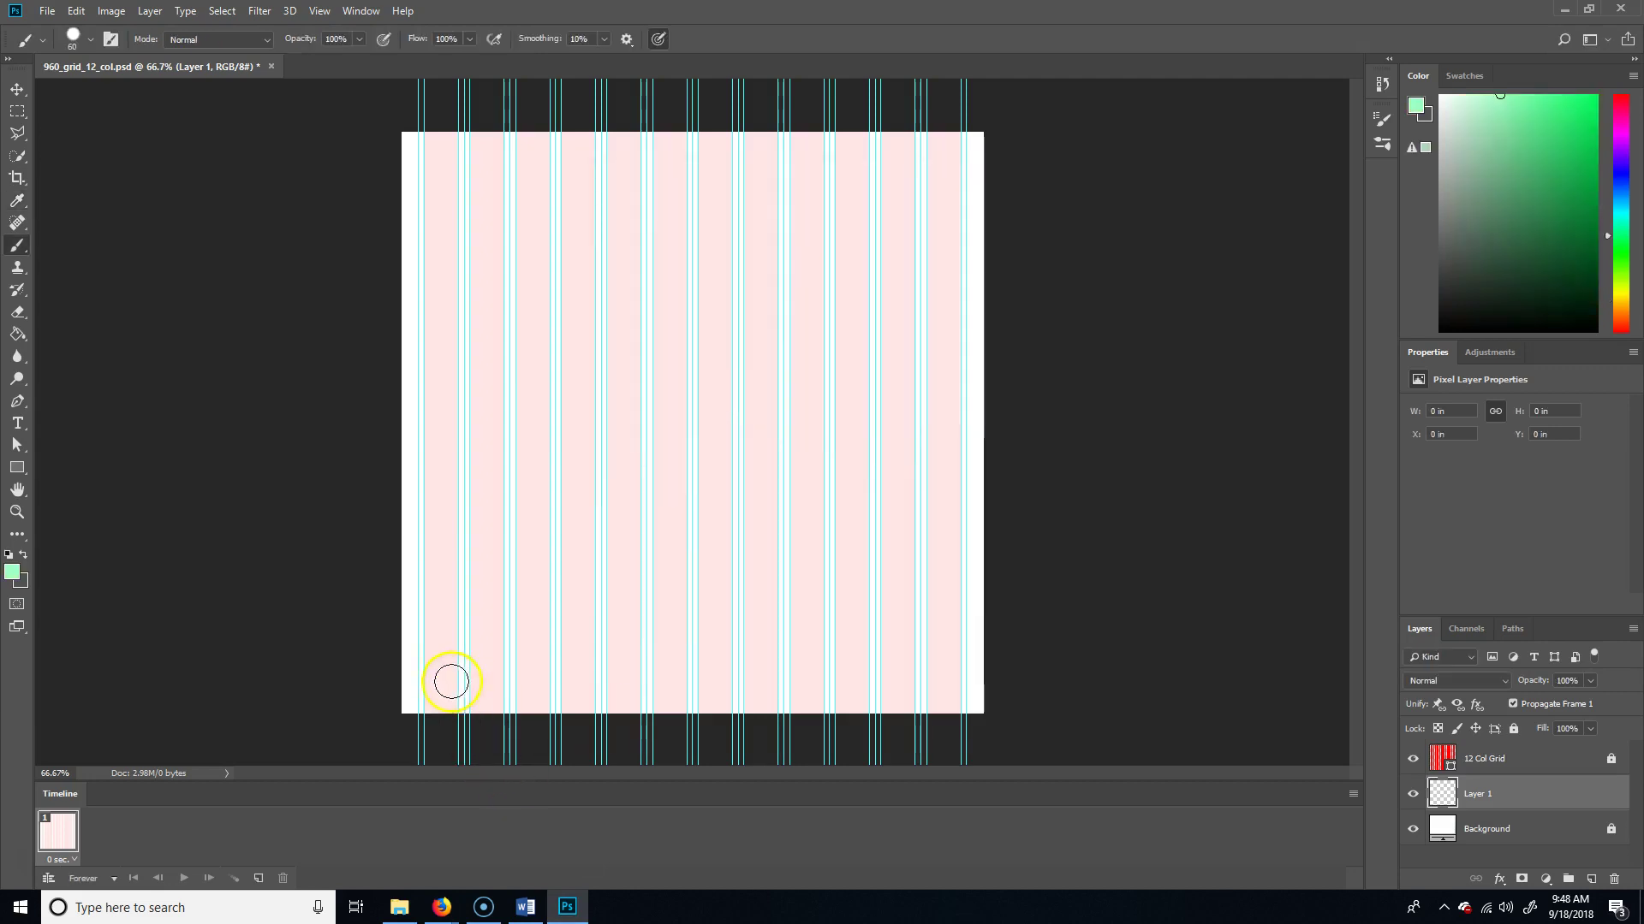
pyautogui.moveTo(449, 688); pyautogui.dragTo(435, 677)
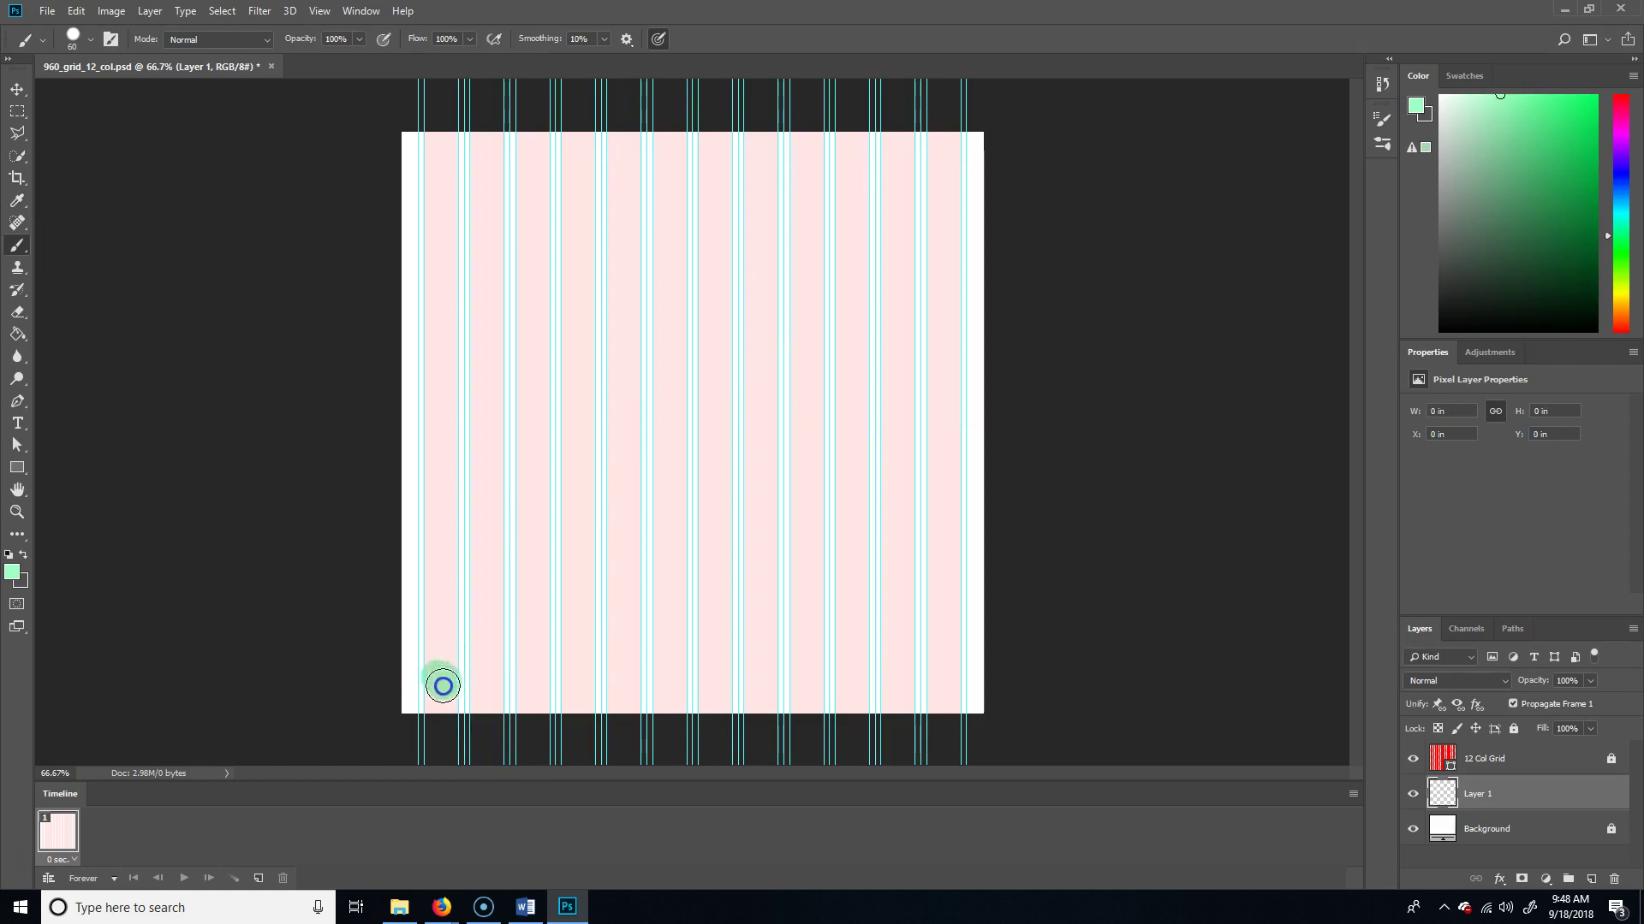
pyautogui.doubleClick(1474, 796)
pyautogui.write('colors')
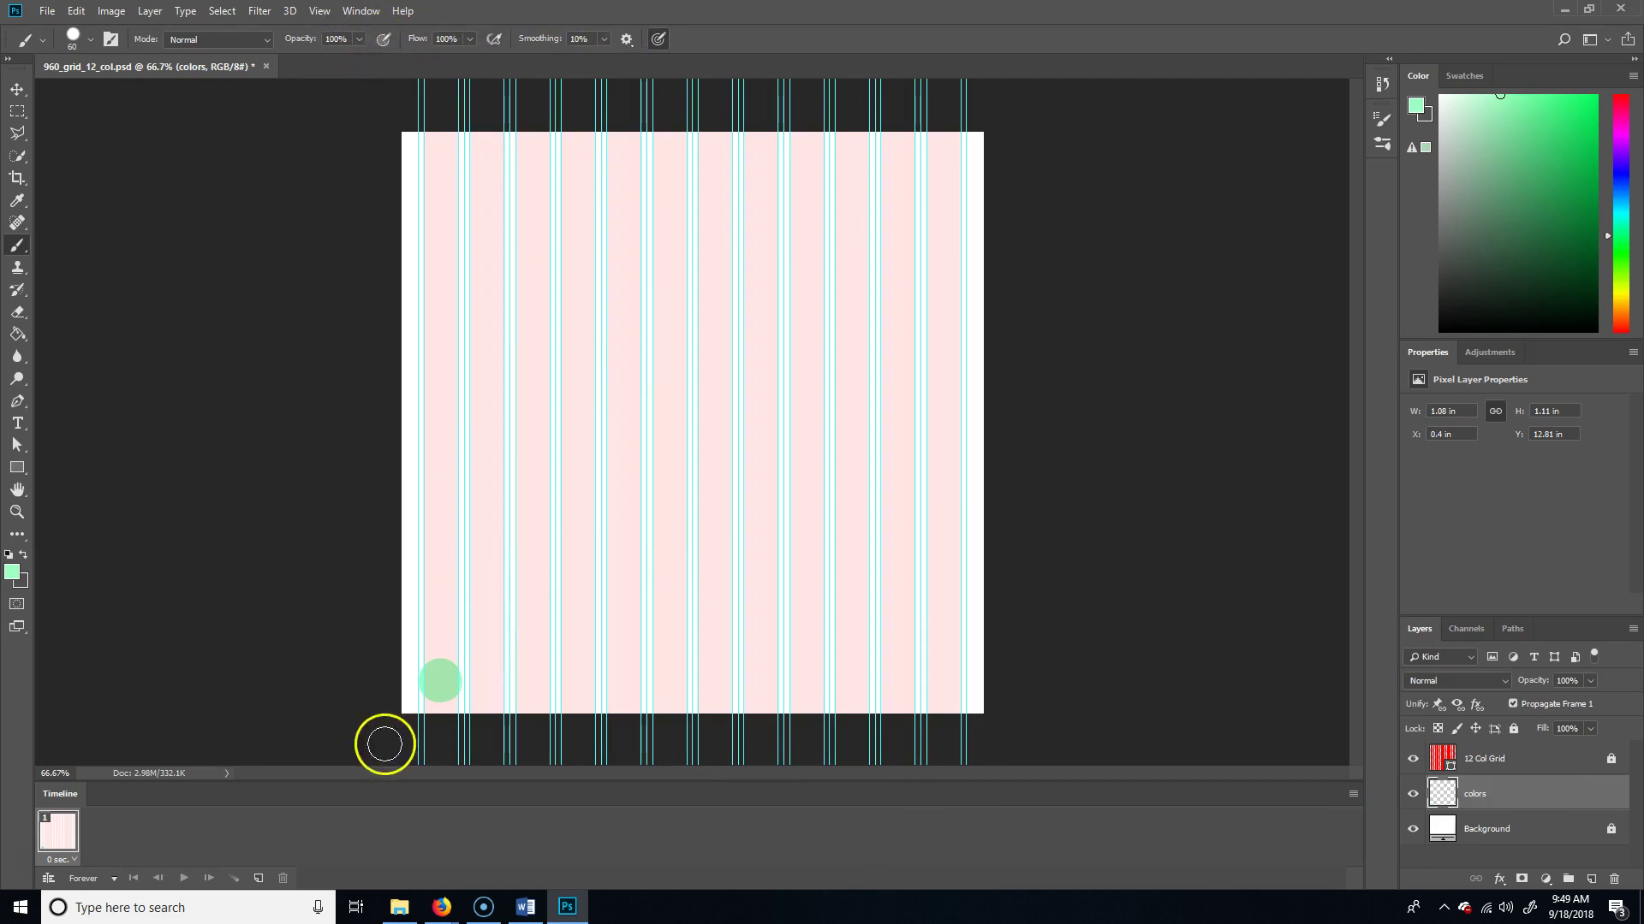
pyautogui.click(1413, 758)
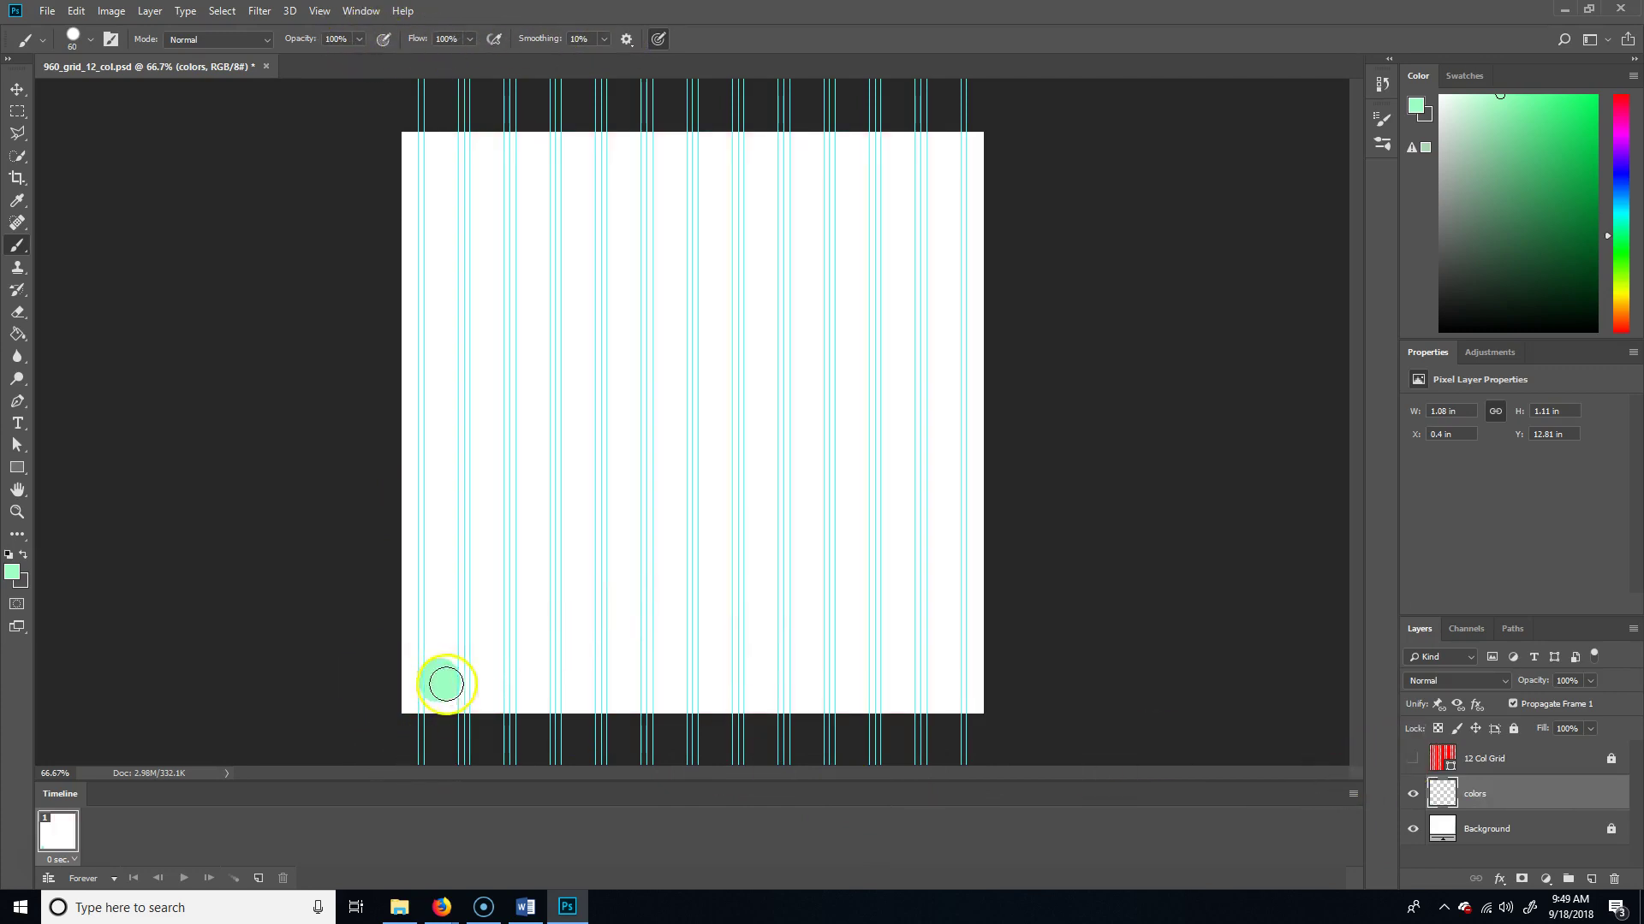
# Activate the Type tool and set its text size to 12 pt
pyautogui.click(14, 428)
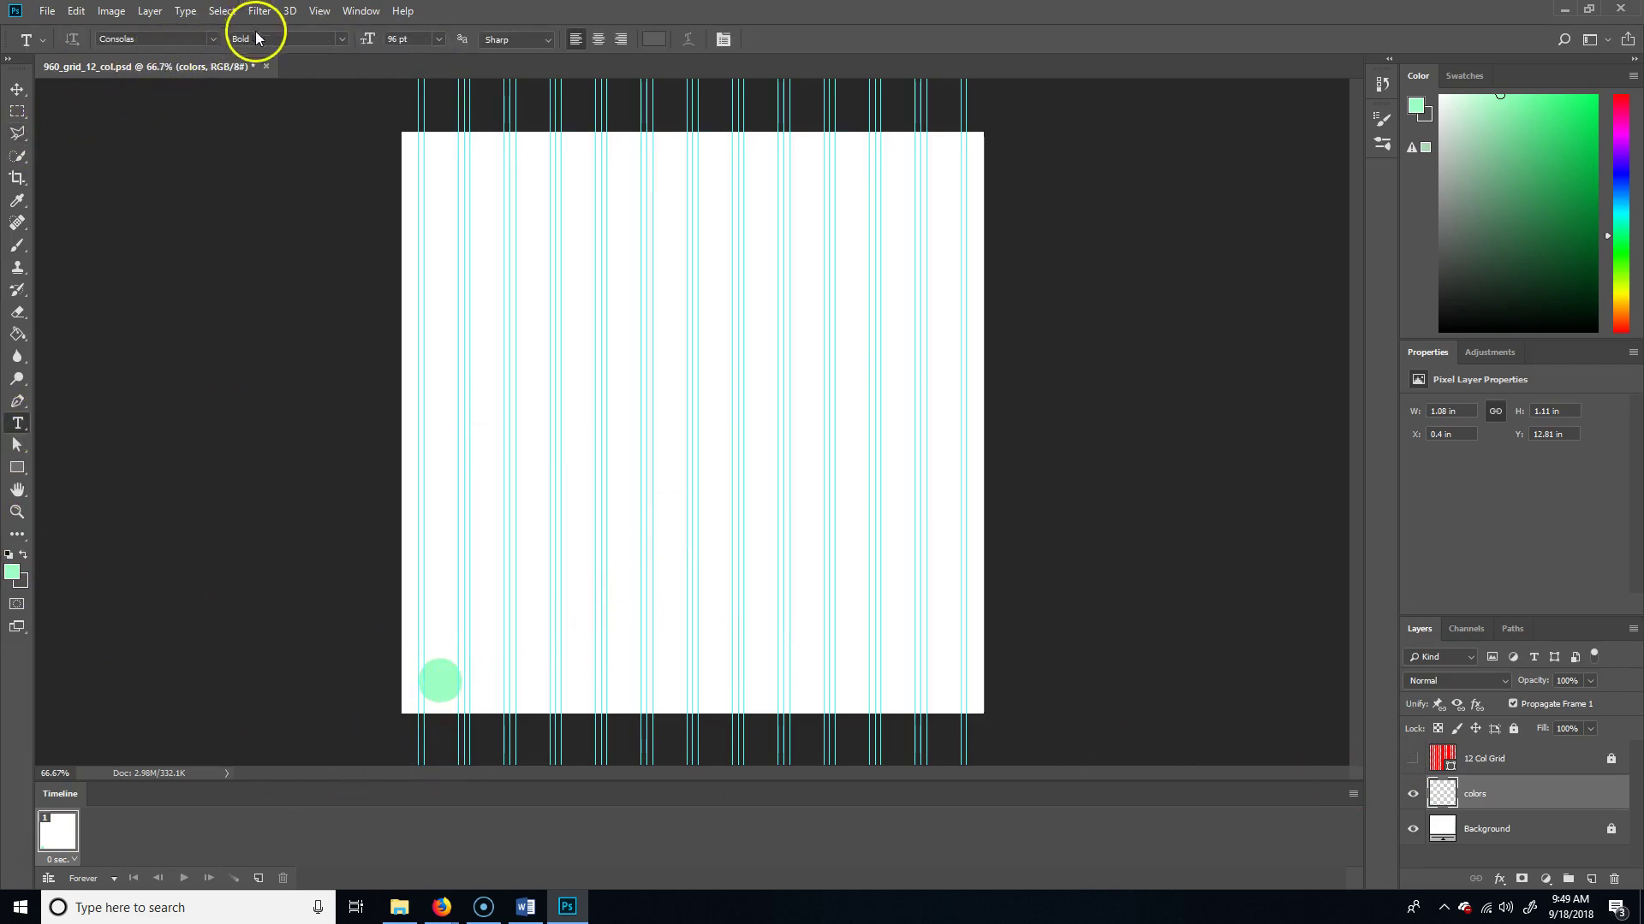
pyautogui.click(437, 38)
pyautogui.click(416, 140)
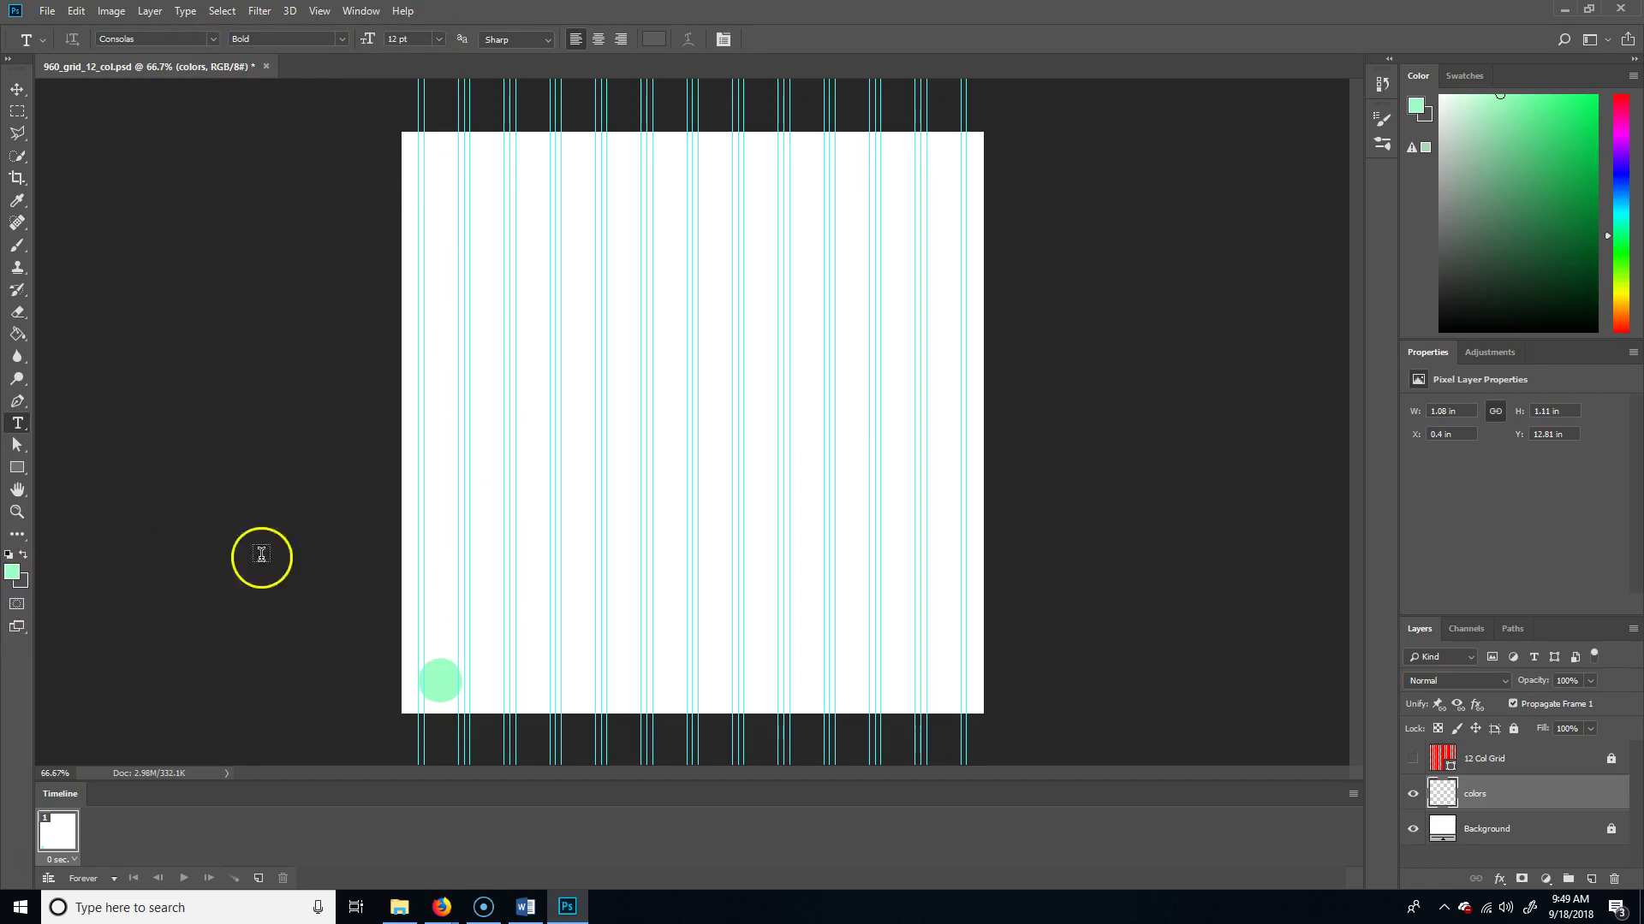
pyautogui.click(428, 683)
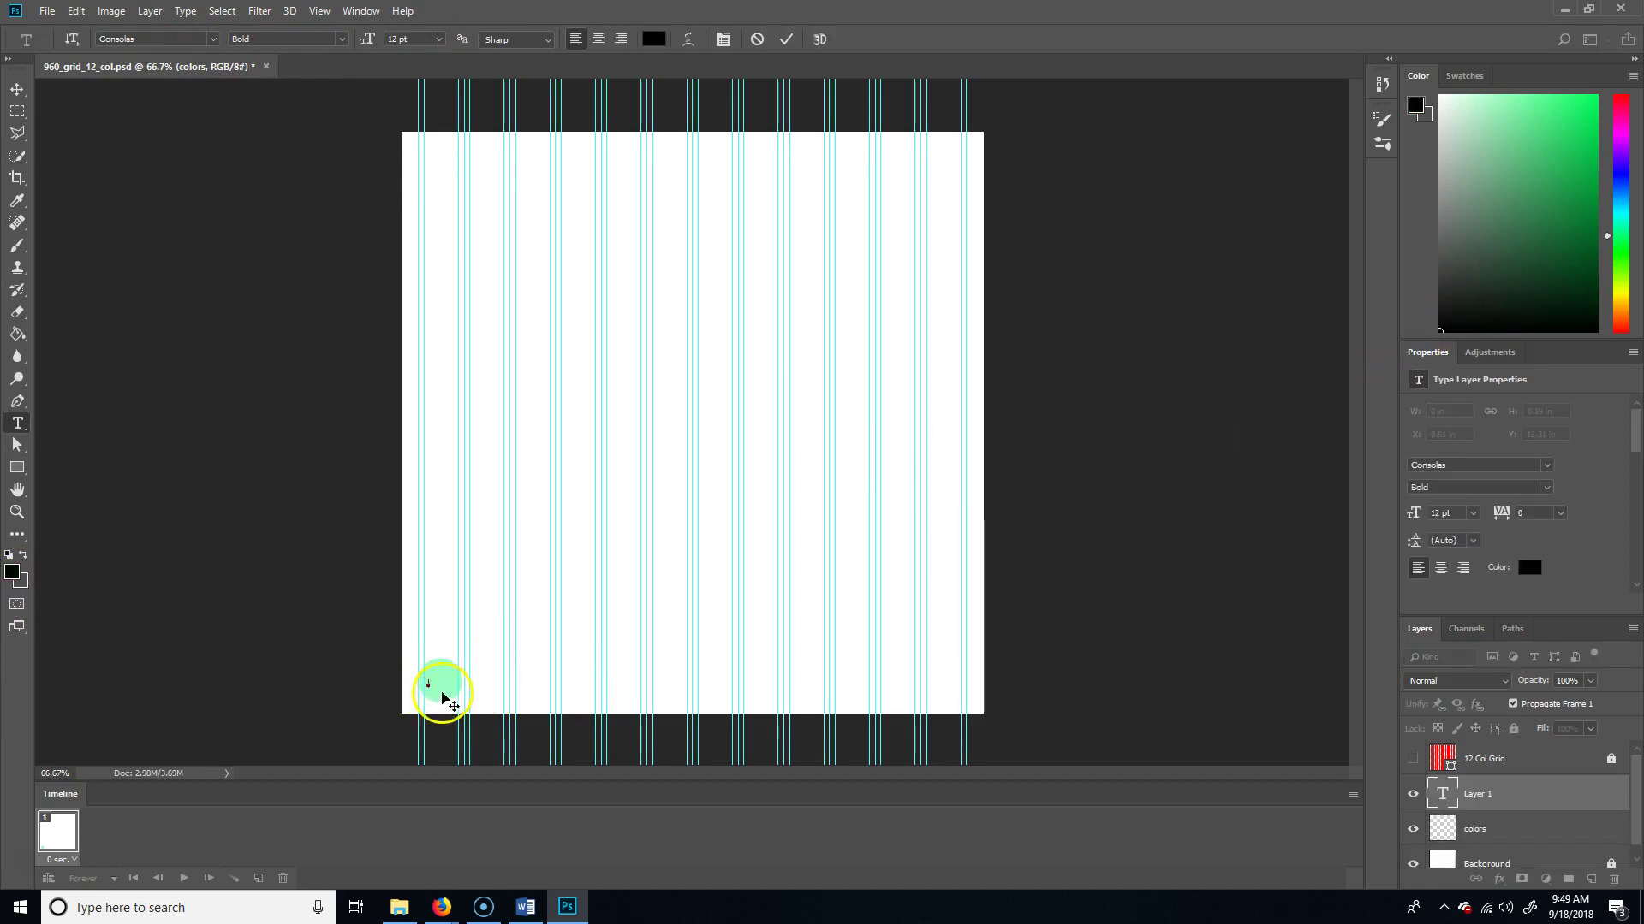
pyautogui.click(17, 89)
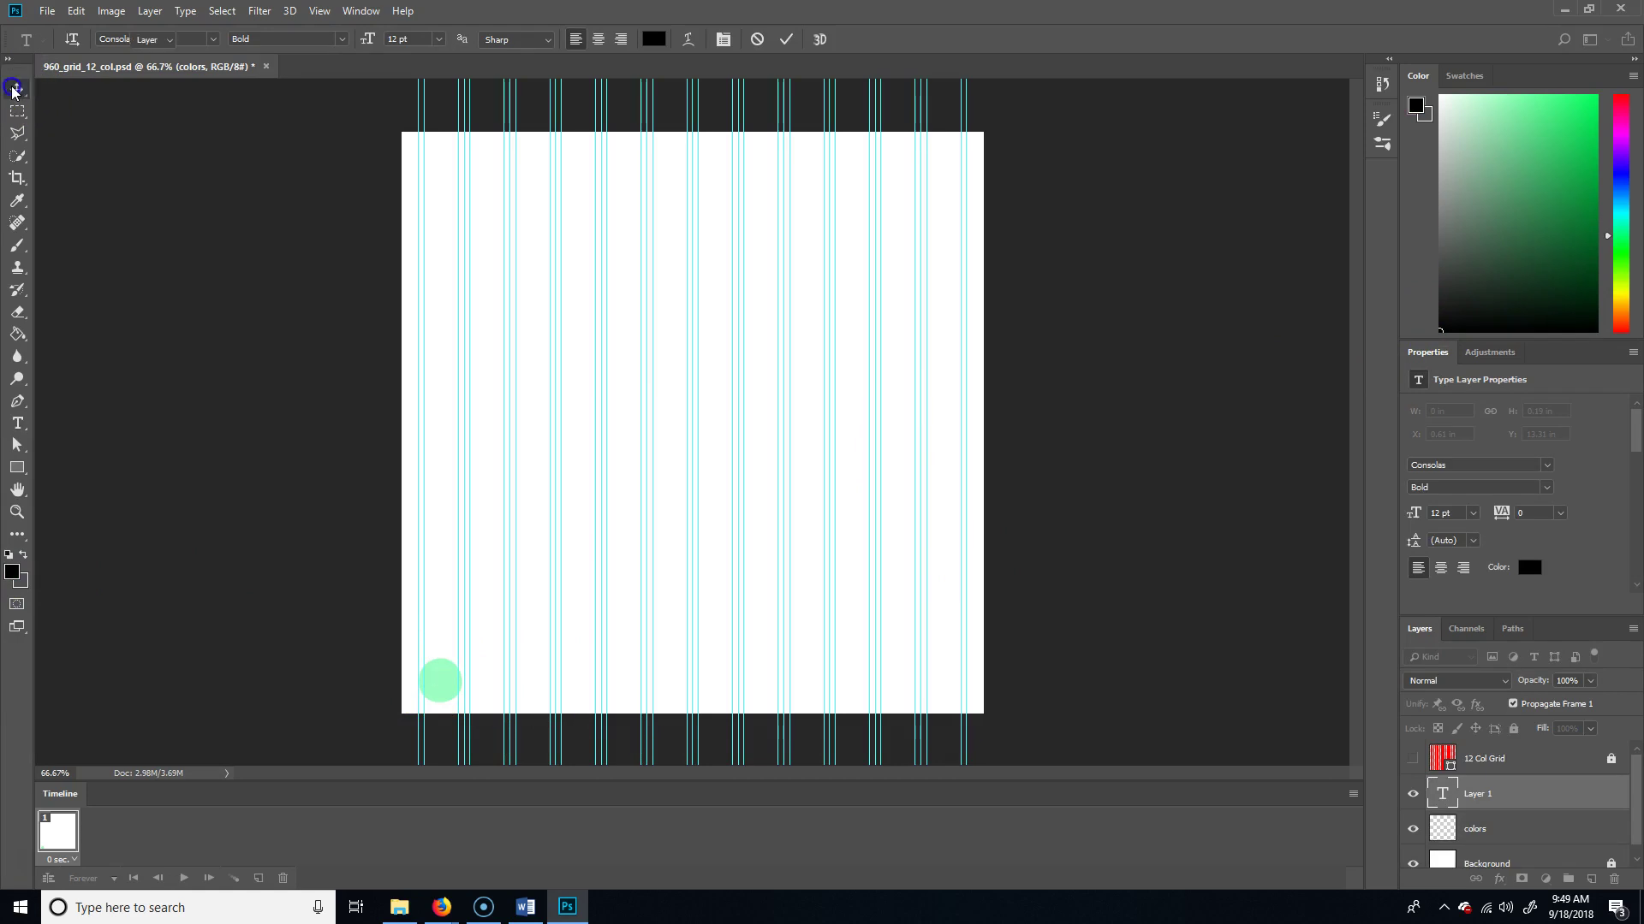
pyautogui.click(17, 422)
pyautogui.moveTo(1504, 793); pyautogui.dragTo(1613, 879)
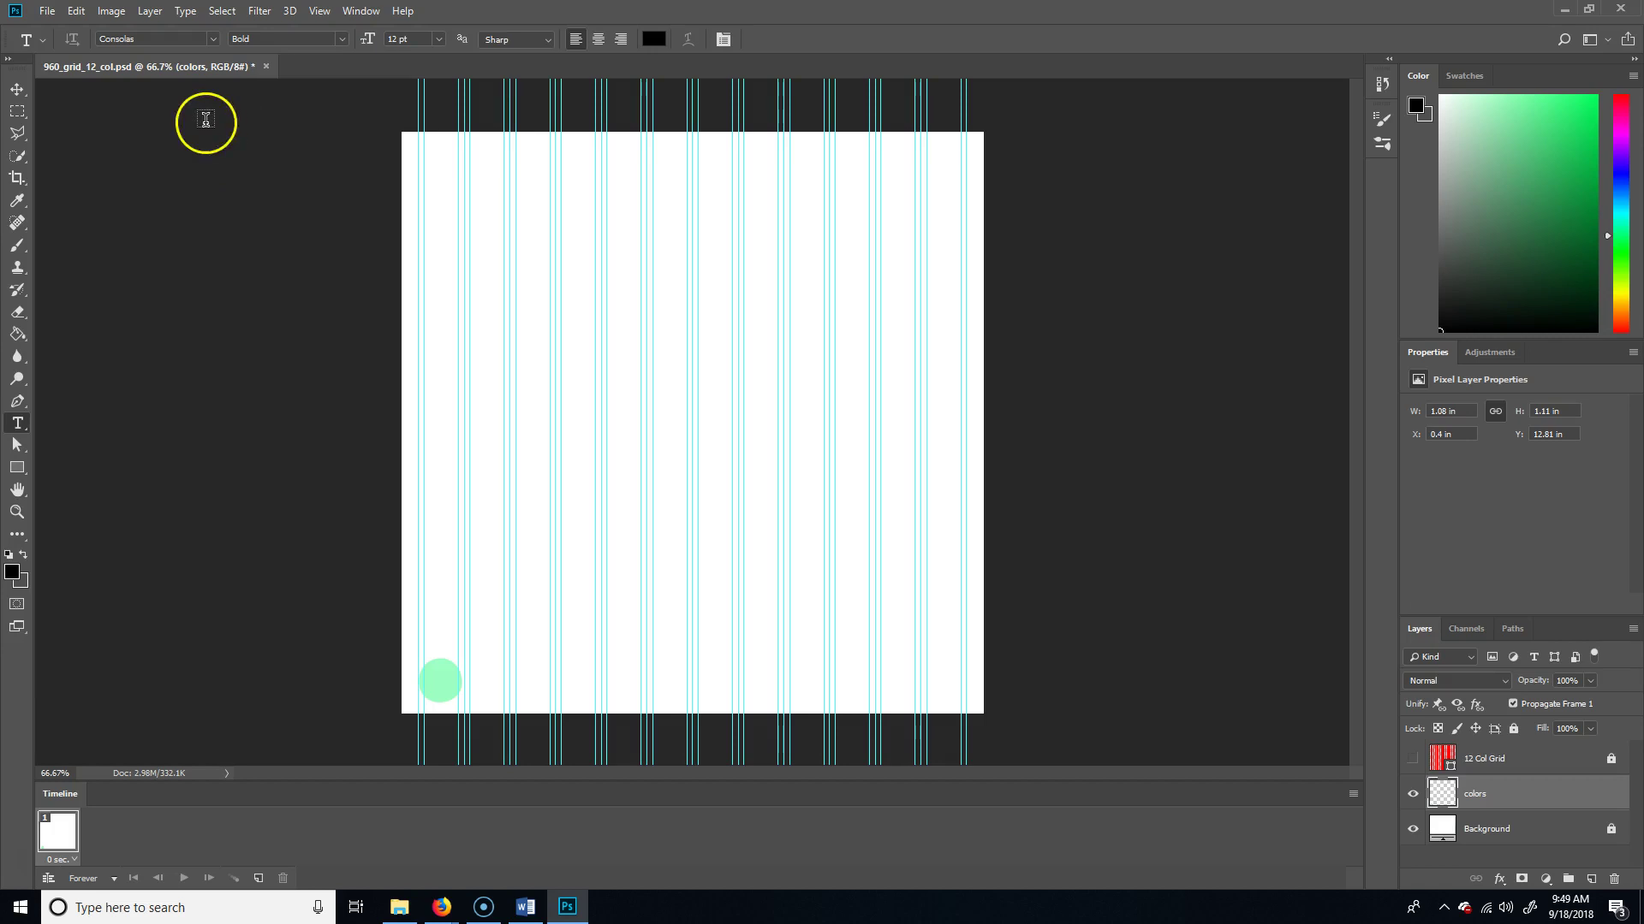
# Add a center-aligned text label on the mint green dot with its hex code 9CFFC1, copied from the Adobe Color theme
pyautogui.click(597, 39)
pyautogui.click(439, 683)
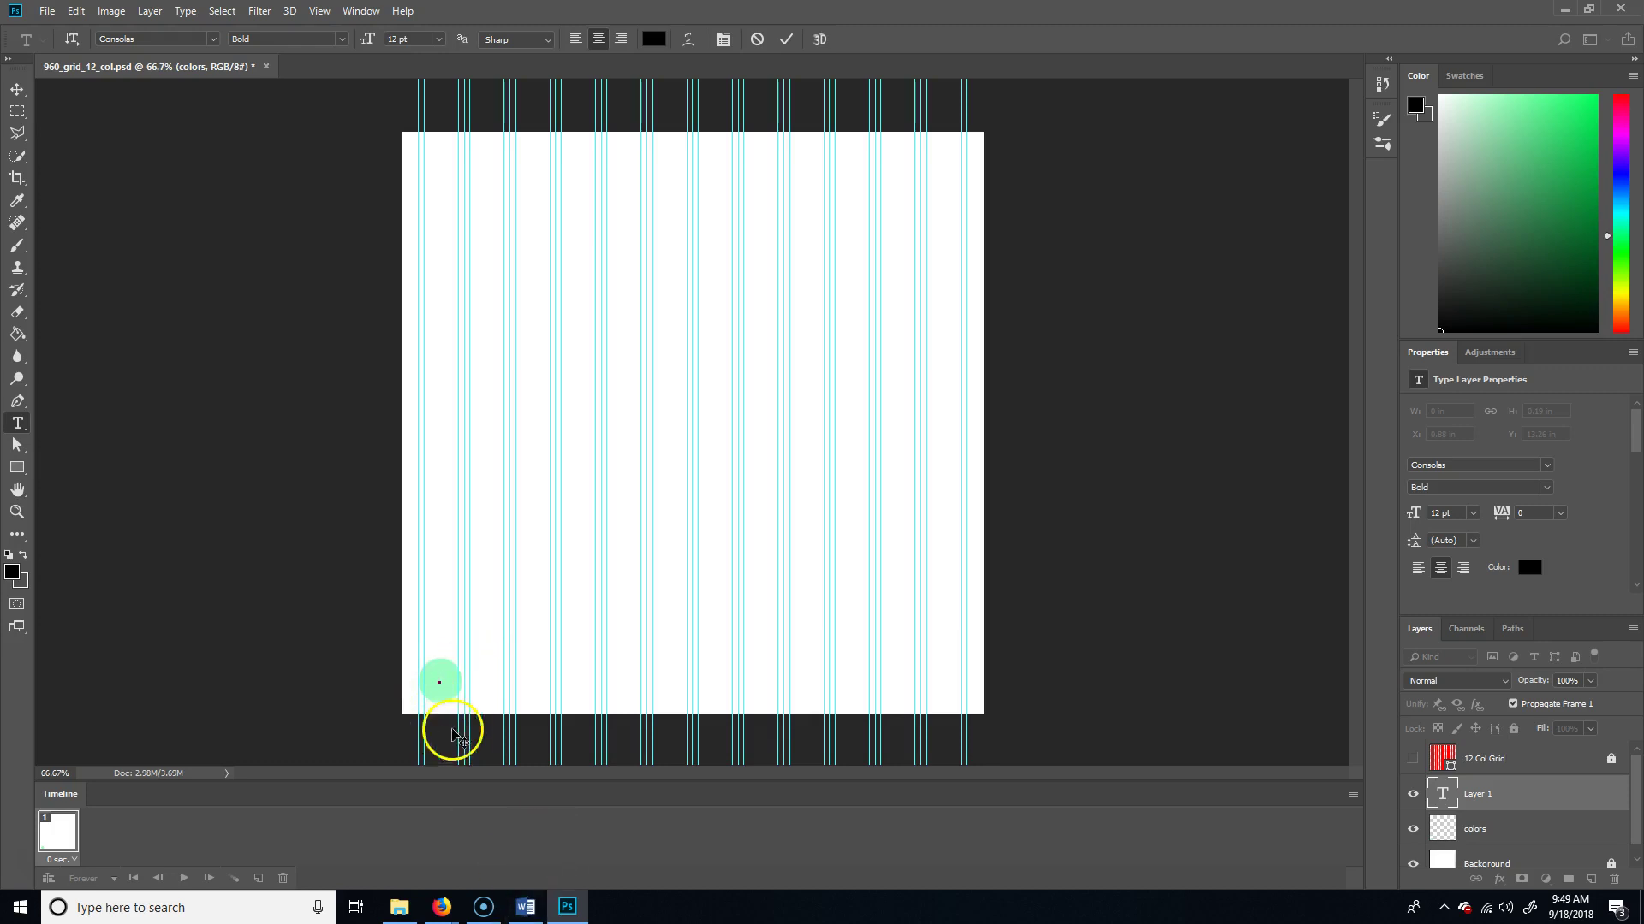
pyautogui.moveTo(442, 906)
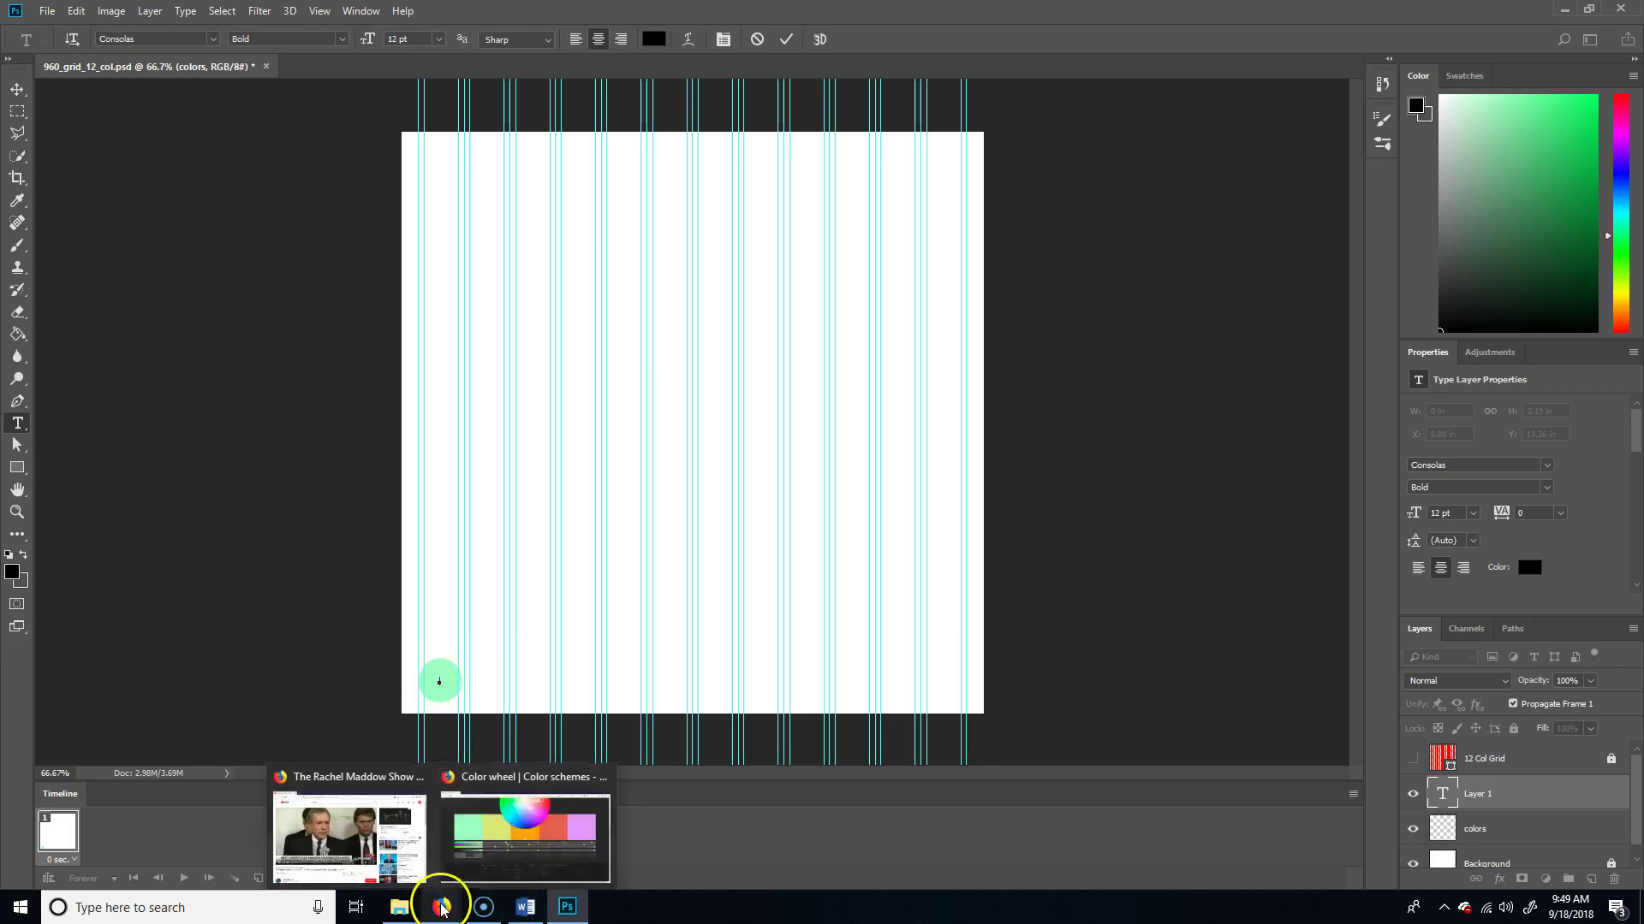
pyautogui.click(542, 850)
pyautogui.doubleClick(273, 631)
pyautogui.hotkey('ctrl', 'c')
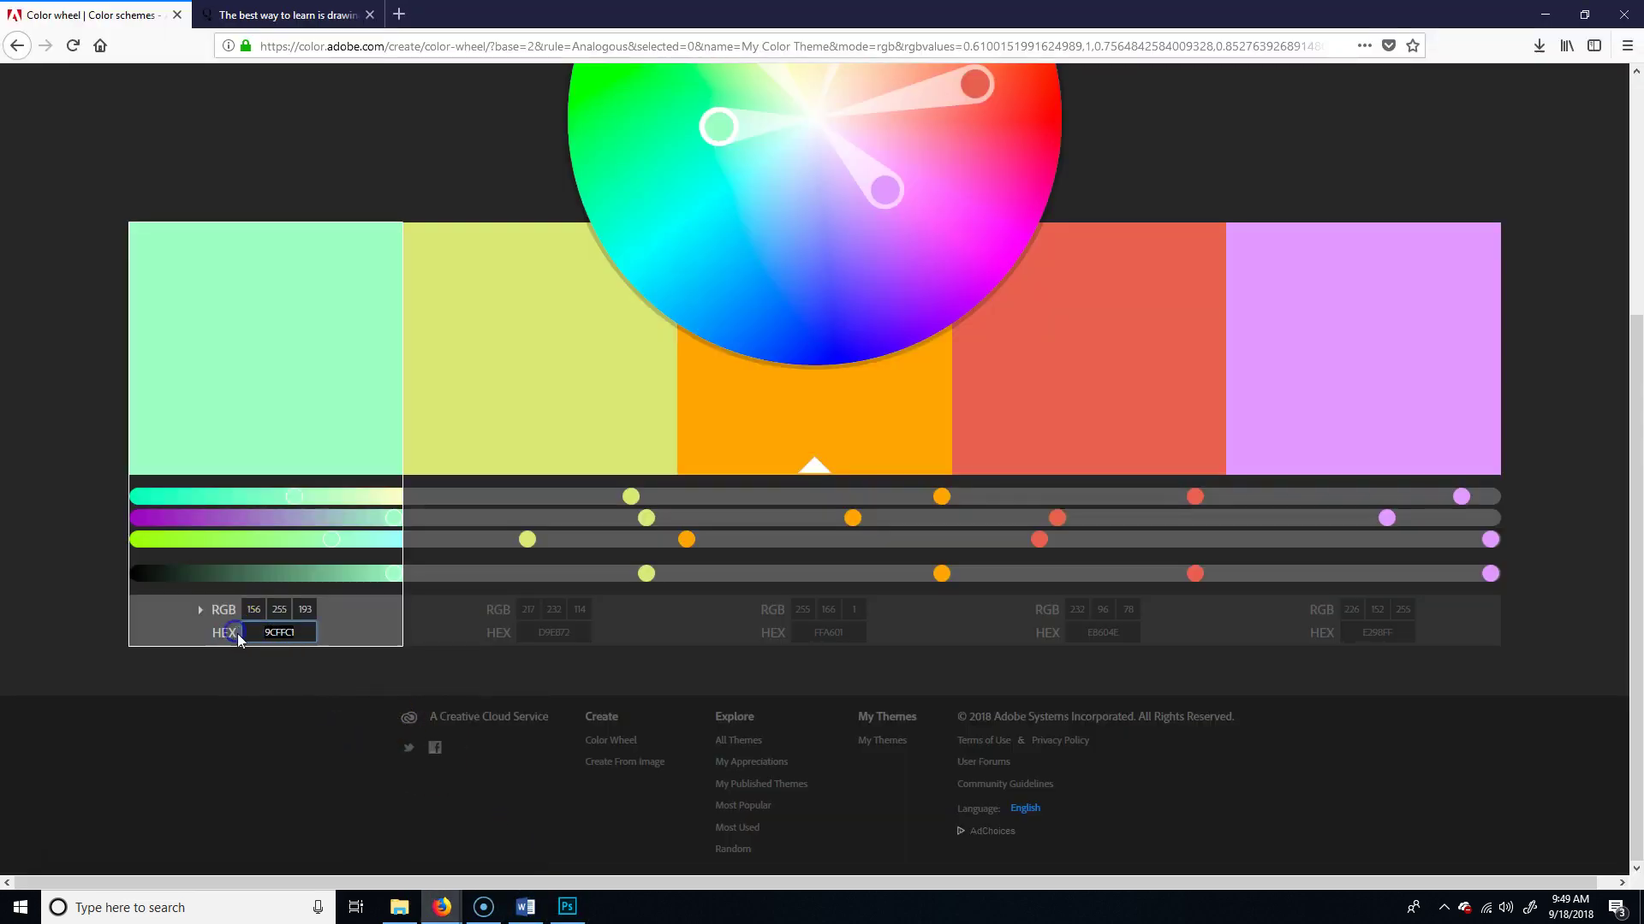
pyautogui.click(566, 906)
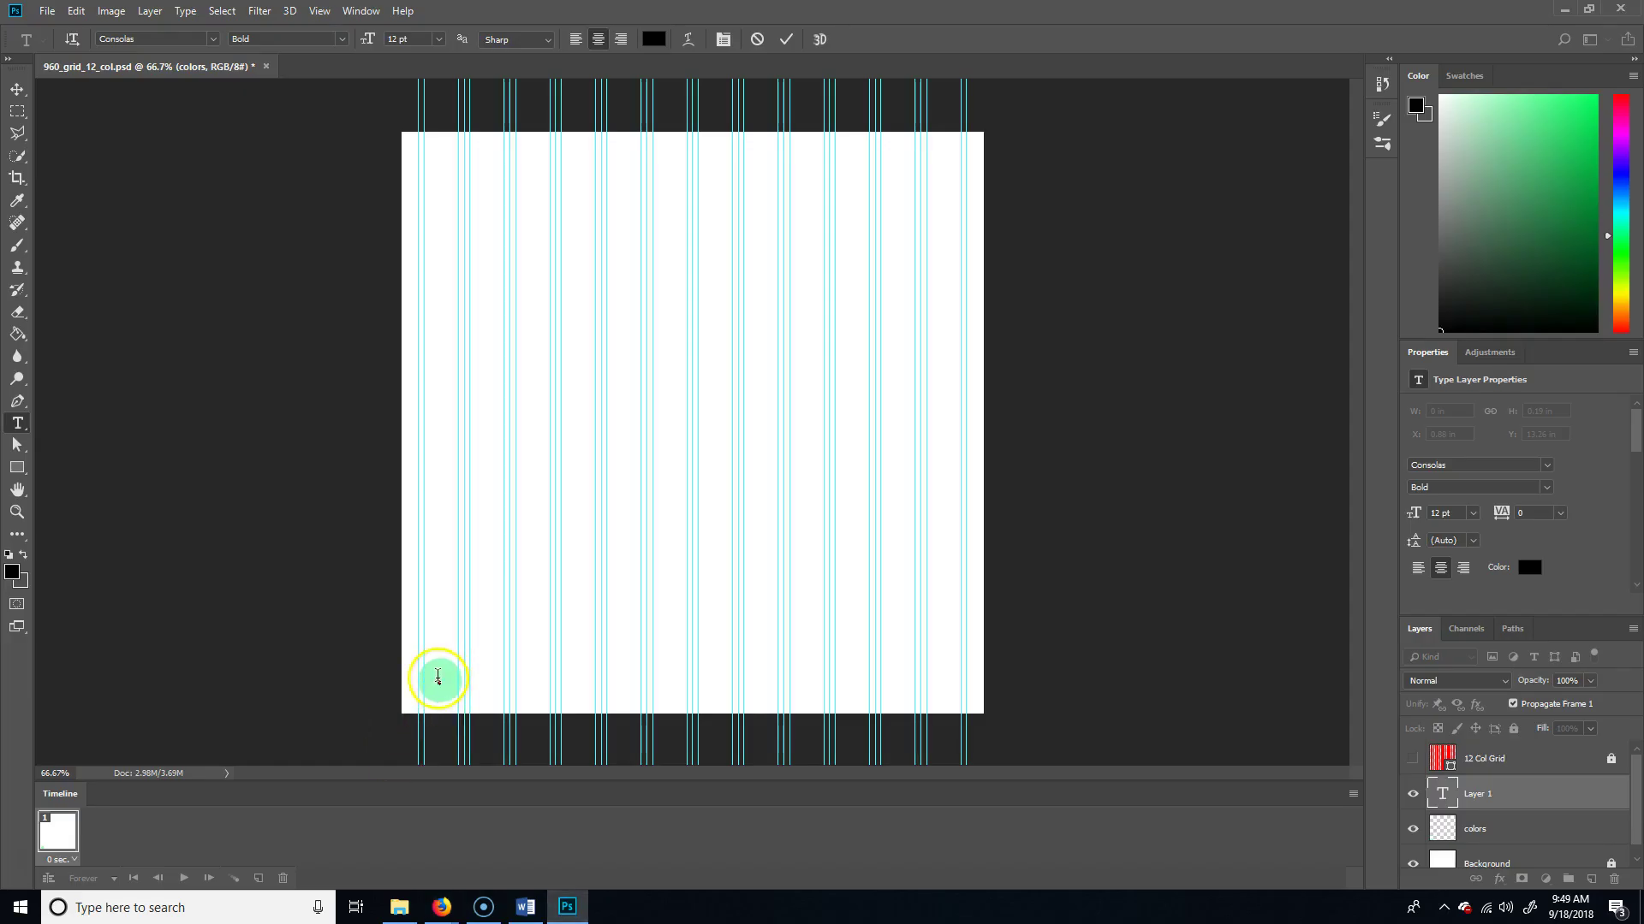
pyautogui.hotkey('ctrl', 'v')
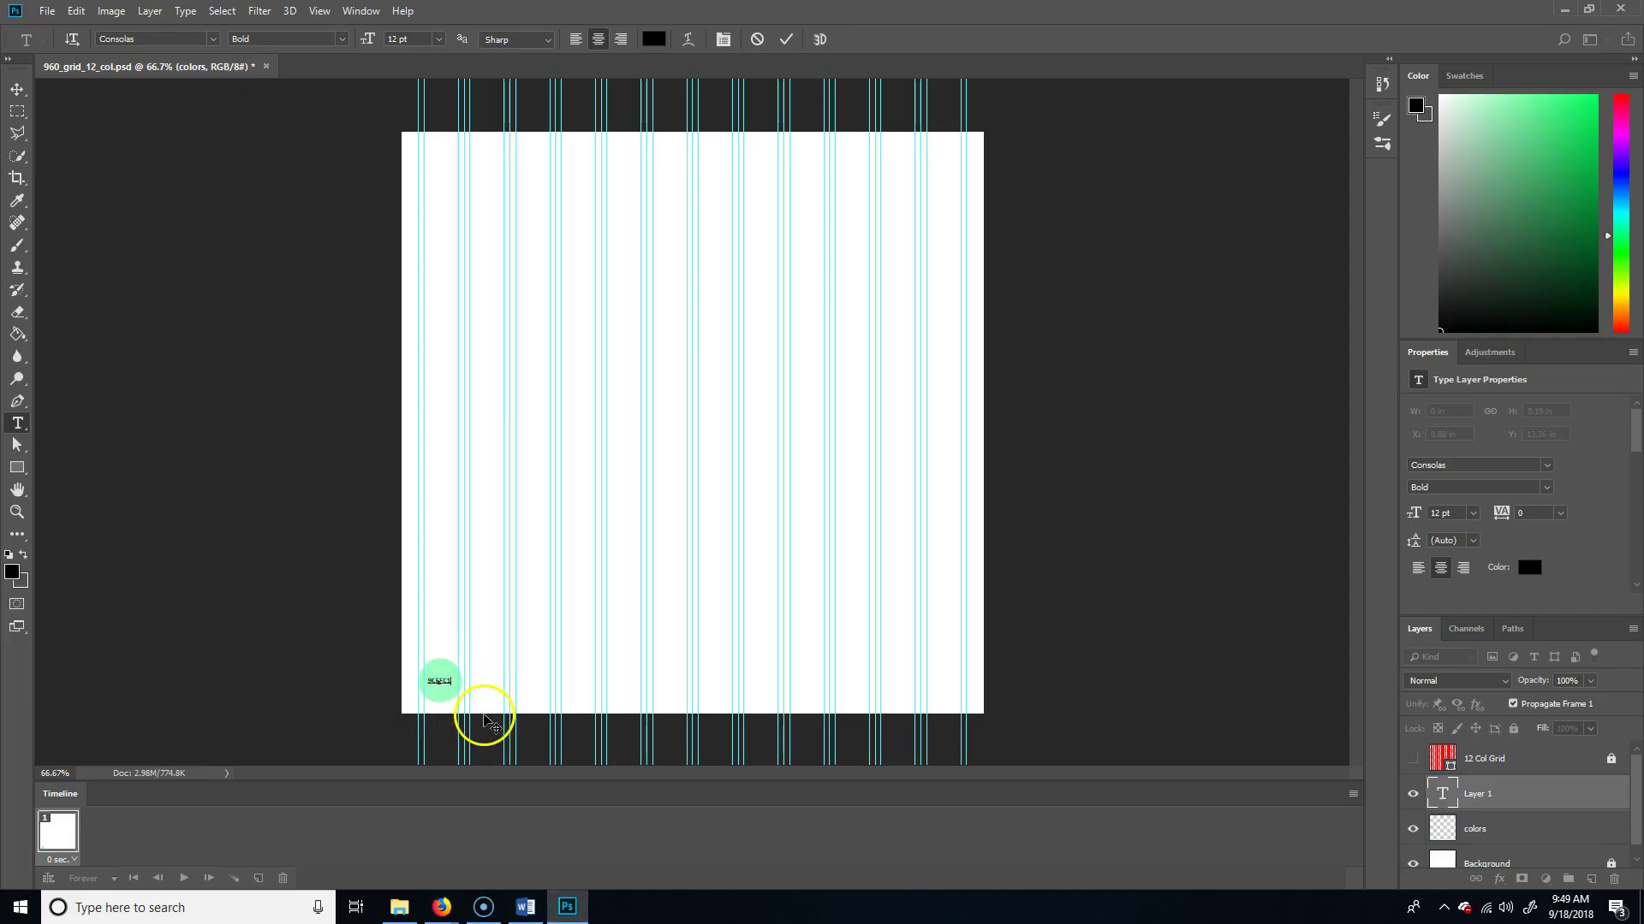
# Set the size of the 9CFFC1 label to 18 pt and finish the text edit
pyautogui.doubleClick(444, 683)
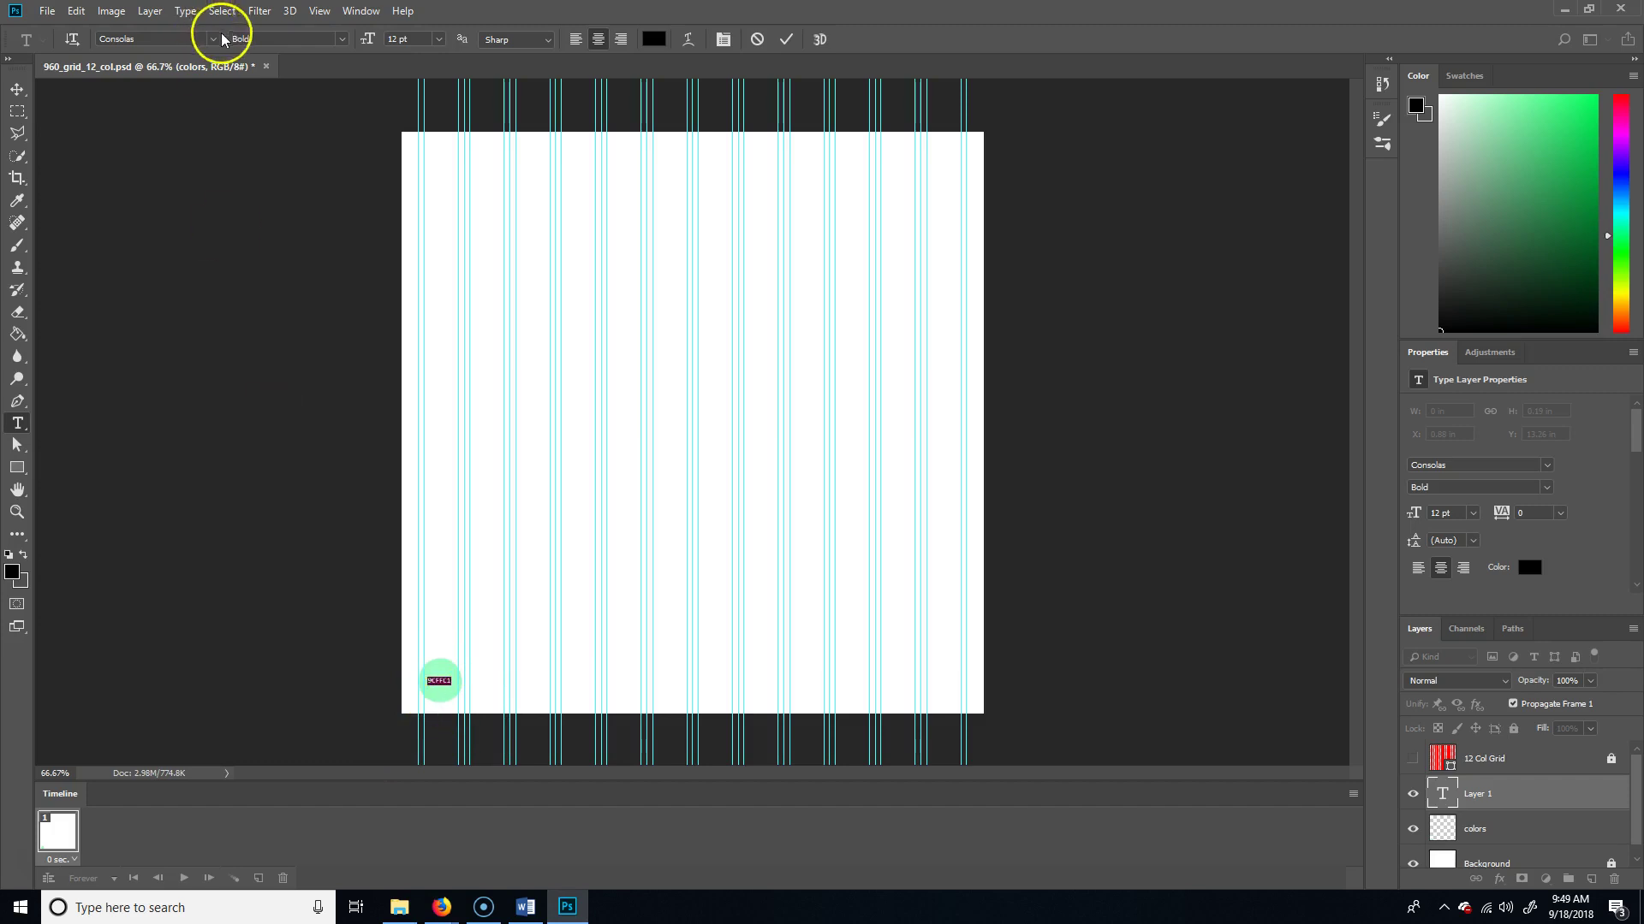
pyautogui.click(436, 40)
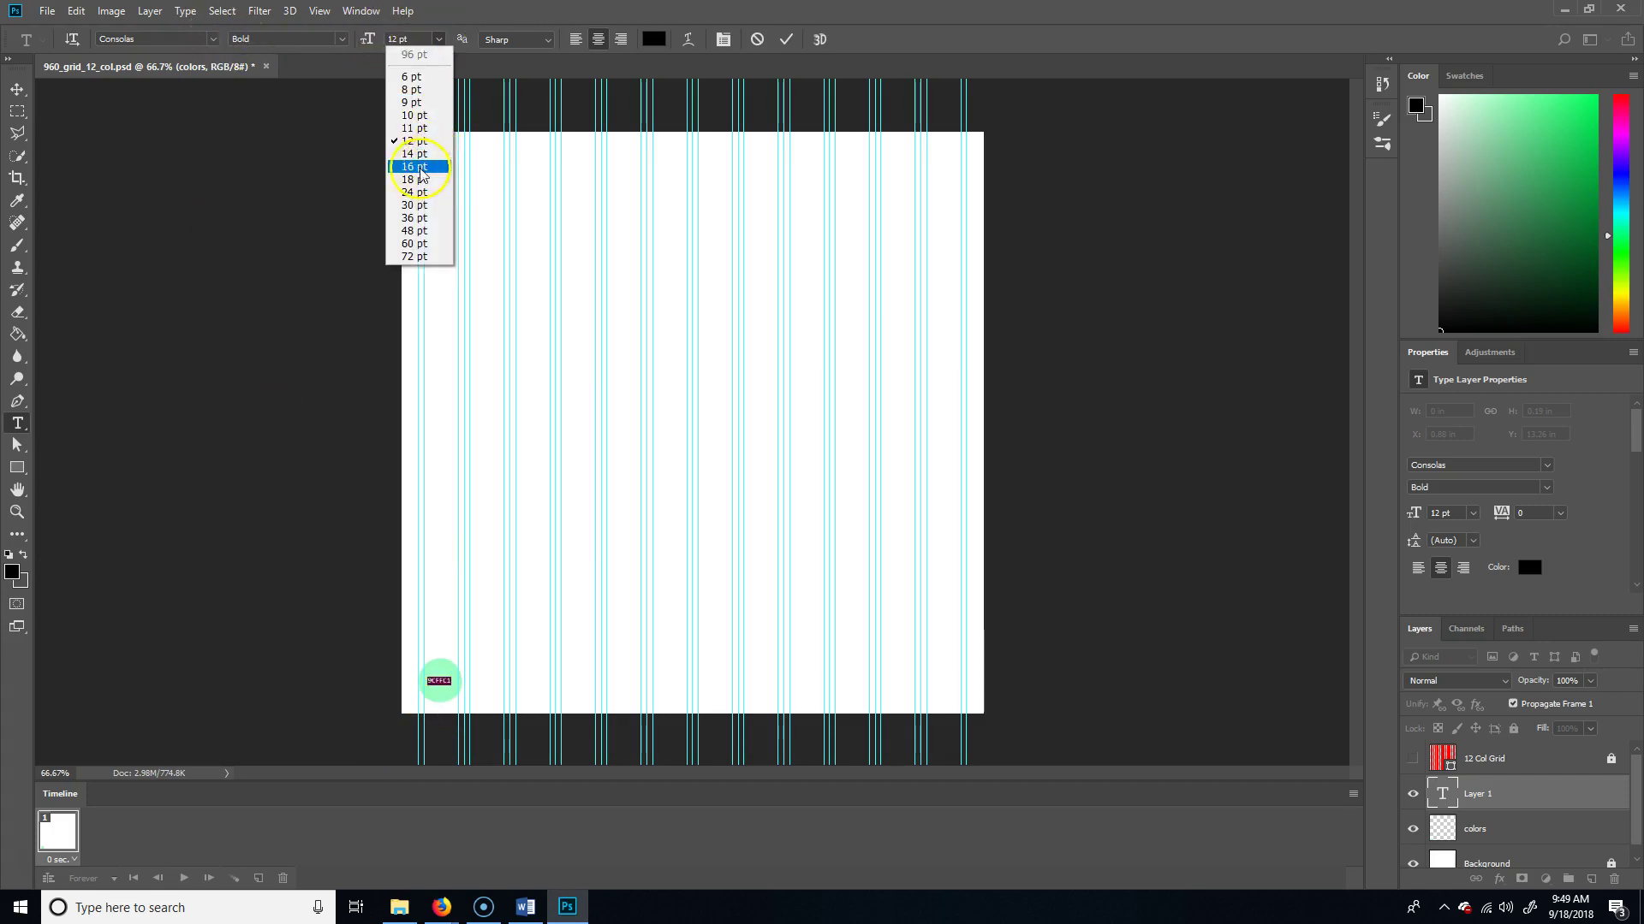
pyautogui.click(424, 173)
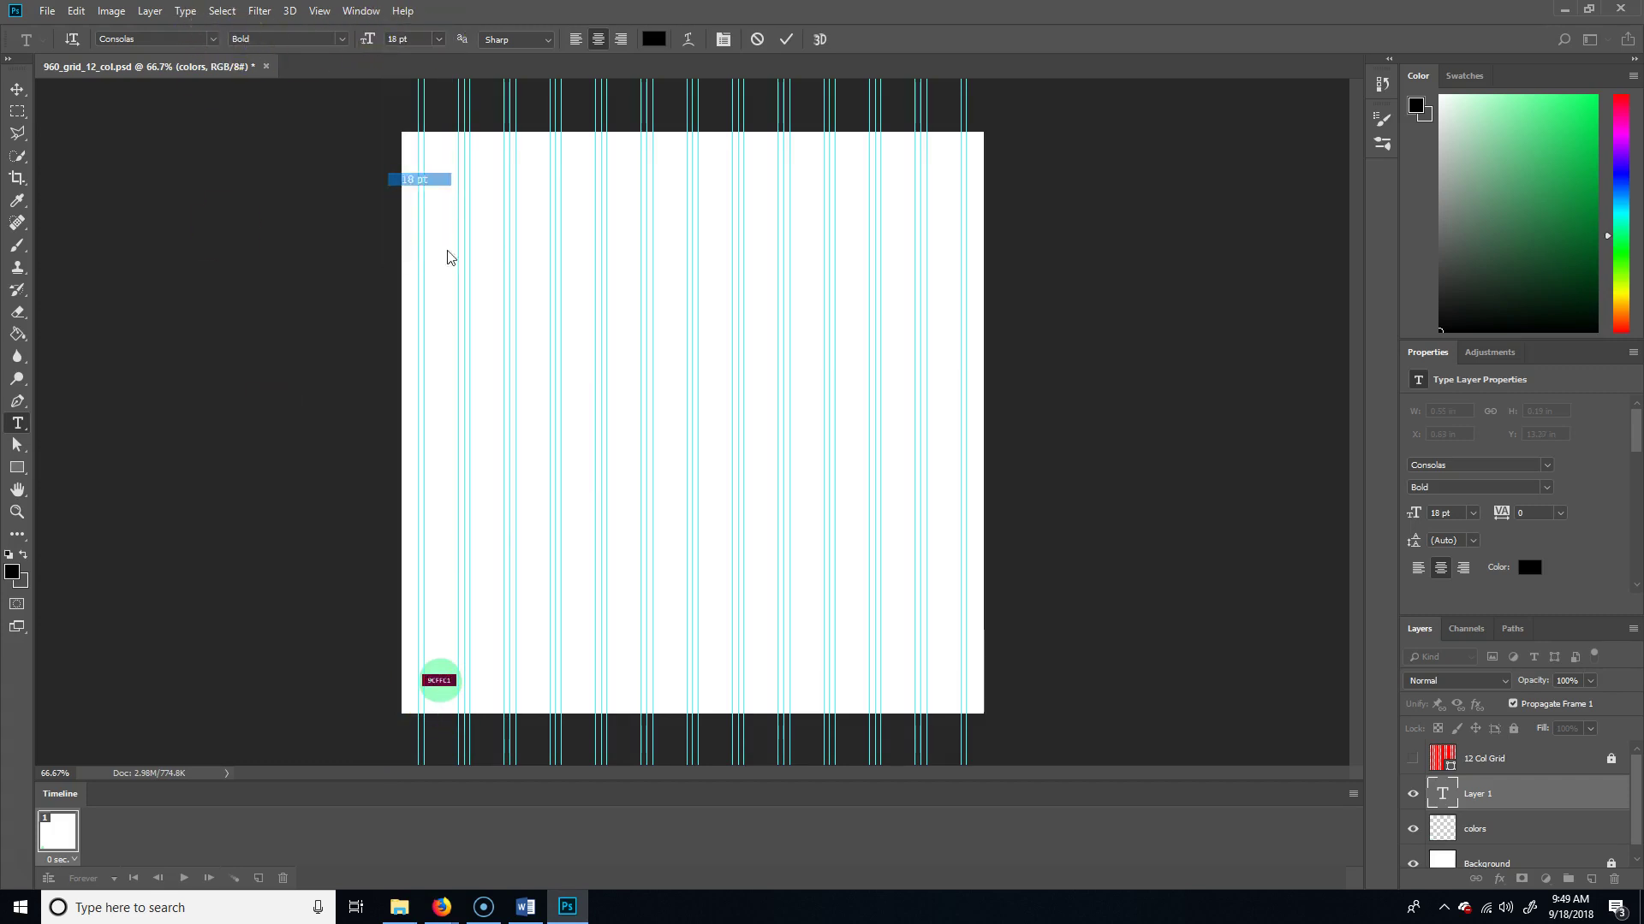
pyautogui.click(15, 89)
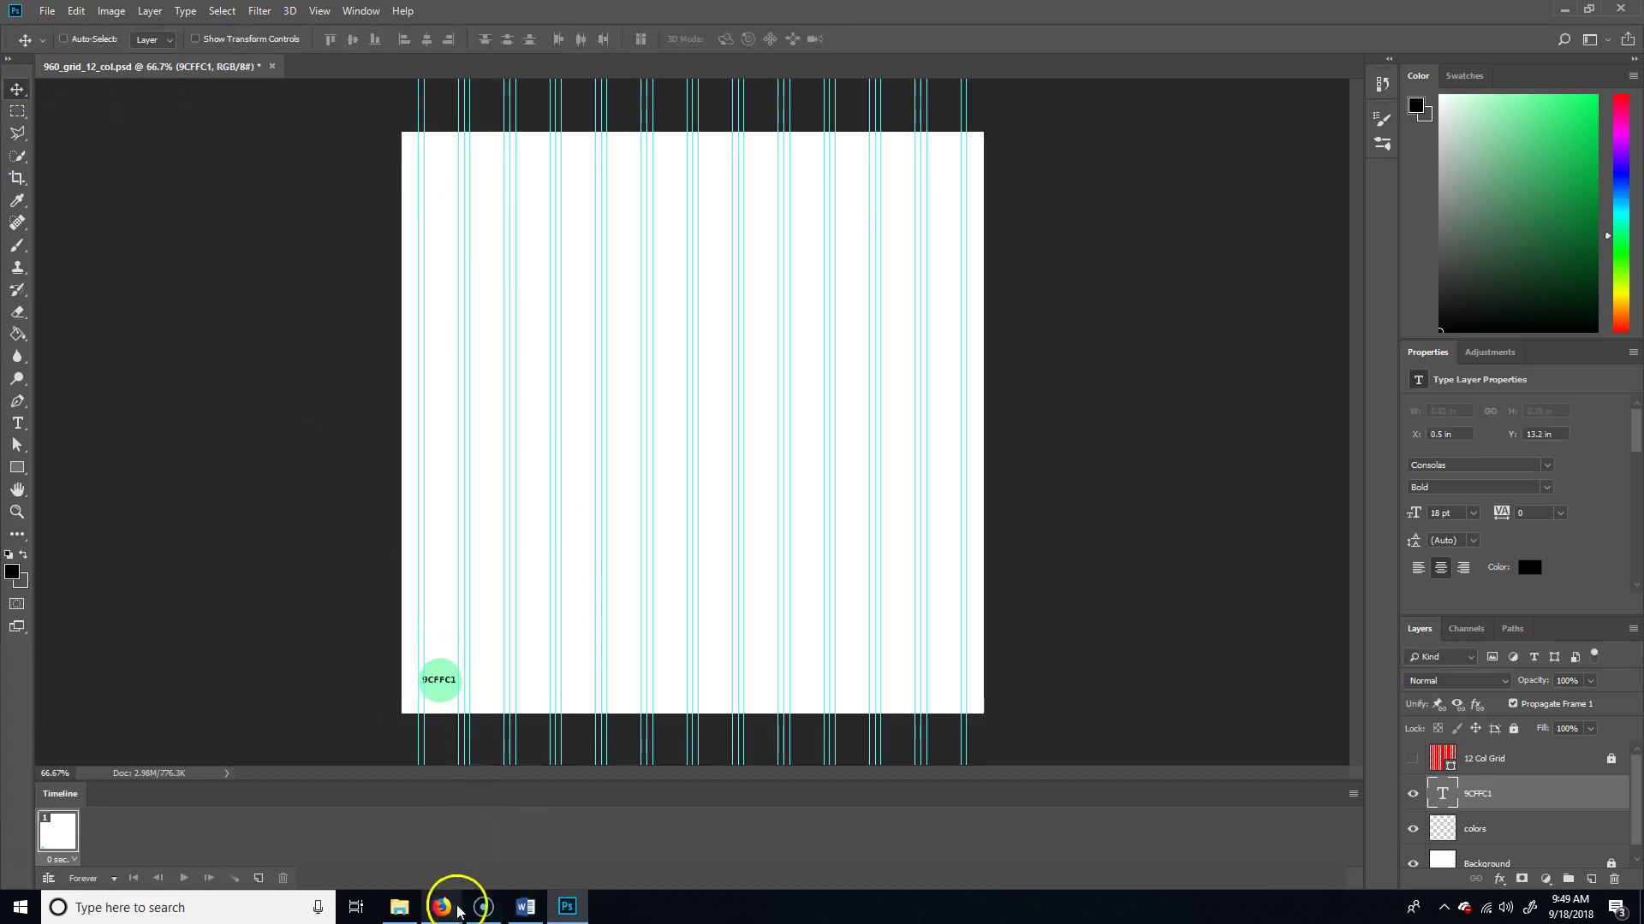
# Check the mint green swatch's hex code in the Adobe Color theme and return to Photoshop
pyautogui.click(502, 856)
pyautogui.click(277, 631)
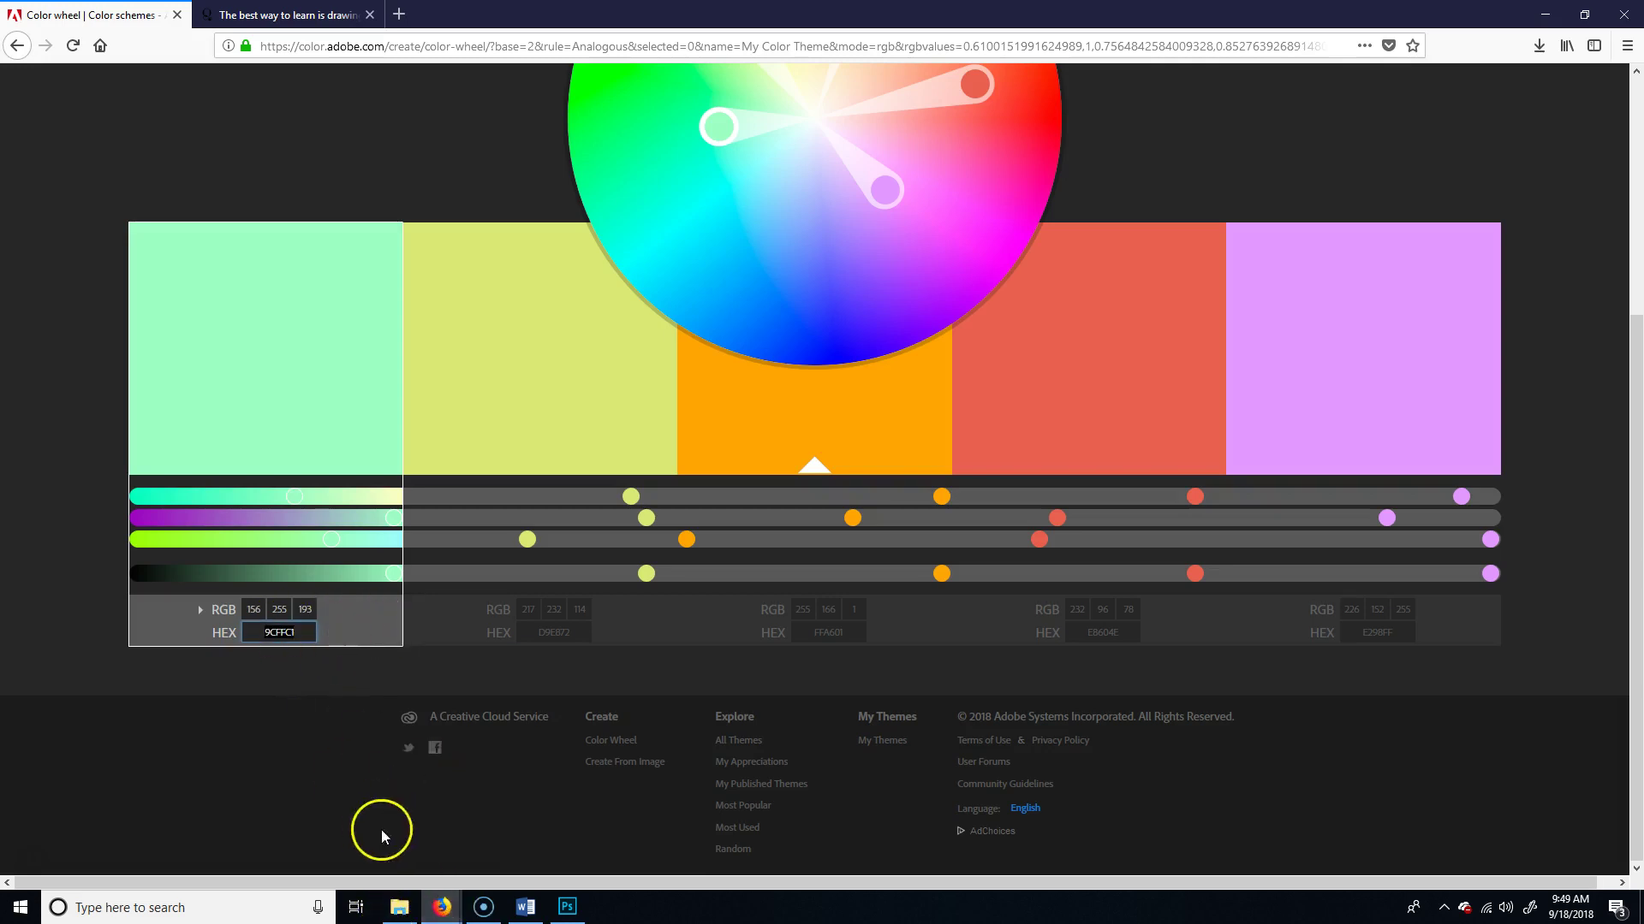
pyautogui.click(567, 907)
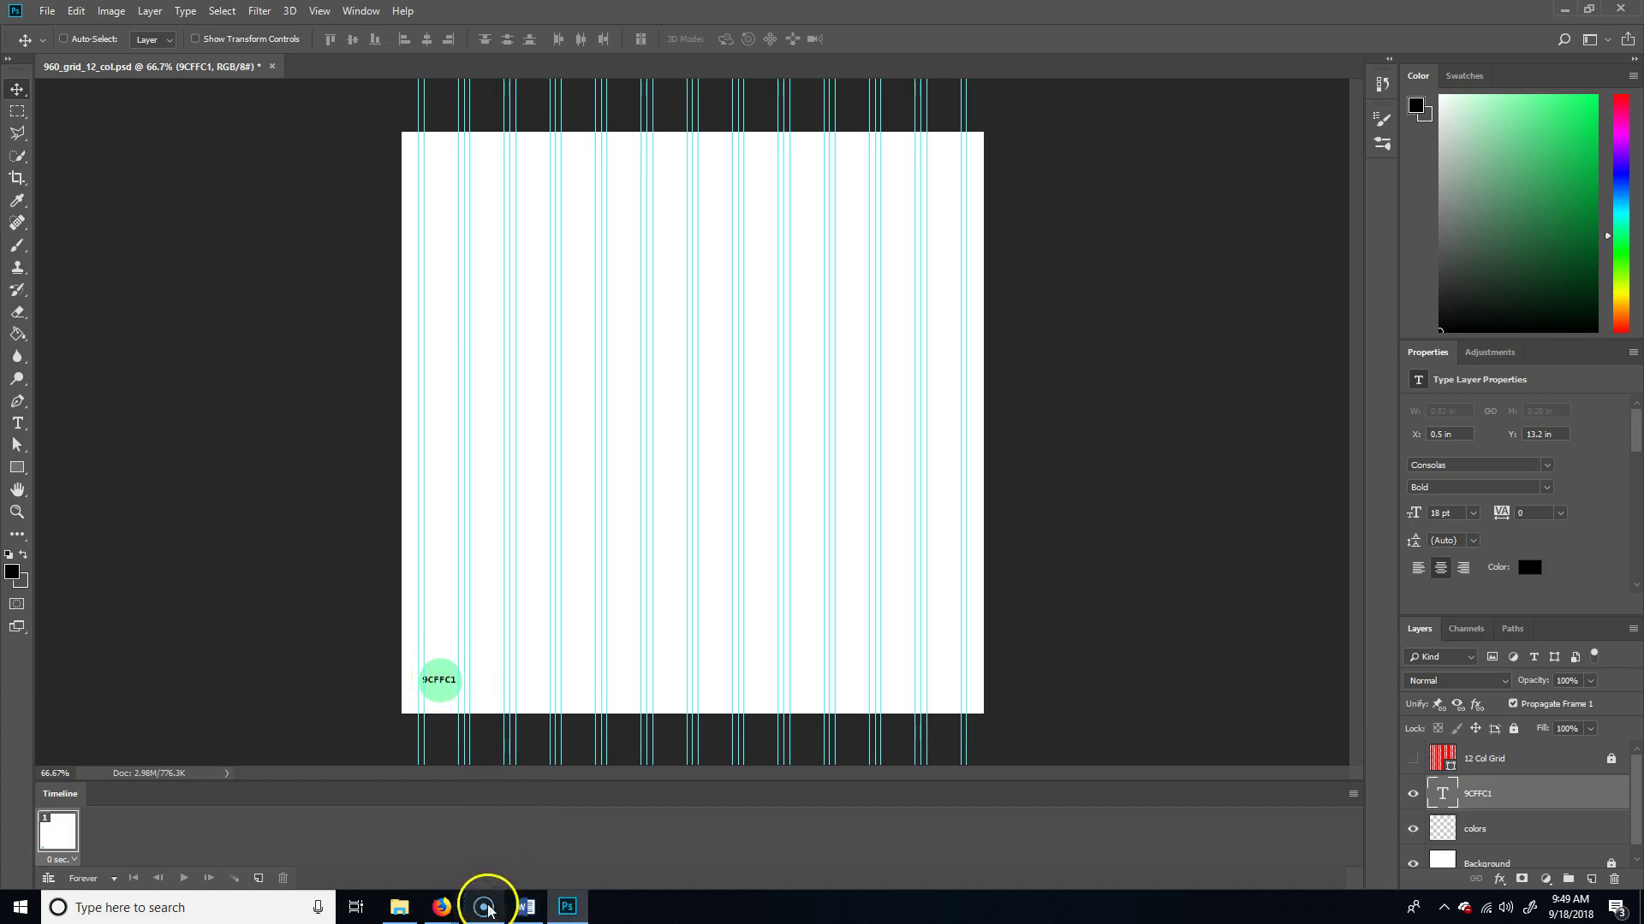
# Switch to the Adobe Color theme in Firefox, copy the yellow-green swatch's hex code D9E872, and return to Photoshop
pyautogui.moveTo(442, 908)
pyautogui.click(597, 835)
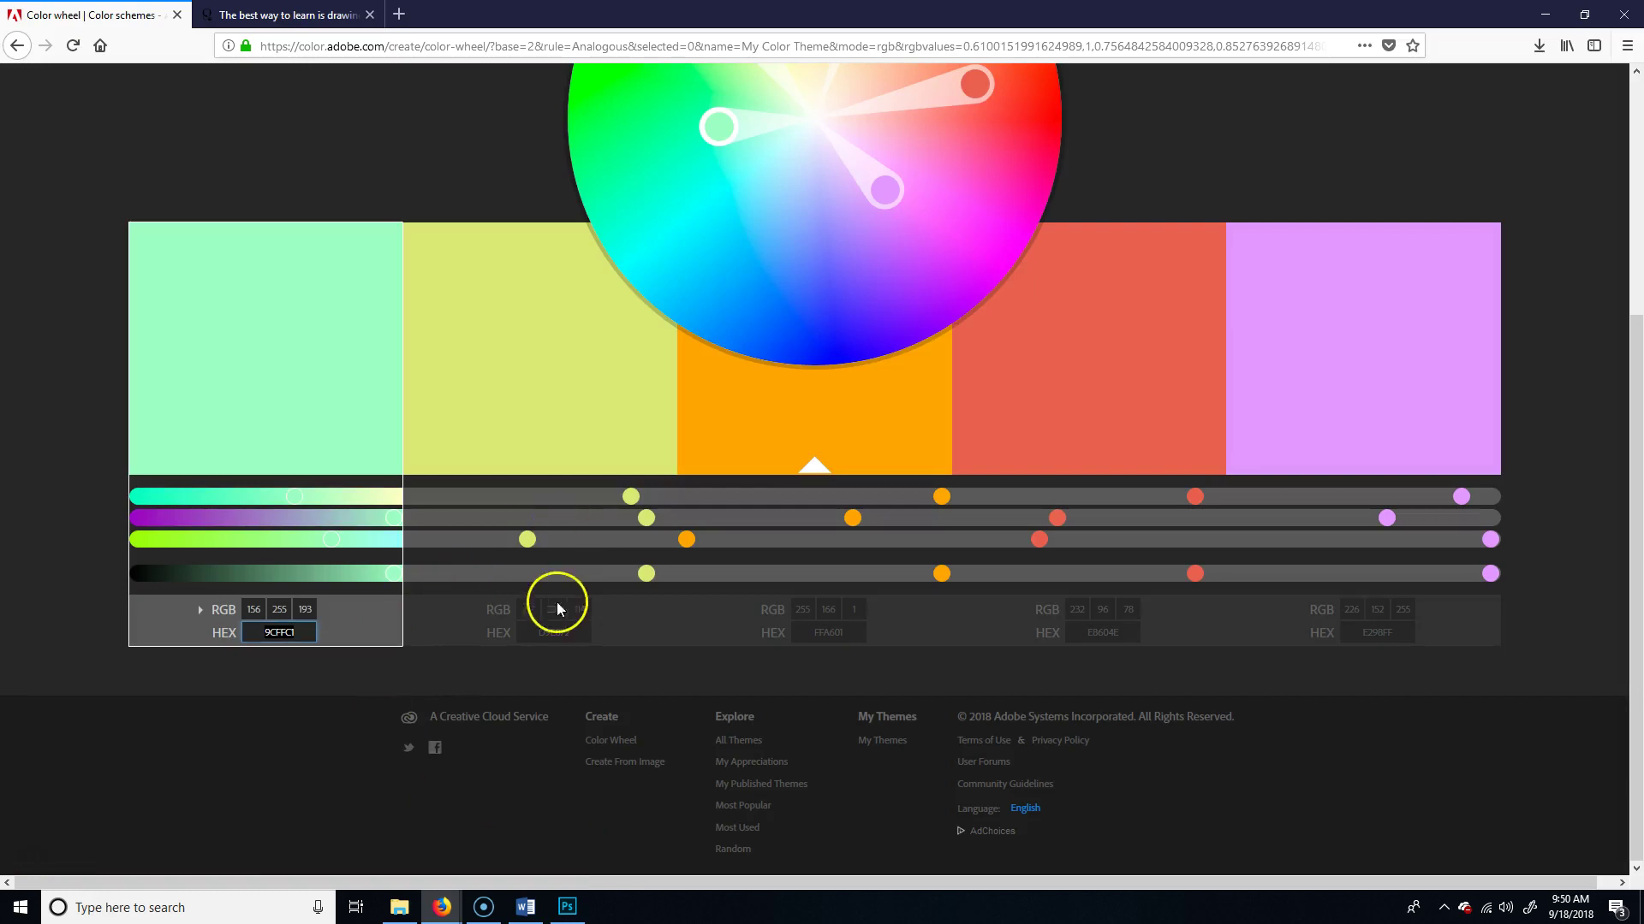
pyautogui.click(562, 633)
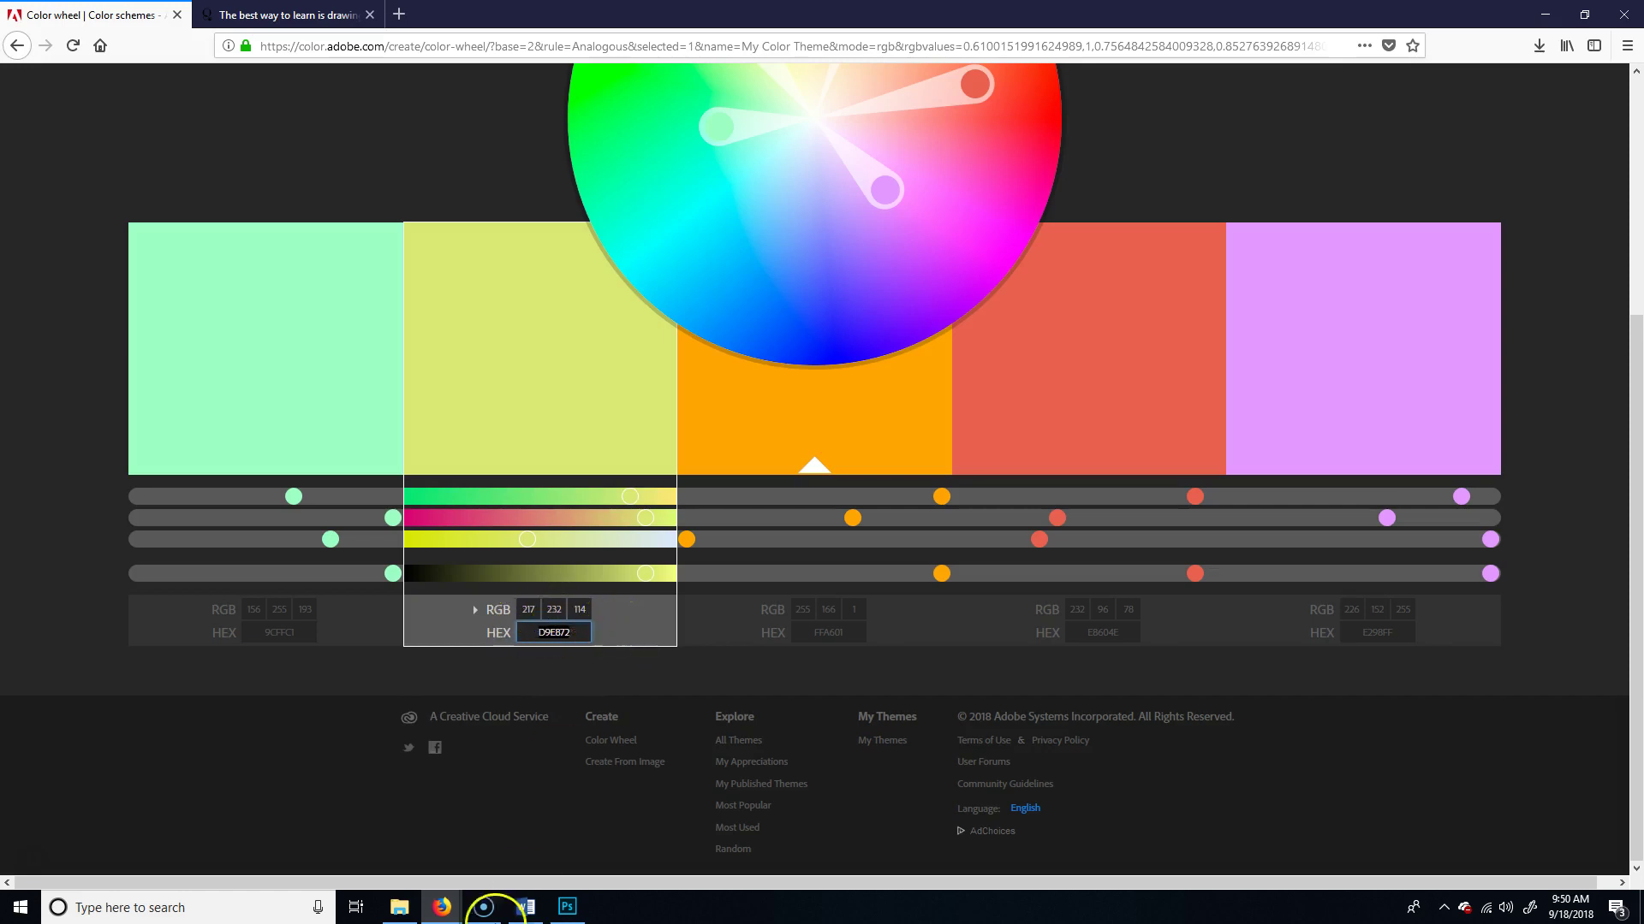
pyautogui.click(567, 907)
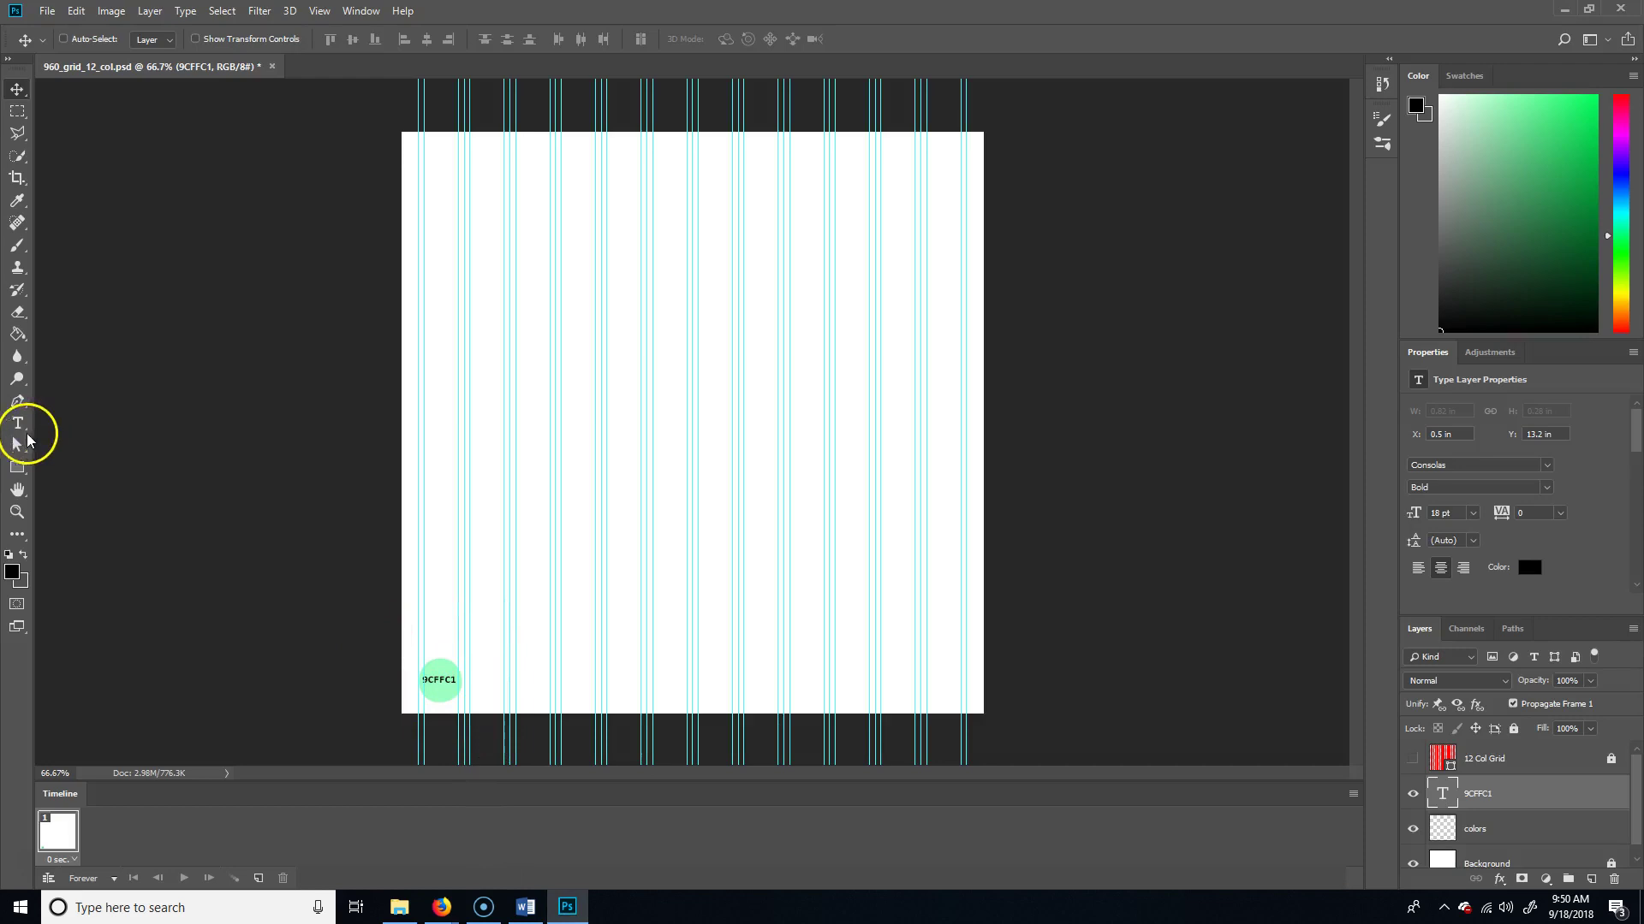
# Set the foreground color to D9E872 and paint a brush dot on the colors layer beside the mint green dot
pyautogui.click(12, 572)
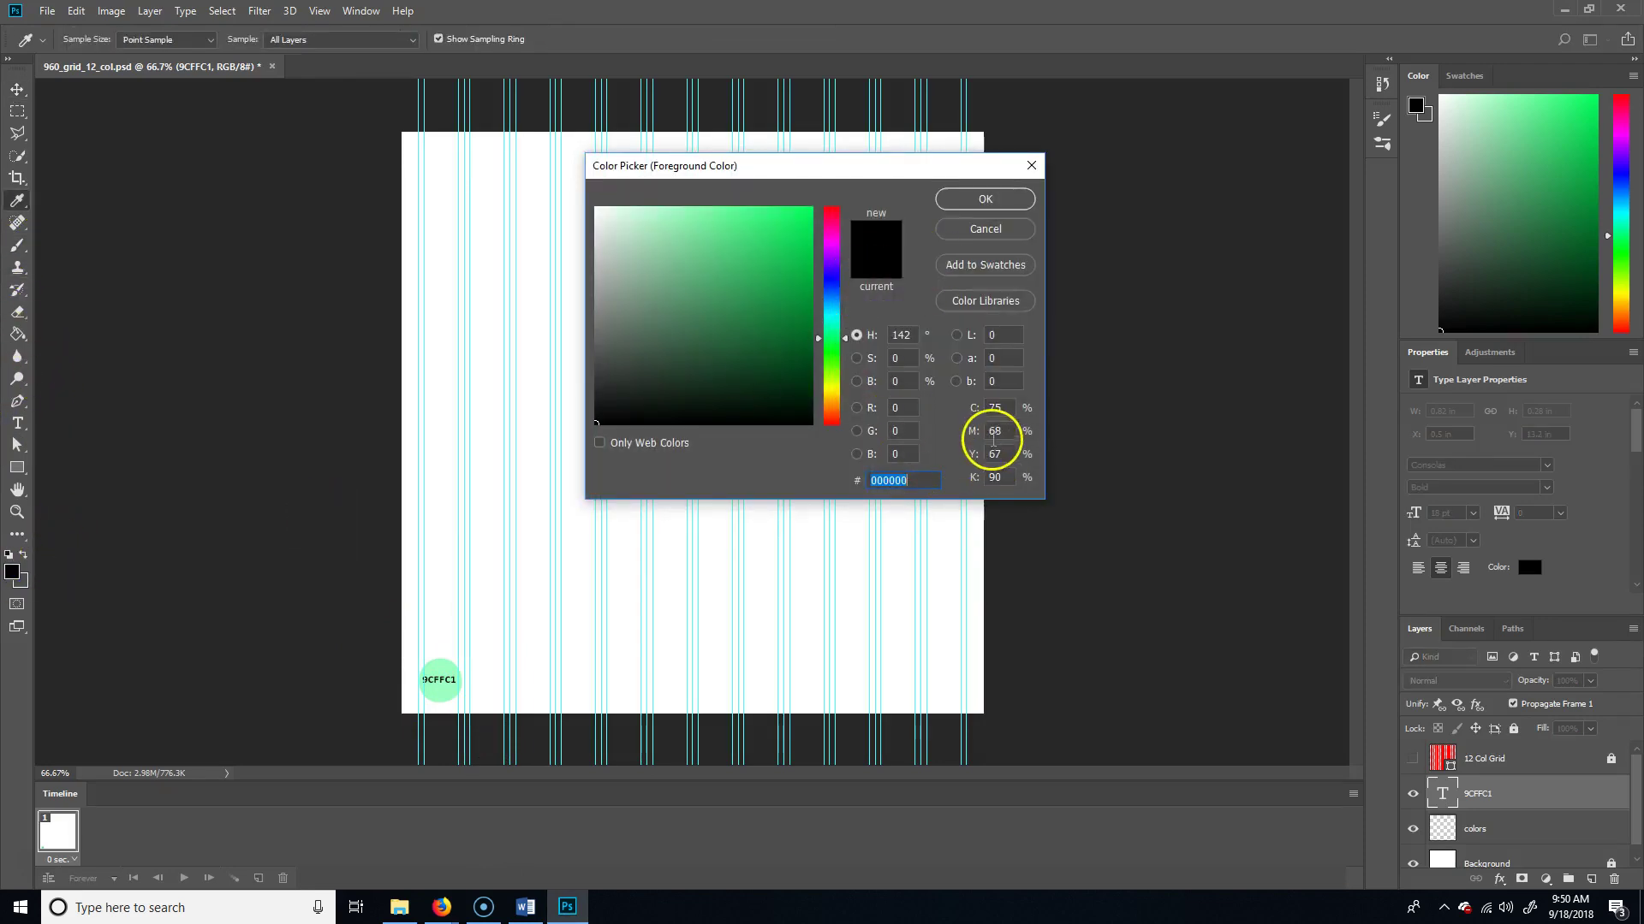
pyautogui.click(921, 479)
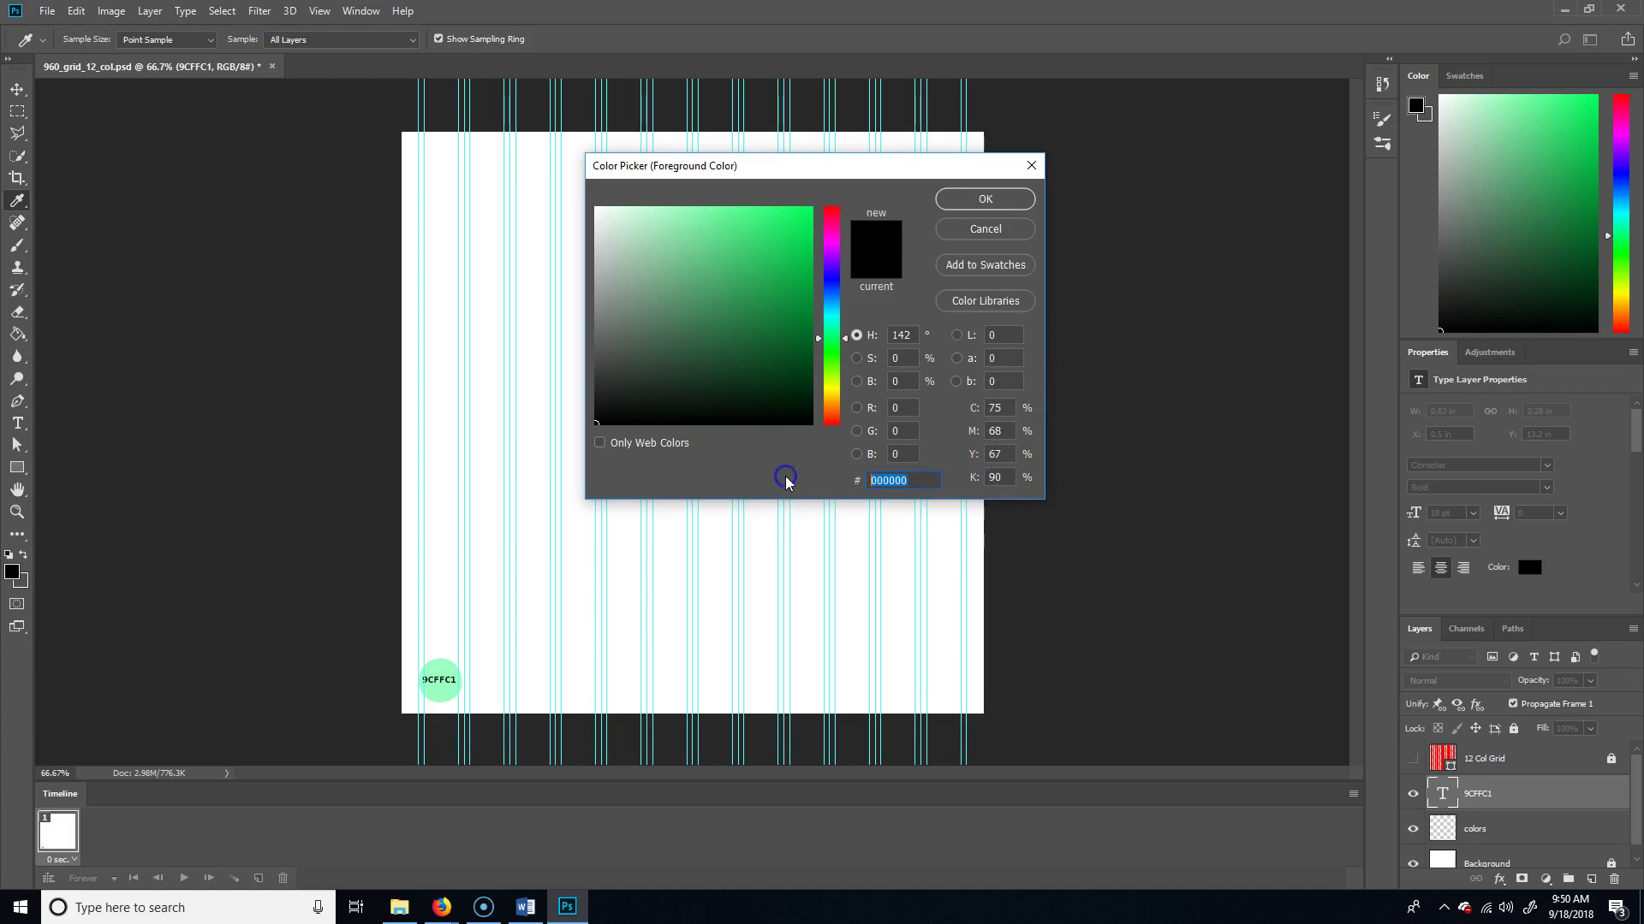
pyautogui.hotkey('ctrl', 'v')
pyautogui.press('Return')
pyautogui.press('b')
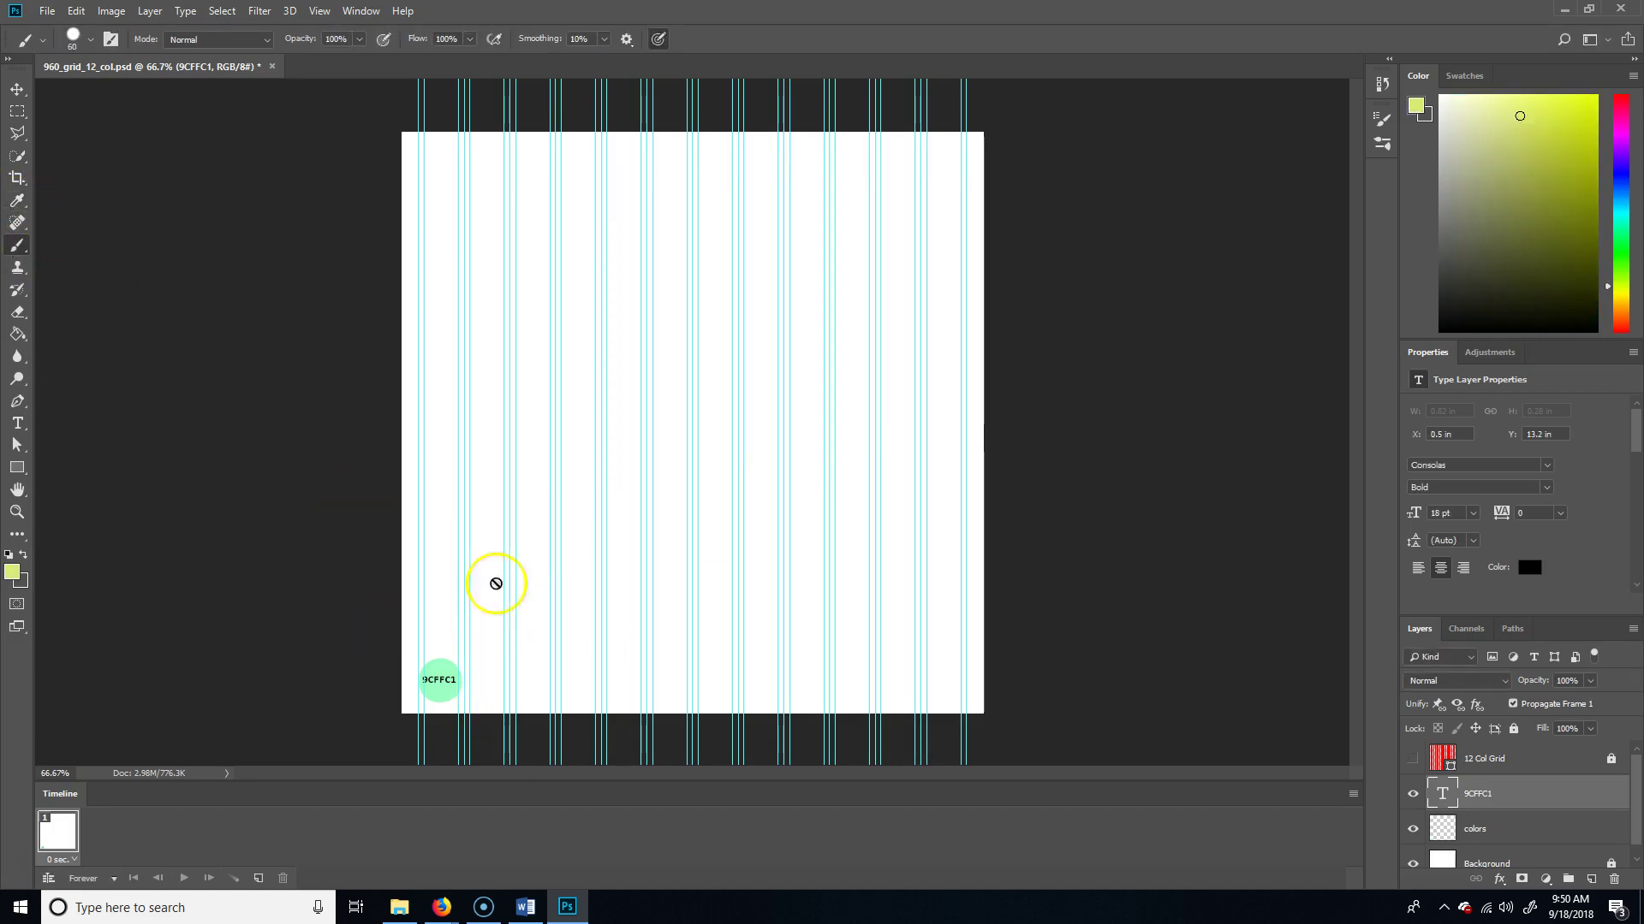
pyautogui.click(1511, 830)
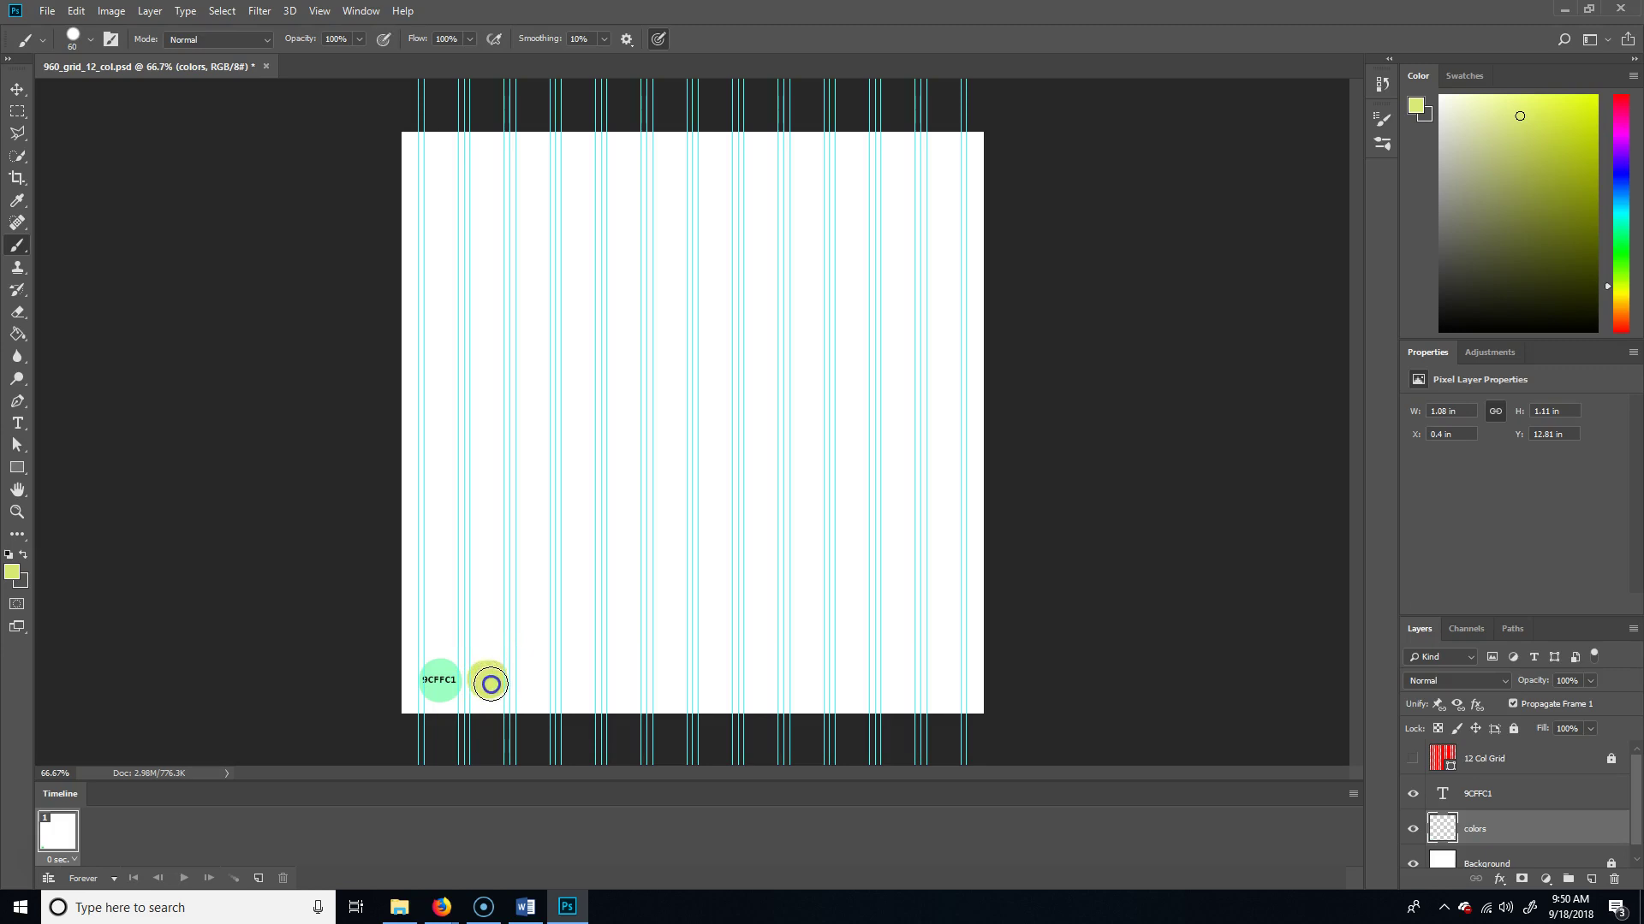
# Add the text label D9E872 on the yellow-green dot
pyautogui.click(17, 423)
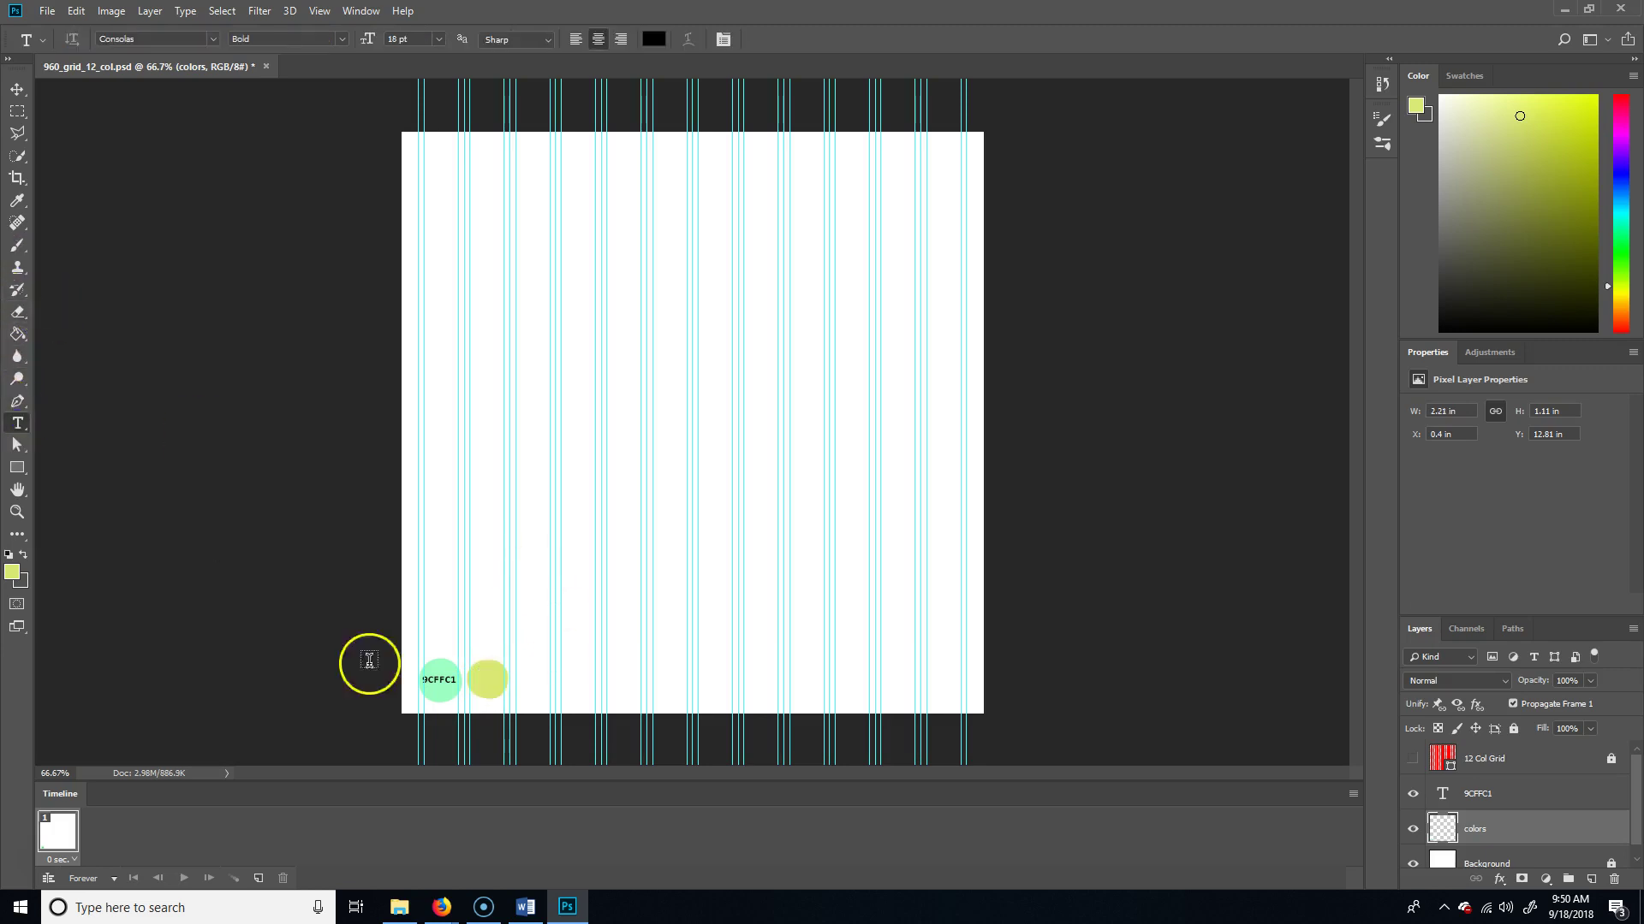
pyautogui.click(486, 682)
pyautogui.write('D9E872')
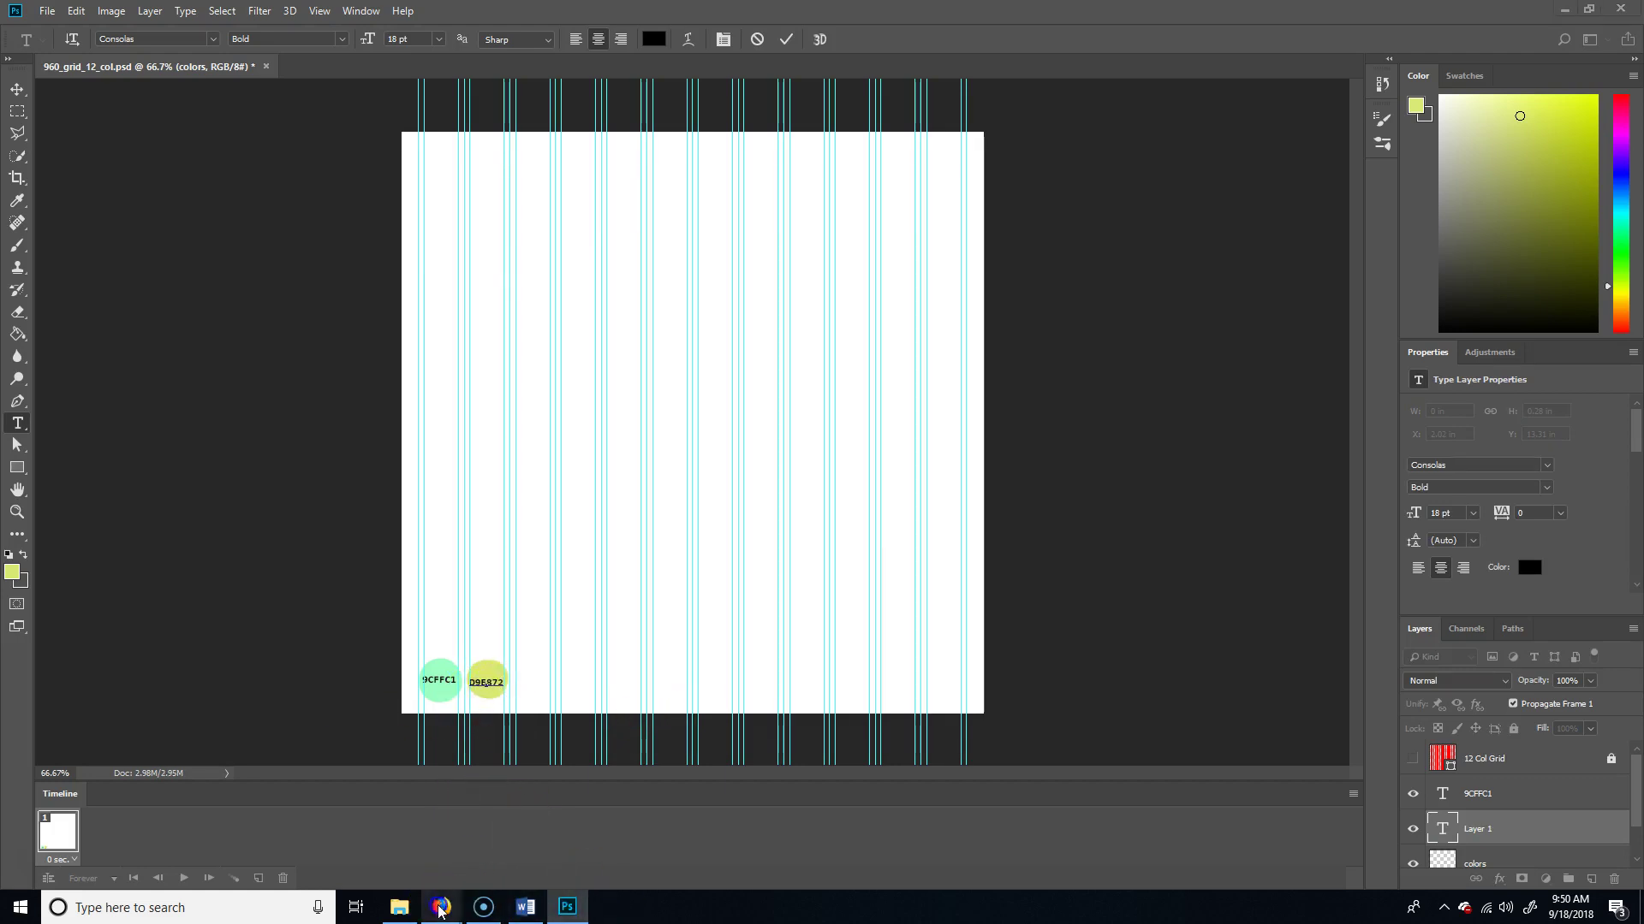
# Switch to the Adobe Color theme, copy the orange swatch's hex code FFA601, and return to Photoshop
pyautogui.moveTo(439, 909)
pyautogui.click(517, 836)
pyautogui.click(829, 632)
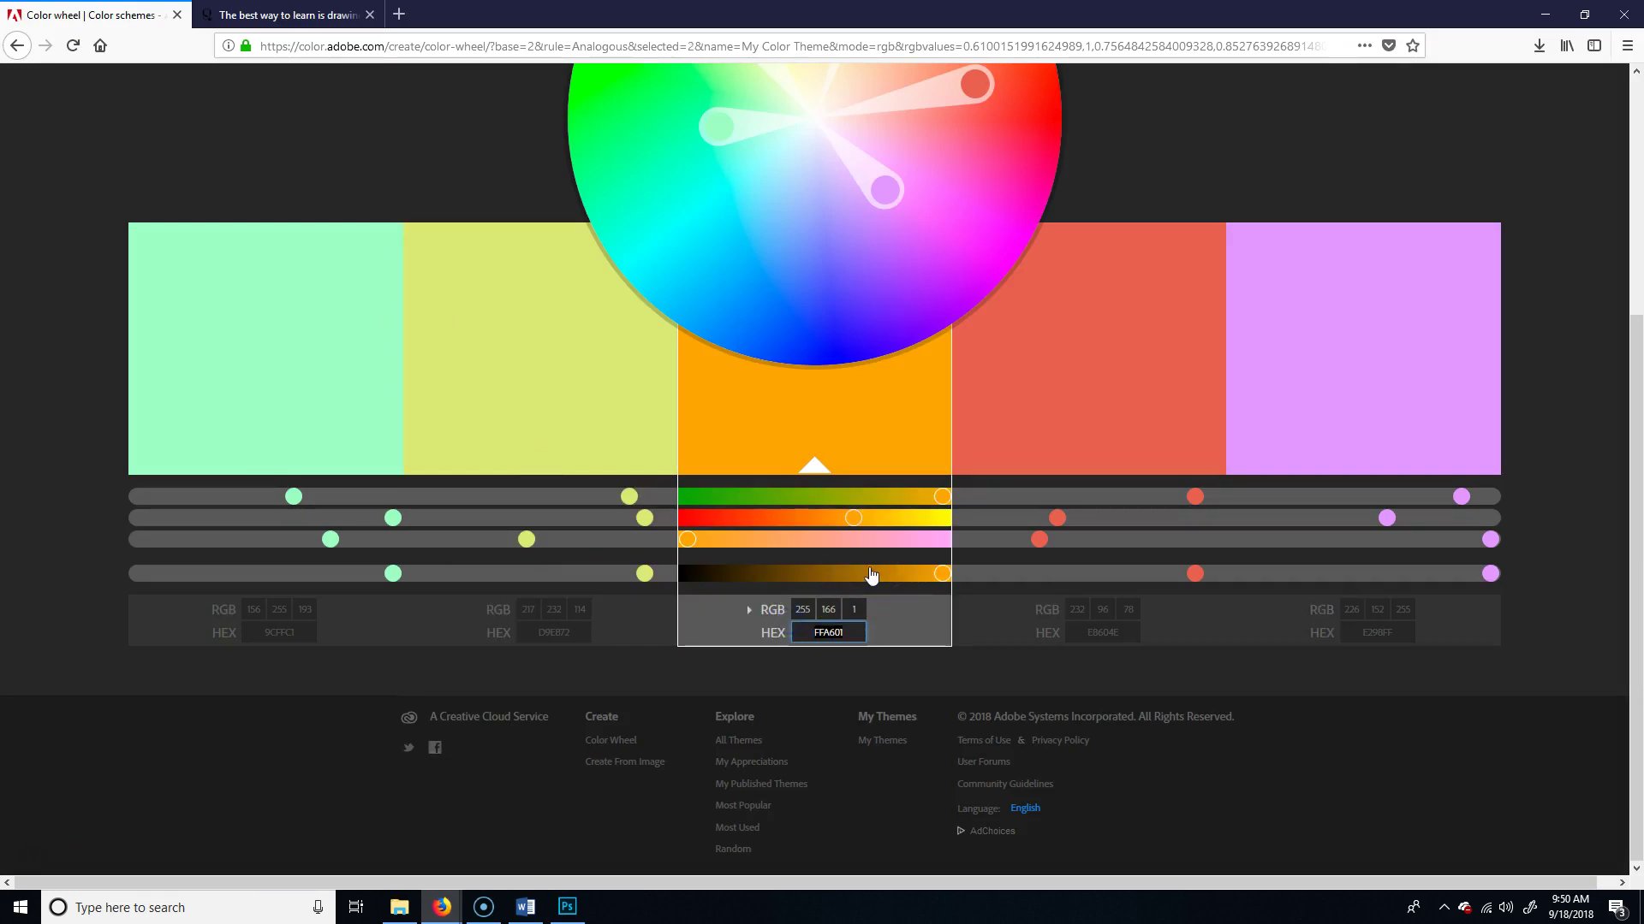
pyautogui.click(783, 634)
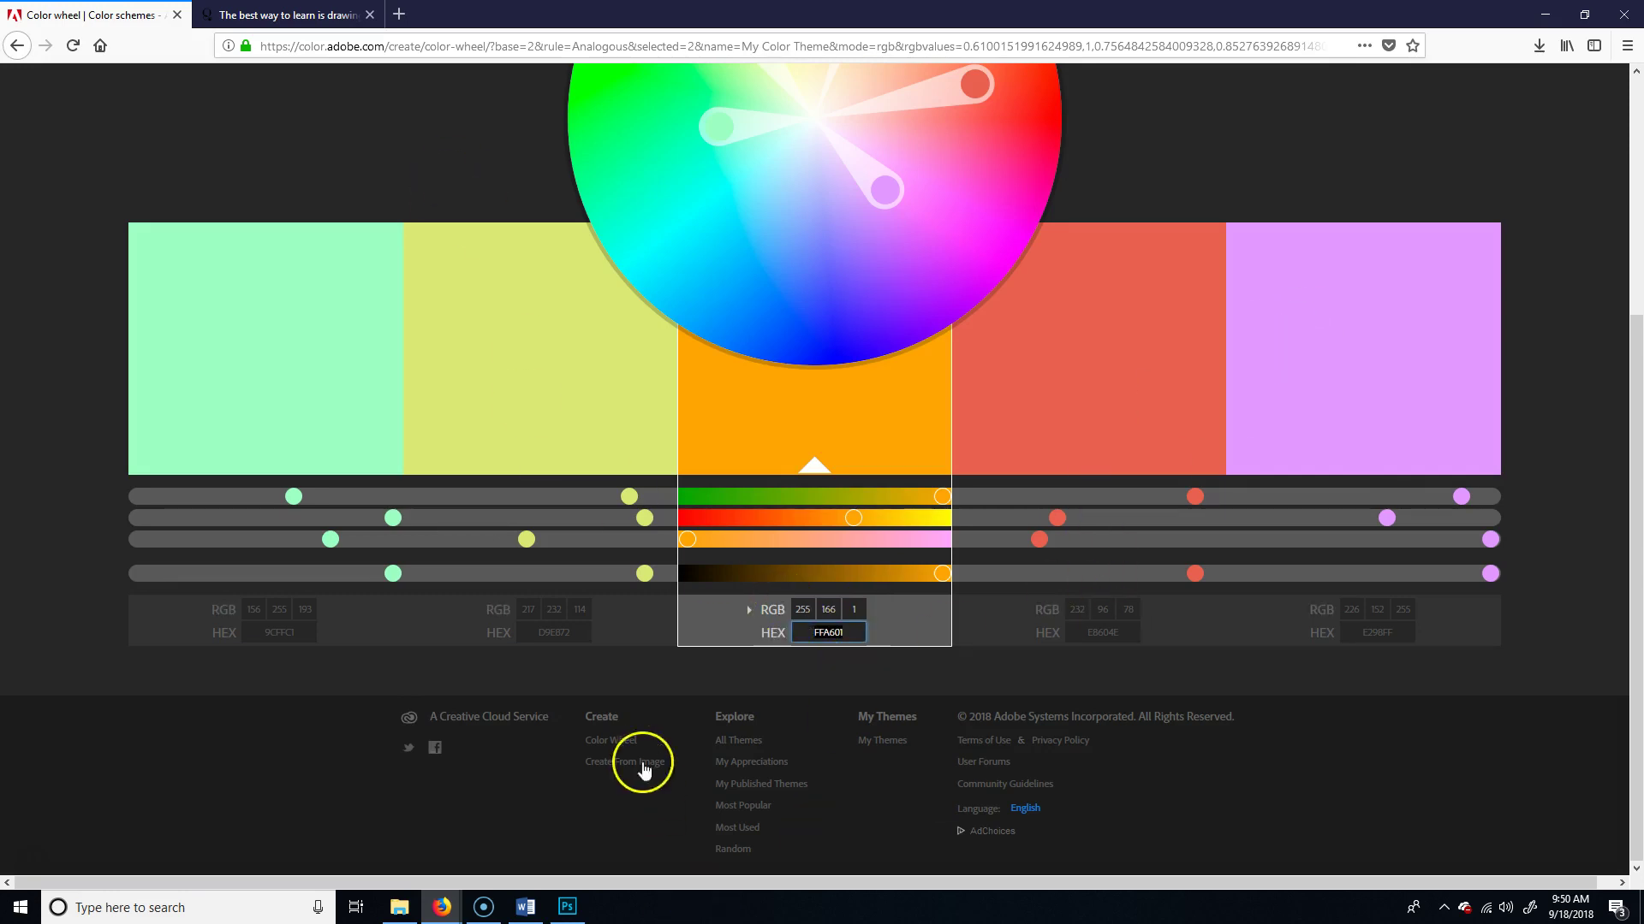
pyautogui.click(566, 907)
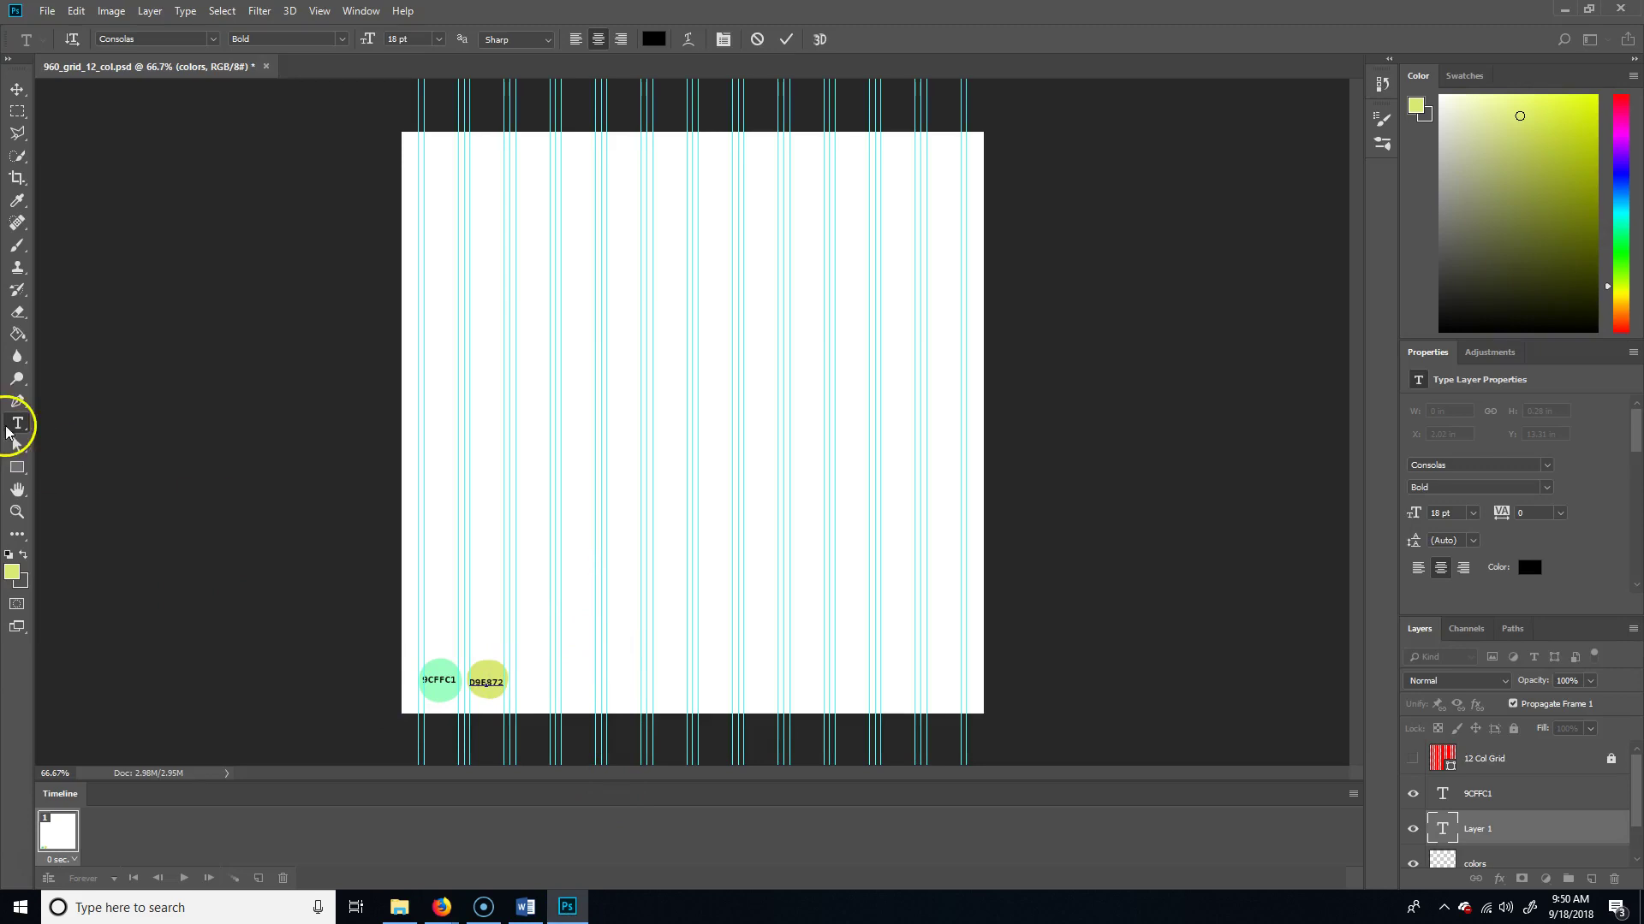
# Set the foreground color to FFA601 and paint an orange brush dot on the colors layer beside the yellow-green dot
pyautogui.click(1490, 809)
pyautogui.click(1520, 831)
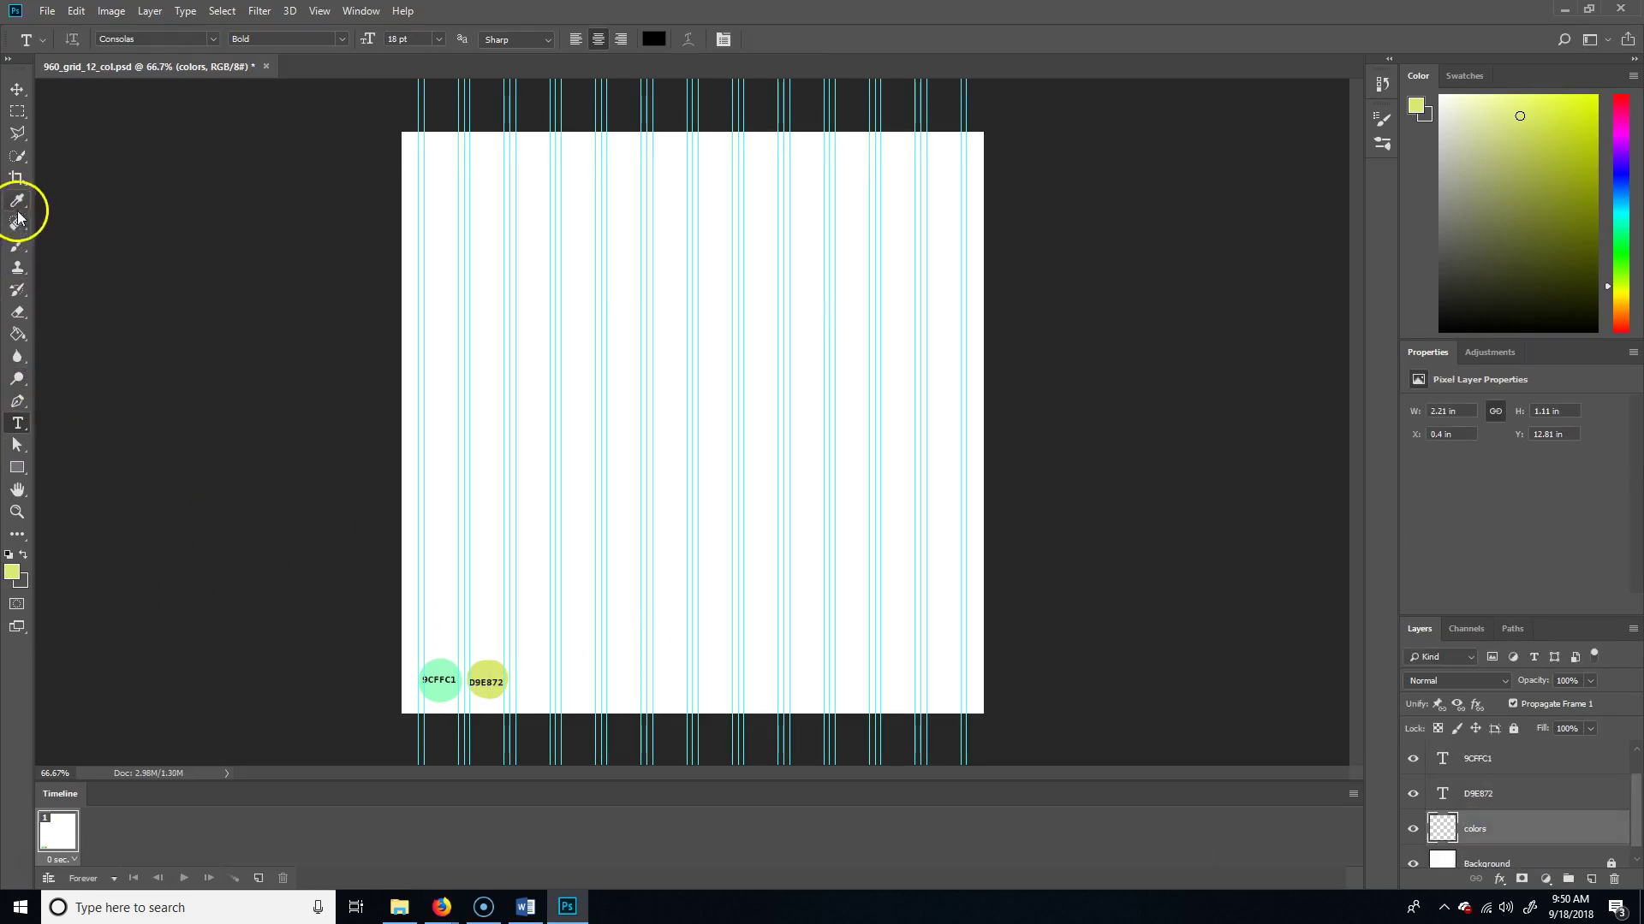
pyautogui.click(18, 244)
pyautogui.click(10, 574)
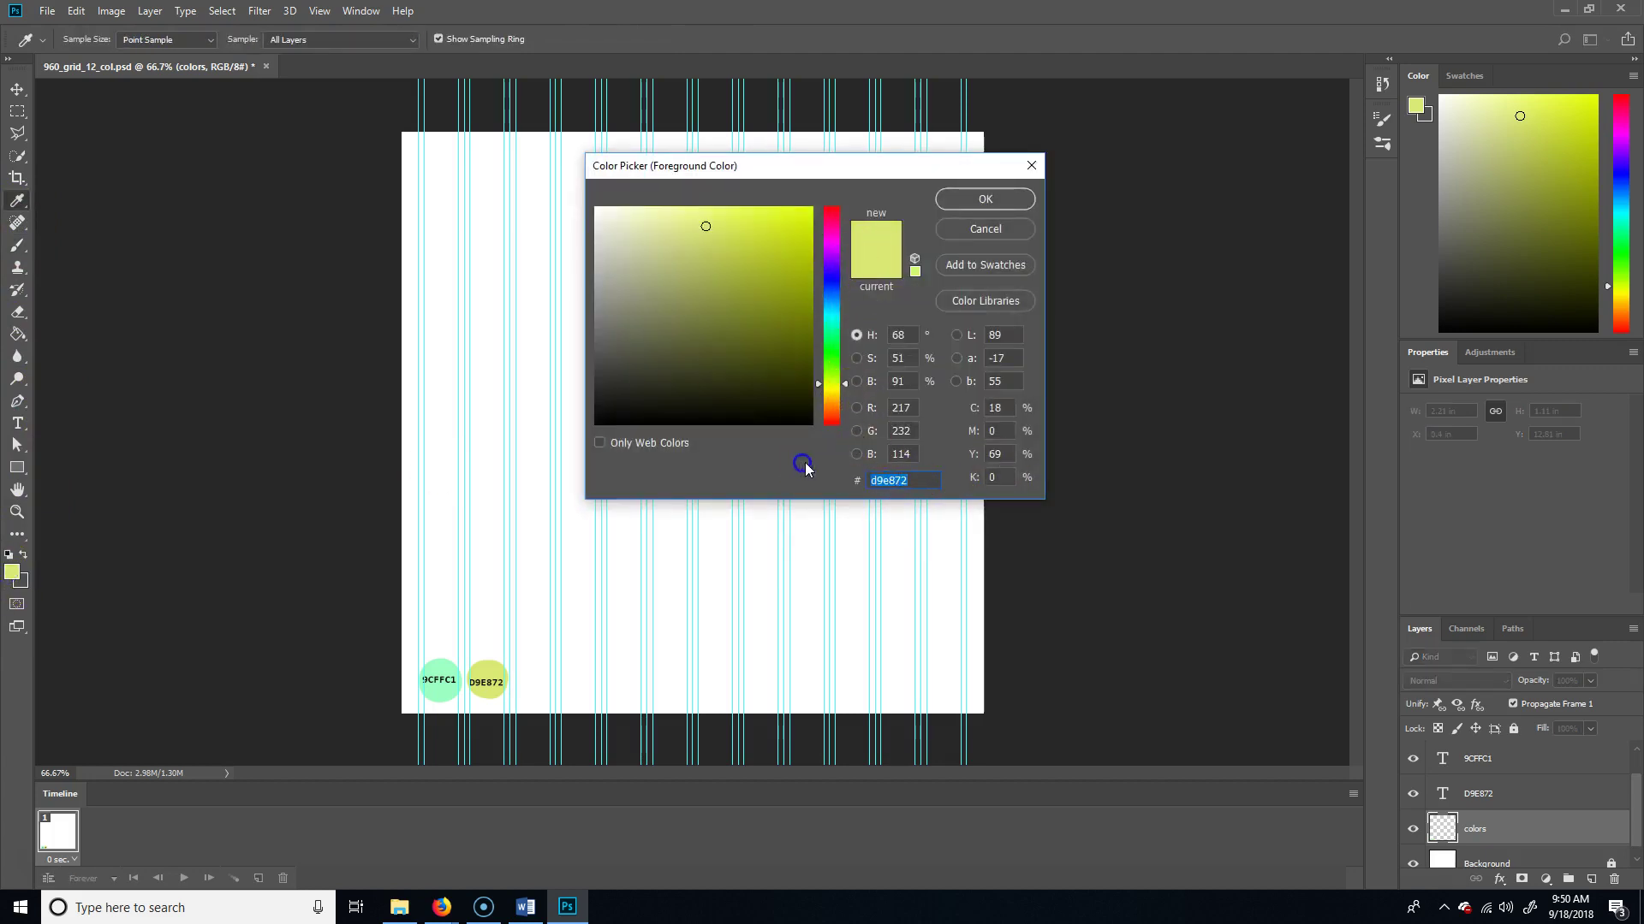
pyautogui.write('FFA601')
pyautogui.press('Return')
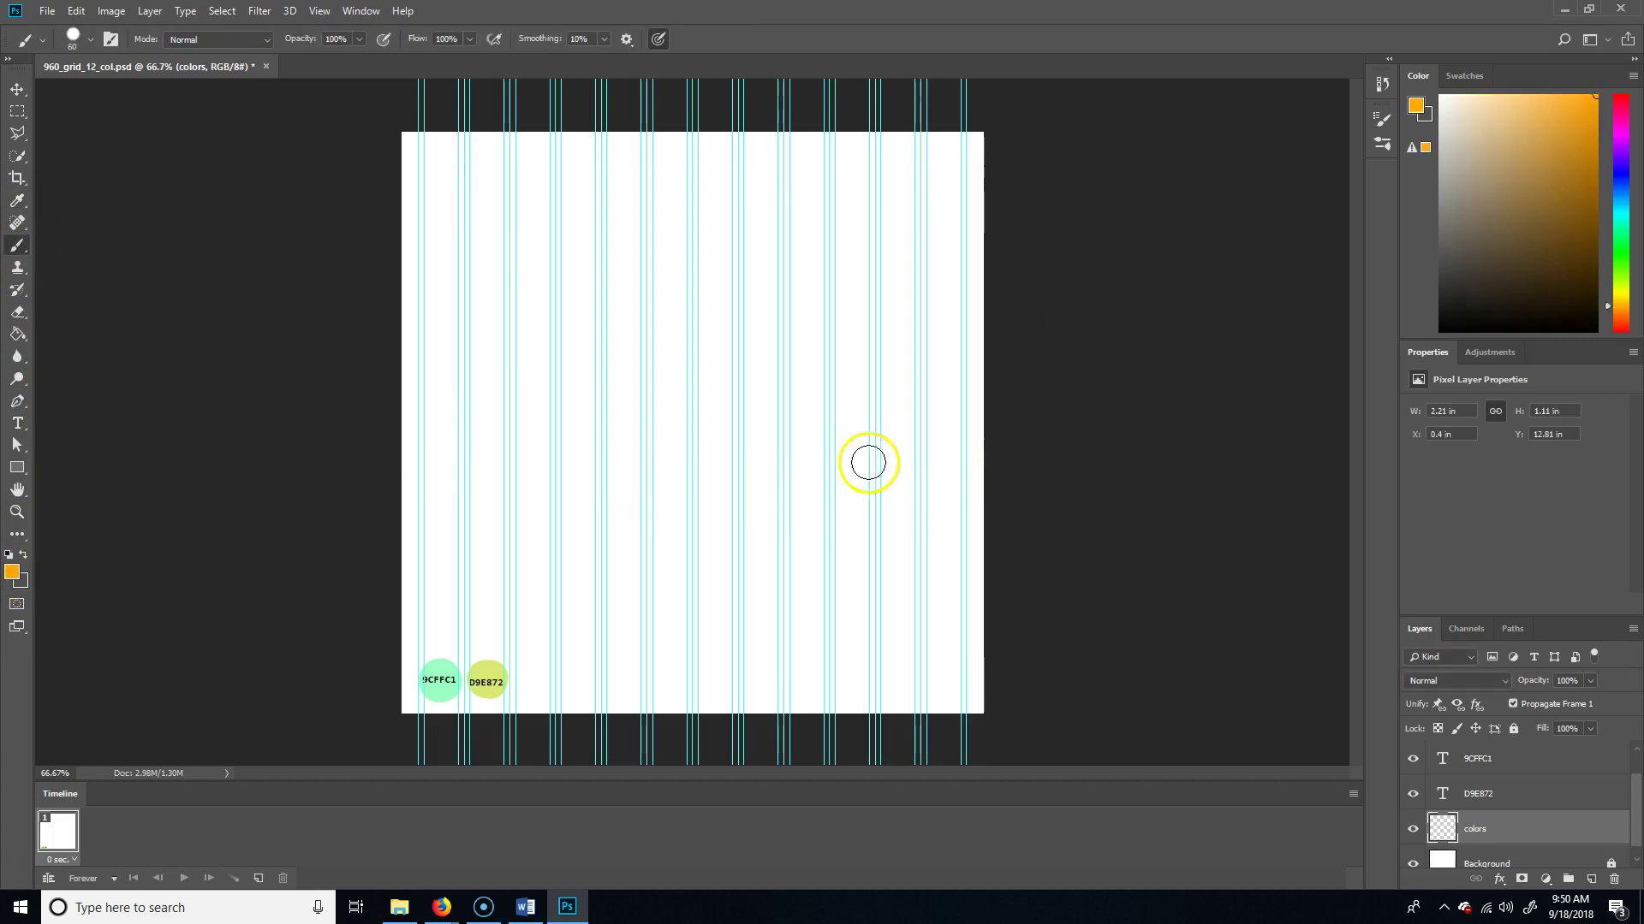
pyautogui.click(535, 678)
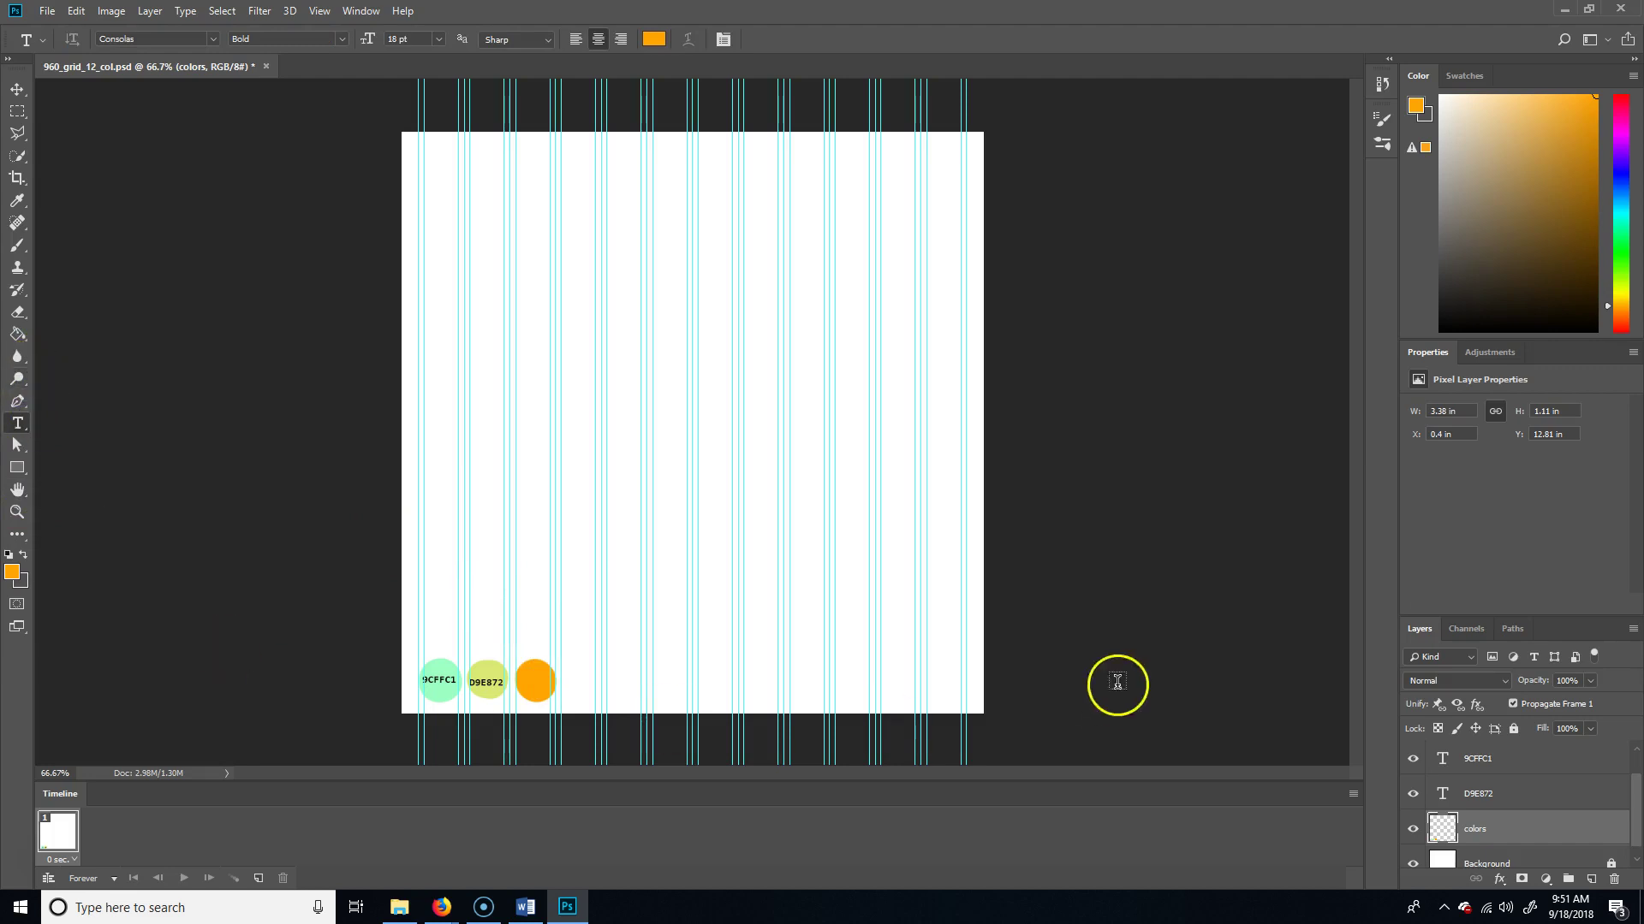
# Set the text color to black and add the label FFA601 on the orange dot
pyautogui.click(653, 40)
pyautogui.moveTo(680, 290); pyautogui.dragTo(589, 453)
pyautogui.click(999, 196)
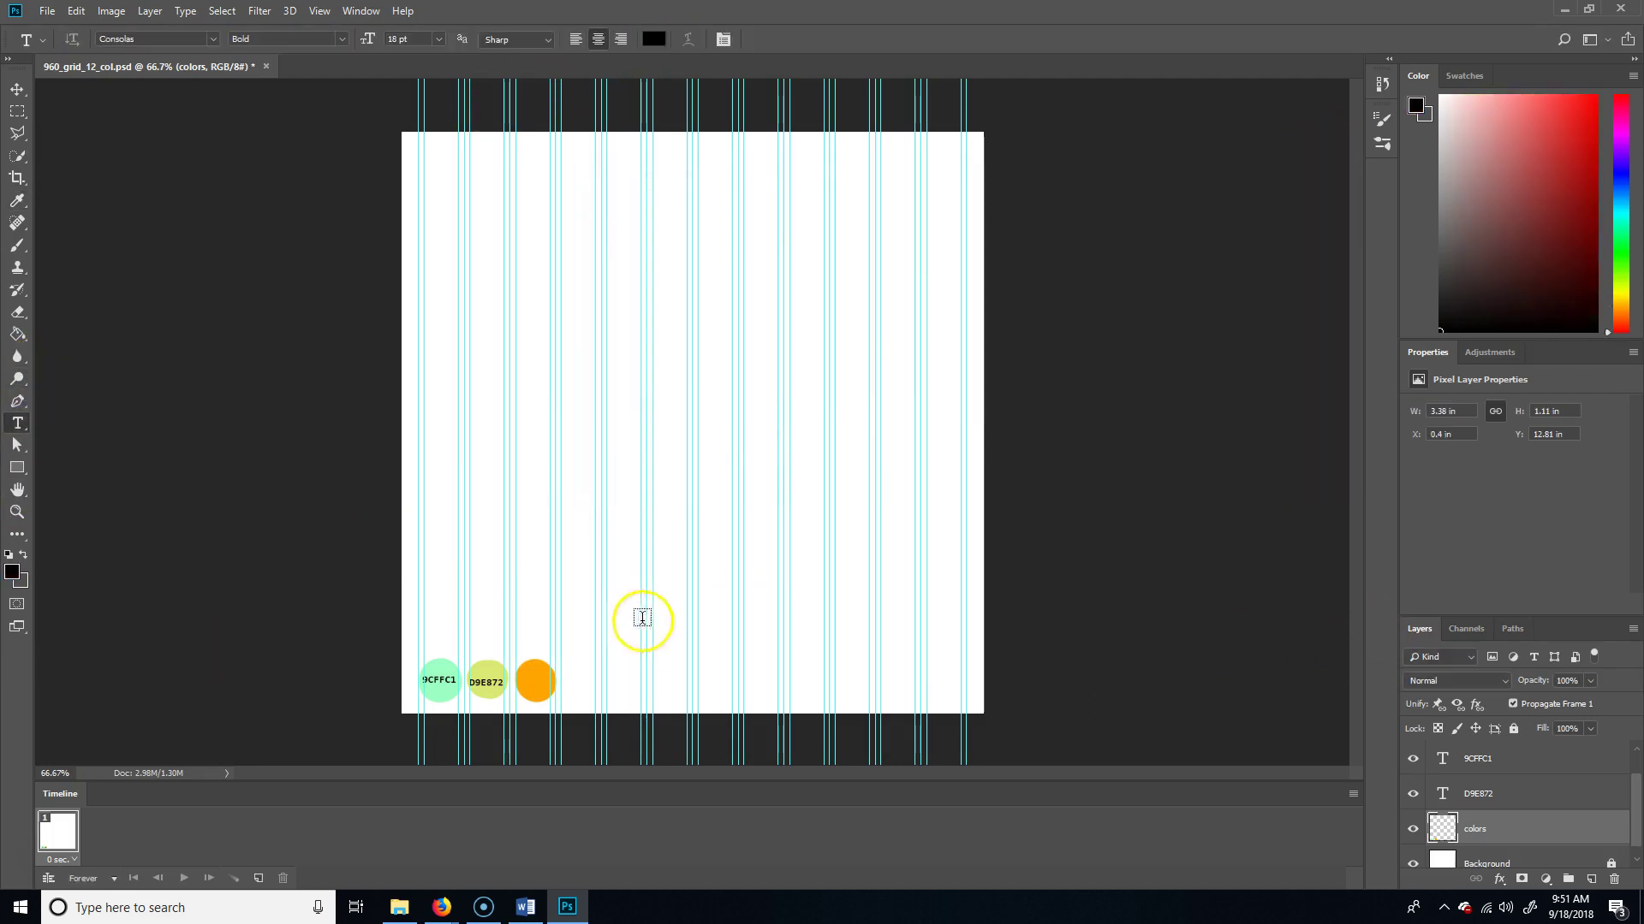
pyautogui.click(535, 686)
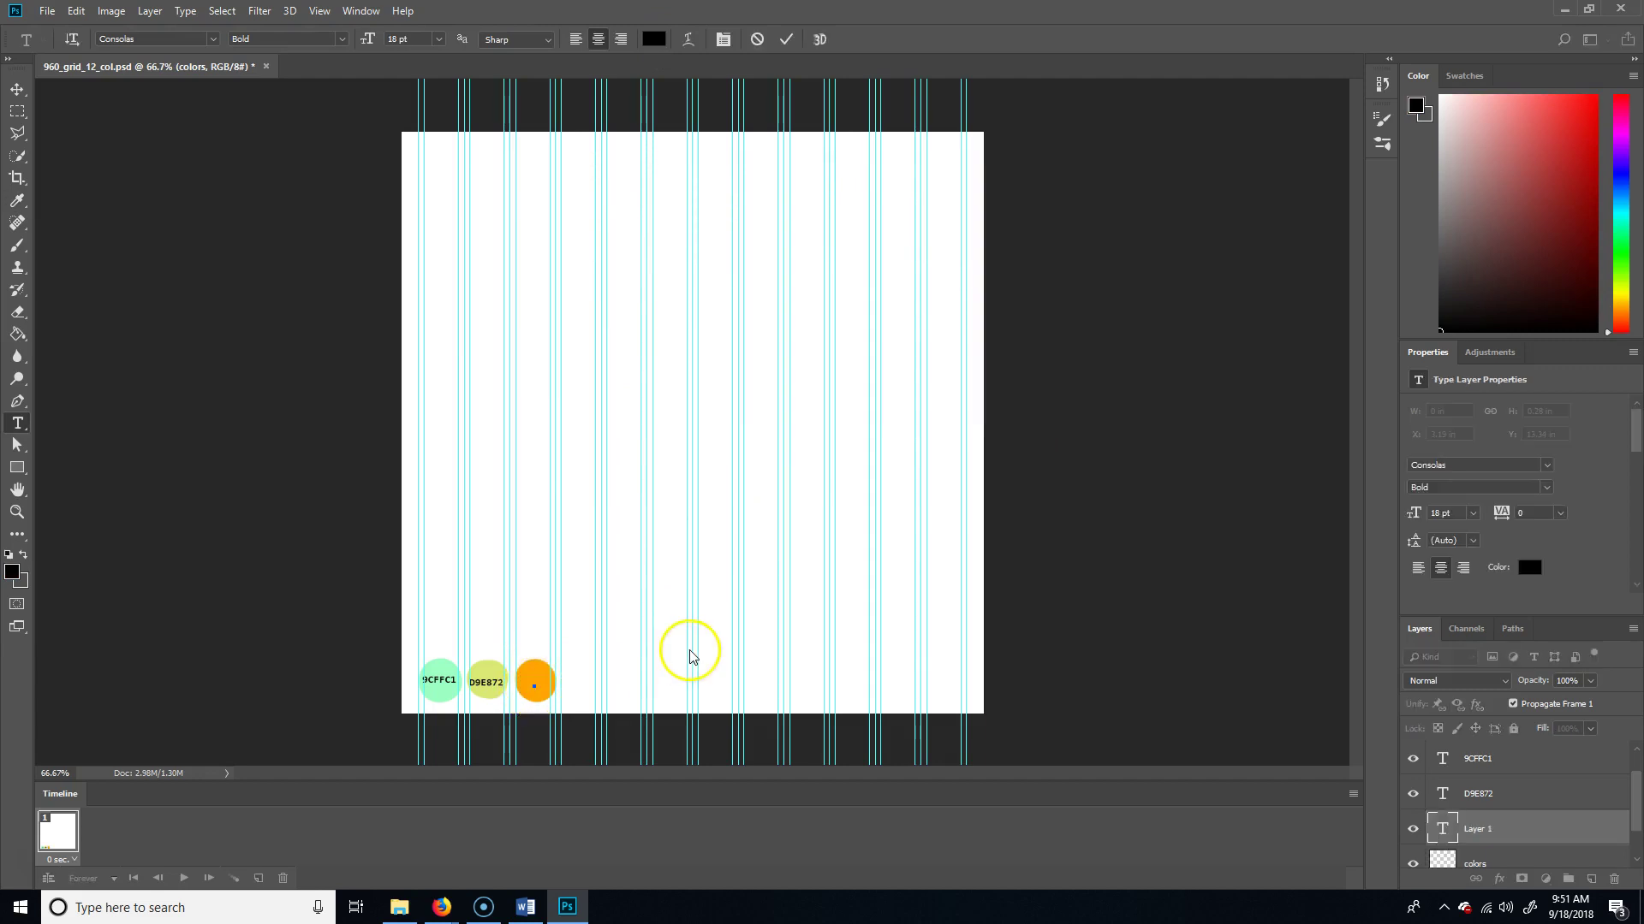
pyautogui.write('FFA601')
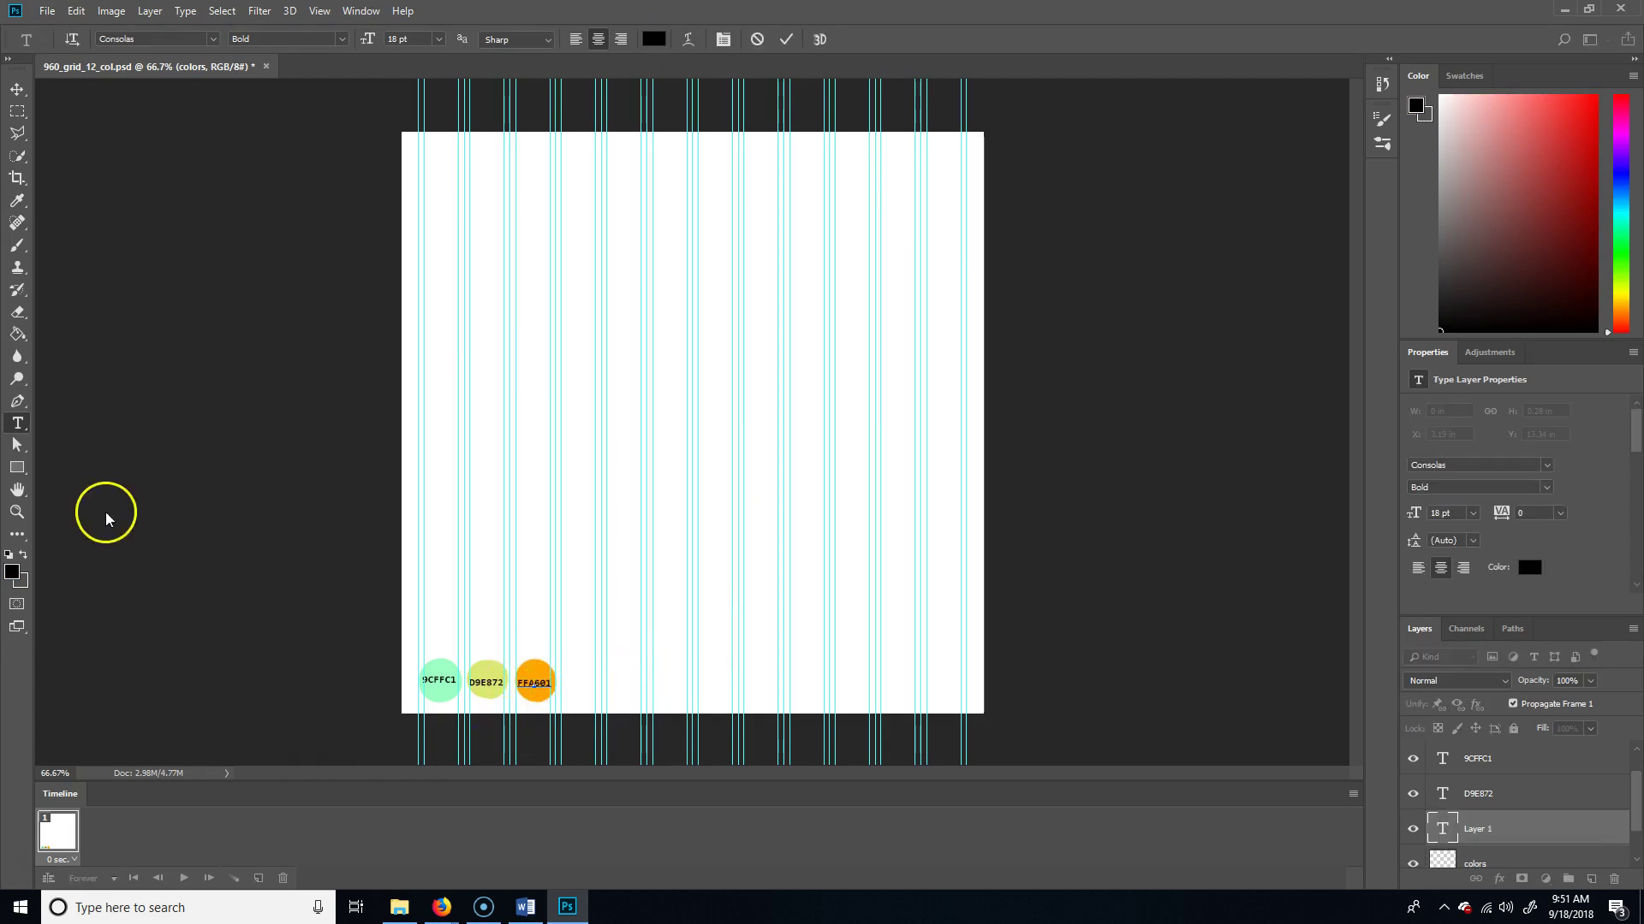
# Switch to the Adobe Color theme, copy the red swatch's hex code E8604E, and return to Photoshop
pyautogui.moveTo(442, 906)
pyautogui.click(577, 832)
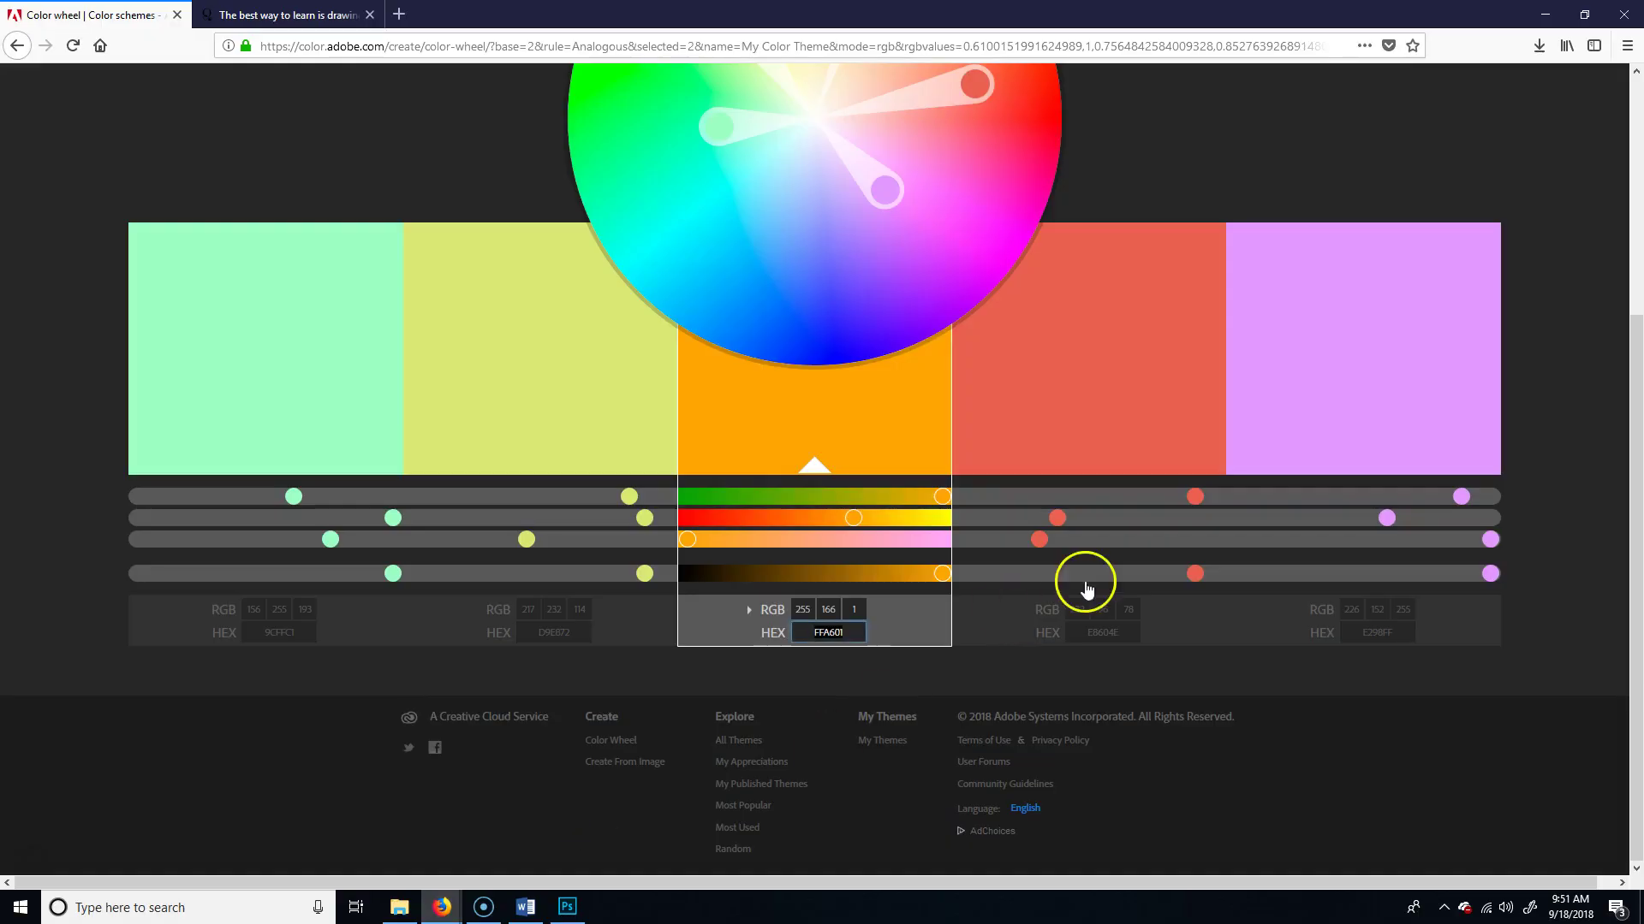
pyautogui.click(1111, 626)
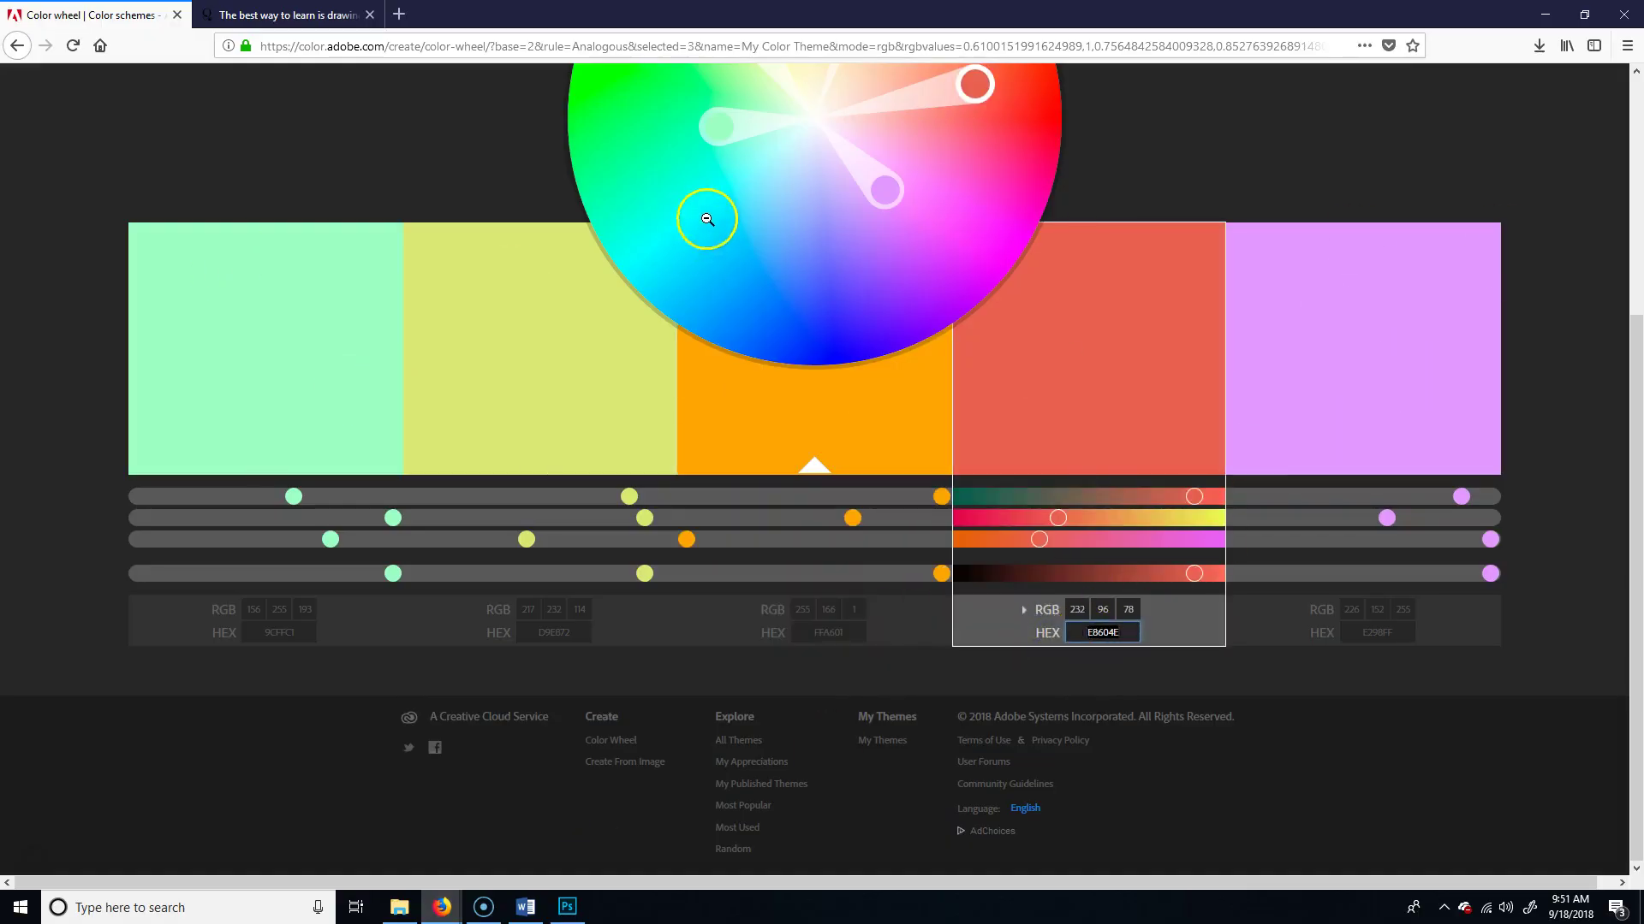
pyautogui.click(569, 905)
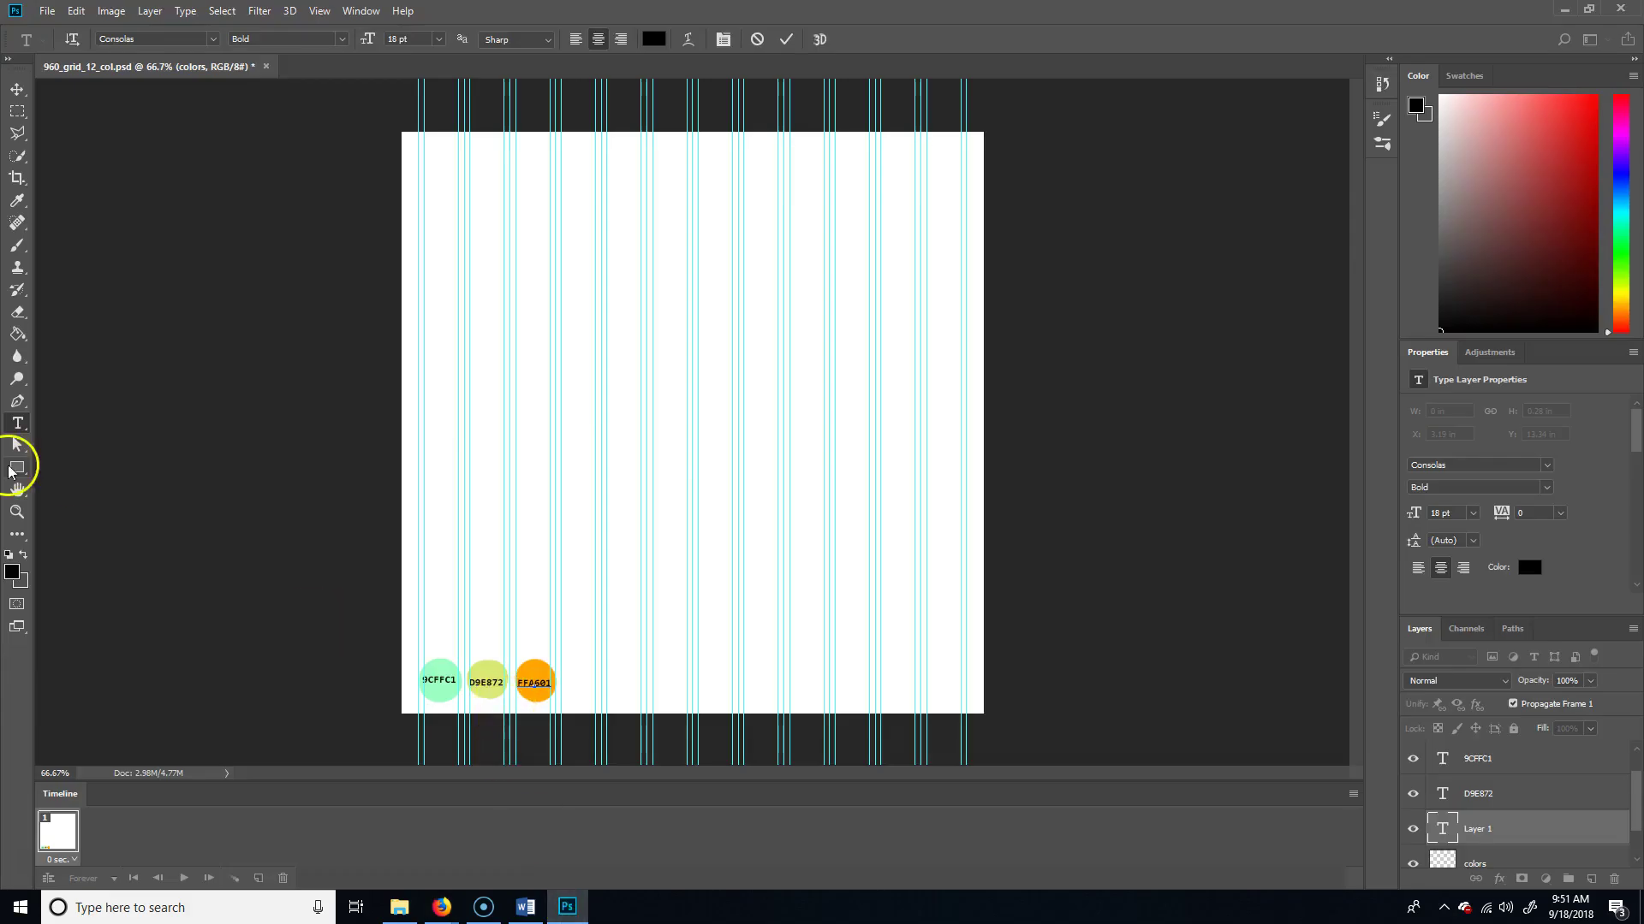
# Set the foreground color to E8604E and paint a red brush dot on the colors layer beside the orange dot
pyautogui.scroll(-1, 1526, 818)
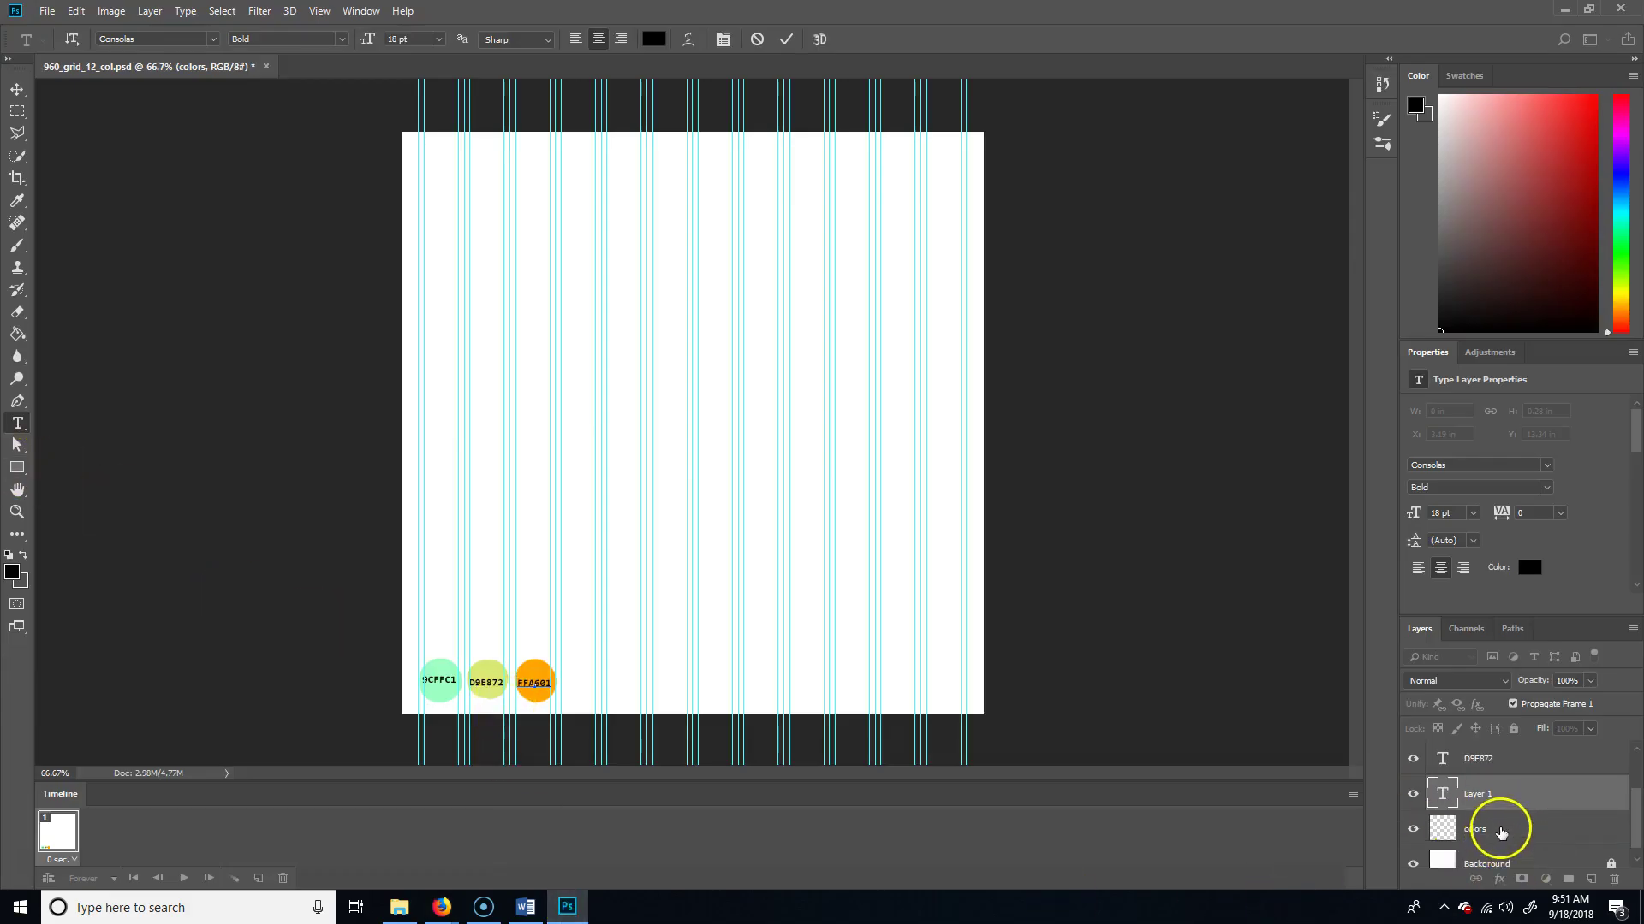
pyautogui.click(1503, 829)
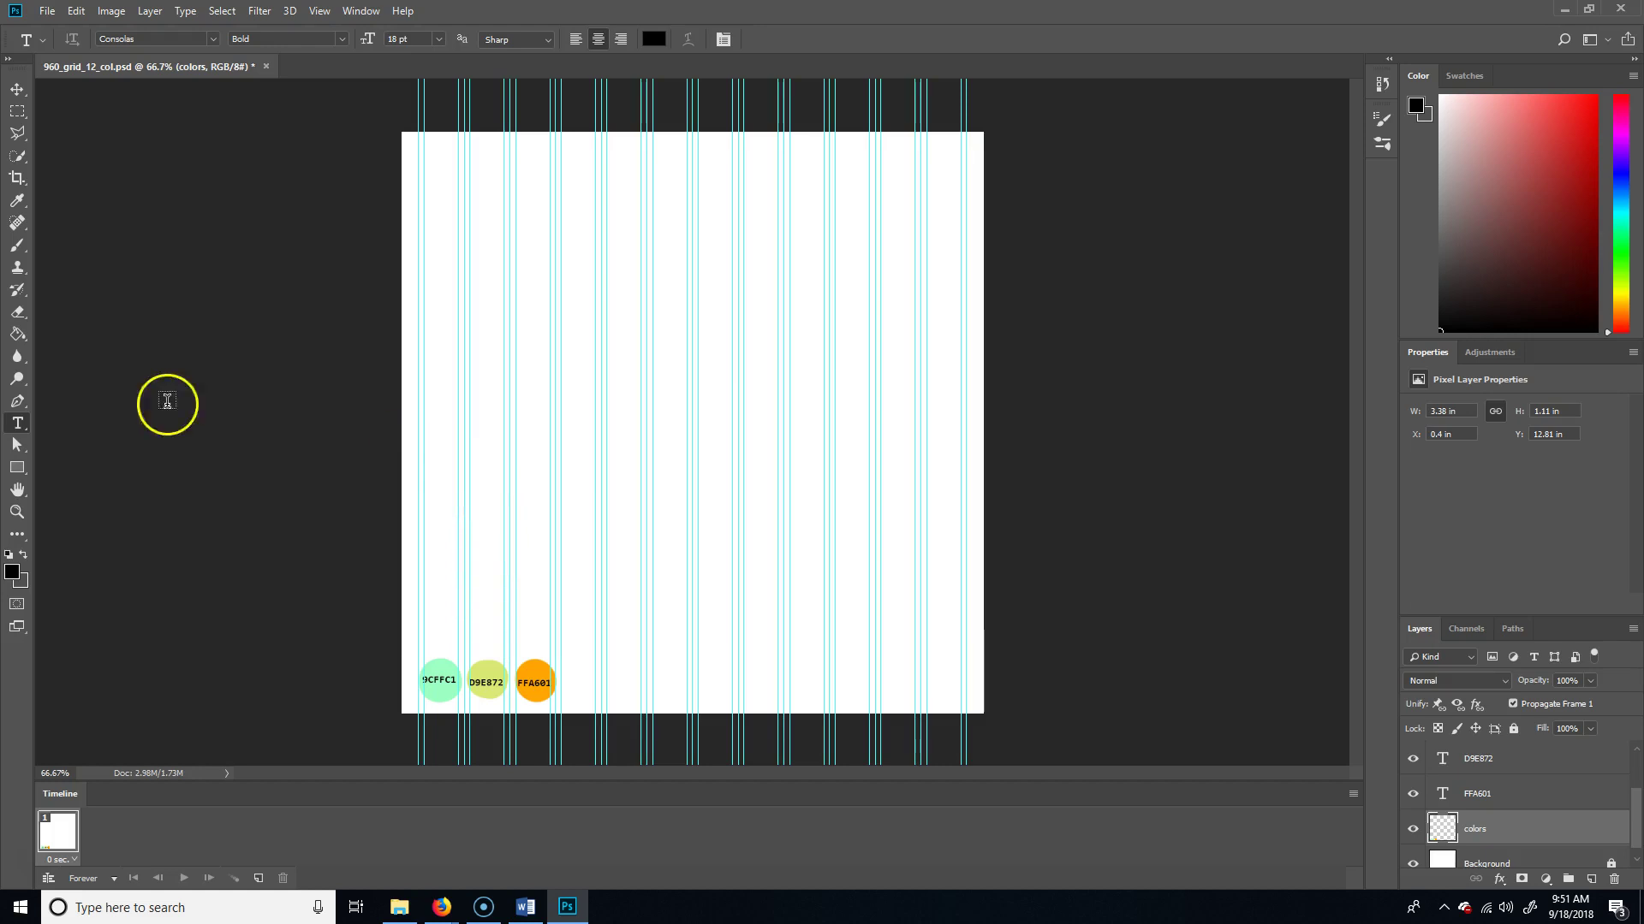
pyautogui.click(17, 200)
pyautogui.click(12, 570)
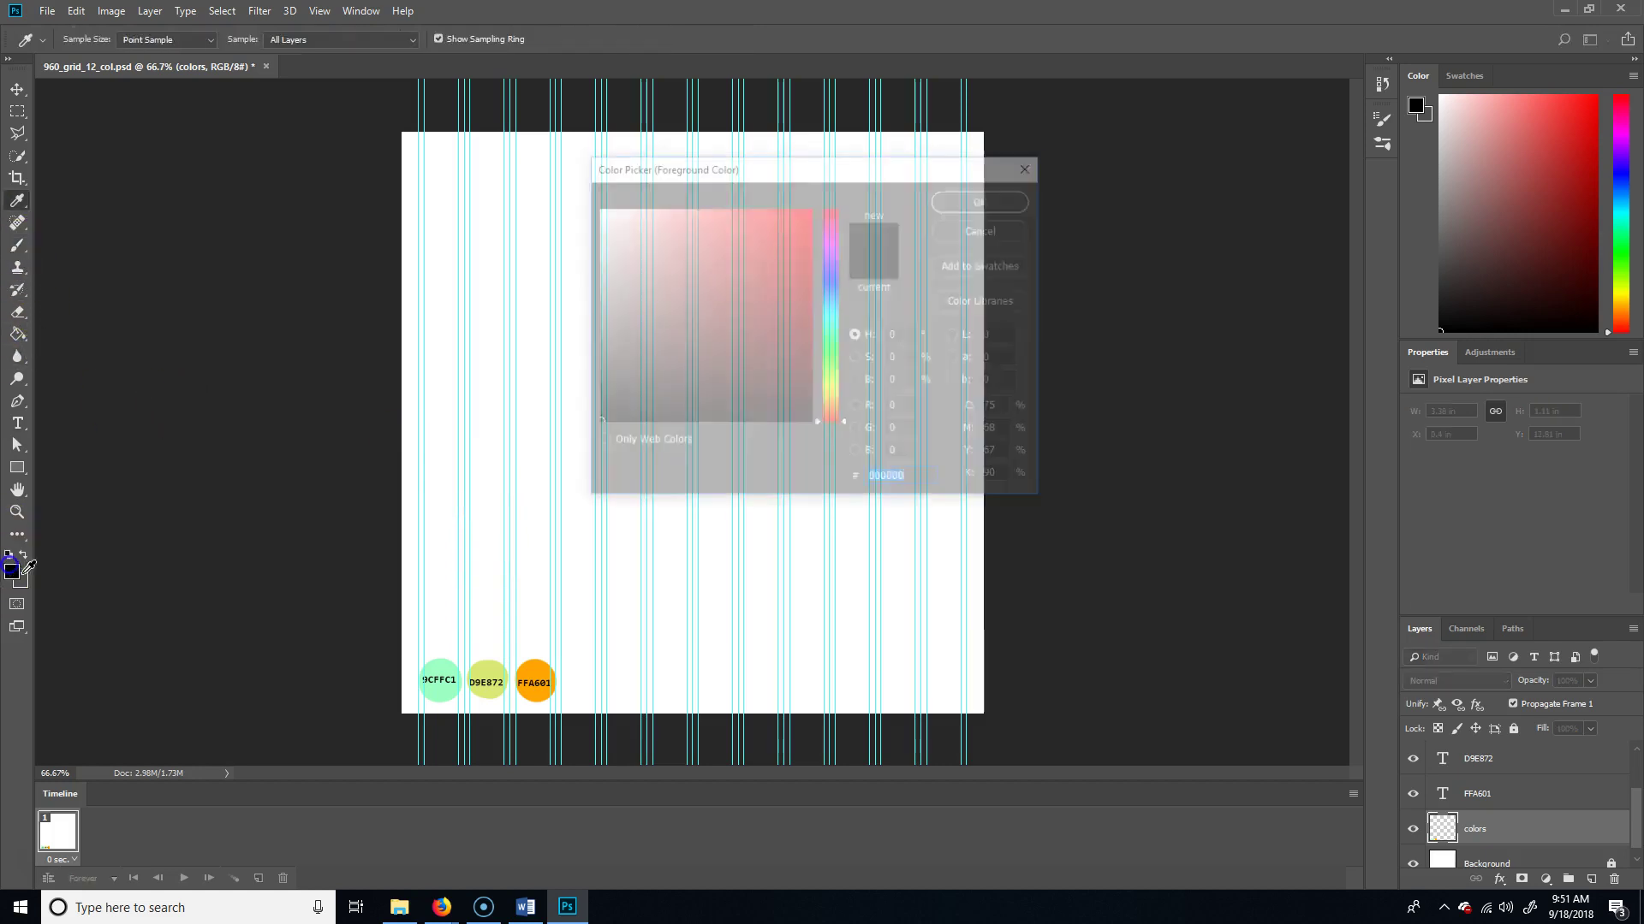
pyautogui.click(923, 480)
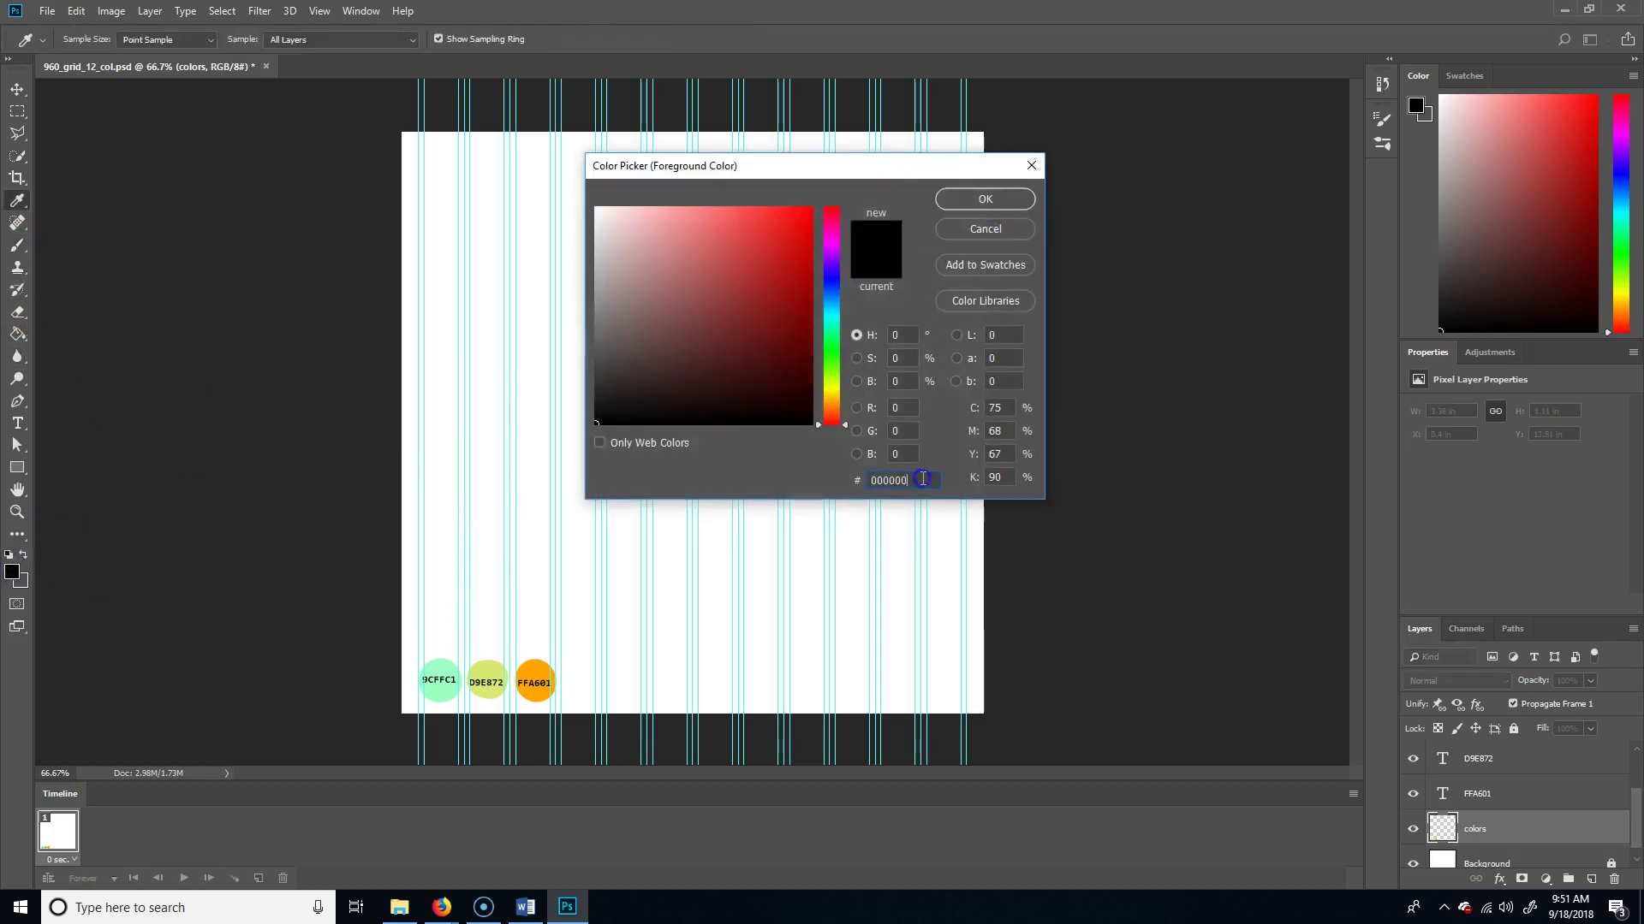
pyautogui.write('E84F4F')
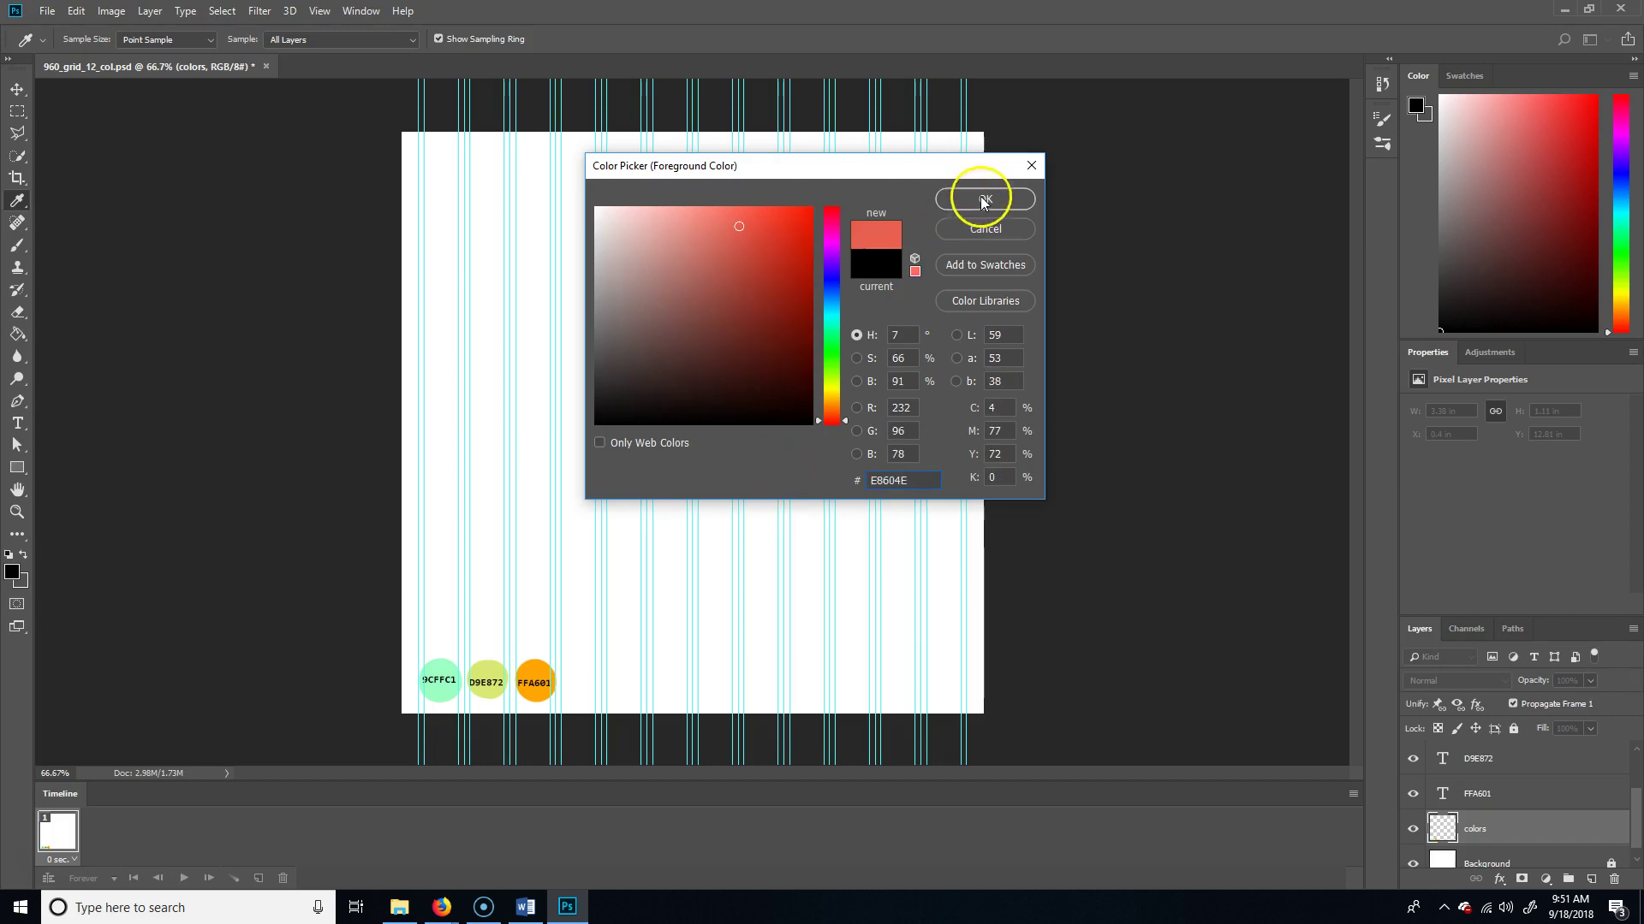
pyautogui.click(984, 196)
pyautogui.press('b')
pyautogui.click(579, 680)
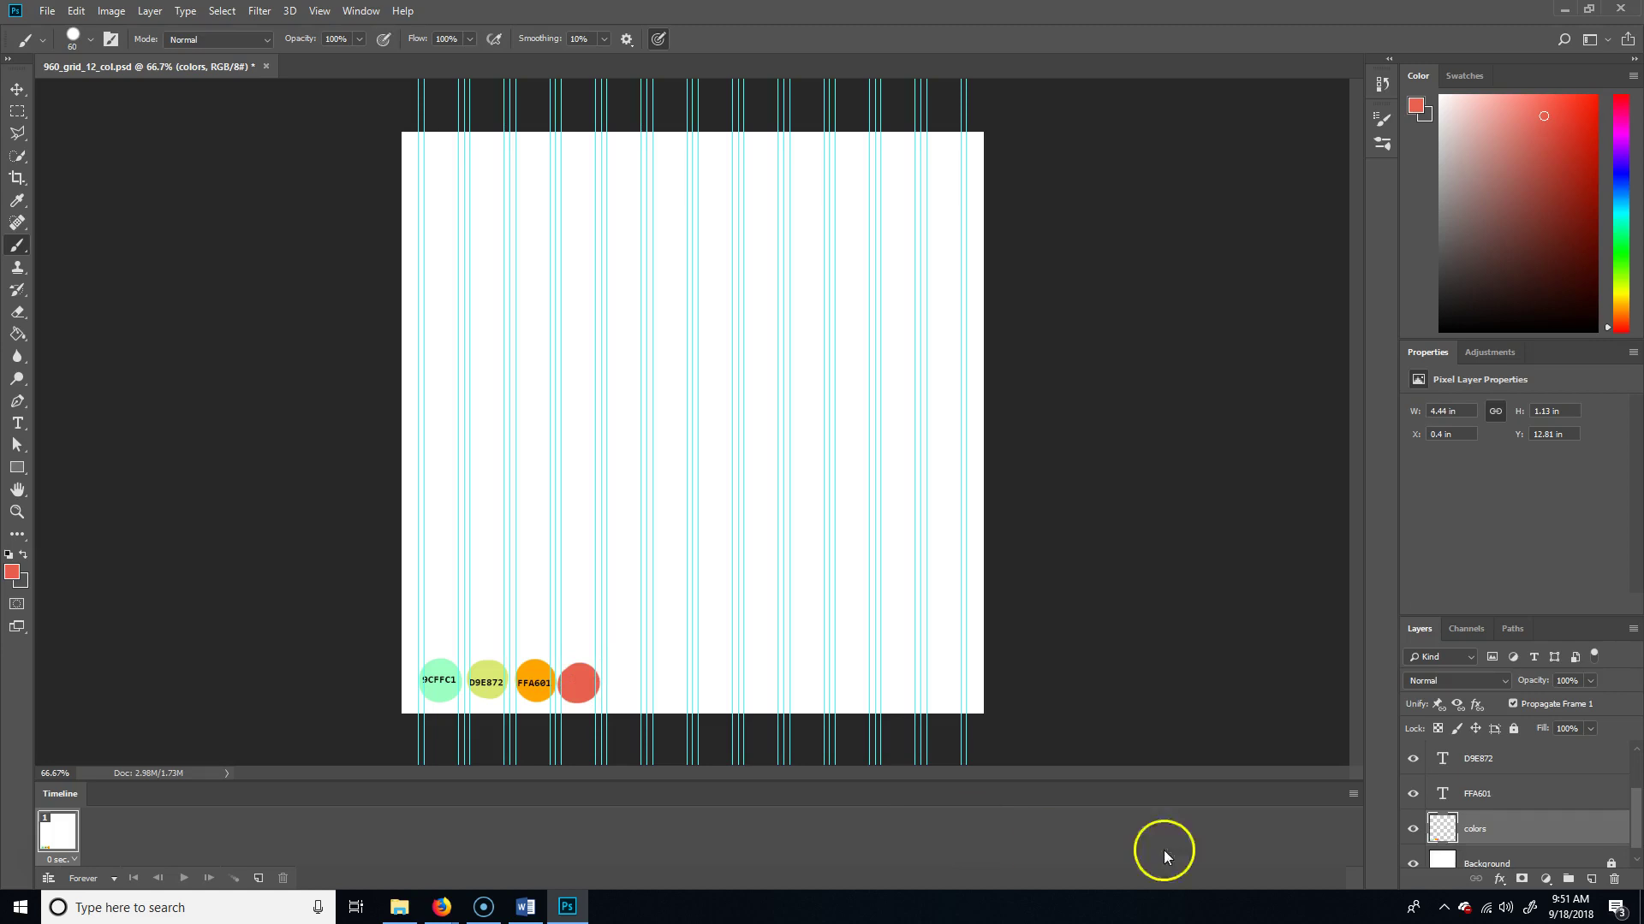
# Set the text color to black, add the label E8604E on the red dot, and finish the text edit
pyautogui.click(18, 424)
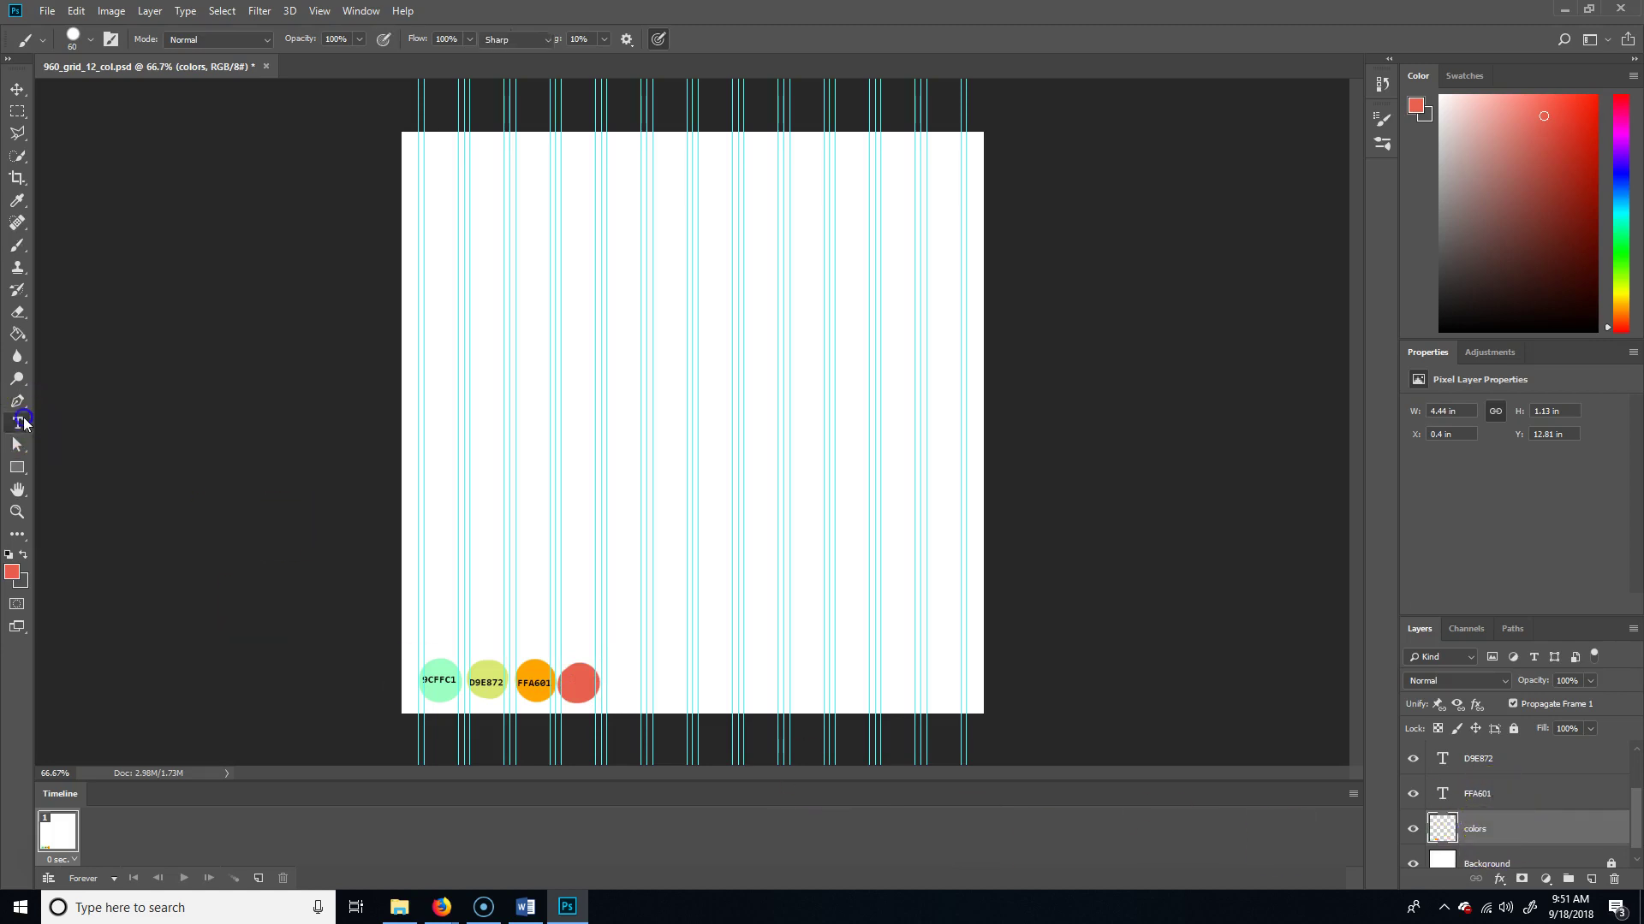
pyautogui.click(664, 42)
pyautogui.moveTo(705, 304); pyautogui.dragTo(567, 454)
pyautogui.click(987, 198)
pyautogui.click(578, 685)
pyautogui.write('E8604E')
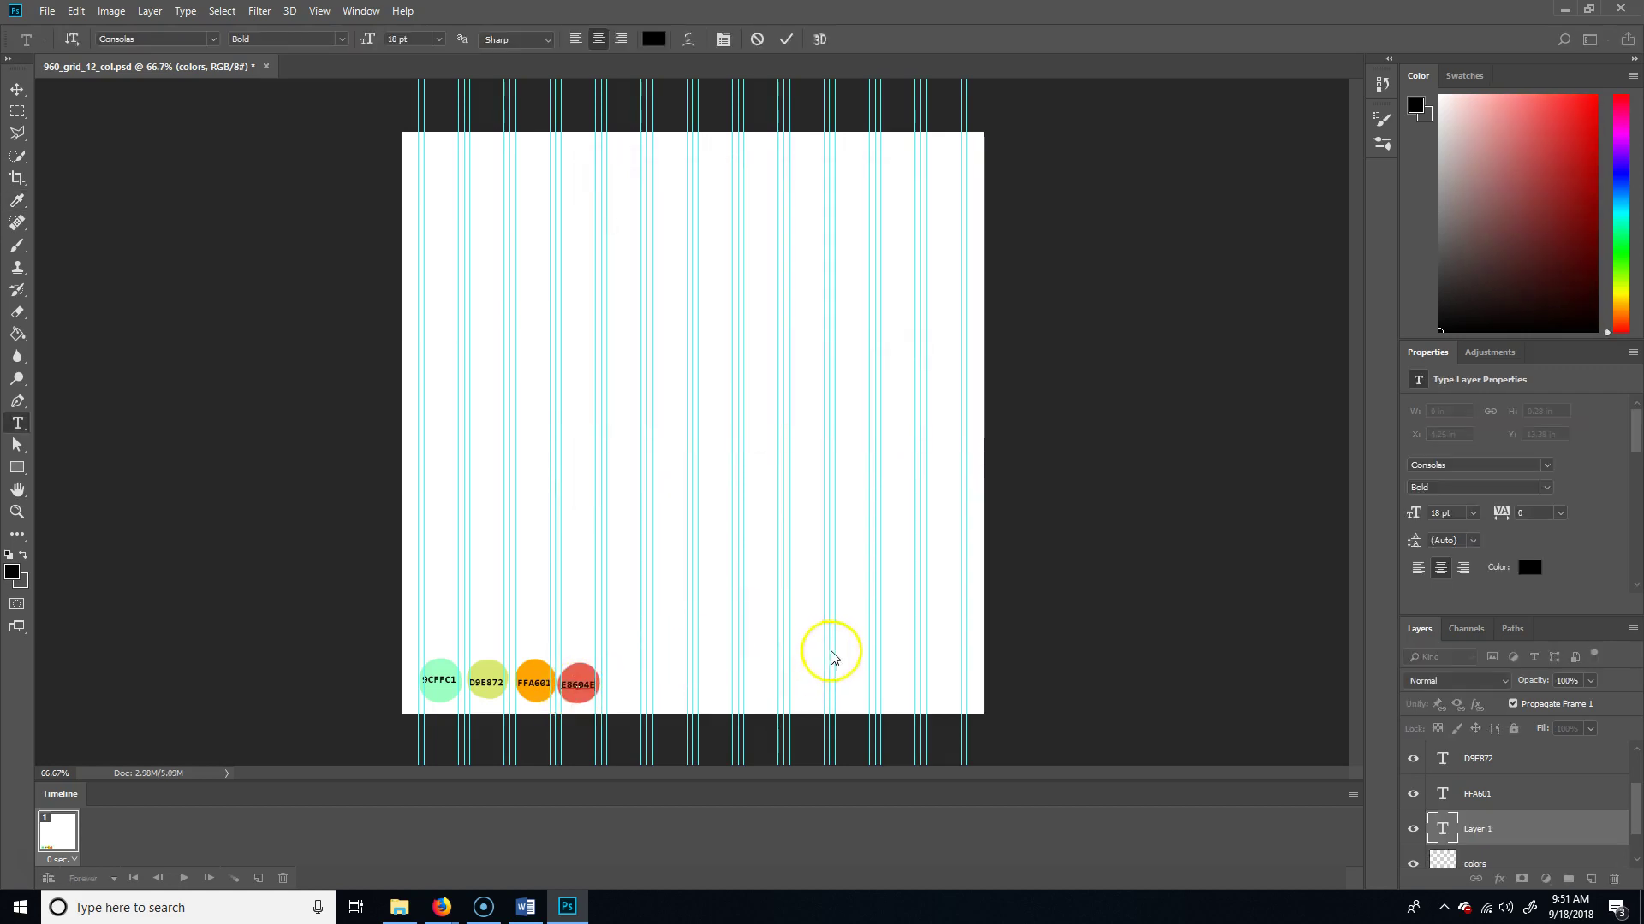
pyautogui.click(16, 89)
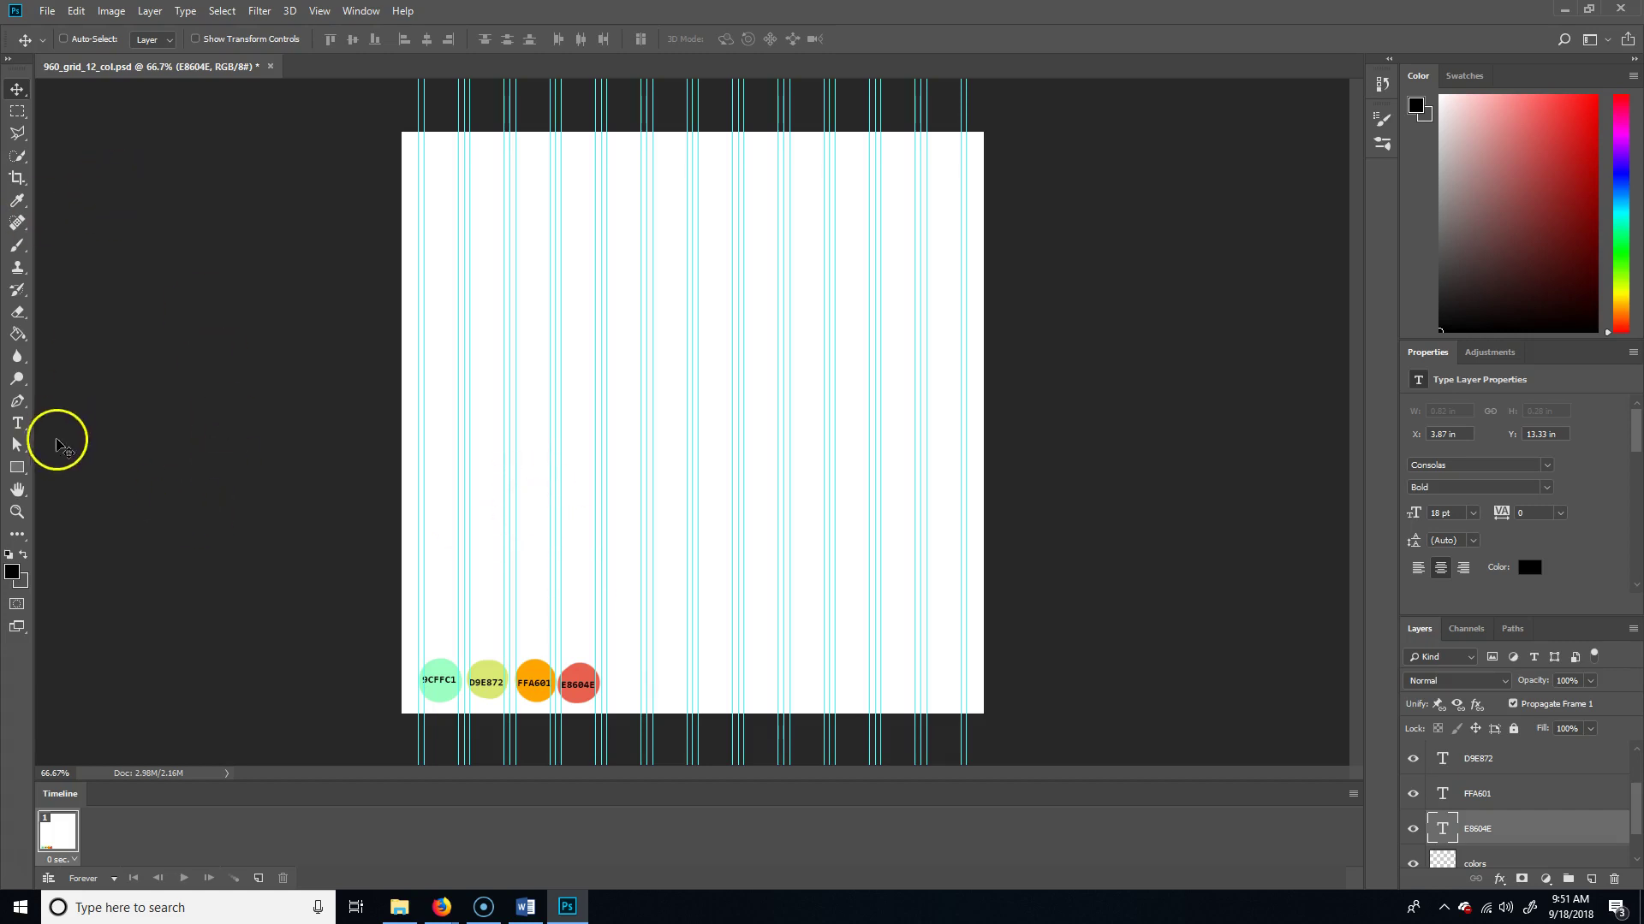
# Browse the available fonts and apply Tw Cen MT to the E8604E label
pyautogui.click(18, 422)
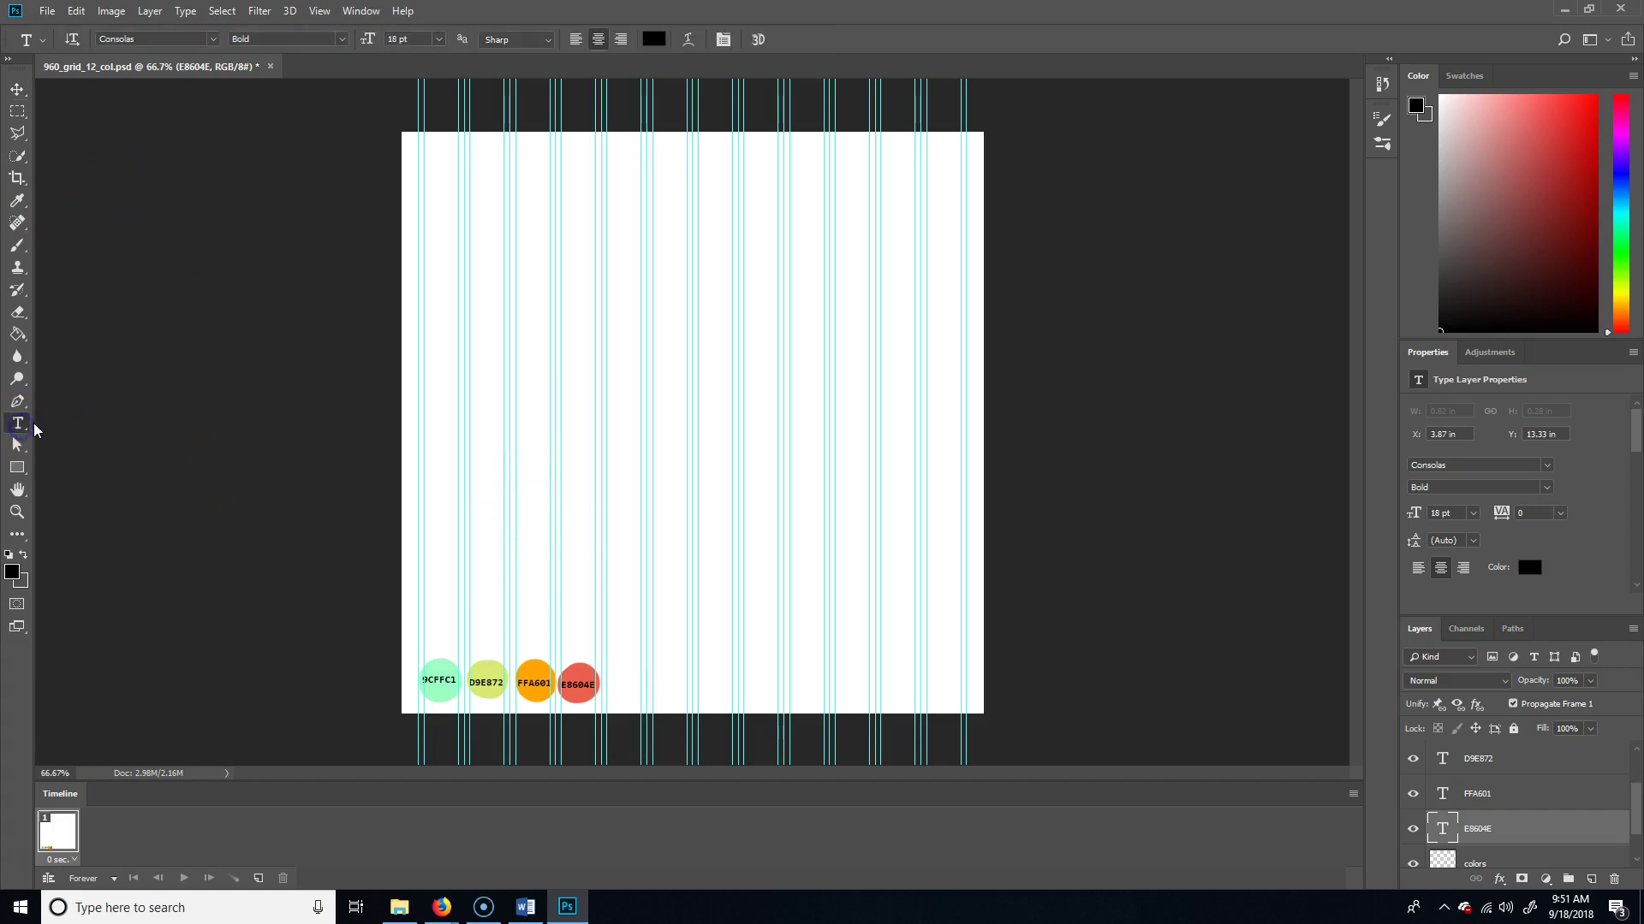
pyautogui.click(212, 38)
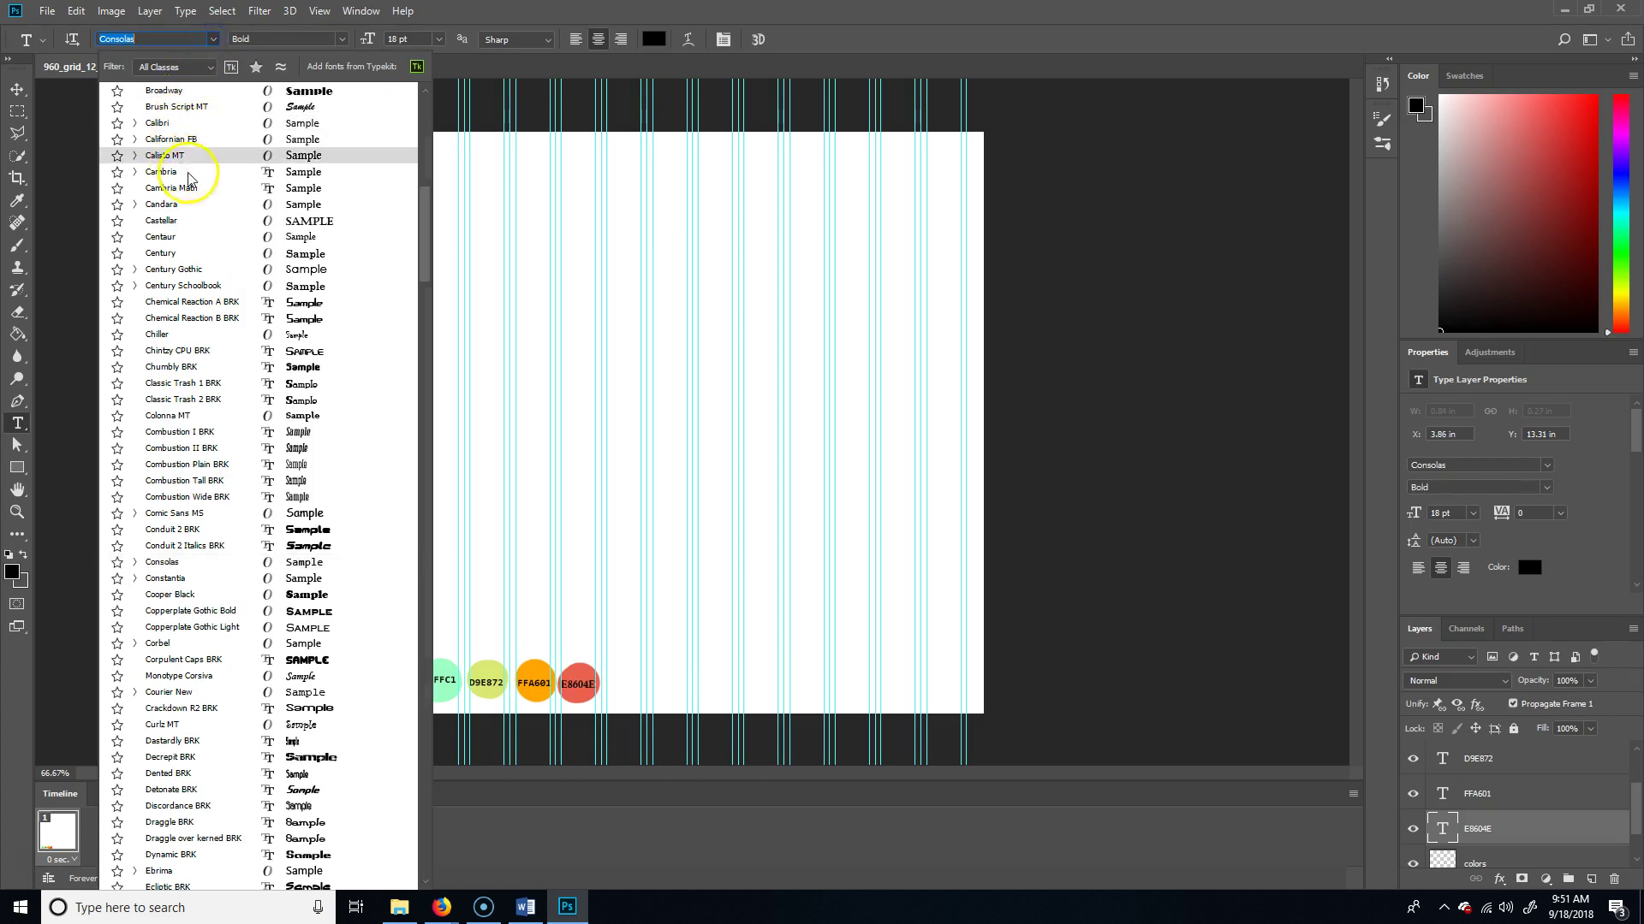
pyautogui.press('Escape')
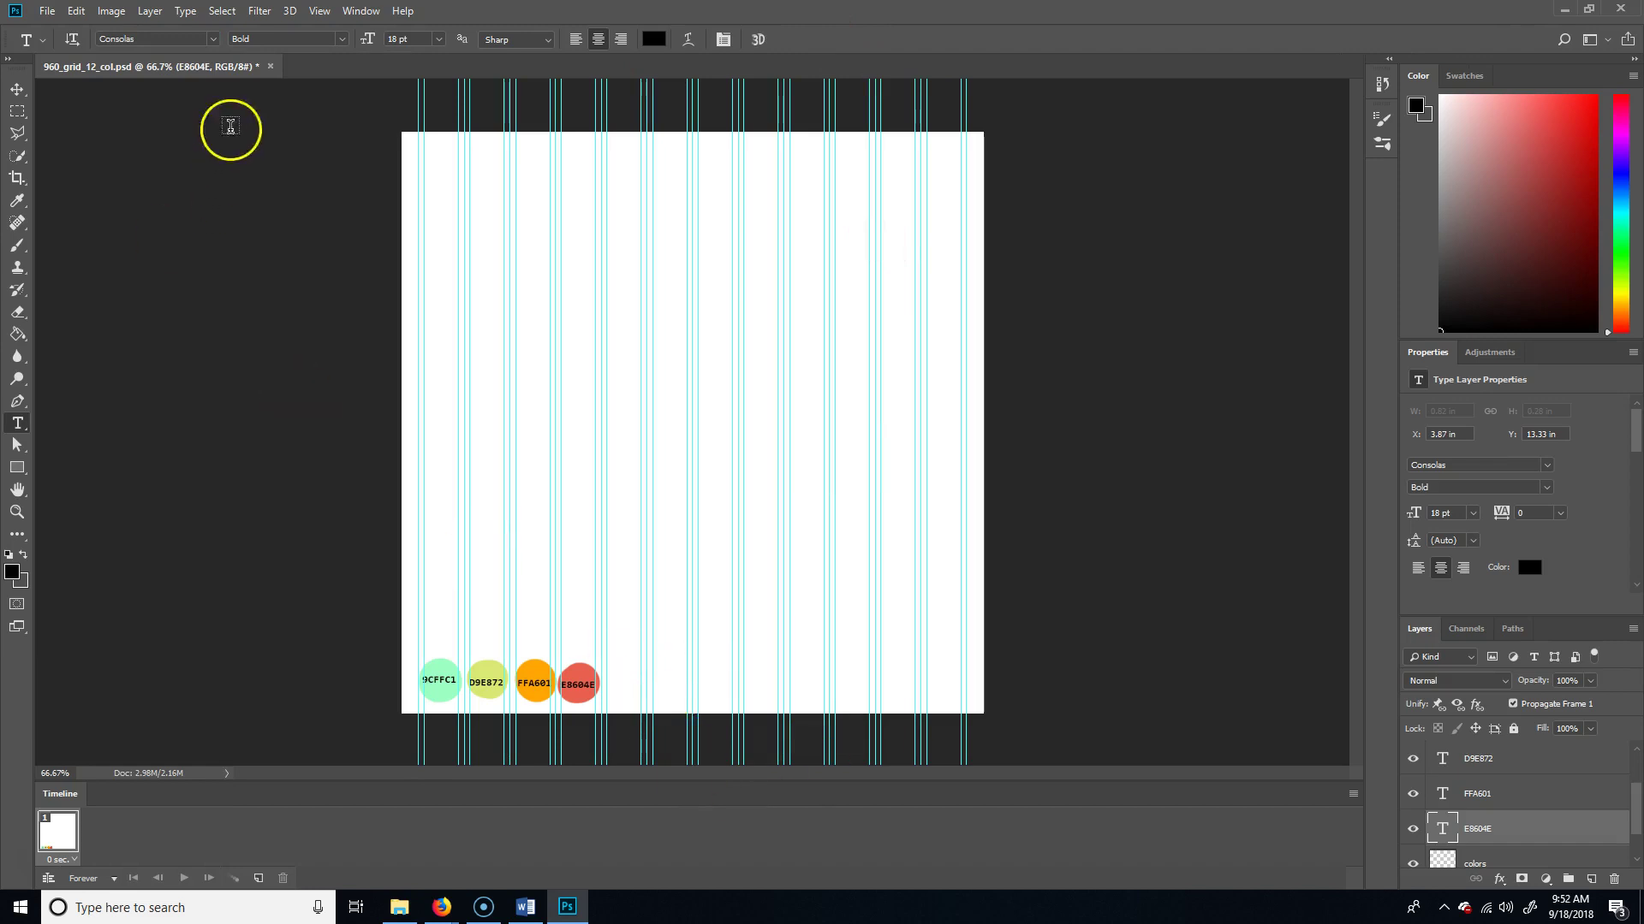
pyautogui.click(212, 38)
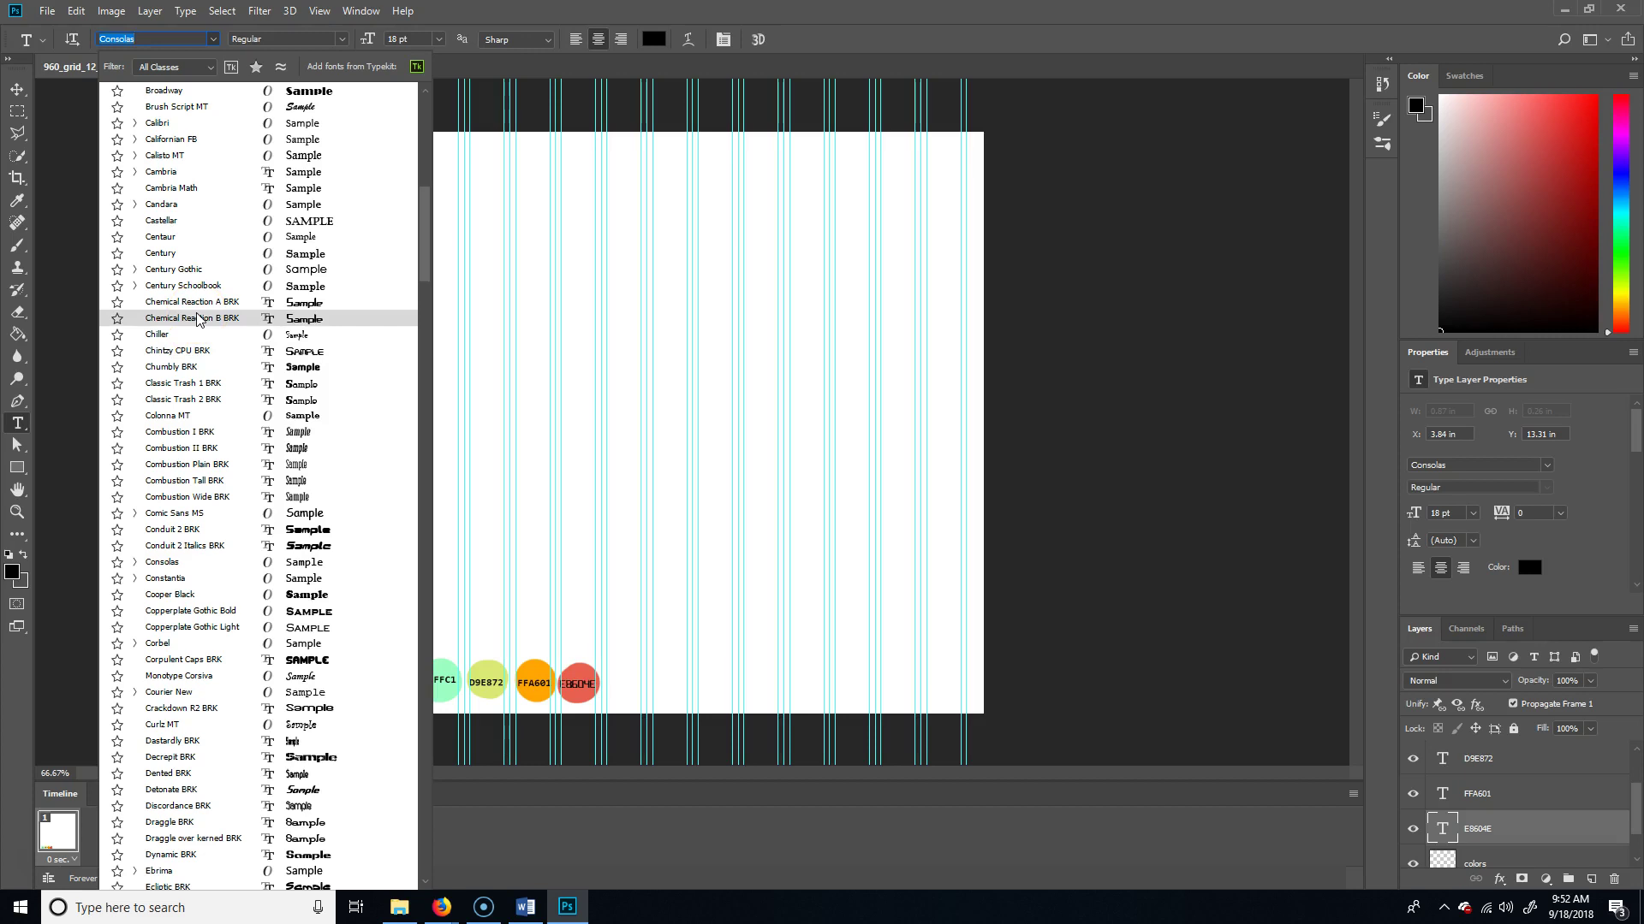
pyautogui.scroll(-10, 198, 352)
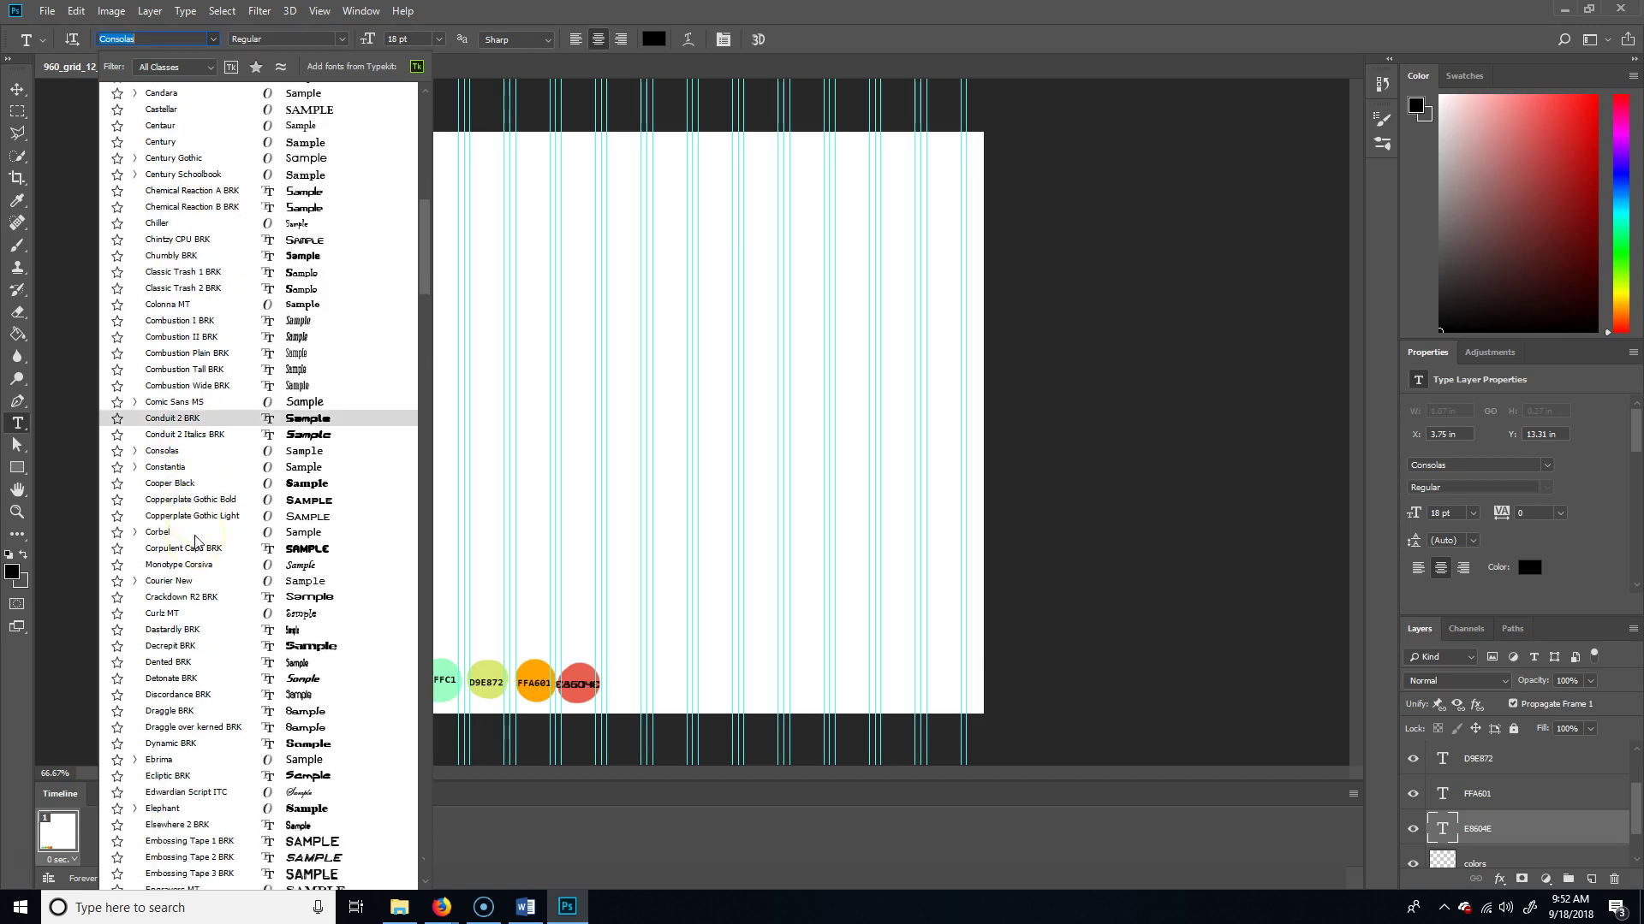
pyautogui.scroll(-18, 196, 537)
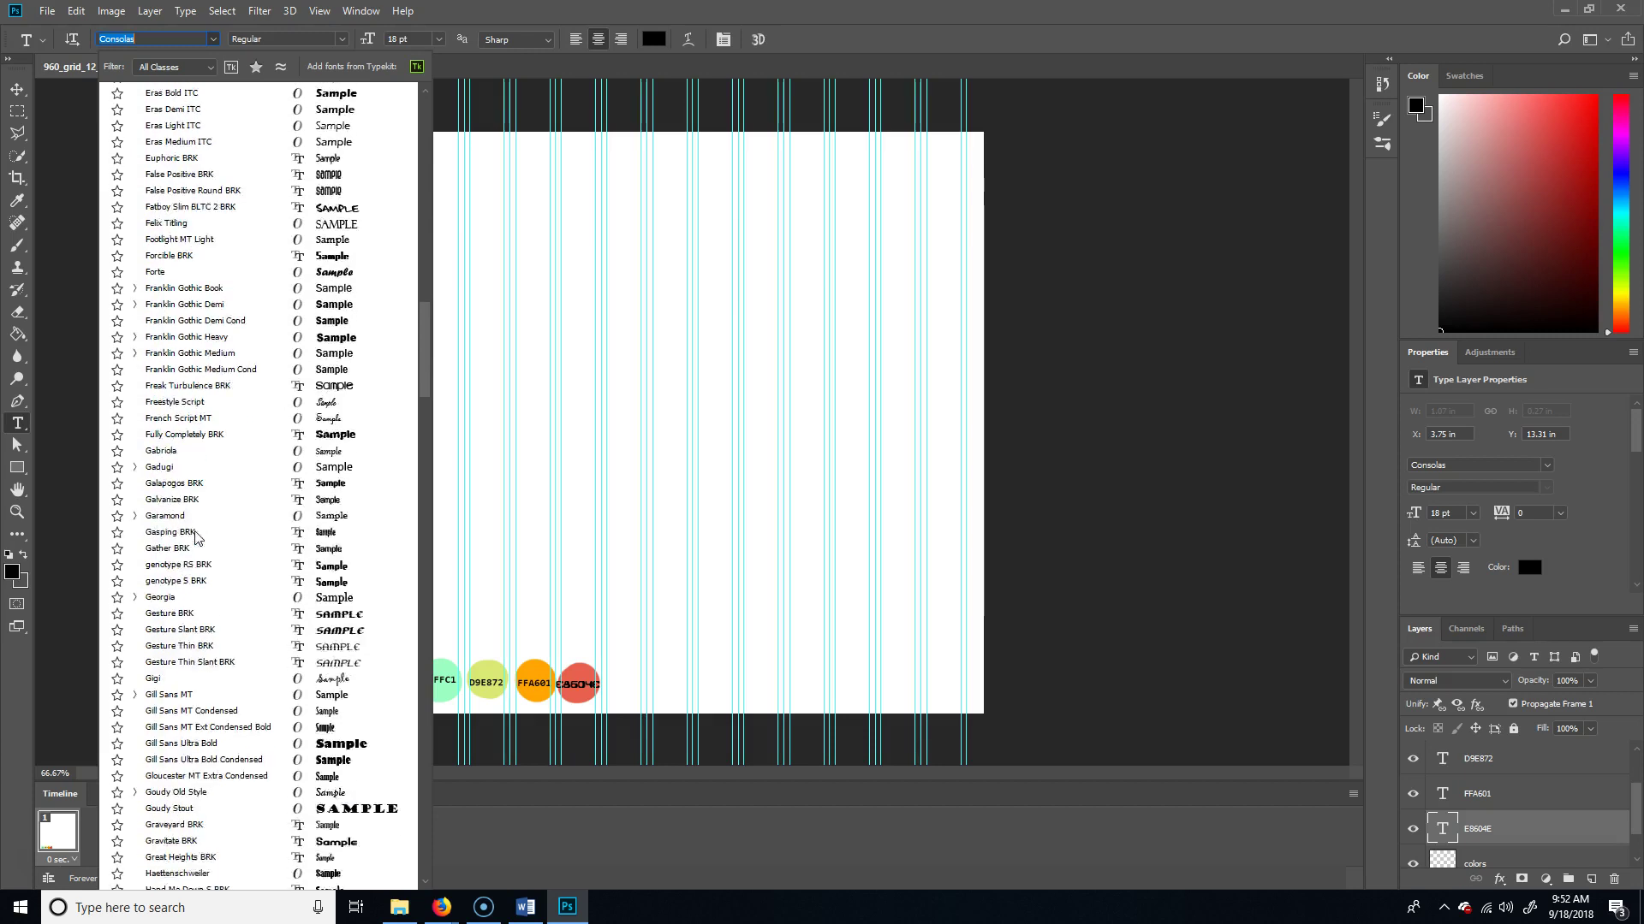
pyautogui.scroll(-17, 196, 537)
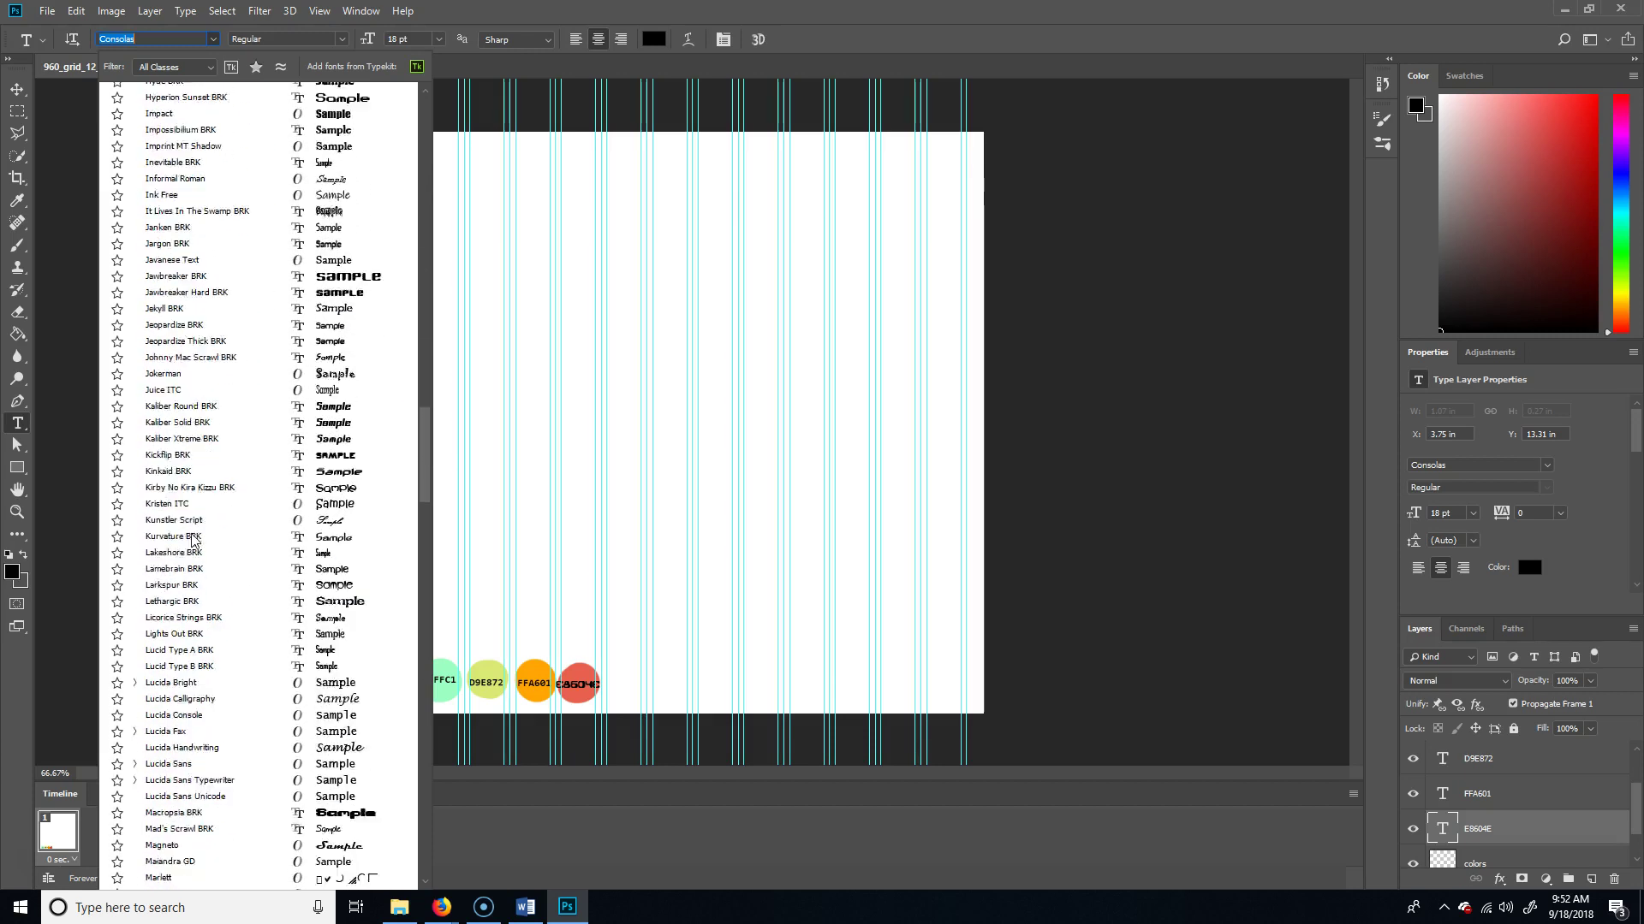
pyautogui.scroll(-18, 193, 541)
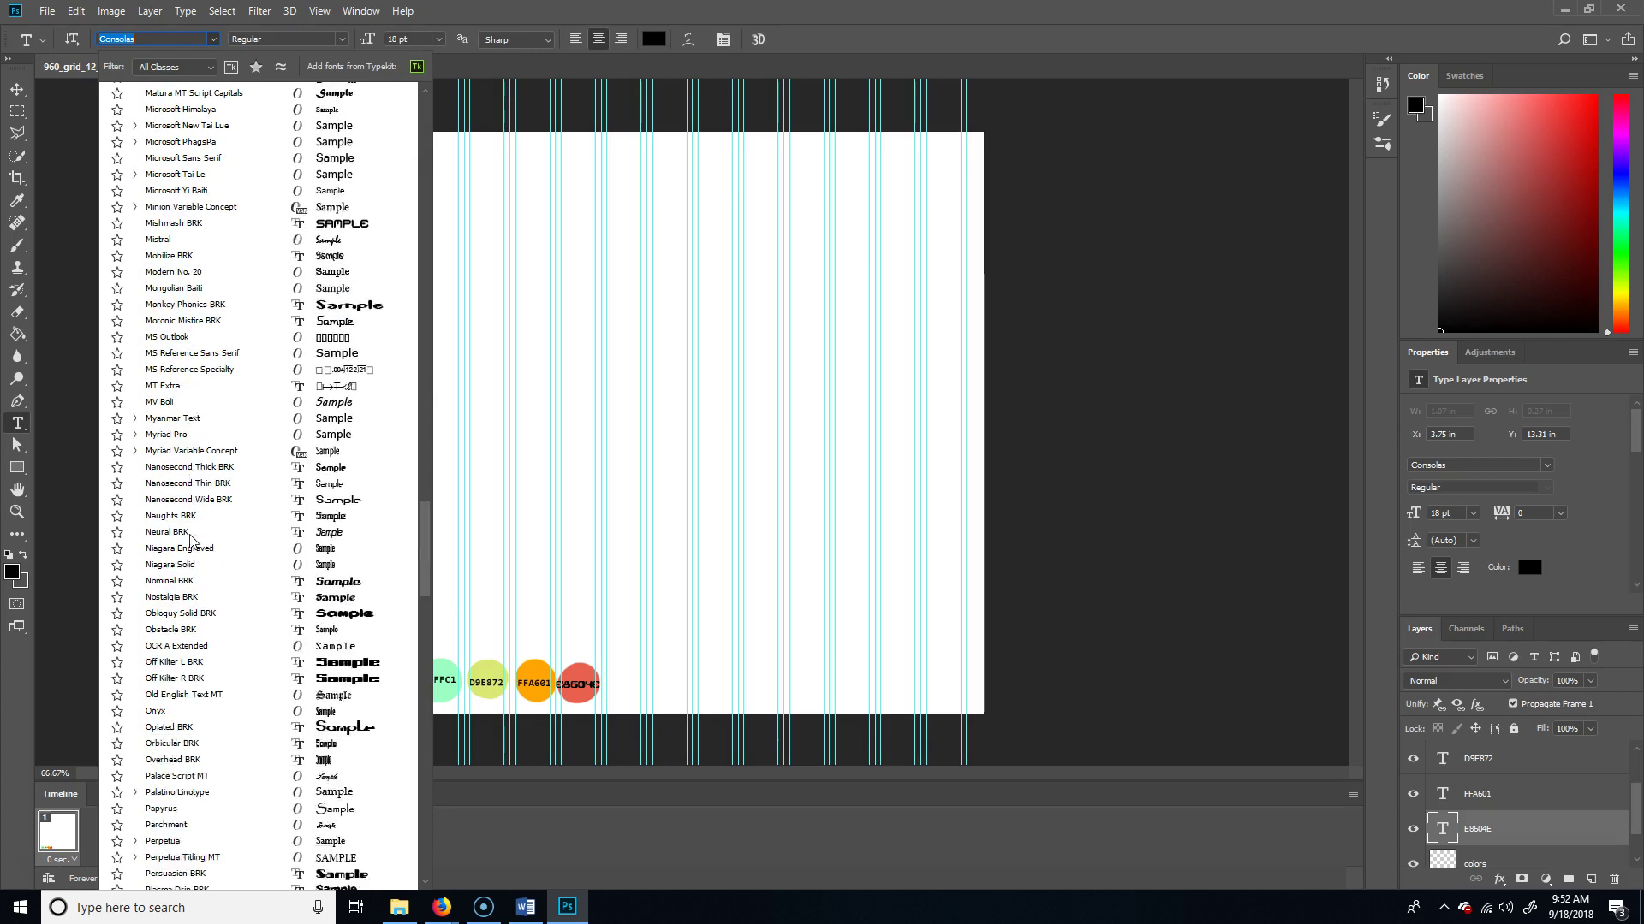
pyautogui.scroll(-18, 243, 451)
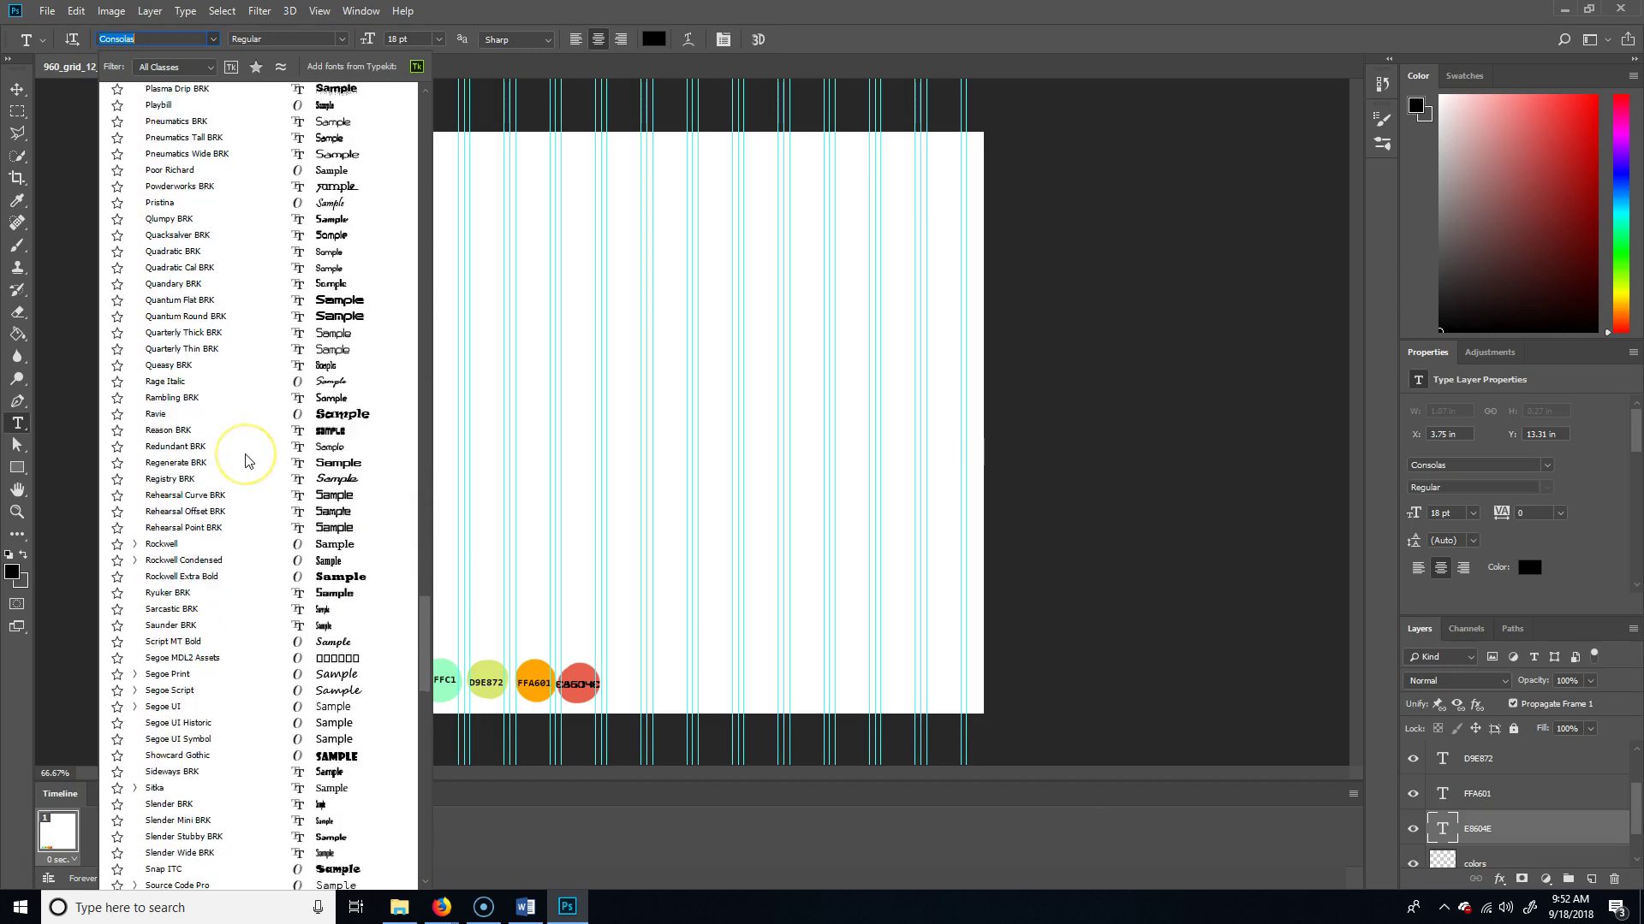
pyautogui.scroll(-18, 246, 460)
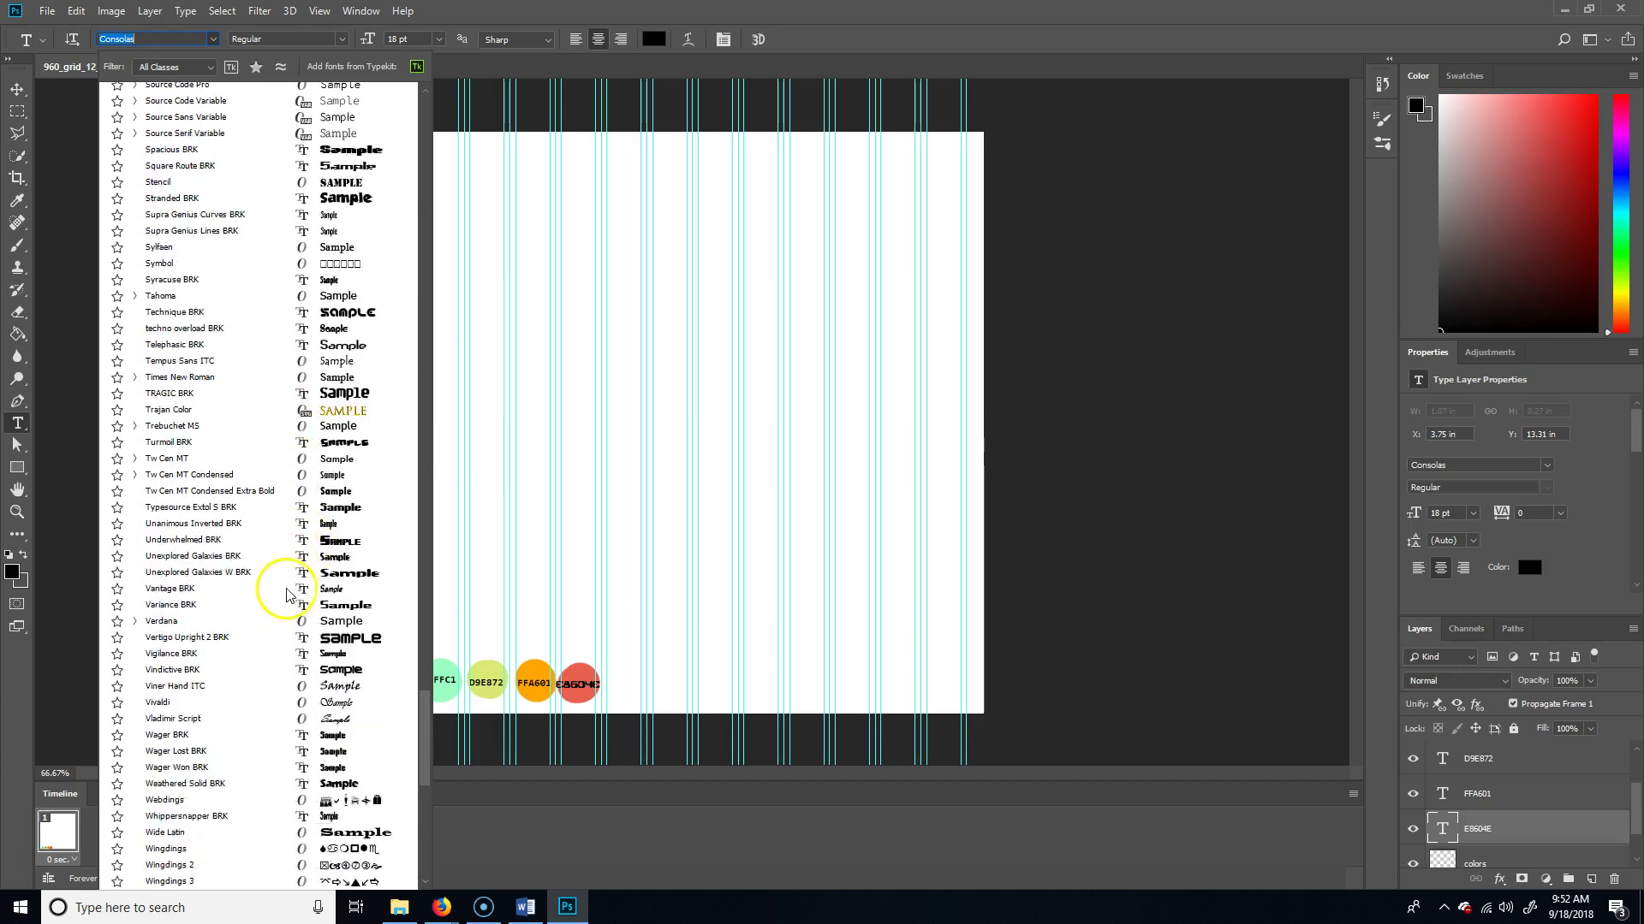
pyautogui.scroll(-8, 360, 668)
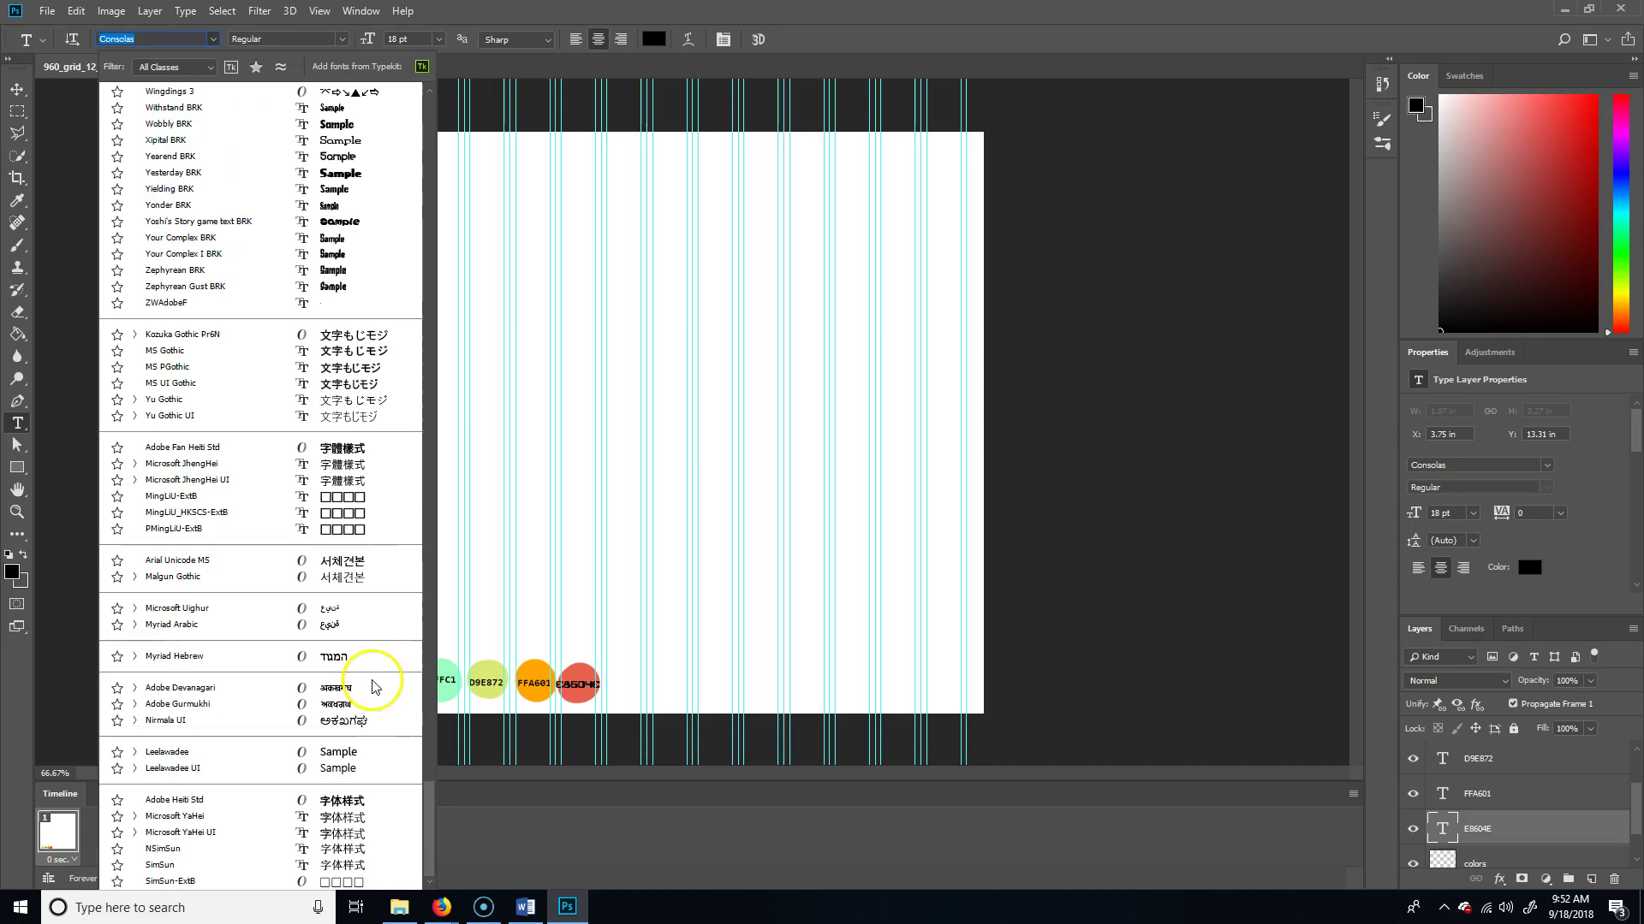
pyautogui.moveTo(428, 830); pyautogui.dragTo(434, 738)
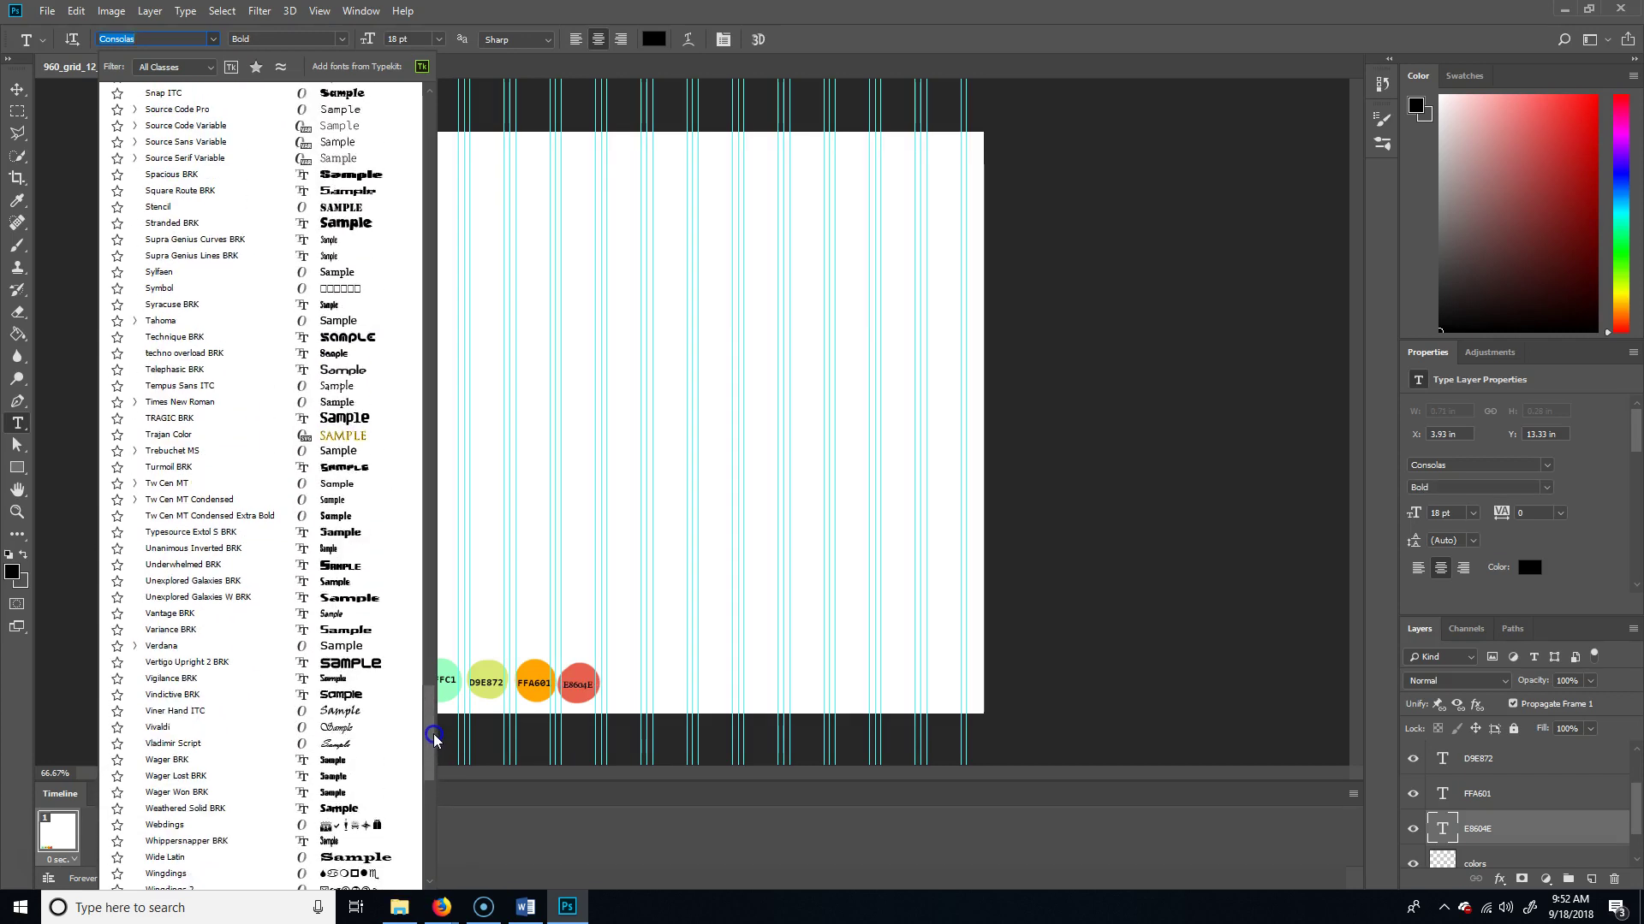
pyautogui.click(202, 485)
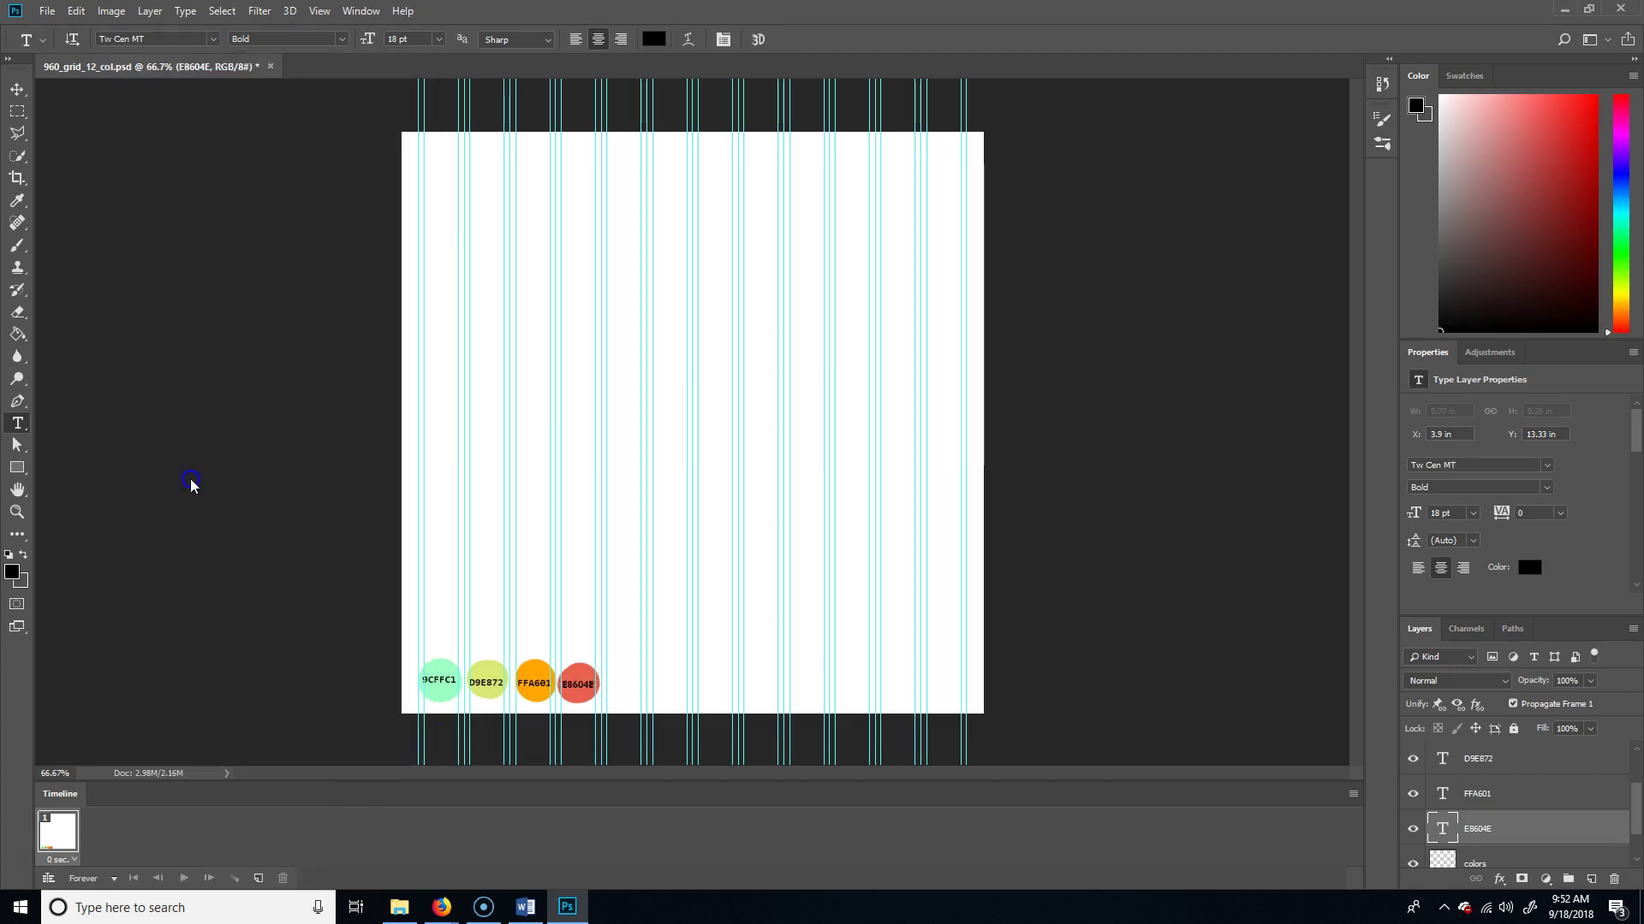
pyautogui.click(438, 39)
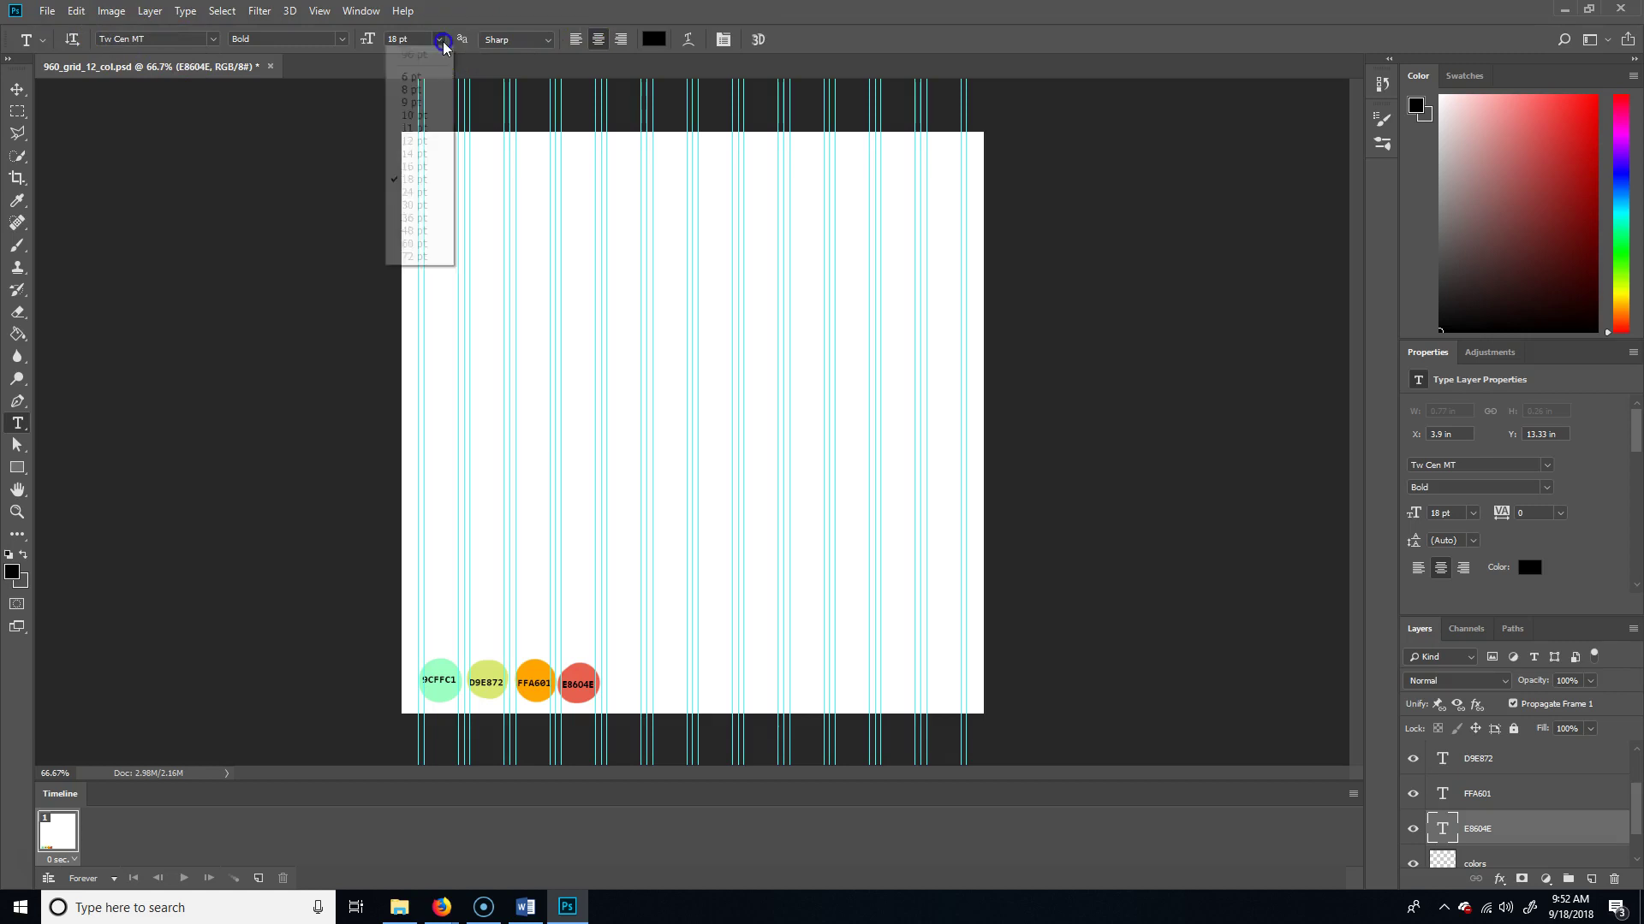
pyautogui.click(414, 217)
pyautogui.hotkey('ctrl', 'z')
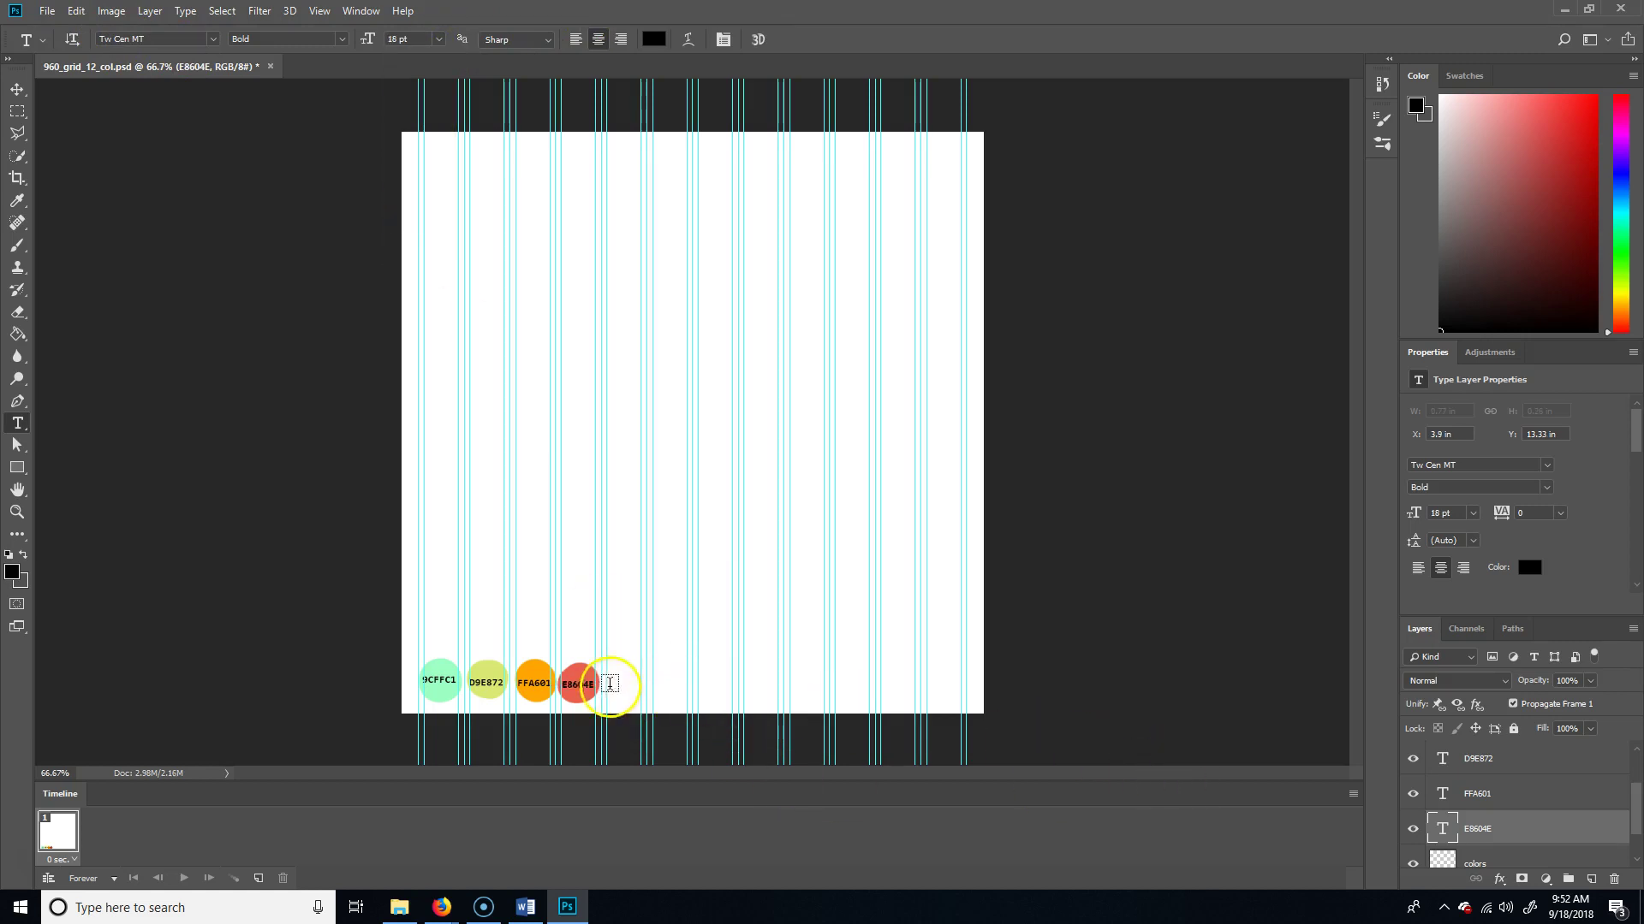
# On a new layer, add left-aligned 36 pt text reading Tw Cen MT beside the red dot and finish the text edit
pyautogui.click(1591, 879)
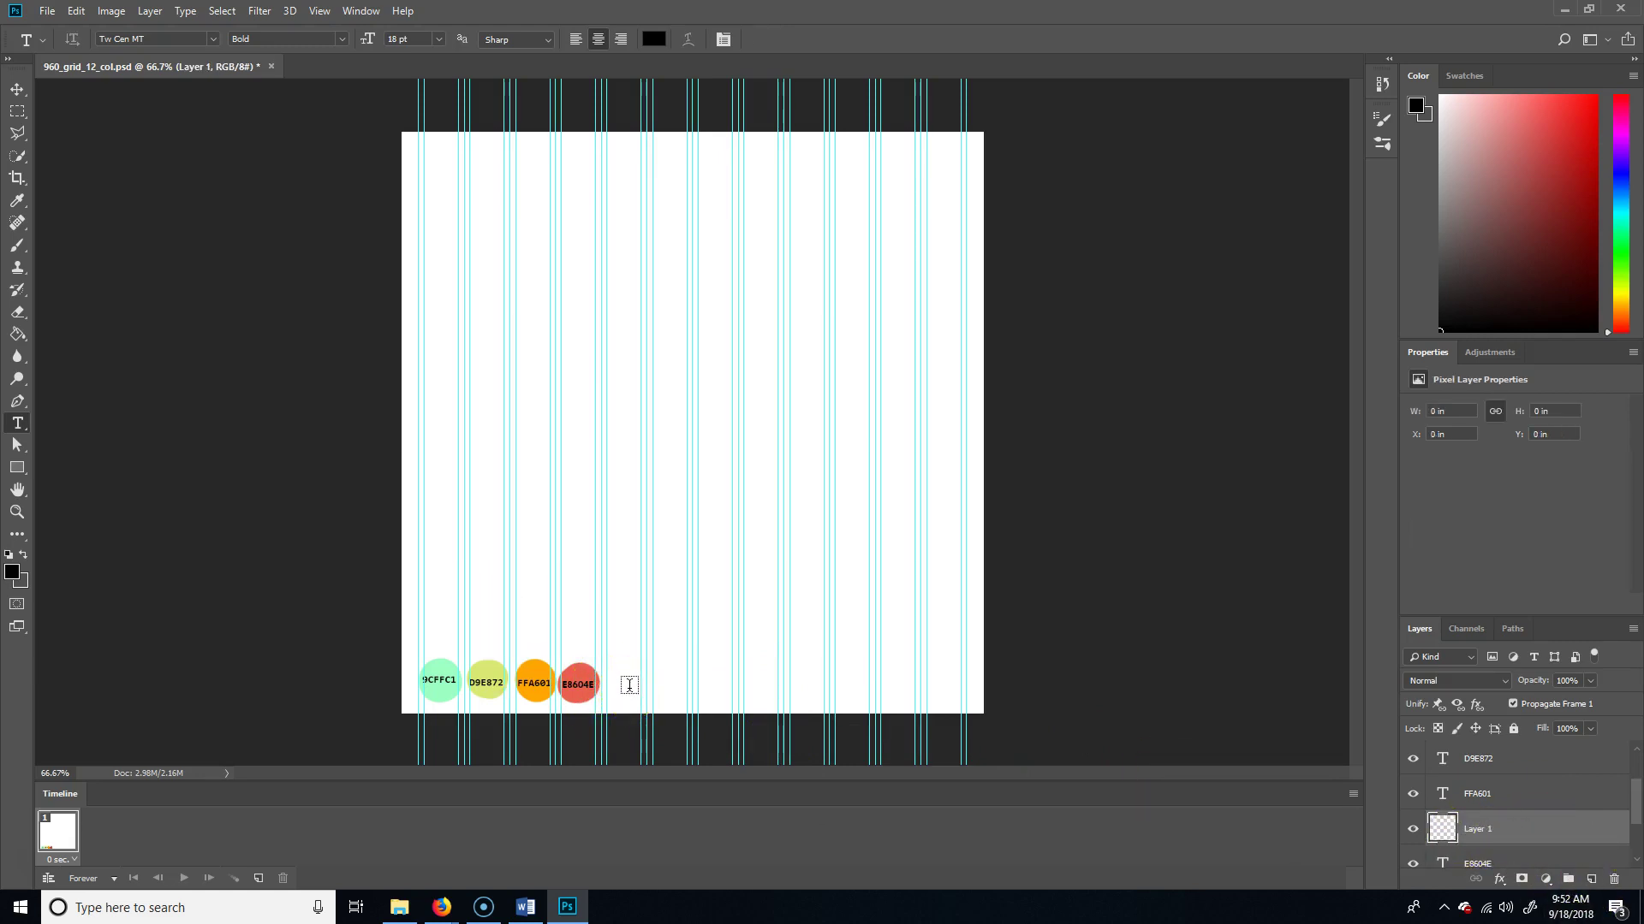
pyautogui.click(437, 39)
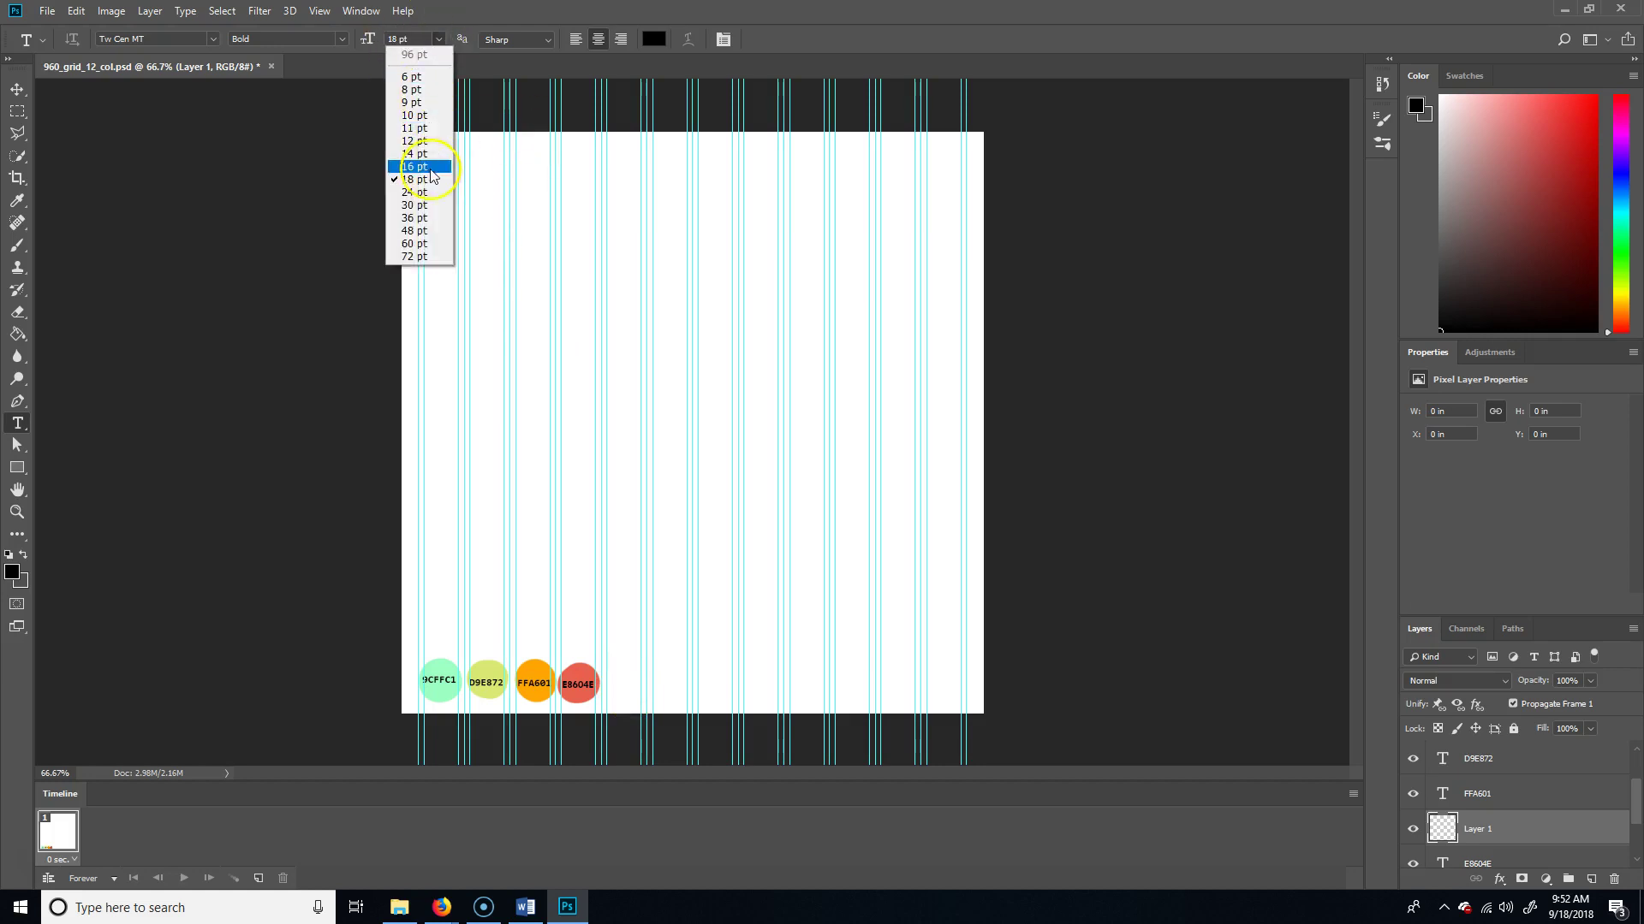
pyautogui.click(421, 218)
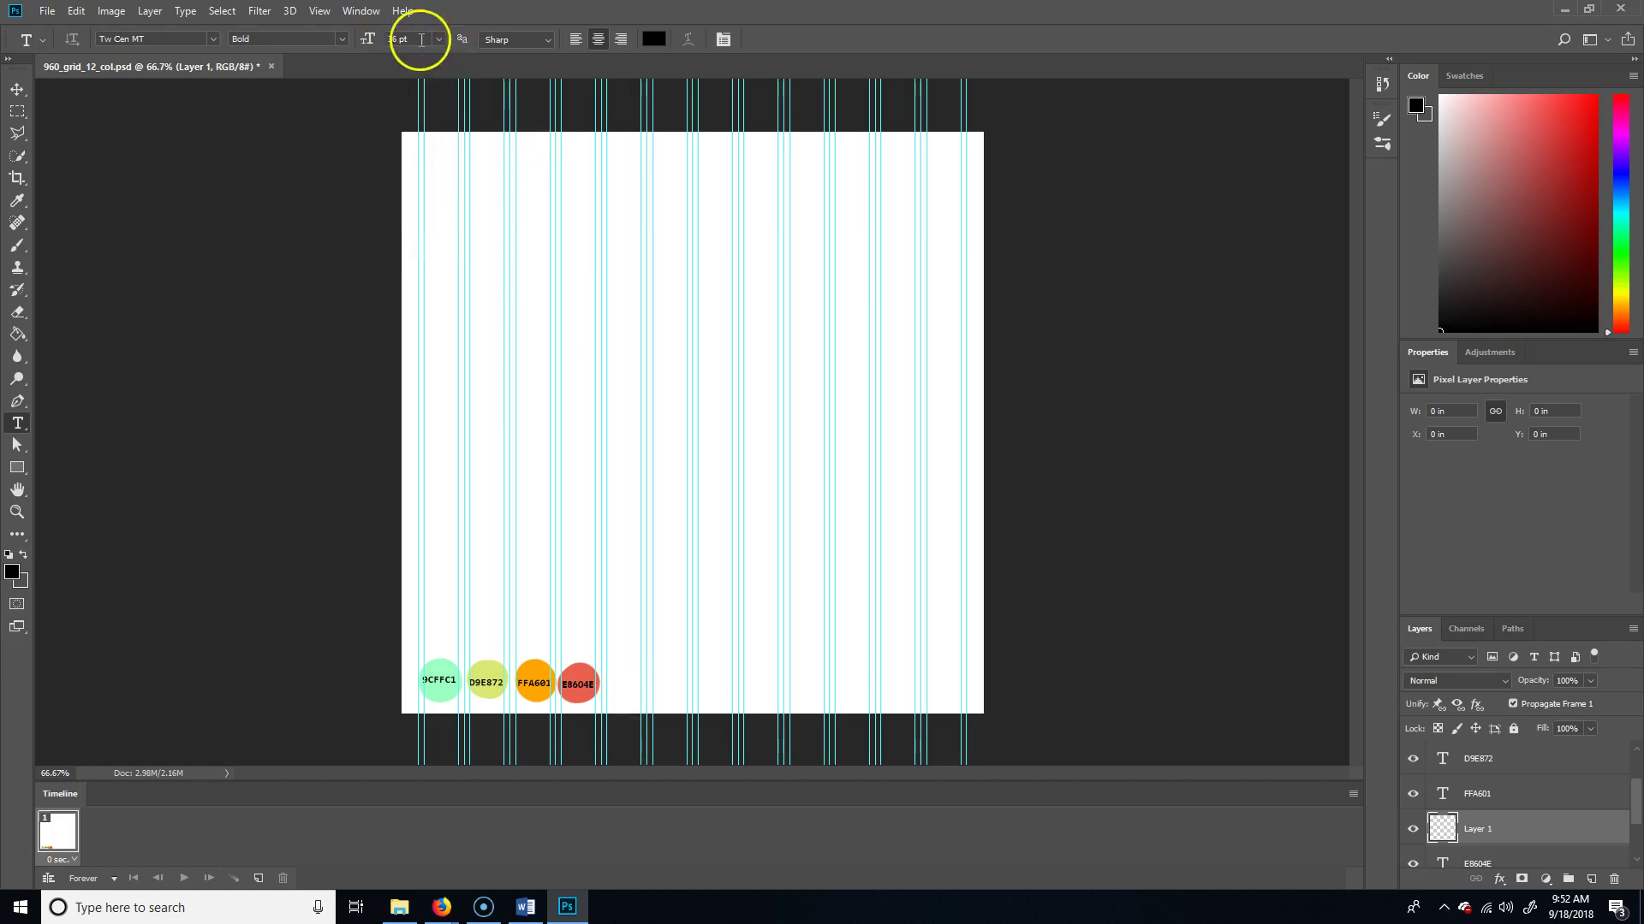
pyautogui.click(625, 683)
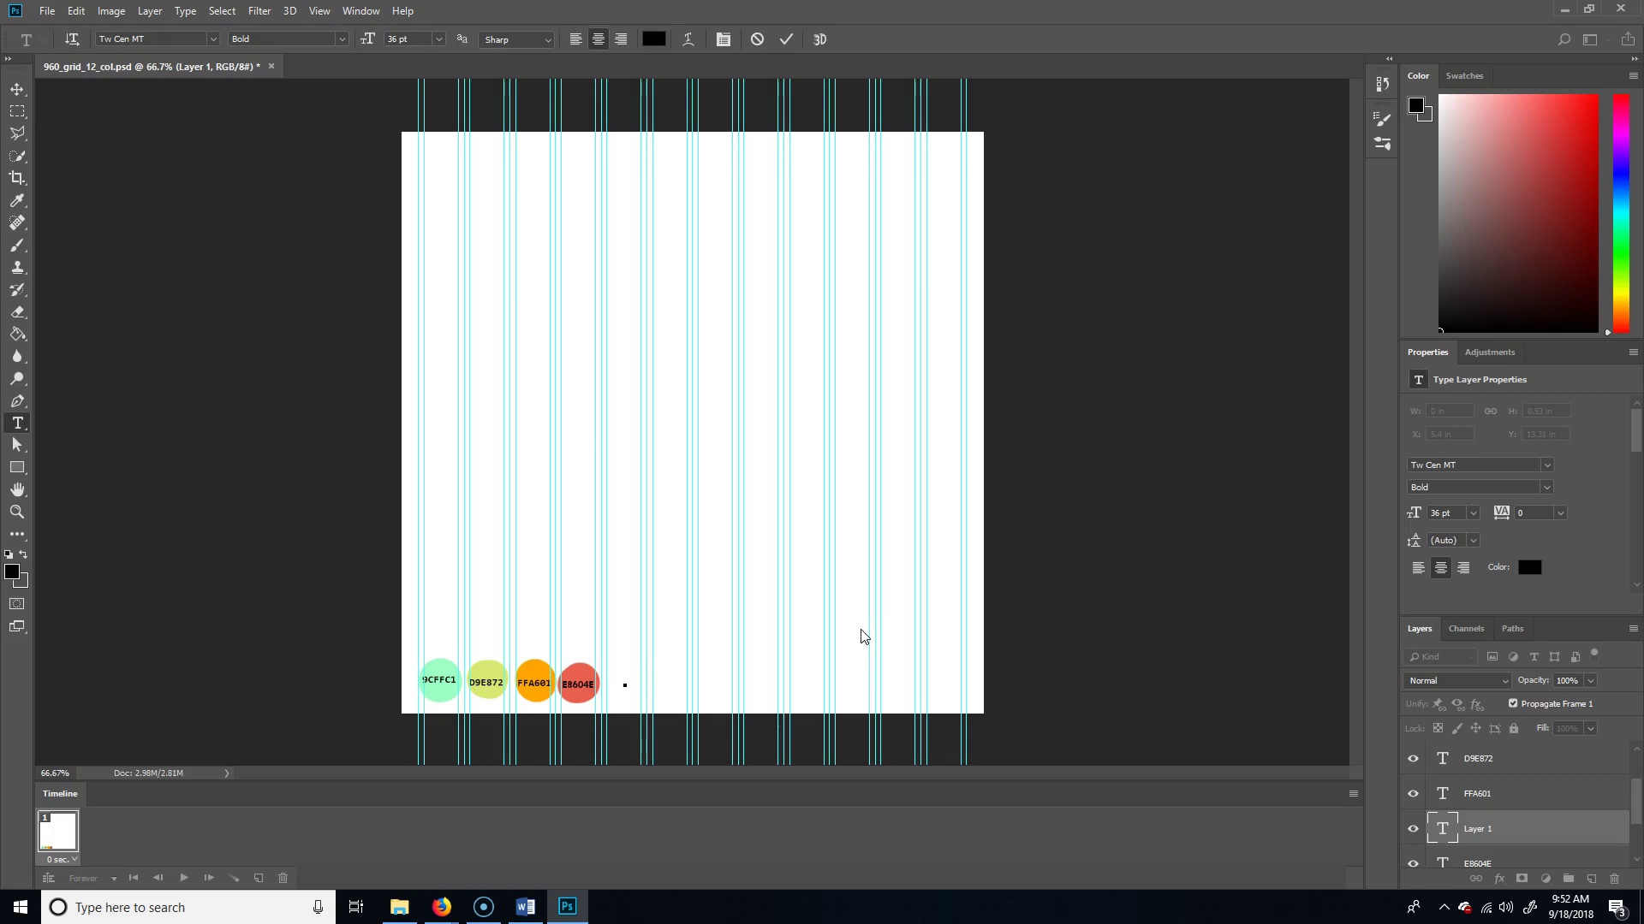
pyautogui.click(576, 40)
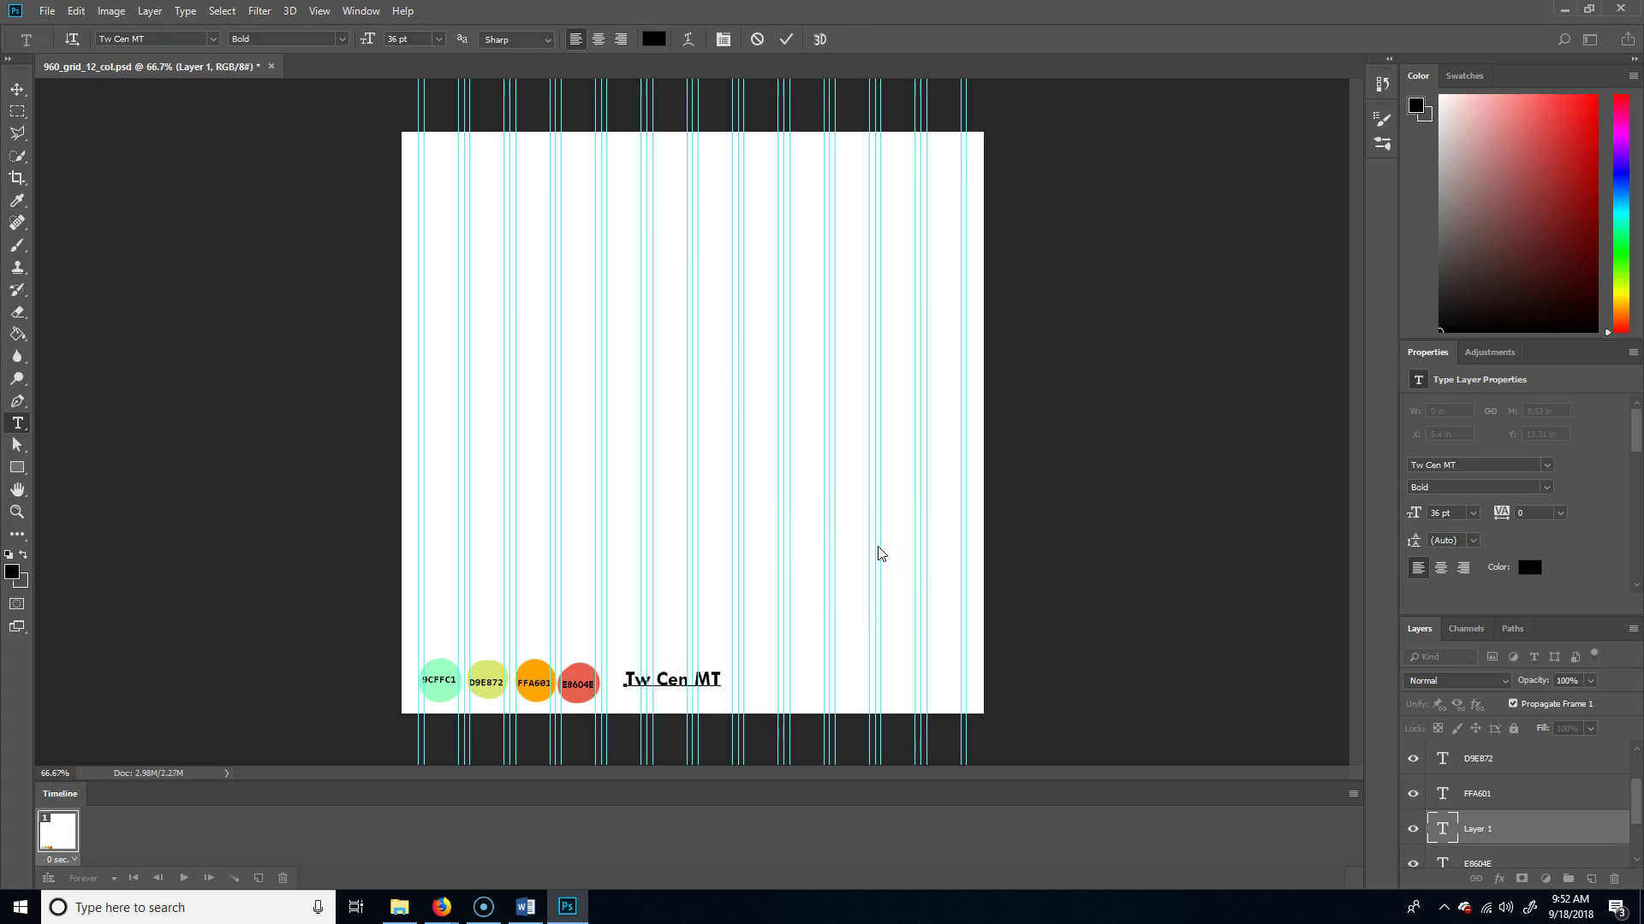
pyautogui.click(668, 673)
pyautogui.click(10, 96)
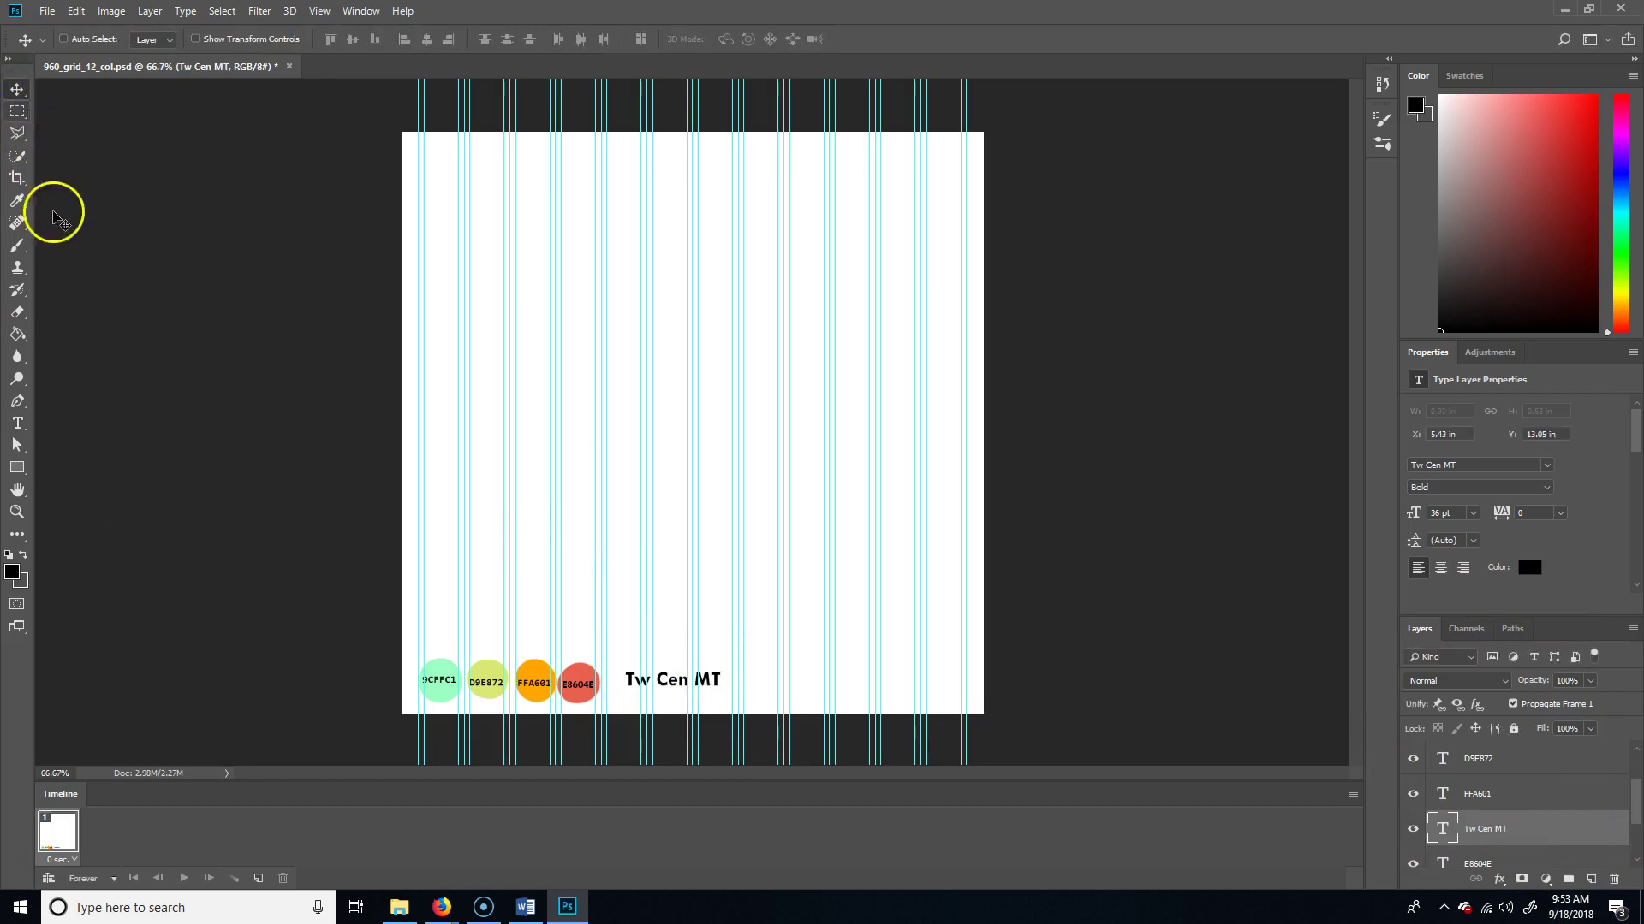
pyautogui.click(17, 421)
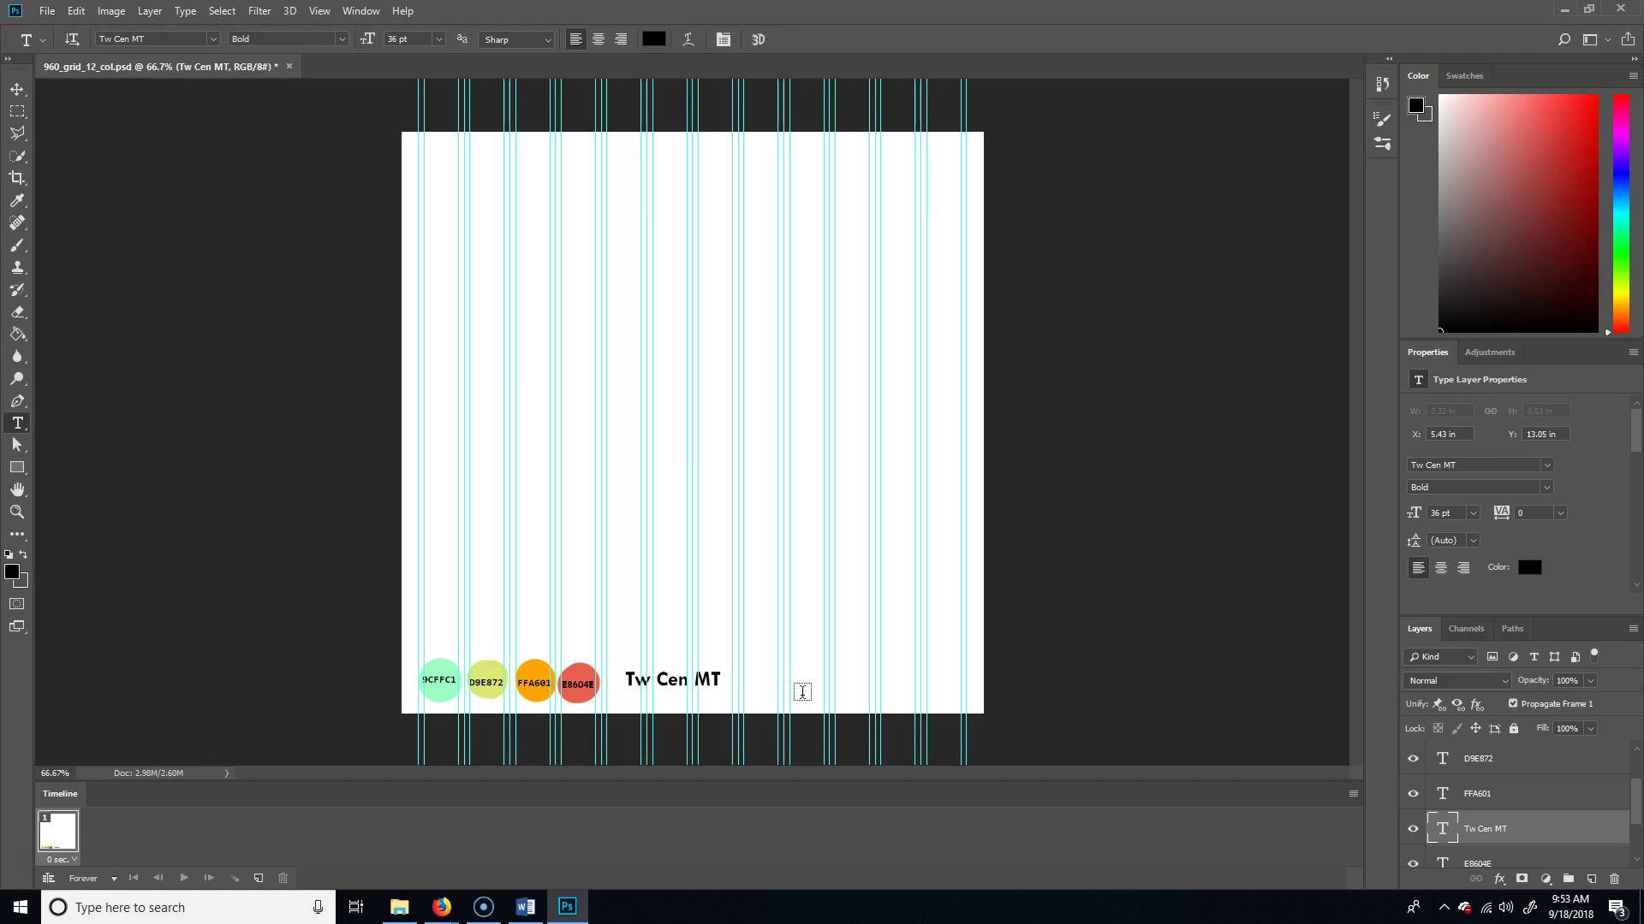
pyautogui.click(212, 39)
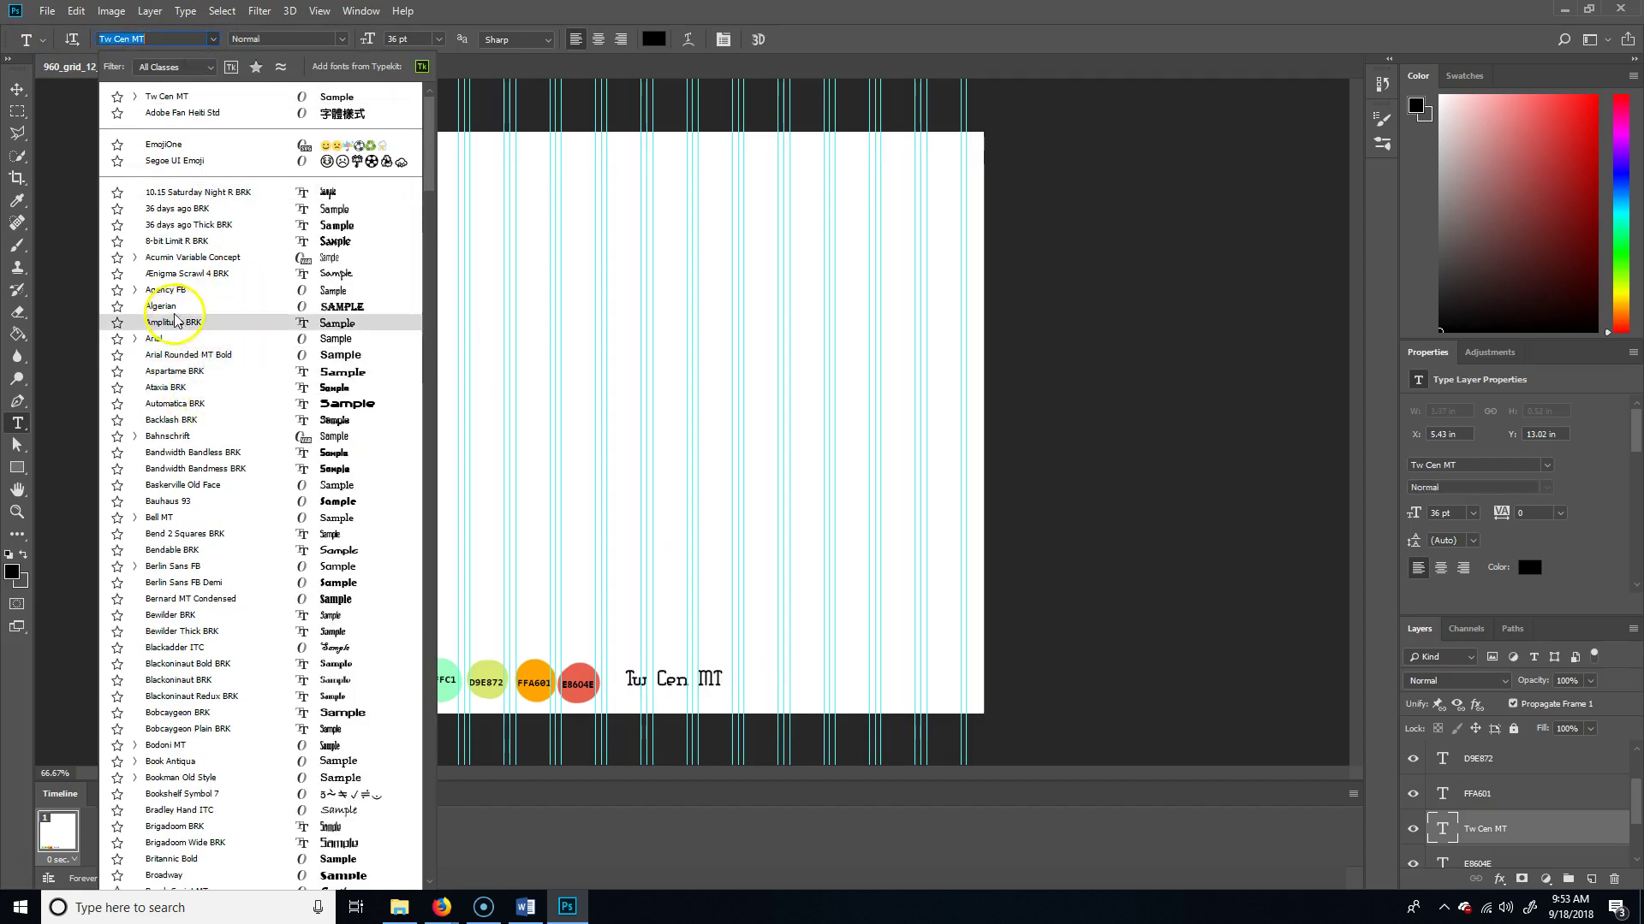
pyautogui.press('Escape')
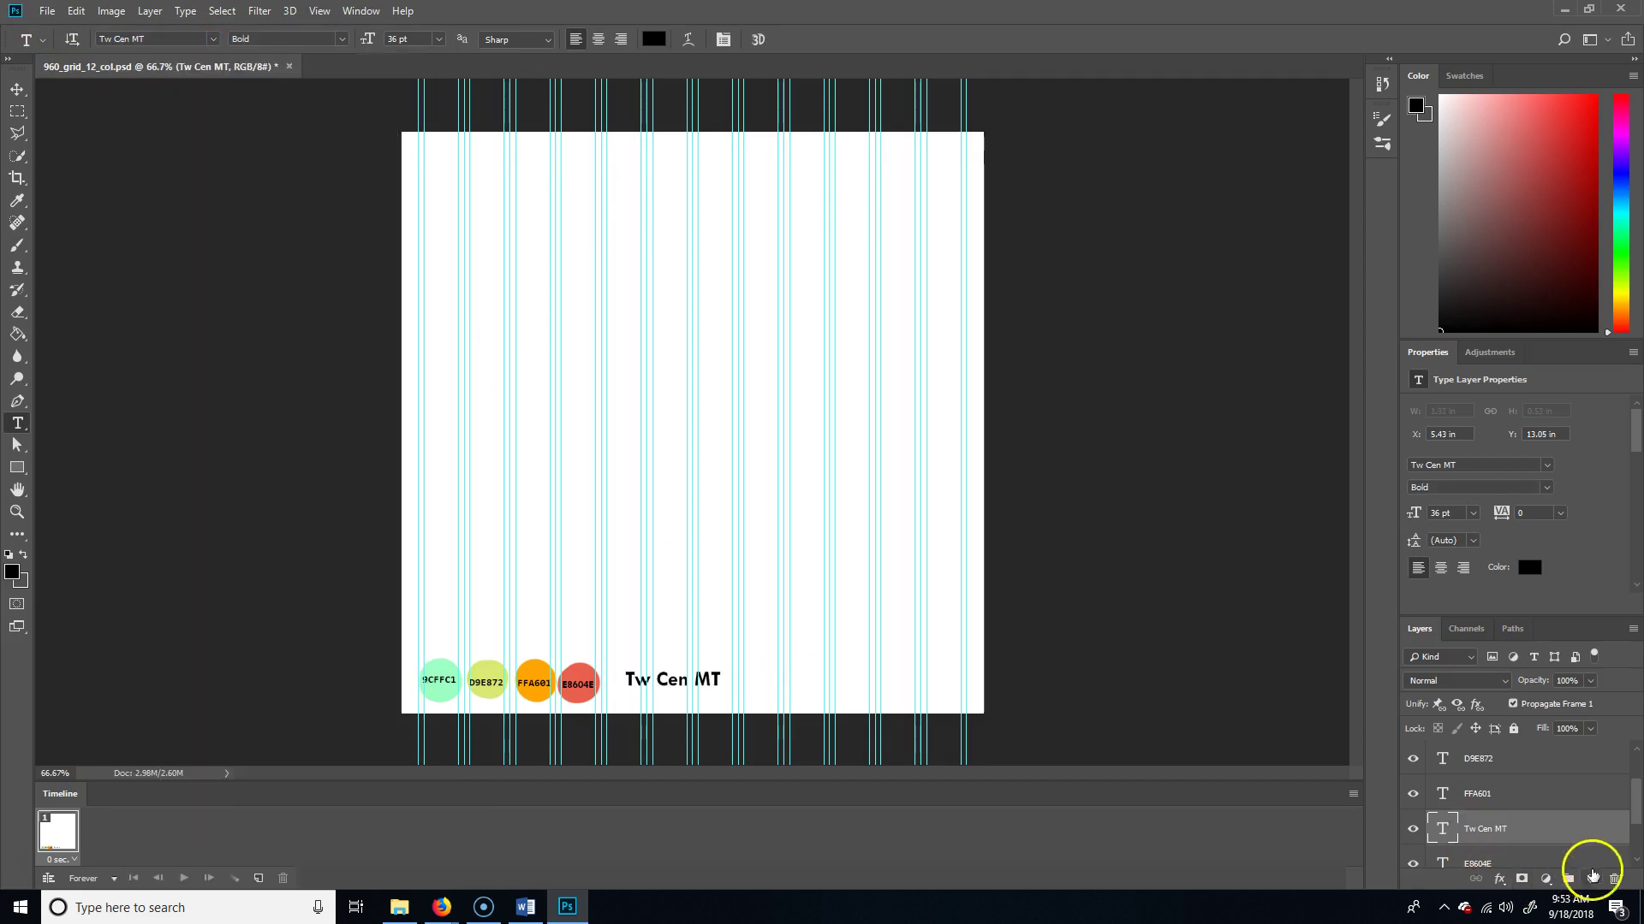
# Try a Bahnschrift font sample on a new layer beside the Tw Cen MT text and clear its letters
pyautogui.click(1590, 879)
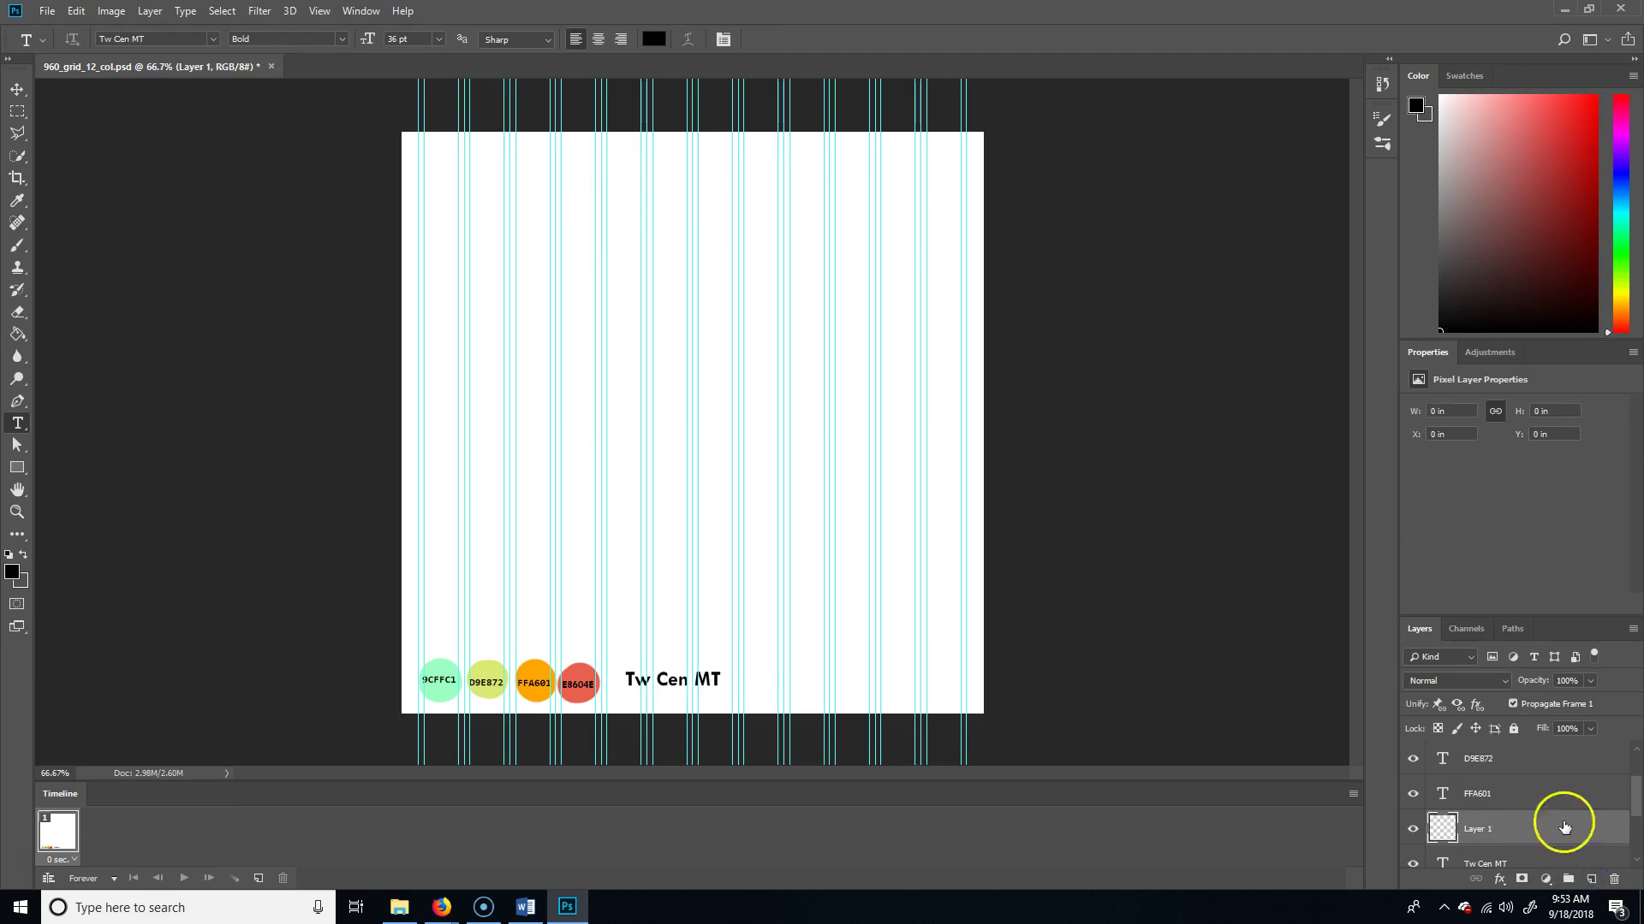
pyautogui.click(213, 38)
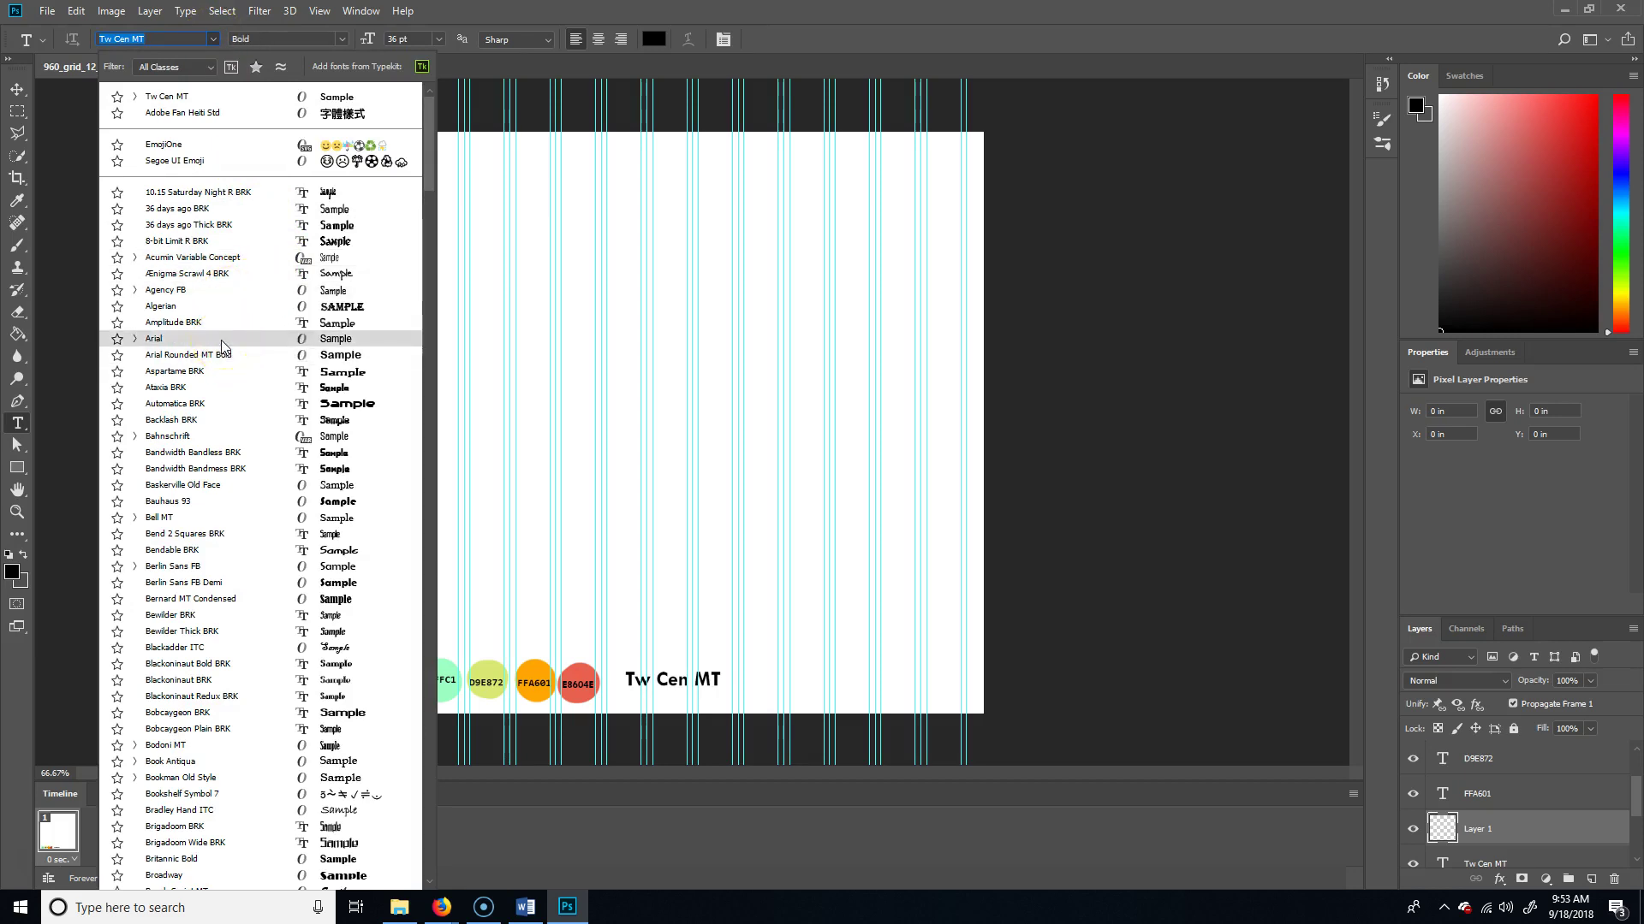
pyautogui.click(227, 437)
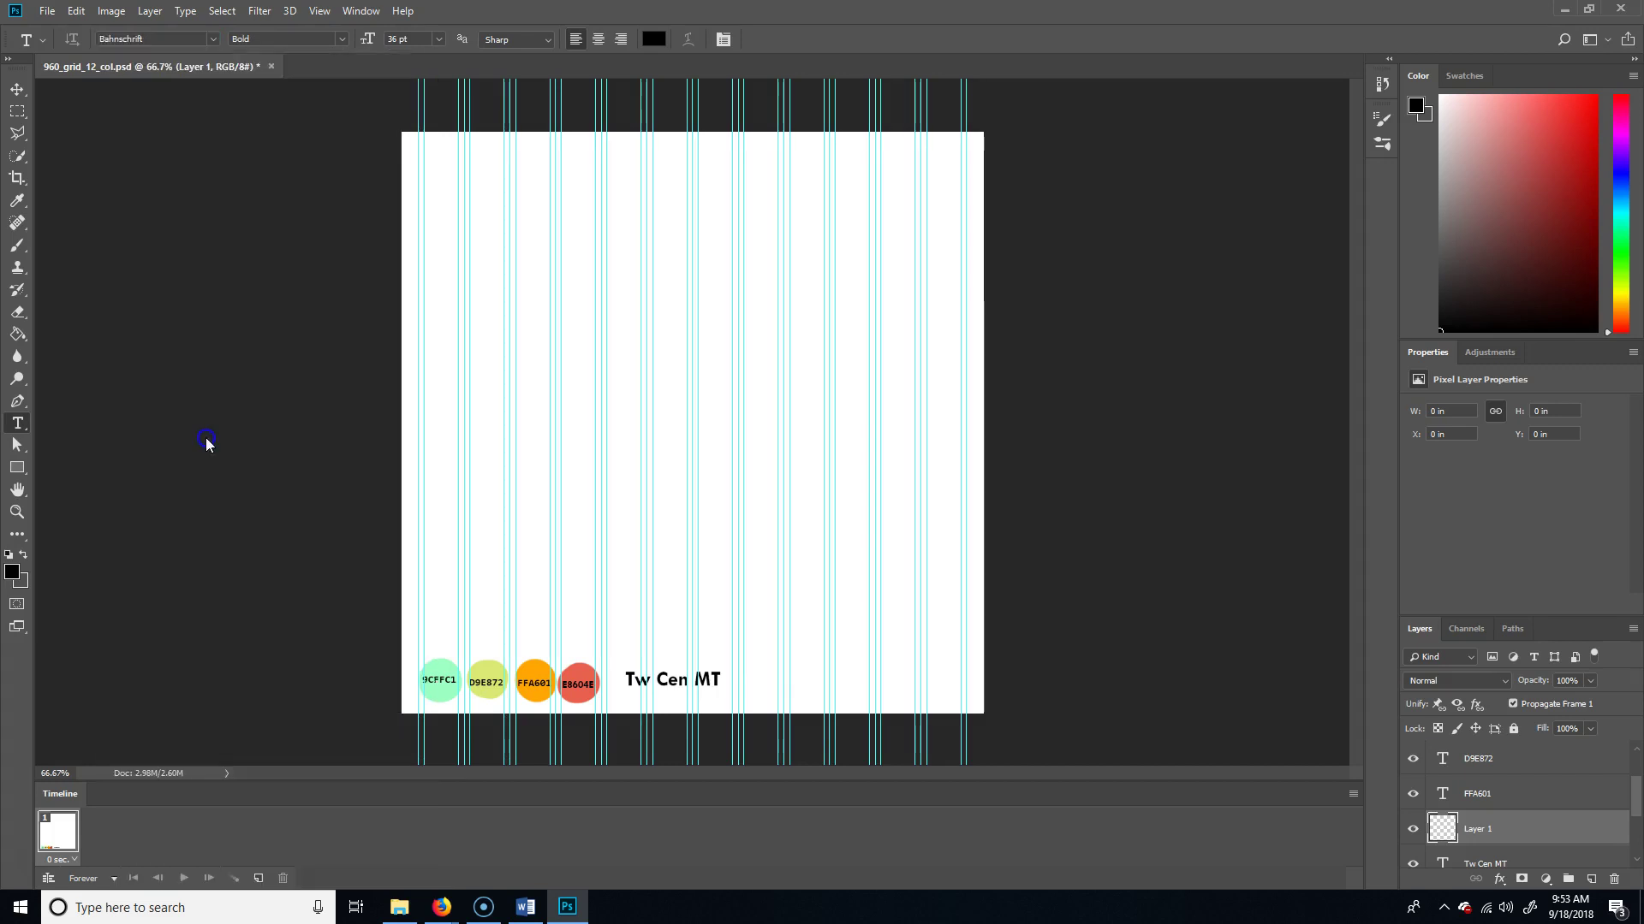
pyautogui.click(765, 681)
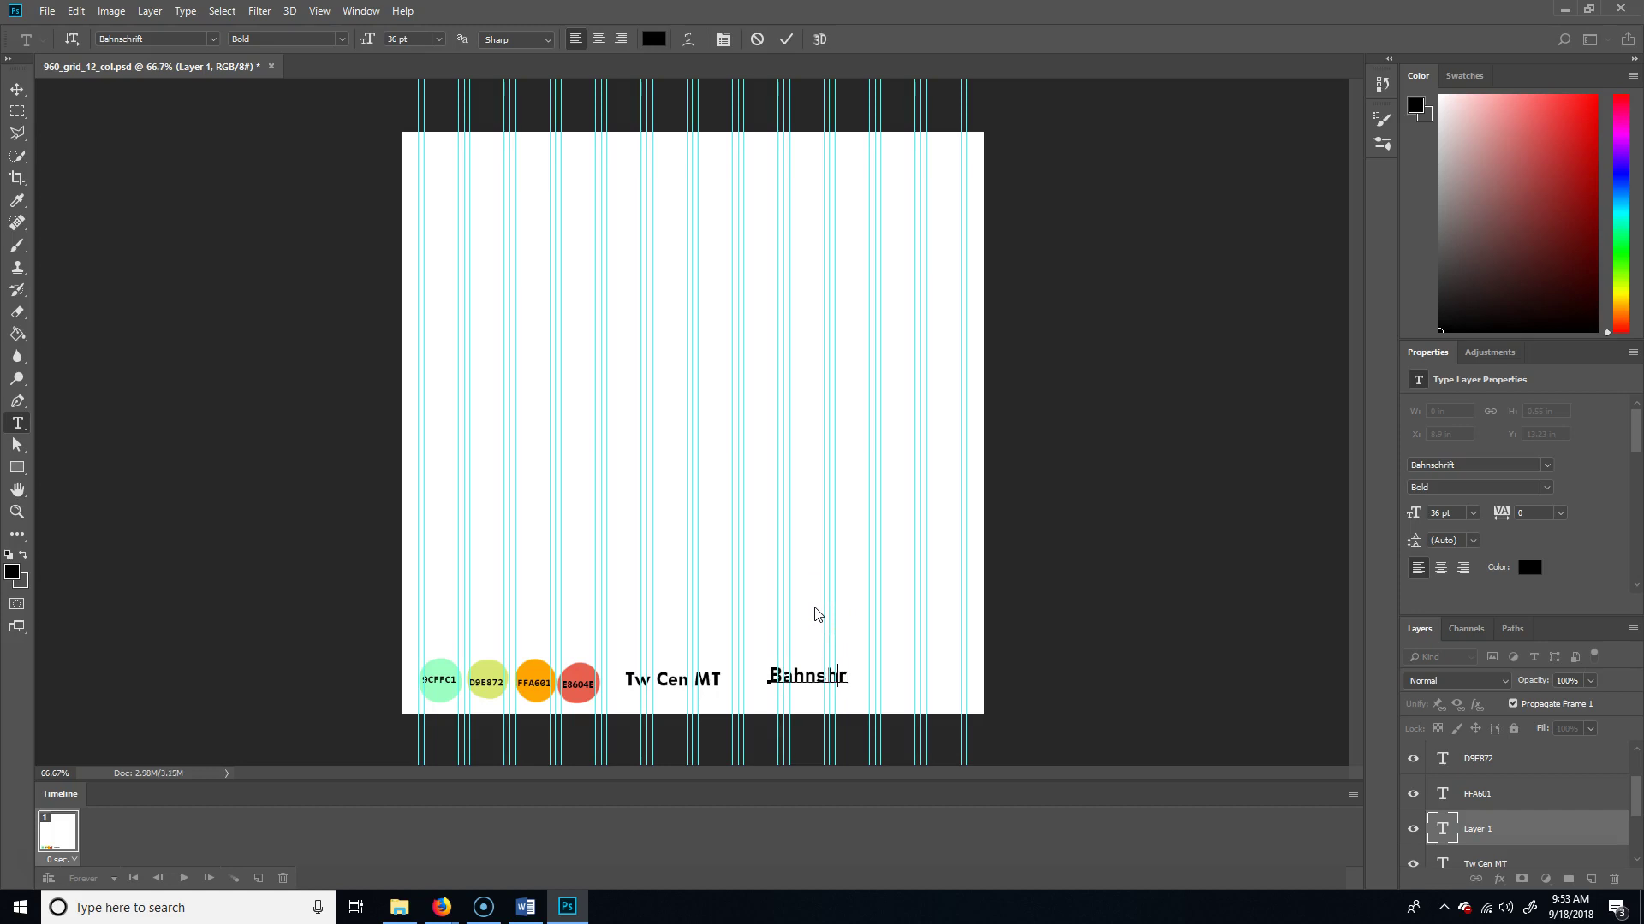
pyautogui.click(682, 507)
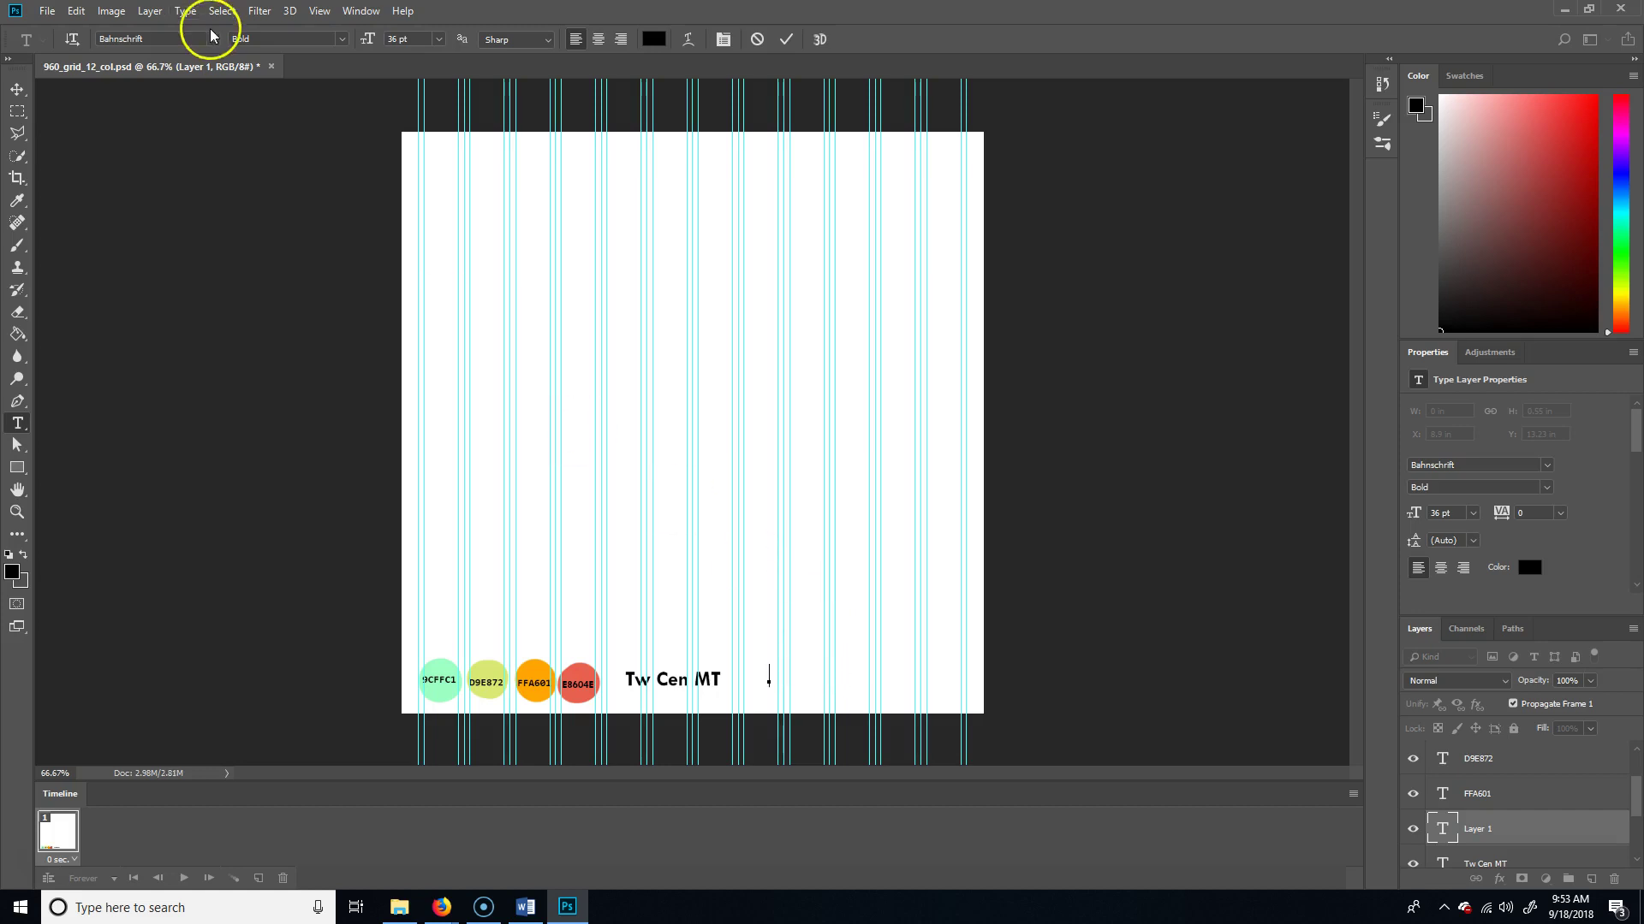
# Try the font sample beside the Tw Cen MT text in Agency FB and set its style to Regular
pyautogui.click(213, 38)
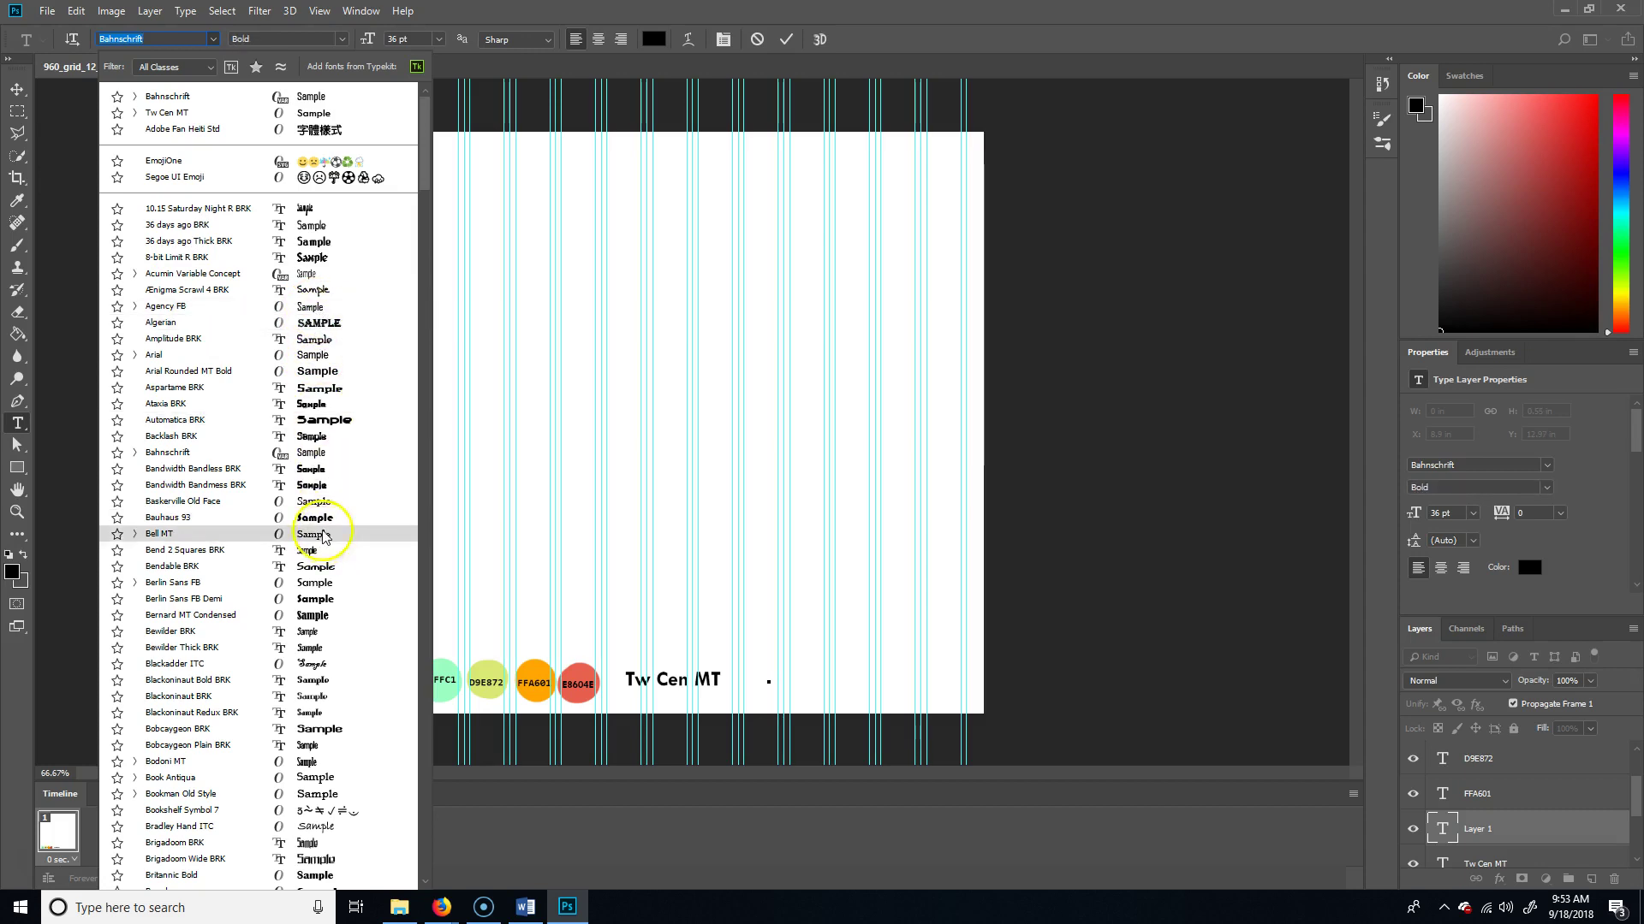
pyautogui.click(329, 308)
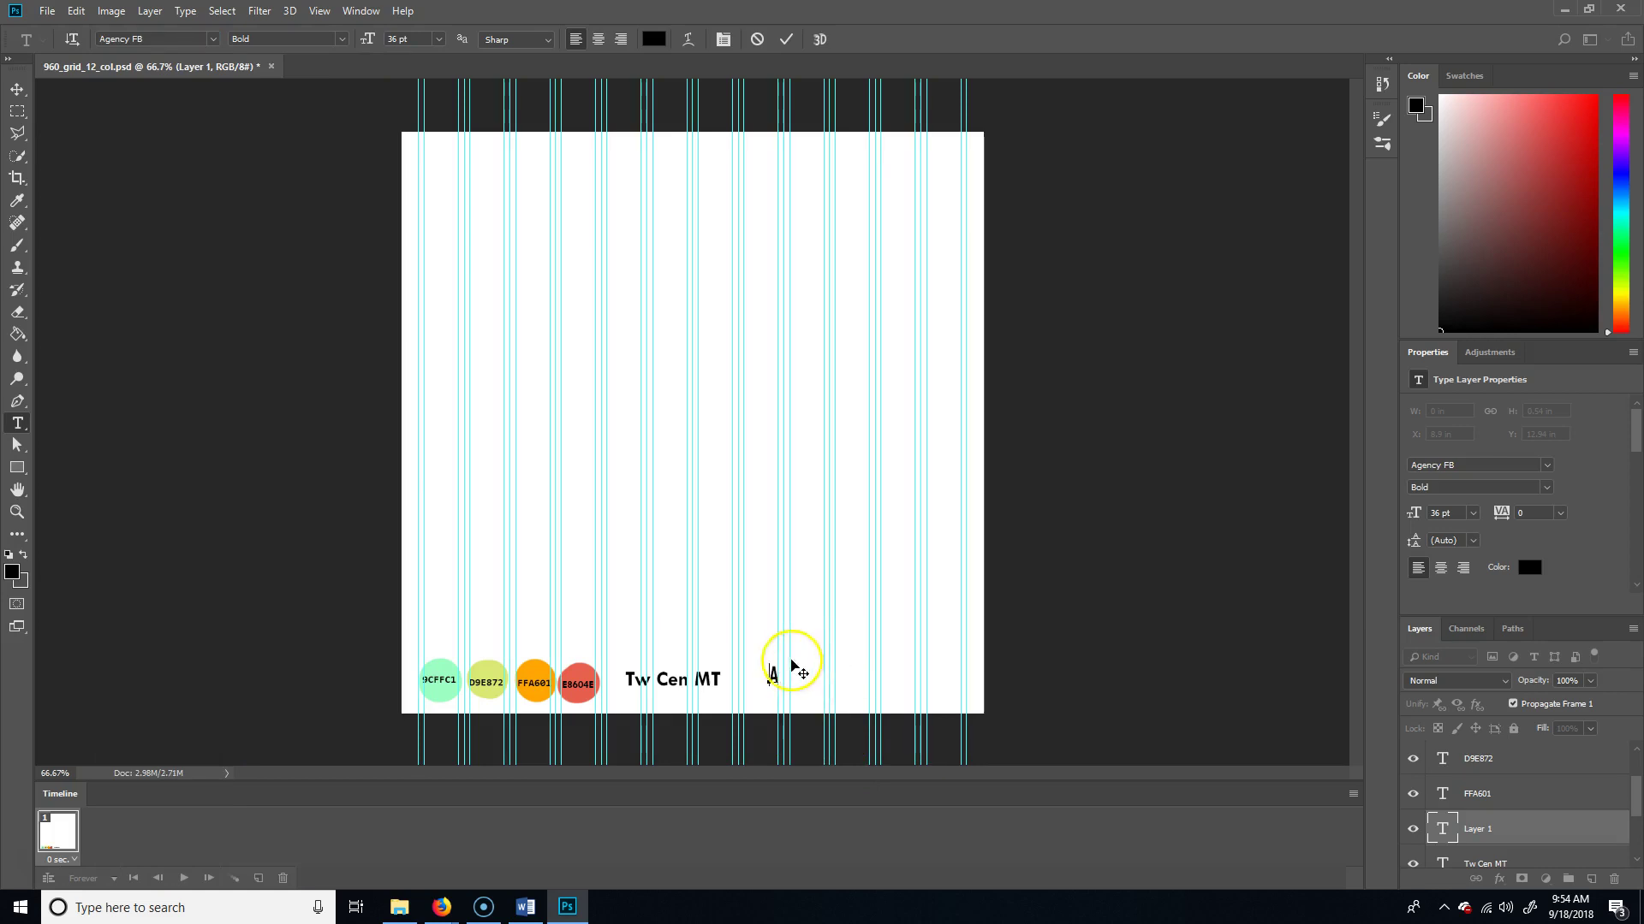
pyautogui.click(343, 39)
pyautogui.click(274, 55)
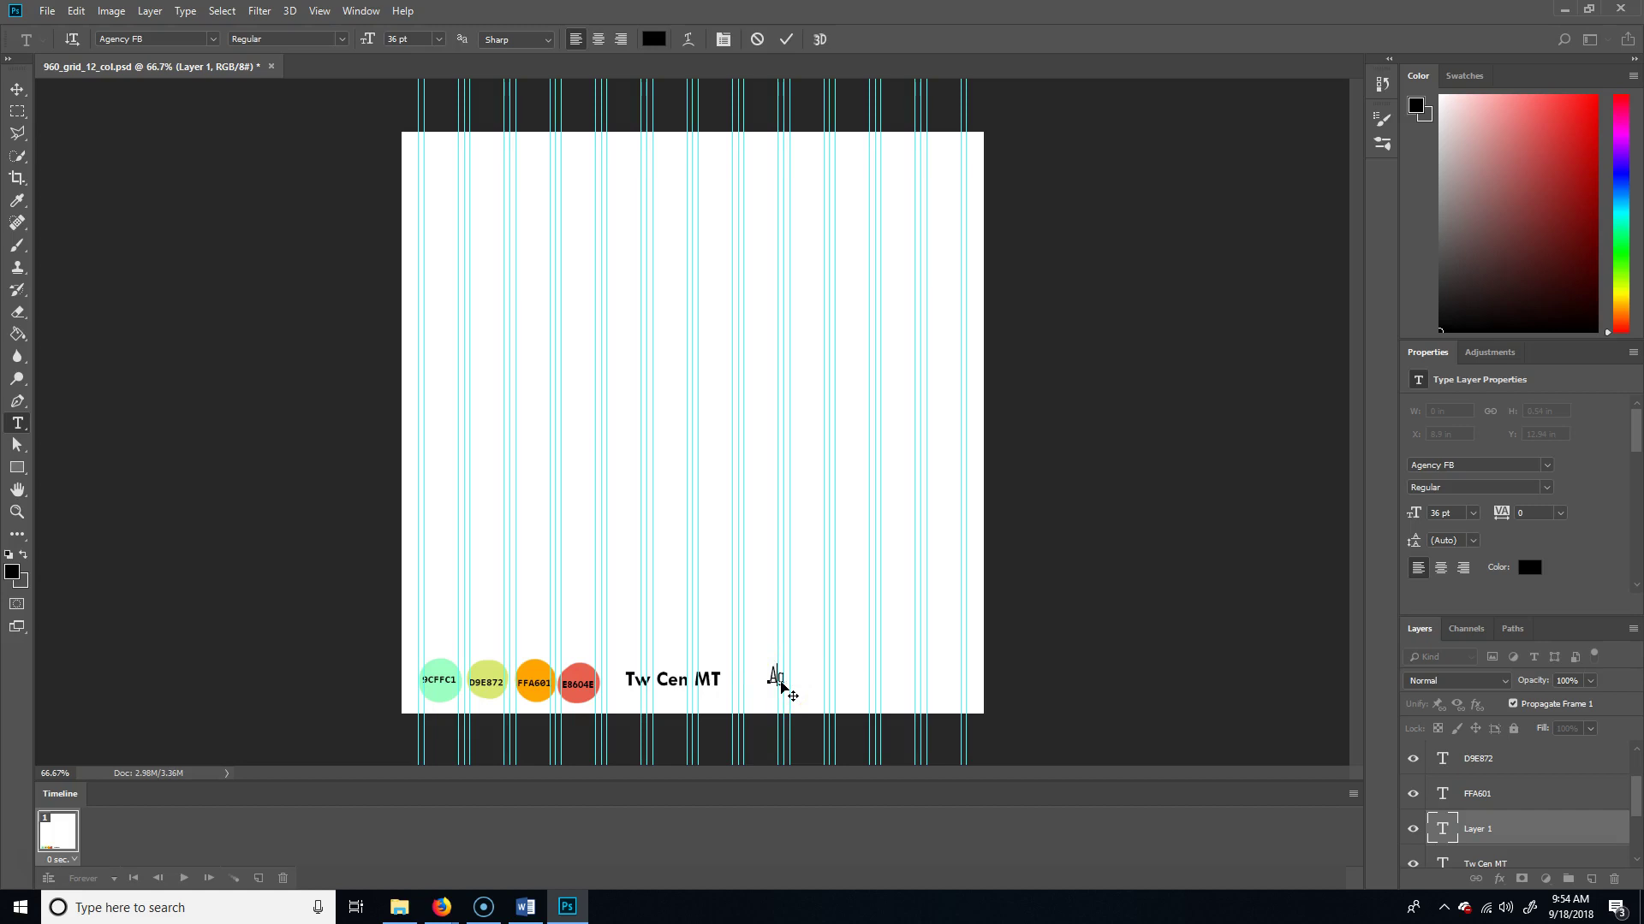
# Set the sample's font to Arial, enter Arial as its text, and finish the text edit
pyautogui.click(214, 39)
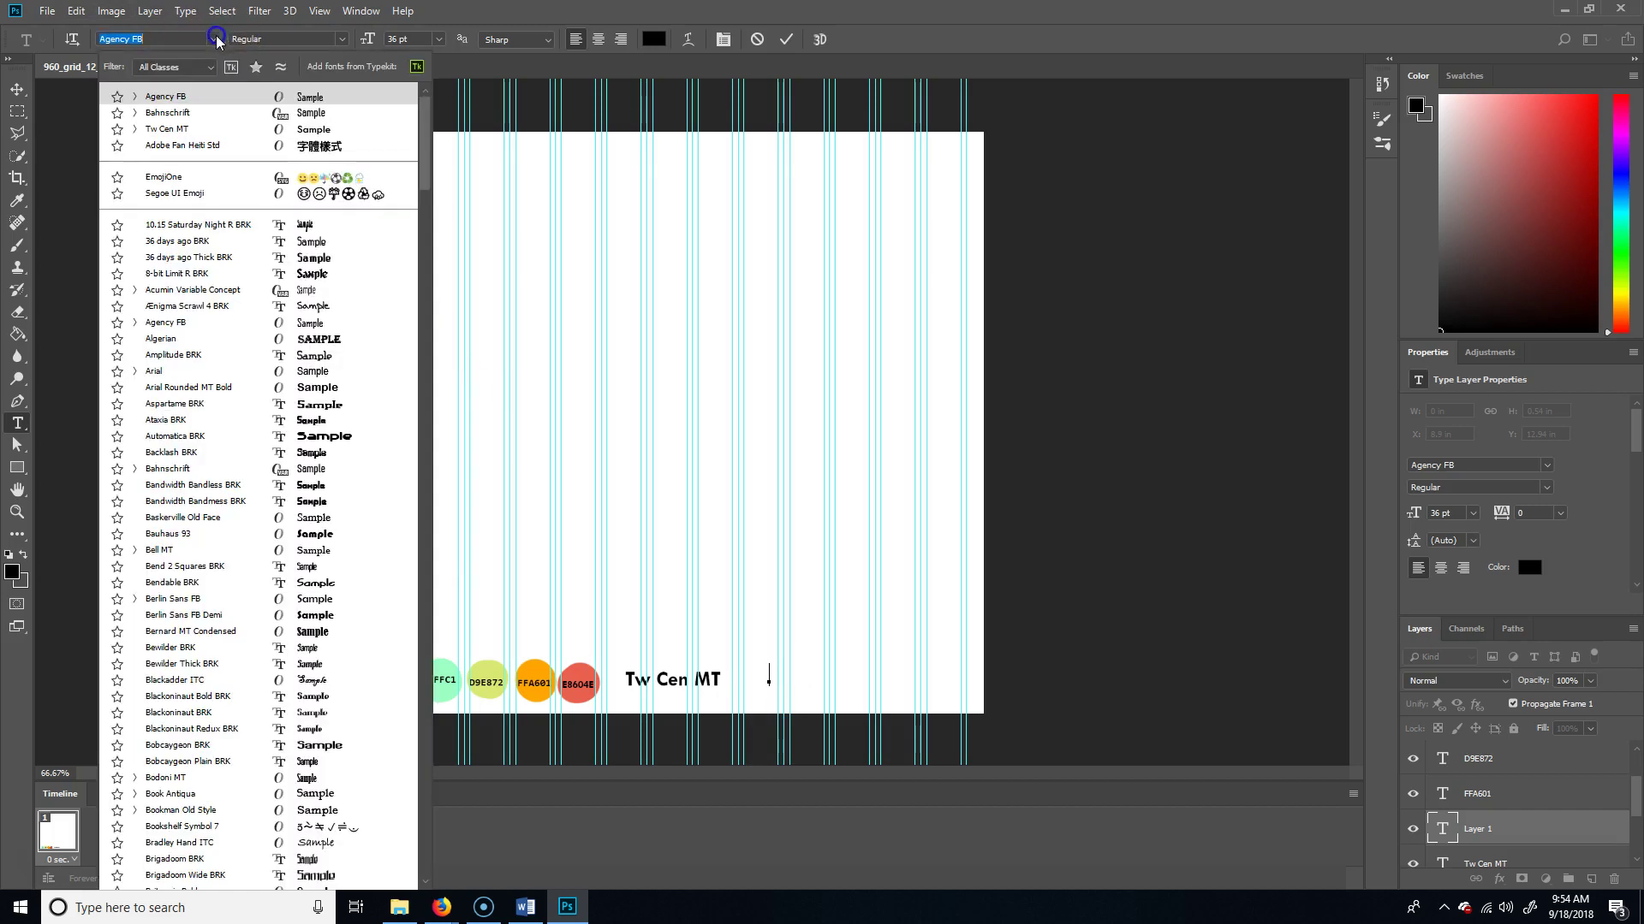
pyautogui.click(271, 374)
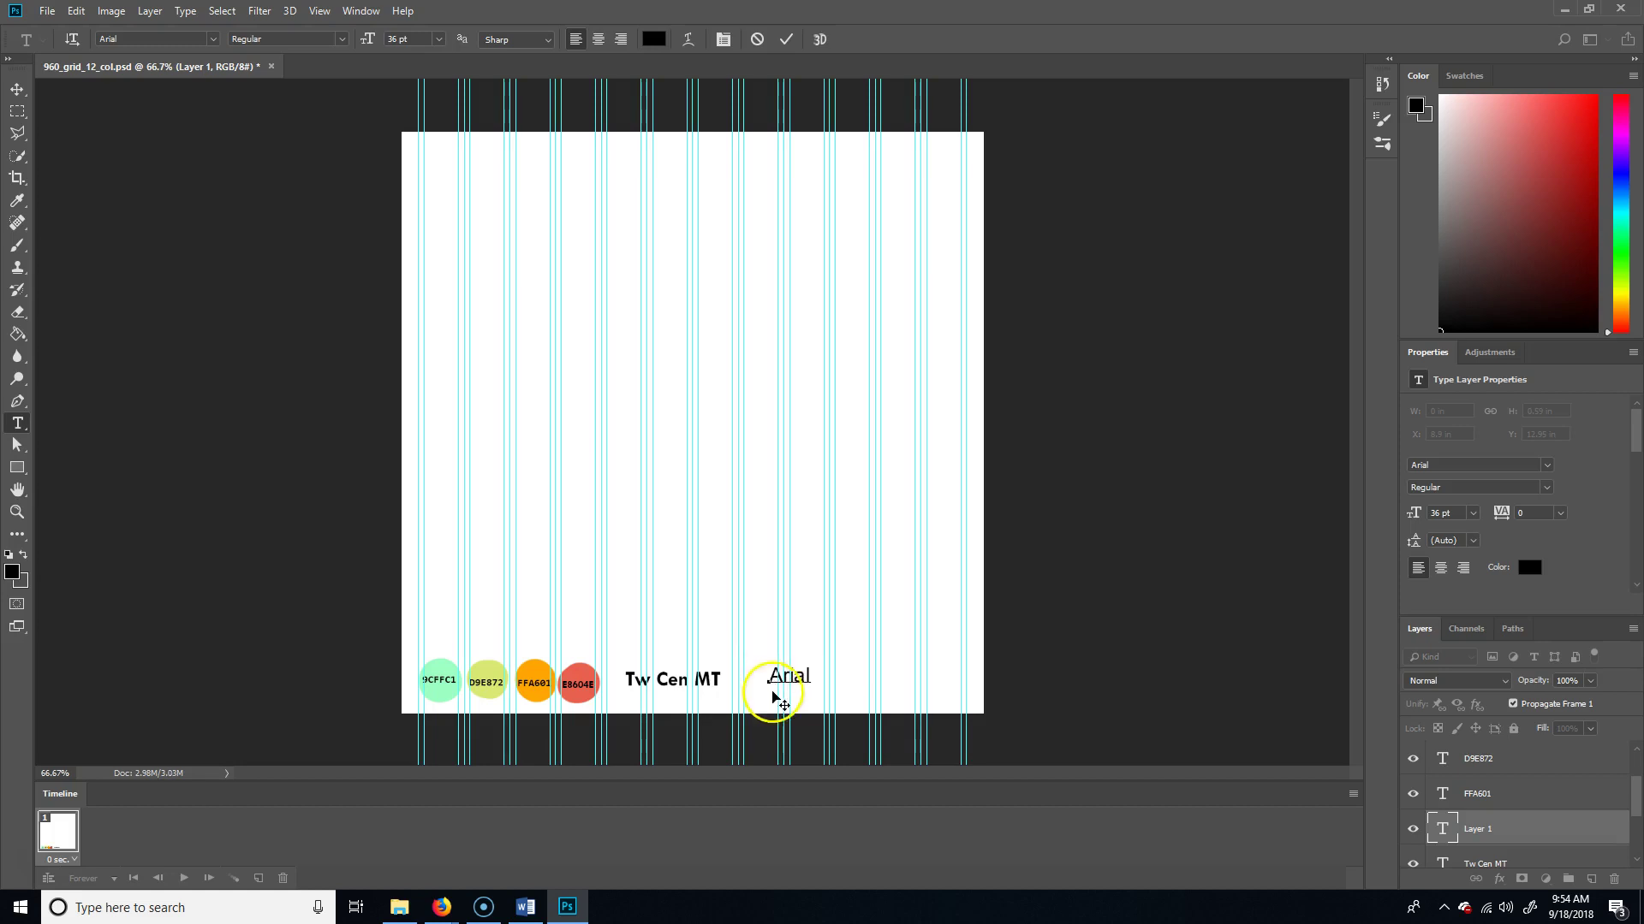
pyautogui.click(18, 89)
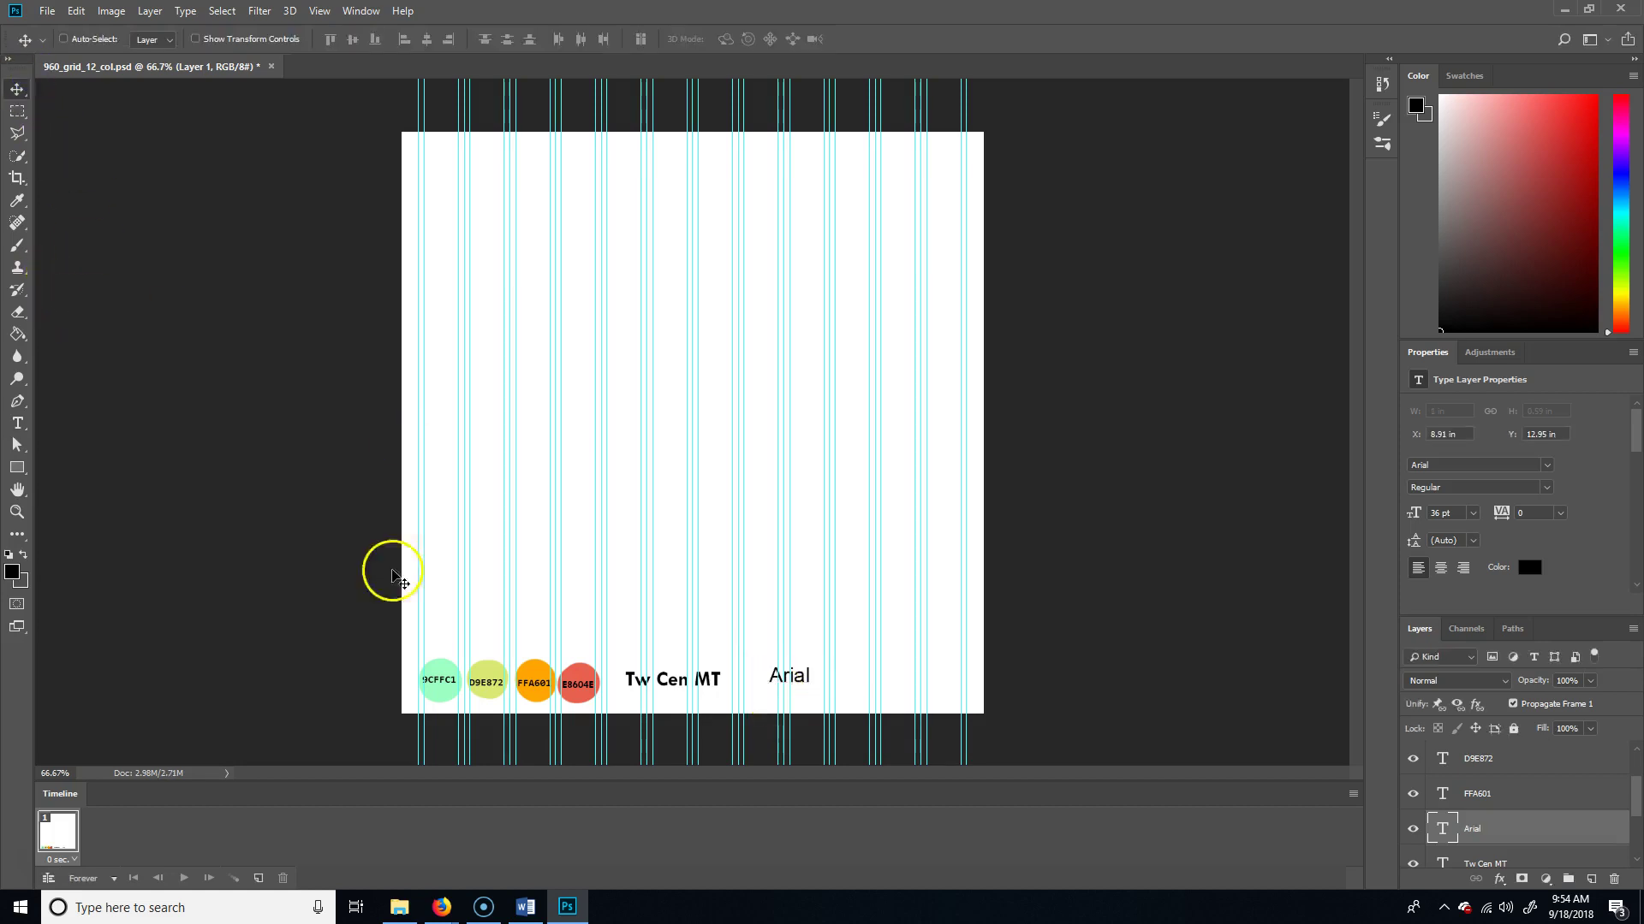
# Move the Arial font sample directly beneath the Tw Cen MT text, aligned with its left edge
pyautogui.moveTo(796, 681); pyautogui.dragTo(660, 703)
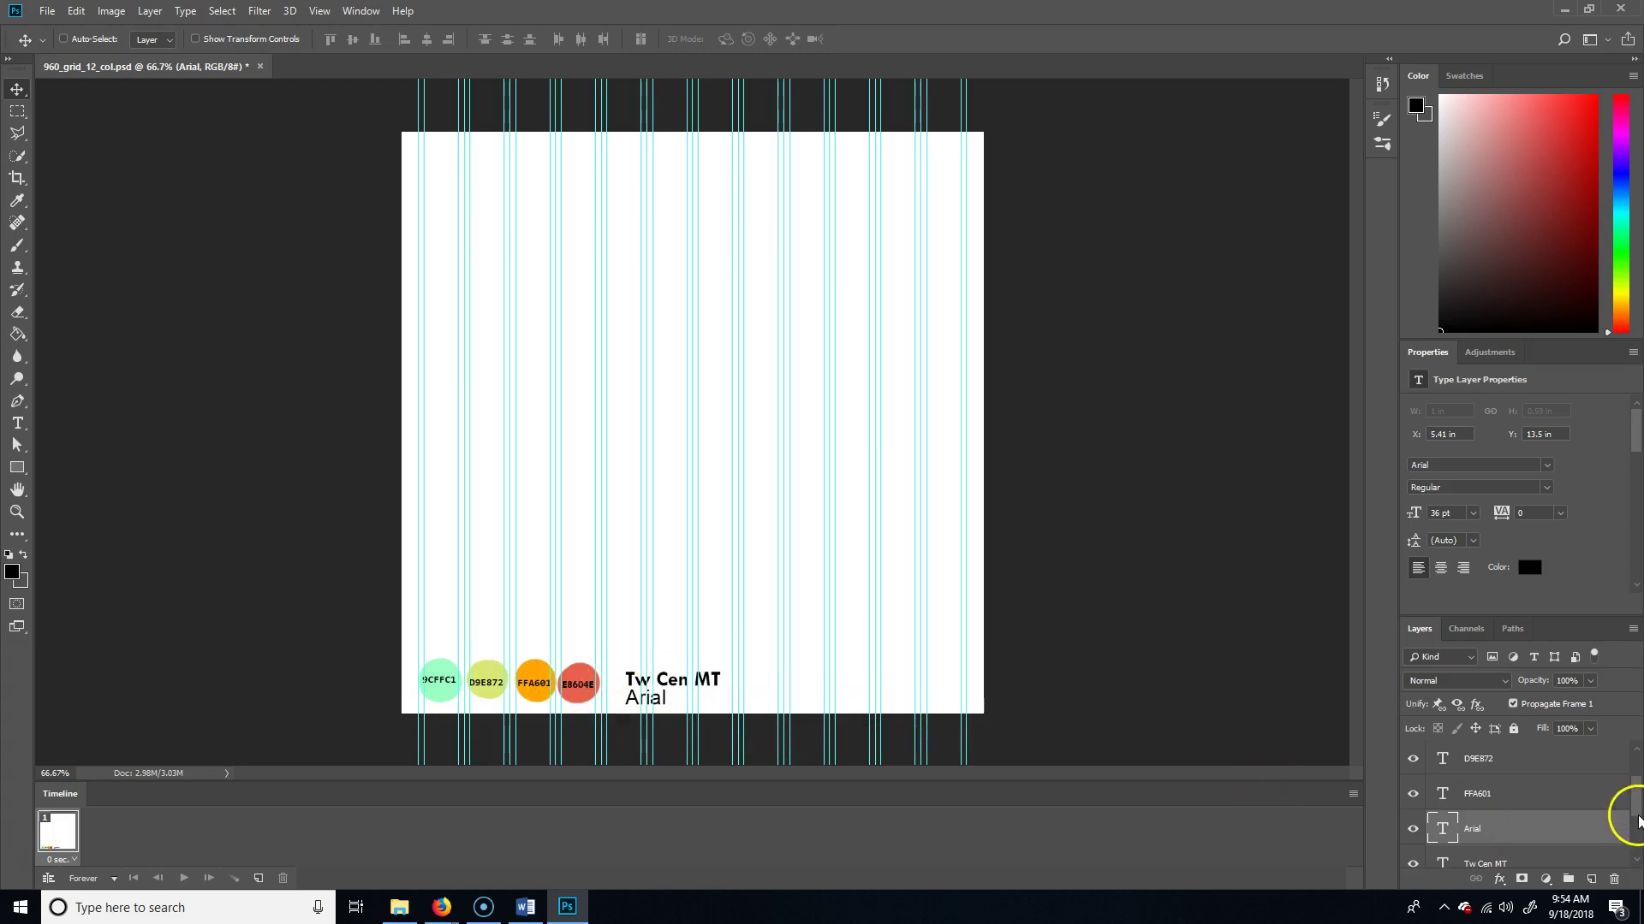
# Group all layers from 9CFFC1 down to colors and name the group colorFonts
pyautogui.moveTo(1537, 617); pyautogui.dragTo(1505, 395)
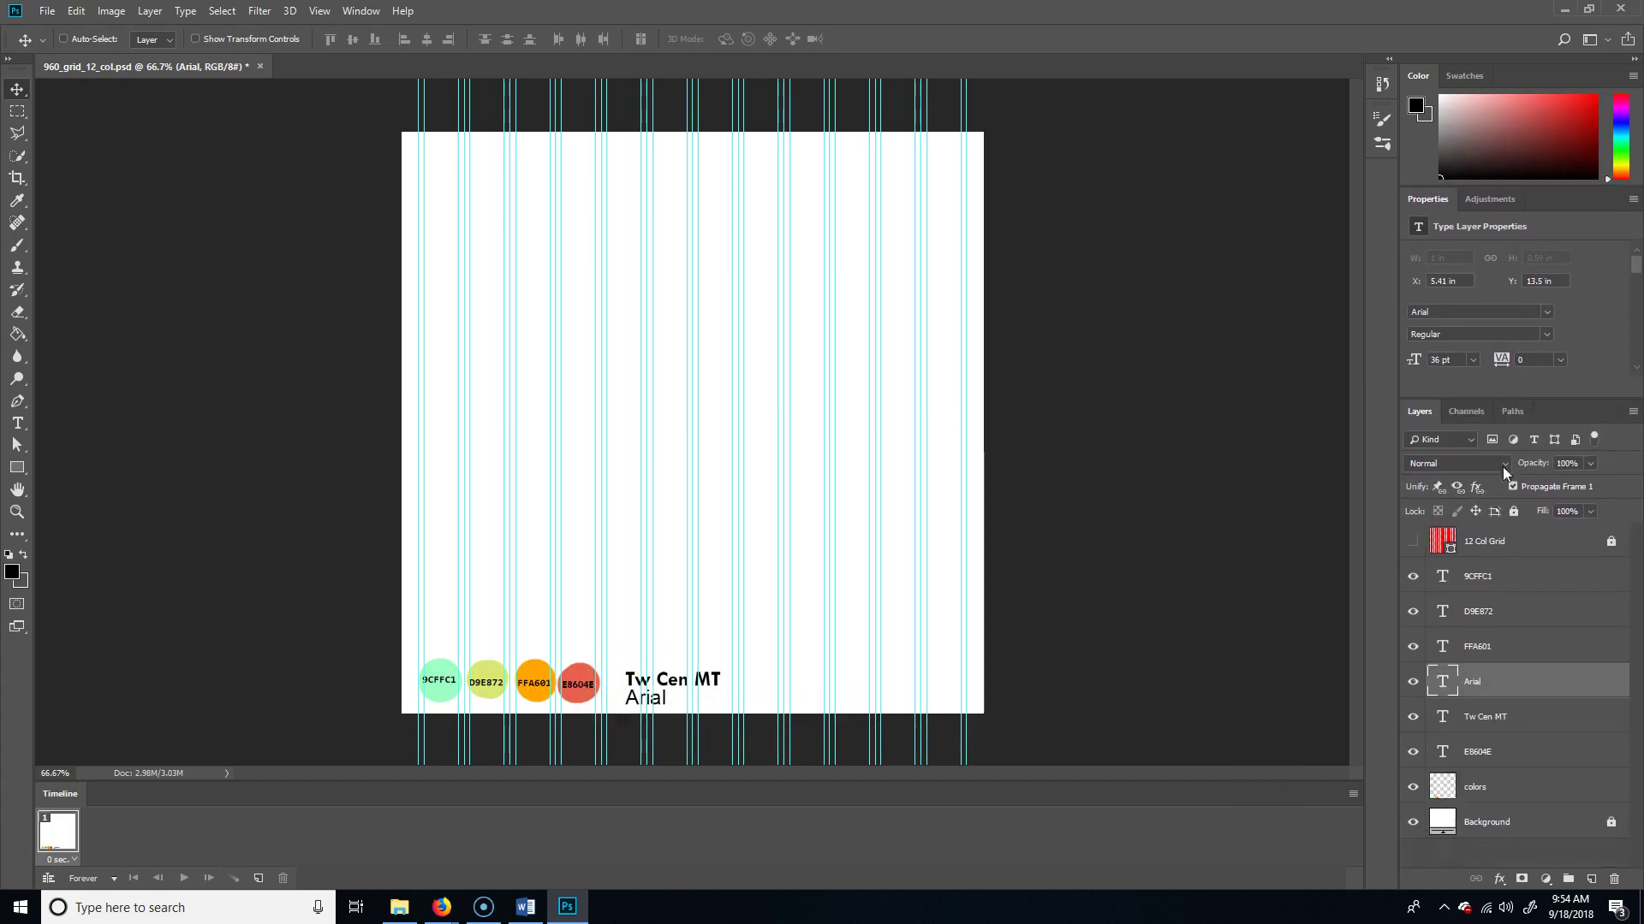
pyautogui.click(1519, 584)
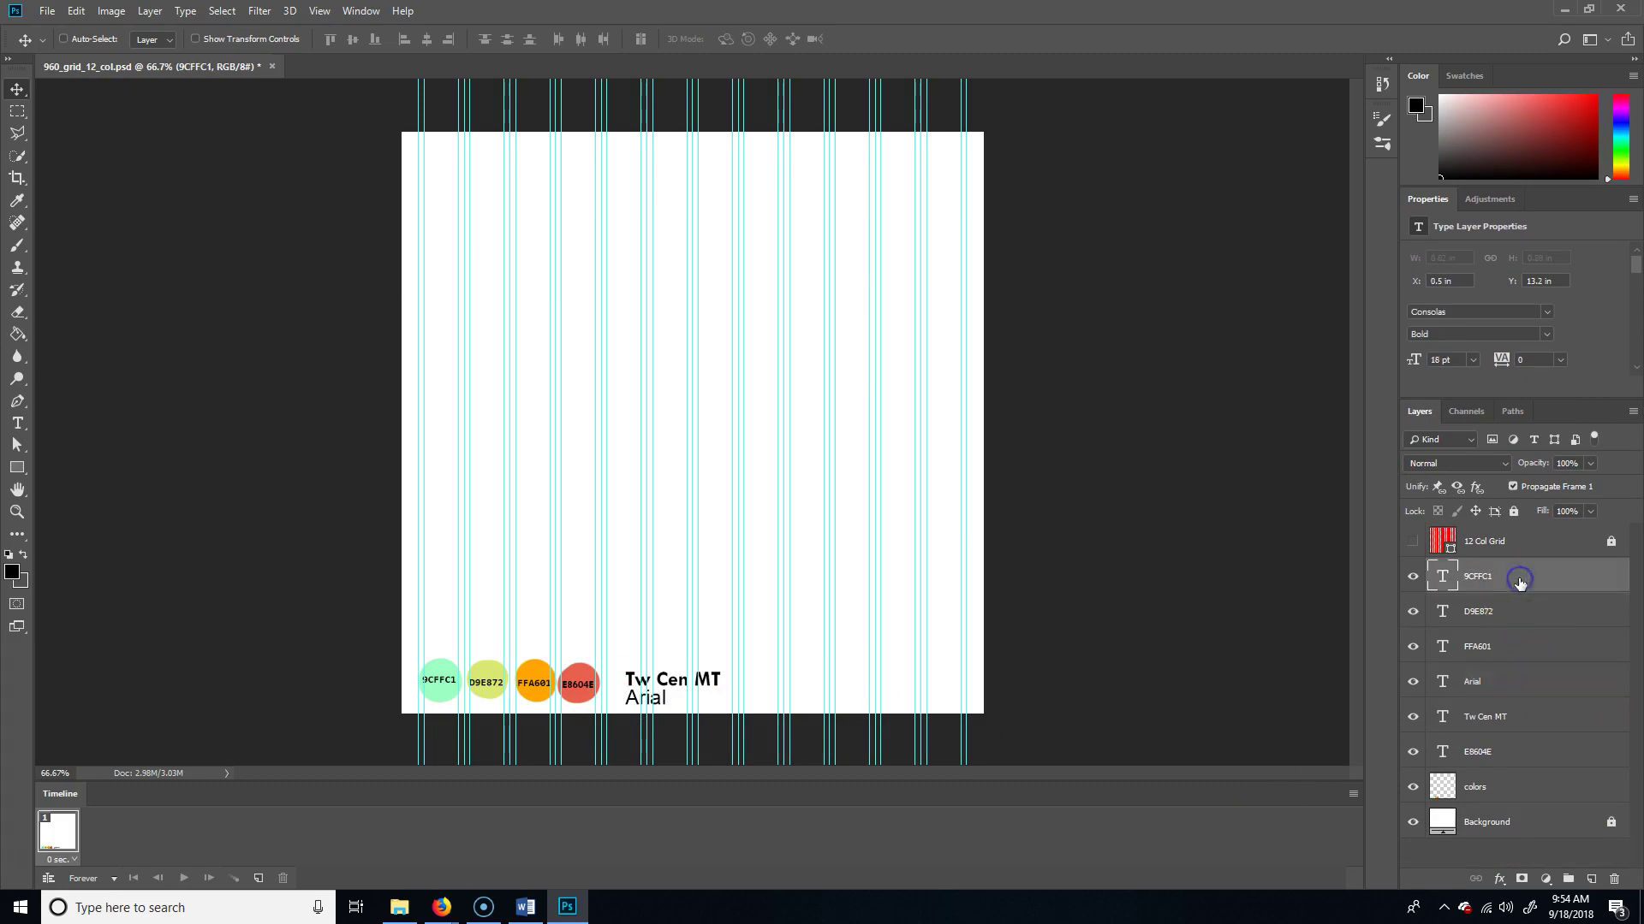
pyautogui.keyDown('shift'); pyautogui.click(1528, 792); pyautogui.keyUp('shift')
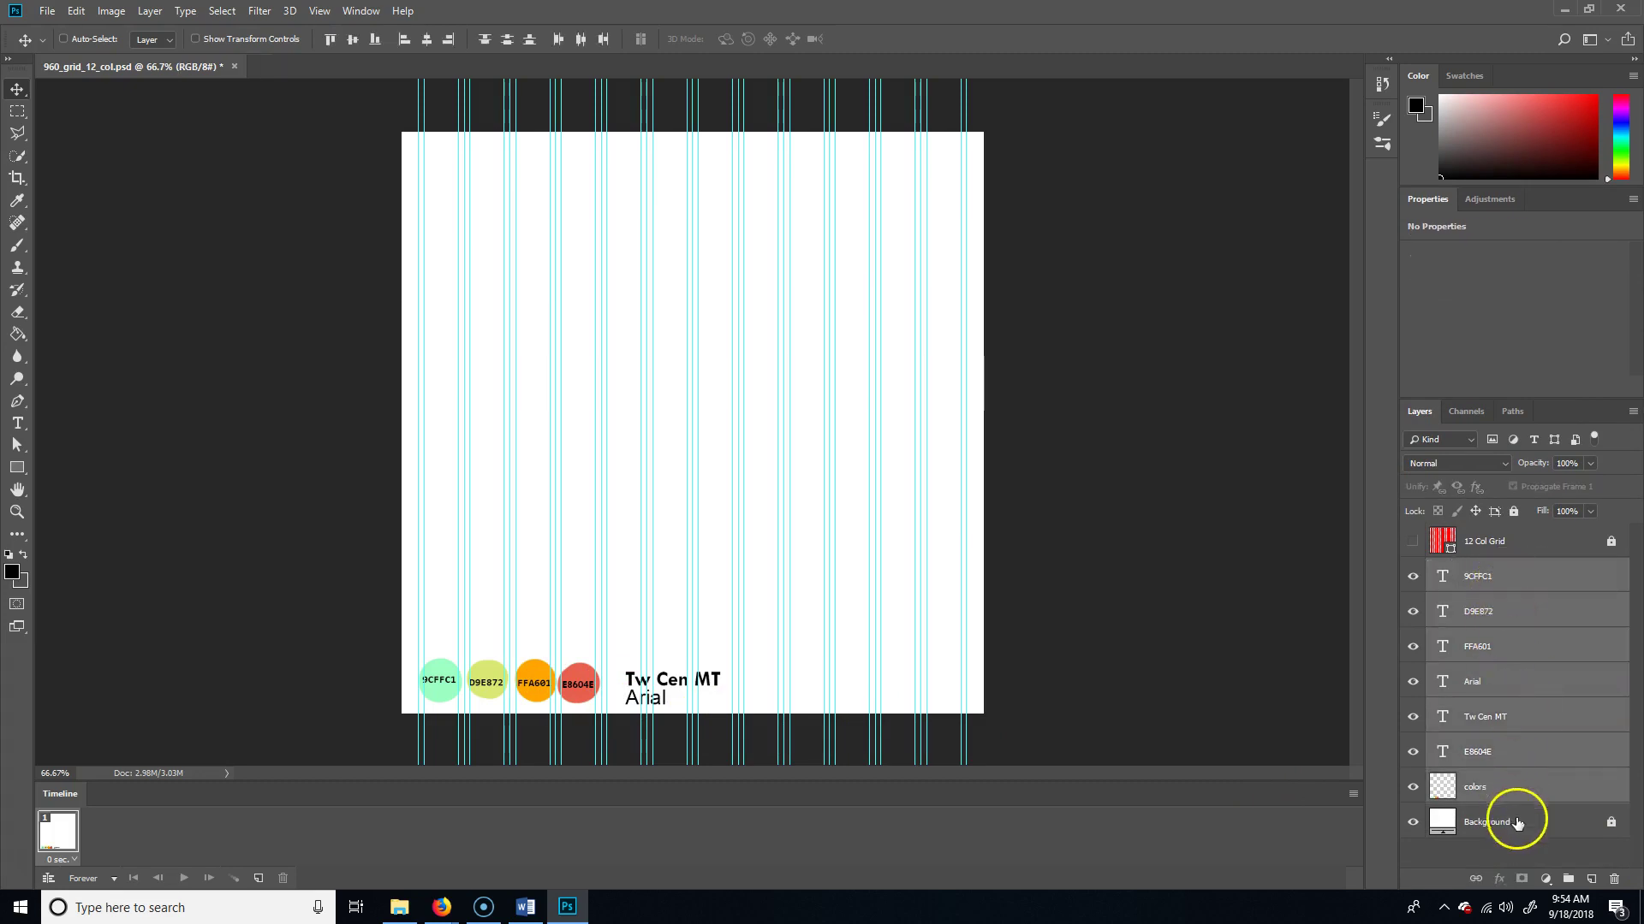
pyautogui.click(1570, 879)
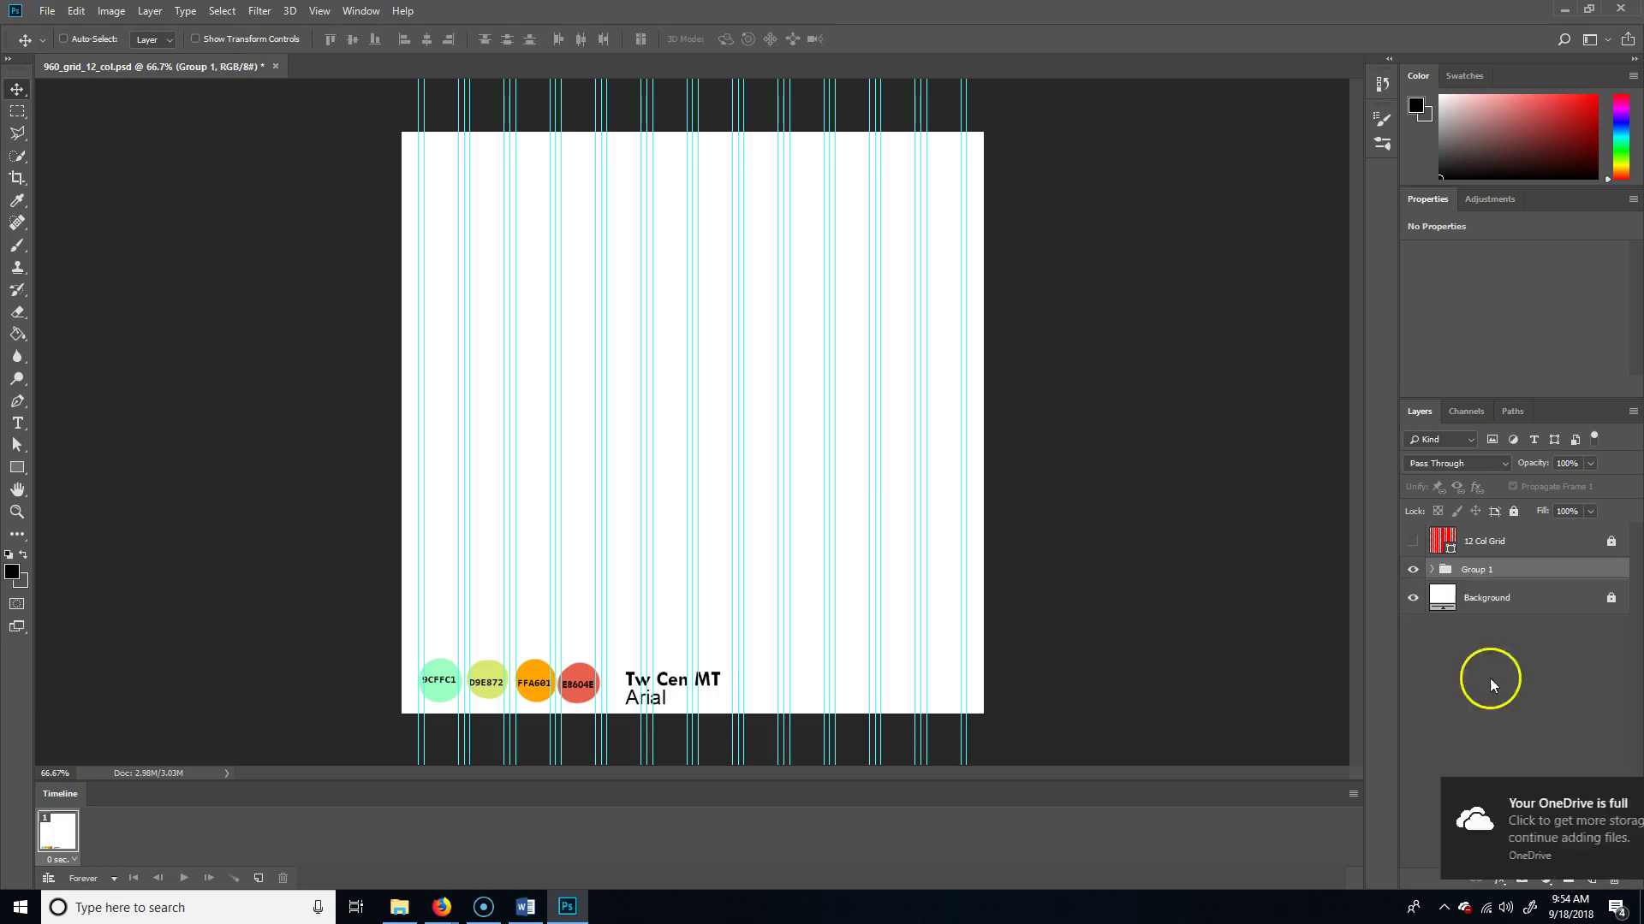
pyautogui.doubleClick(1486, 569)
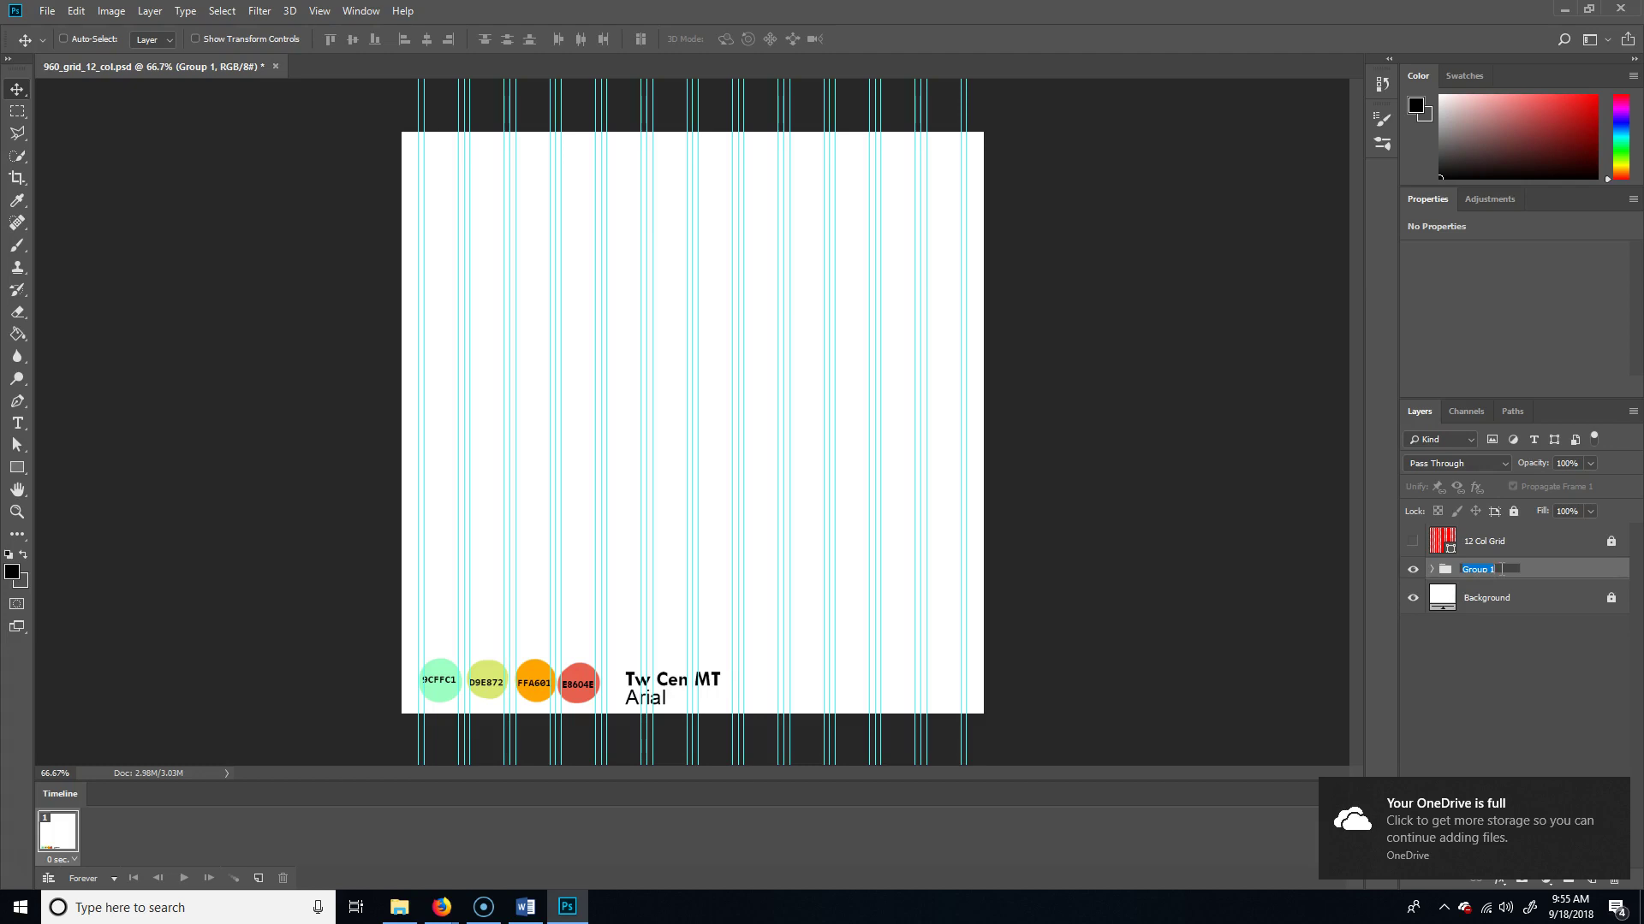
pyautogui.write('colorFont')
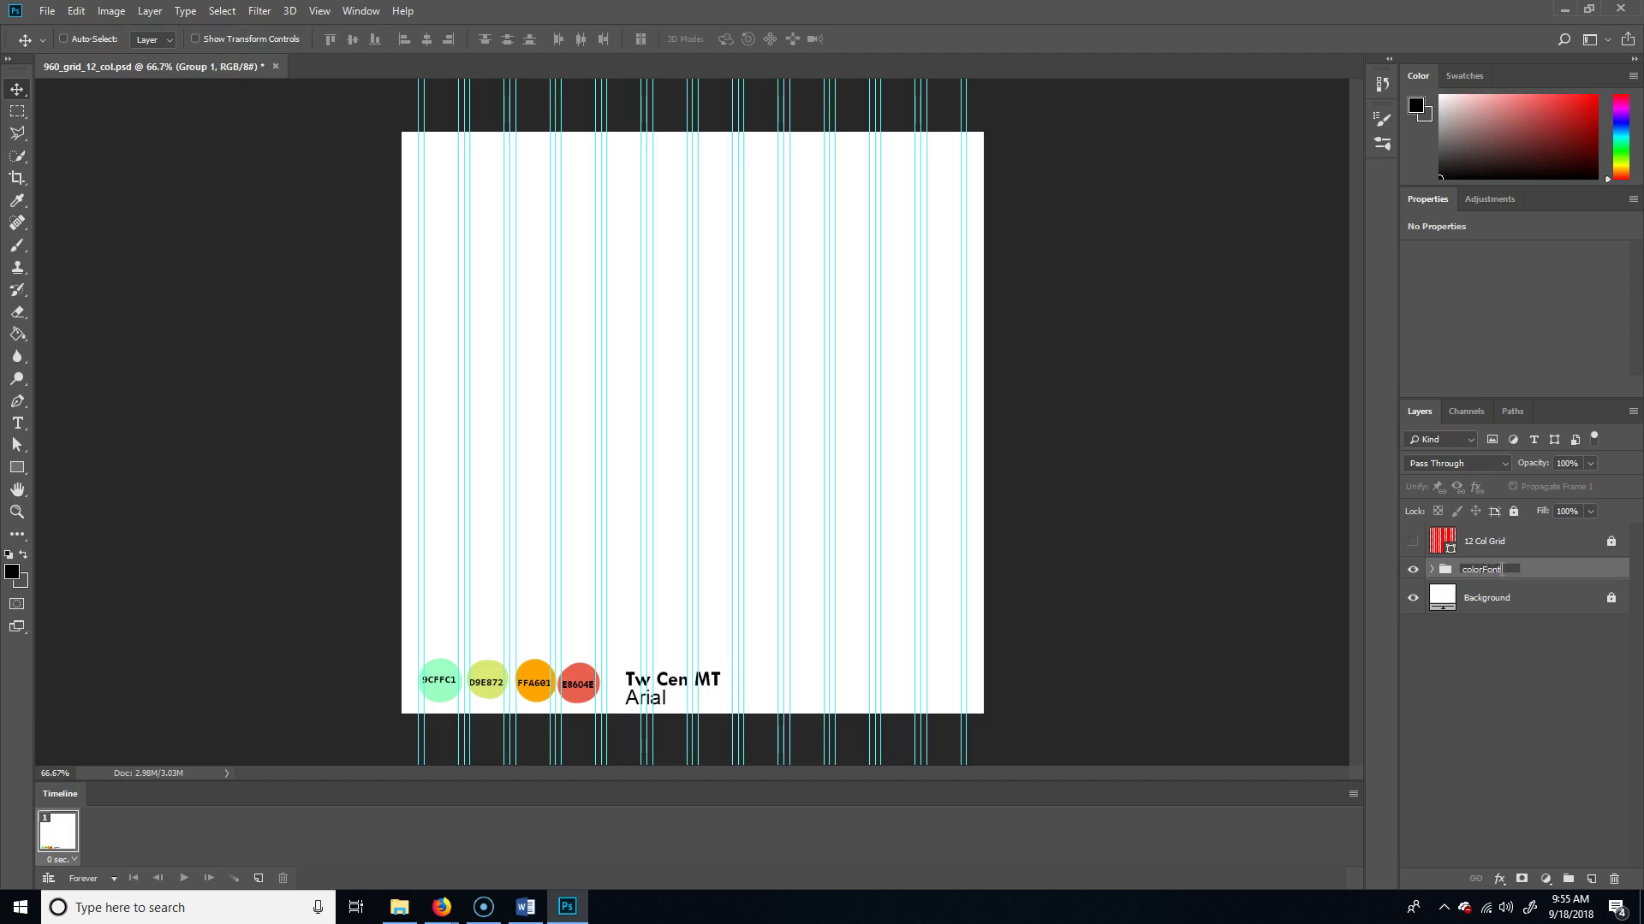
pyautogui.press('Return')
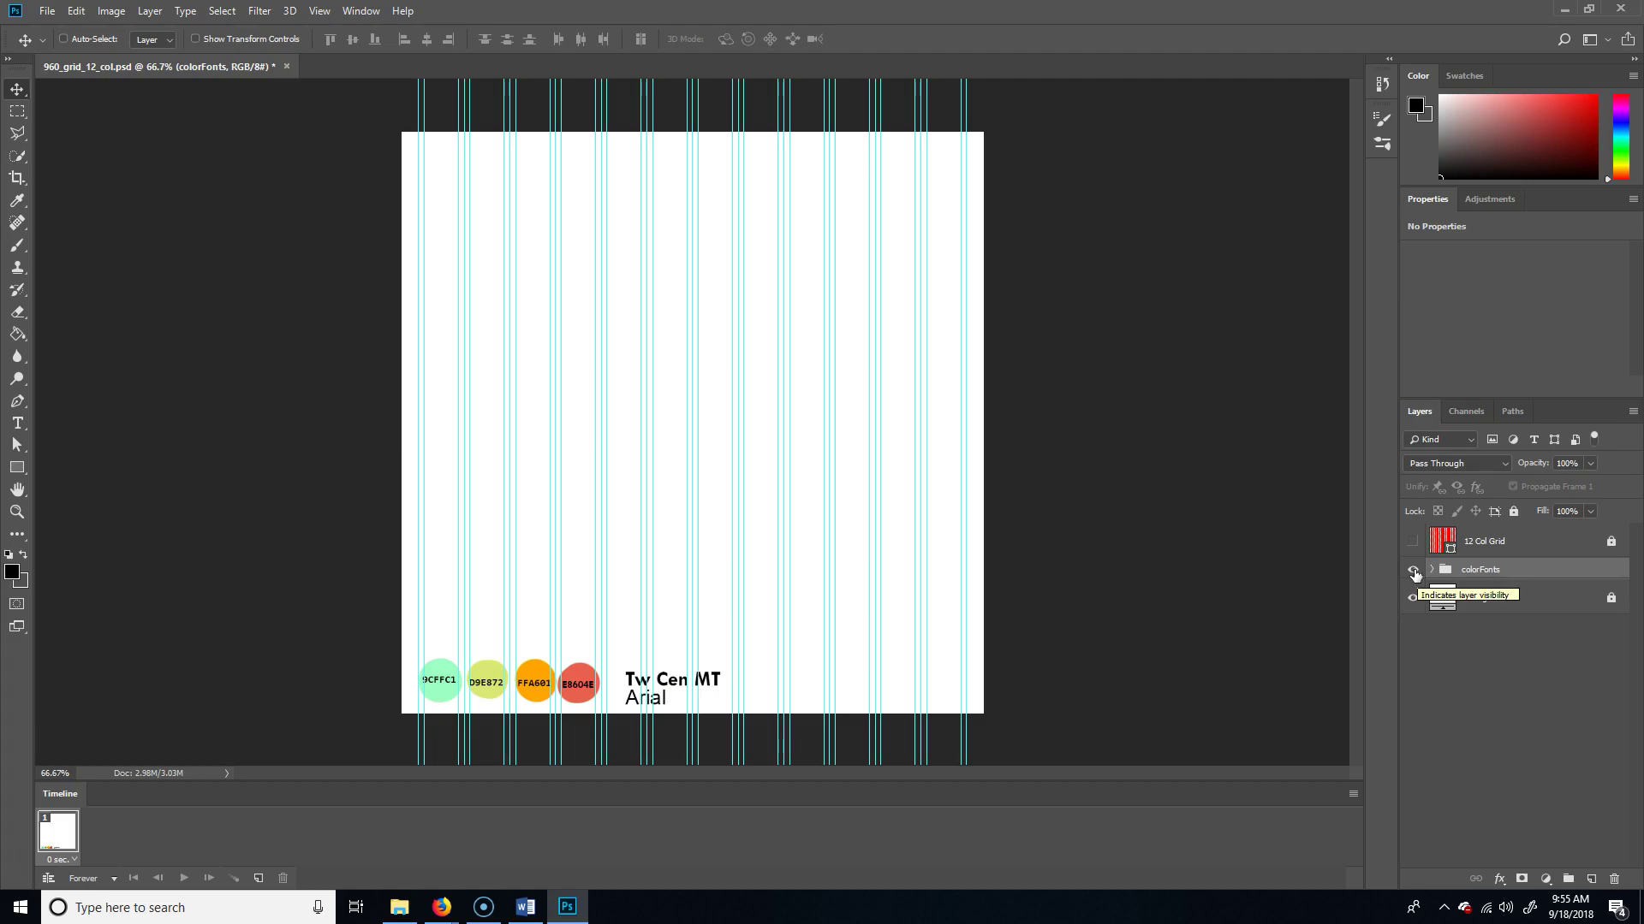
# Switch to the color wheel window in Firefox, go back to the WD Class 04 page, and find the assignment's grading criteria
pyautogui.moveTo(449, 912)
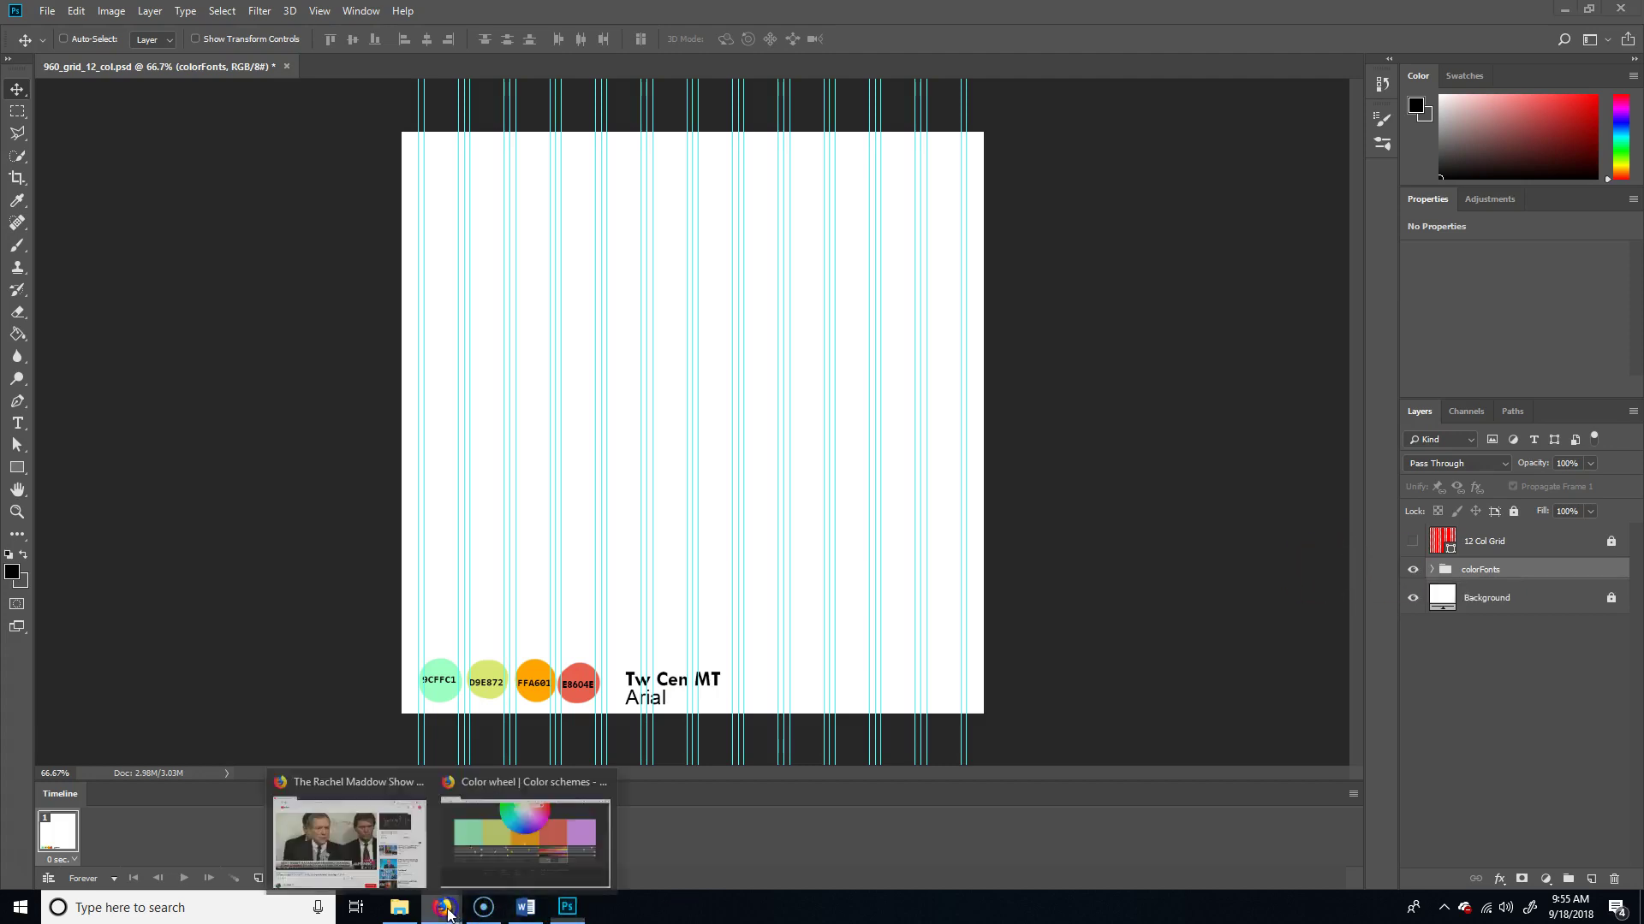
pyautogui.click(525, 843)
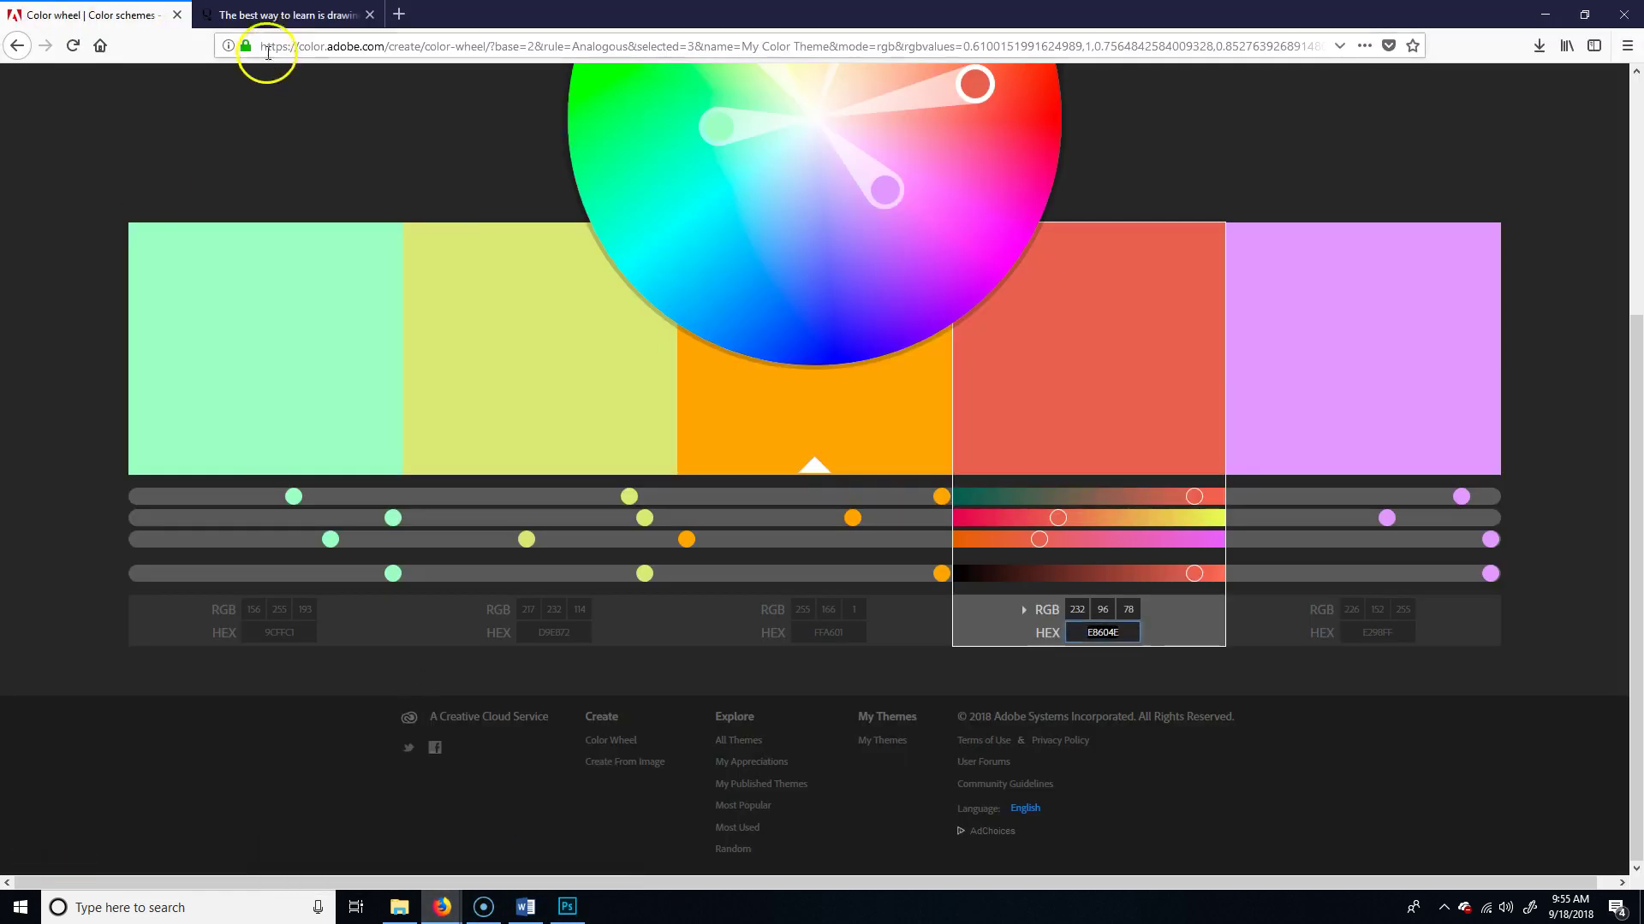
pyautogui.click(15, 46)
pyautogui.click(14, 47)
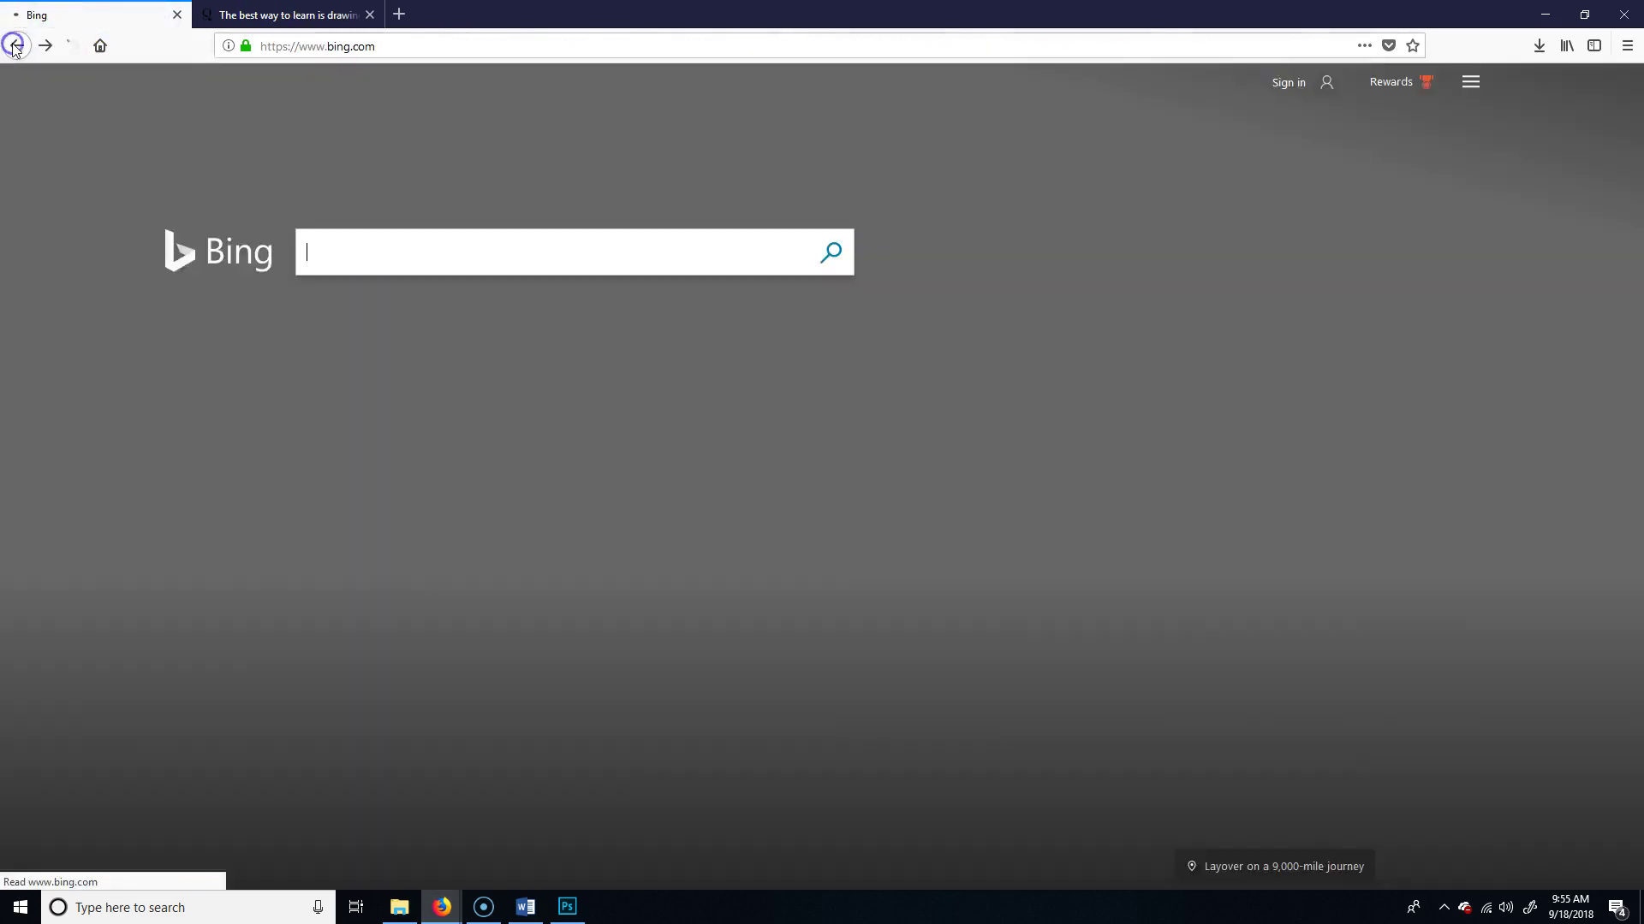
pyautogui.click(15, 46)
pyautogui.click(16, 46)
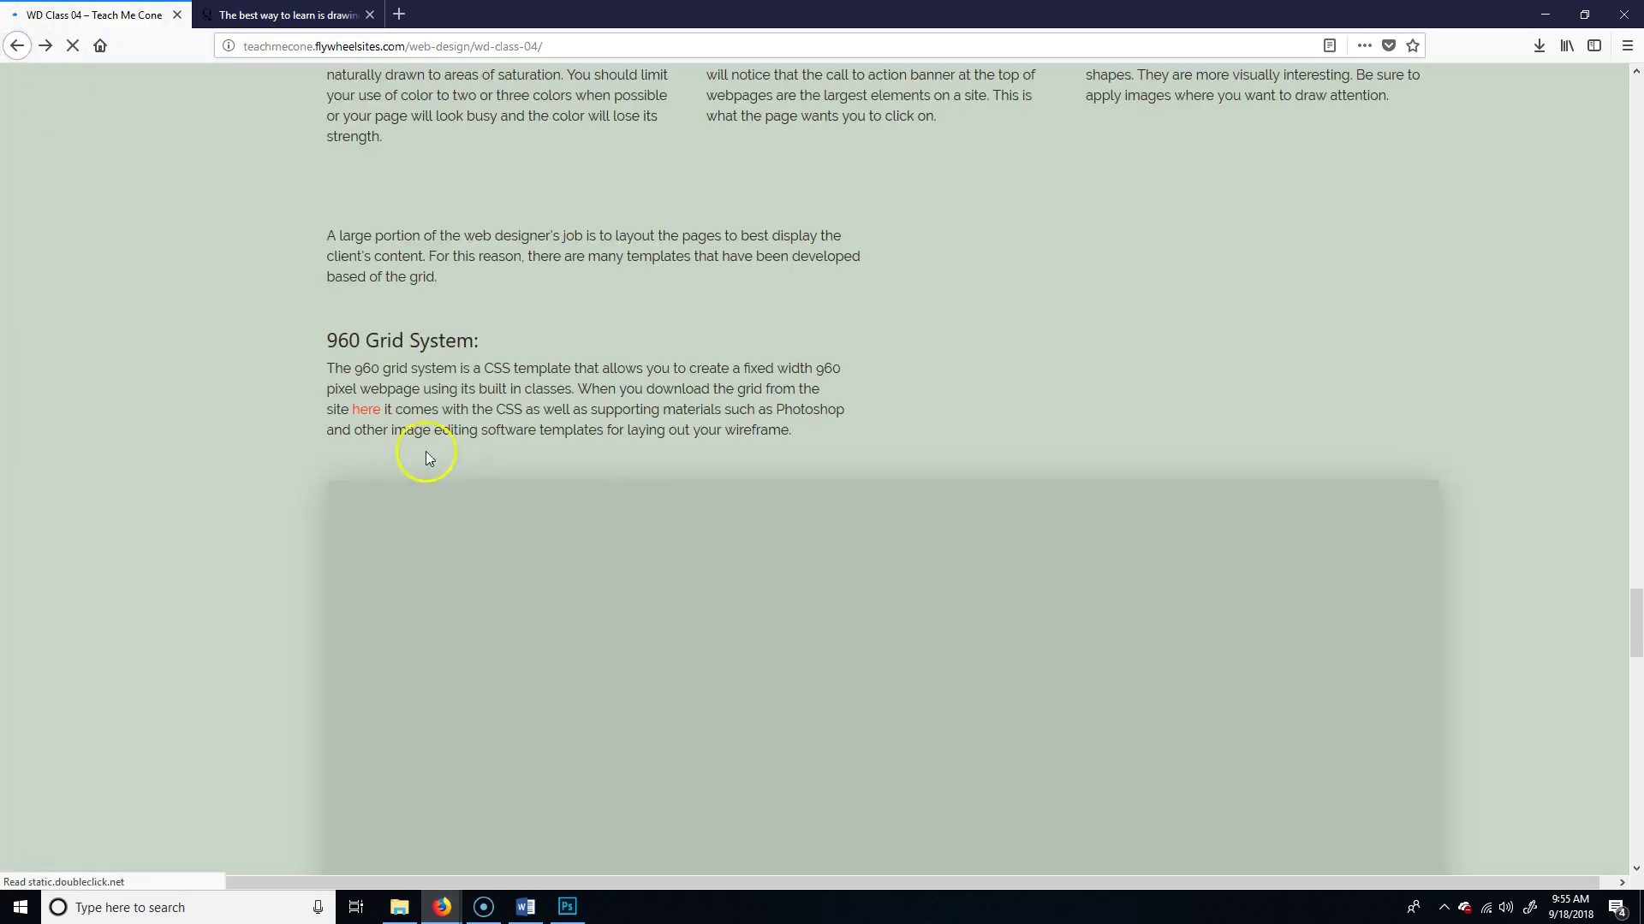
pyautogui.scroll(-15, 548, 556)
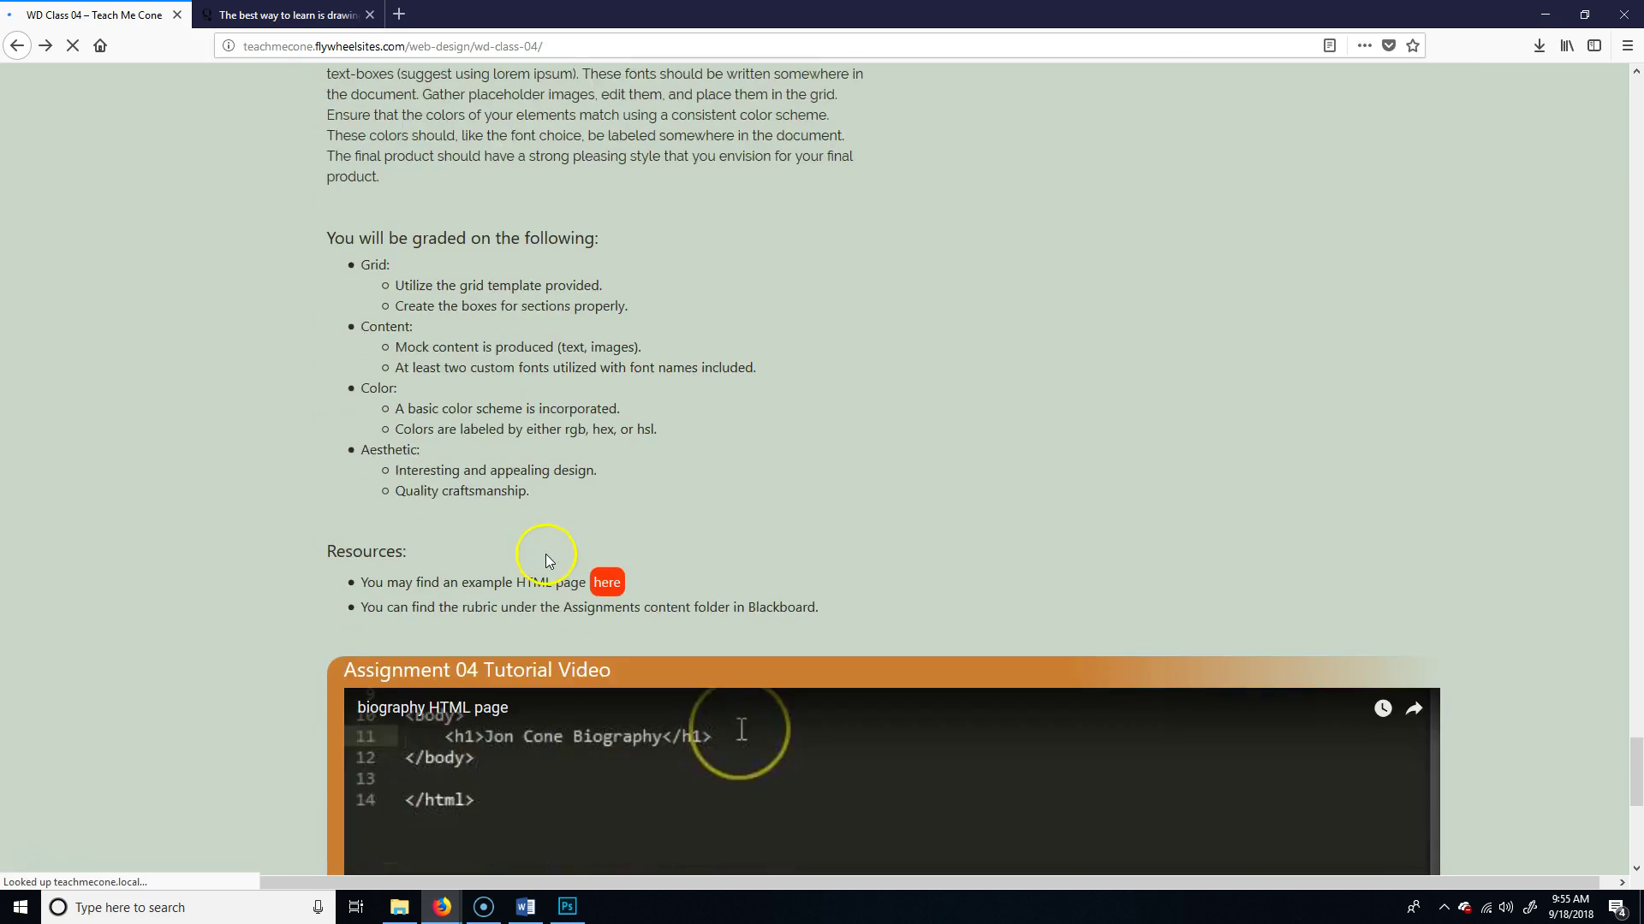
# Highlight the grading criteria on color labels and custom fonts, and return to the Photoshop mockup
pyautogui.moveTo(402, 409)
pyautogui.mouseDown()
pyautogui.moveTo(642, 405)
pyautogui.moveTo(403, 429)
pyautogui.mouseUp()
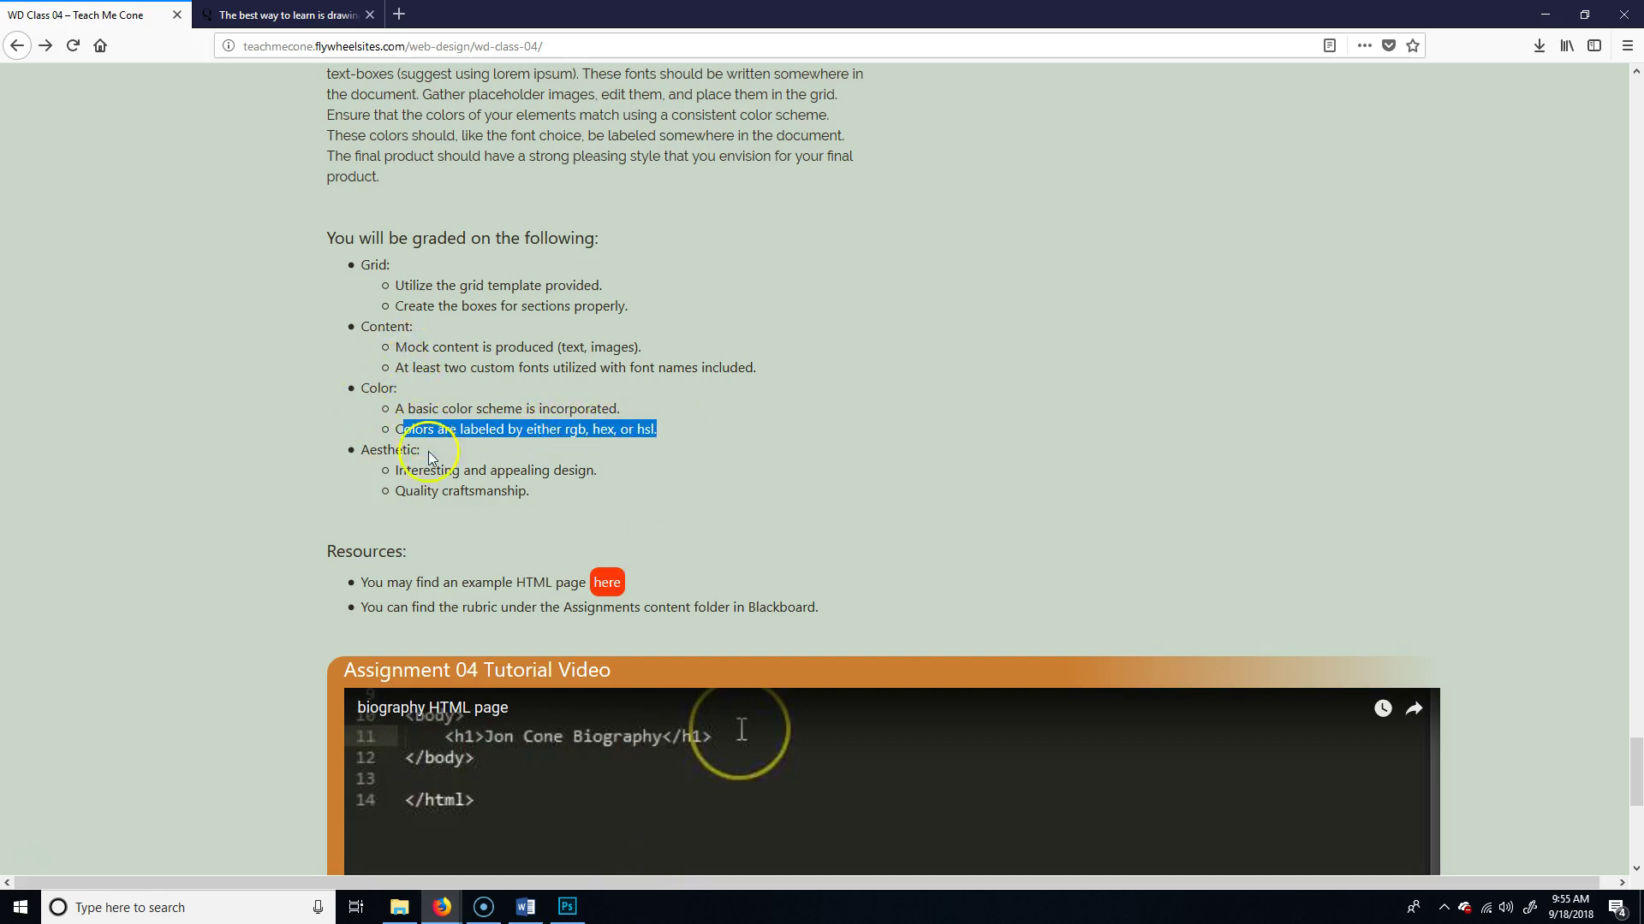
pyautogui.moveTo(413, 367); pyautogui.dragTo(731, 363)
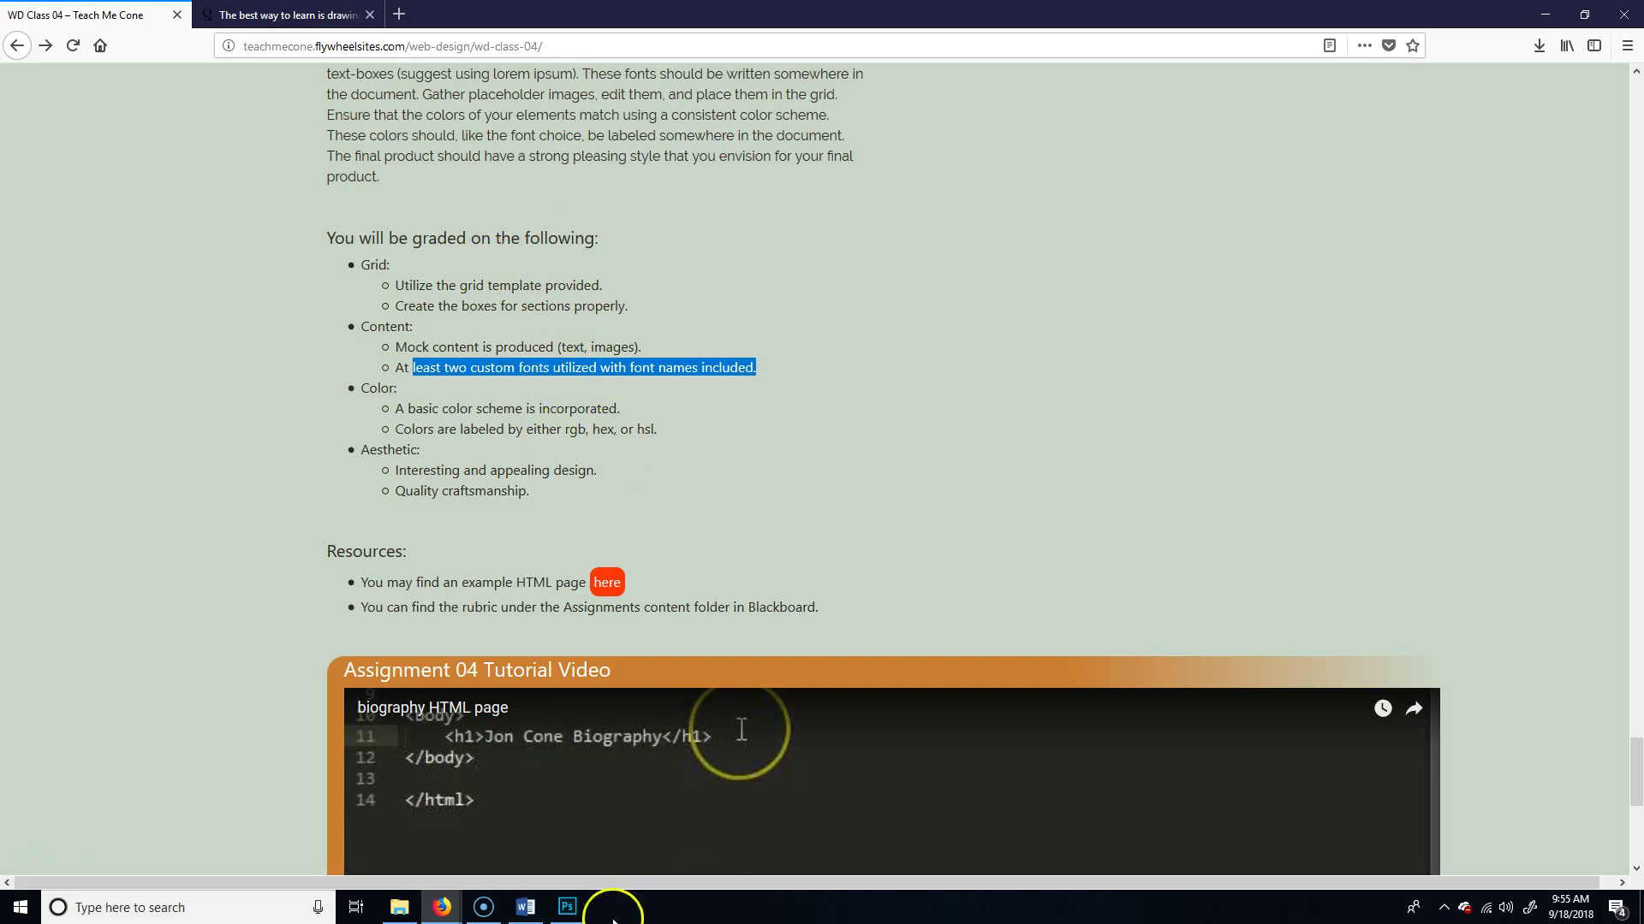
pyautogui.click(526, 908)
pyautogui.click(526, 908)
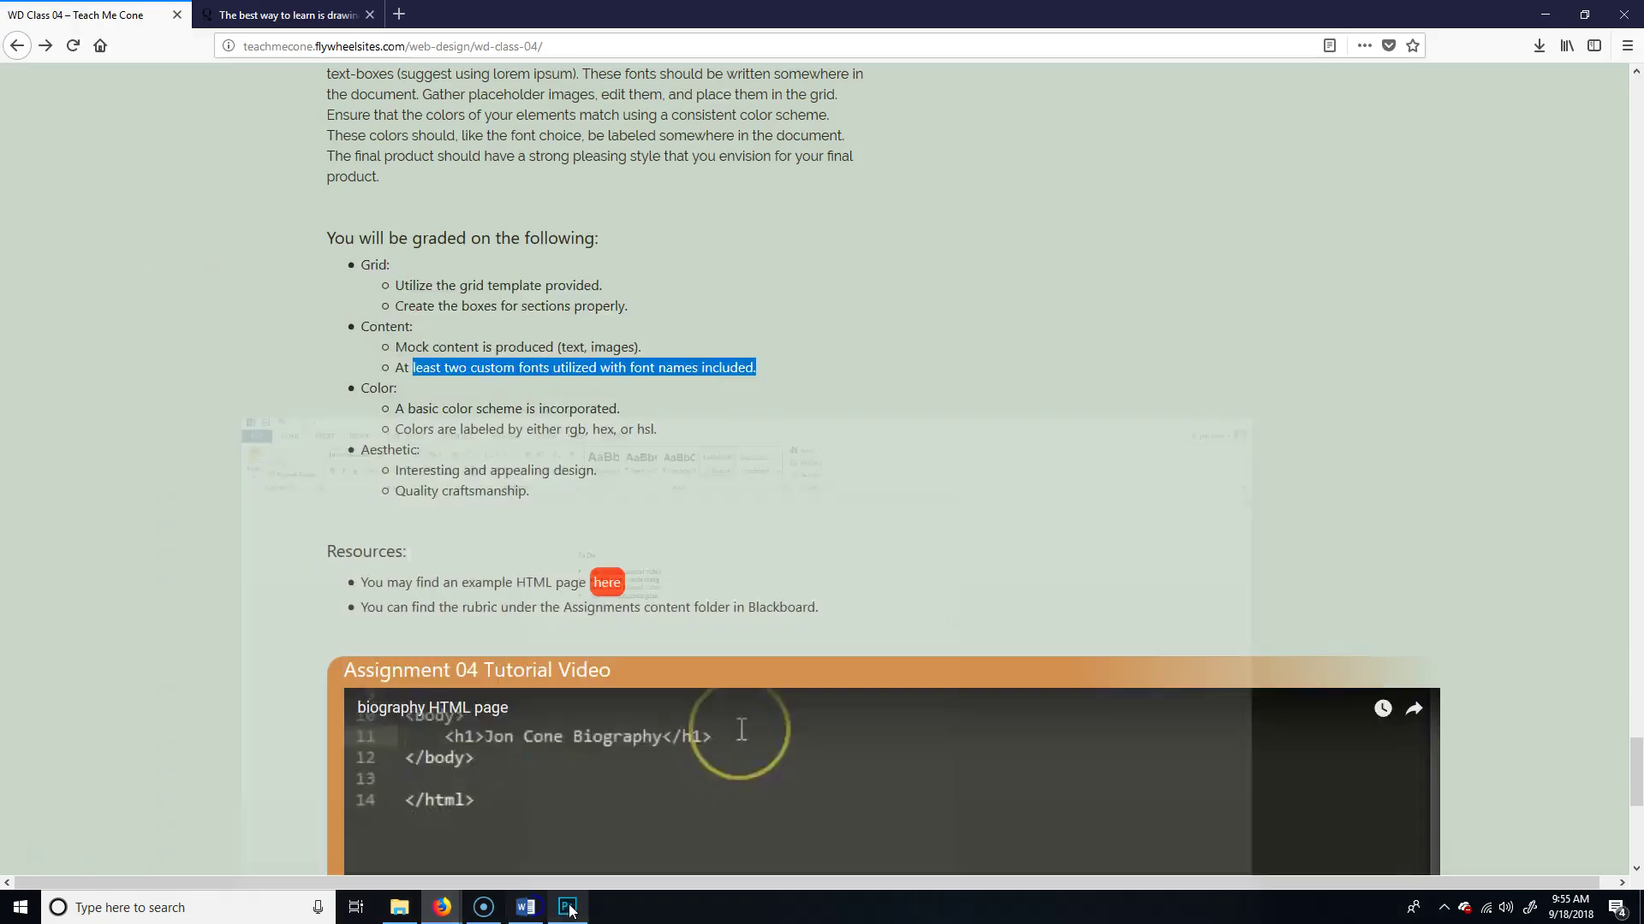
pyautogui.click(567, 907)
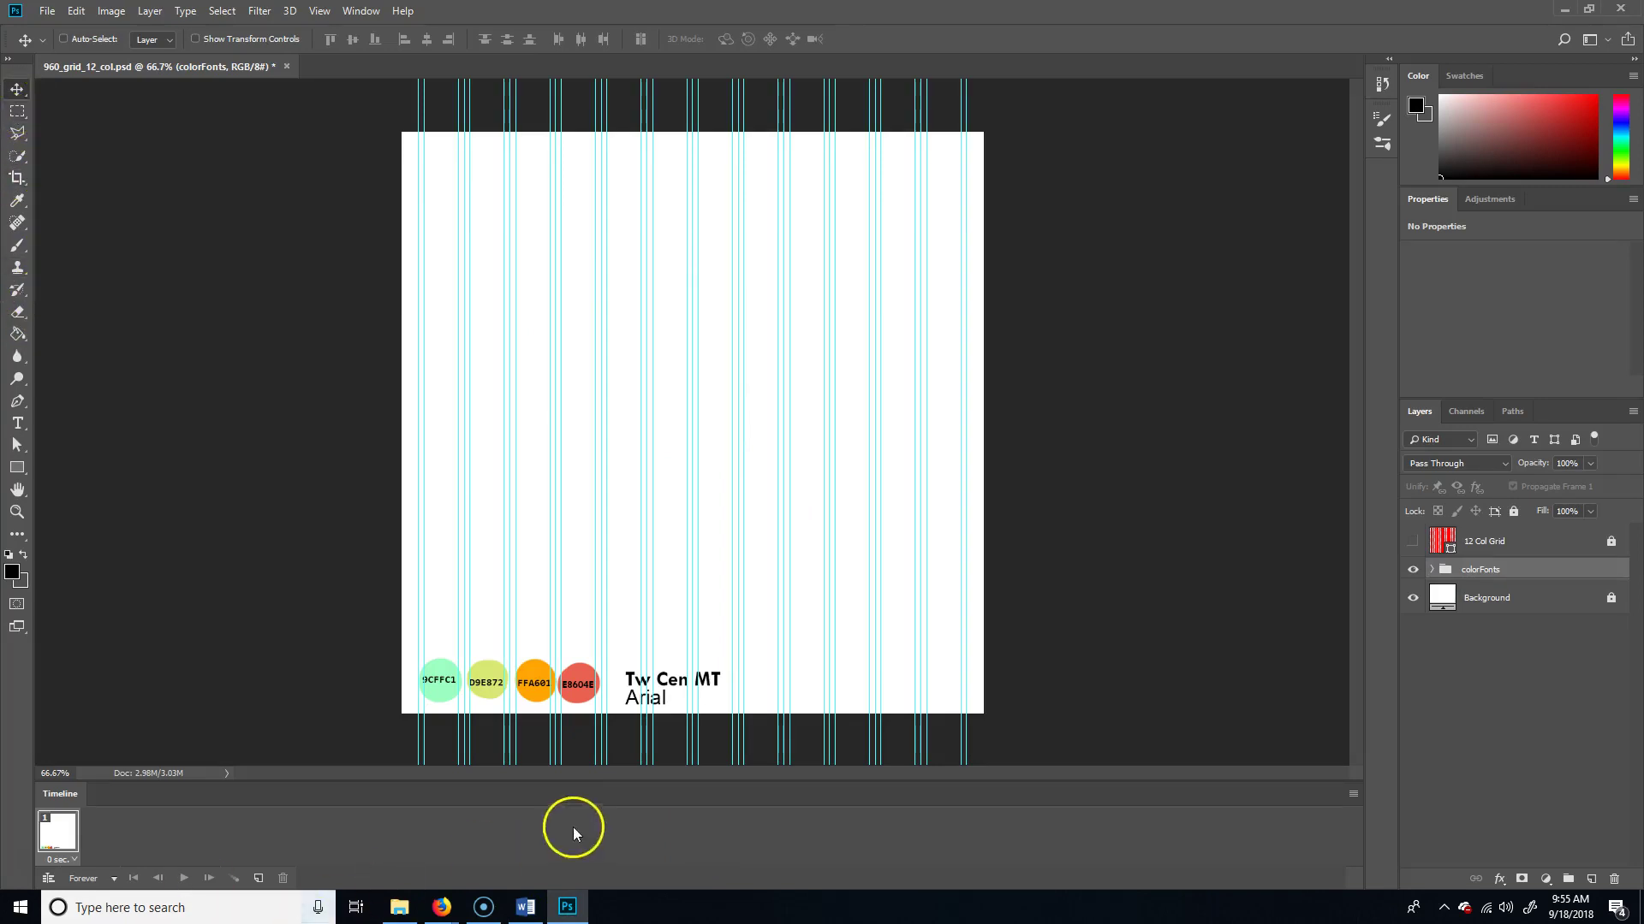
# Add a new layer above the colorFonts group and name it background
pyautogui.click(1590, 879)
pyautogui.doubleClick(1478, 582)
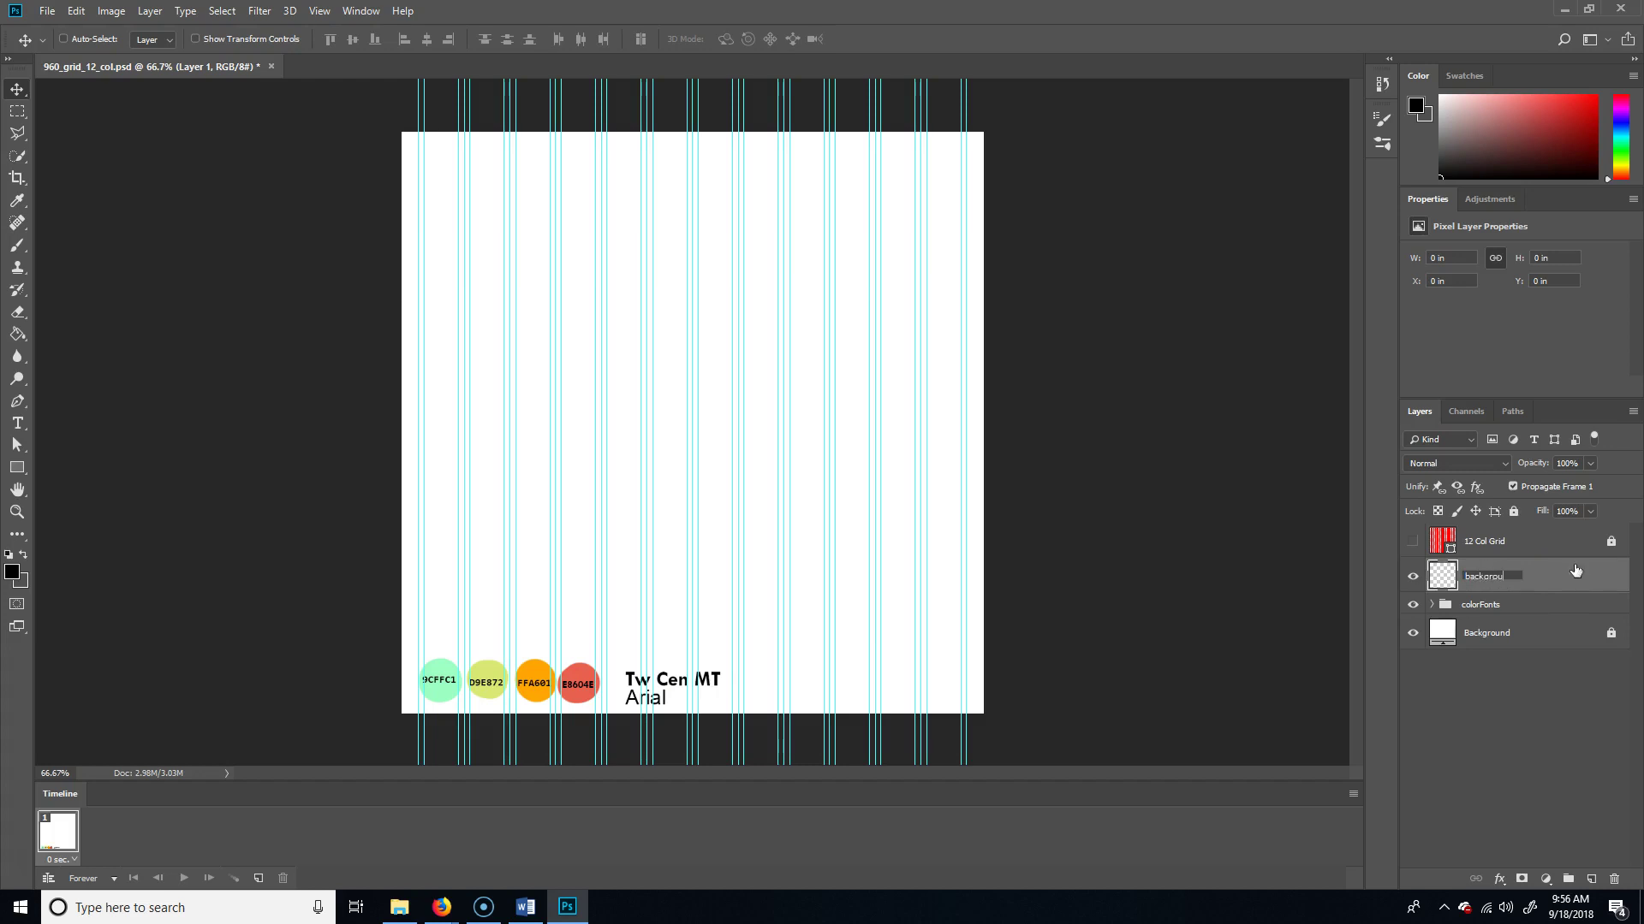
pyautogui.write('background')
pyautogui.press('Return')
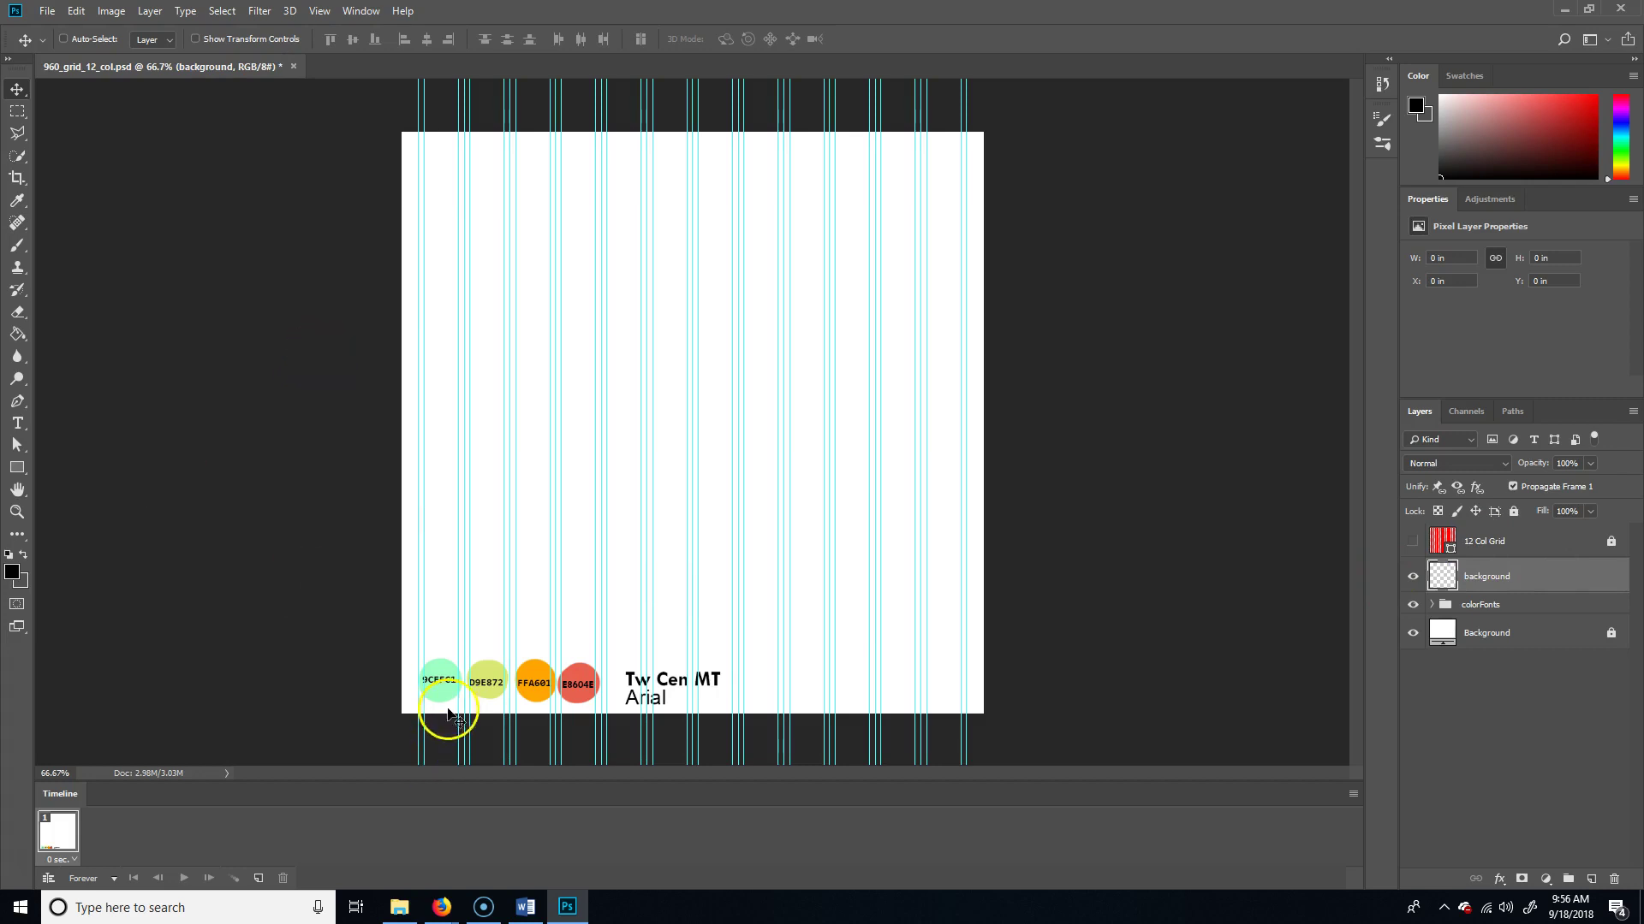
# Sample the red of the E8604E dot and fill the background layer with it using the Paint Bucket
pyautogui.moveTo(808, 723)
pyautogui.mouseDown()
pyautogui.moveTo(679, 748)
pyautogui.moveTo(472, 743)
pyautogui.moveTo(525, 767)
pyautogui.moveTo(565, 690)
pyautogui.moveTo(579, 704)
pyautogui.mouseUp()
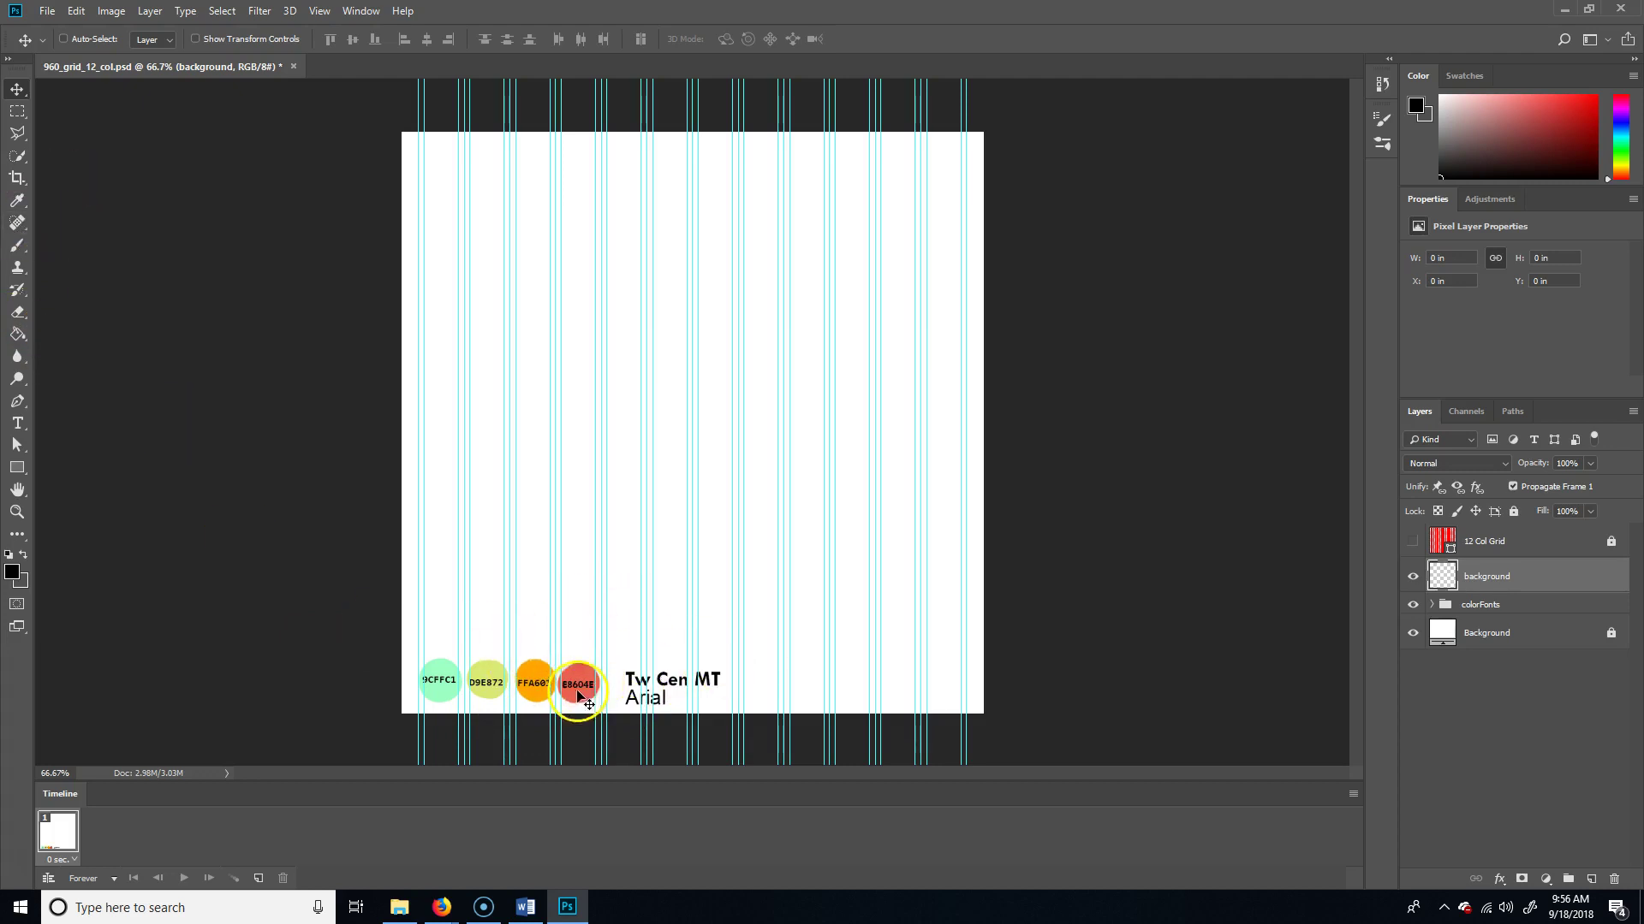
pyautogui.press('i')
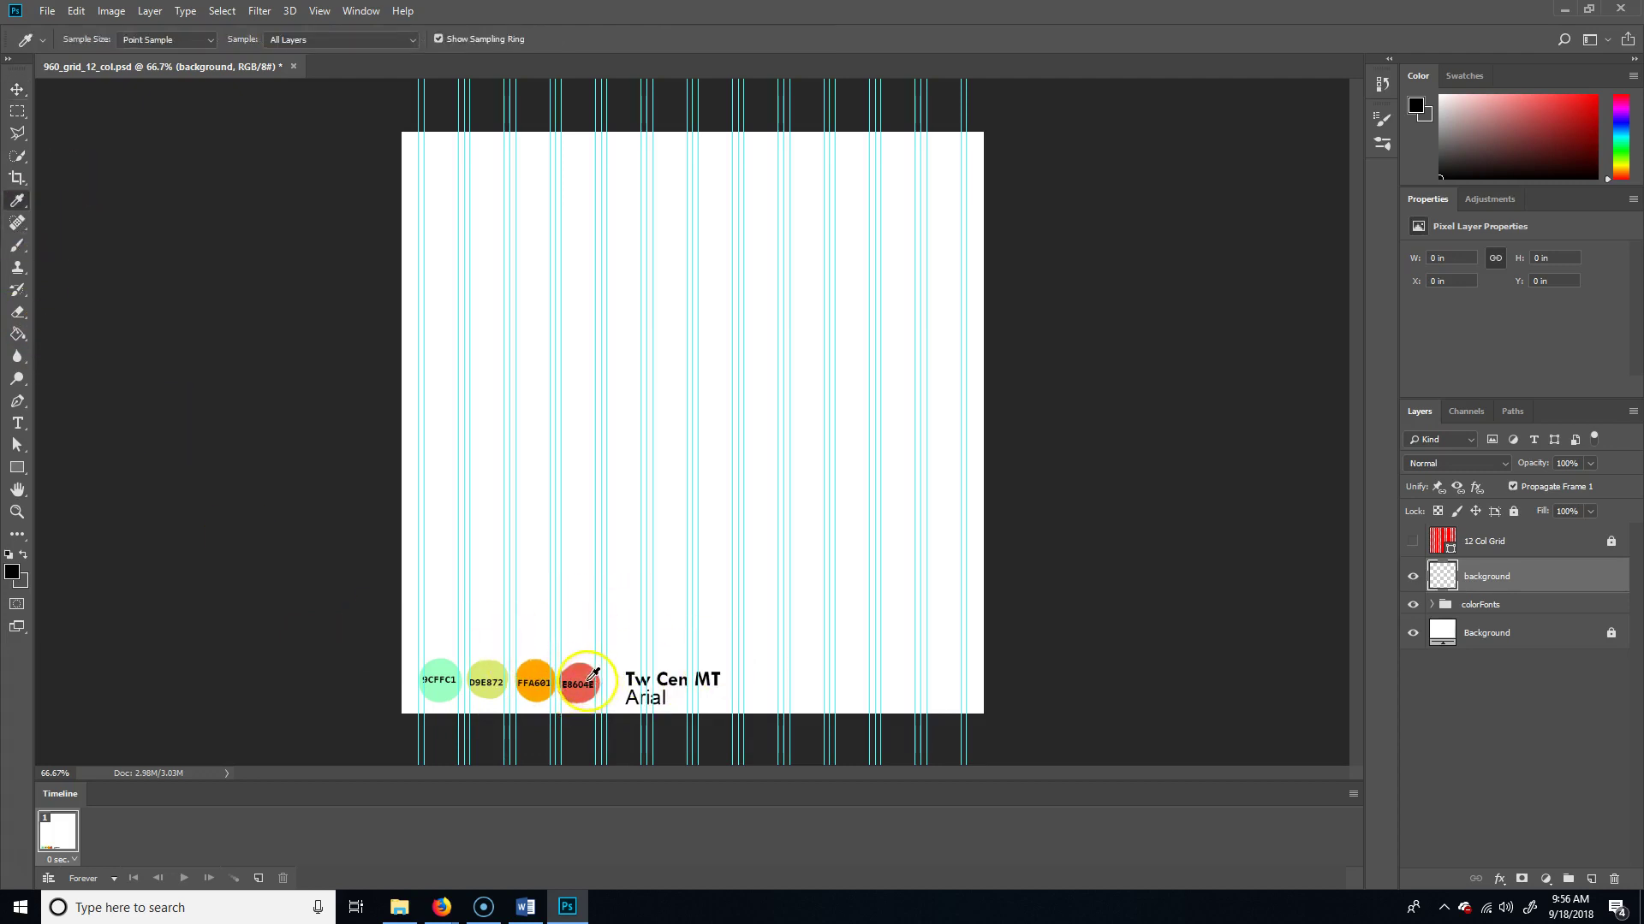
pyautogui.click(578, 675)
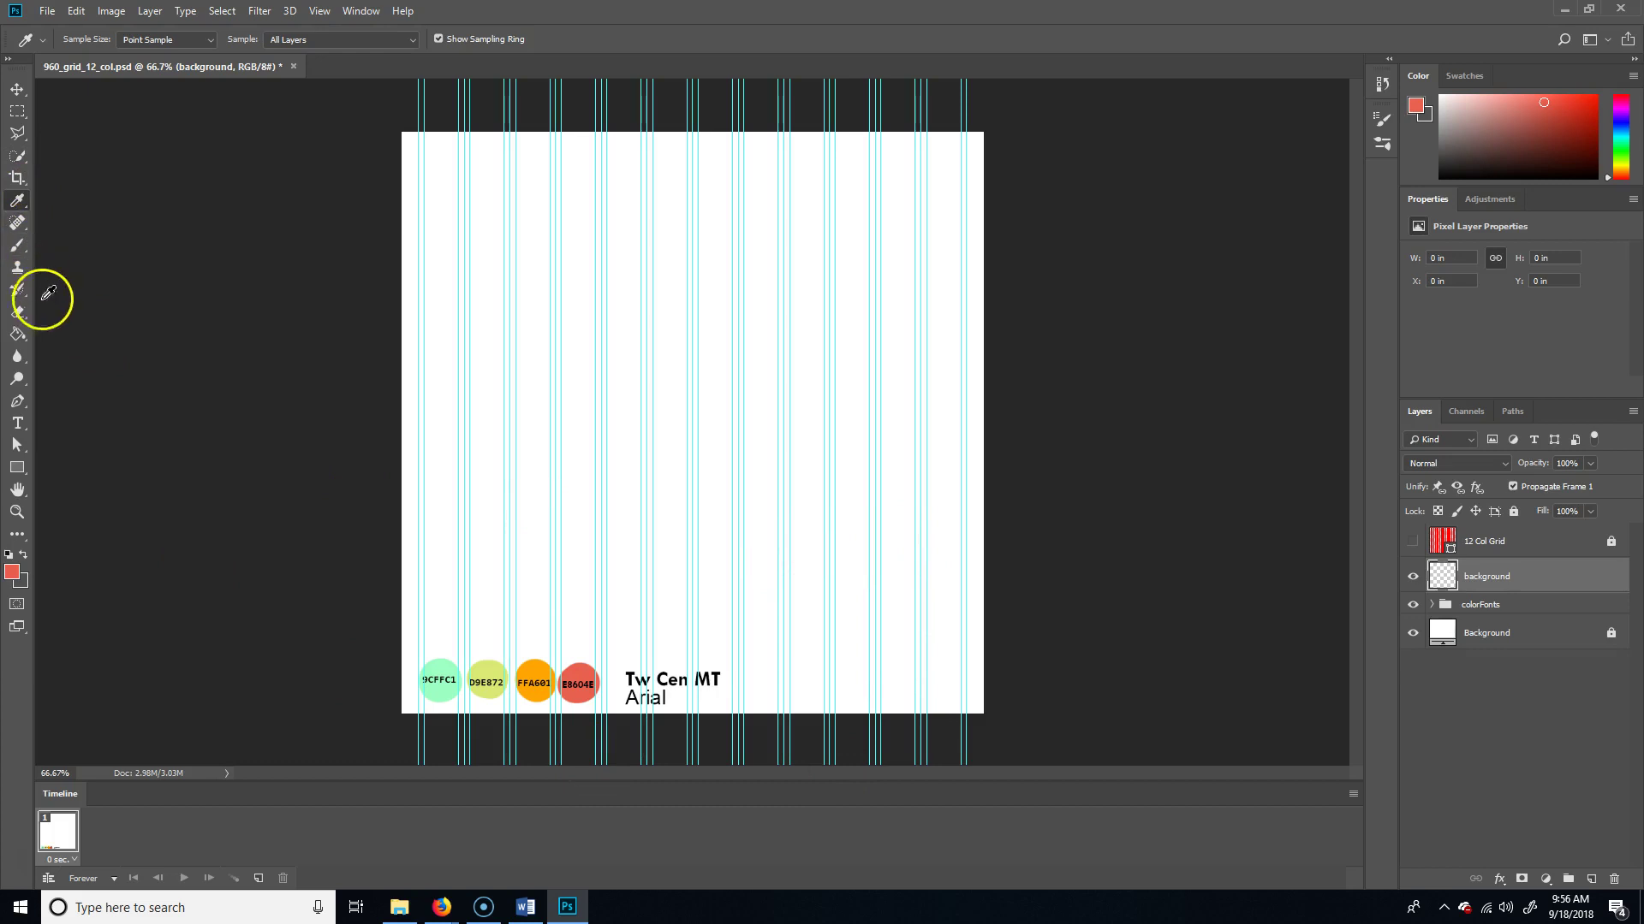
pyautogui.click(17, 334)
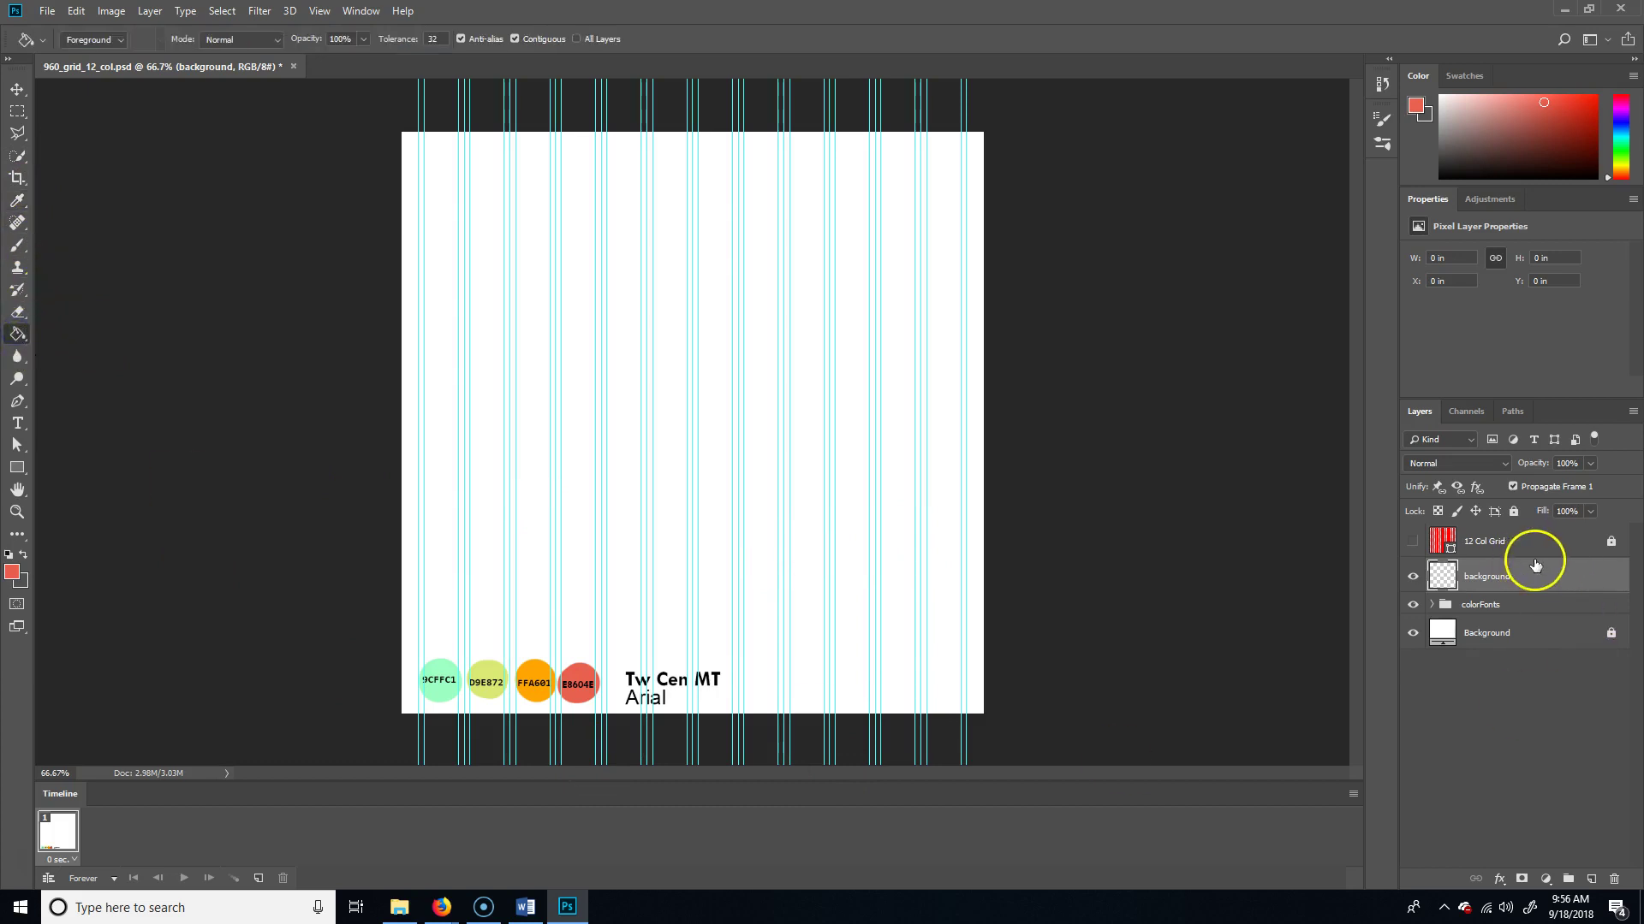
pyautogui.click(619, 405)
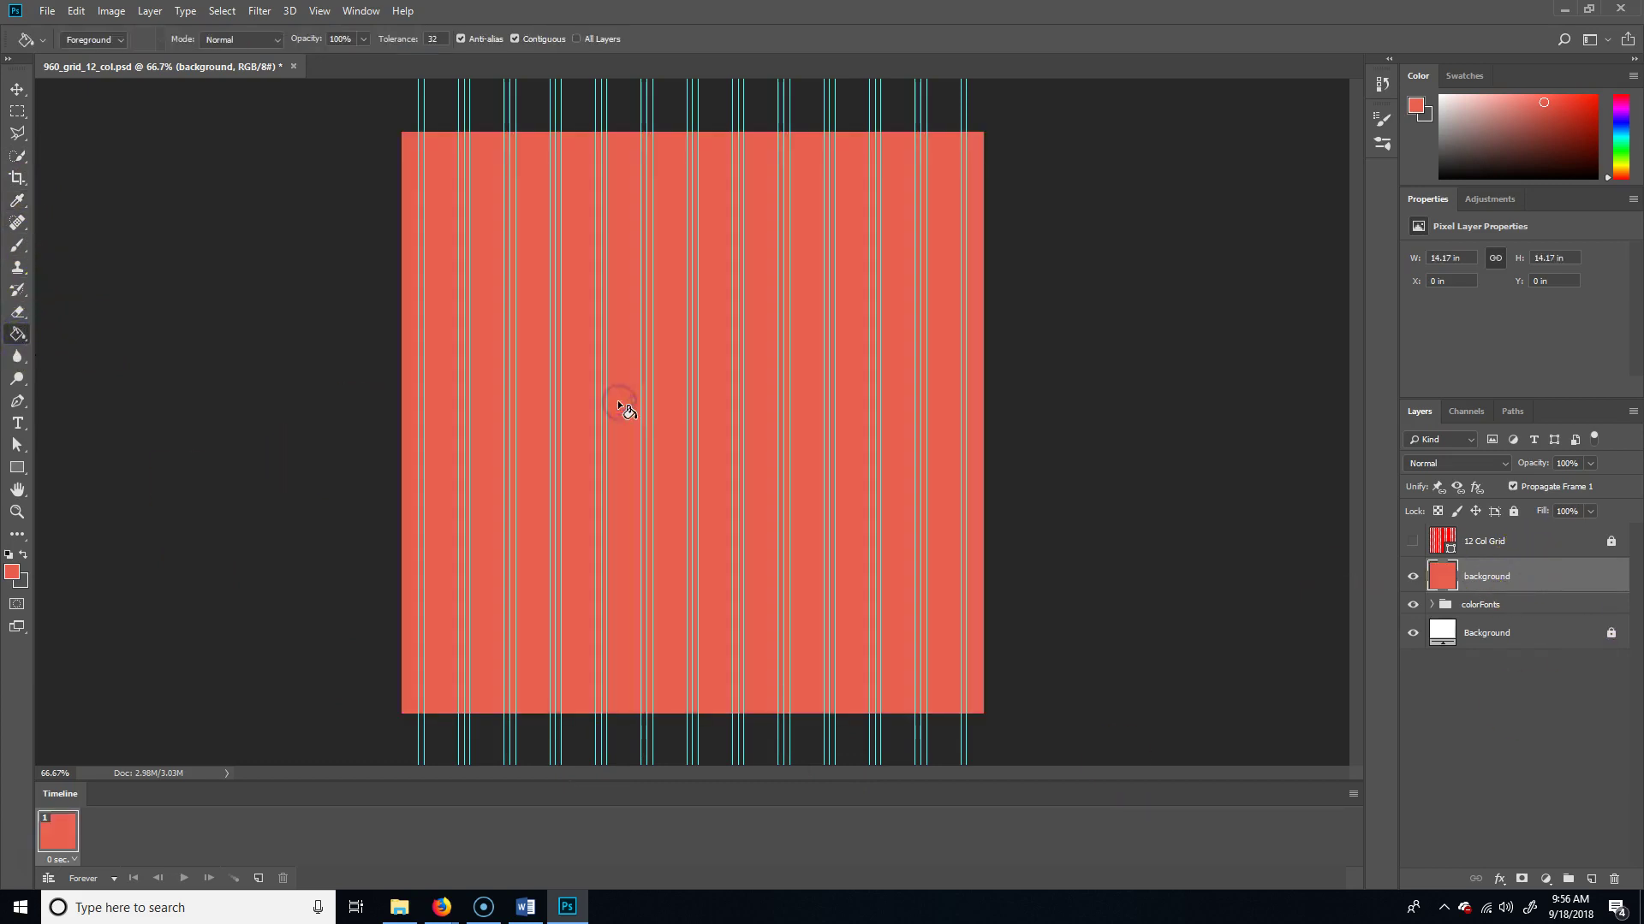
# Move the colorFonts group above the background layer and make the 12 Col Grid layer visible
pyautogui.moveTo(1492, 605); pyautogui.dragTo(1490, 551)
pyautogui.click(1552, 598)
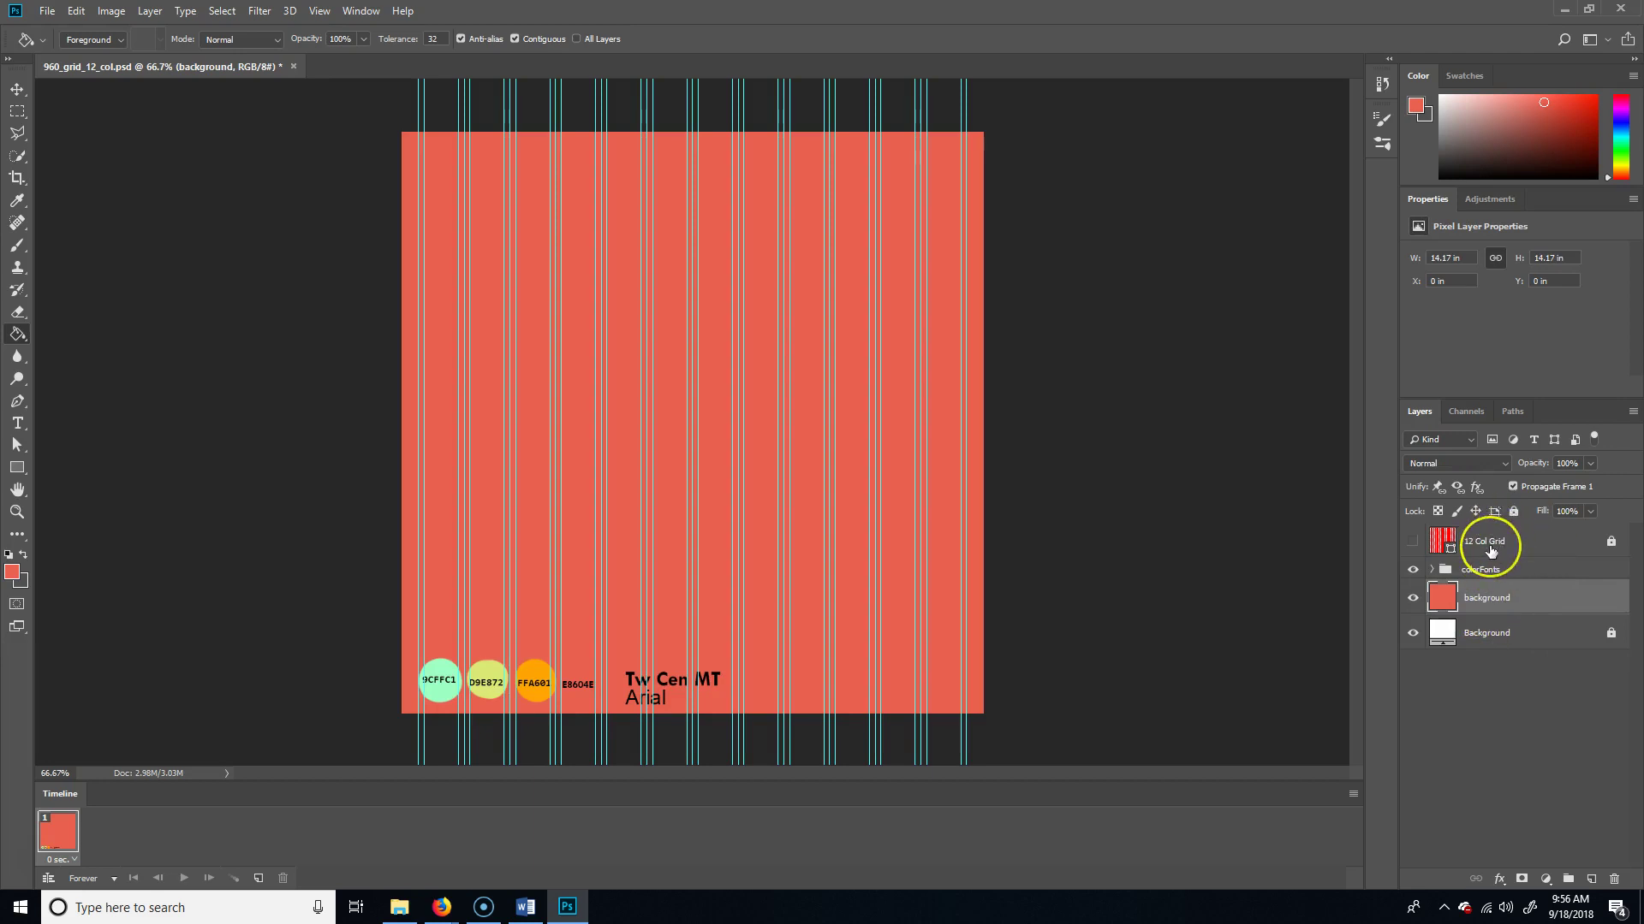
pyautogui.click(1413, 541)
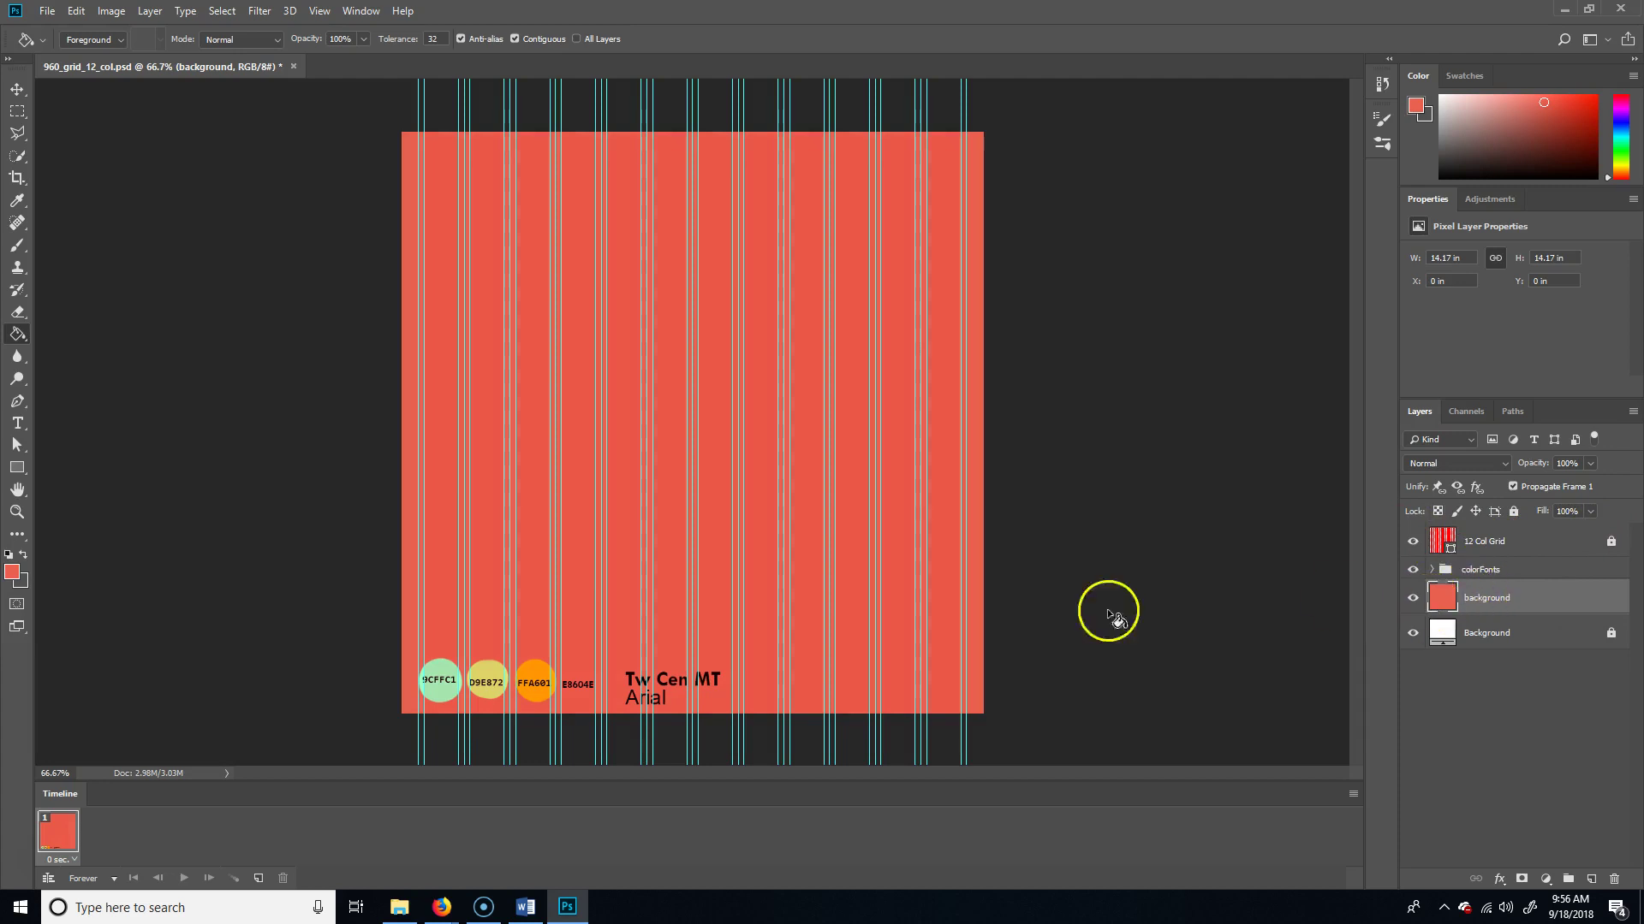
# Sample the yellow of the D9E872 dot and fill the background layer with it using the Paint Bucket
pyautogui.press('i')
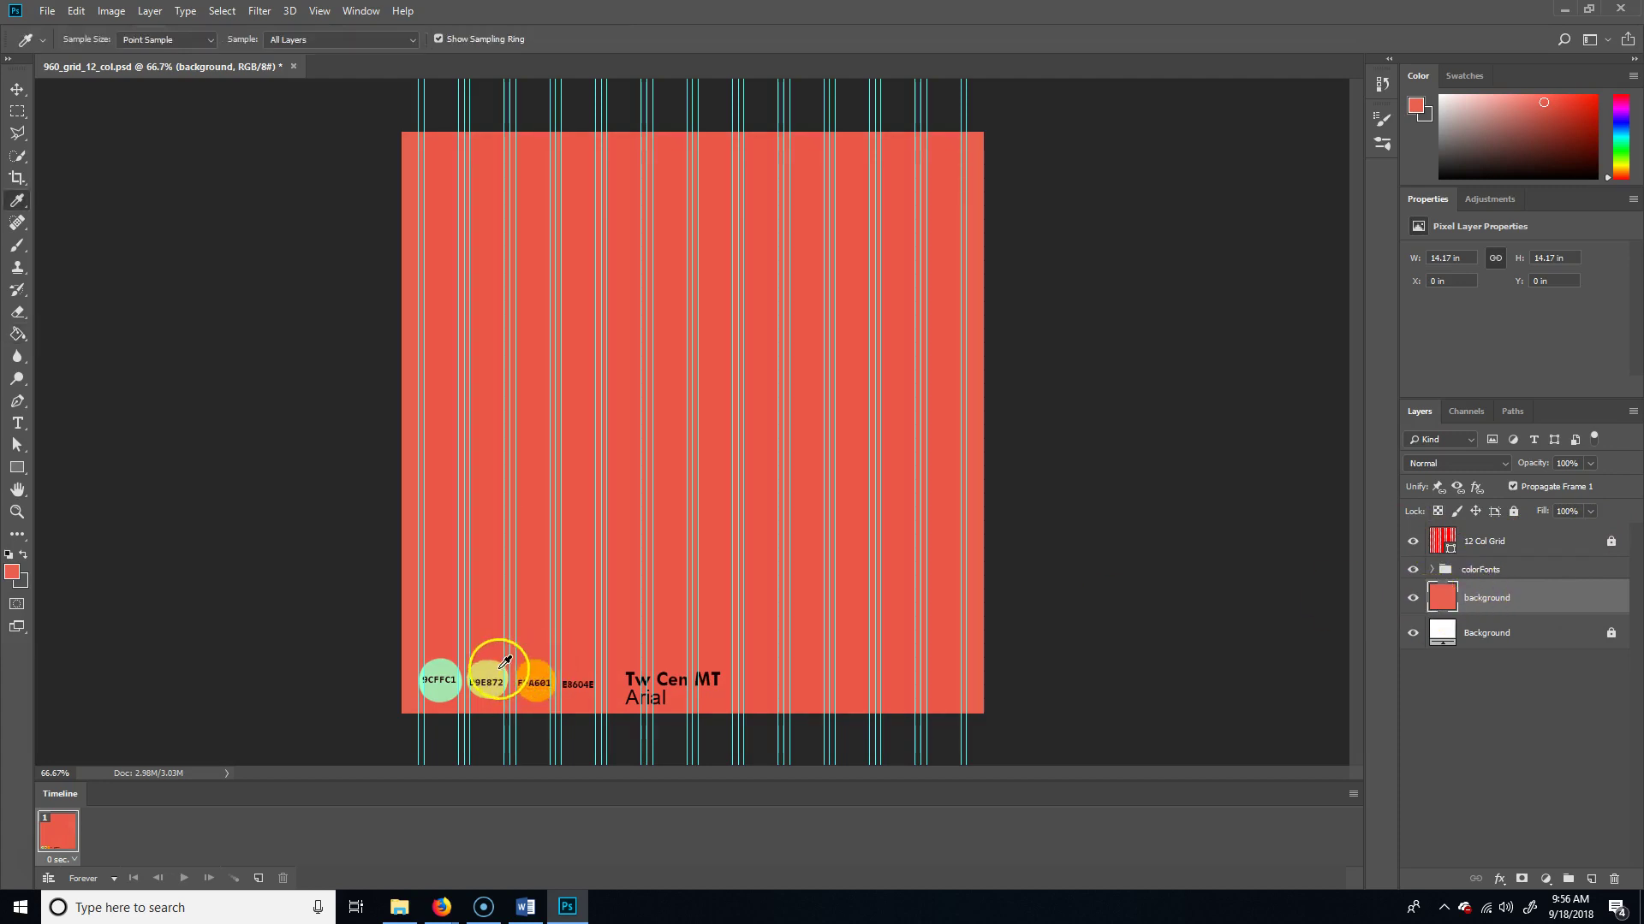
pyautogui.click(505, 662)
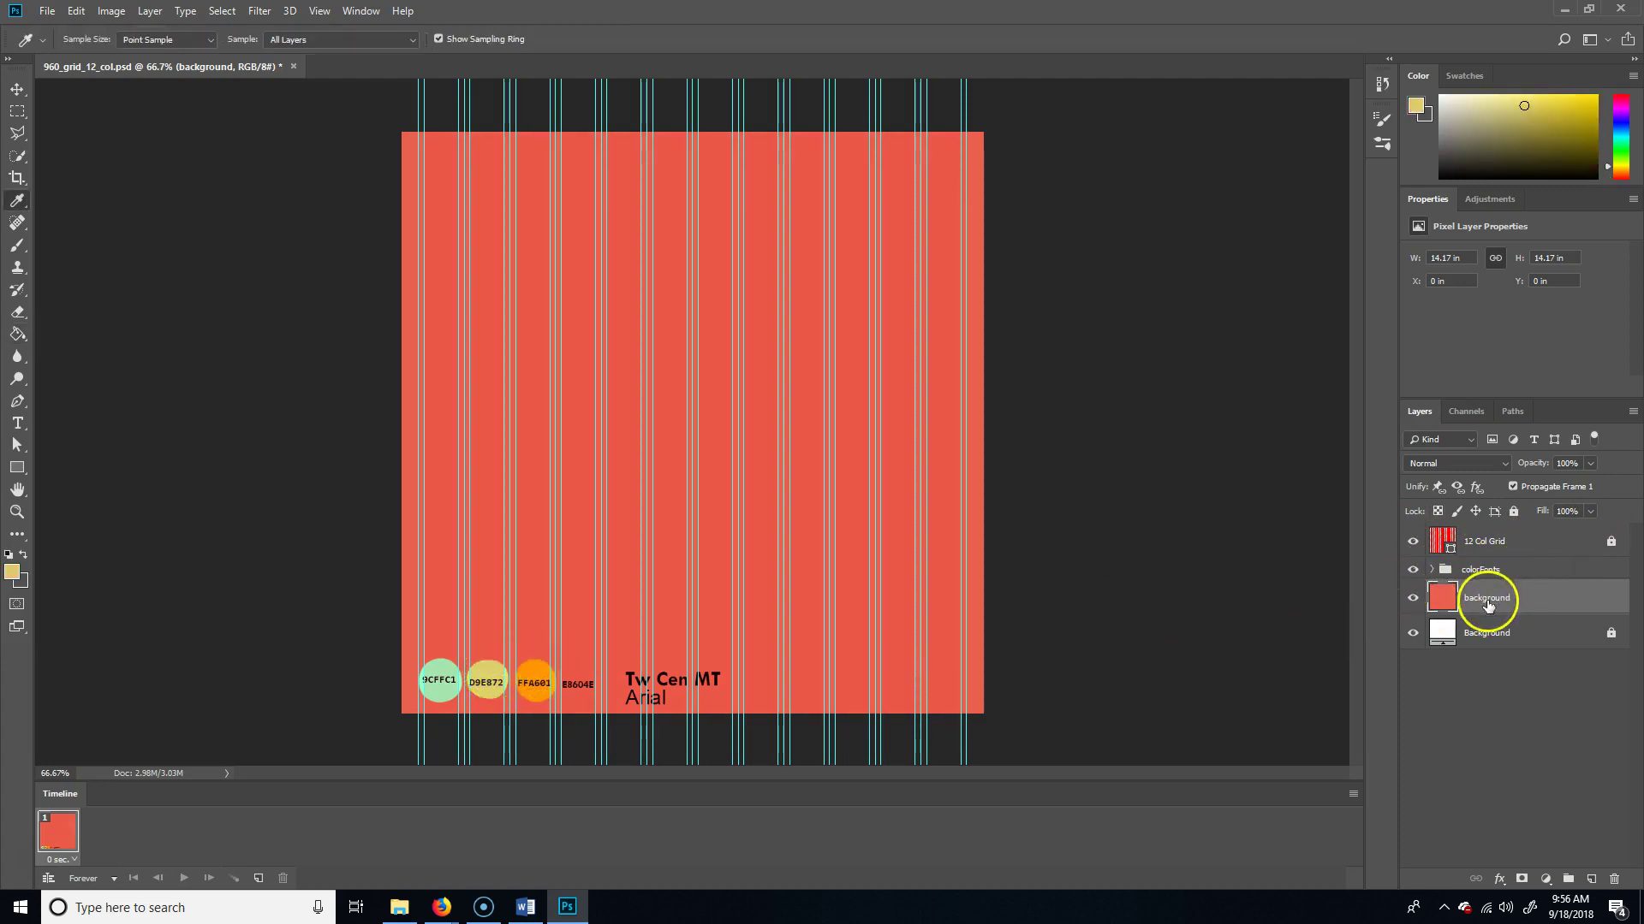
pyautogui.press('g')
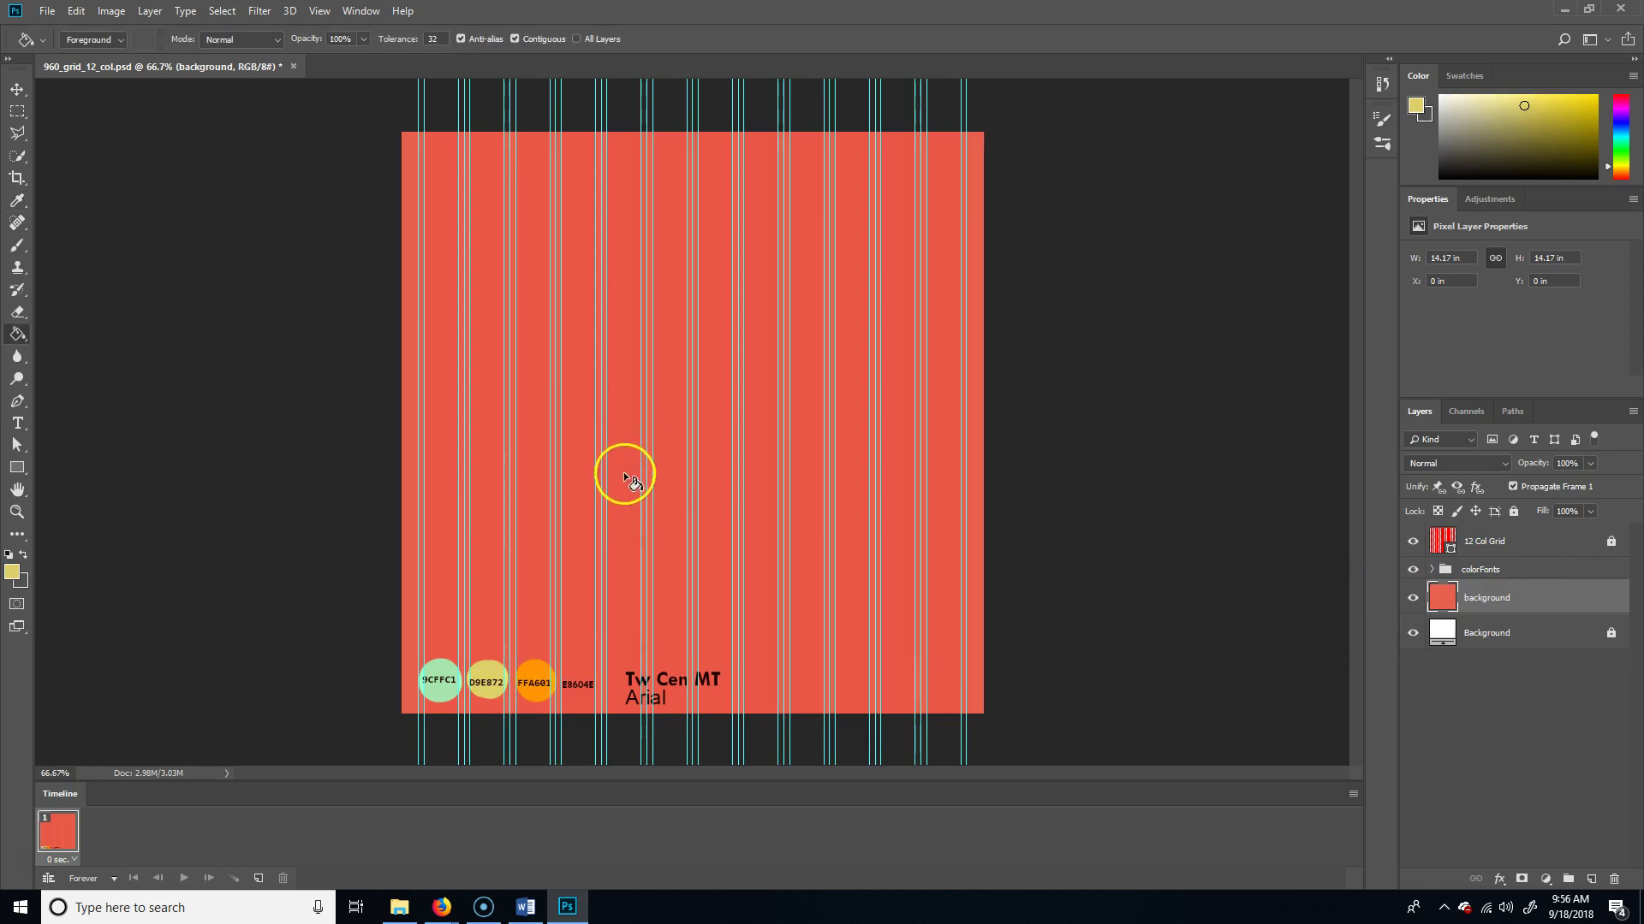
pyautogui.click(623, 467)
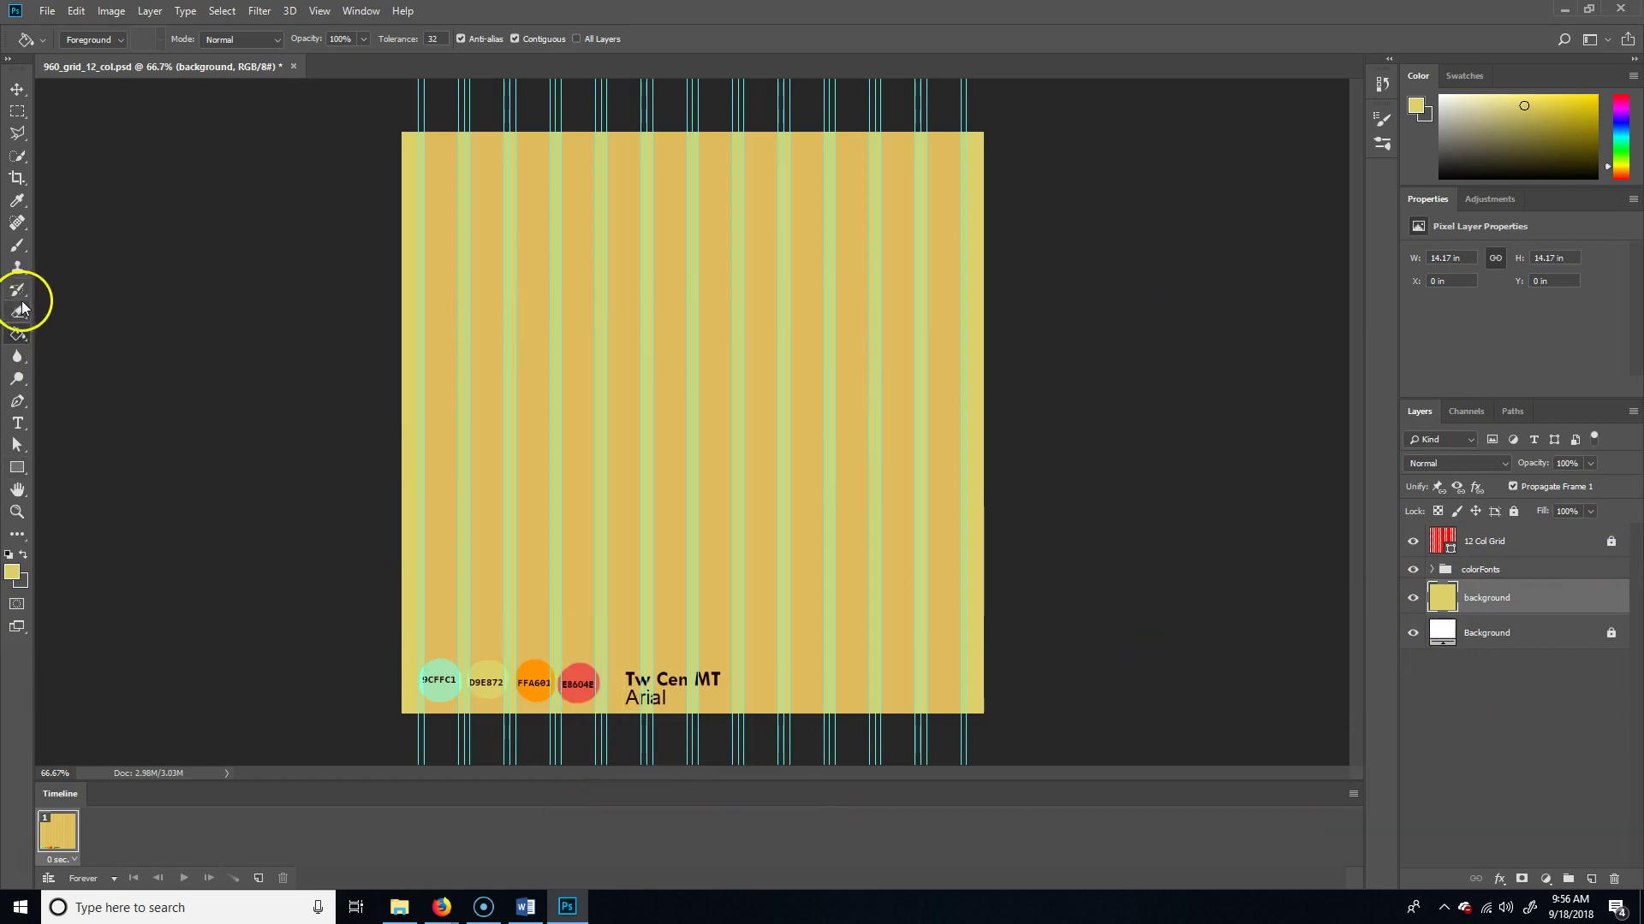
# Set the Type tool's text color to E8604E
pyautogui.click(14, 427)
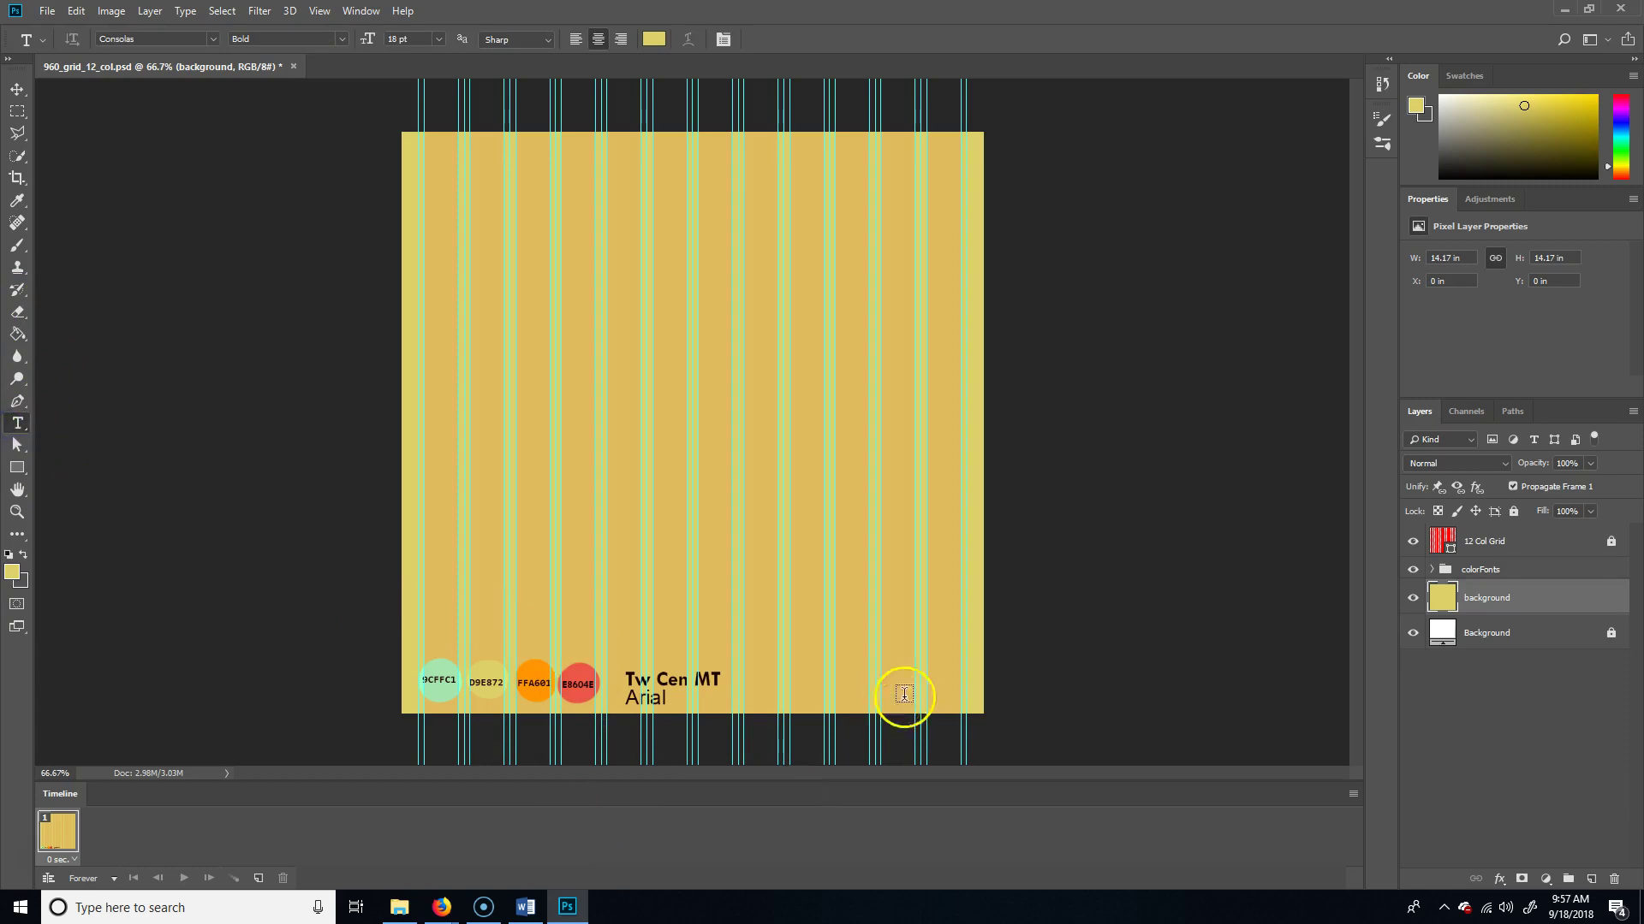
pyautogui.click(655, 39)
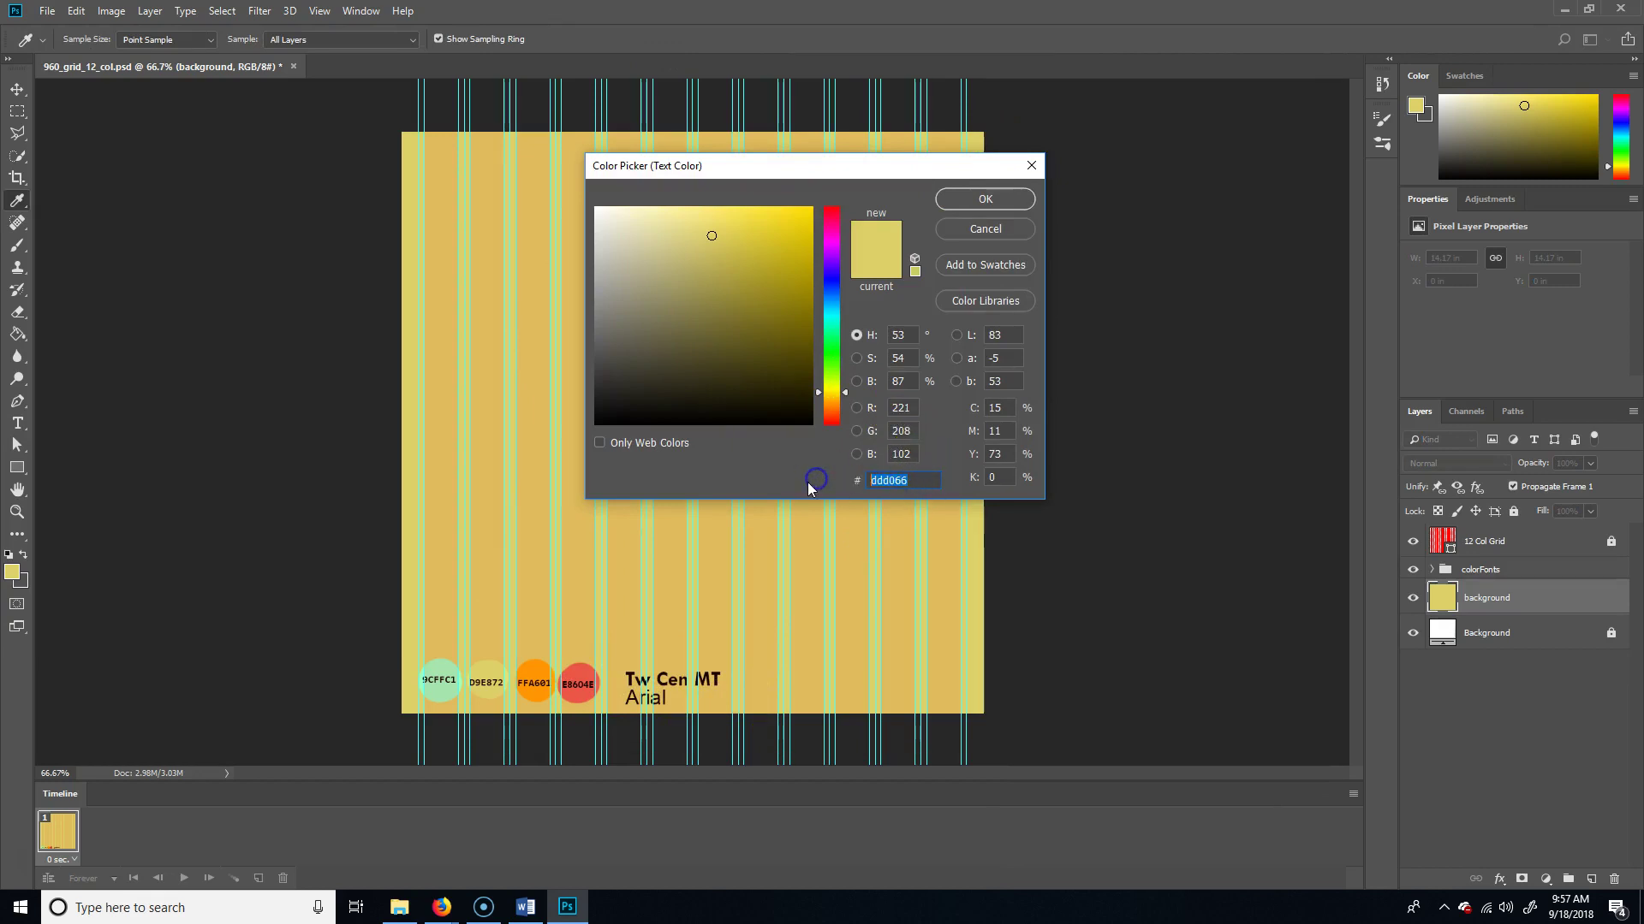
pyautogui.write('E')
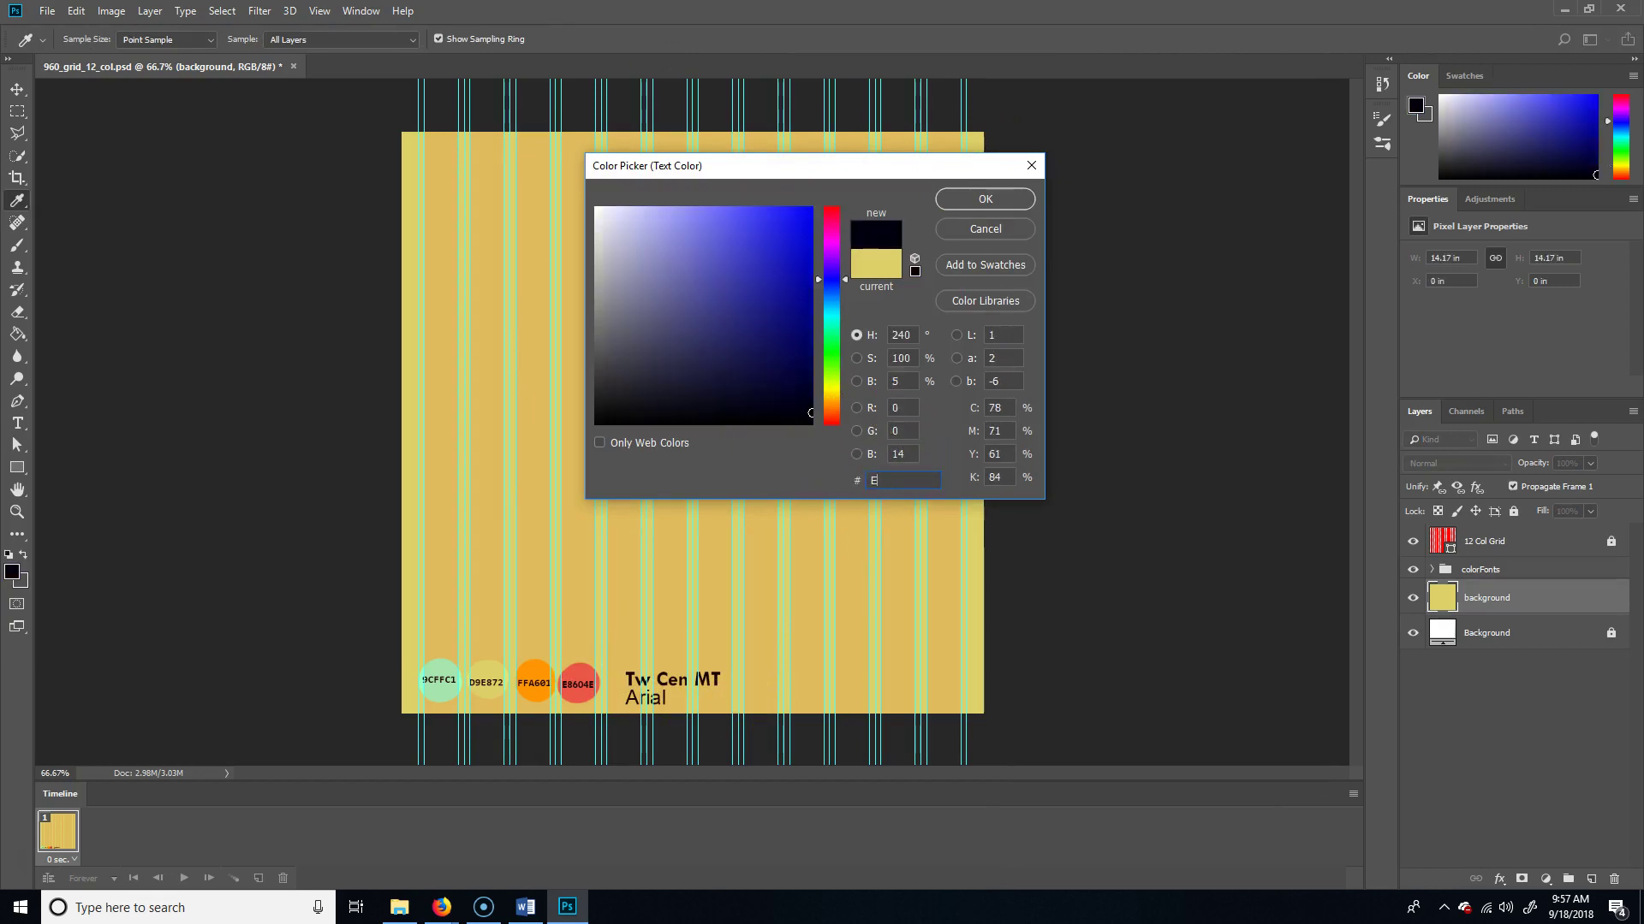
pyautogui.write('86')
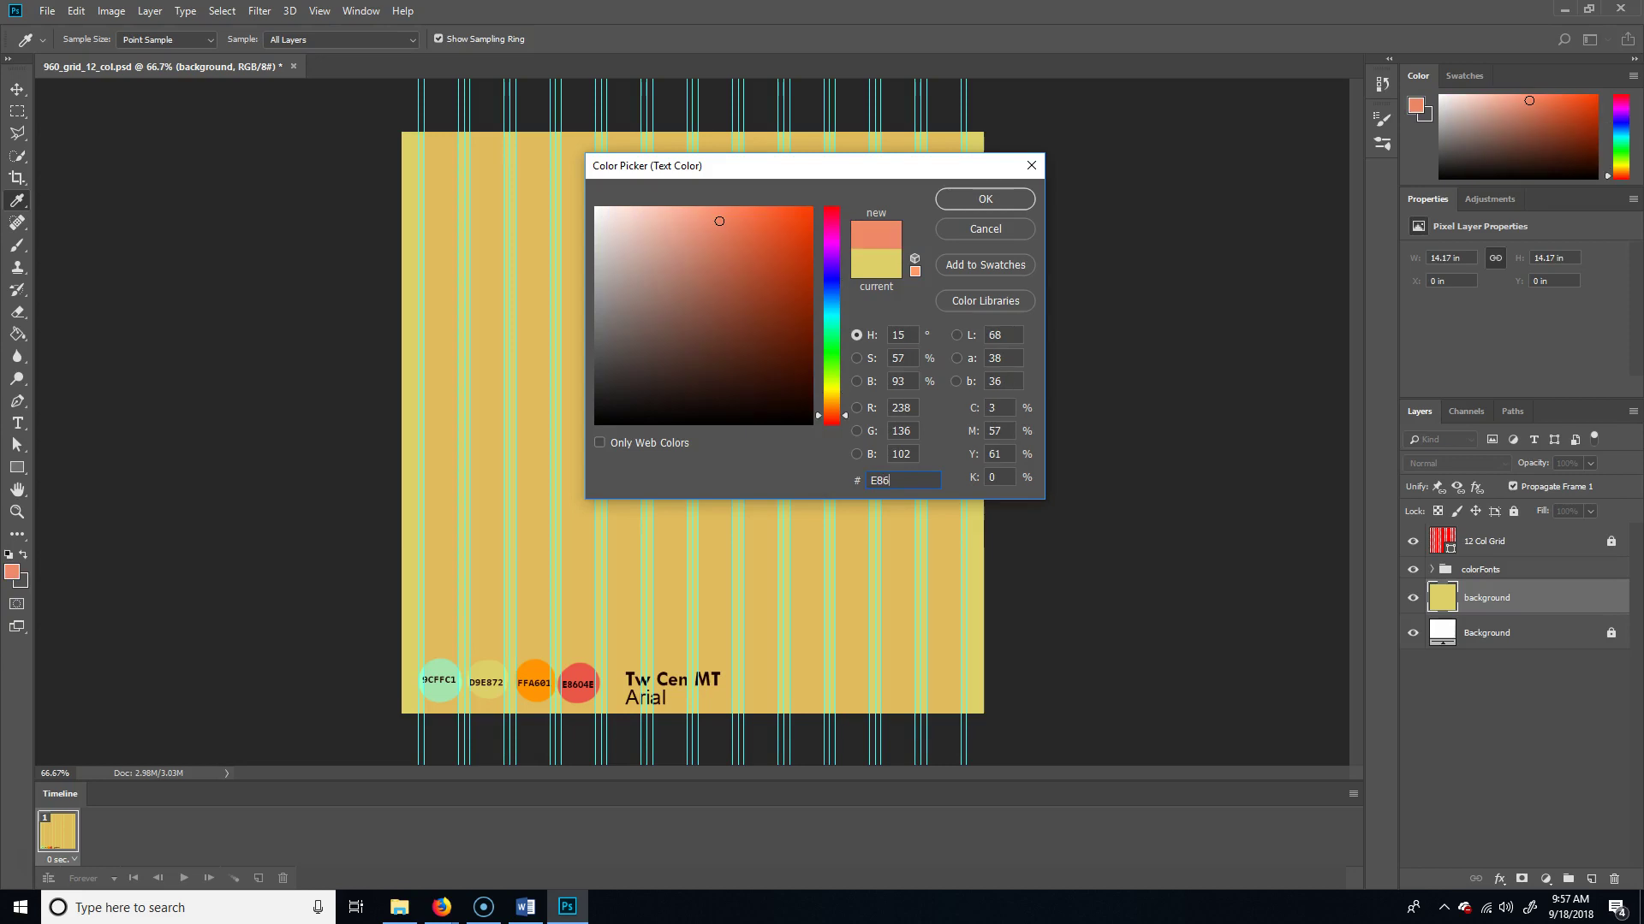
pyautogui.write('0')
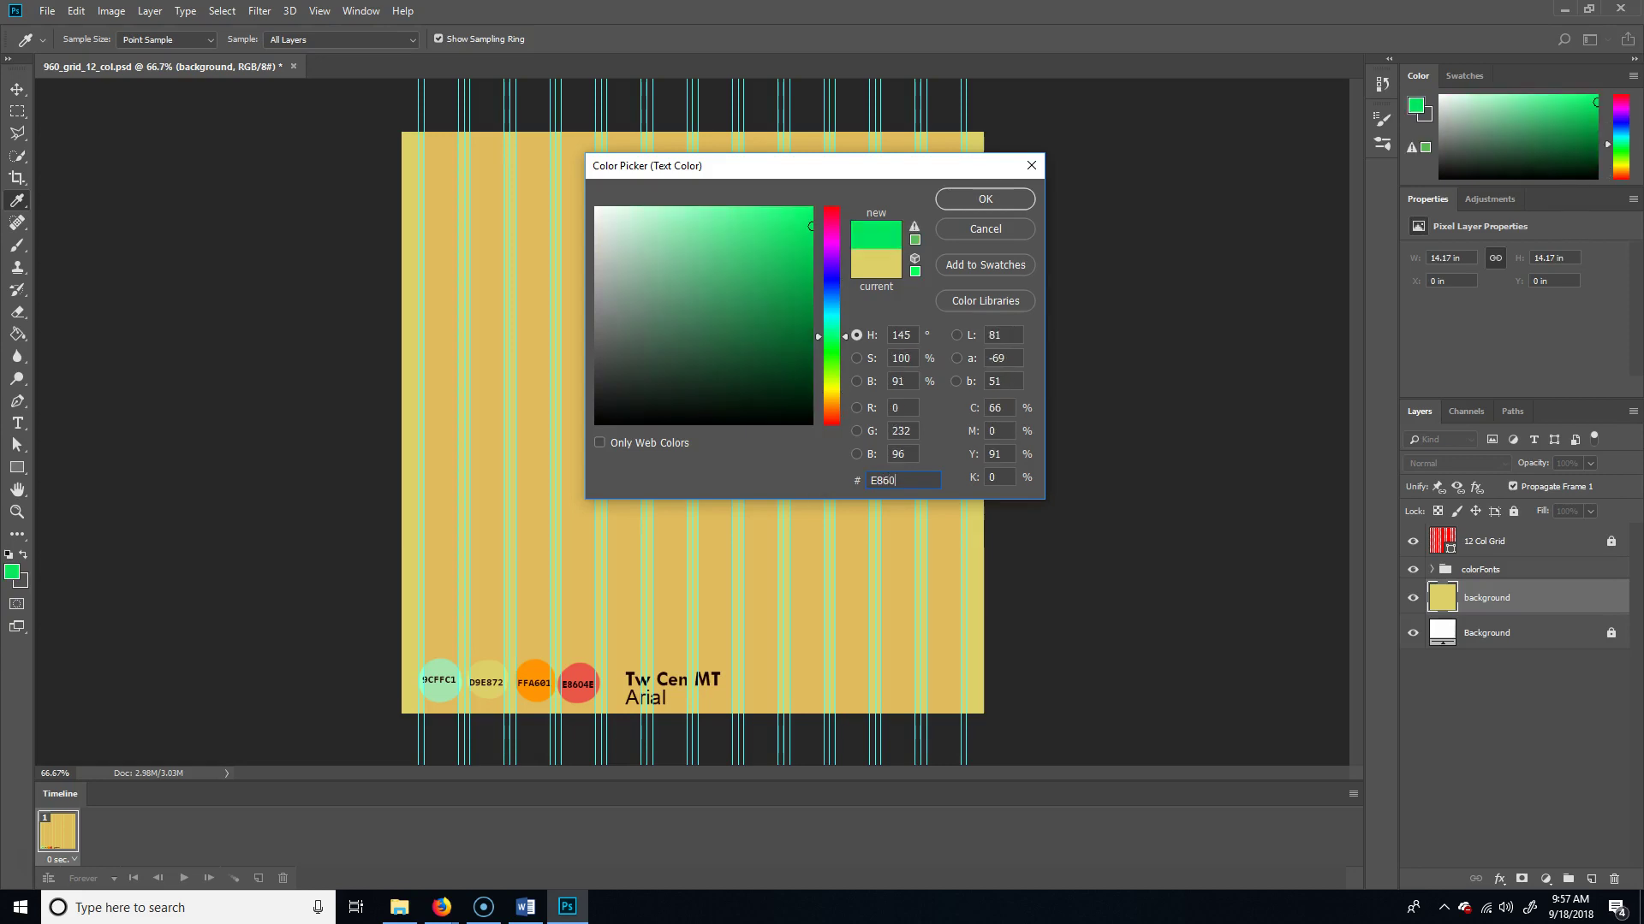
pyautogui.write('4E')
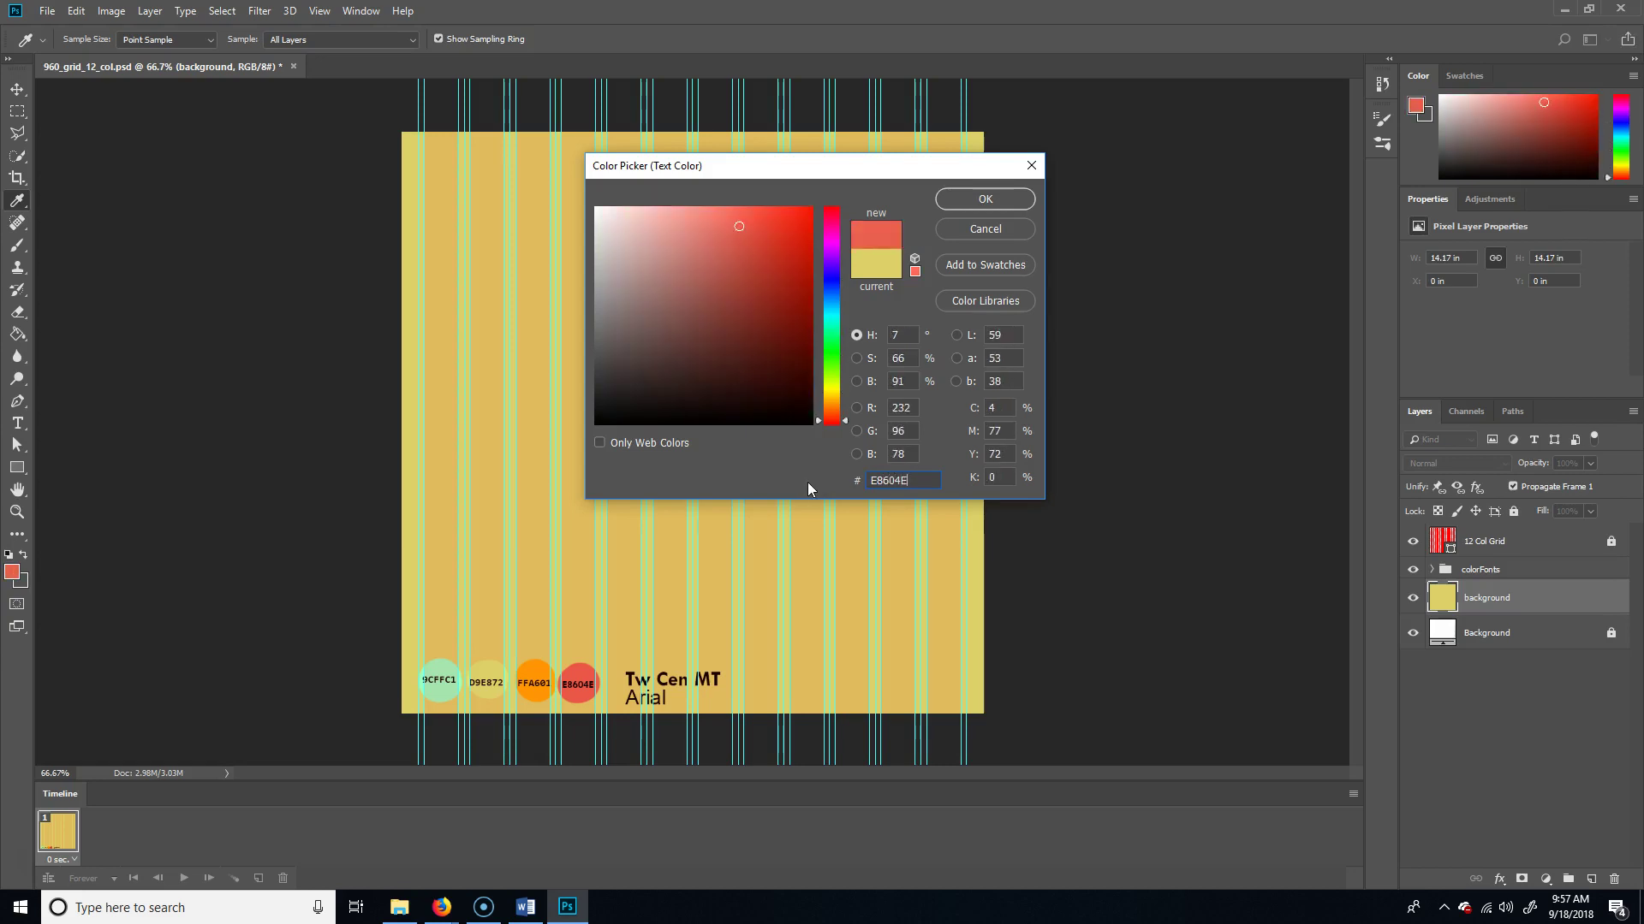
pyautogui.click(1009, 198)
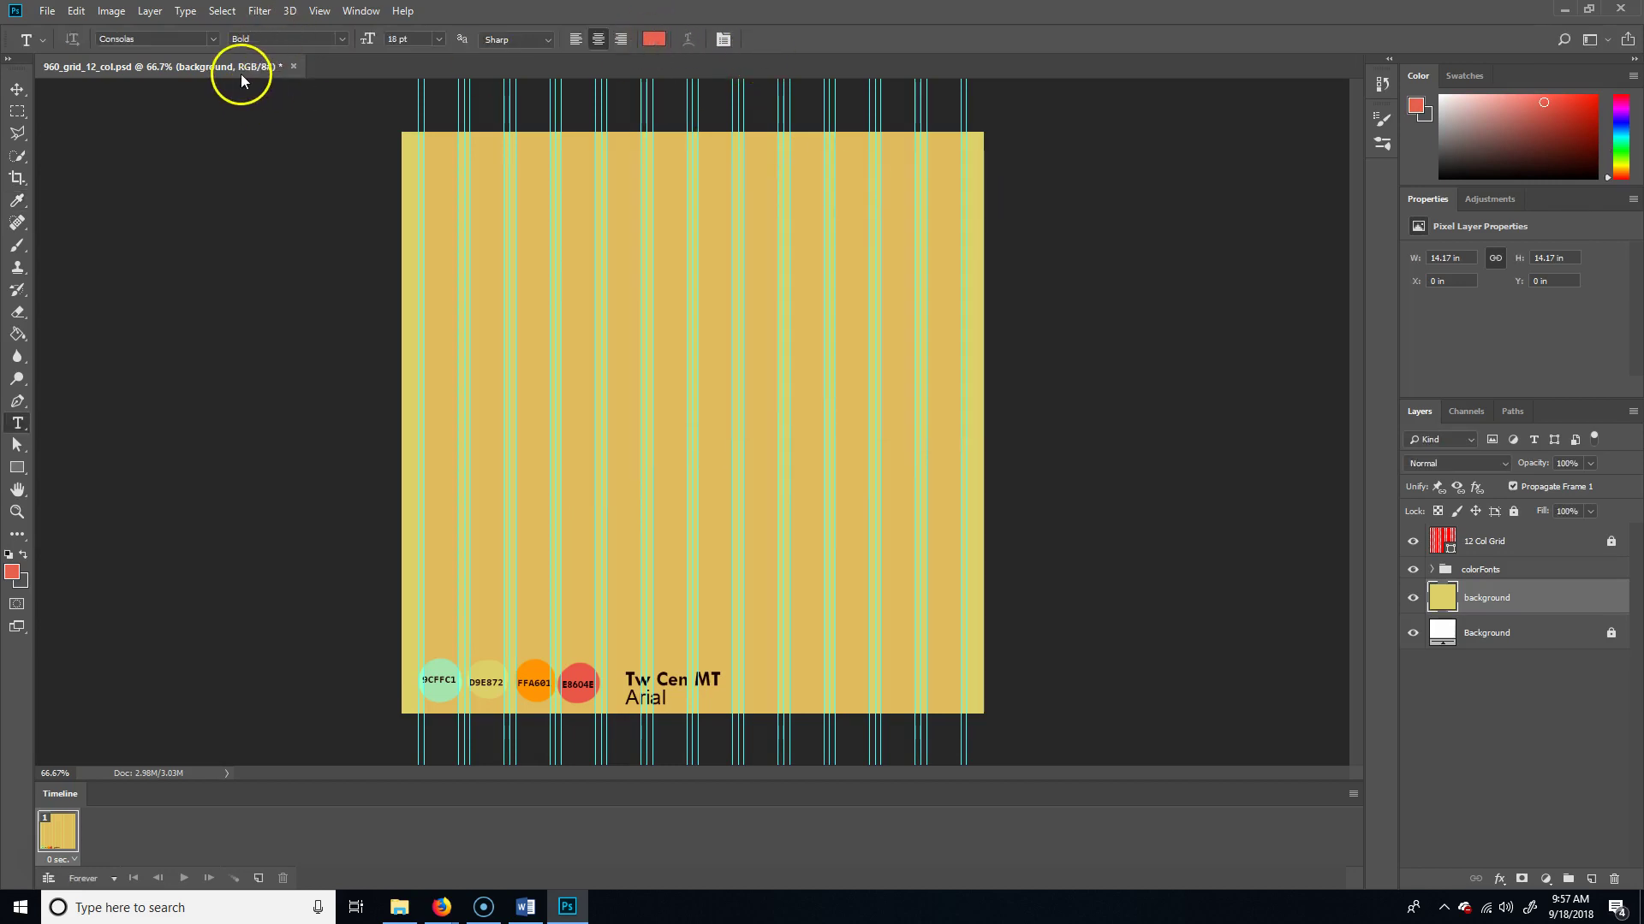
# Set the Type tool's font to Tw Cen MT Bold at 30 pt
pyautogui.click(187, 35)
pyautogui.write('t')
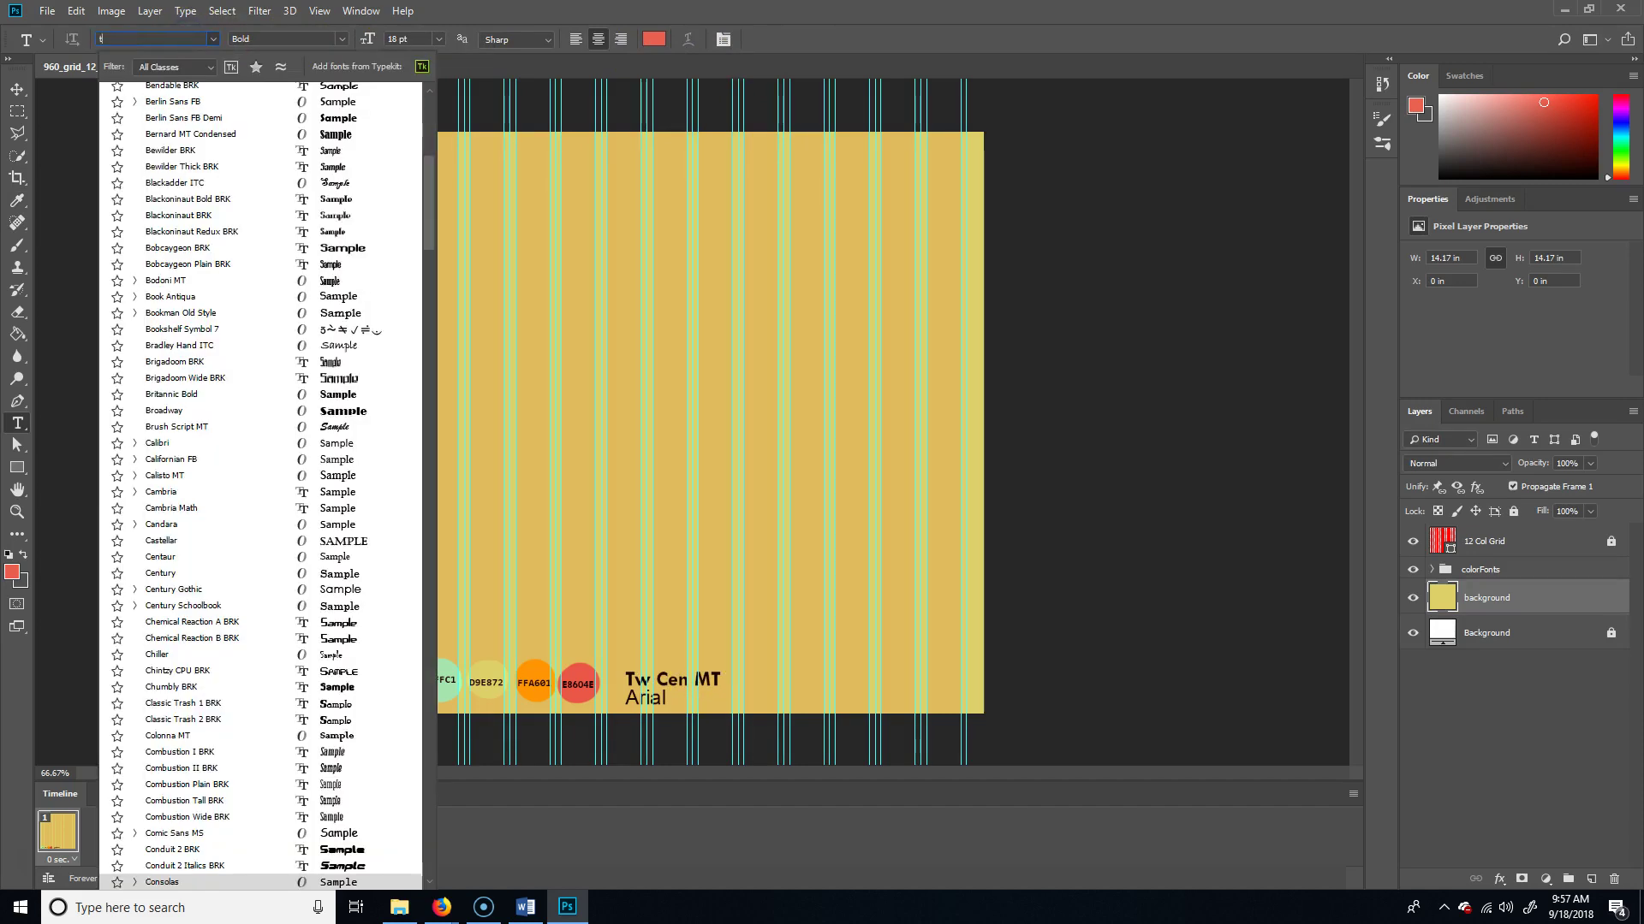
pyautogui.write('w')
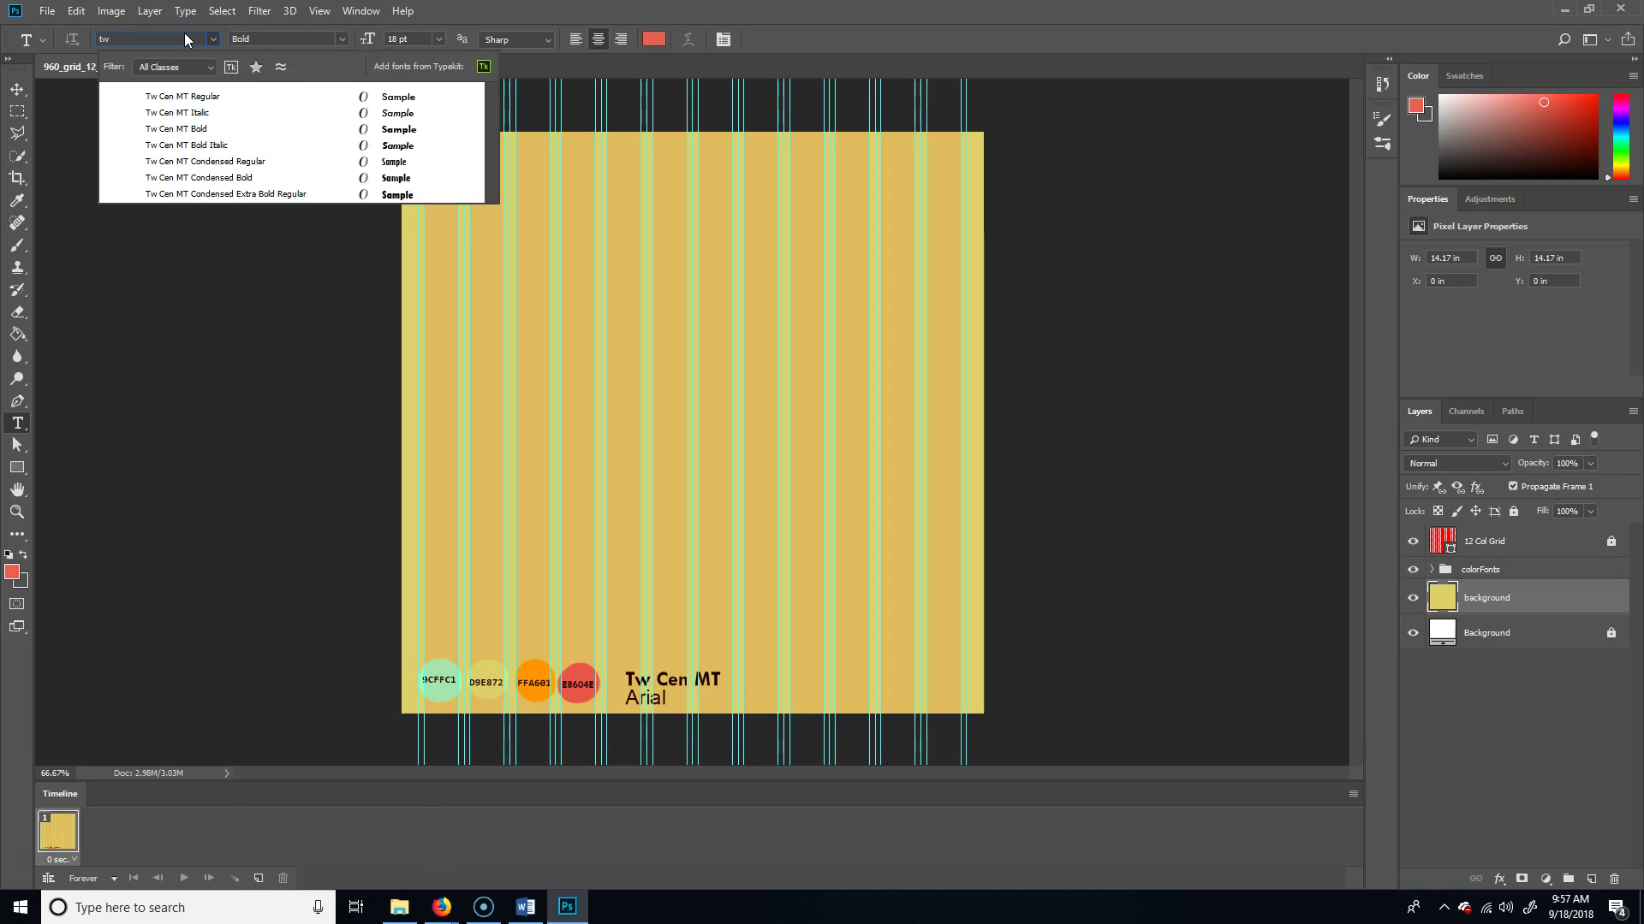
pyautogui.press('Down')
pyautogui.press('Down')
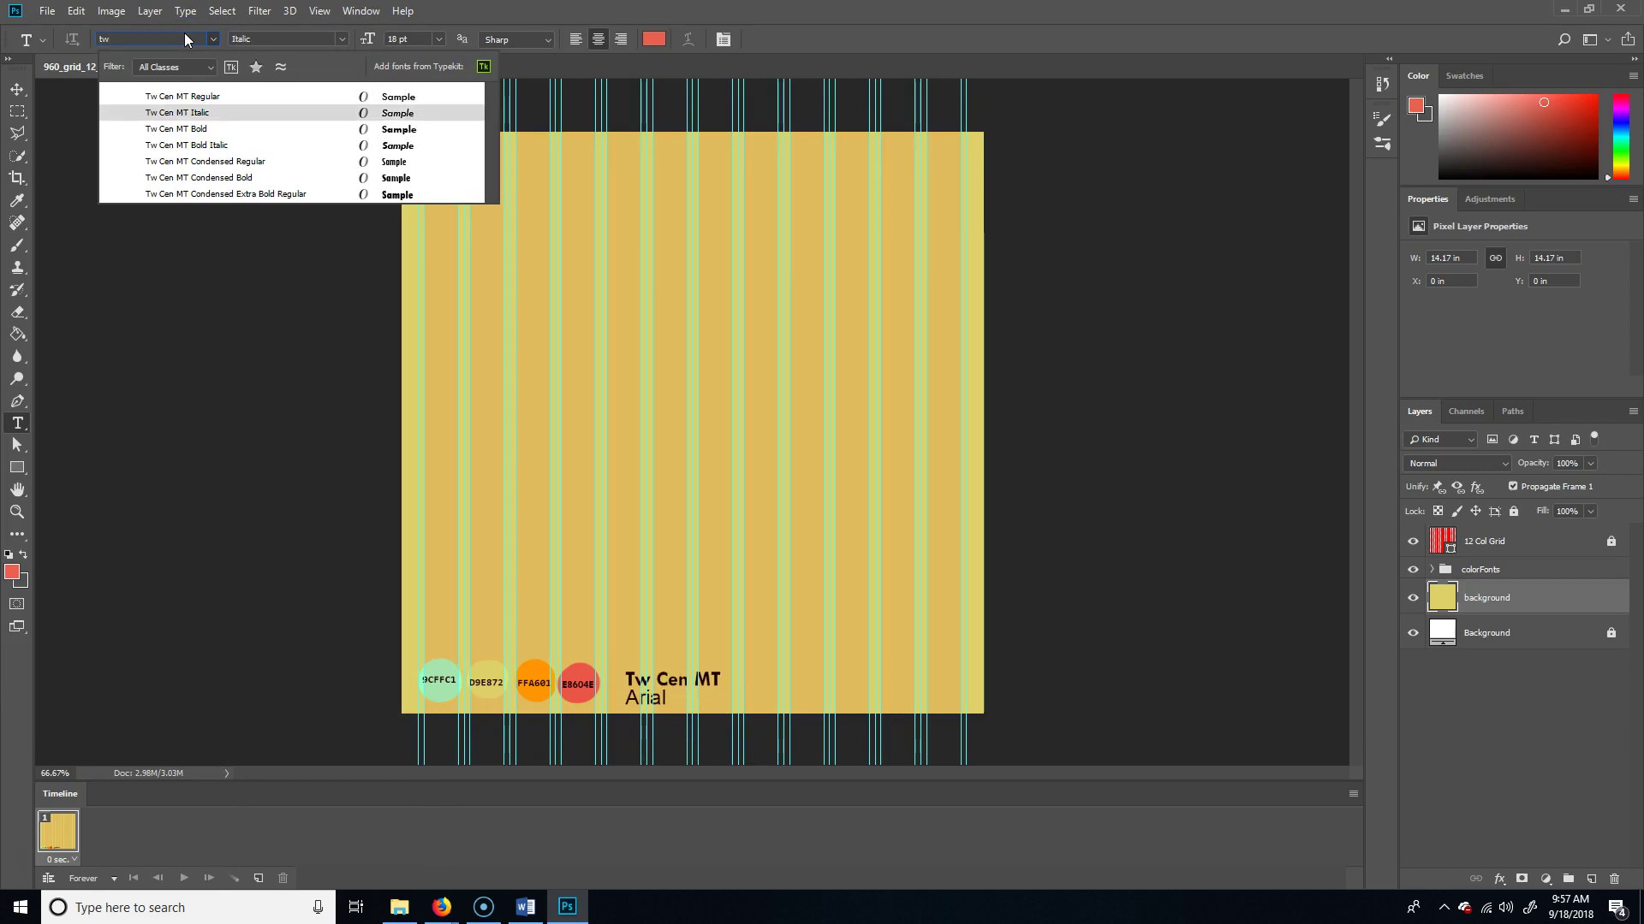
pyautogui.press('Down')
pyautogui.press('Return')
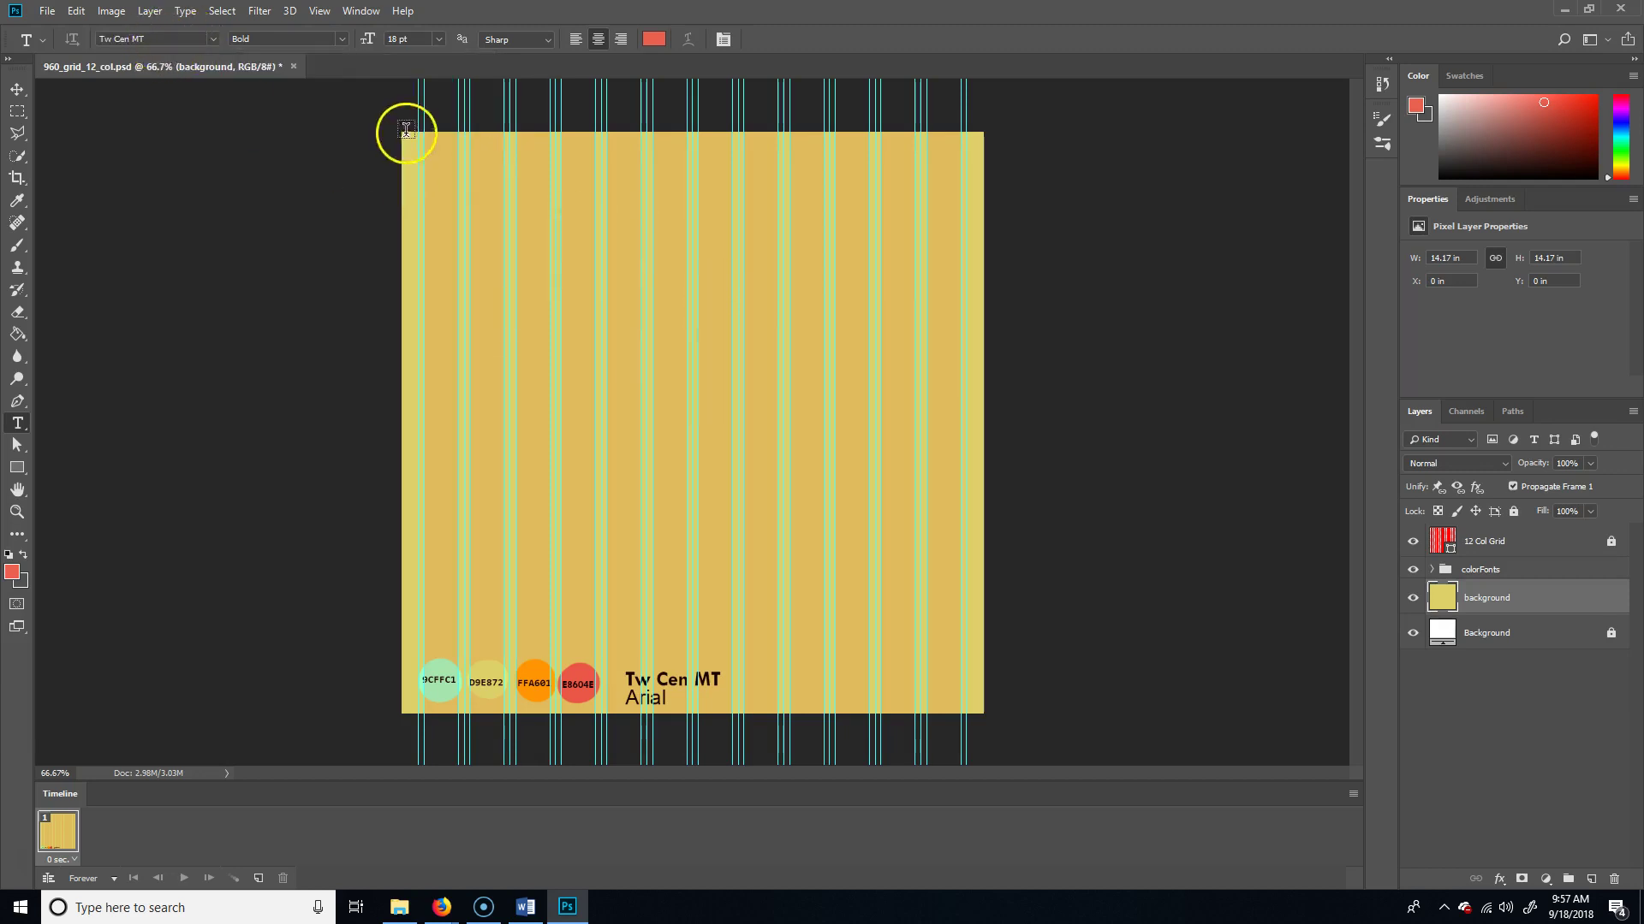
pyautogui.click(438, 38)
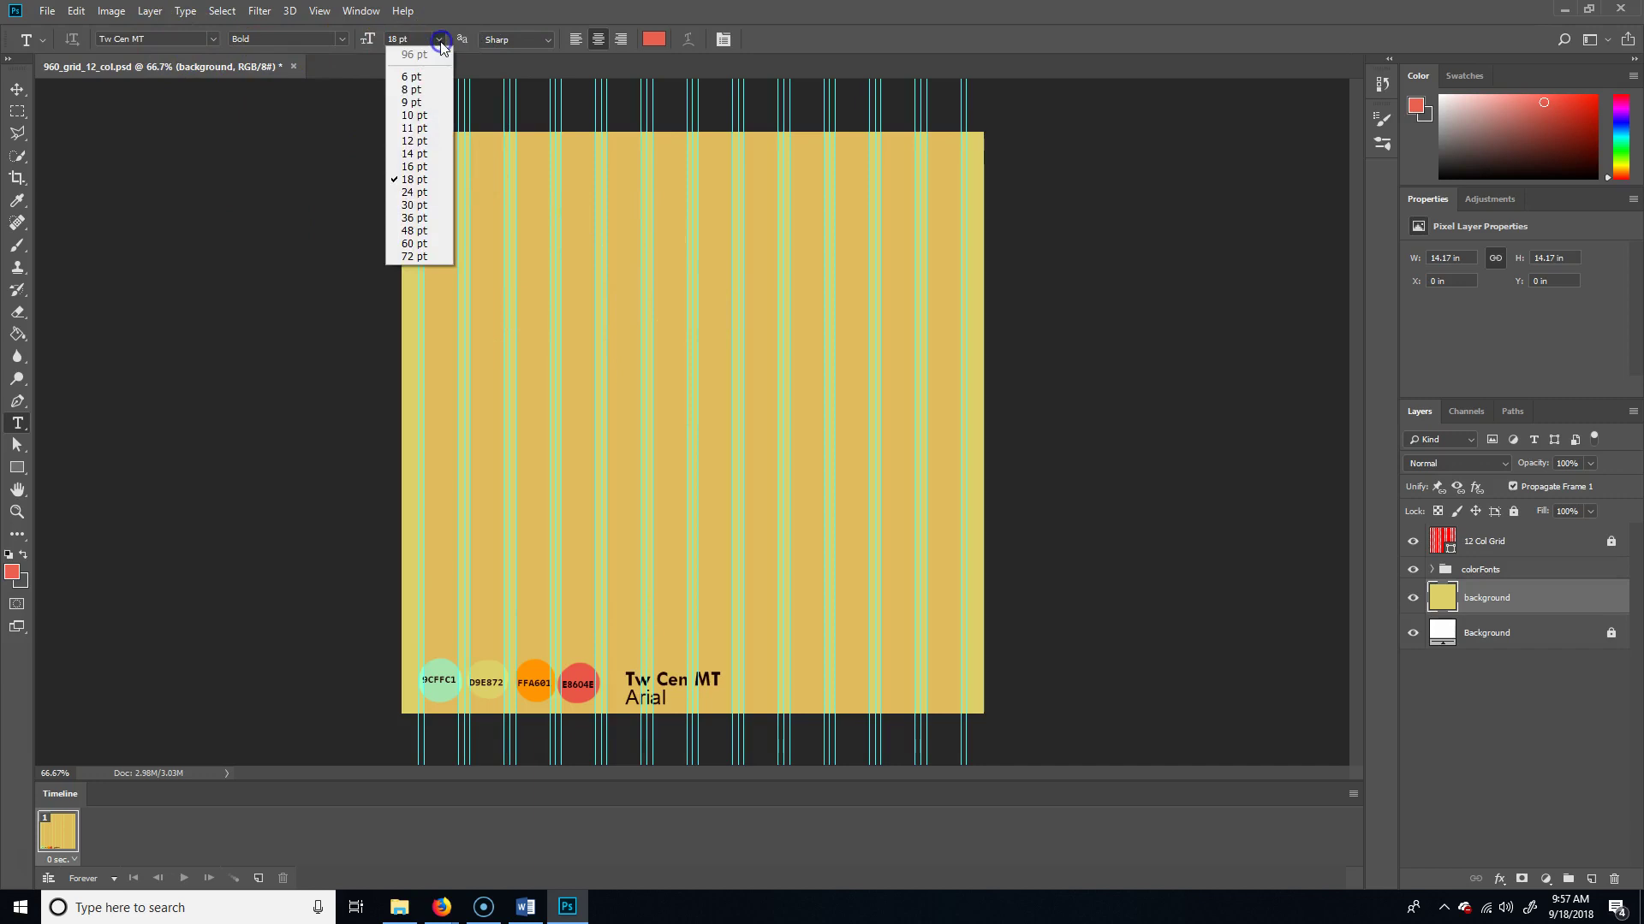
pyautogui.click(420, 210)
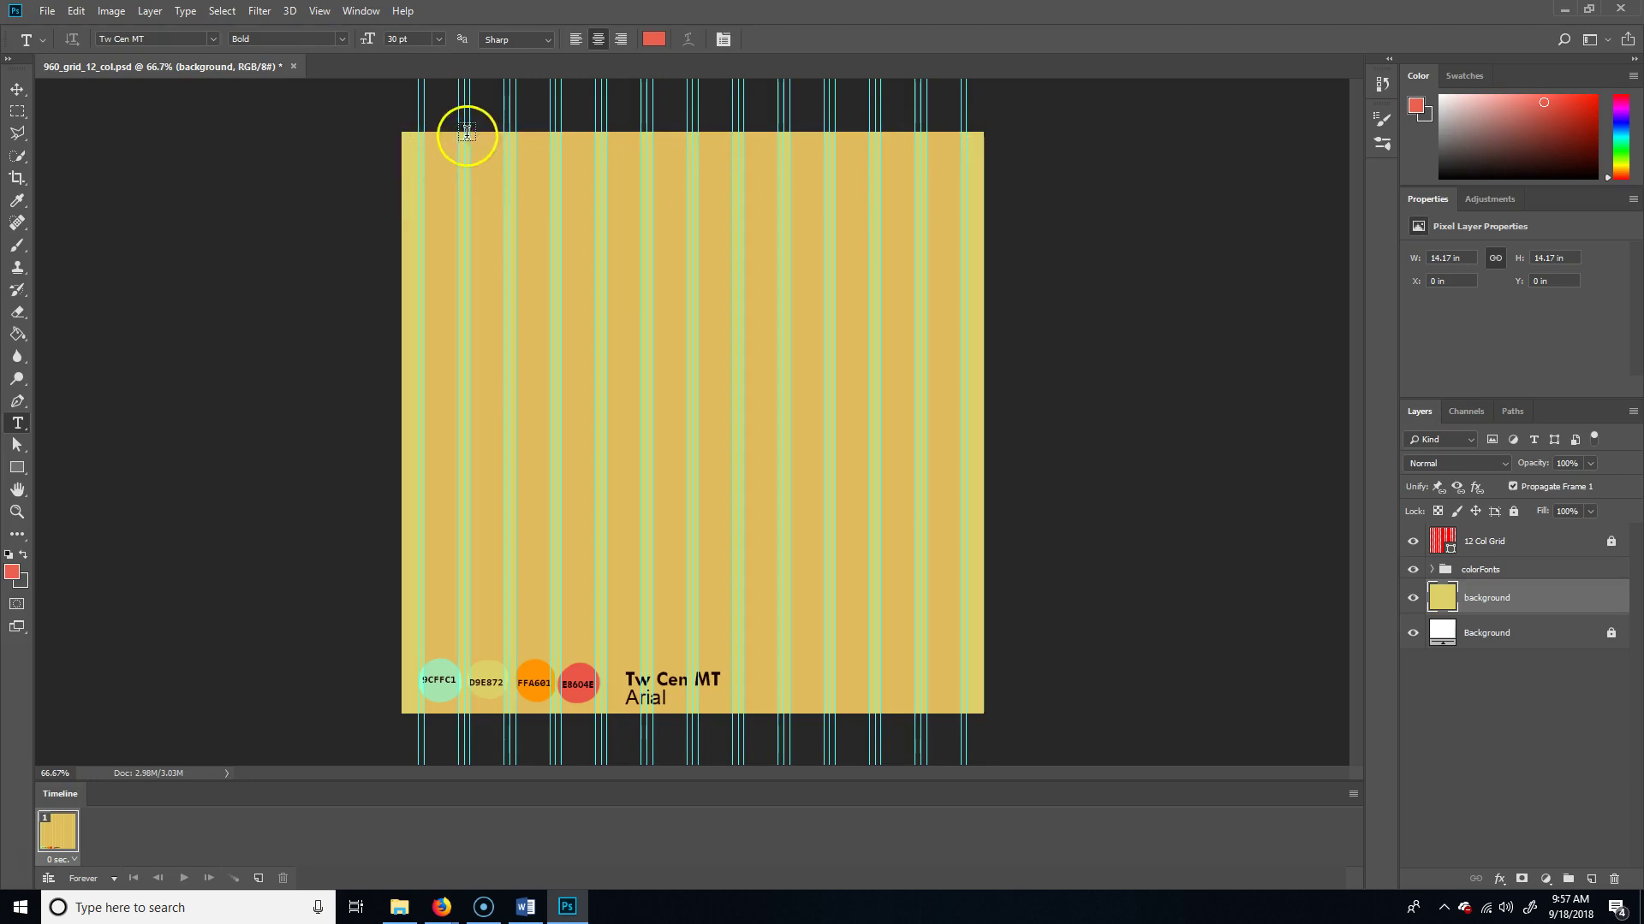
# Add a text box across the top of the page reading Video Games and set its text size to 48 pt
pyautogui.moveTo(469, 133); pyautogui.dragTo(960, 183)
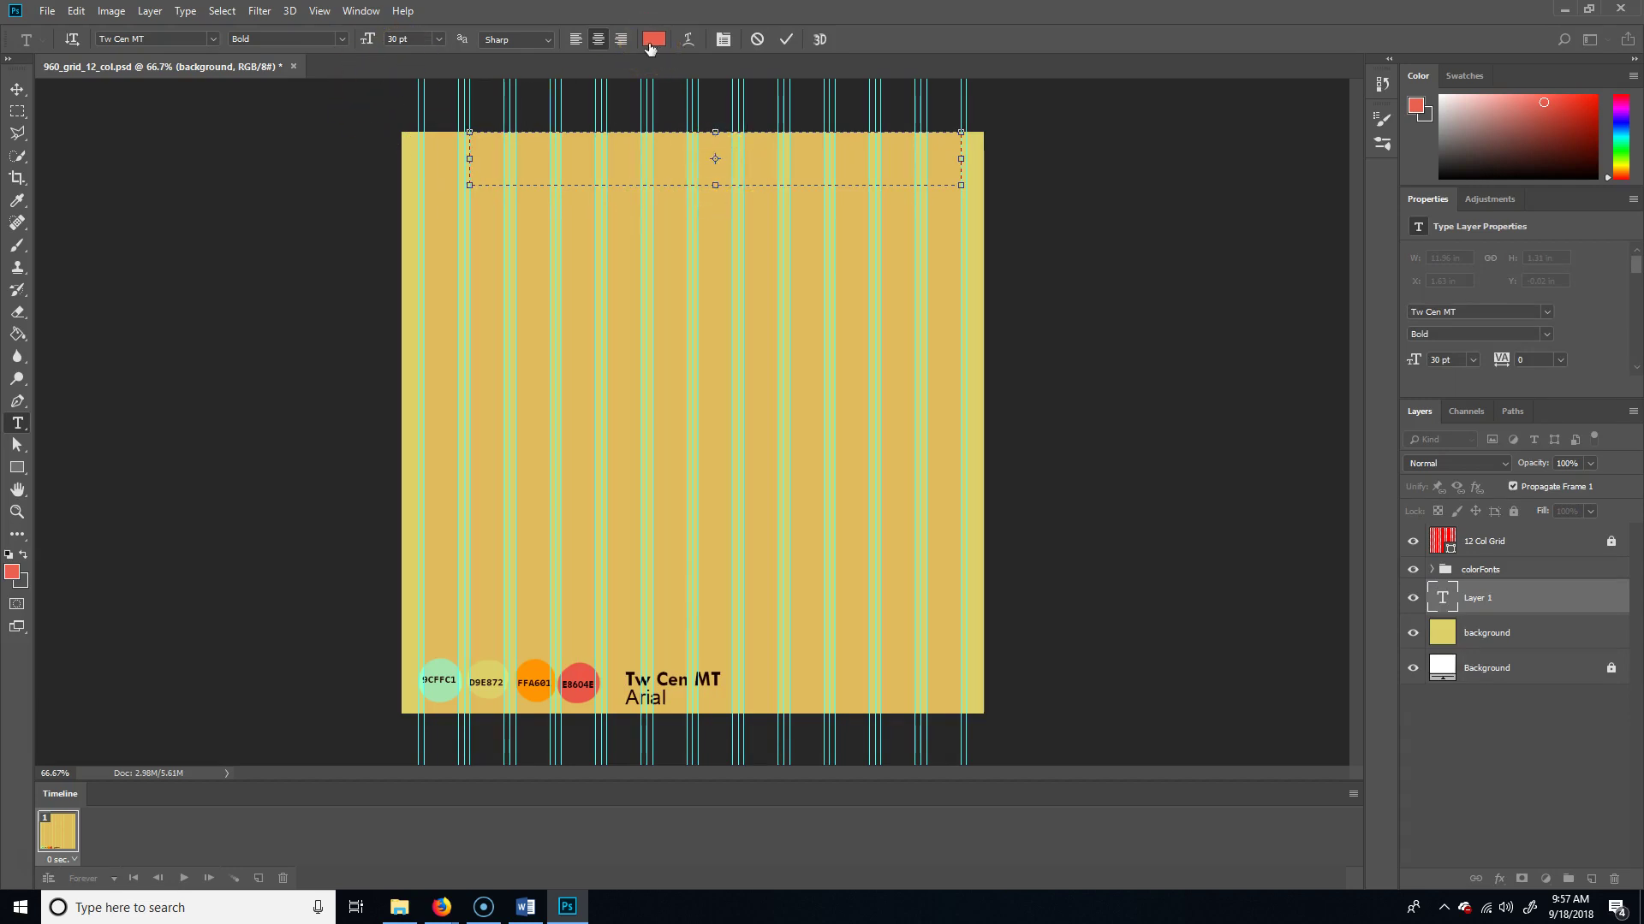
pyautogui.write('Cone')
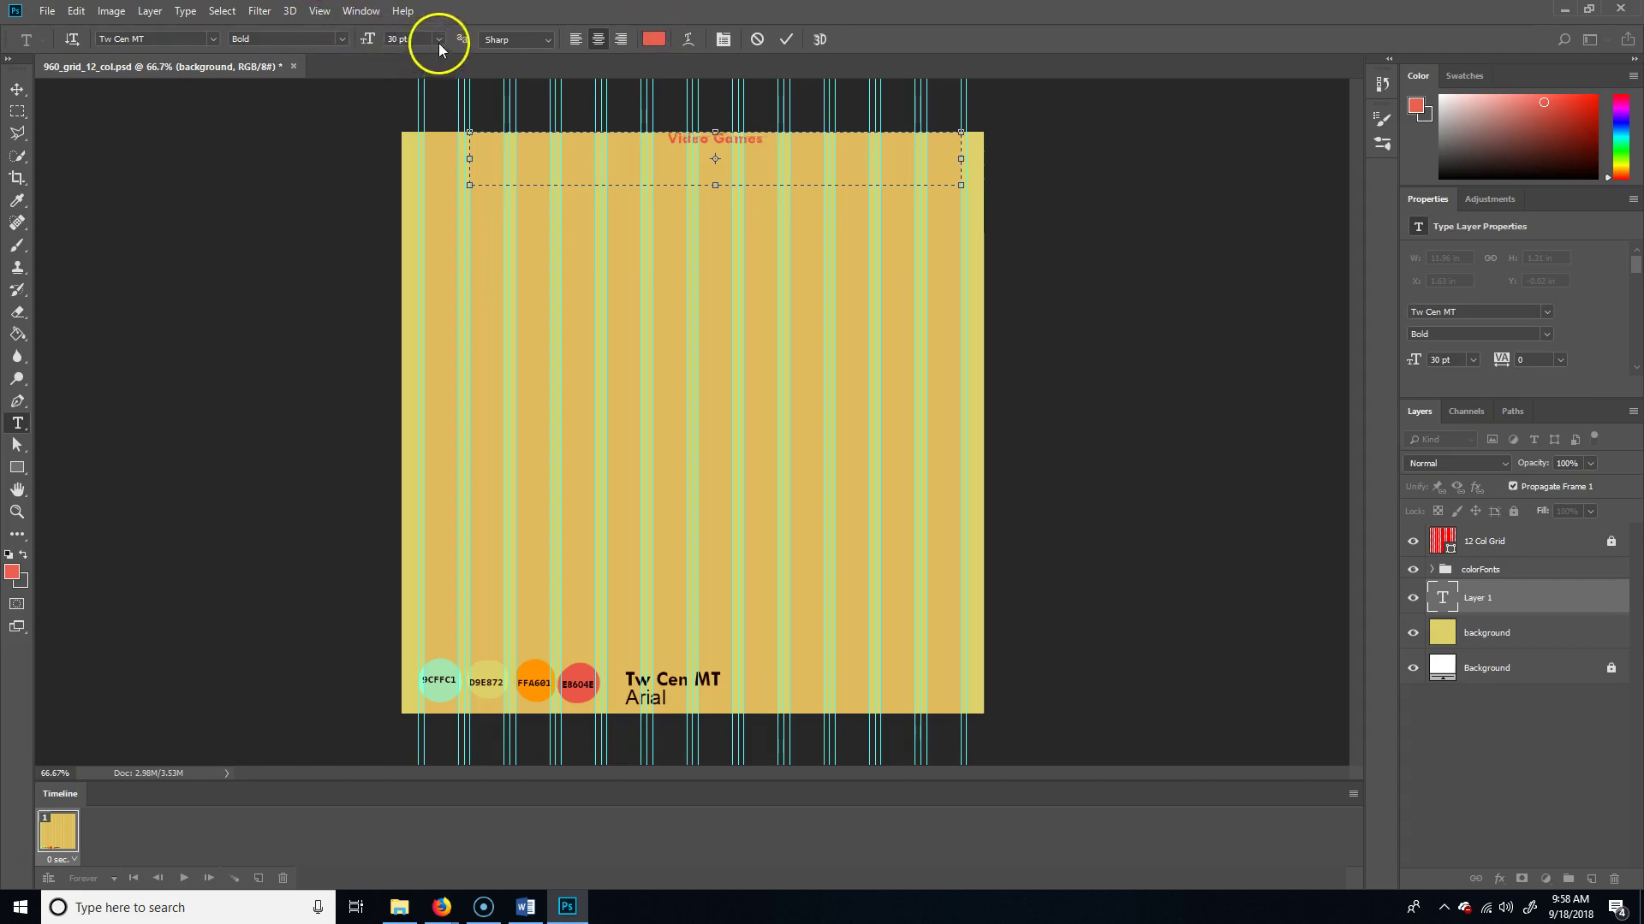
pyautogui.click(438, 40)
pyautogui.press('Escape')
pyautogui.moveTo(762, 139); pyautogui.dragTo(633, 142)
pyautogui.click(438, 39)
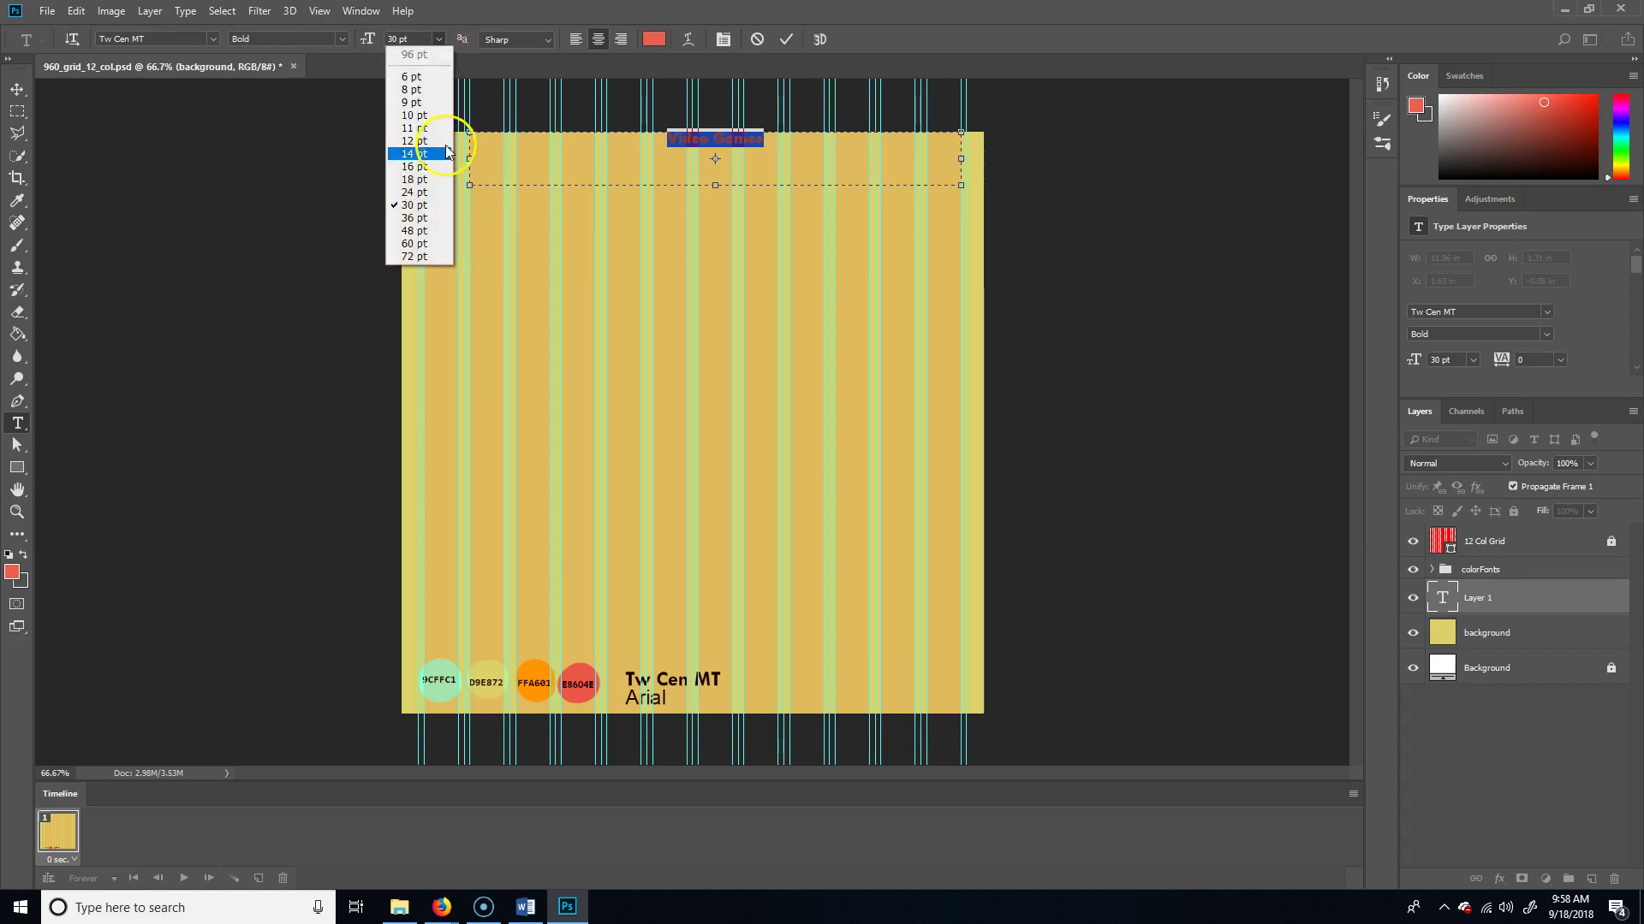
pyautogui.click(415, 230)
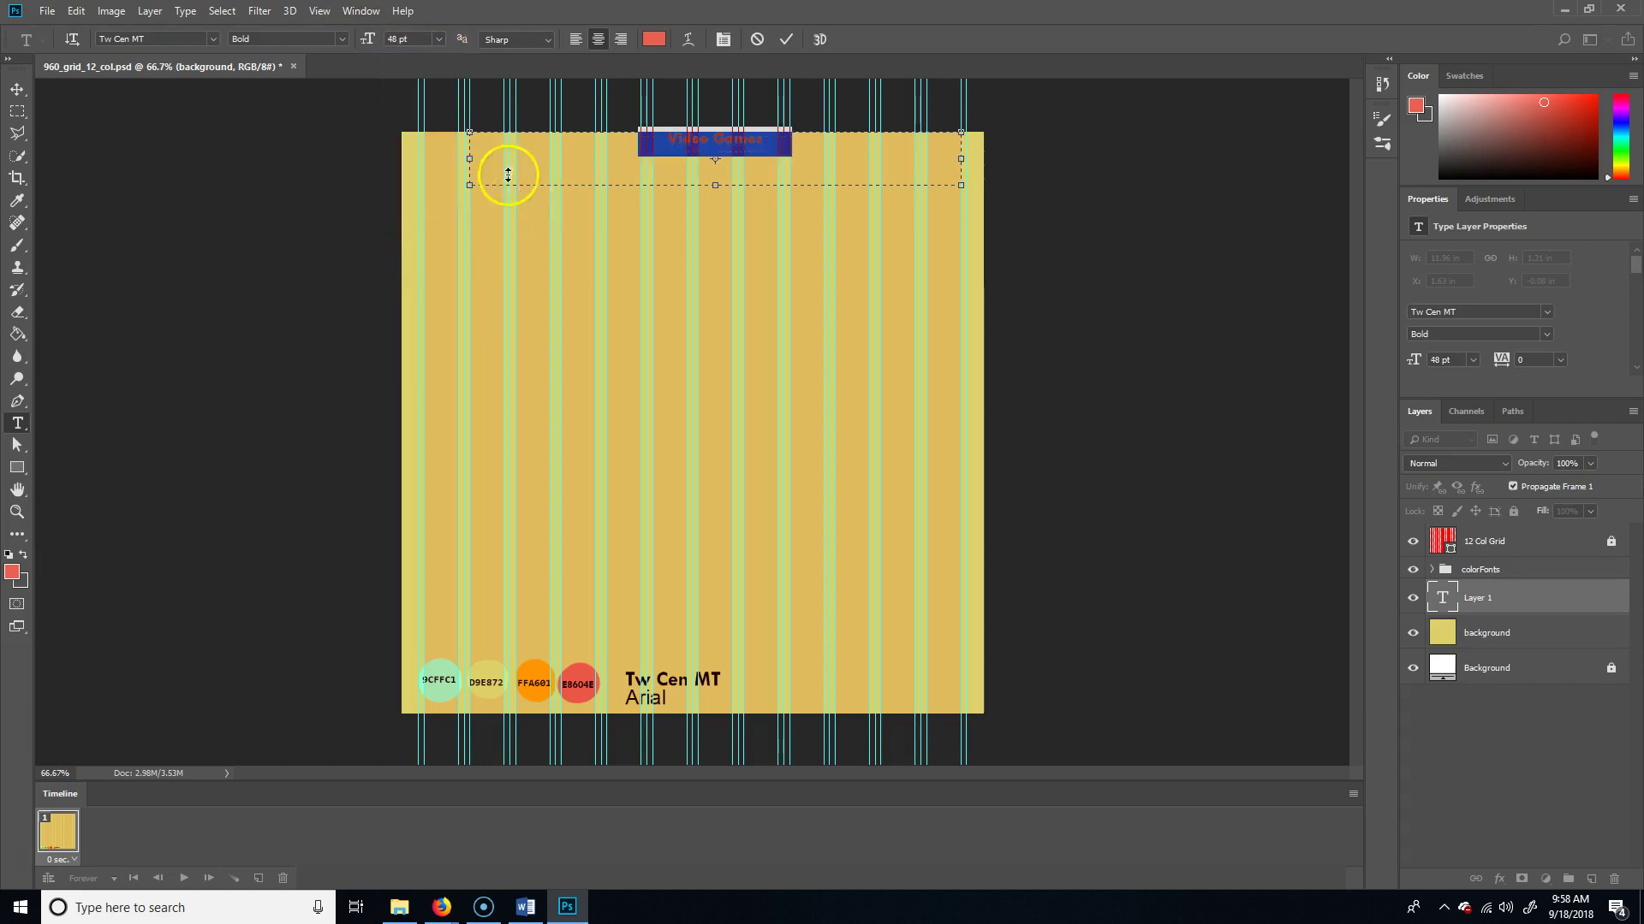
# Shorten the Video Games text box to about 0.52 in high so it fits closely around the title
pyautogui.click(21, 90)
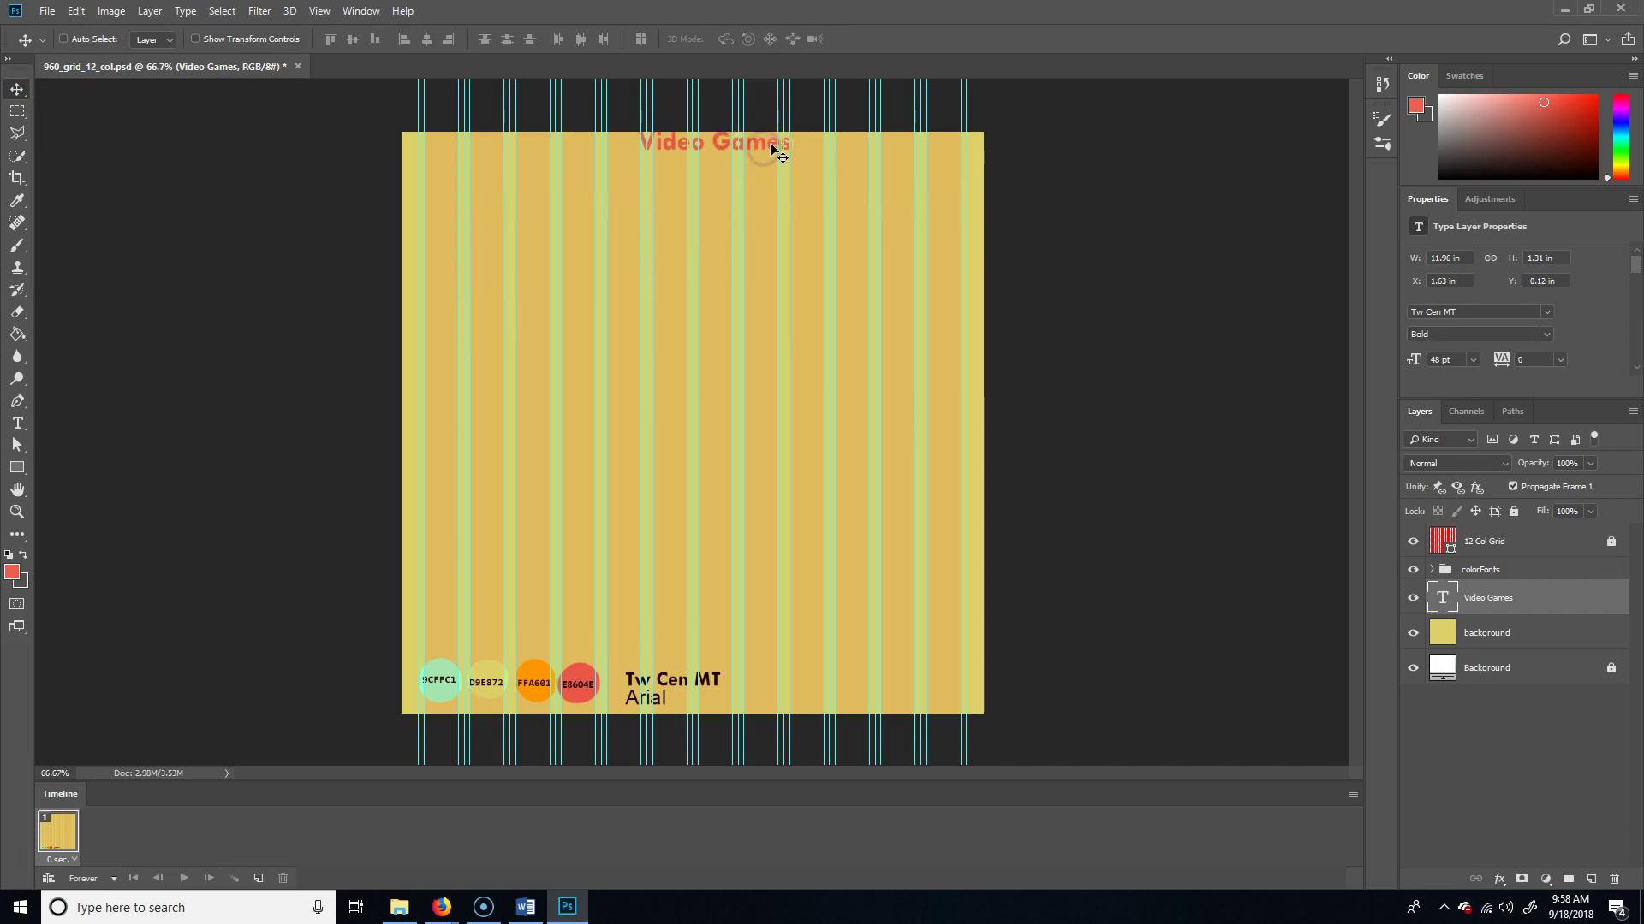
pyautogui.click(524, 154)
pyautogui.click(17, 423)
pyautogui.click(750, 166)
pyautogui.moveTo(716, 184); pyautogui.dragTo(718, 156)
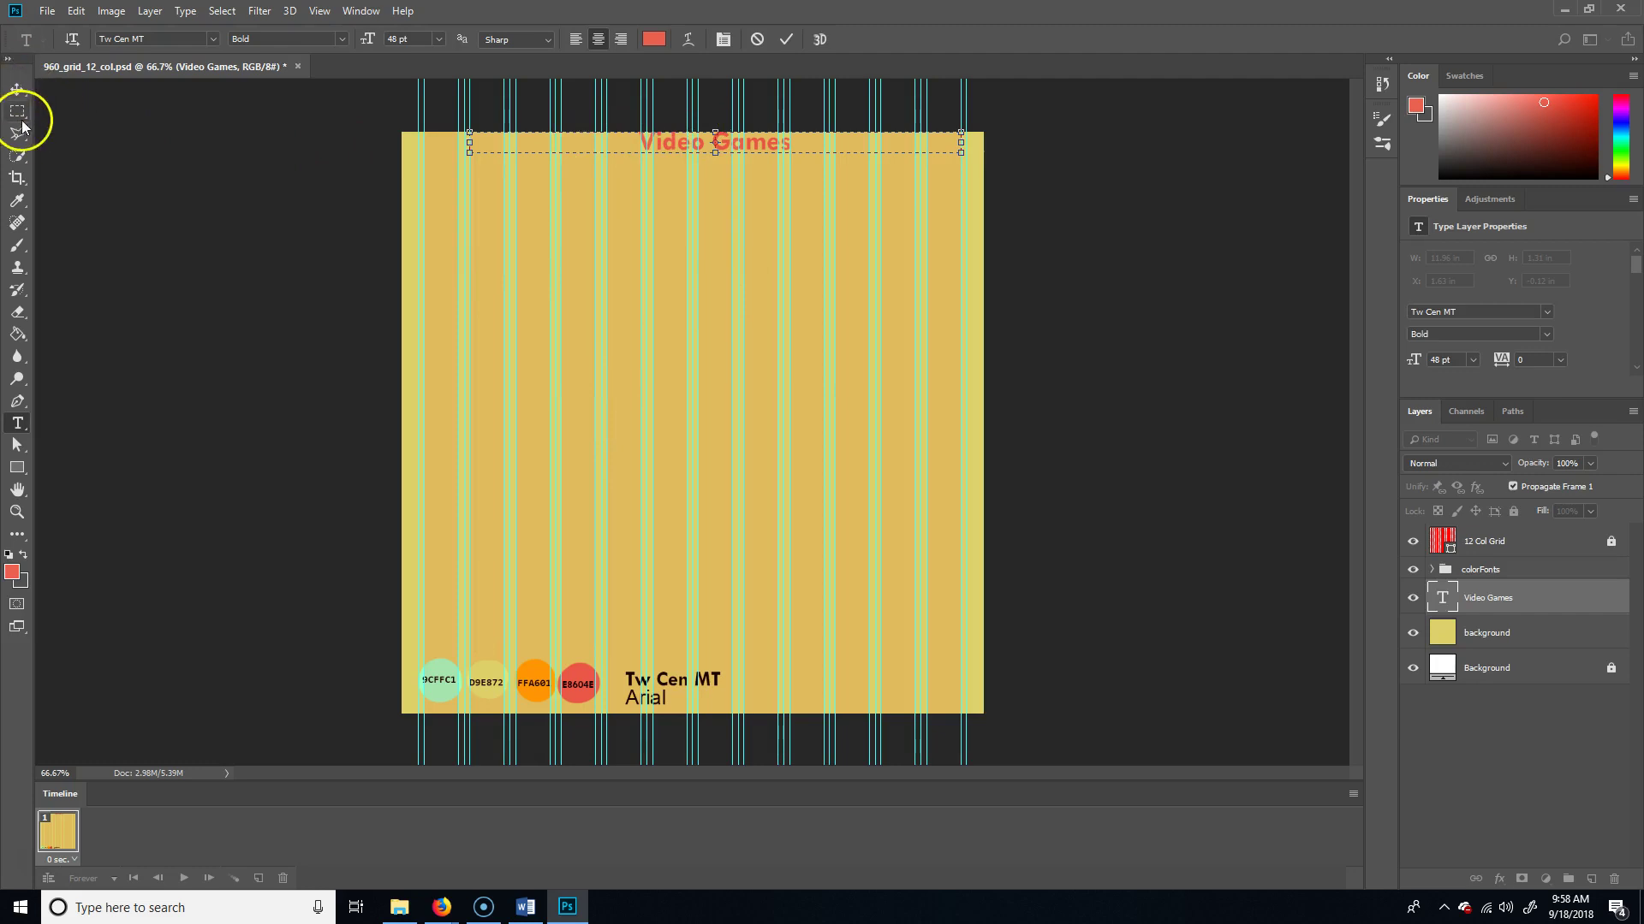
# Add a new layer above the Video Games text layer and name it navbarColor
pyautogui.click(17, 469)
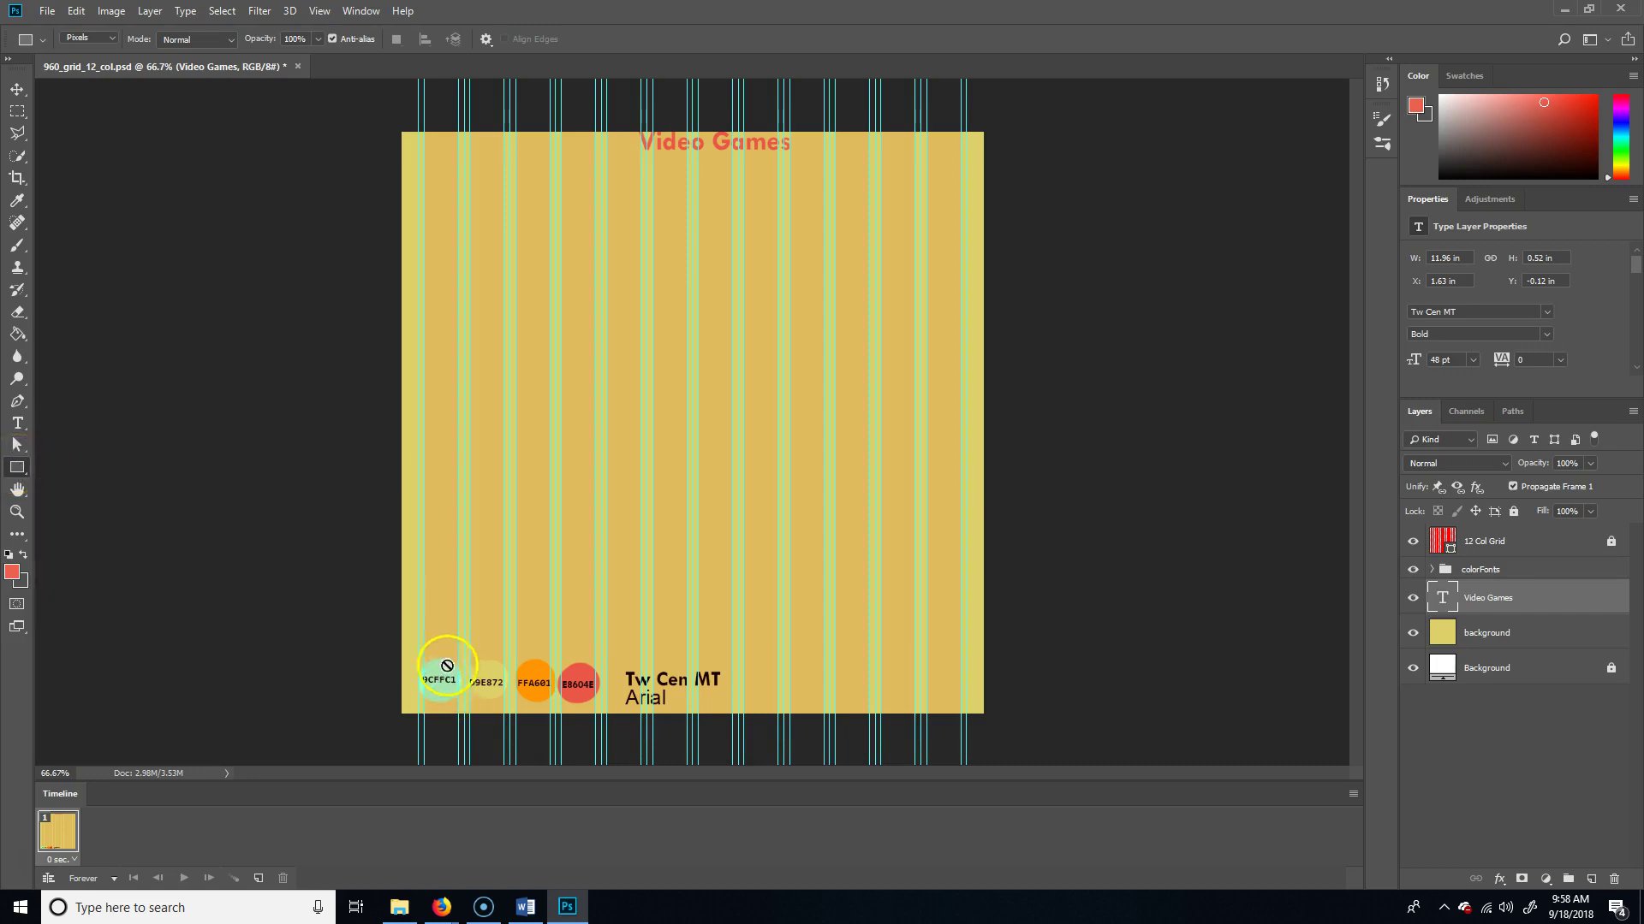
pyautogui.click(20, 470)
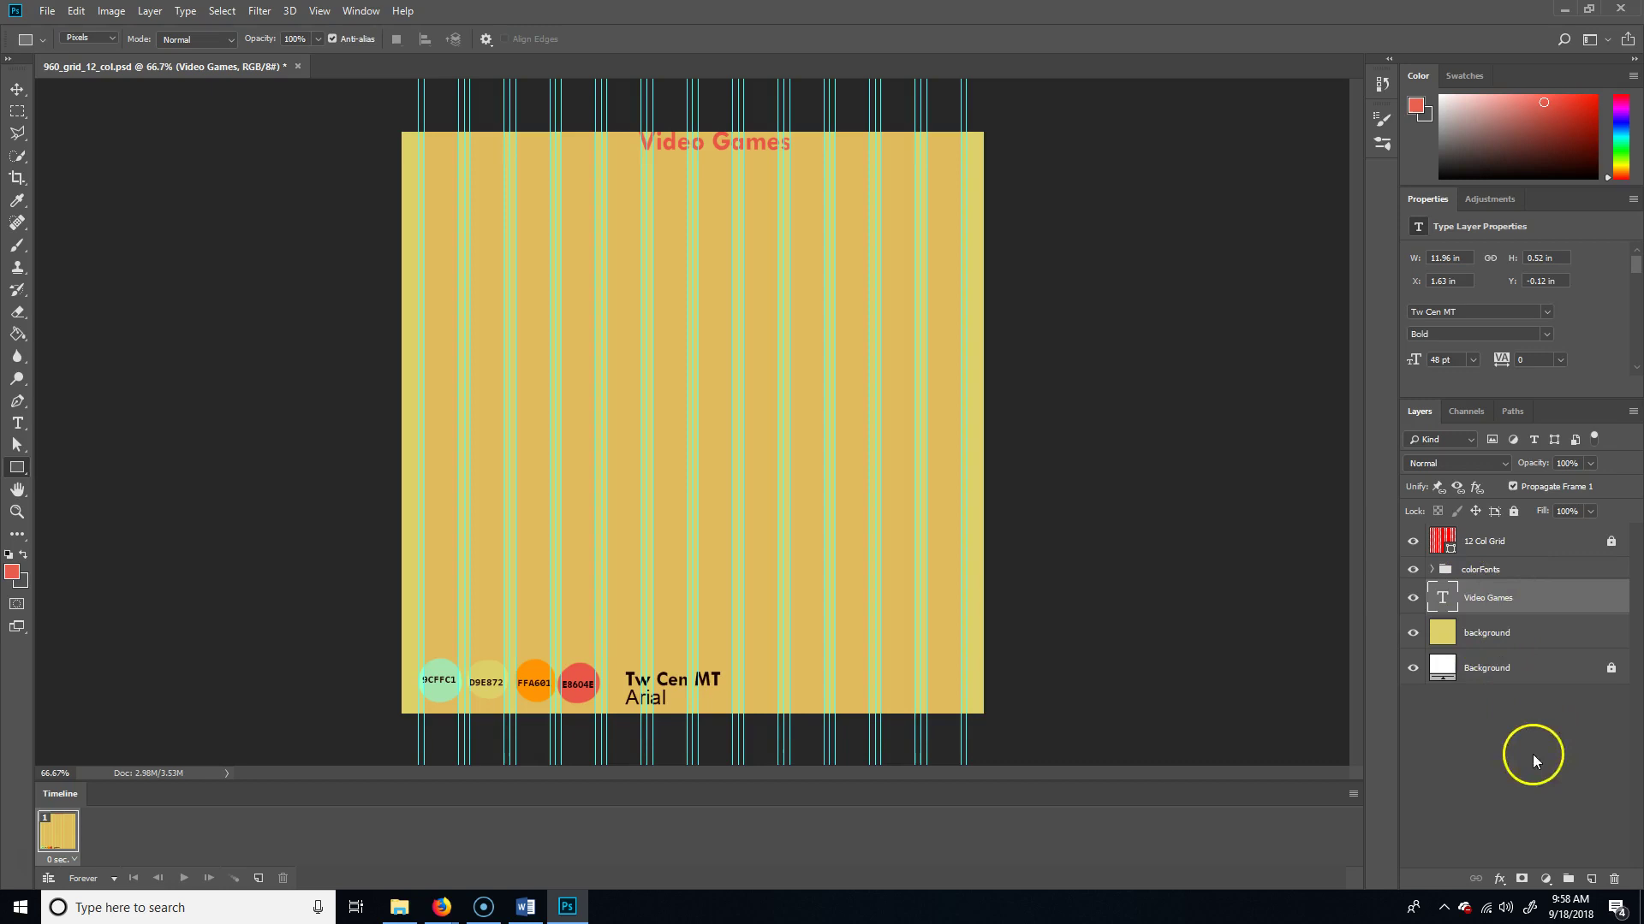
pyautogui.click(1590, 879)
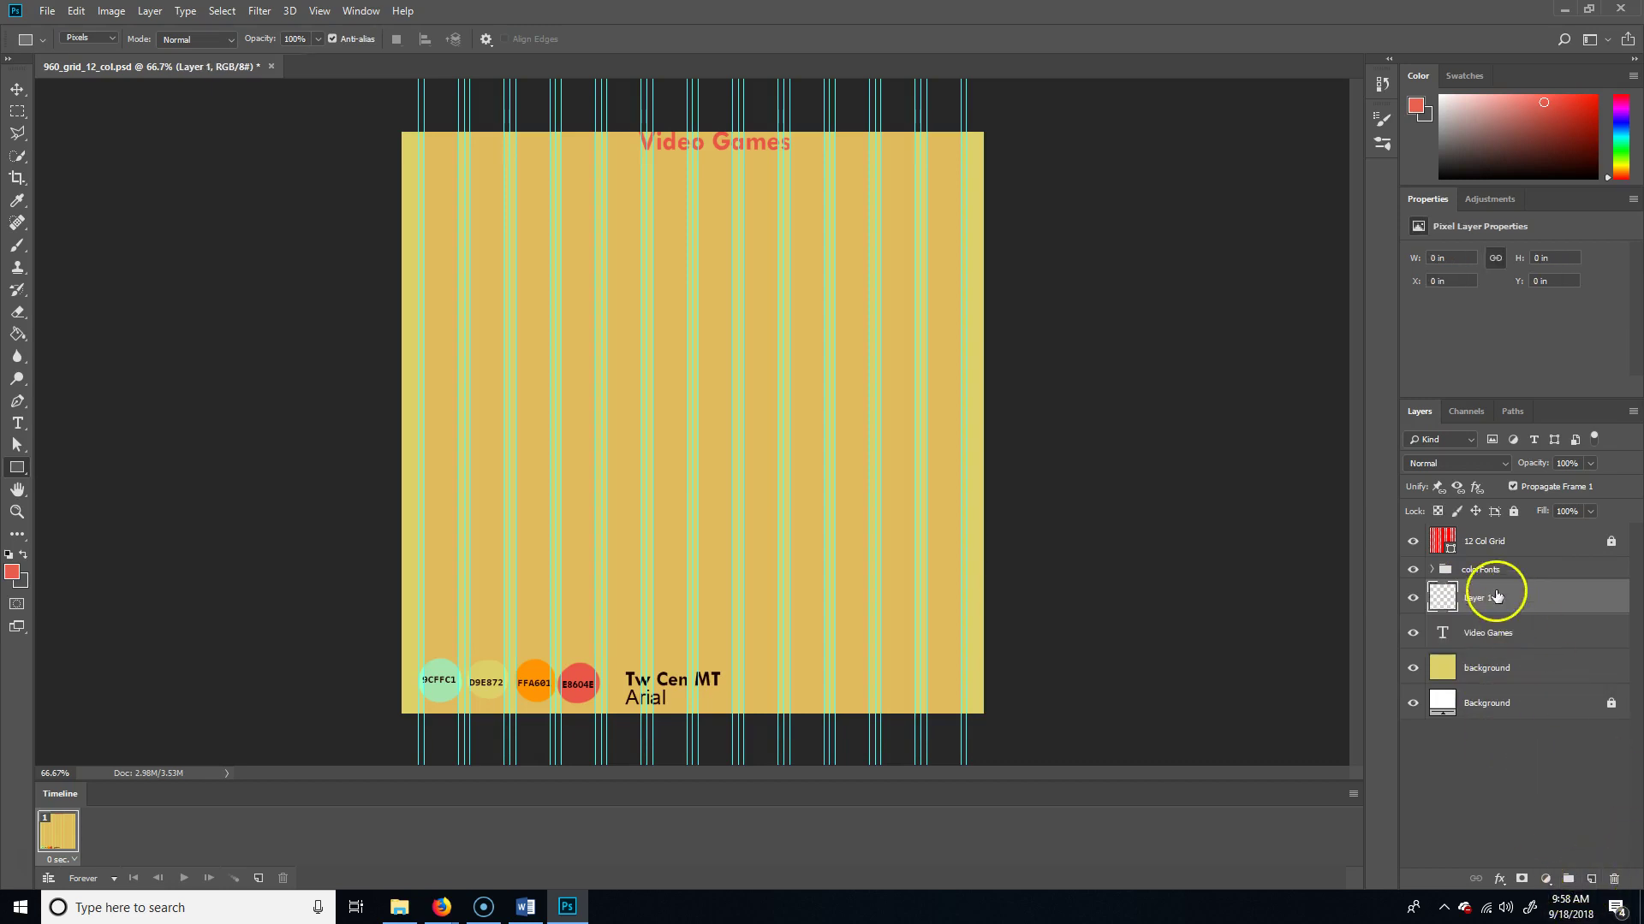
pyautogui.doubleClick(1478, 598)
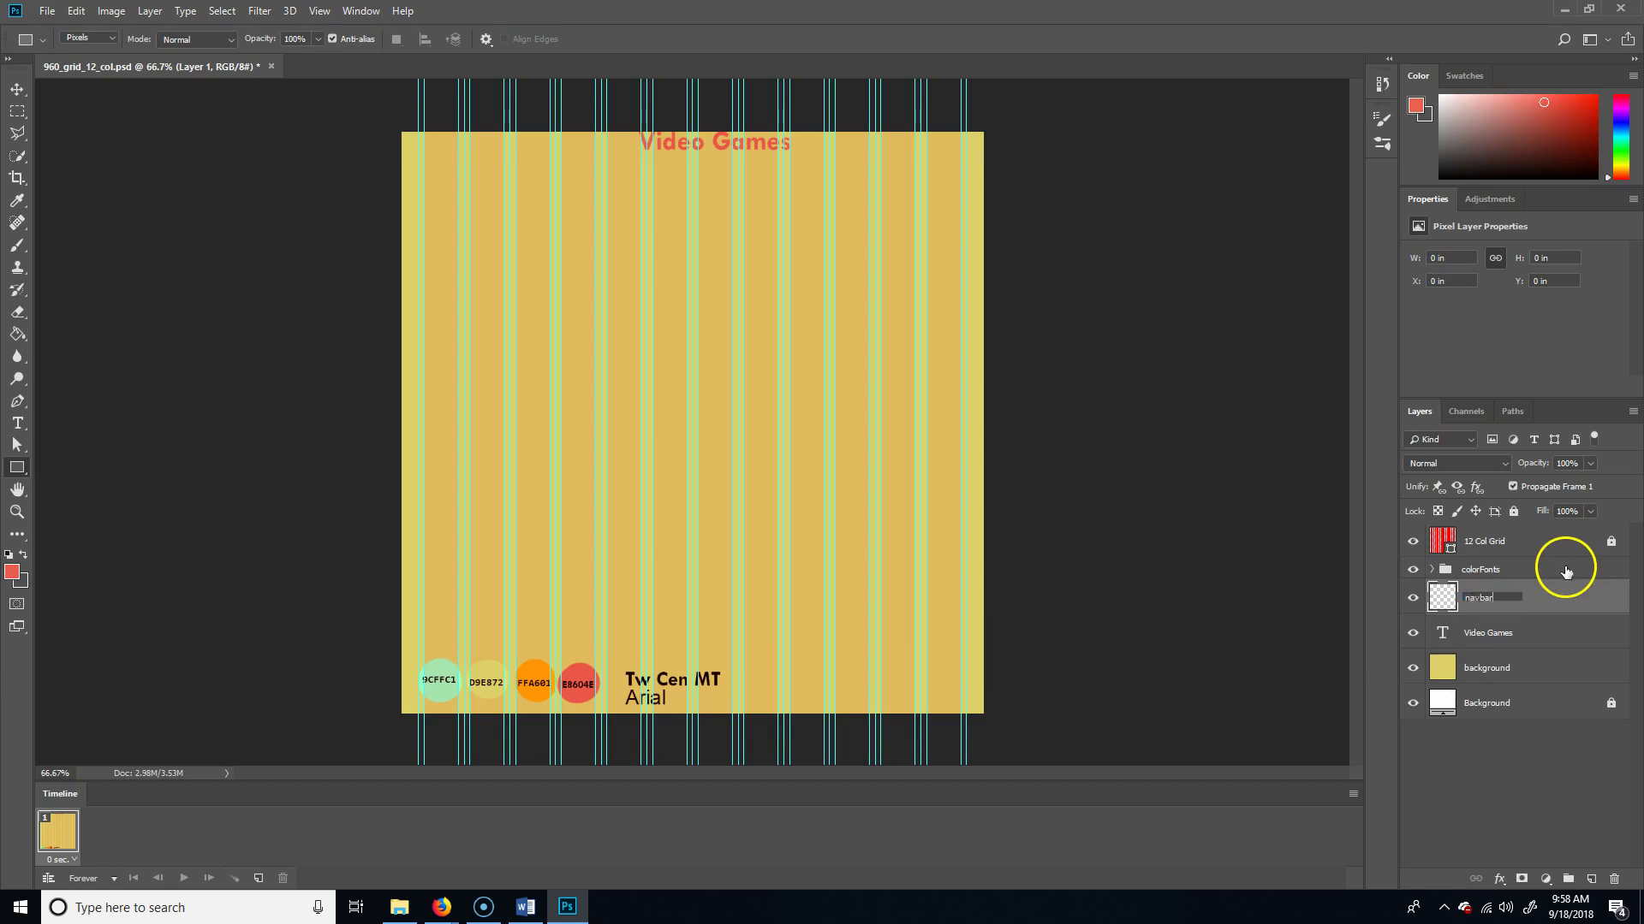
pyautogui.press('Return')
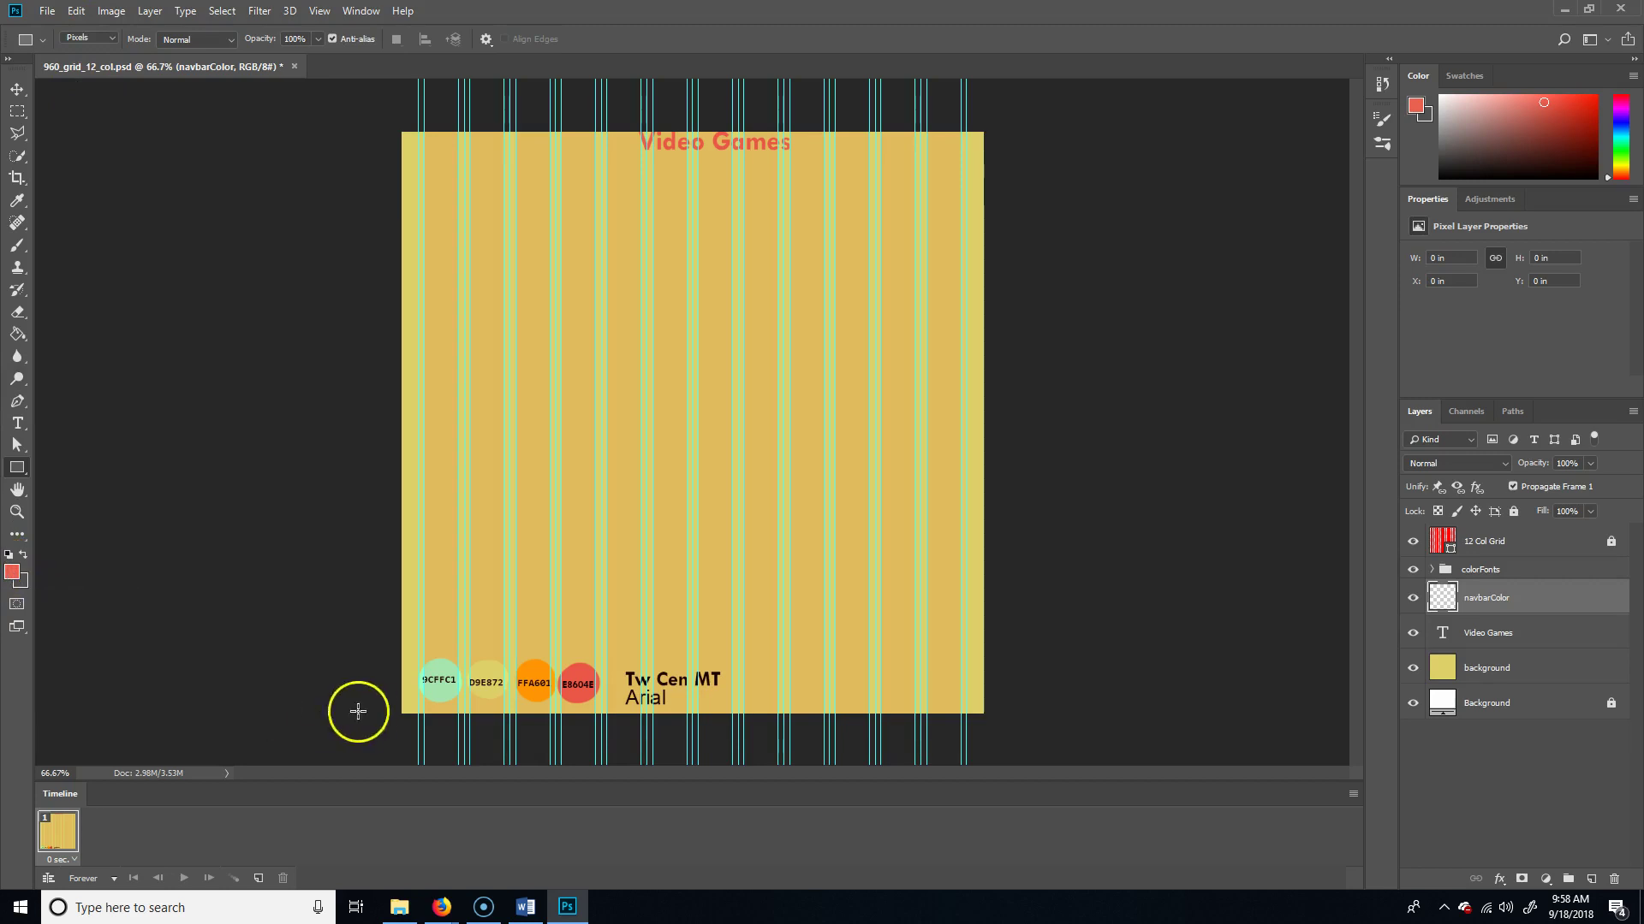
# Sample the green of the 9CFFC1 dot and draw a filled rectangle about 8.61 by 0.64 in directly below the title
pyautogui.press('i')
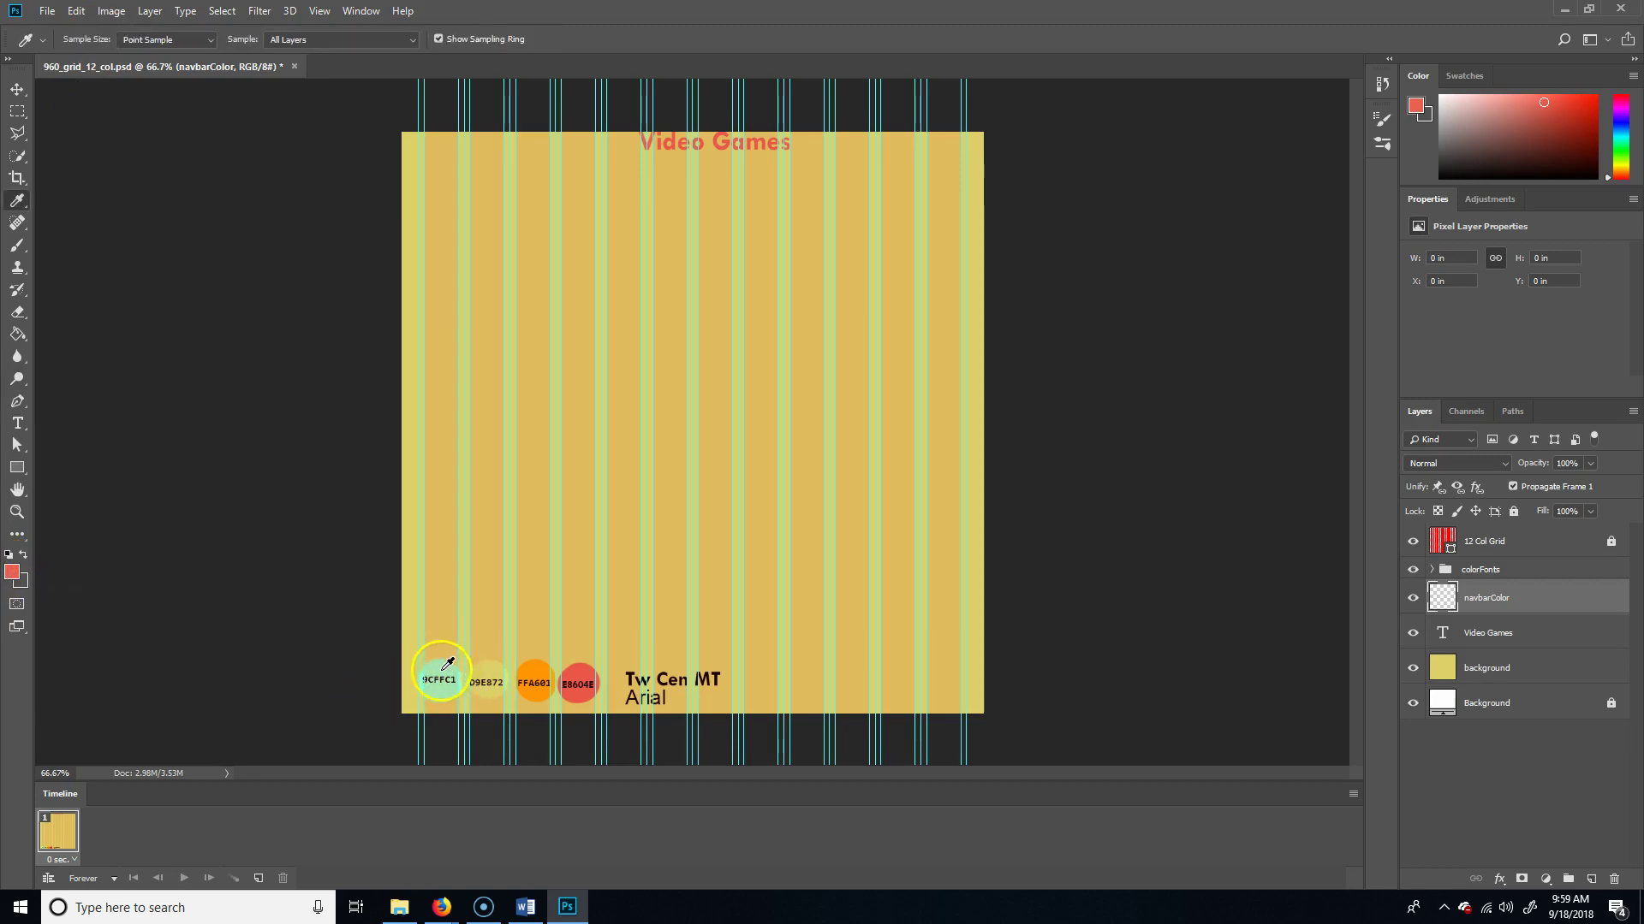
pyautogui.click(449, 665)
pyautogui.click(16, 468)
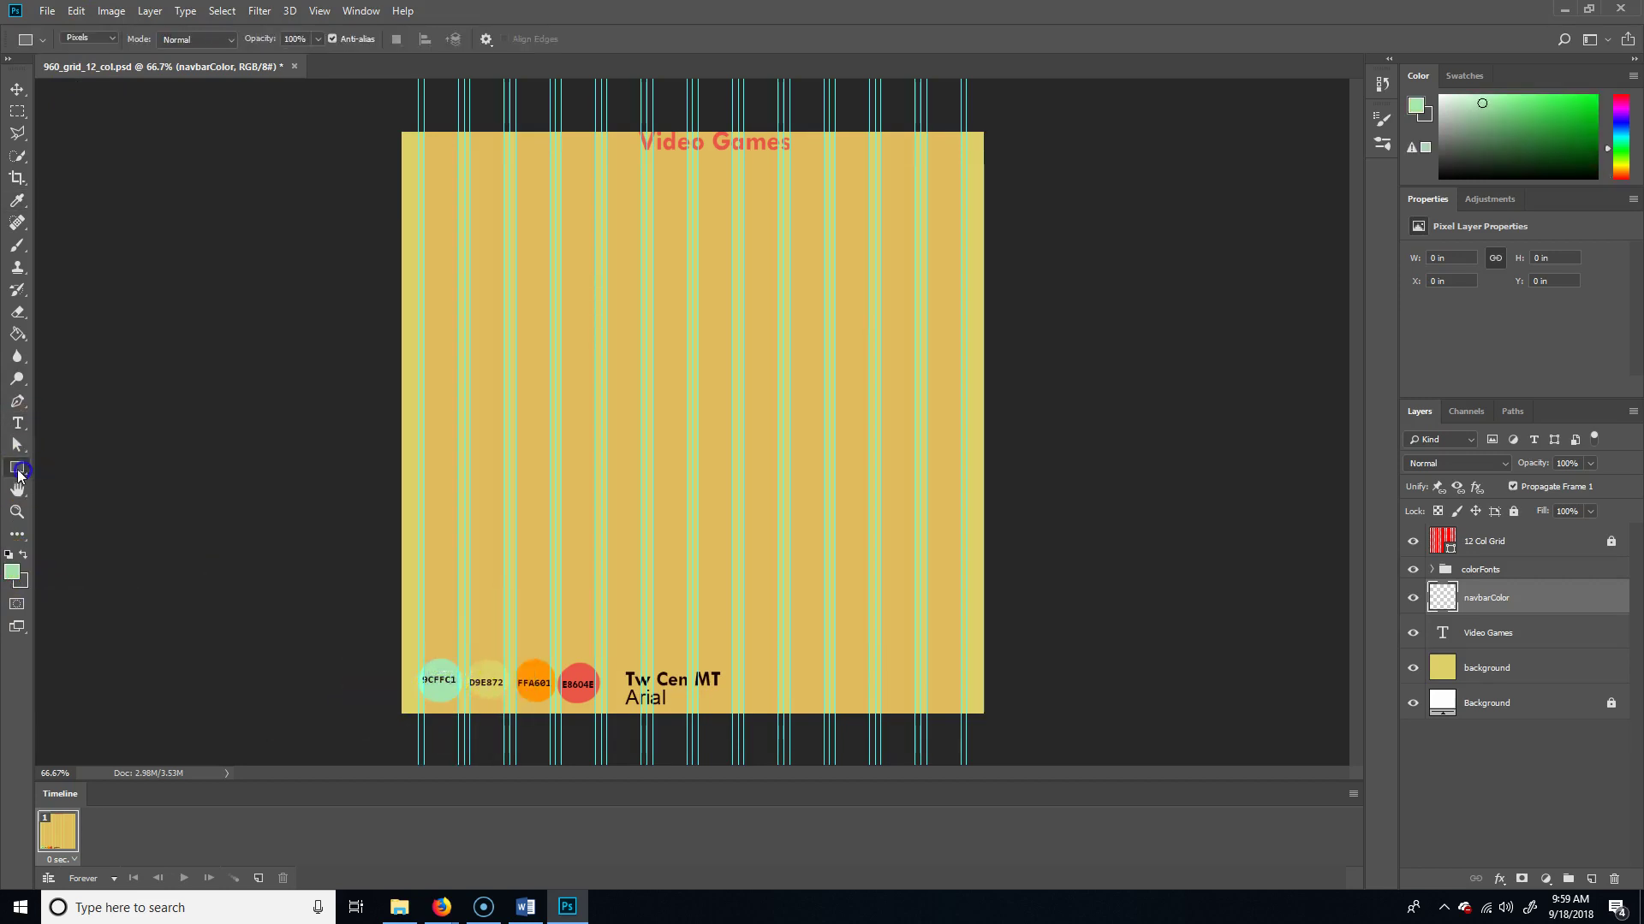
pyautogui.rightClick(17, 468)
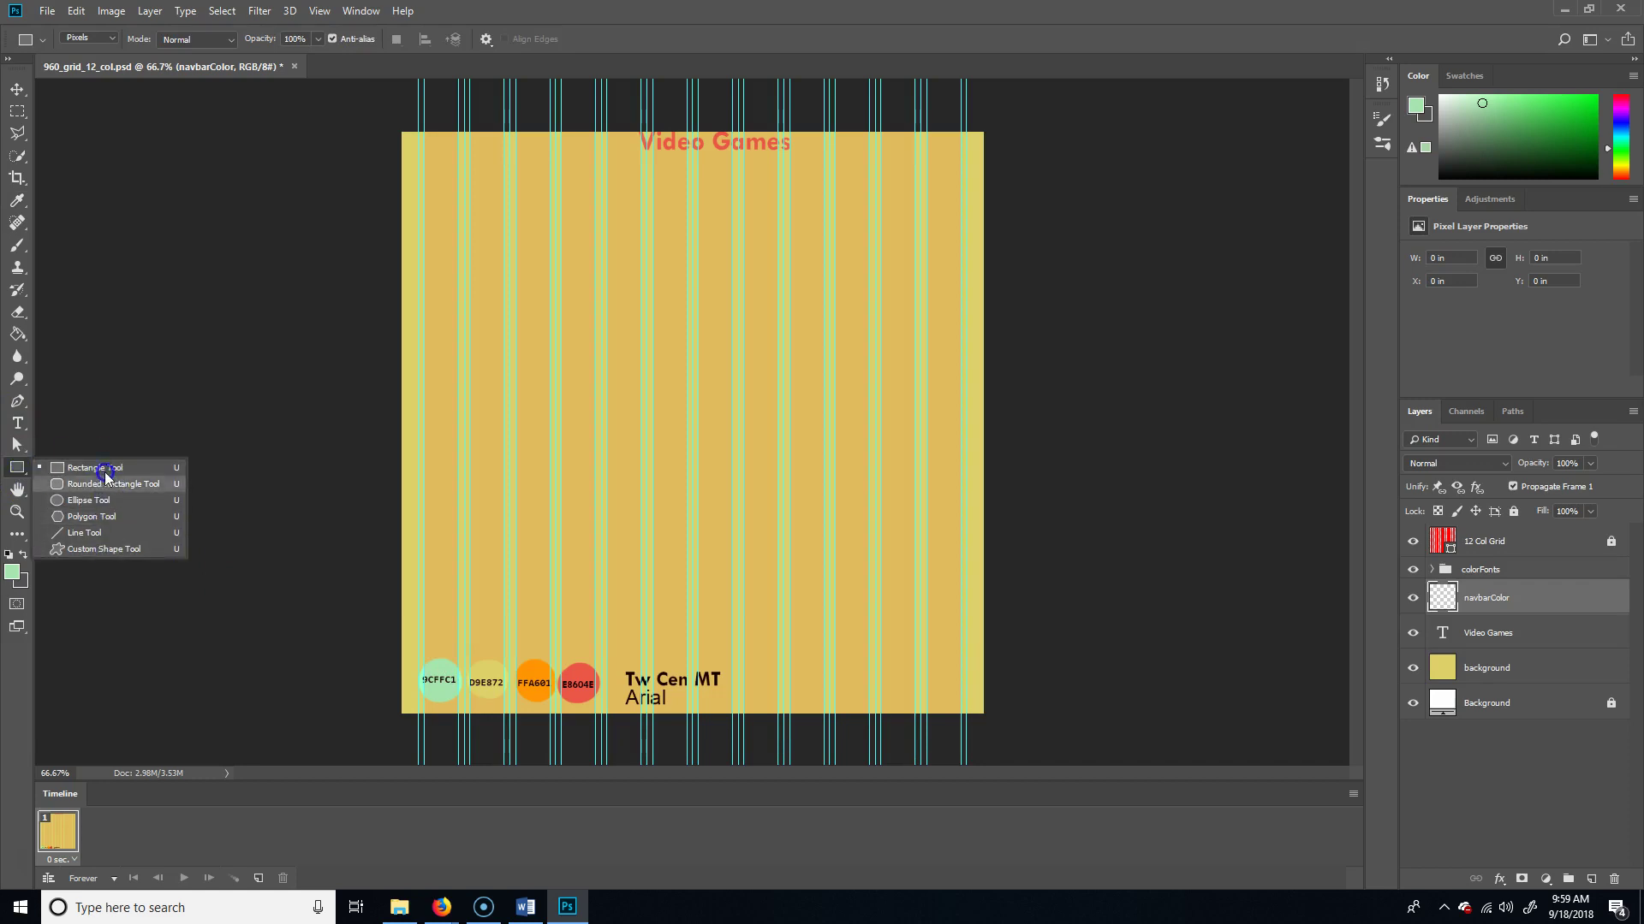
pyautogui.click(121, 463)
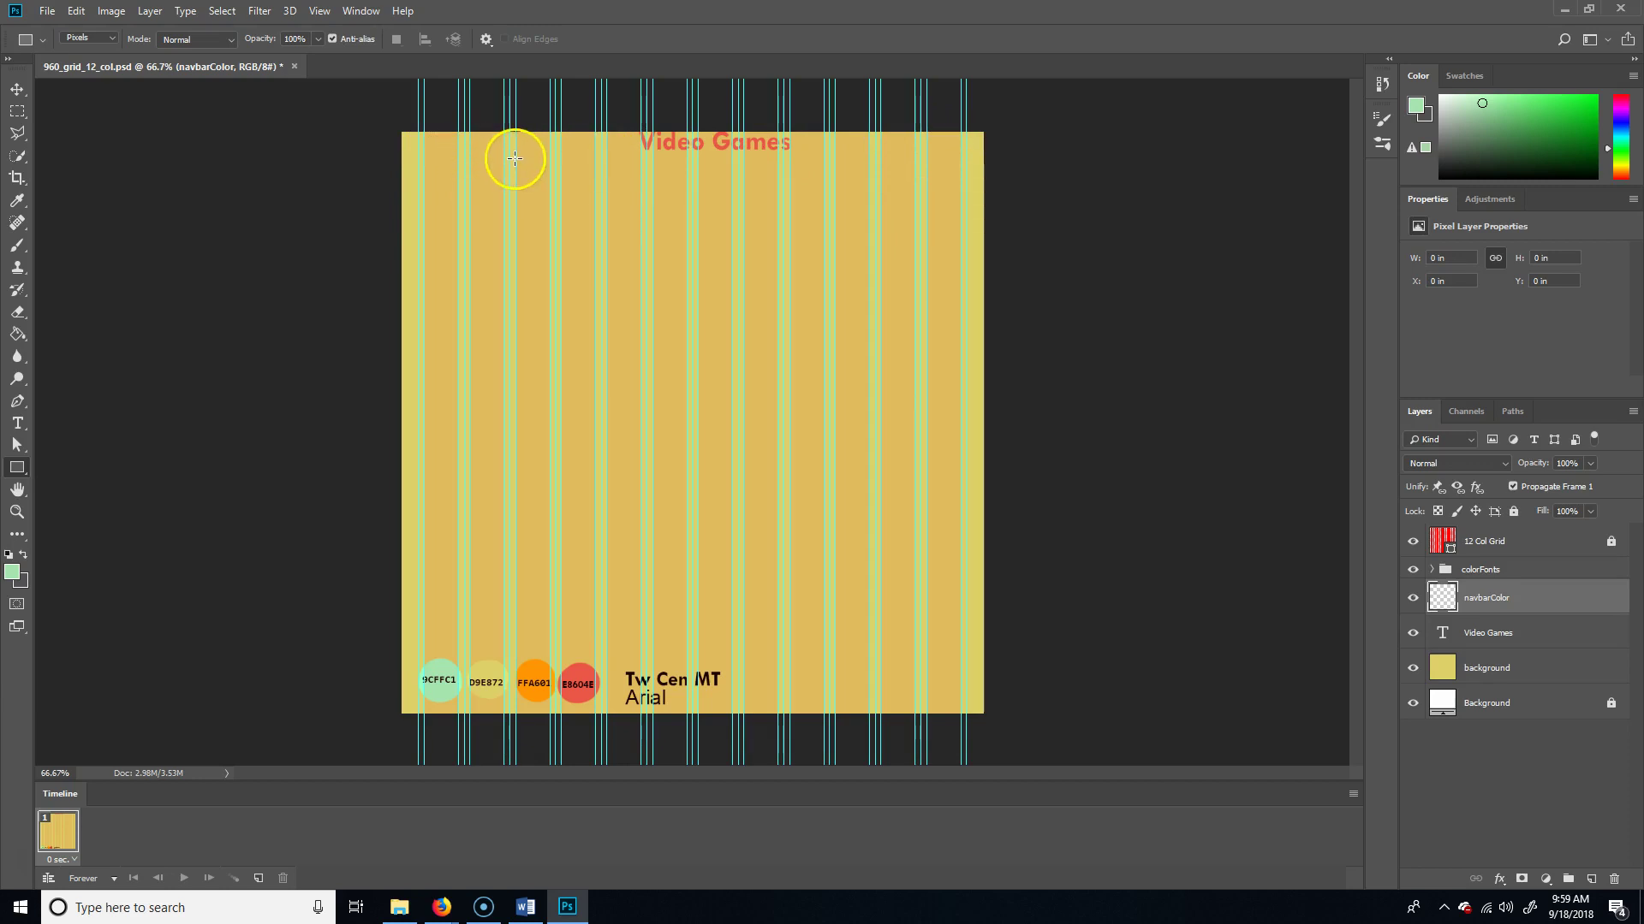
pyautogui.moveTo(516, 154); pyautogui.dragTo(866, 180)
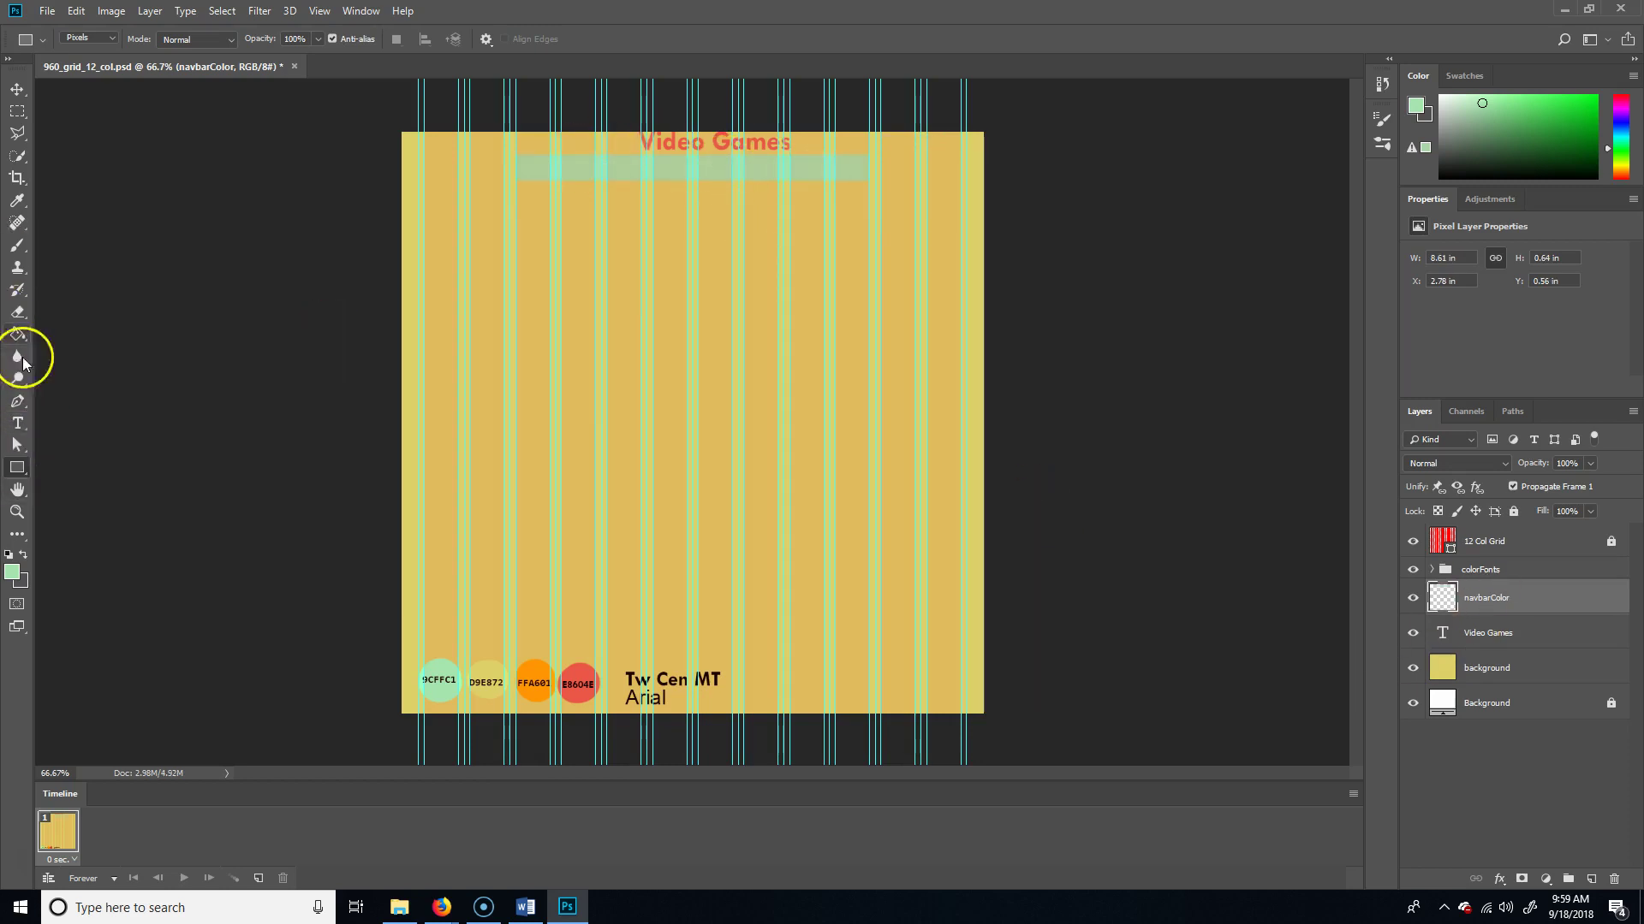
# Set the Type tool's font to Arial Regular at 24 pt
pyautogui.click(17, 423)
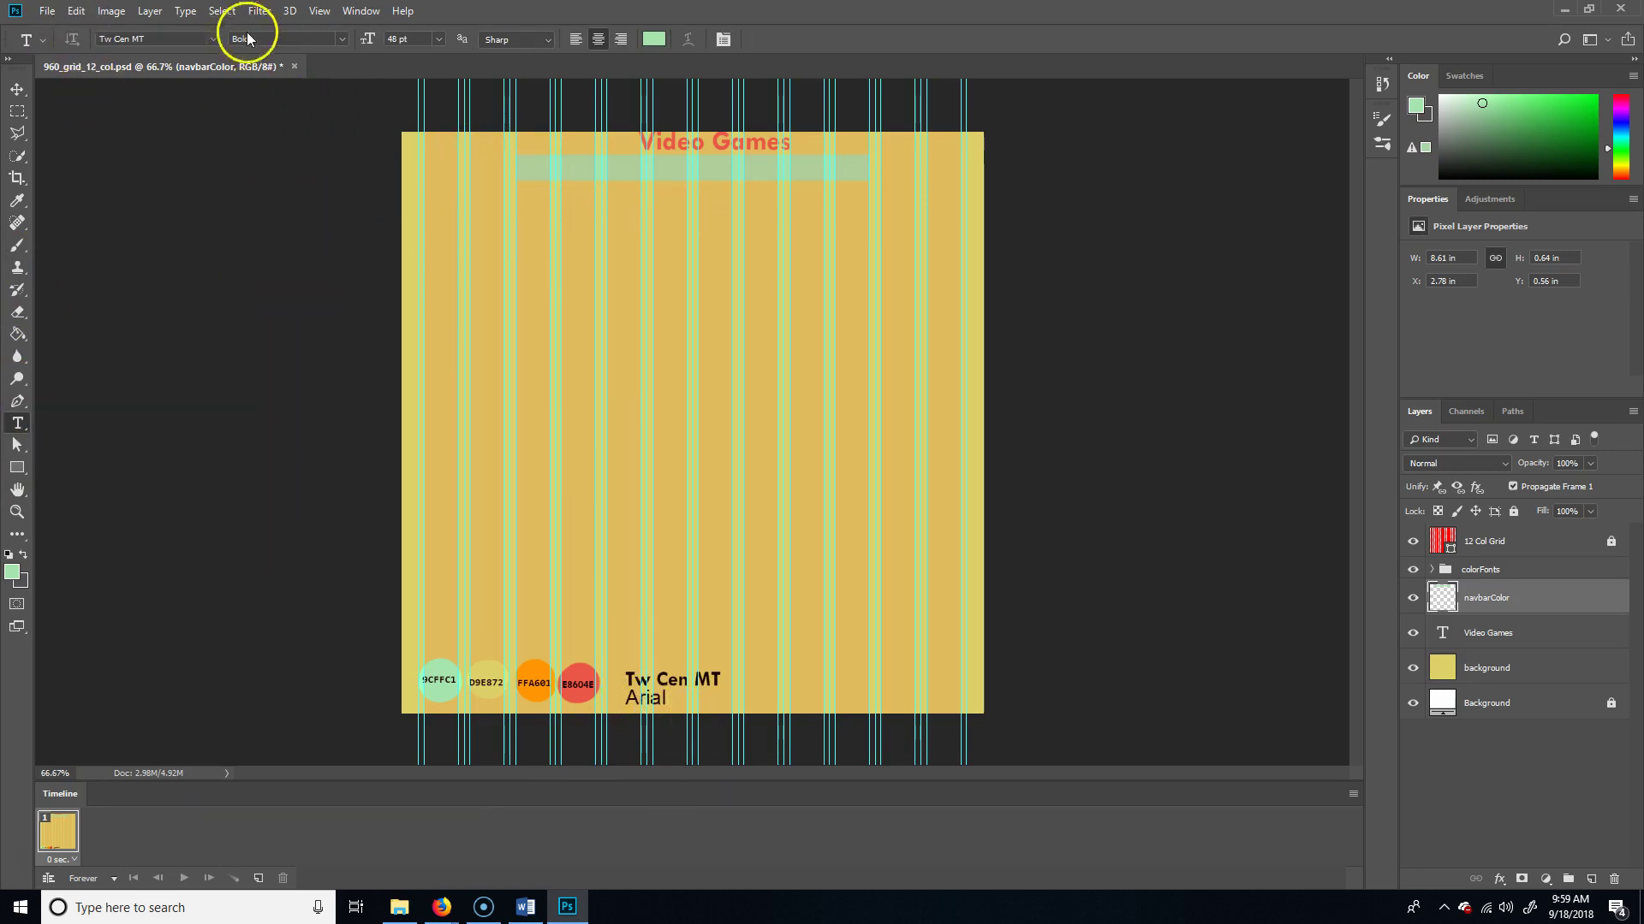
pyautogui.click(174, 38)
pyautogui.write('arial')
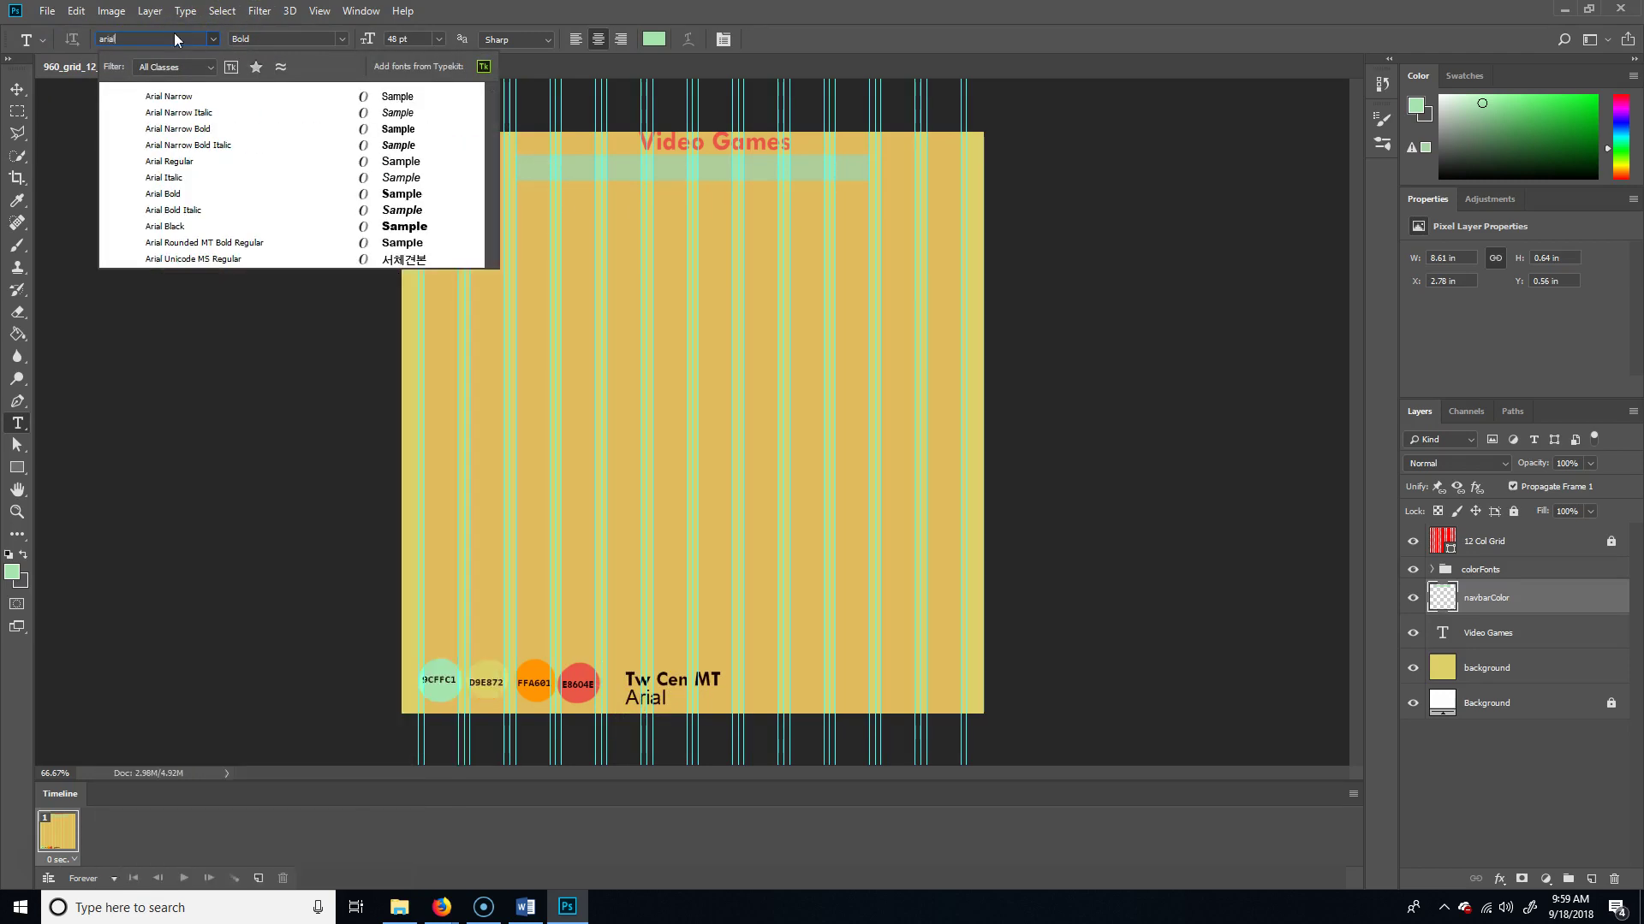
pyautogui.press('Down')
pyautogui.press('Down')
pyautogui.press('Down')
pyautogui.press('Down')
pyautogui.press('Down')
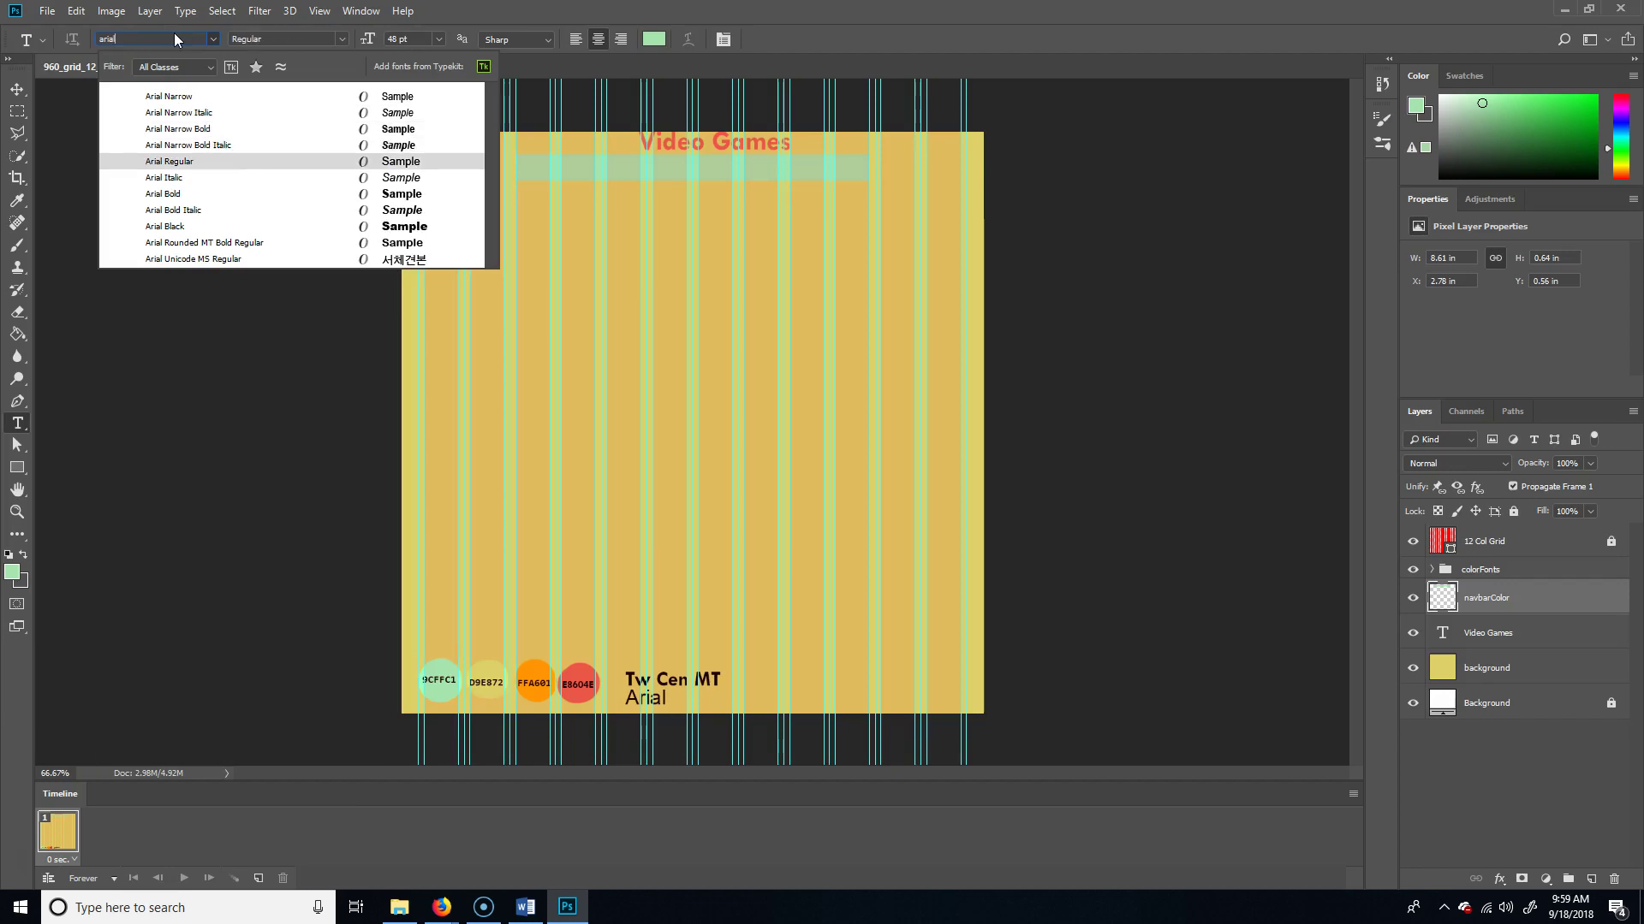
pyautogui.press('Return')
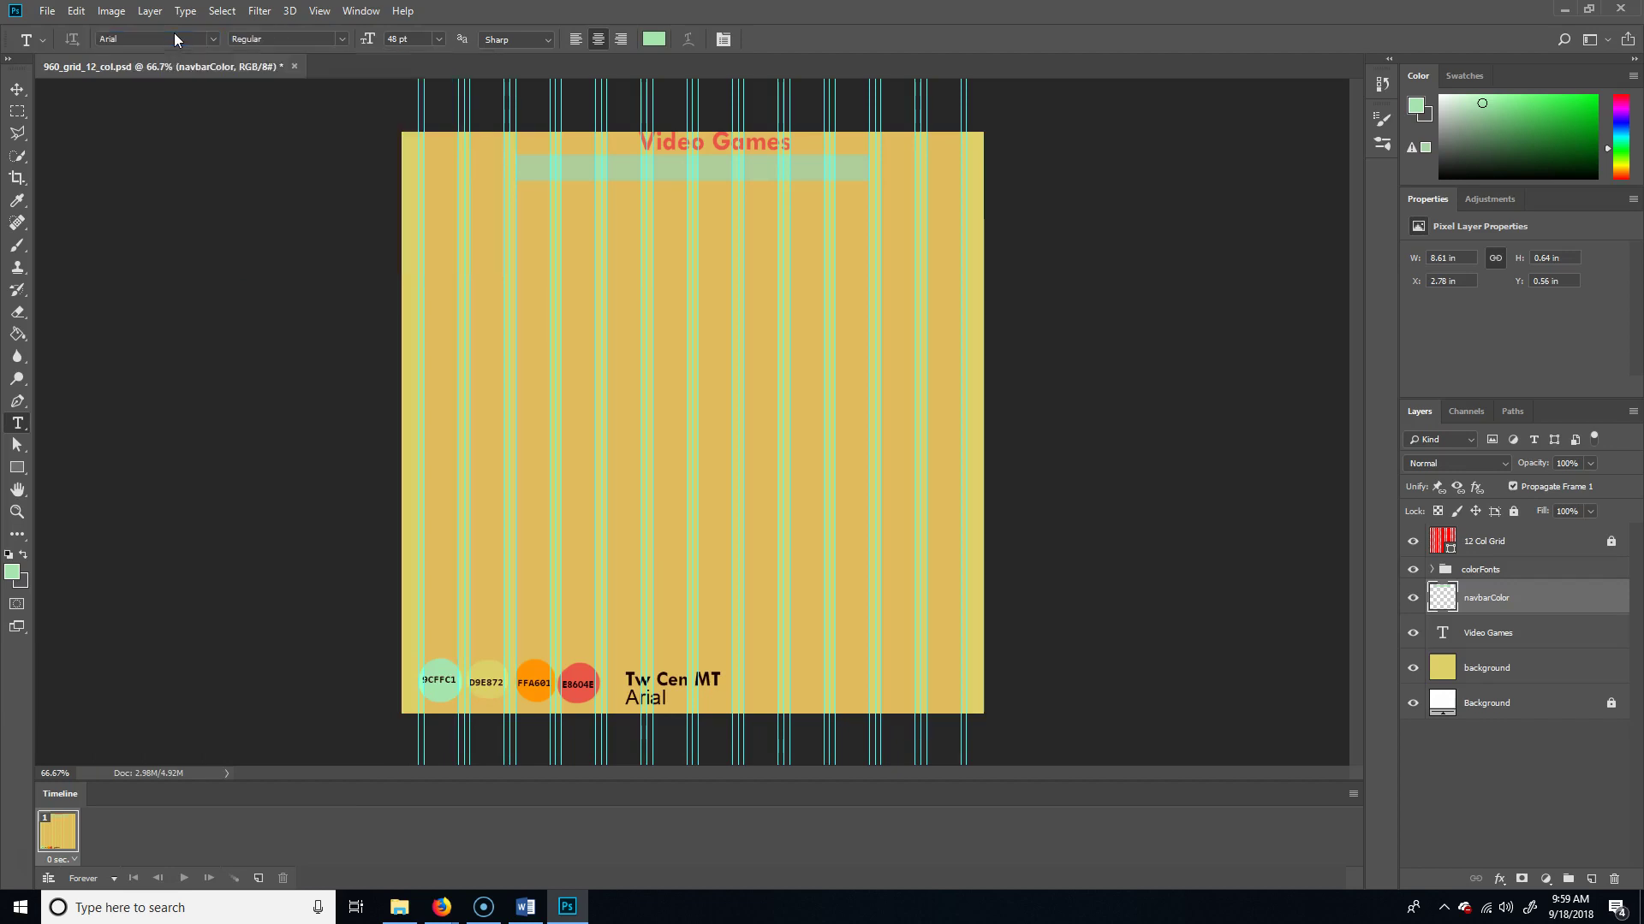
pyautogui.click(438, 40)
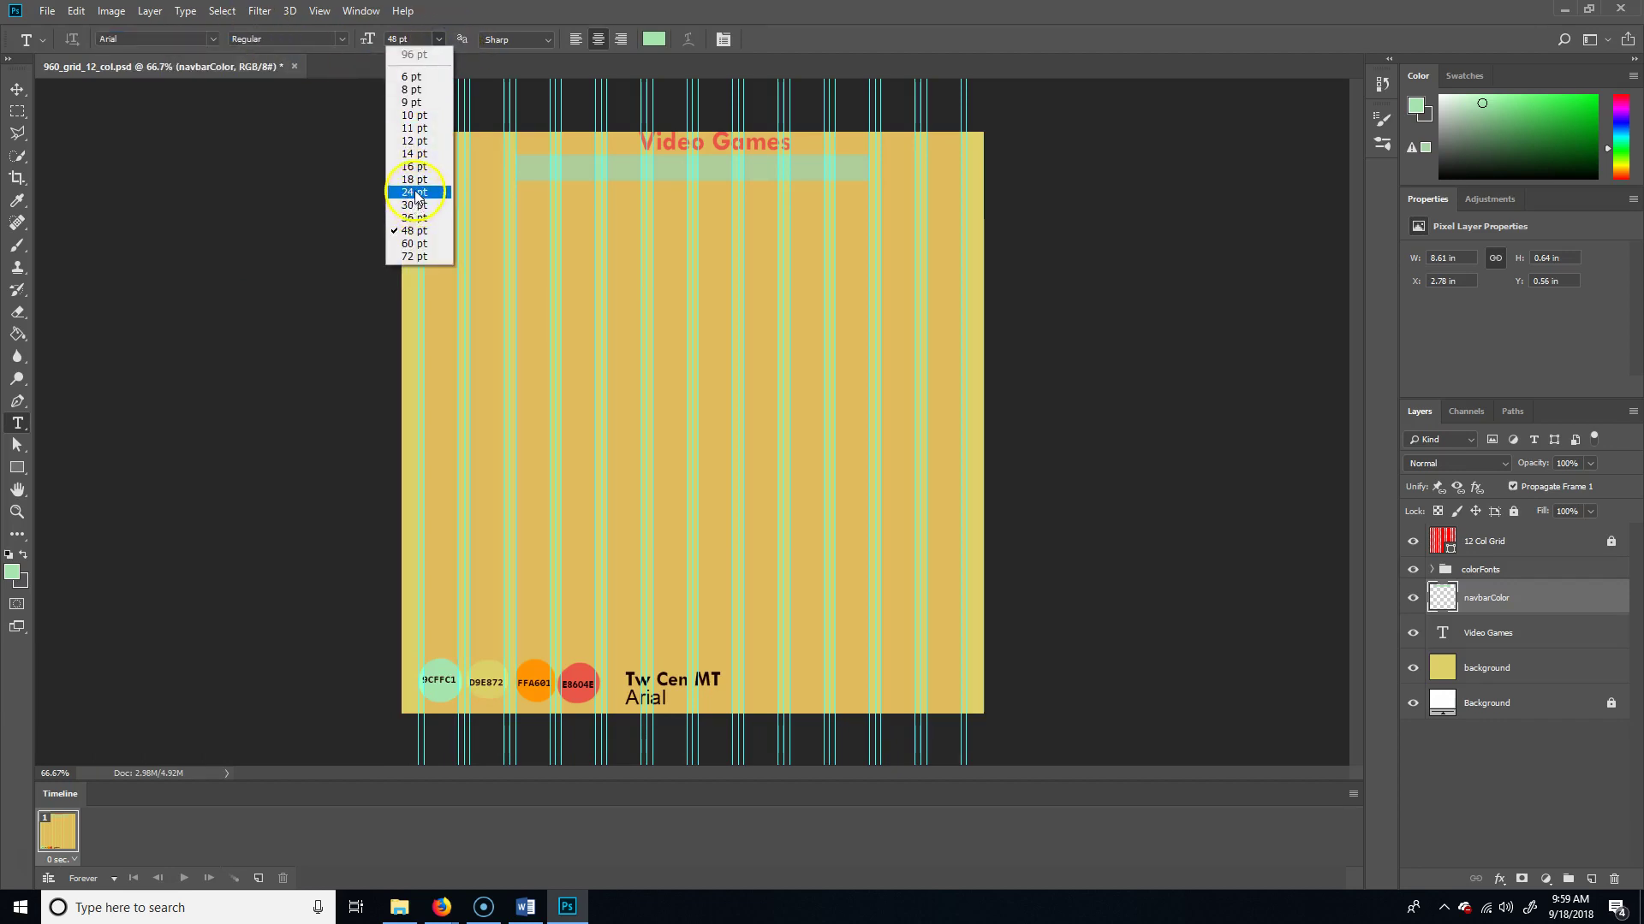
pyautogui.click(414, 192)
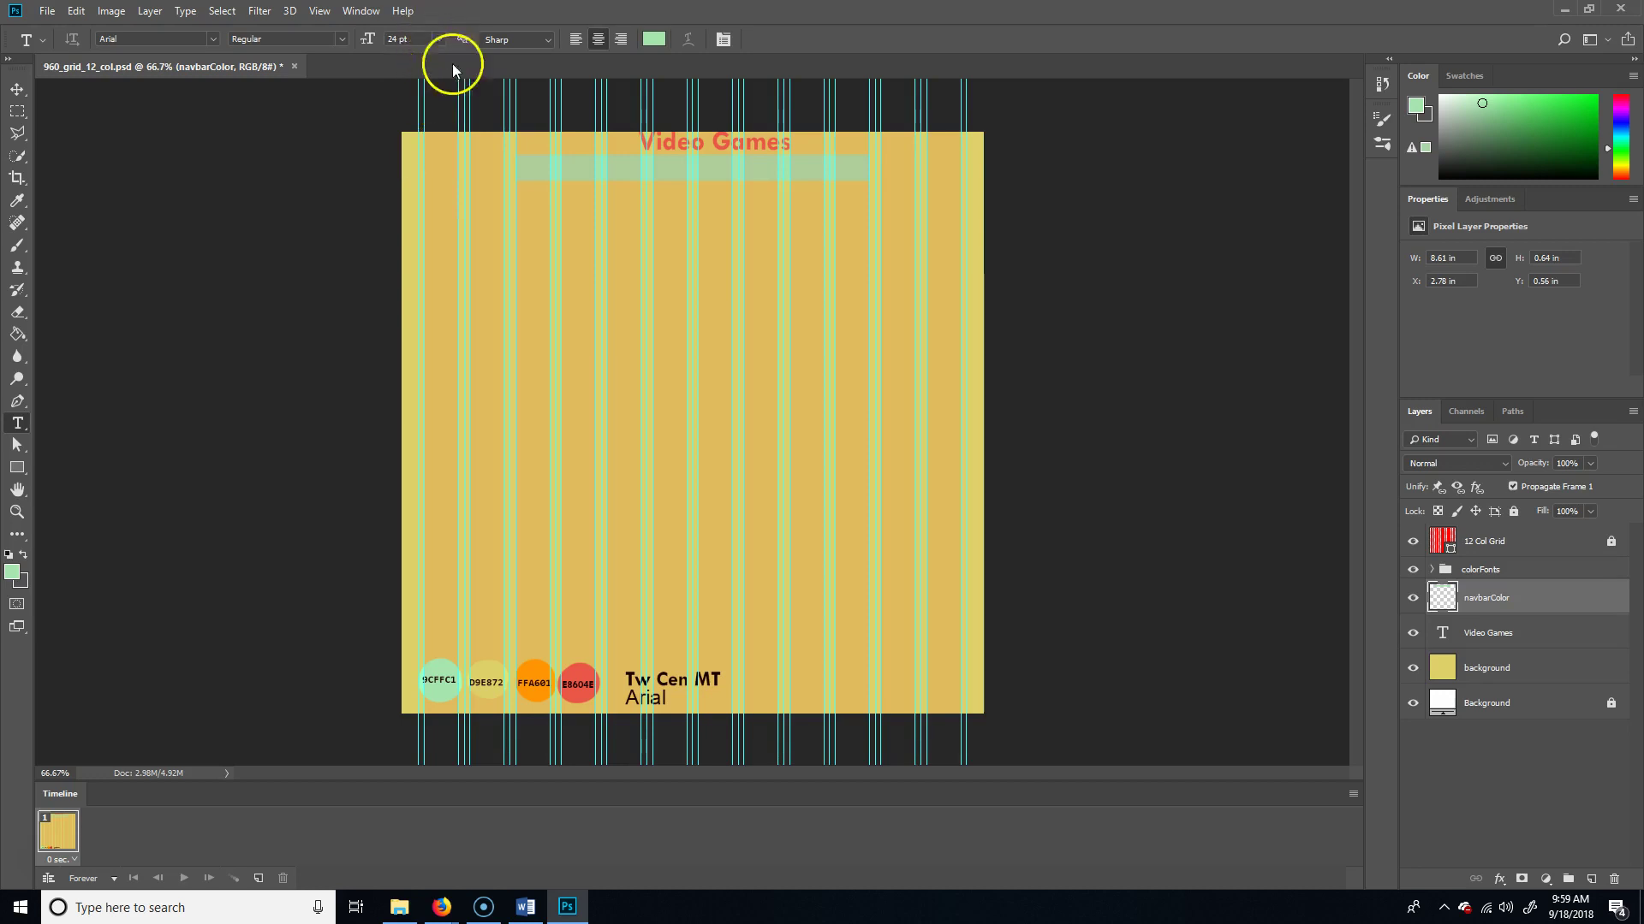
# Start a text line on the green navigation bar with black (000000), left-aligned type and enter Home
pyautogui.click(566, 169)
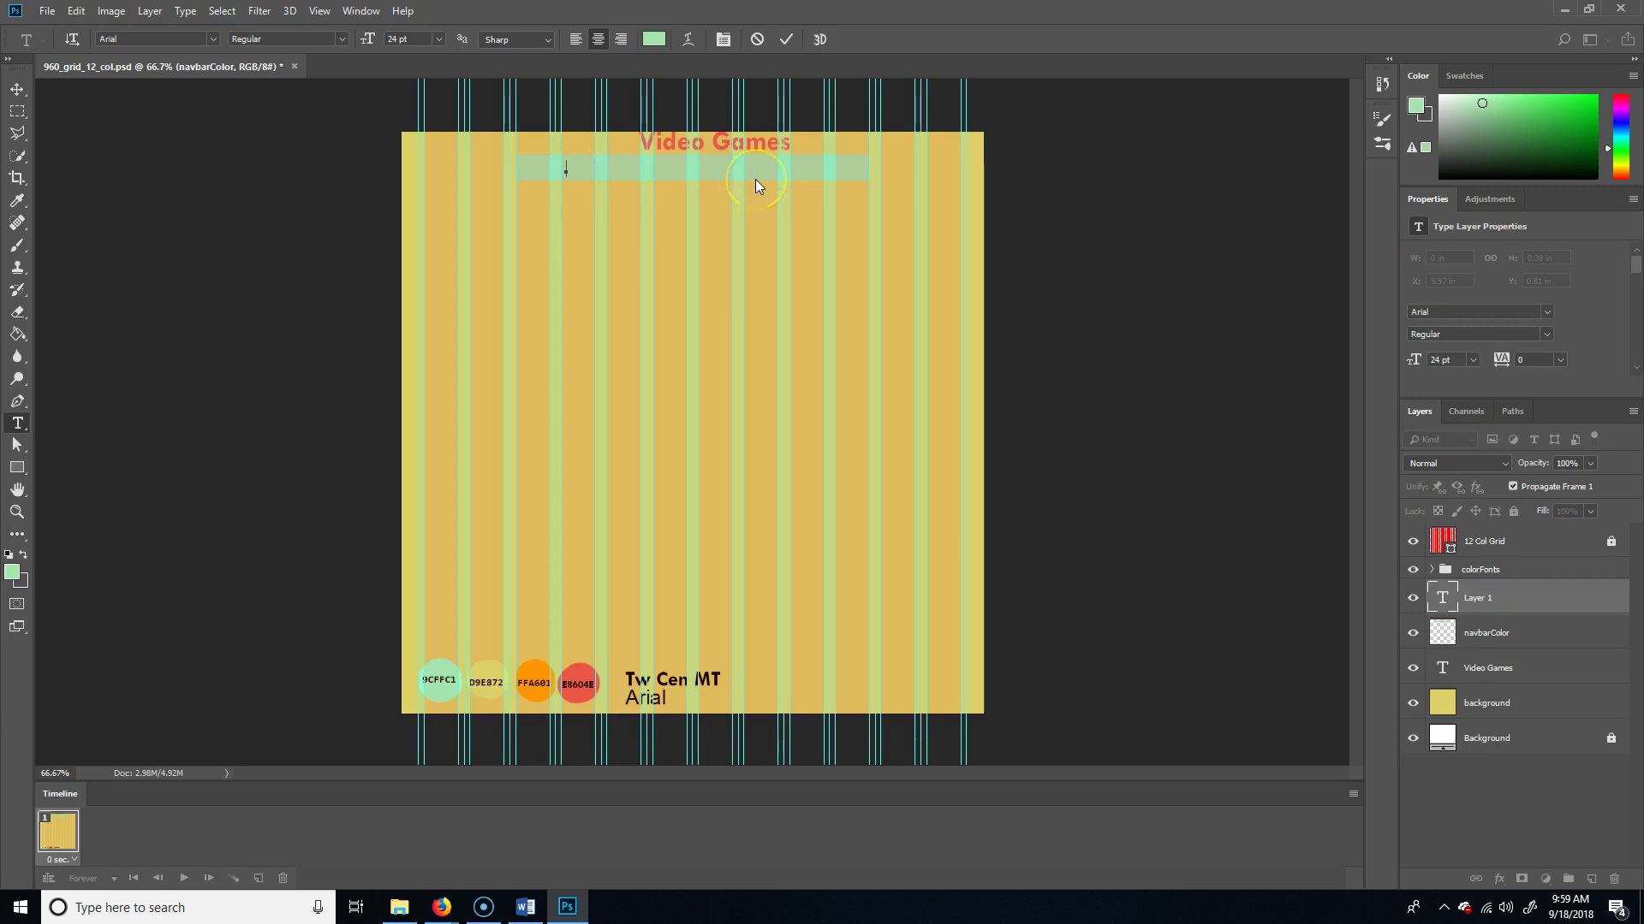
pyautogui.write('Home')
pyautogui.press('BackSpace')
pyautogui.press('BackSpace')
pyautogui.press('BackSpace')
pyautogui.press('BackSpace')
pyautogui.click(558, 189)
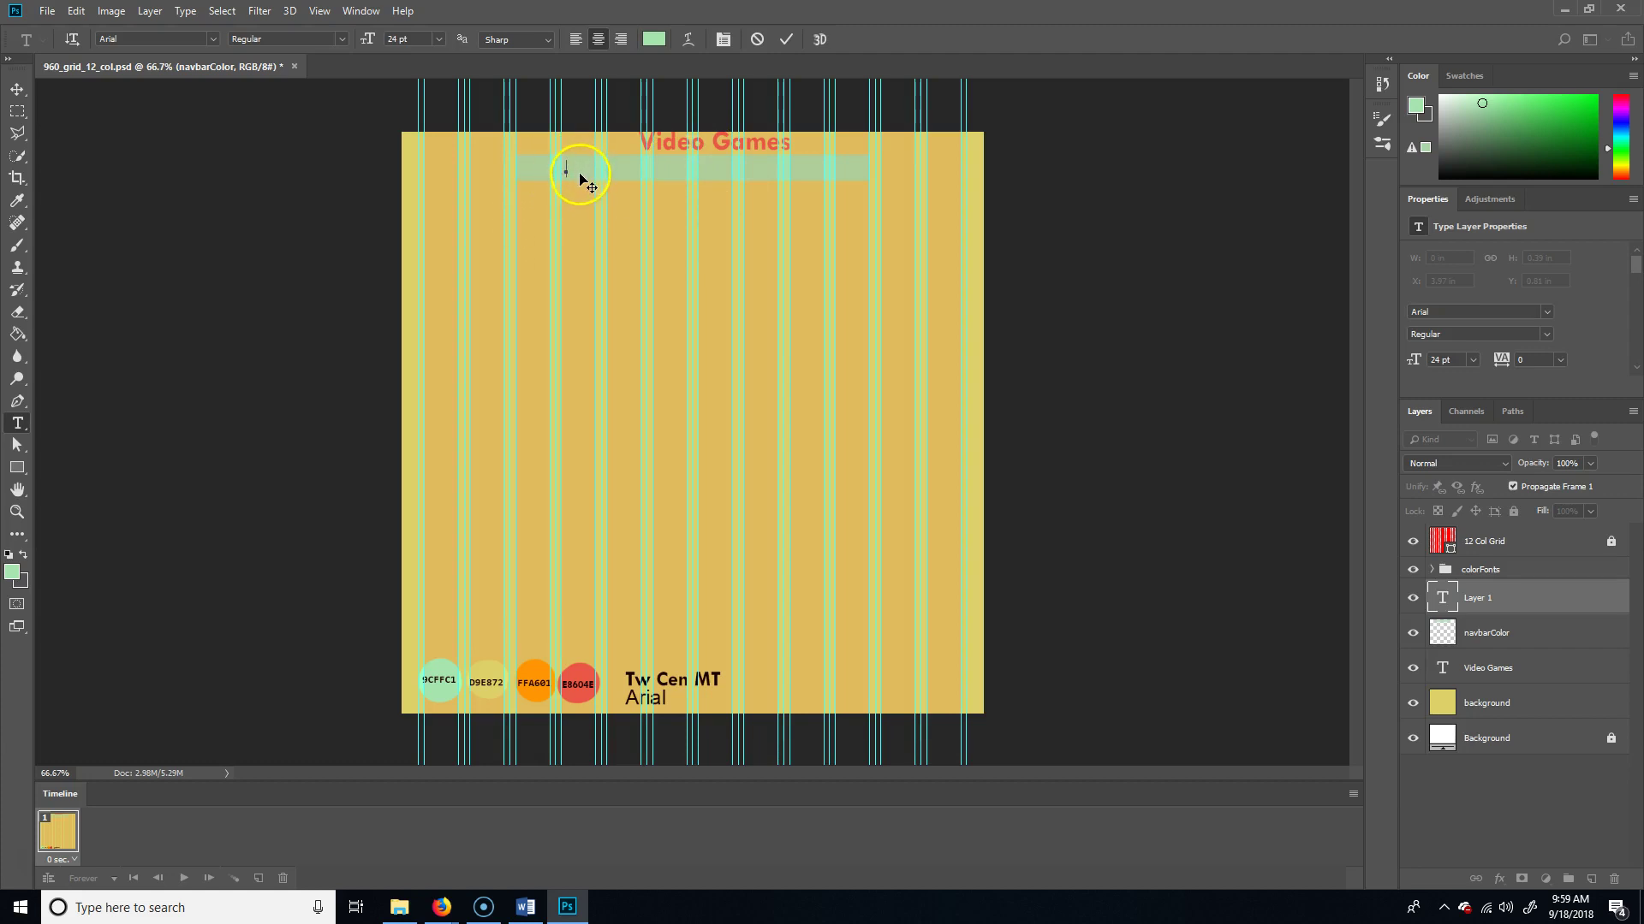
pyautogui.click(675, 39)
pyautogui.moveTo(657, 360); pyautogui.dragTo(543, 477)
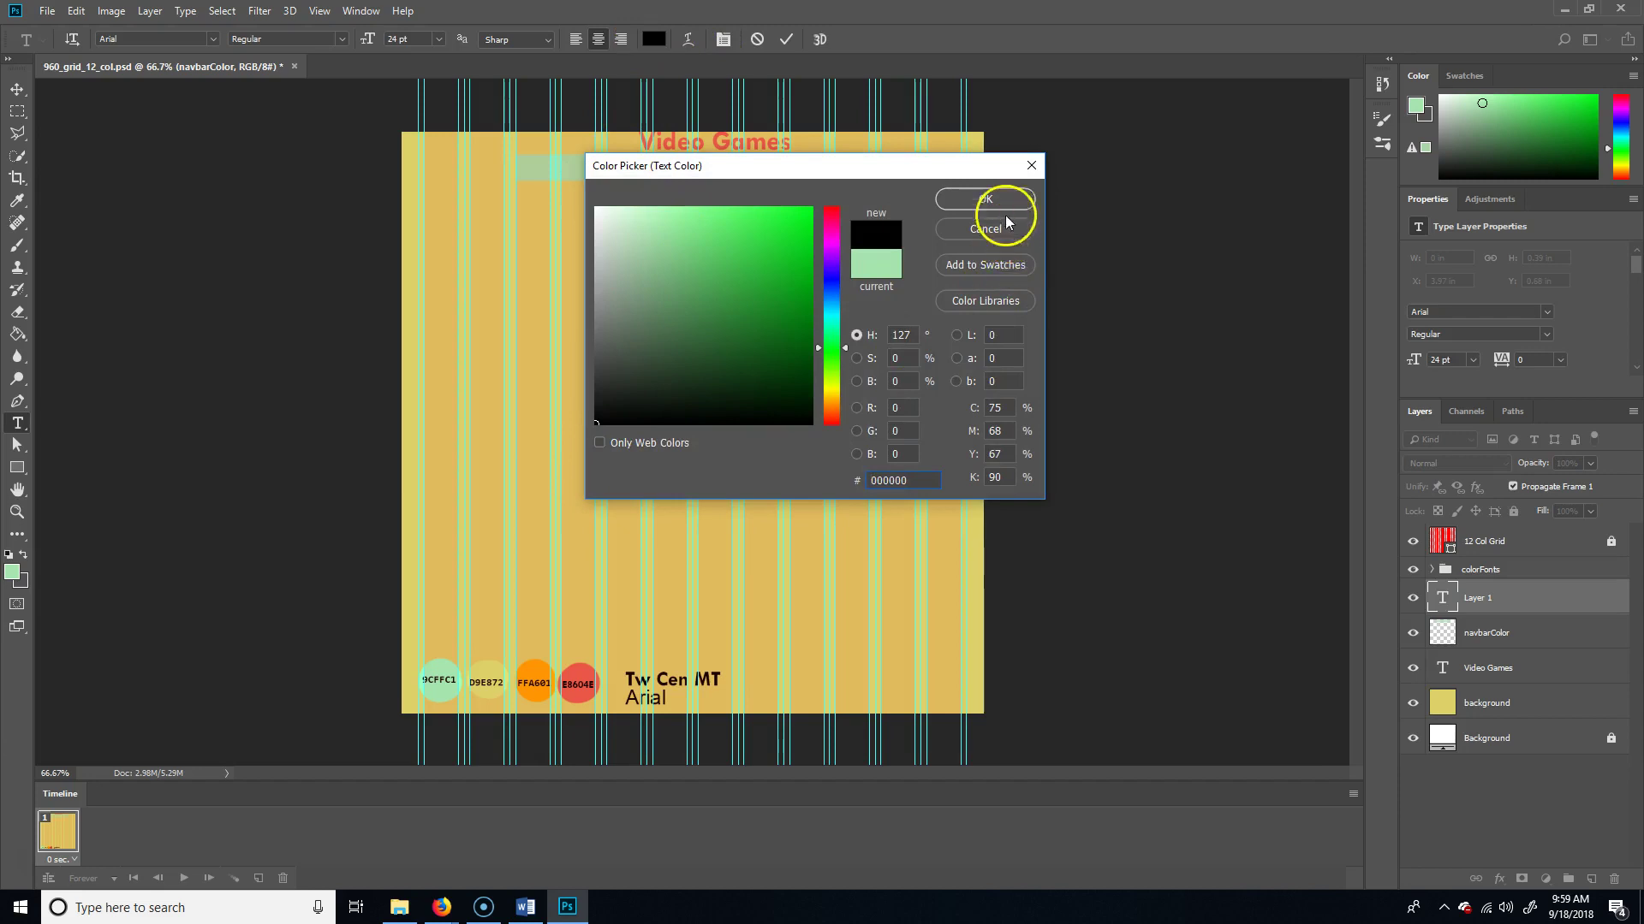
pyautogui.click(1000, 205)
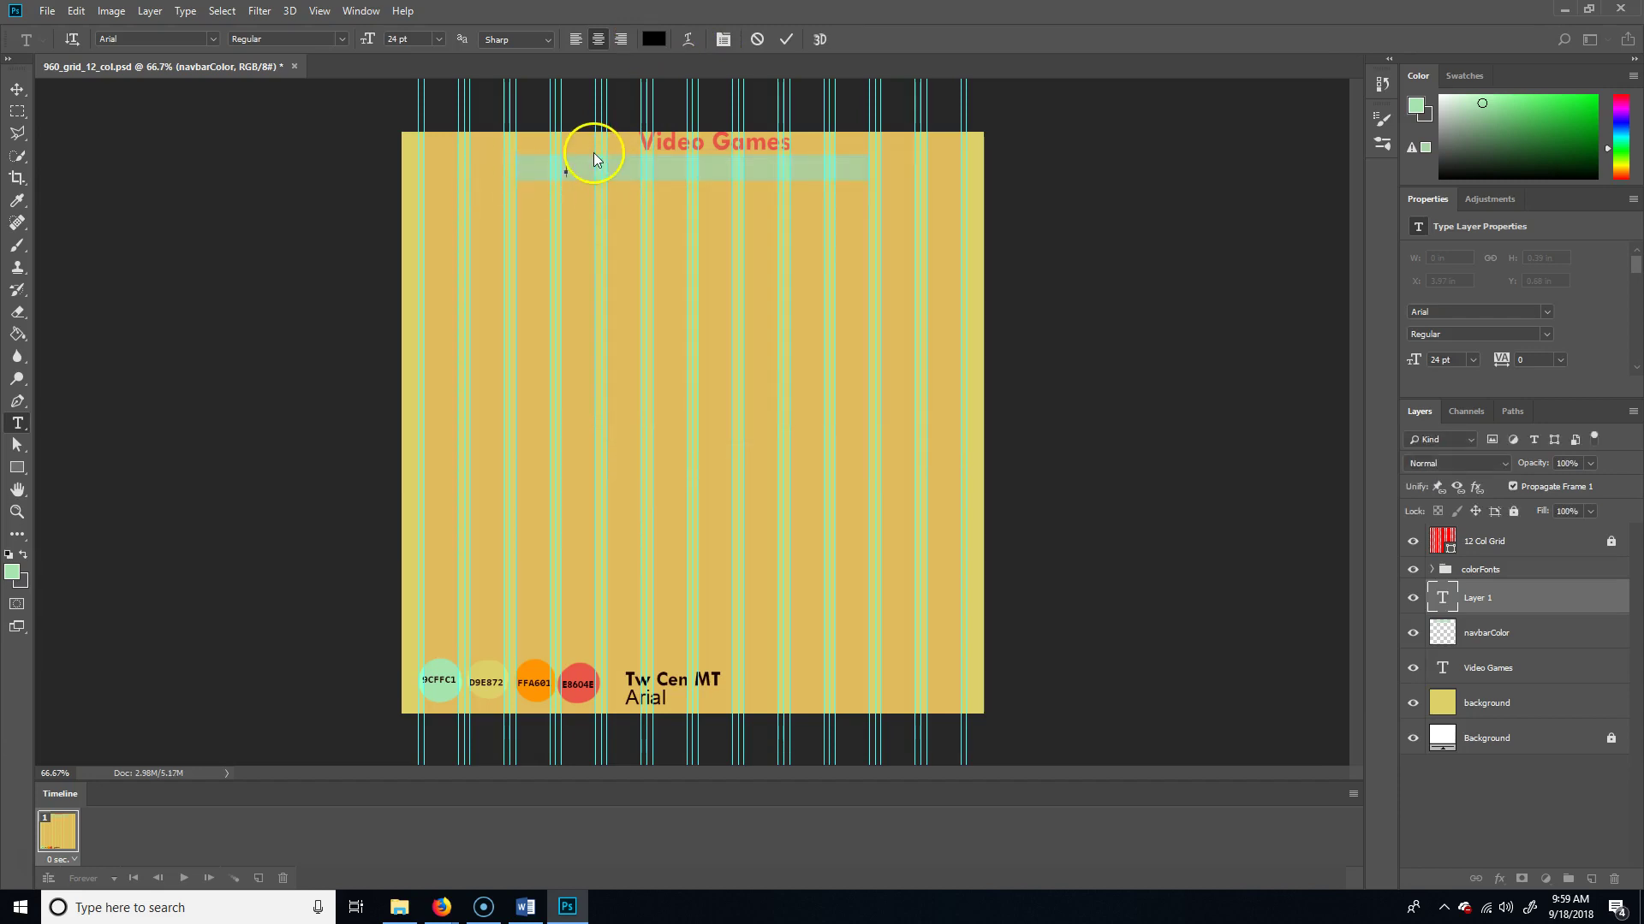
pyautogui.click(575, 40)
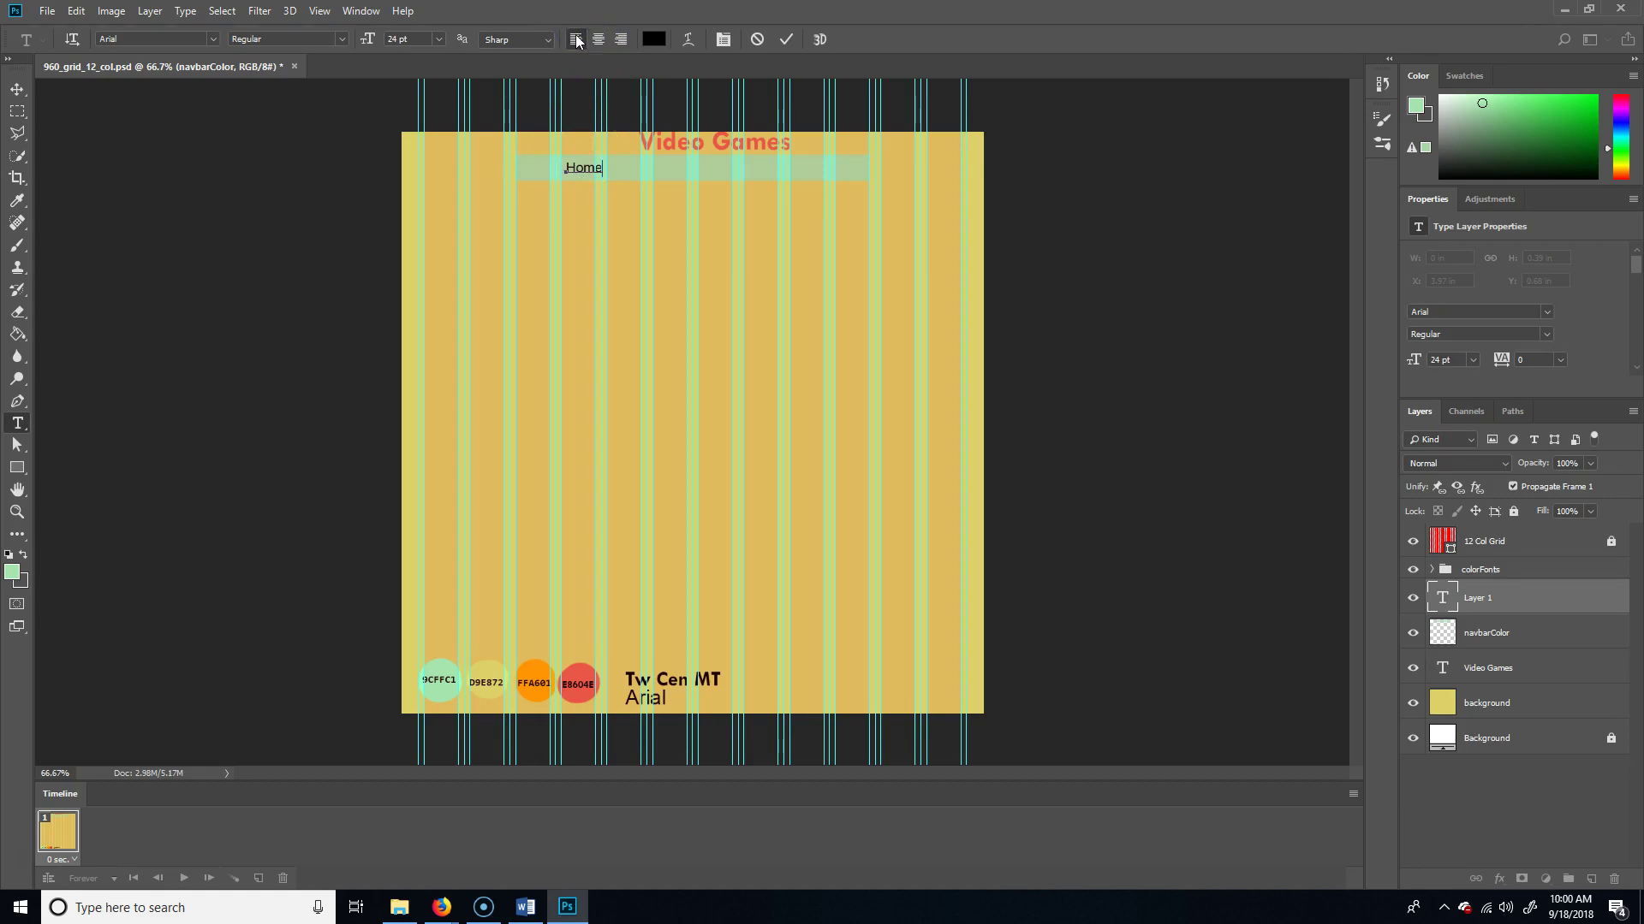
# Complete the navigation text so it reads Home | About | Contact
pyautogui.click(703, 228)
pyautogui.write('About')
pyautogui.press('BackSpace')
pyautogui.press('BackSpace')
pyautogui.click(748, 186)
pyautogui.write('|')
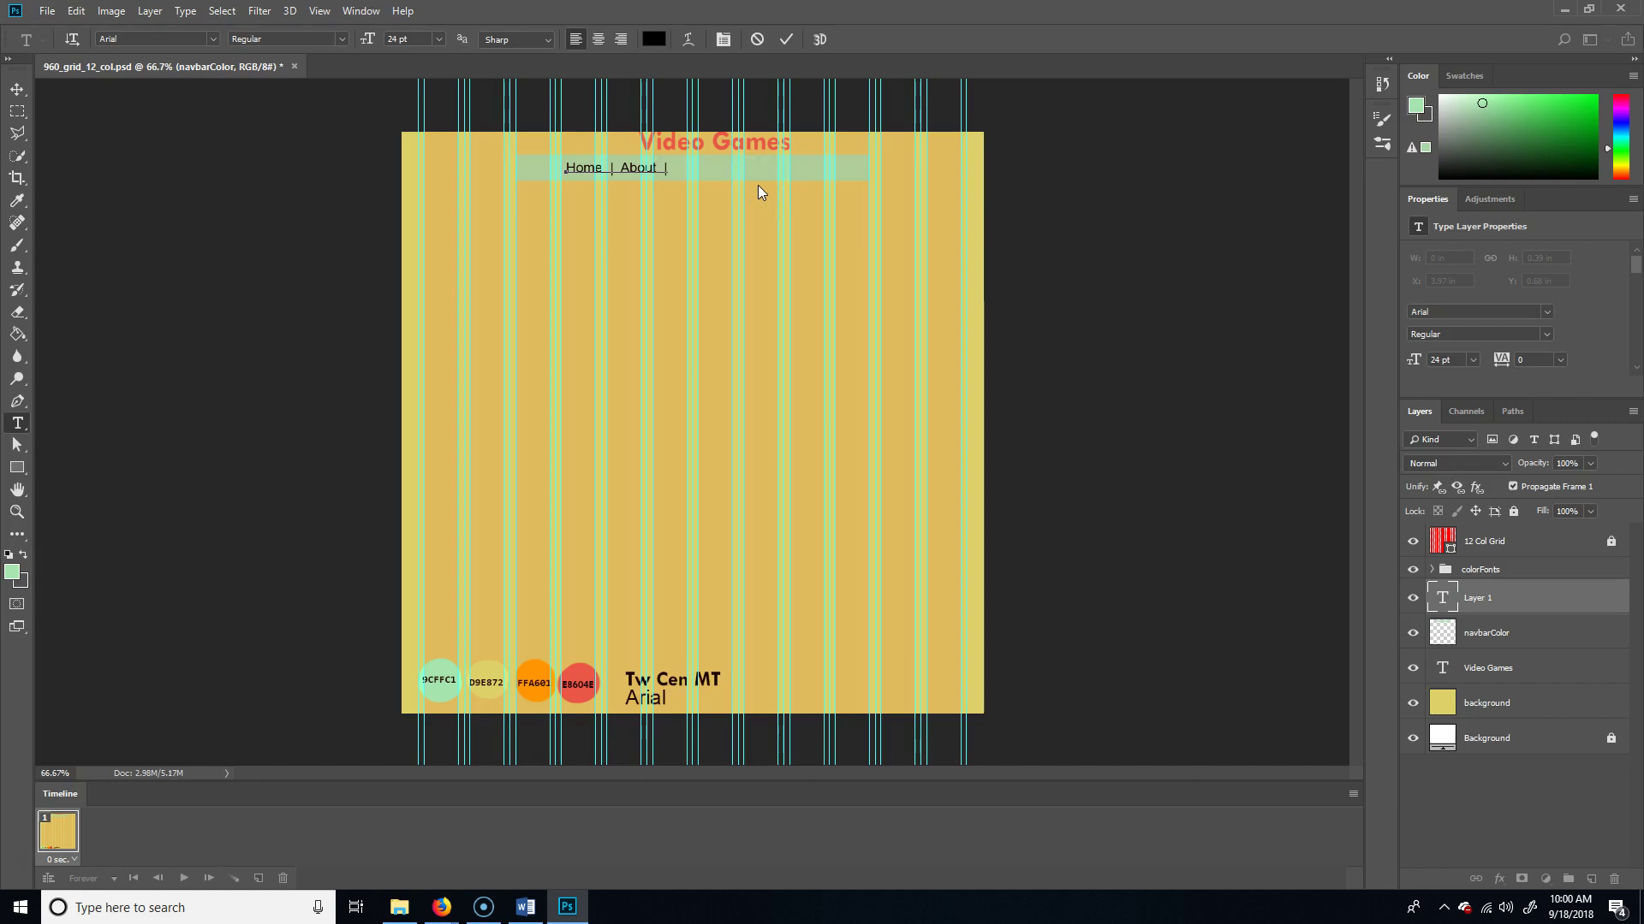
pyautogui.write('  Con')
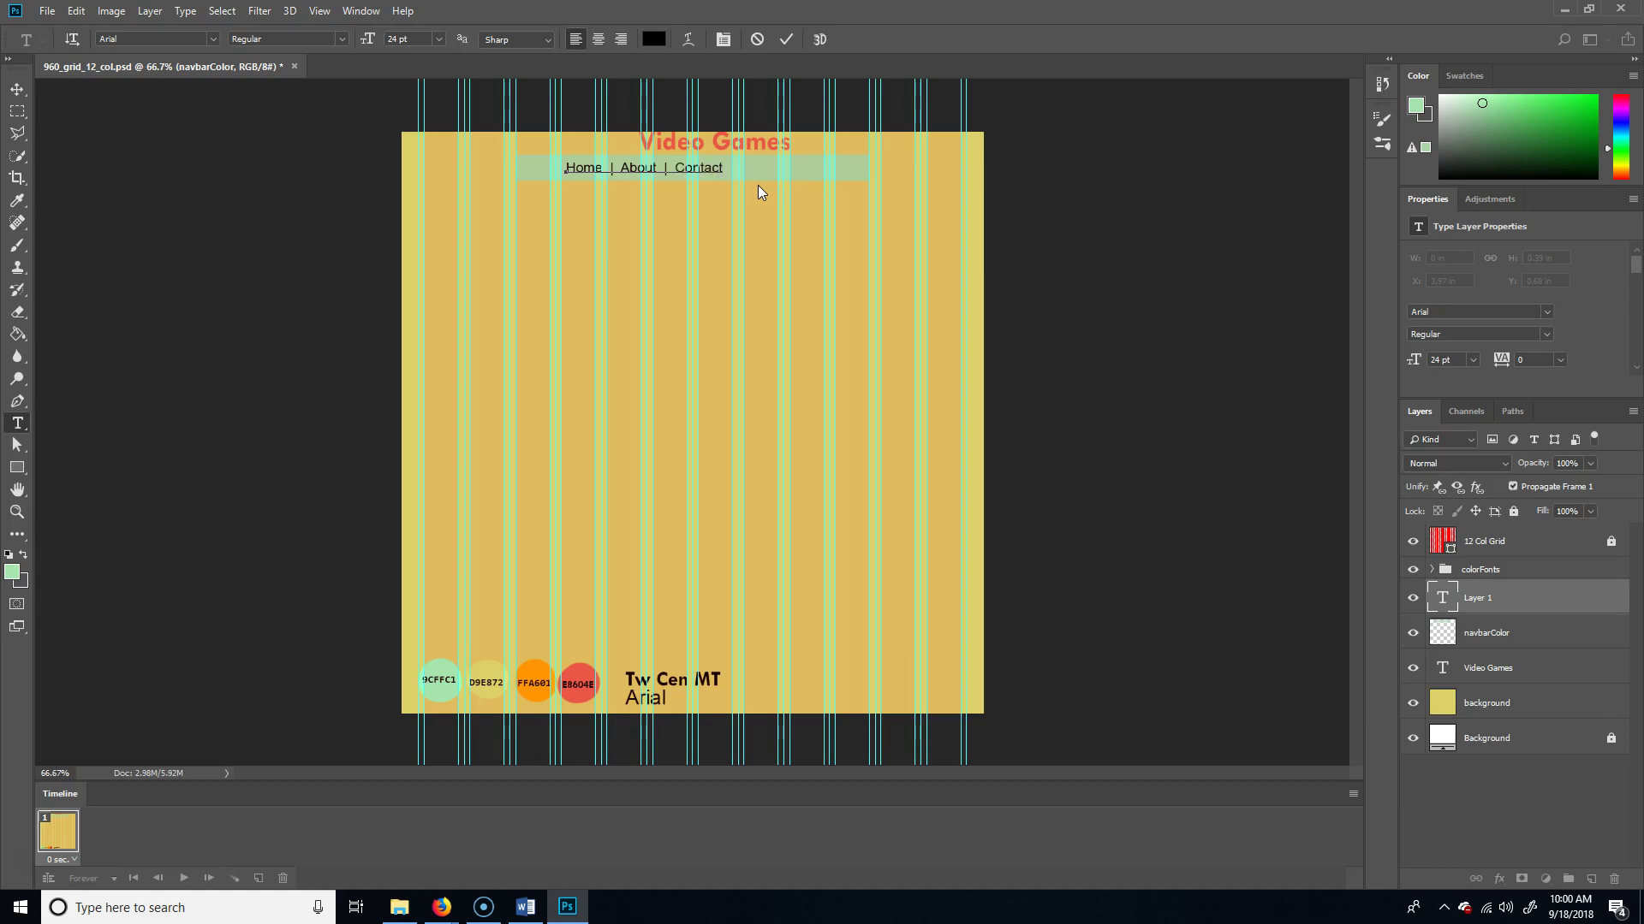
pyautogui.write('tact')
pyautogui.click(776, 194)
# Move the Home | About | Contact text horizontally so it sits centered on the green navigation bar
pyautogui.click(19, 88)
pyautogui.hotkey('shift', 'Right')
pyautogui.hotkey('shift', 'Right')
pyautogui.hotkey('shift', 'Right')
pyautogui.hotkey('shift', 'Right')
pyautogui.hotkey('shift', 'Right')
pyautogui.hotkey('shift', 'Right')
pyautogui.hotkey('shift', 'Right')
pyautogui.hotkey('shift', 'Right')
pyautogui.hotkey('shift', 'Right')
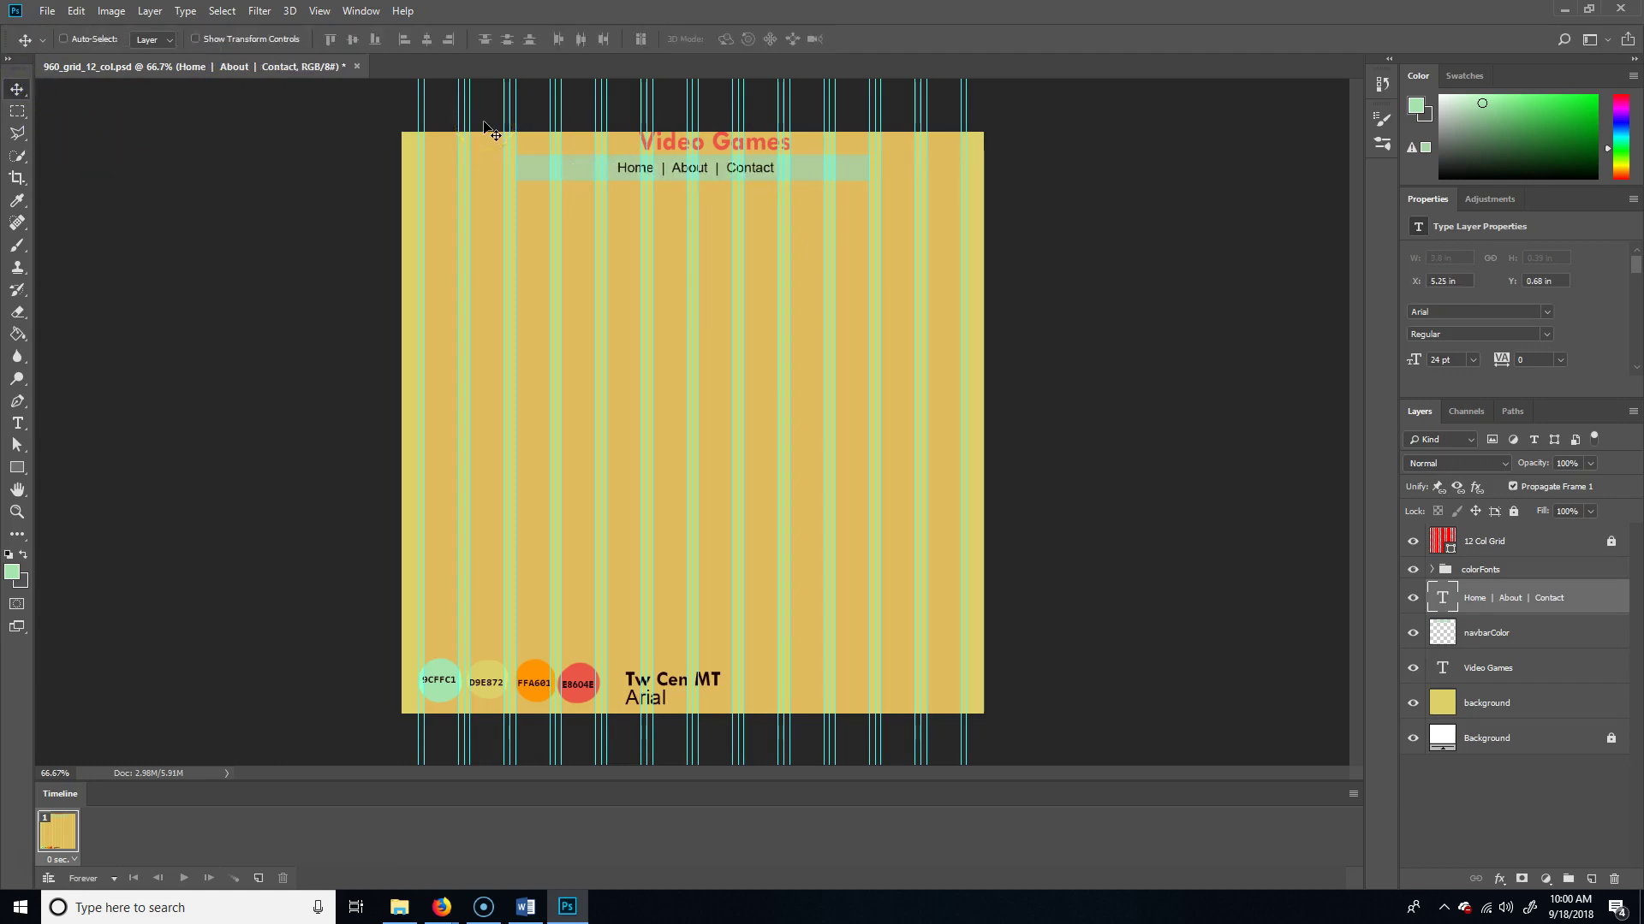
pyautogui.hotkey('shift', 'Right')
pyautogui.hotkey('shift', 'Left')
# Switch to Firefox and search Google Images in a new tab for gamer picture
pyautogui.moveTo(451, 909)
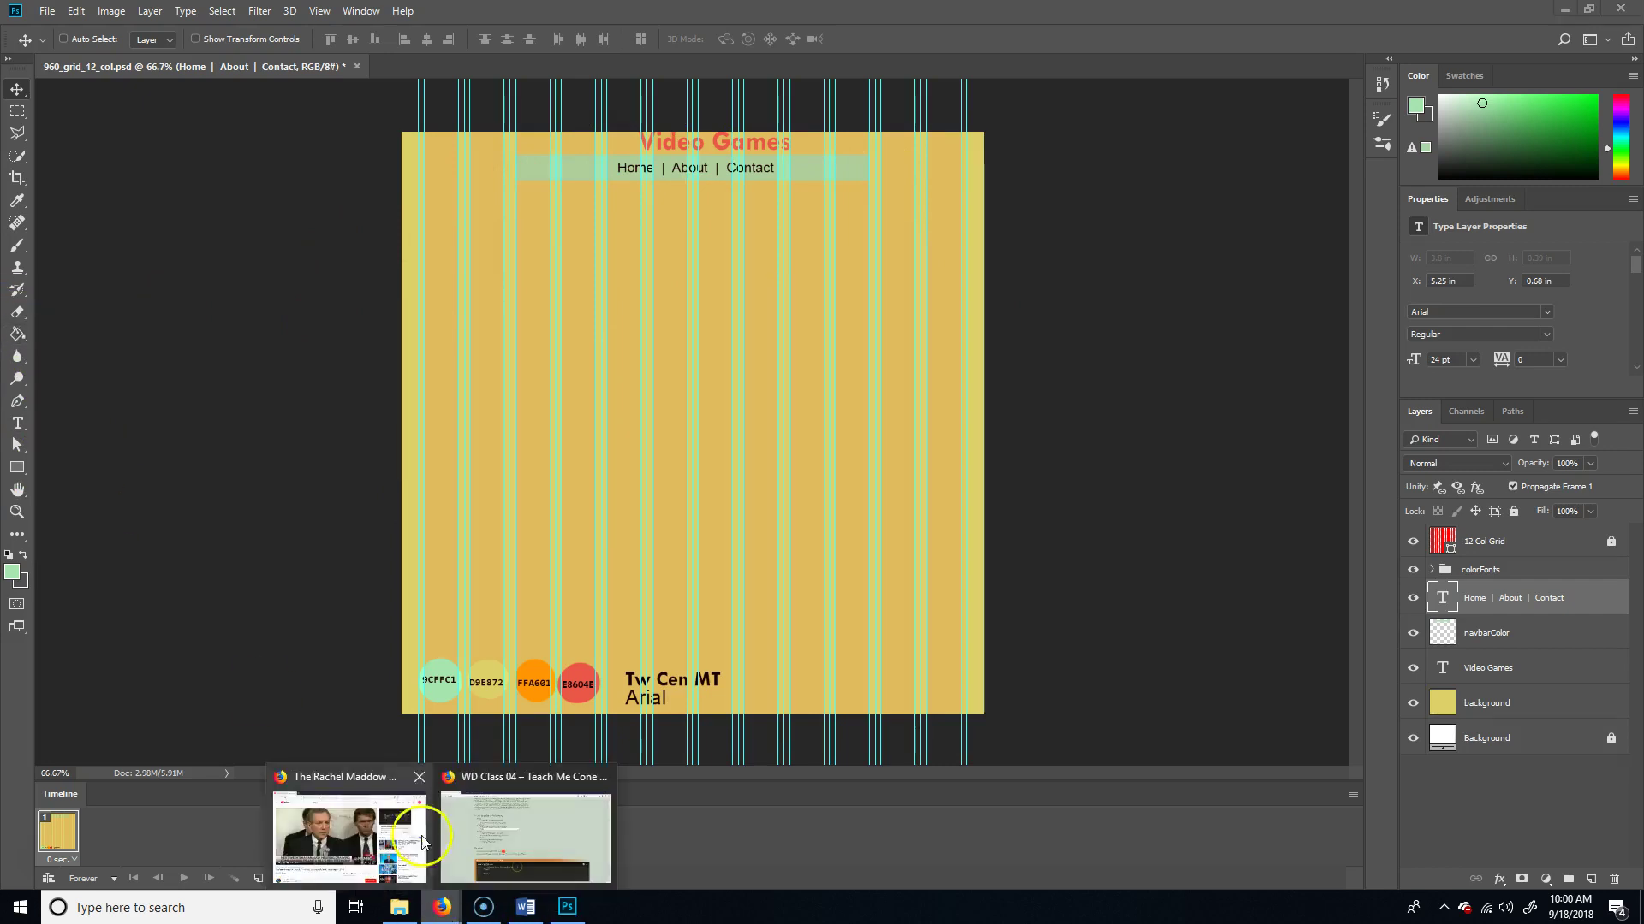
pyautogui.click(503, 844)
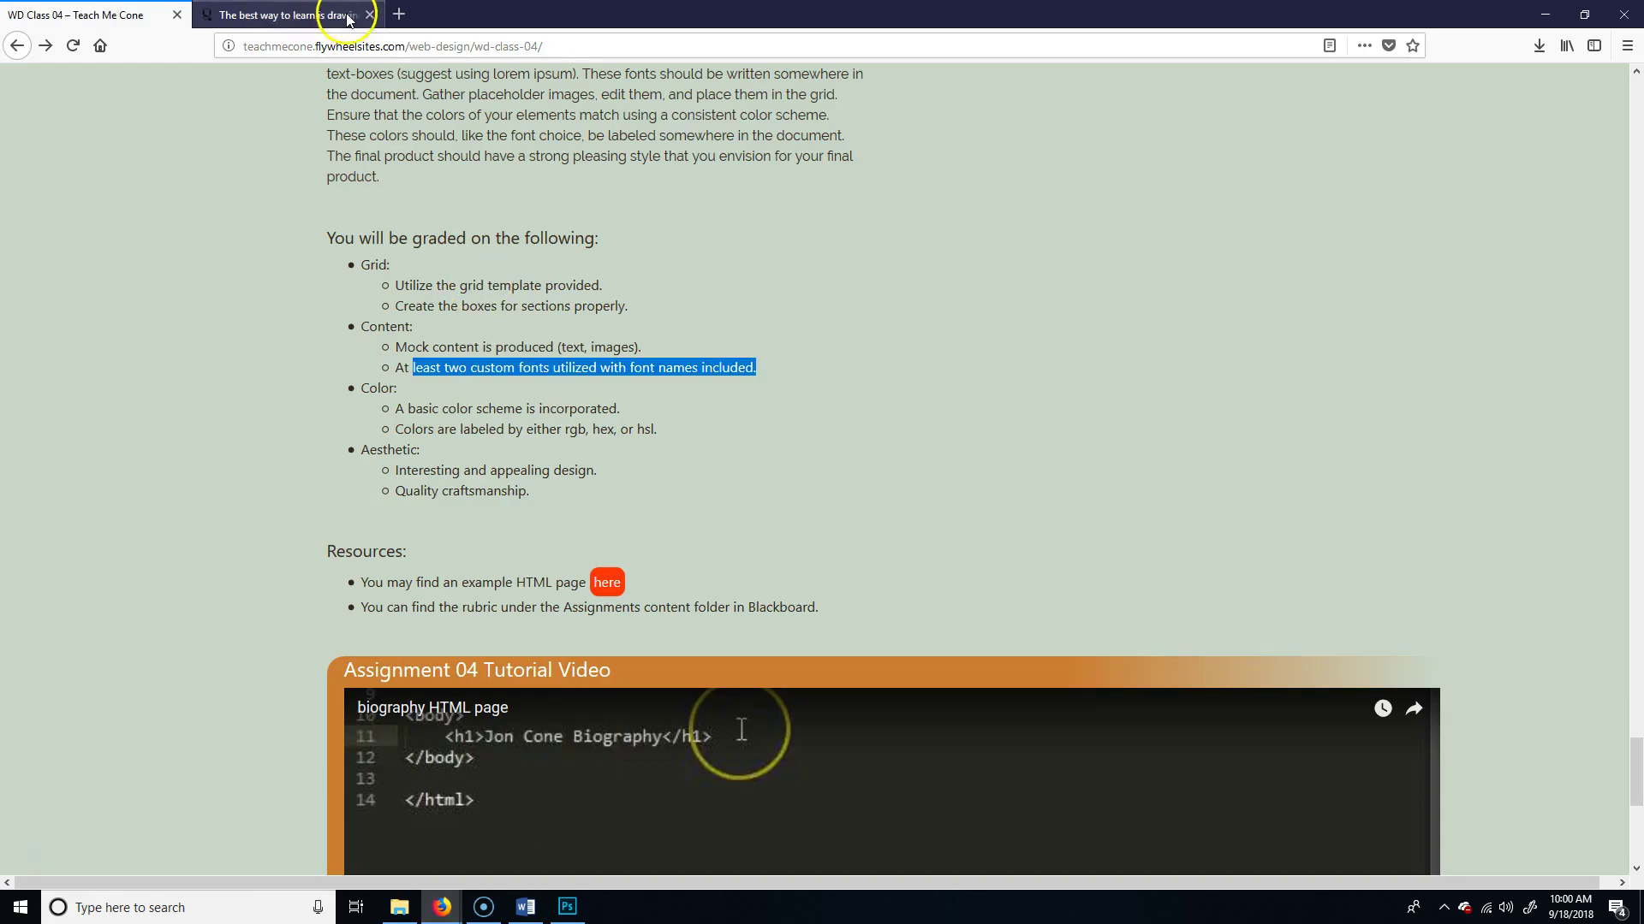
pyautogui.click(399, 14)
pyautogui.click(625, 147)
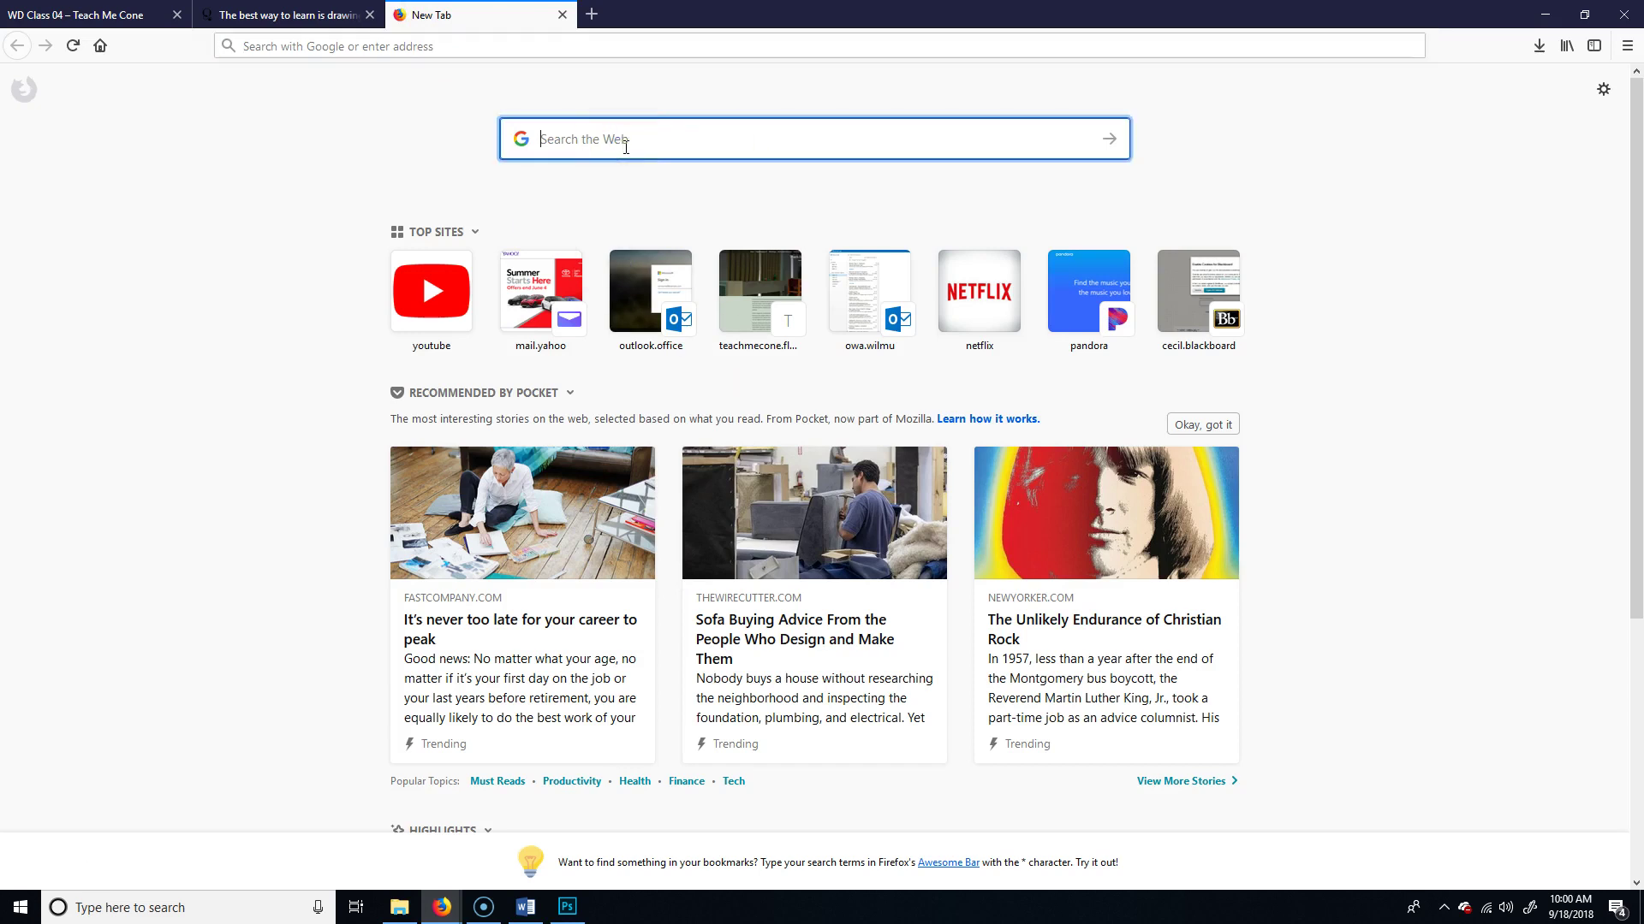
pyautogui.write('gamer picture')
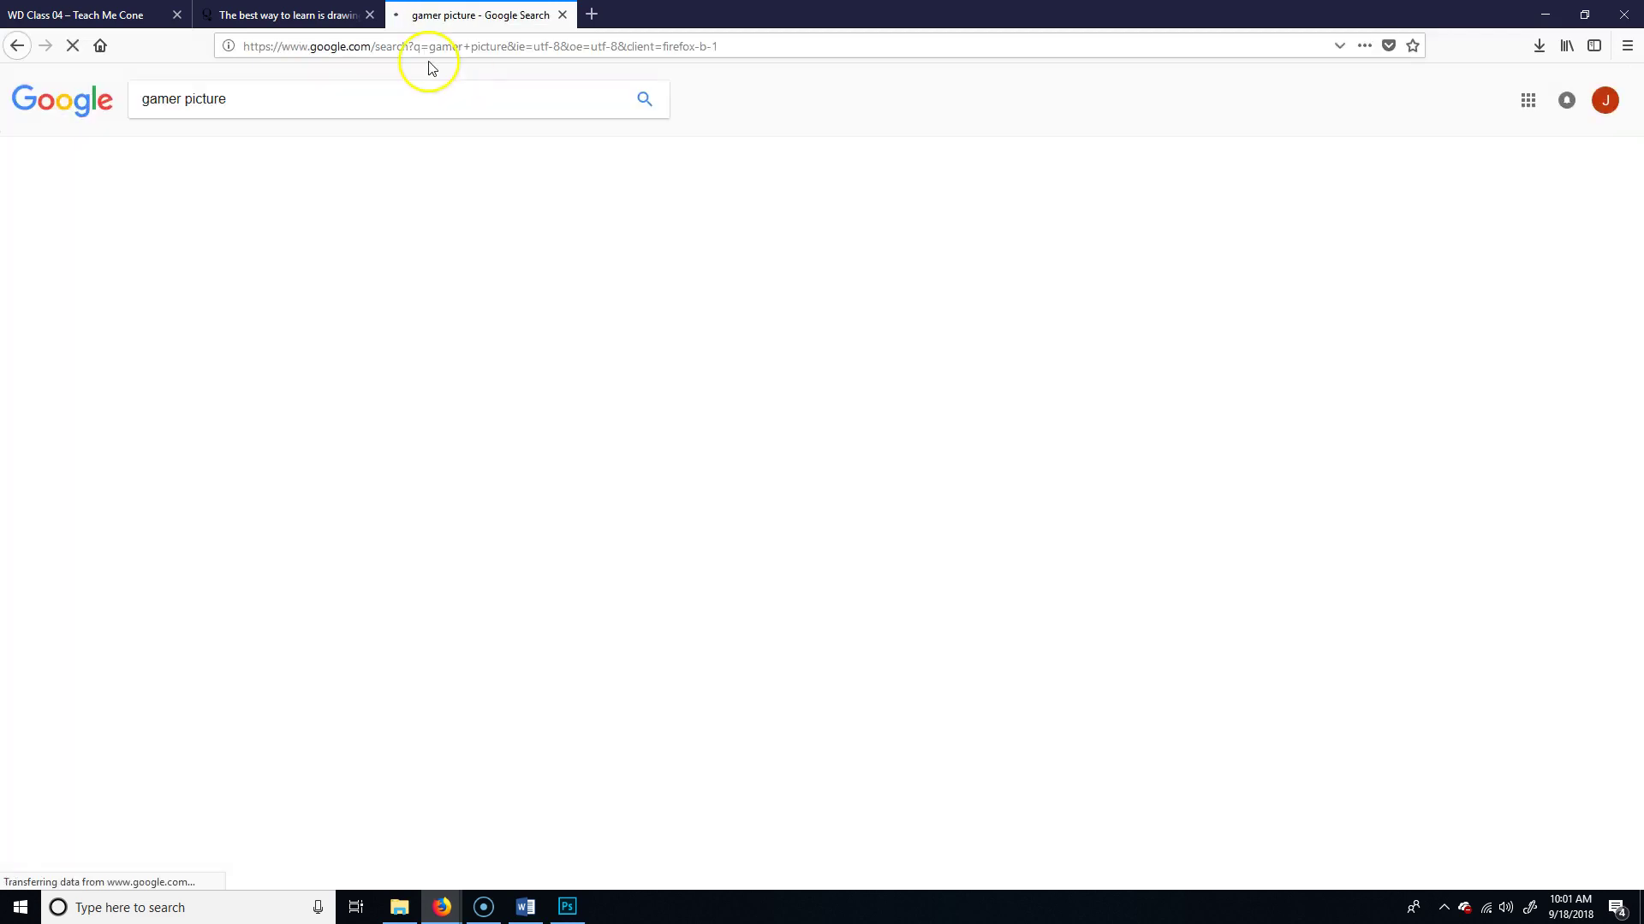
pyautogui.click(206, 152)
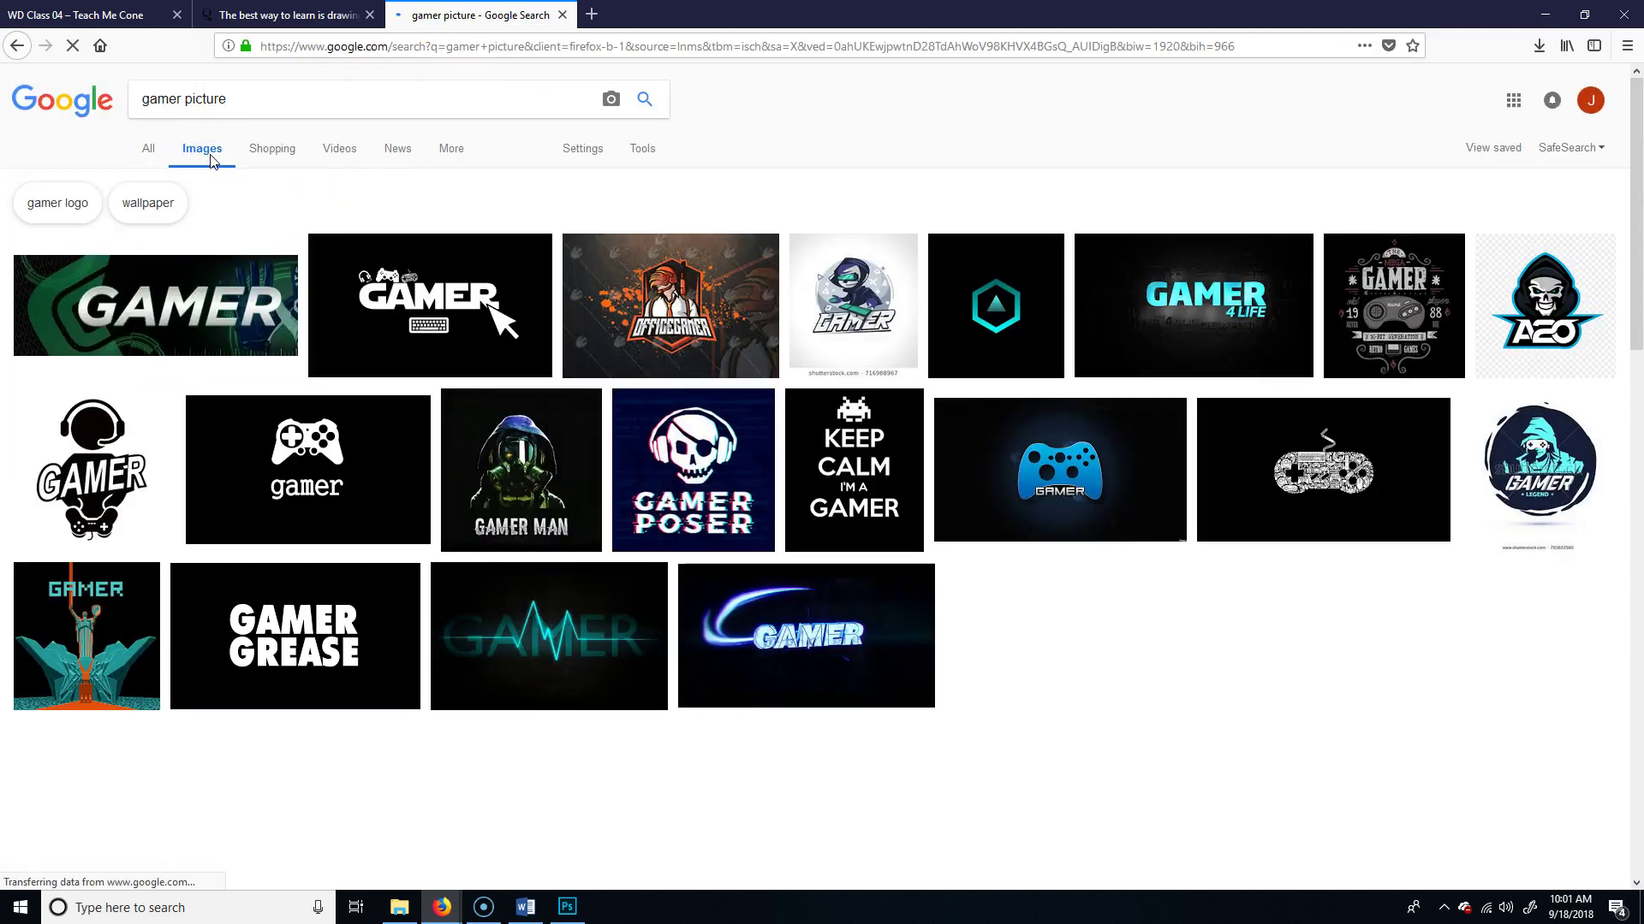
# Open the Shutterstock photo of a gamer with headphones seen from behind and copy the image
pyautogui.scroll(-4, 265, 211)
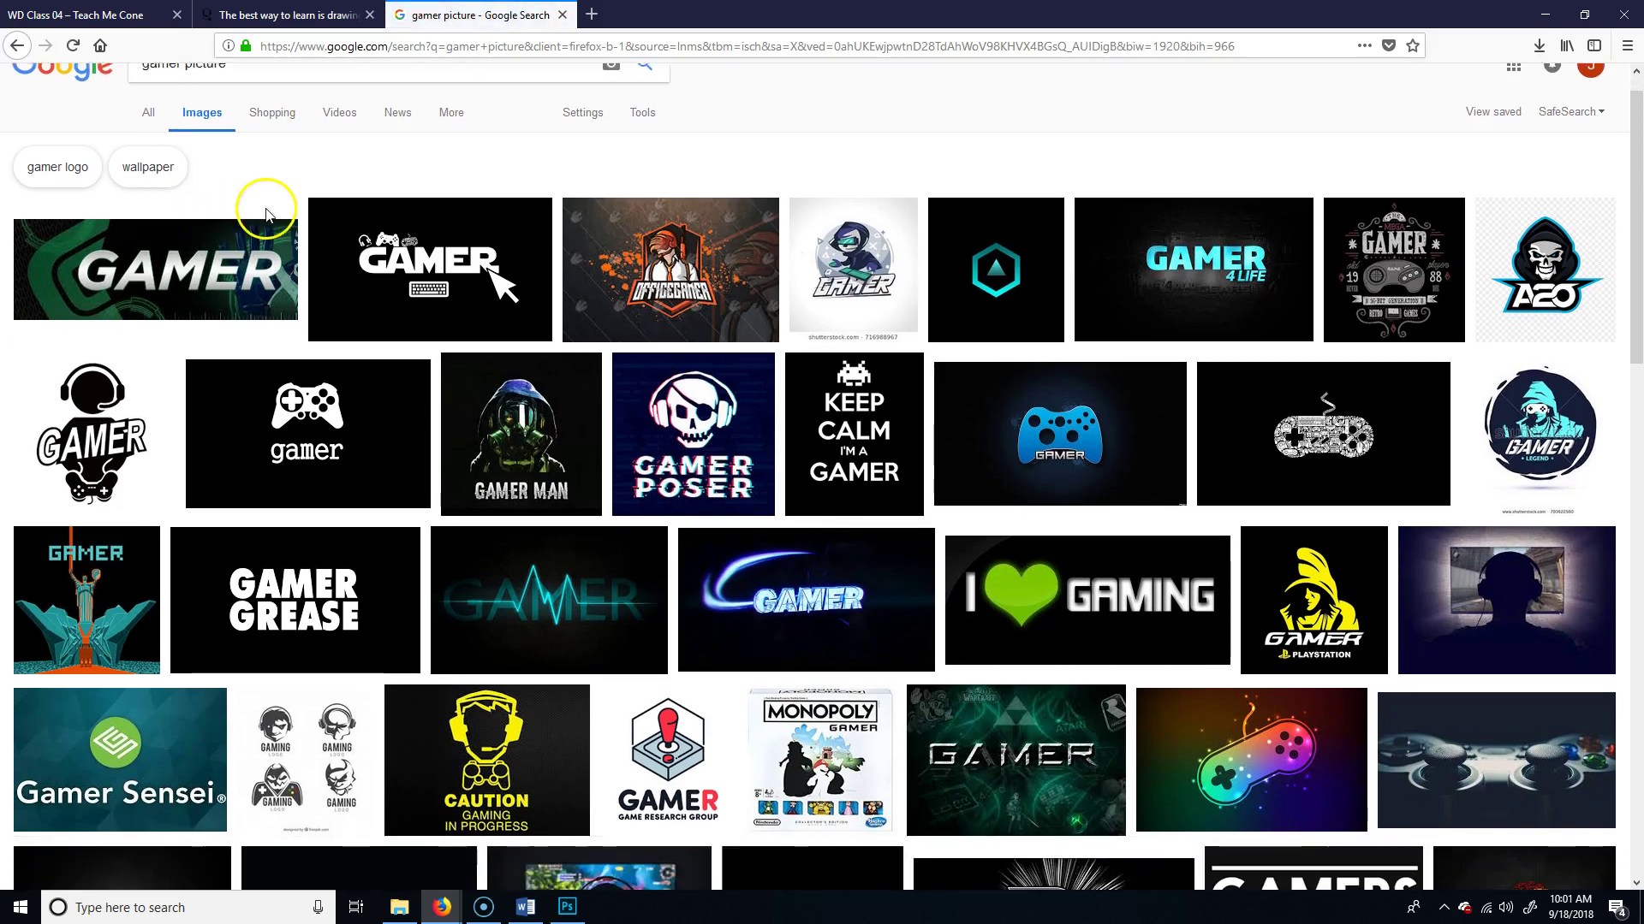
pyautogui.scroll(-3, 266, 214)
pyautogui.click(622, 338)
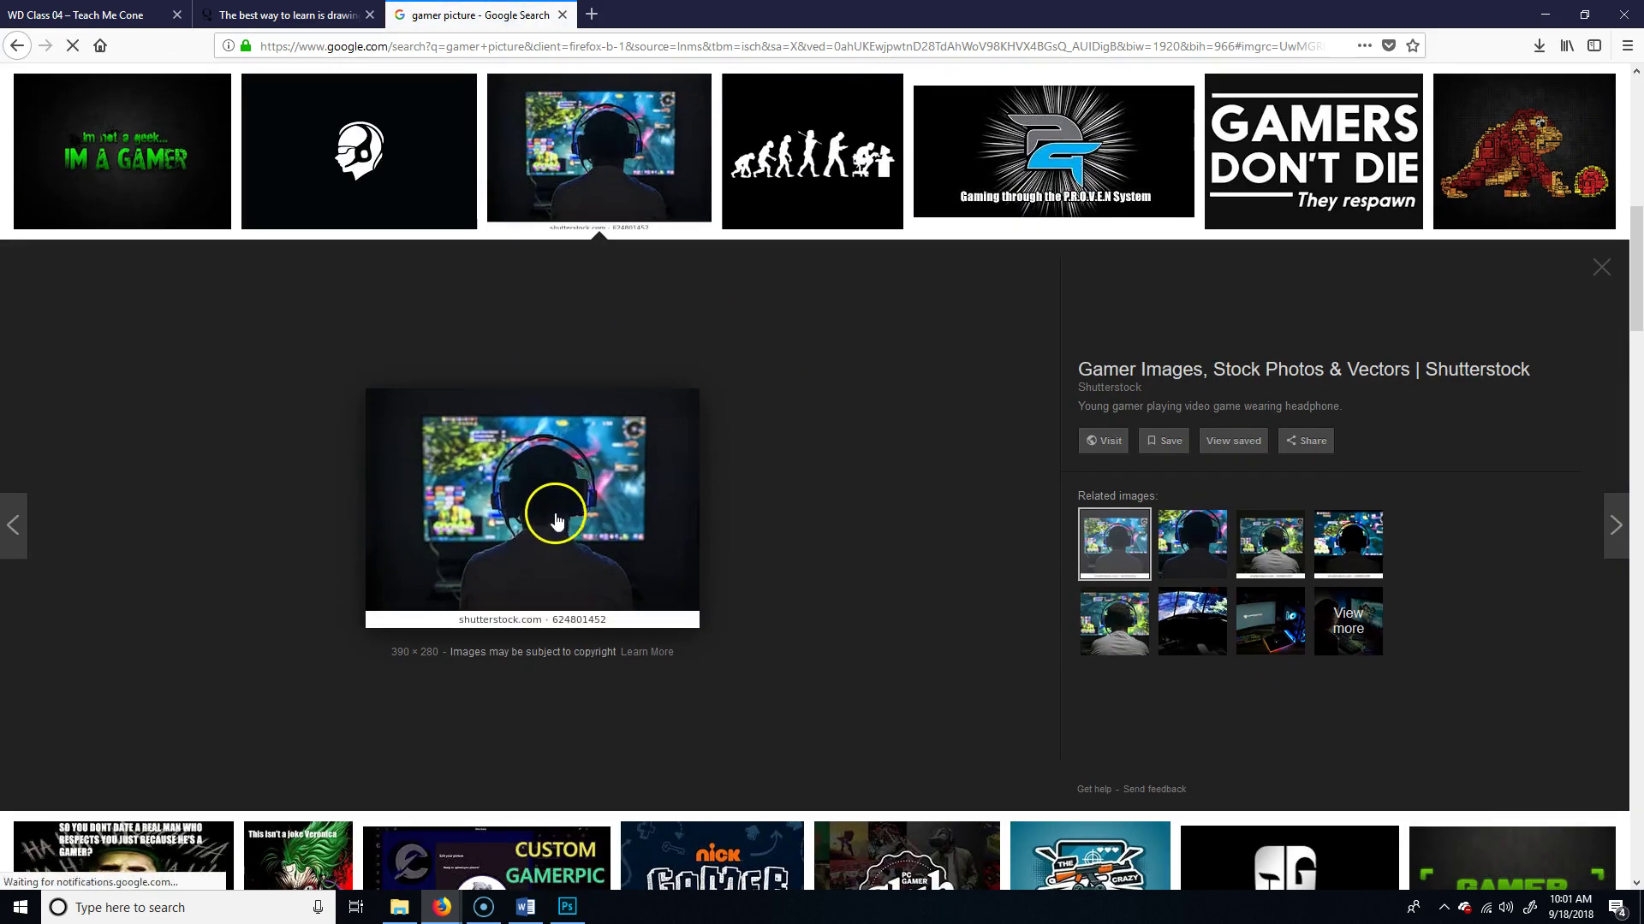
pyautogui.rightClick(546, 501)
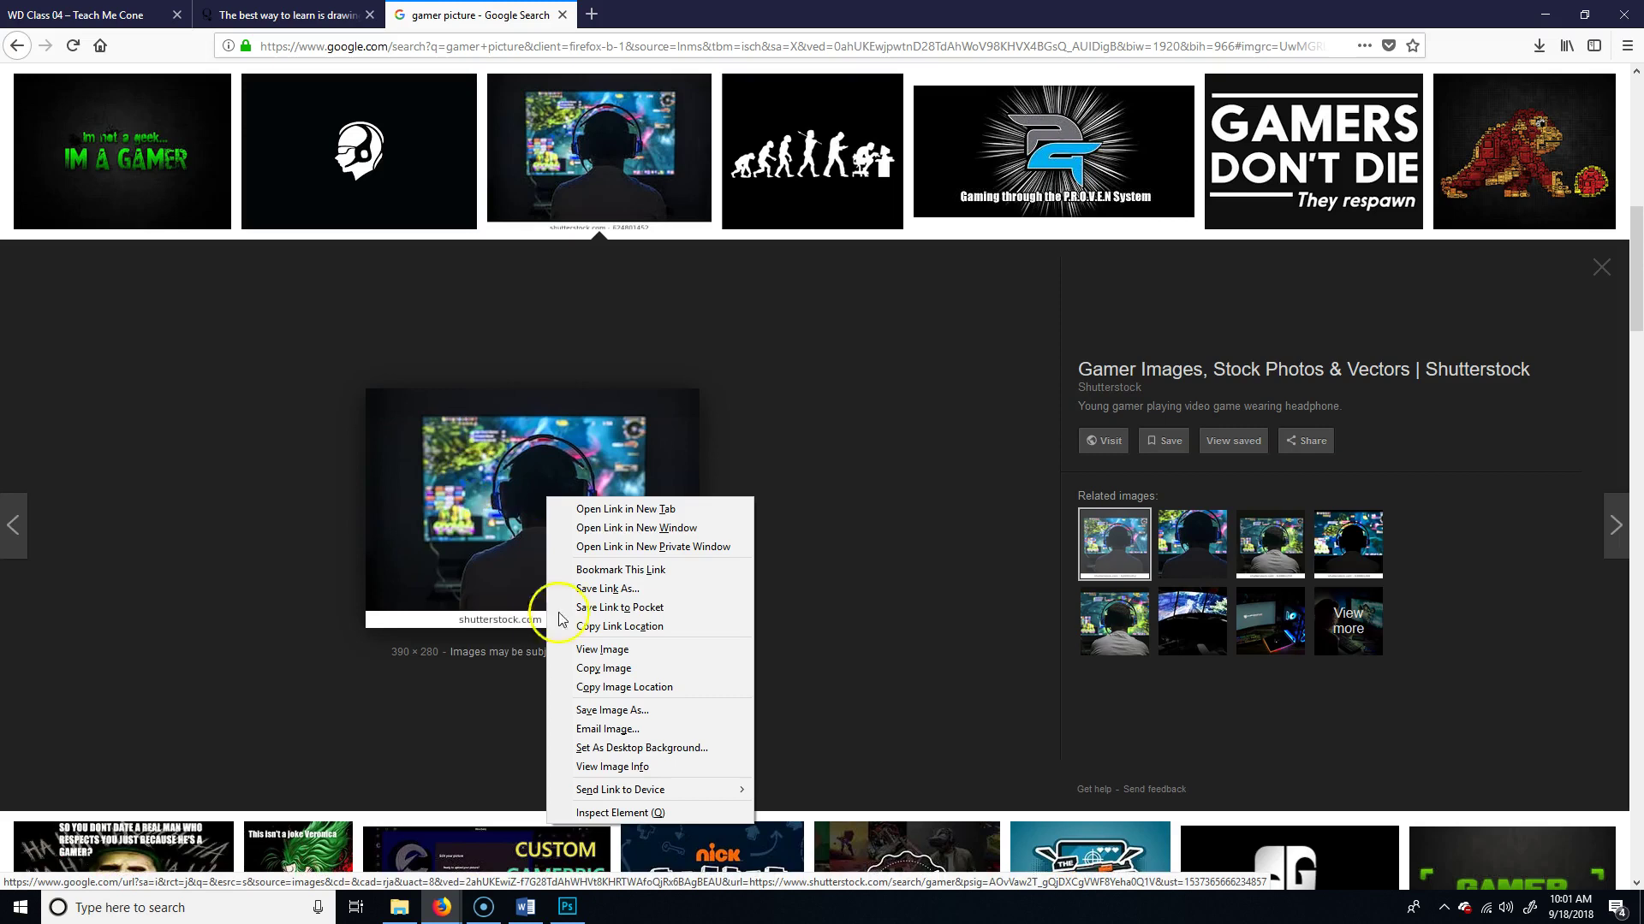
pyautogui.click(613, 655)
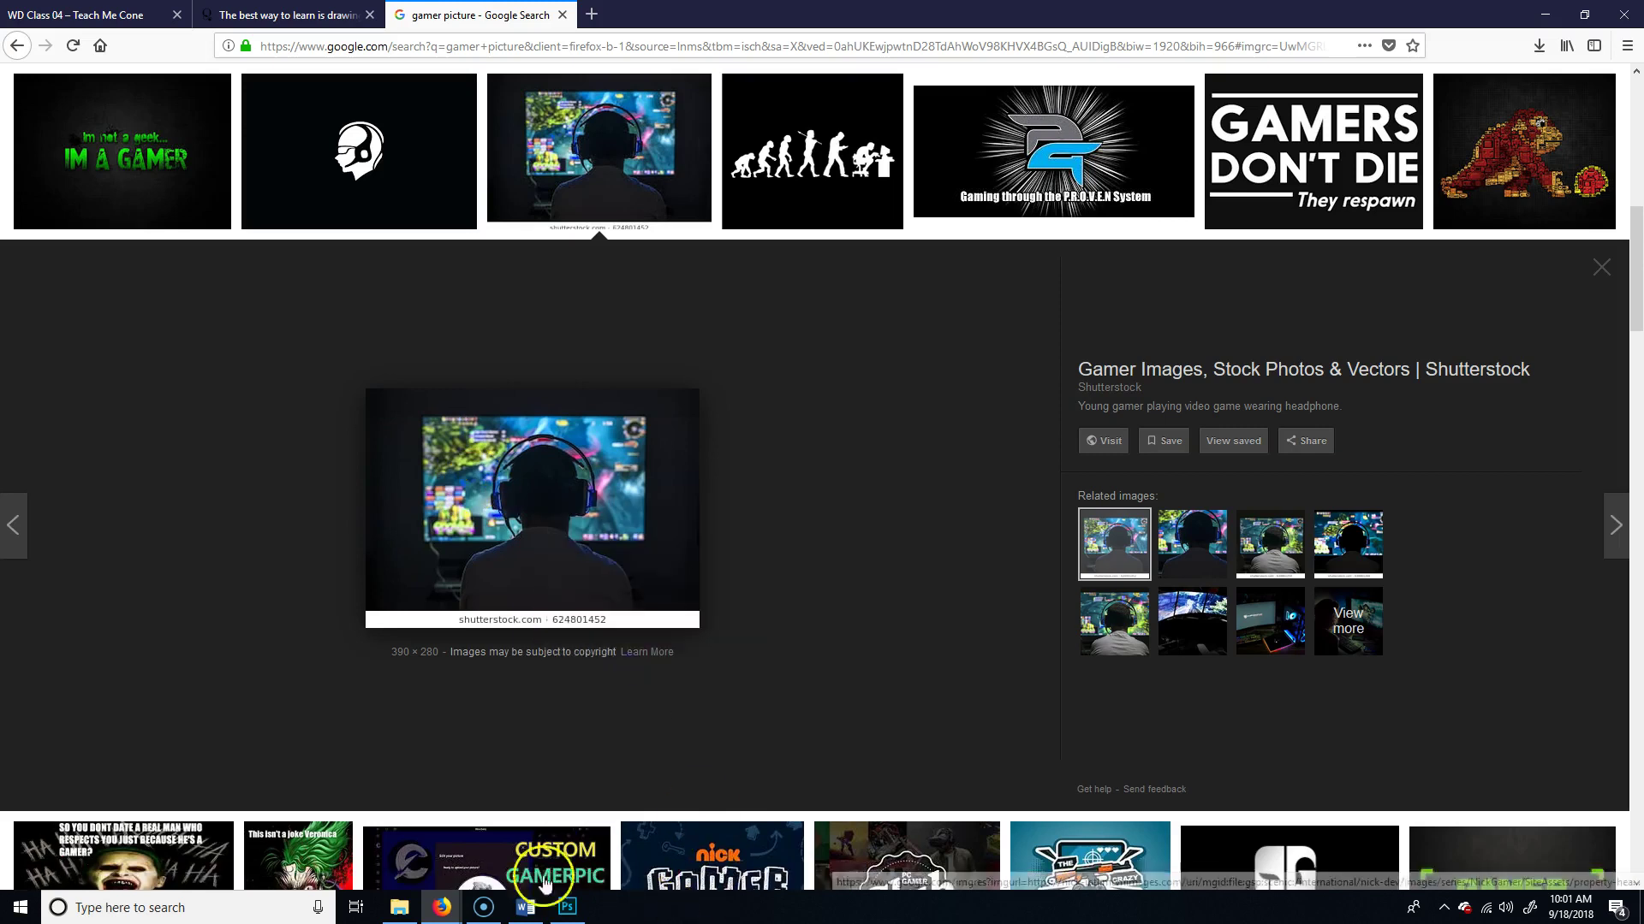
# Switch back to Photoshop, paste the gamer photo and place it just below the navigation bar
pyautogui.click(567, 906)
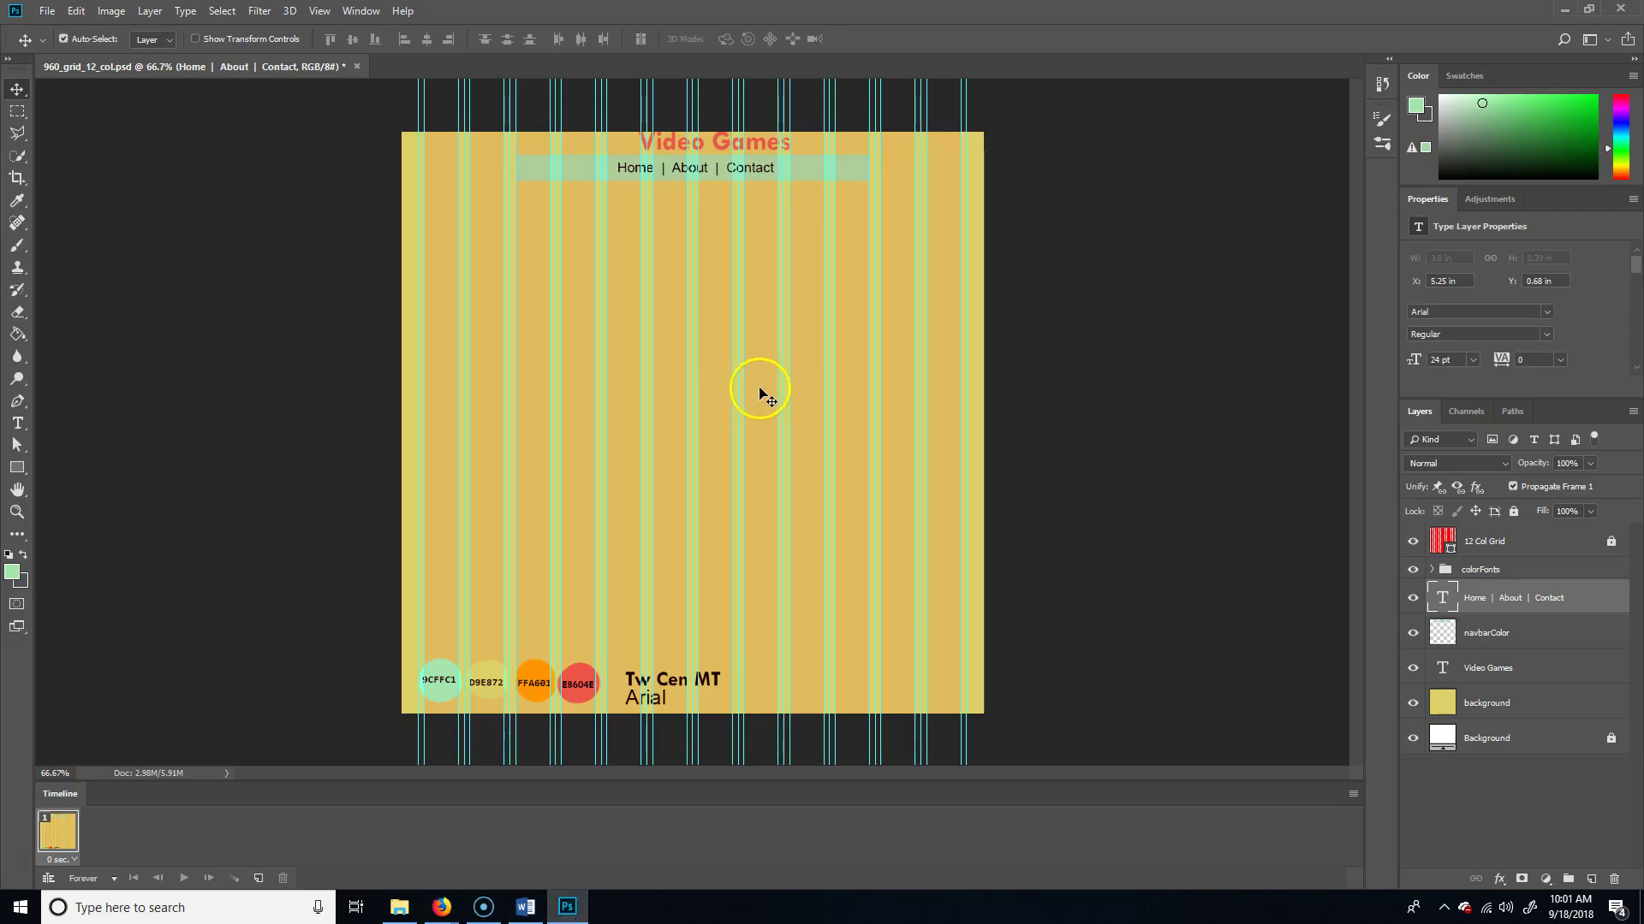
pyautogui.hotkey('ctrl', 'v')
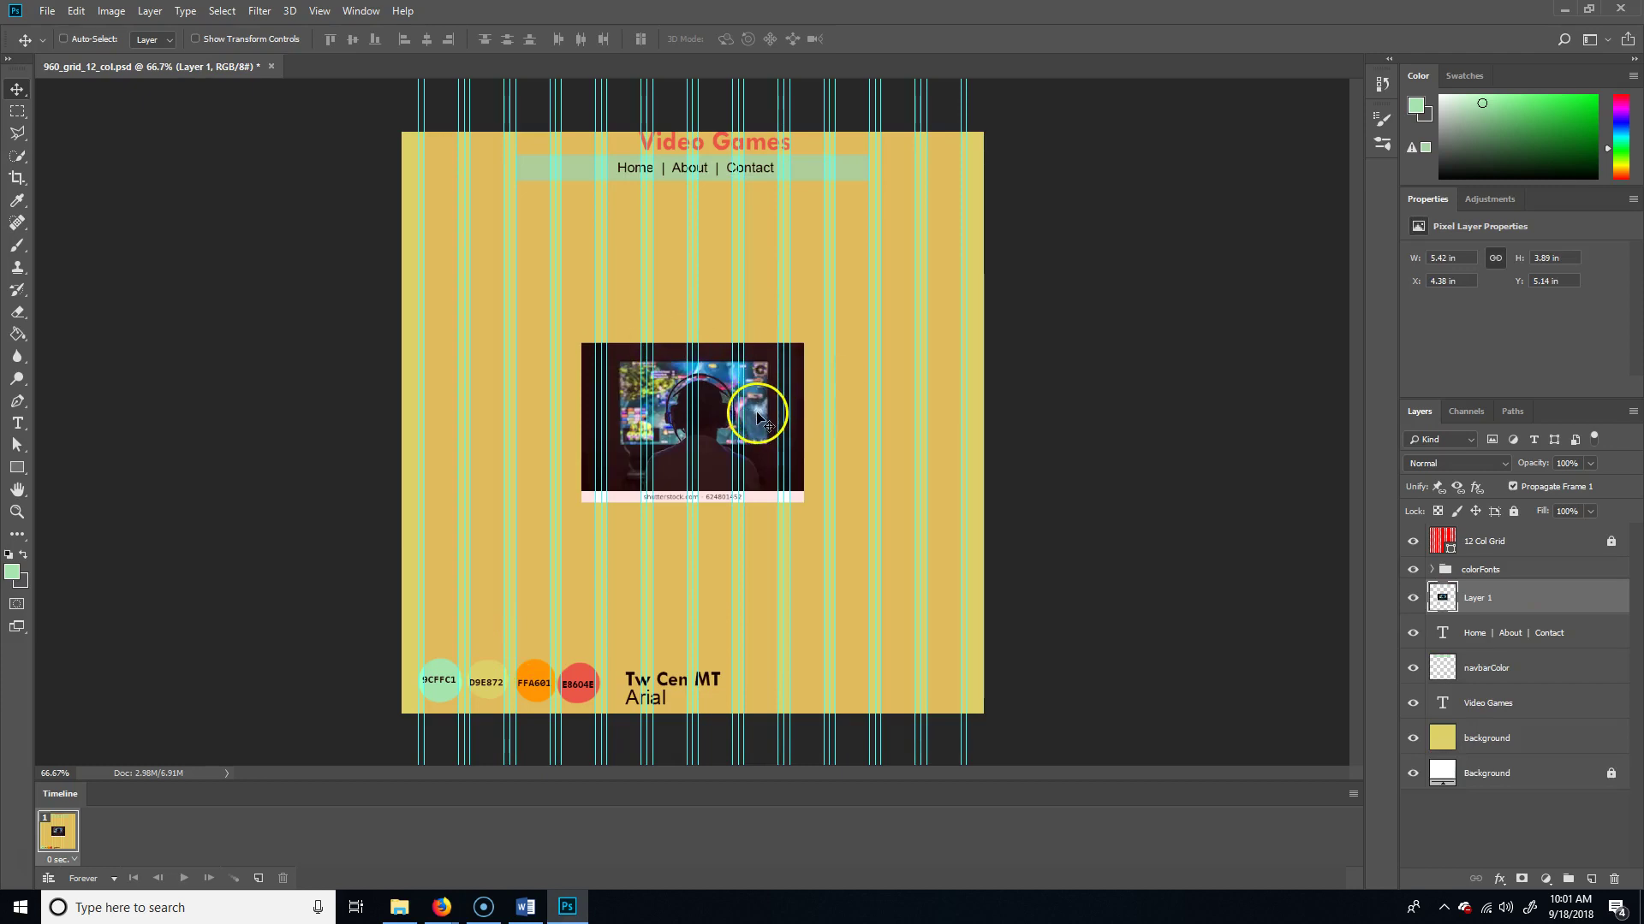
pyautogui.moveTo(758, 419); pyautogui.dragTo(760, 268)
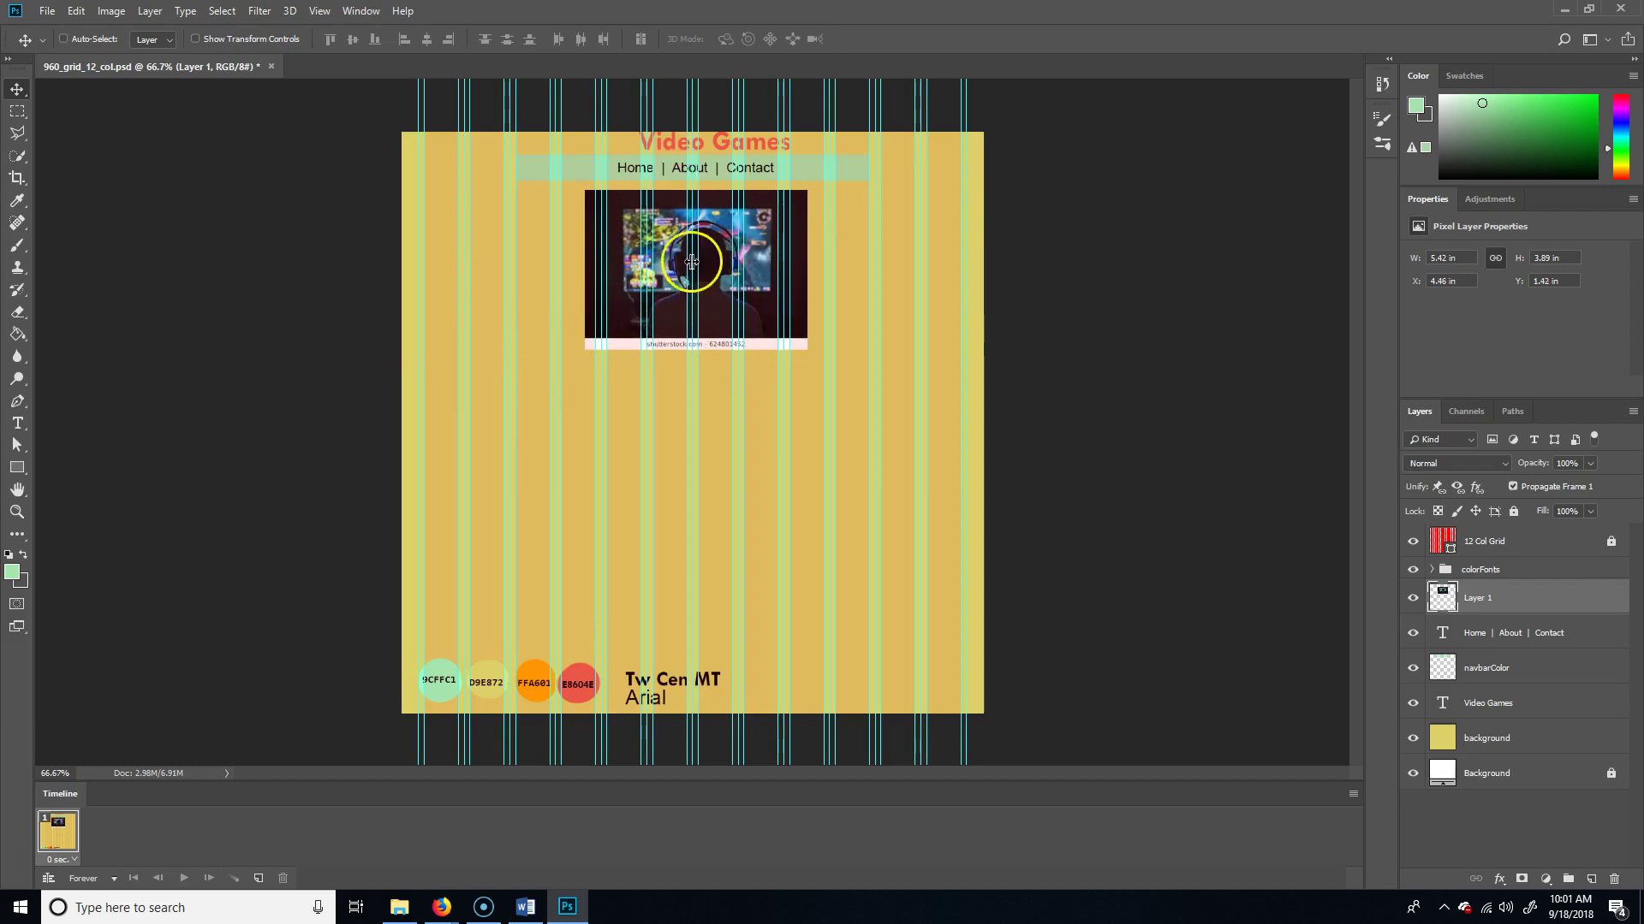
# Scale the gamer photo proportionally to 200%, about 10.83 by 7.78 in, spanning the grid columns below the navigation bar
pyautogui.click(76, 10)
pyautogui.click(151, 371)
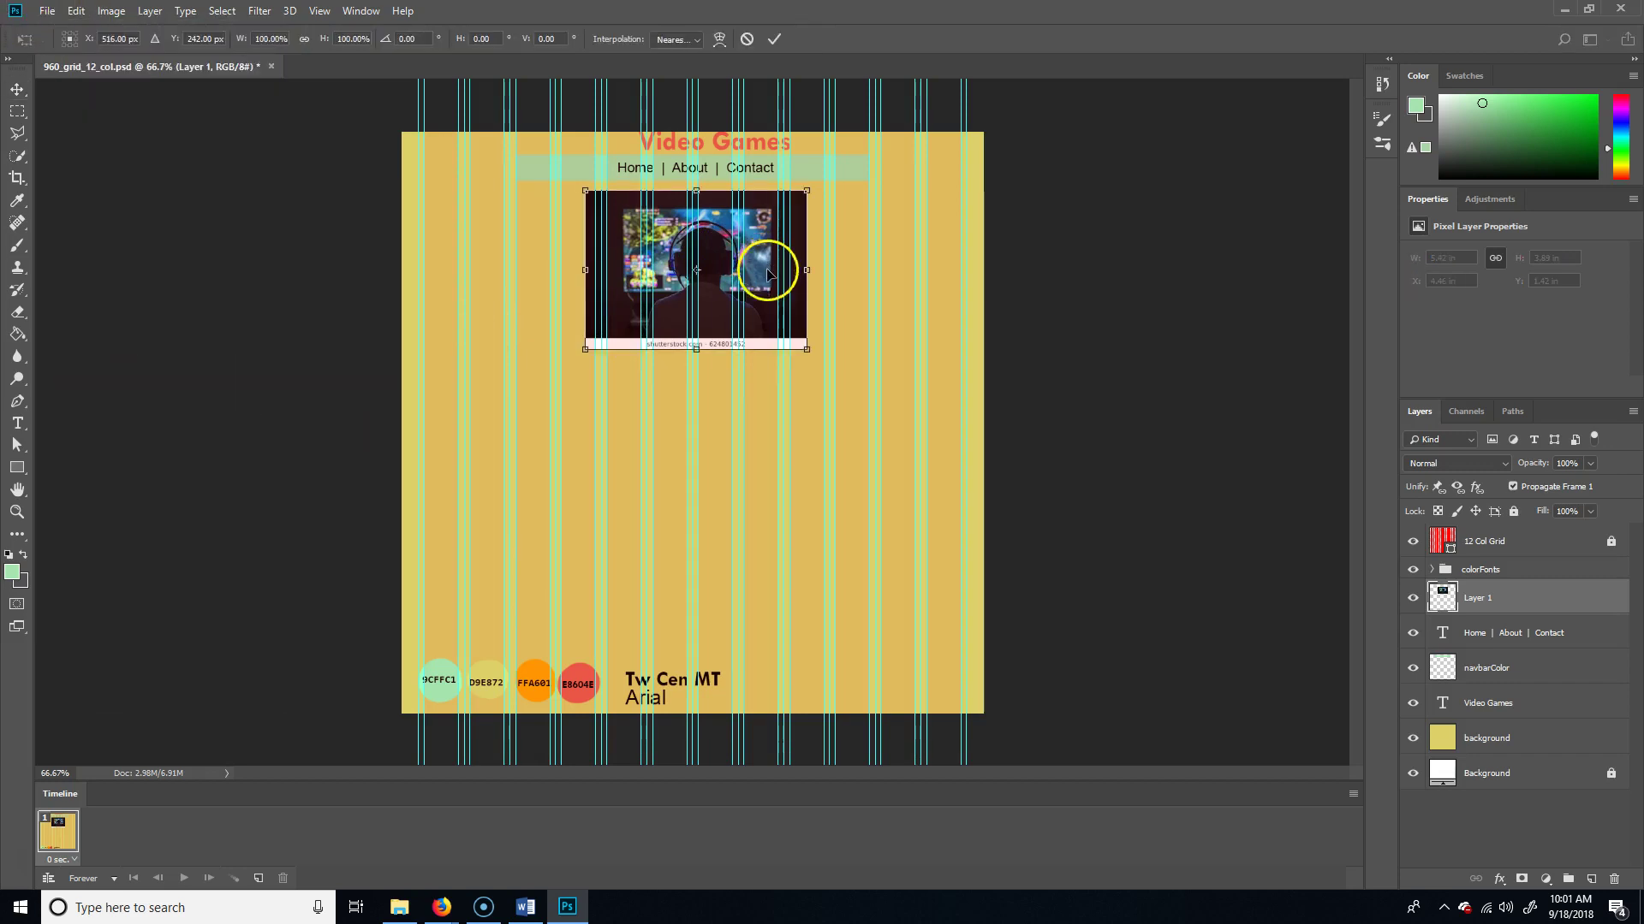
pyautogui.moveTo(585, 347); pyautogui.dragTo(486, 454)
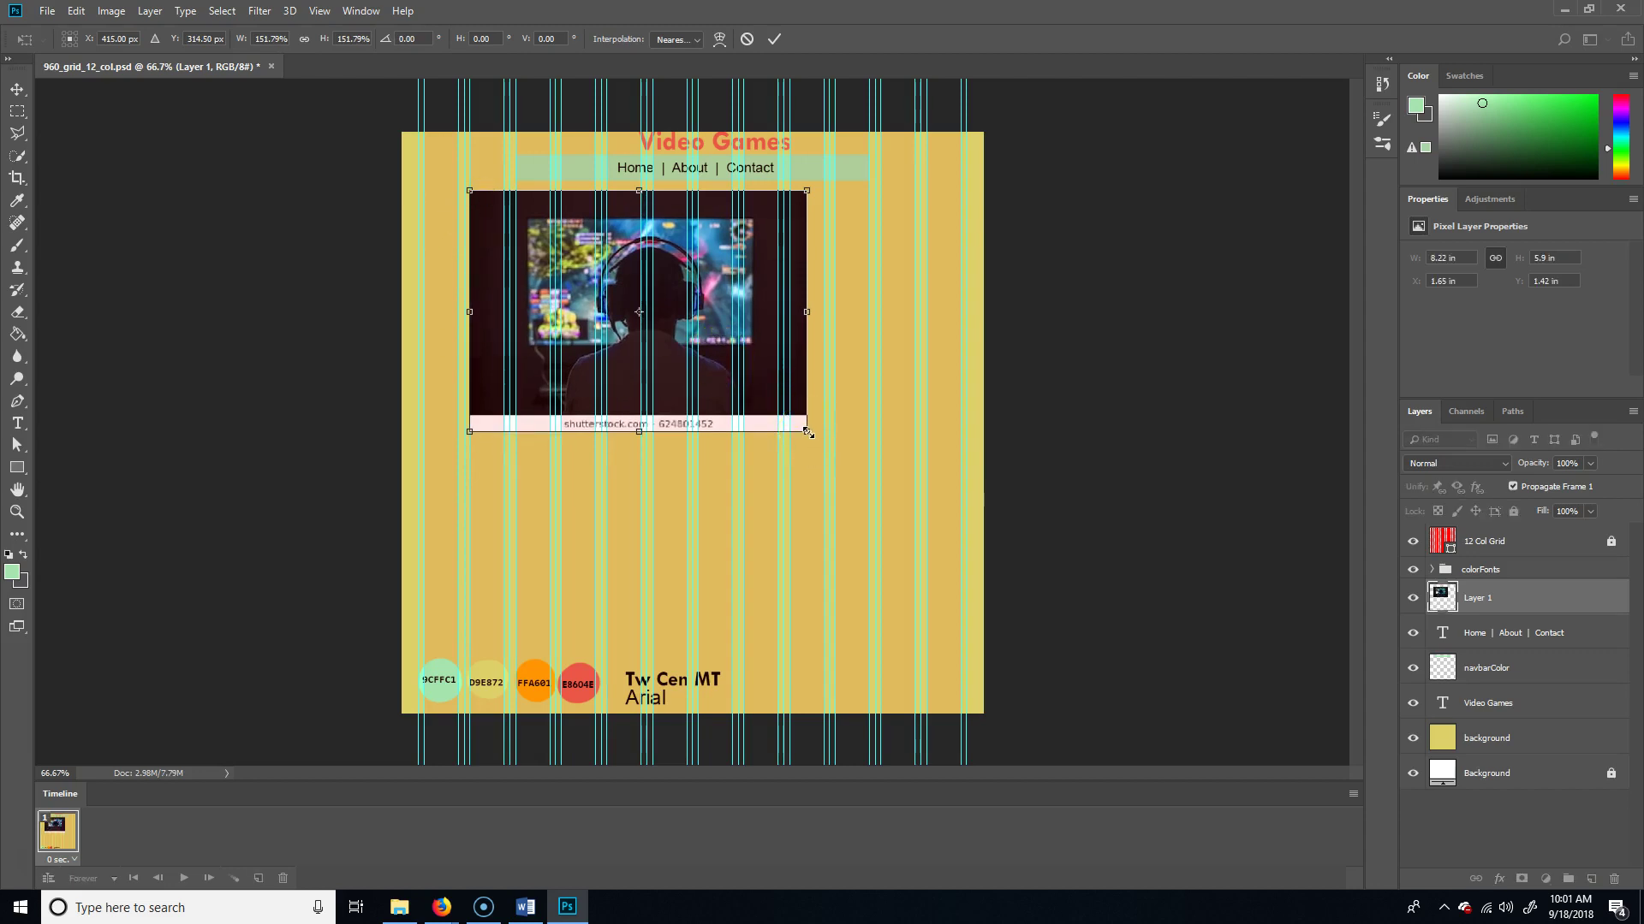
pyautogui.moveTo(812, 434); pyautogui.dragTo(921, 497)
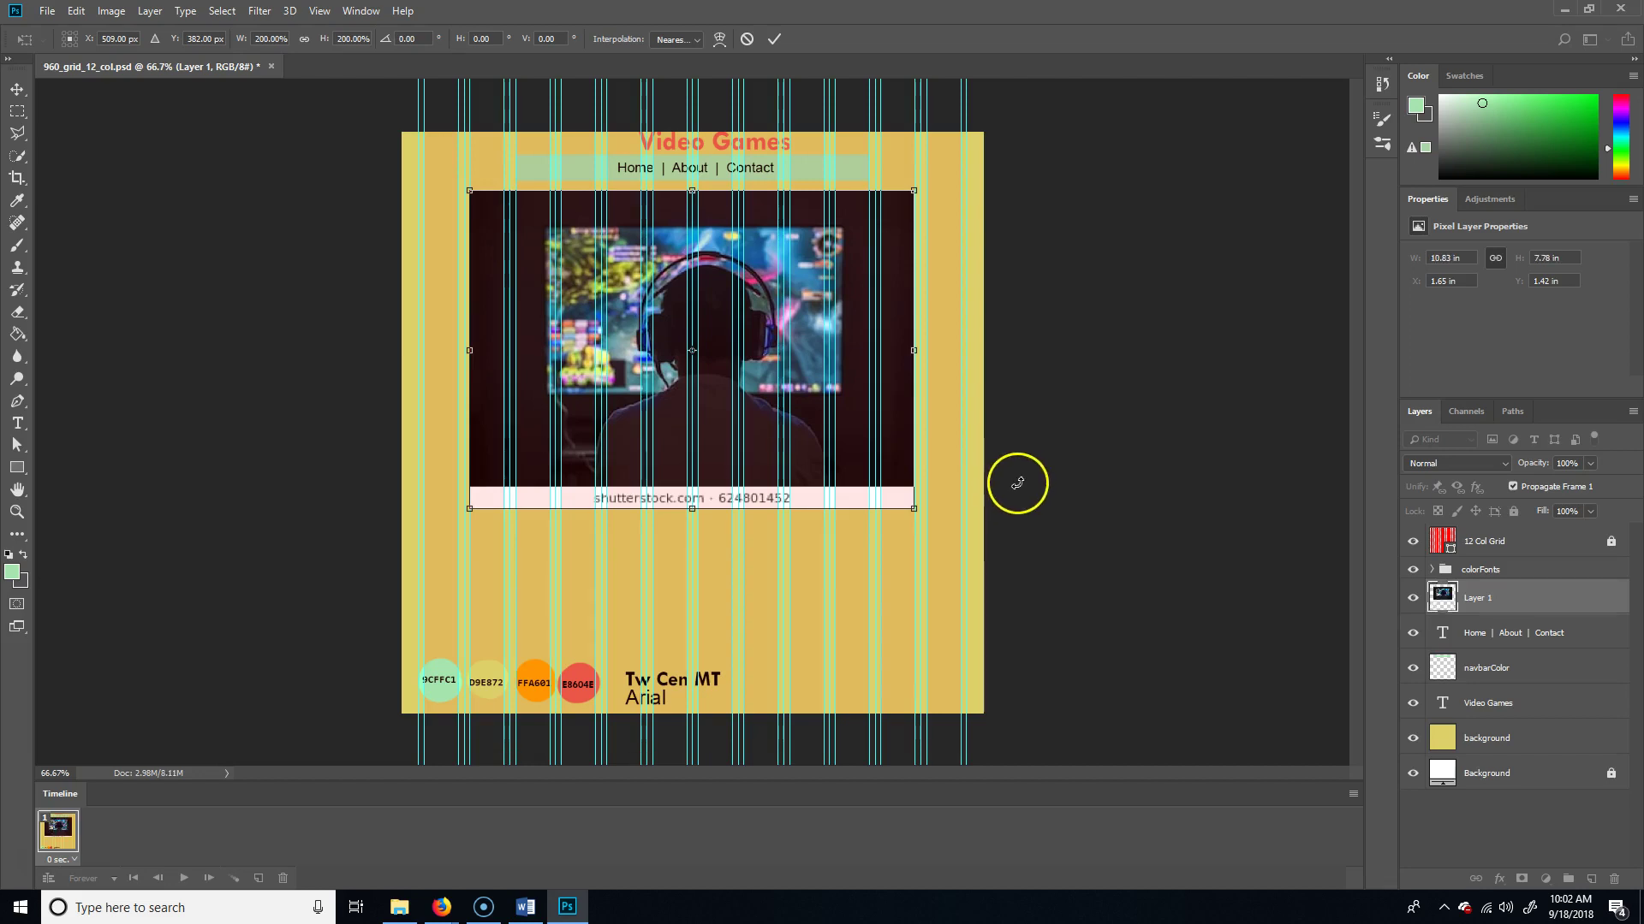
pyautogui.press('Return')
pyautogui.press('b')
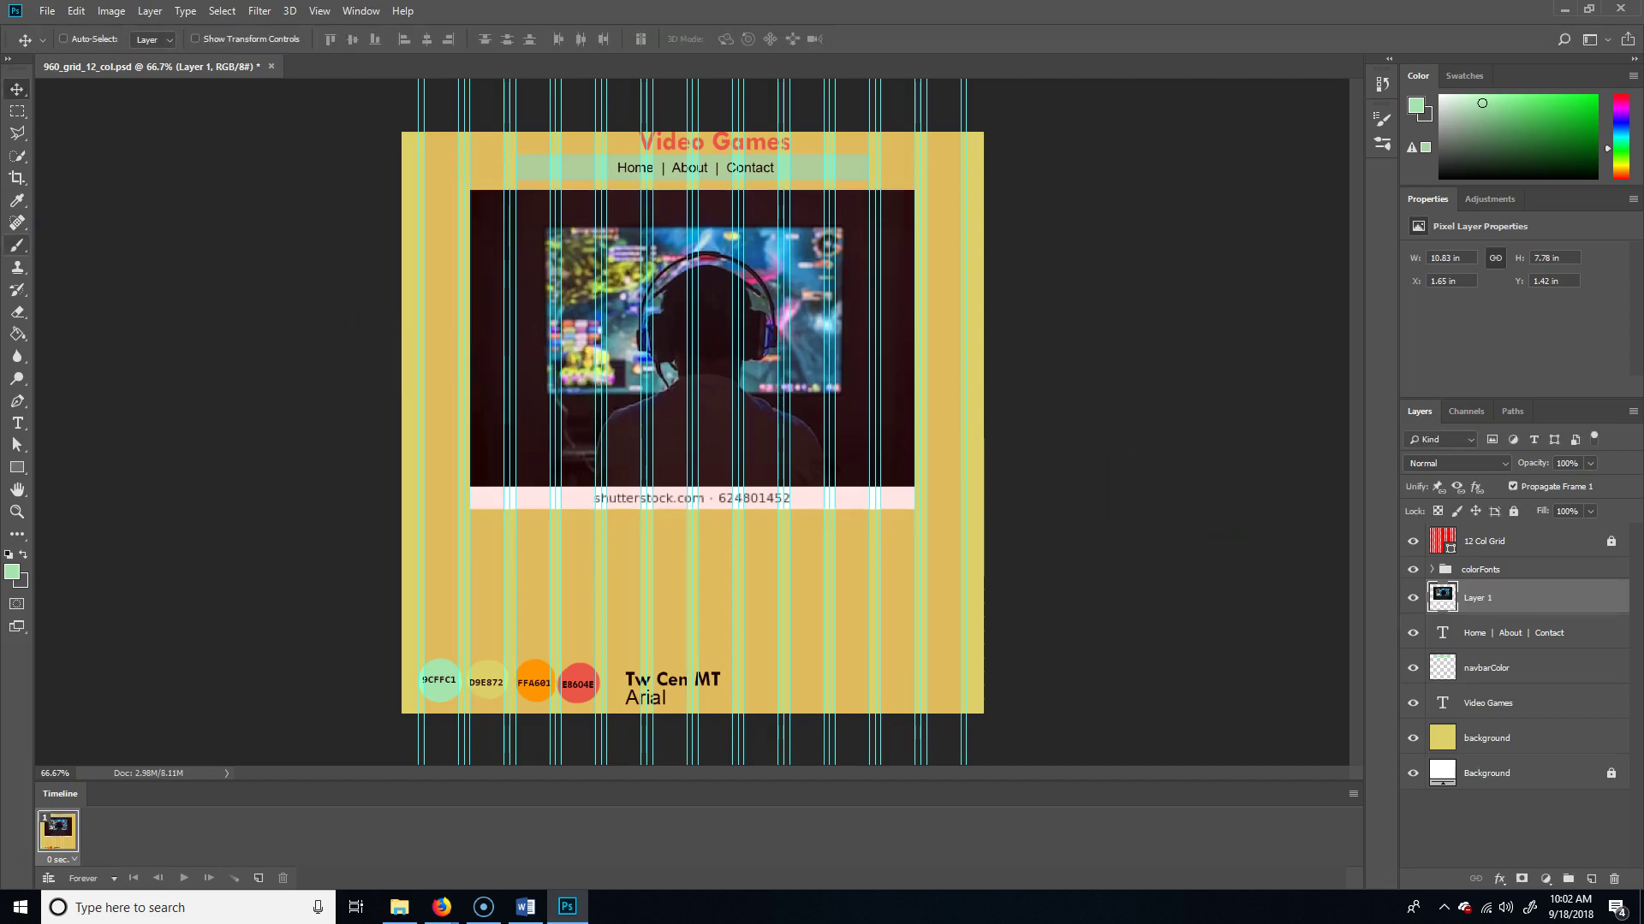
# Select the lower strip of the gamer photo with the Shutterstock caption and delete it, leaving the photo about 6.51 in high
pyautogui.click(17, 111)
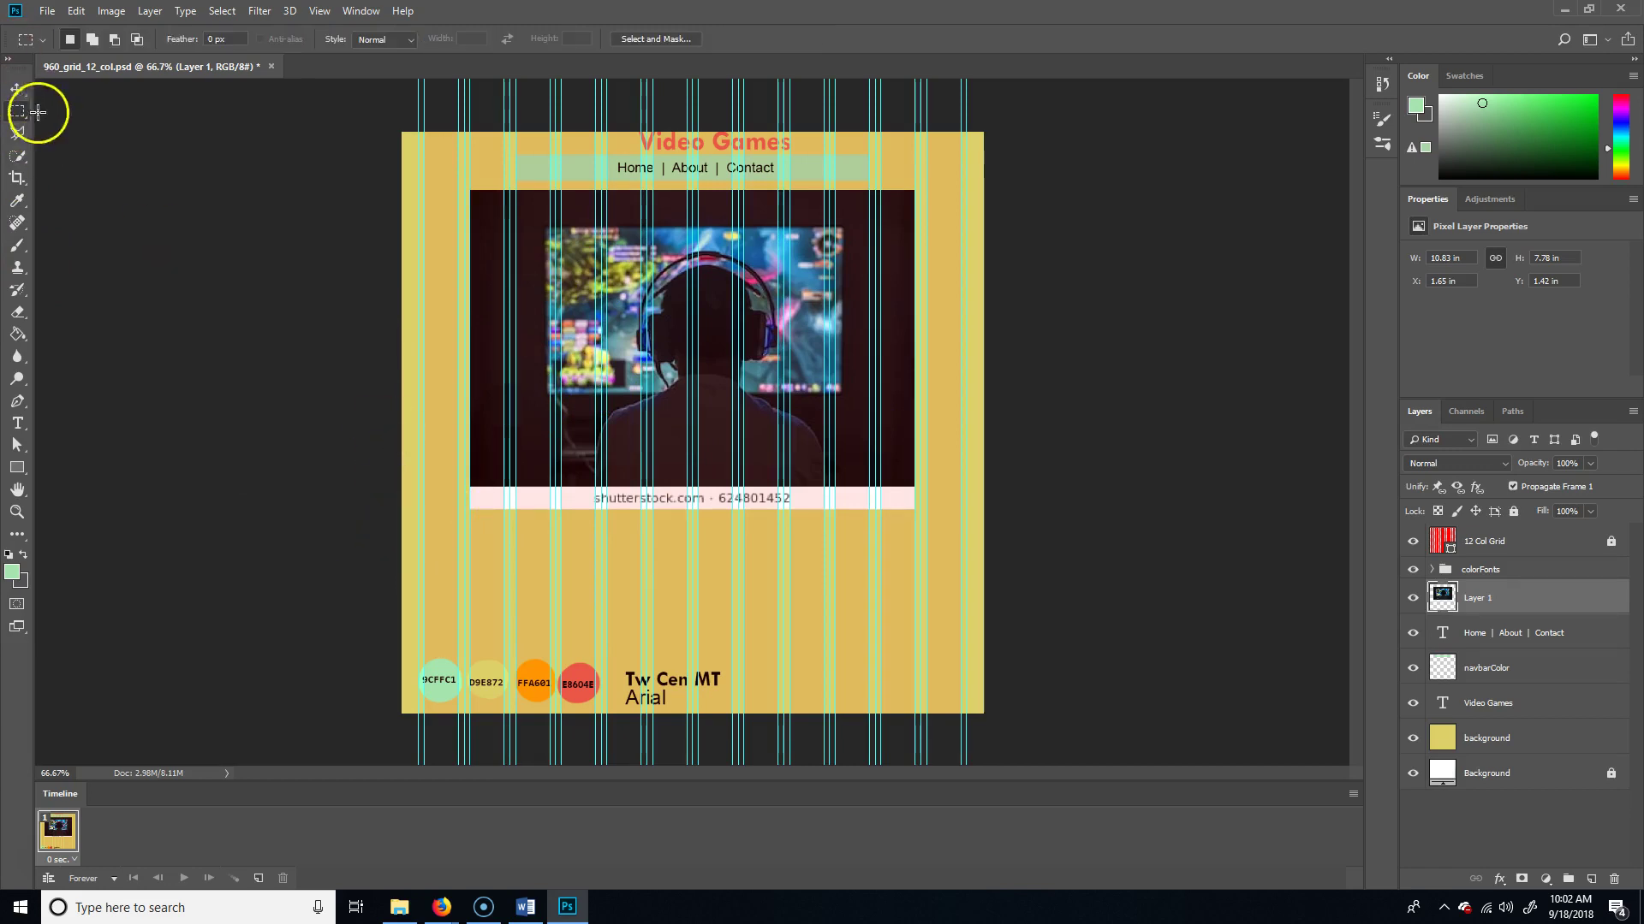
pyautogui.moveTo(374, 563); pyautogui.dragTo(1024, 459)
pyautogui.press('Delete')
pyautogui.hotkey('ctrl', 'd')
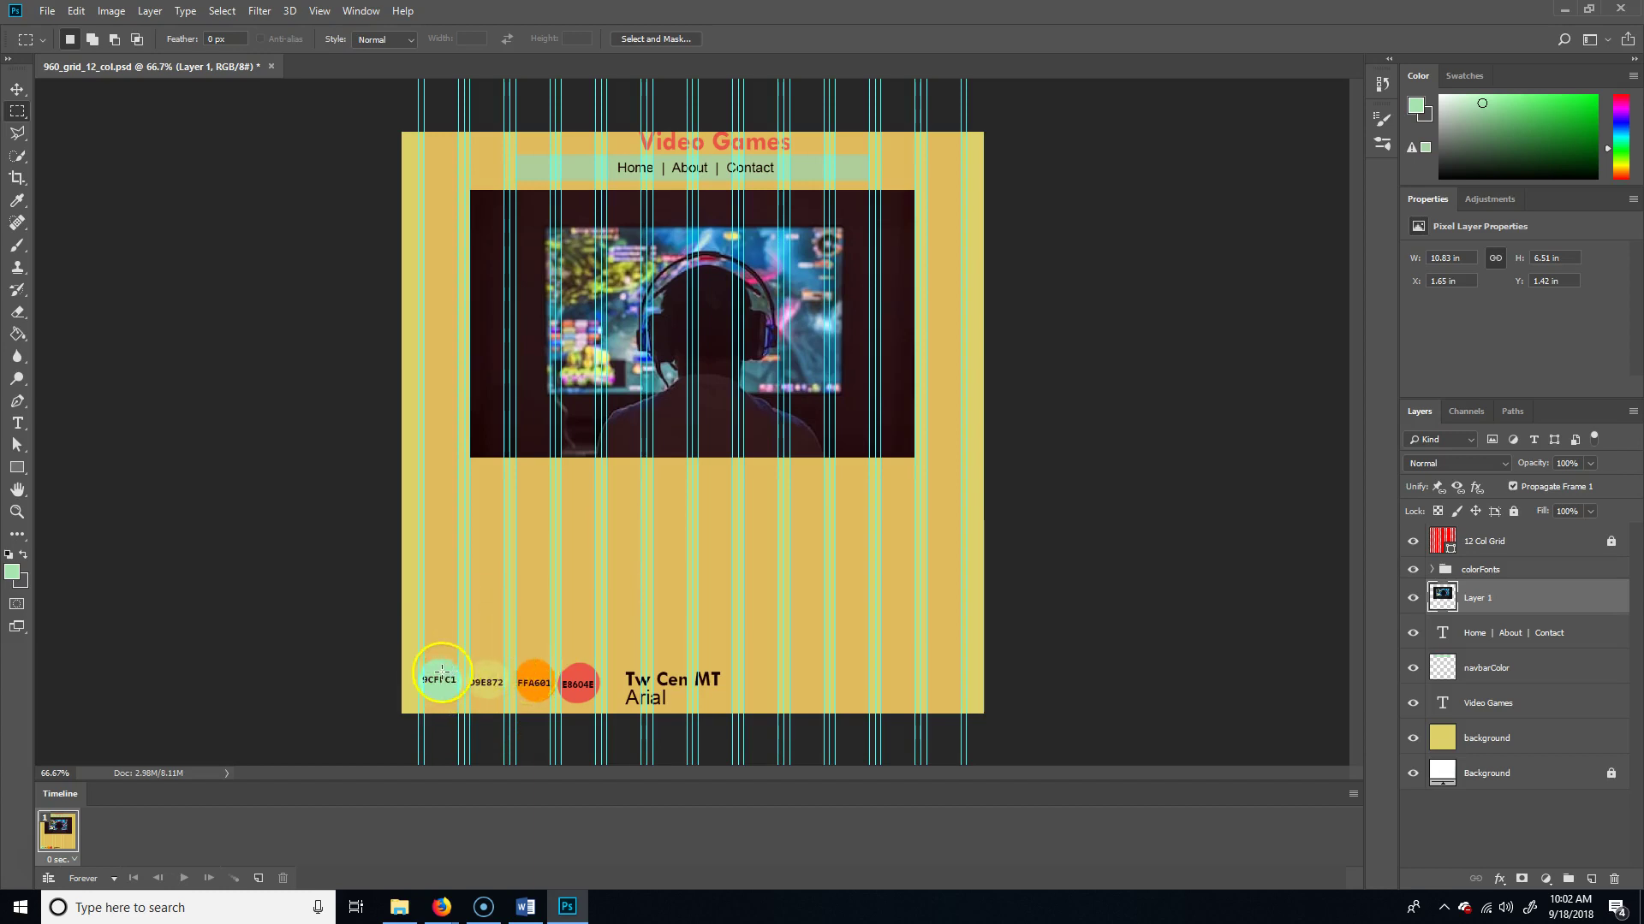
# Draw two filled green rectangles side by side below the photo, each about 5.3 in wide, with one grid gutter between them
pyautogui.click(17, 467)
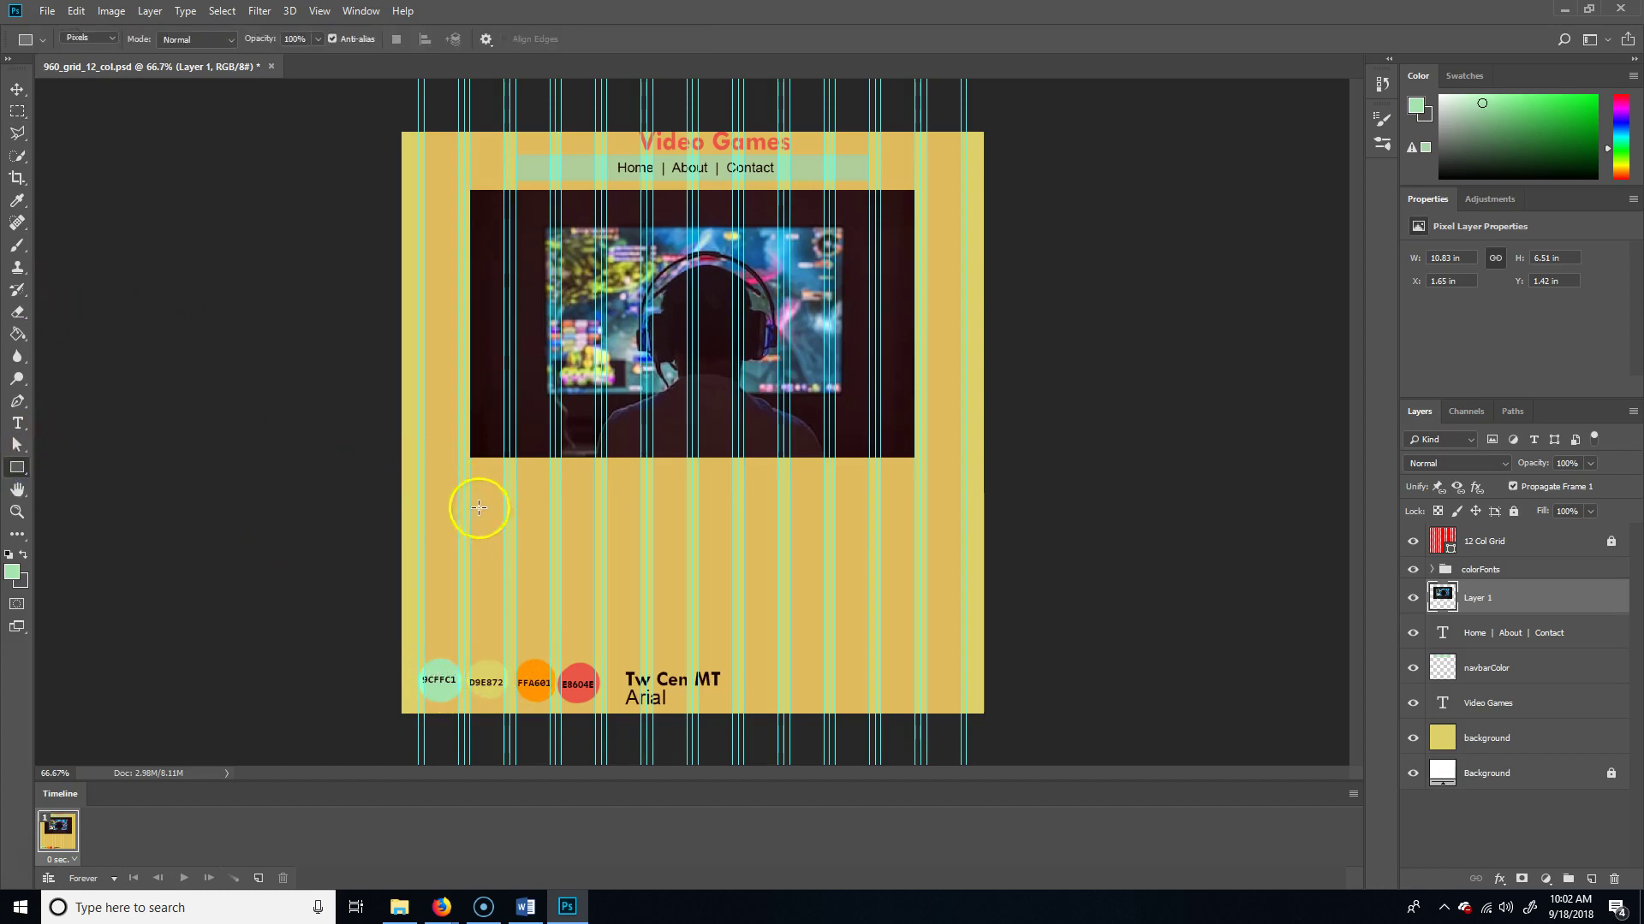
pyautogui.moveTo(470, 467); pyautogui.dragTo(594, 583)
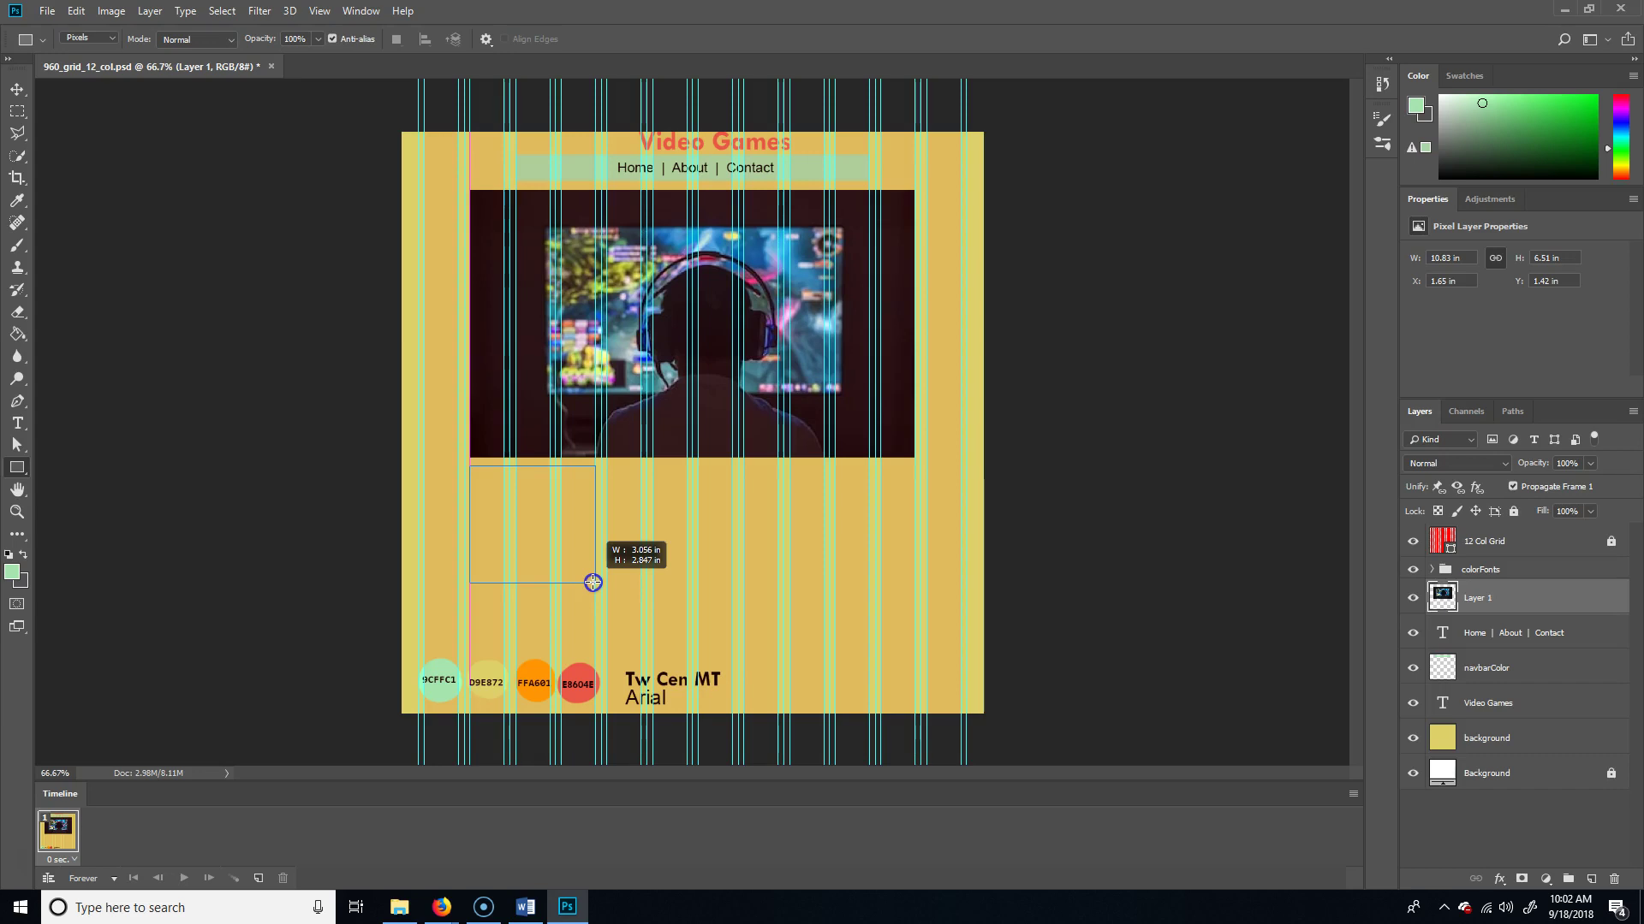
pyautogui.moveTo(629, 583)
pyautogui.mouseDown()
pyautogui.moveTo(685, 573)
pyautogui.moveTo(687, 614)
pyautogui.mouseUp()
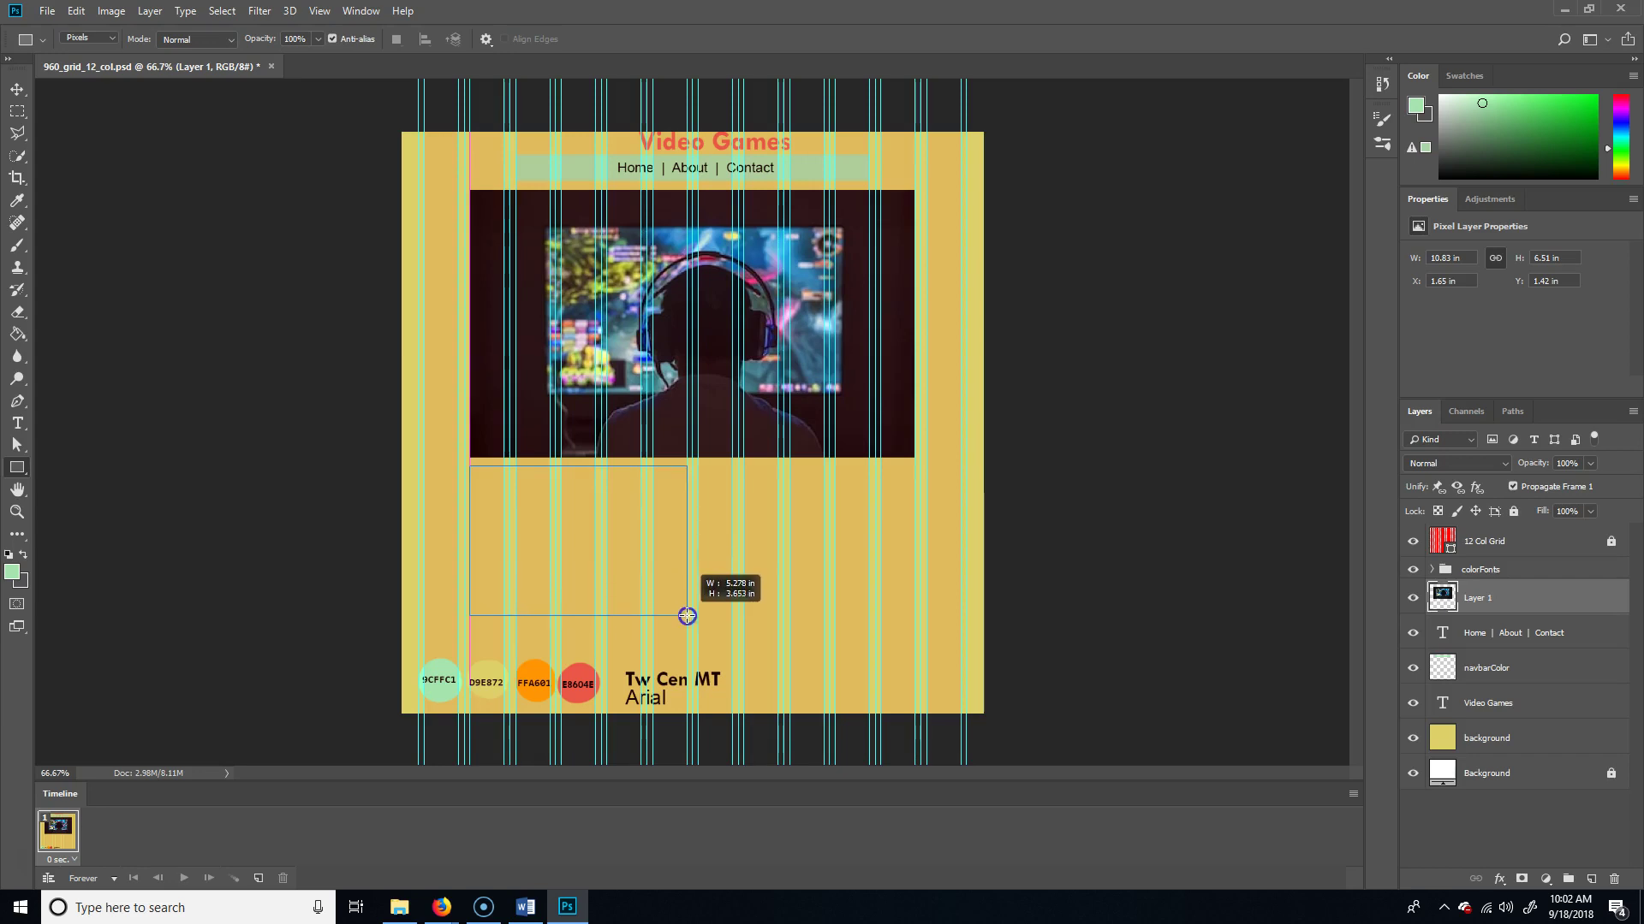
pyautogui.moveTo(687, 617)
pyautogui.mouseDown()
pyautogui.moveTo(628, 599)
pyautogui.moveTo(685, 610)
pyautogui.mouseUp()
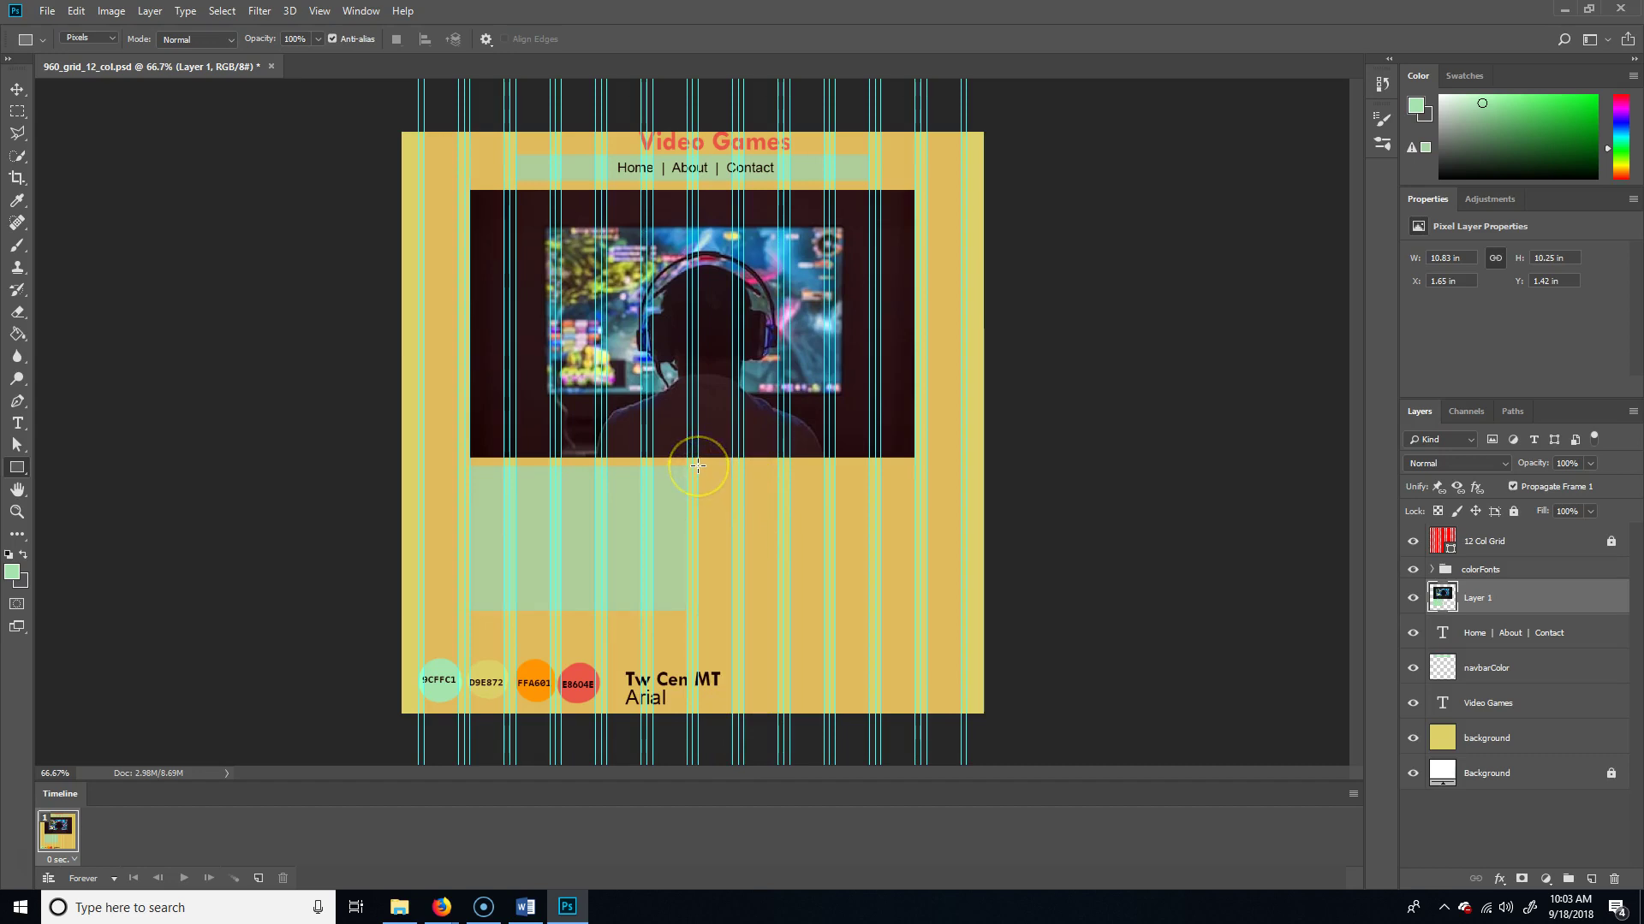
pyautogui.moveTo(698, 465); pyautogui.dragTo(914, 611)
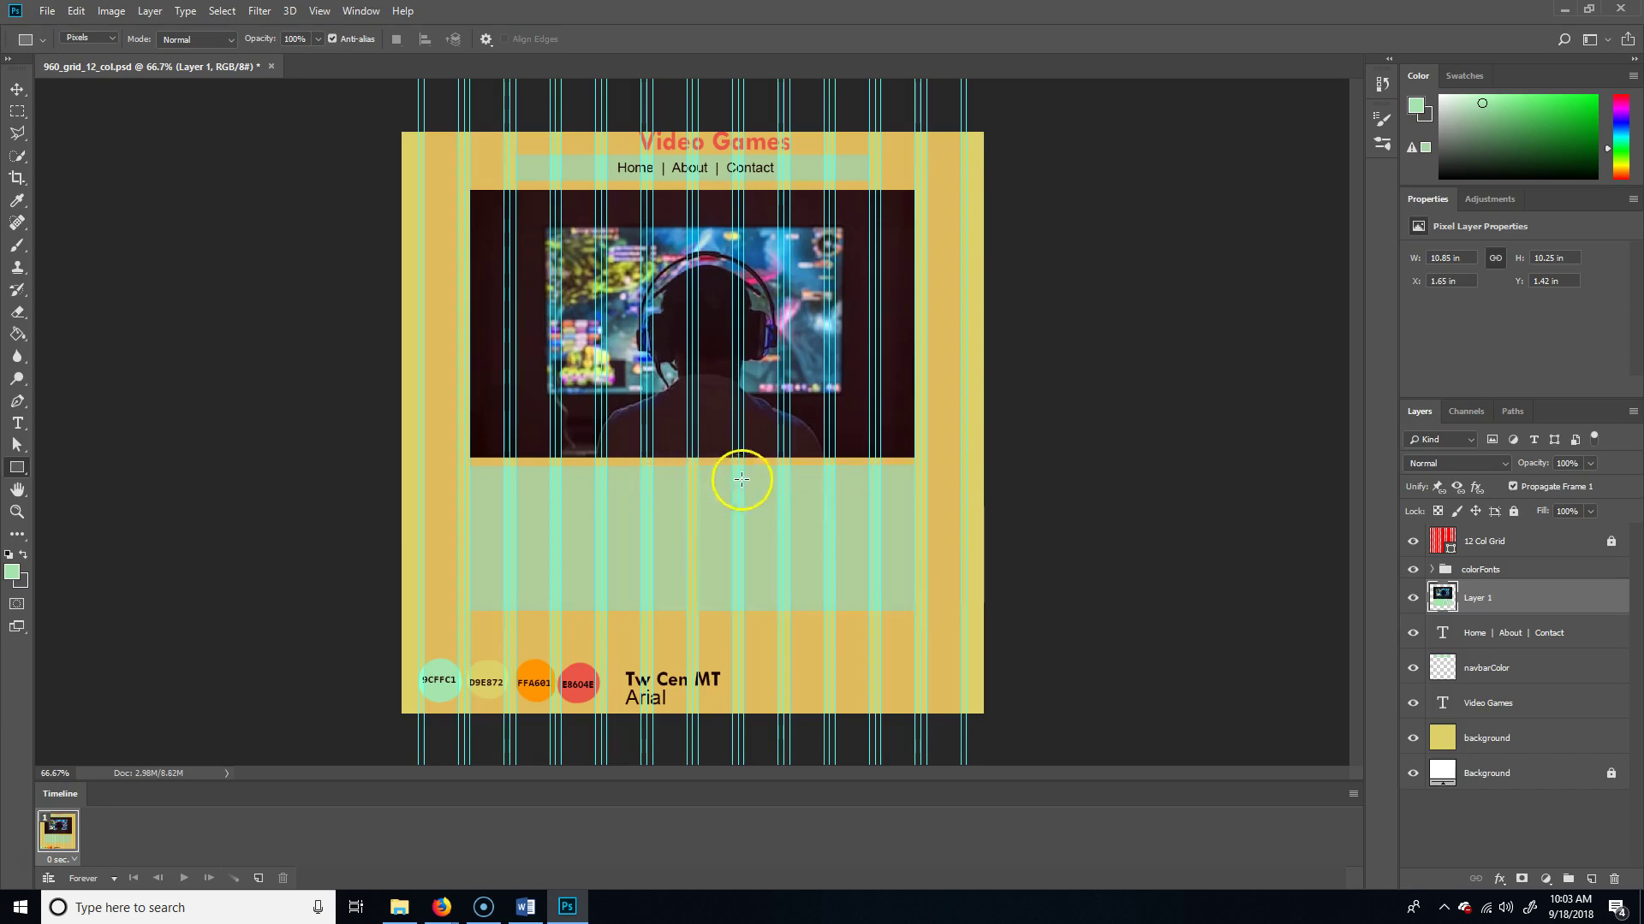
pyautogui.scroll(4, 693, 471)
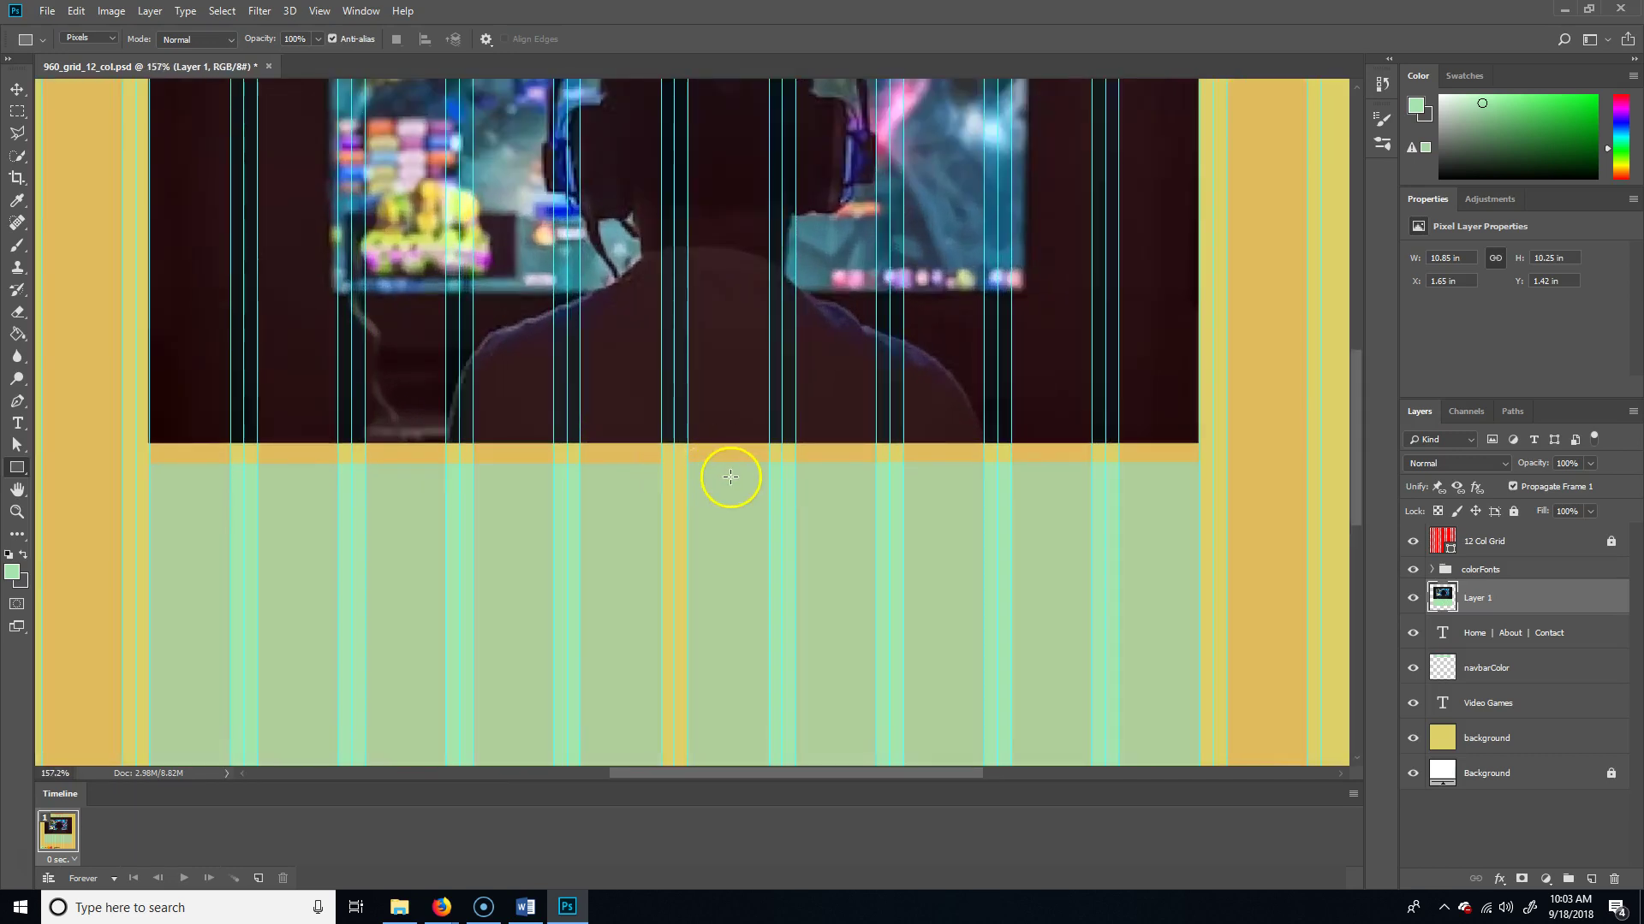
pyautogui.click(16, 89)
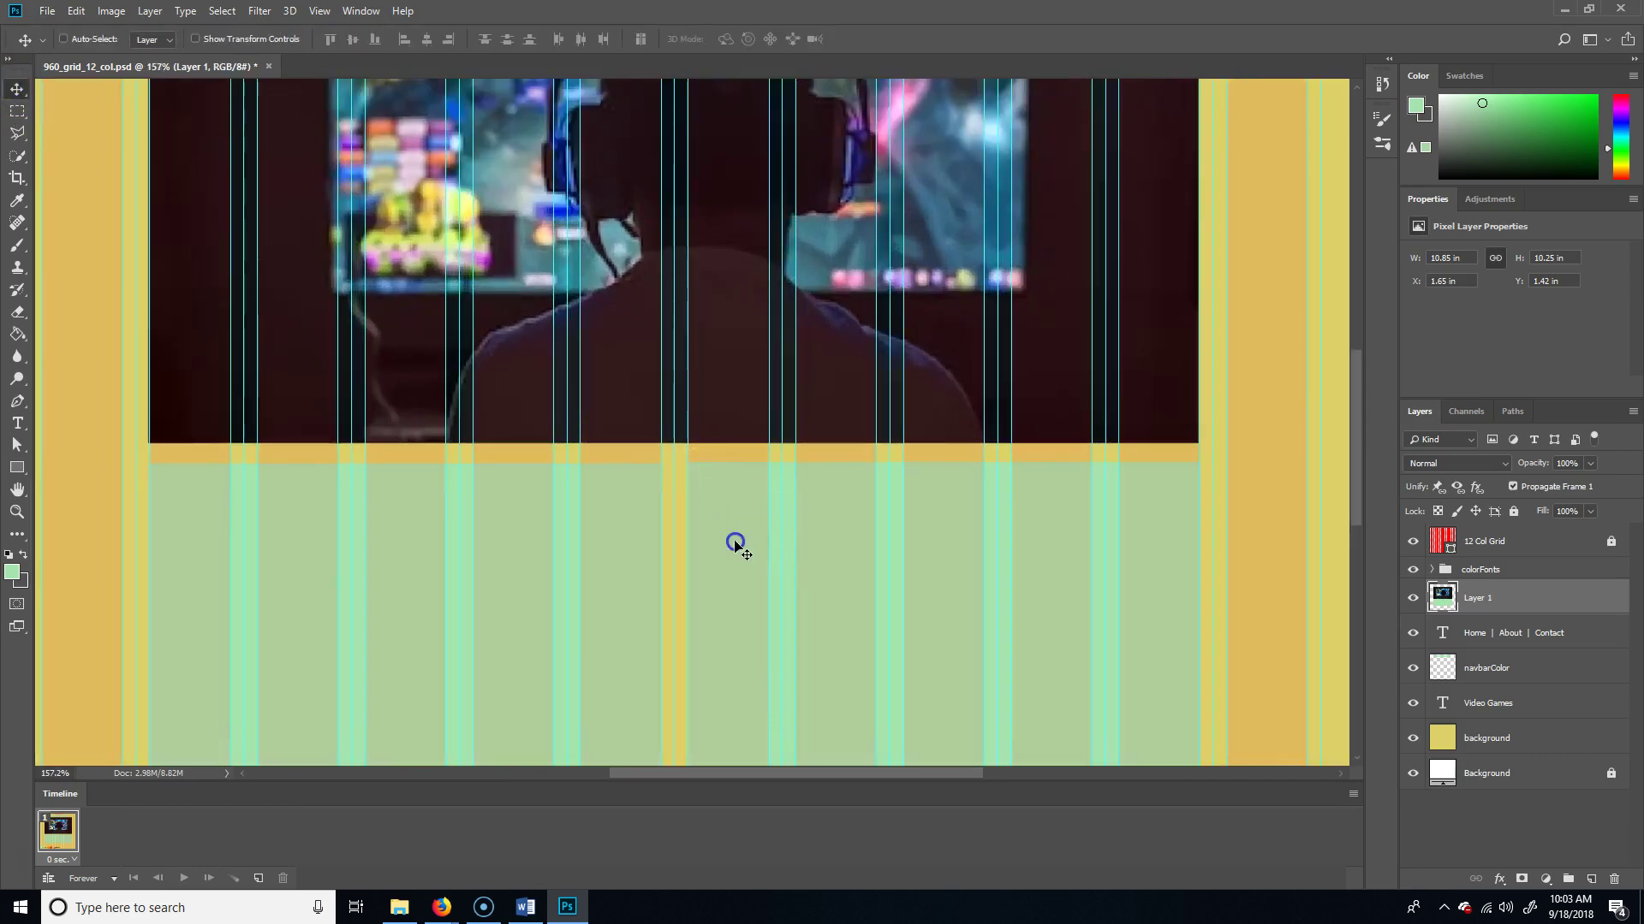
pyautogui.hotkey('ctrl', 't')
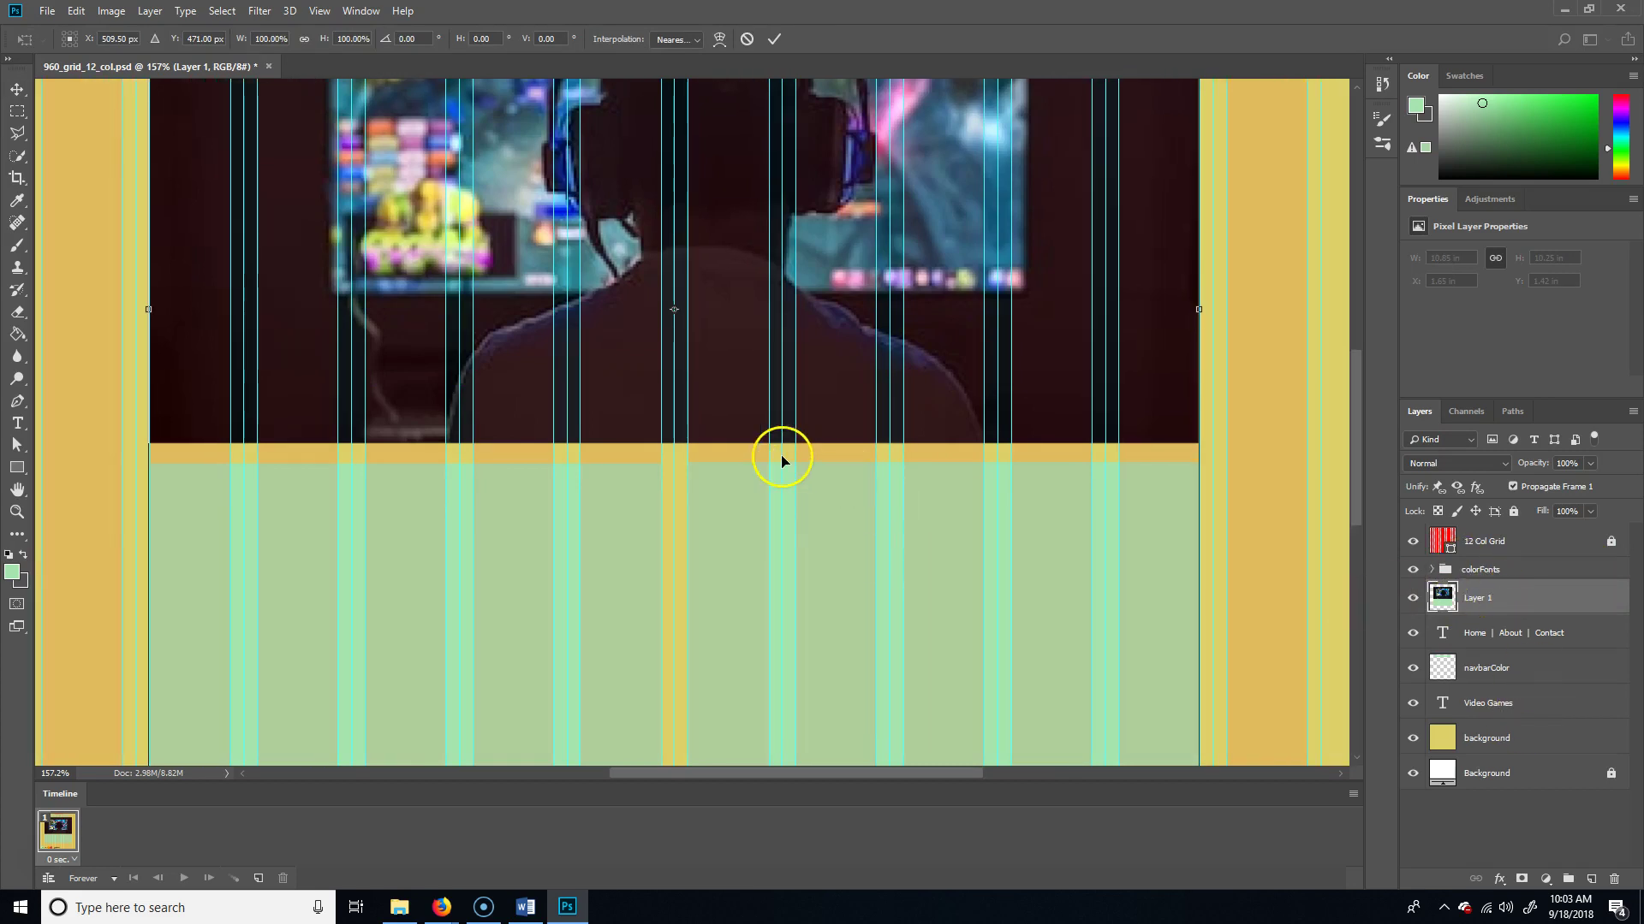
pyautogui.scroll(-4, 774, 550)
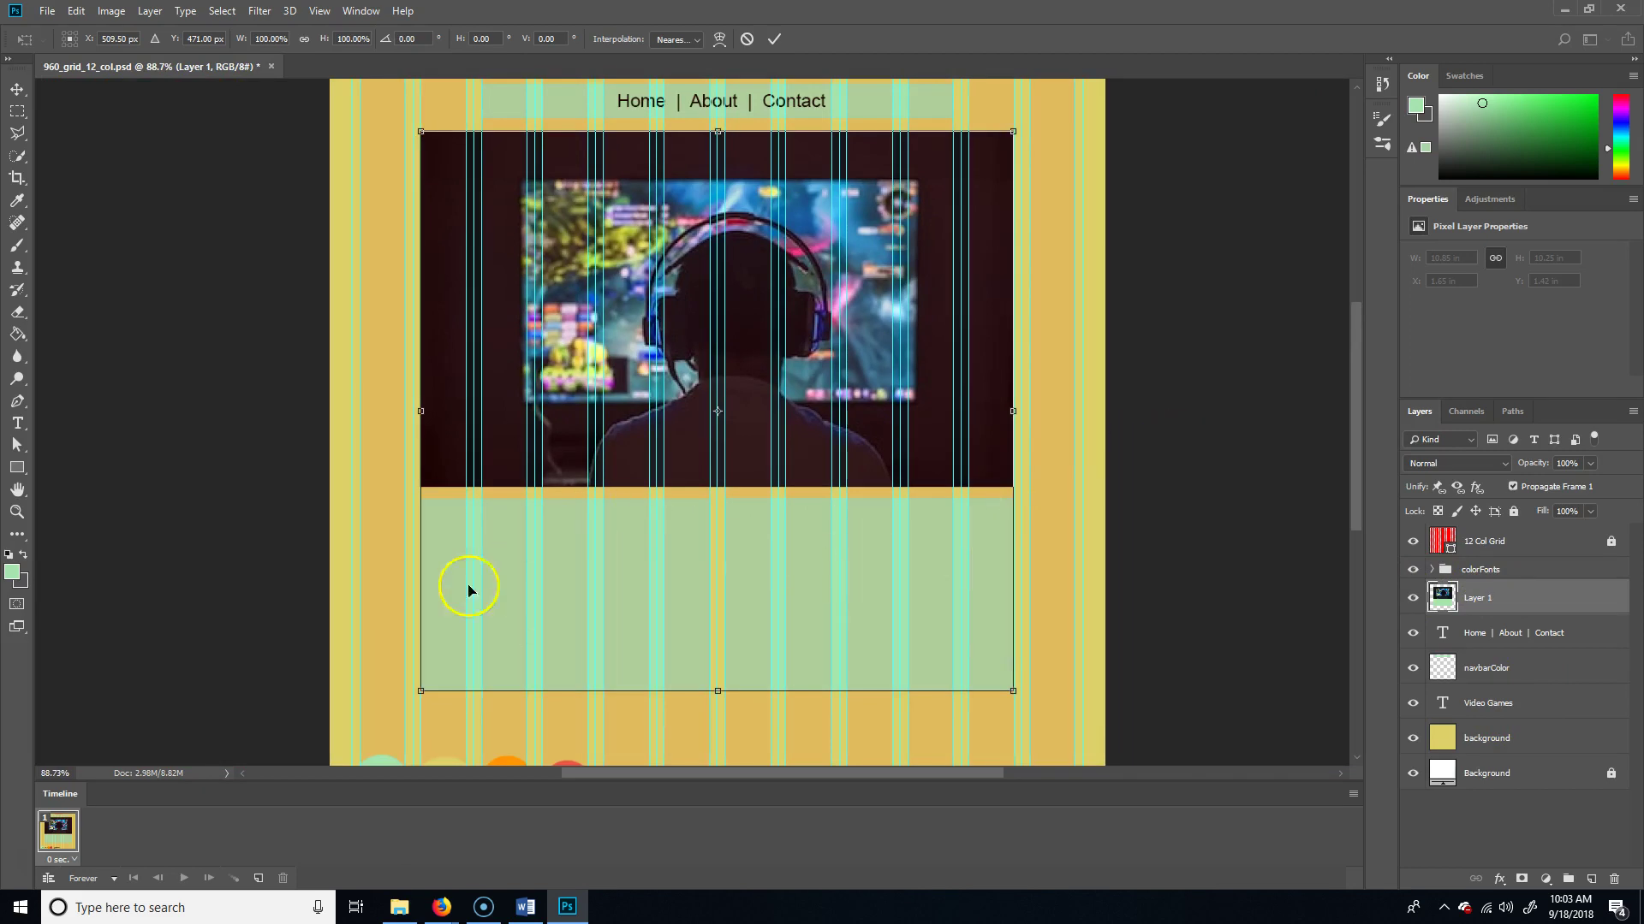
pyautogui.click(477, 530)
pyautogui.scroll(-2, 833, 600)
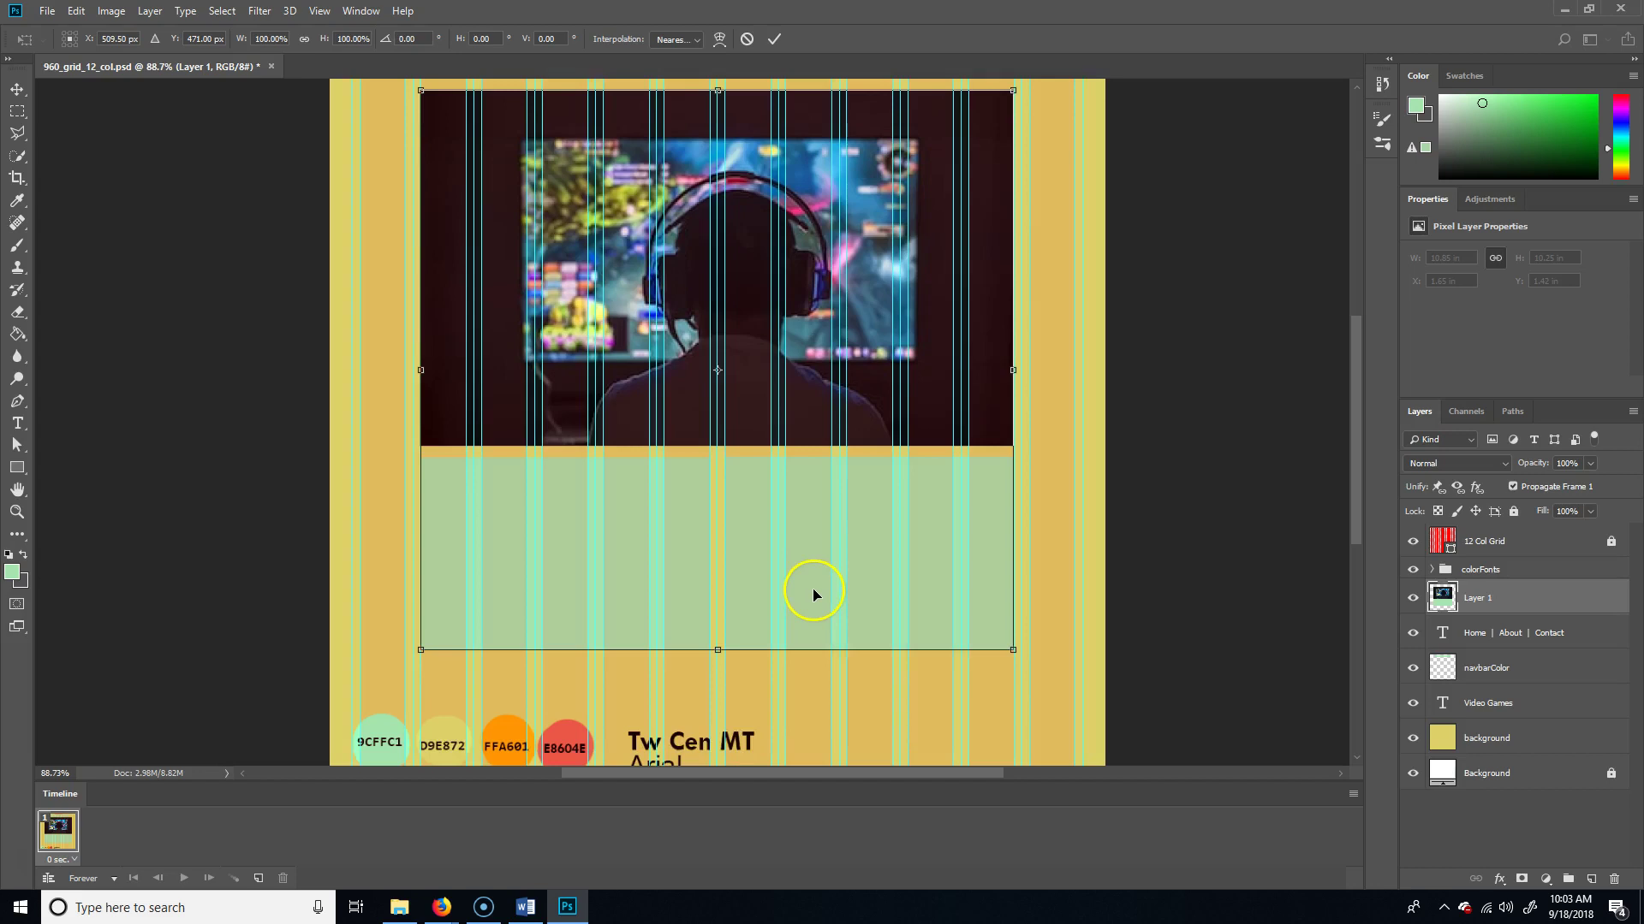
# Make the Type tool active, switch to the Firefox window with the gamer picture search and open a new browser tab
pyautogui.click(17, 423)
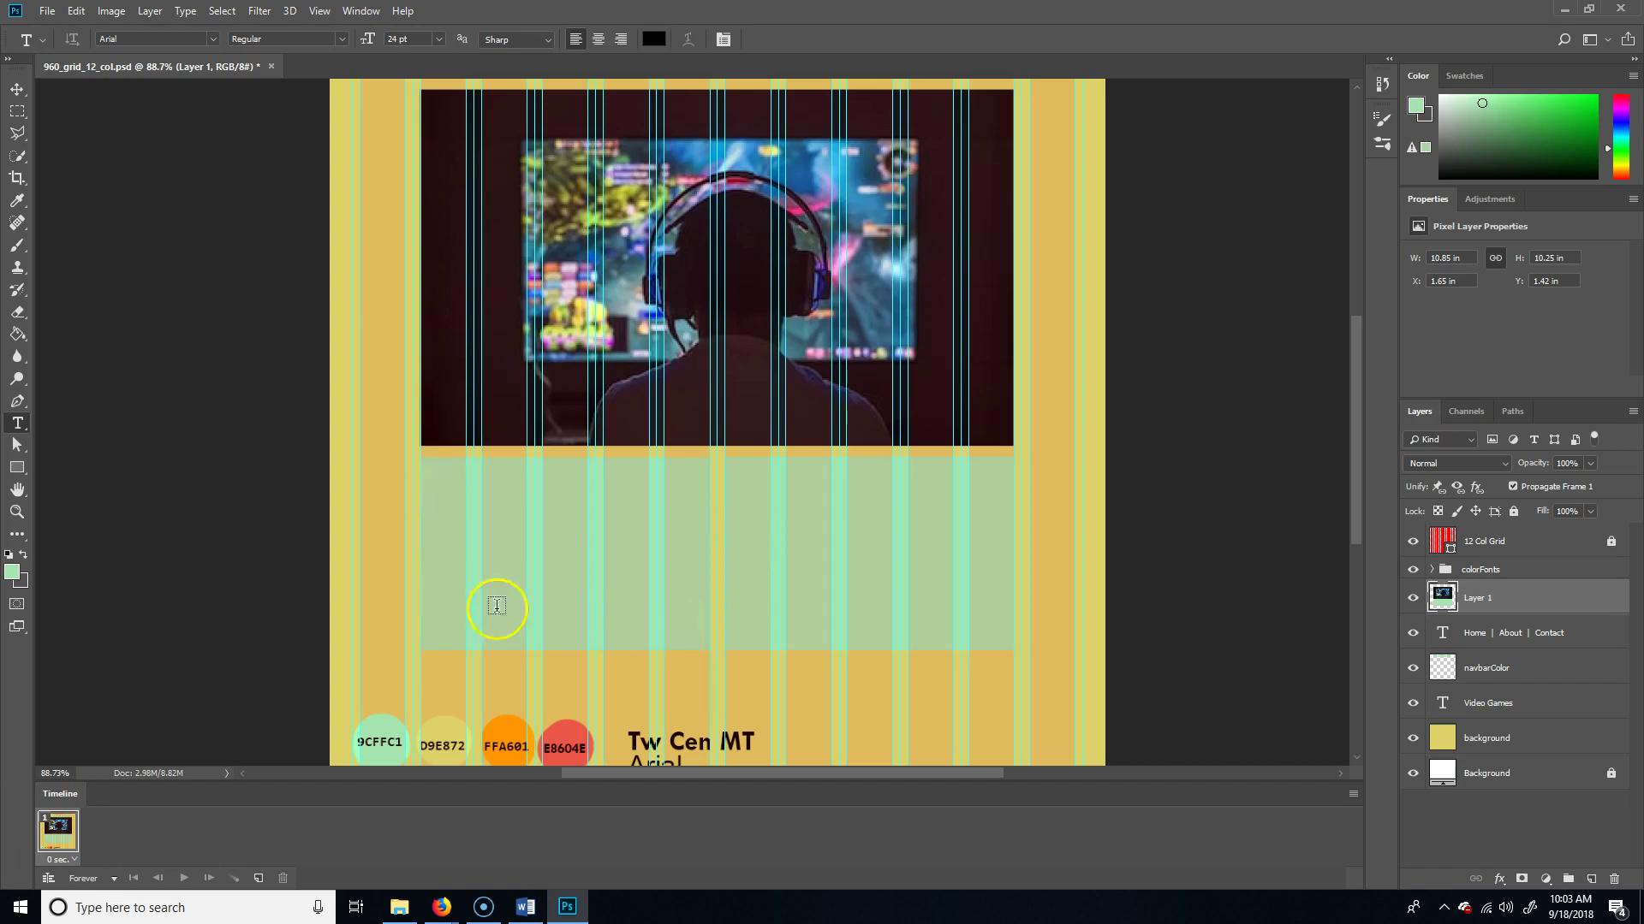
pyautogui.moveTo(442, 904)
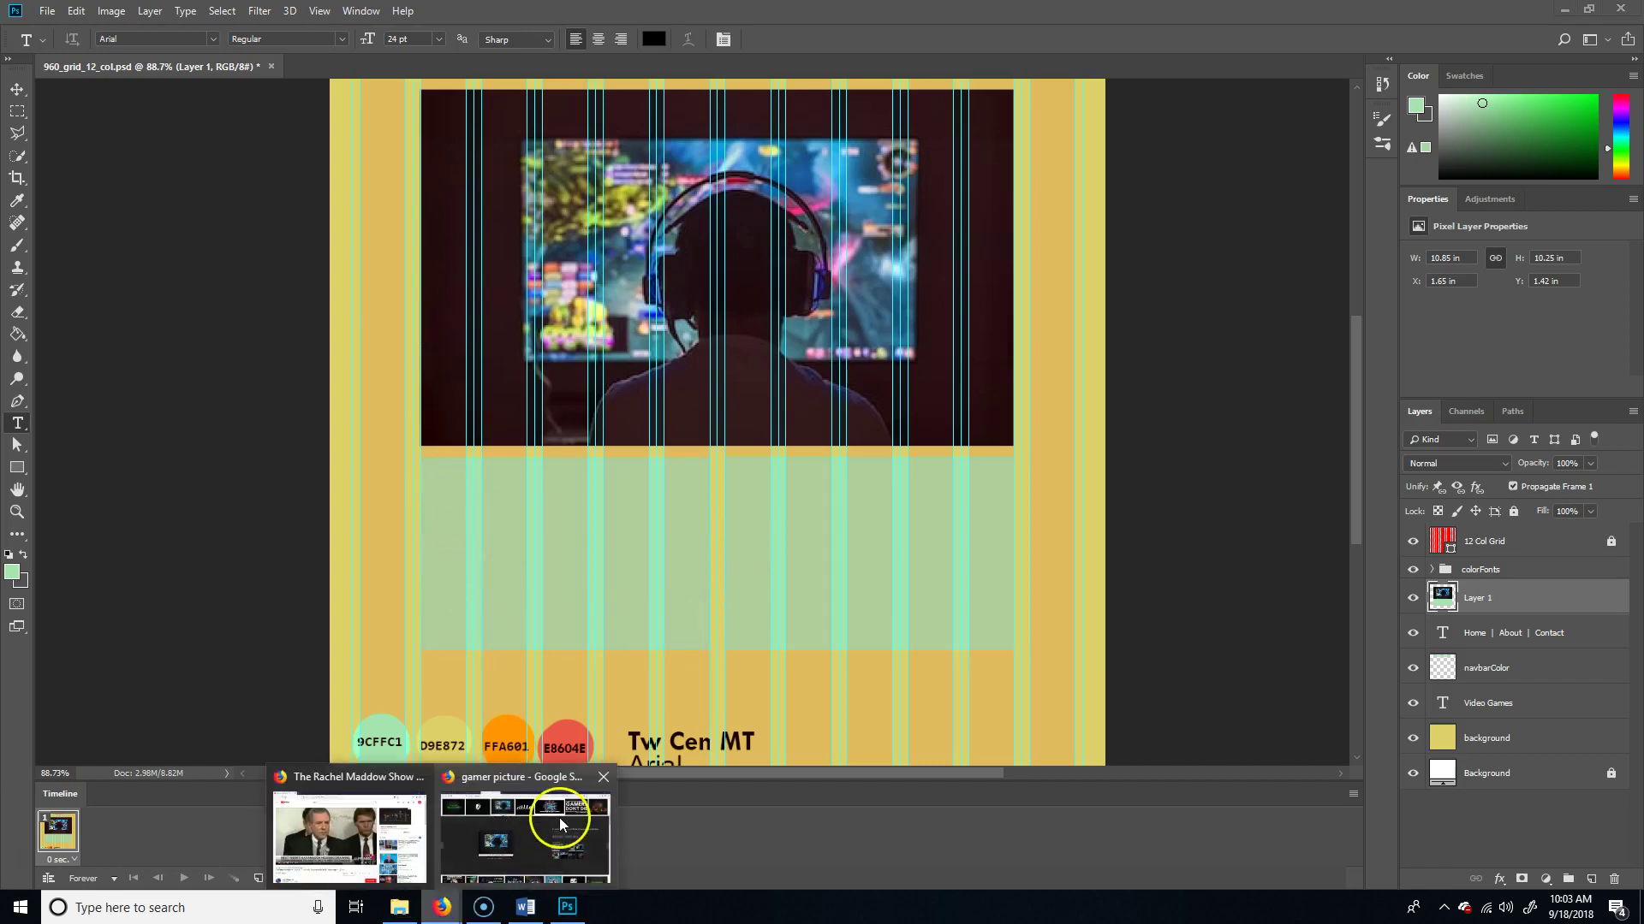
pyautogui.click(558, 818)
pyautogui.click(590, 15)
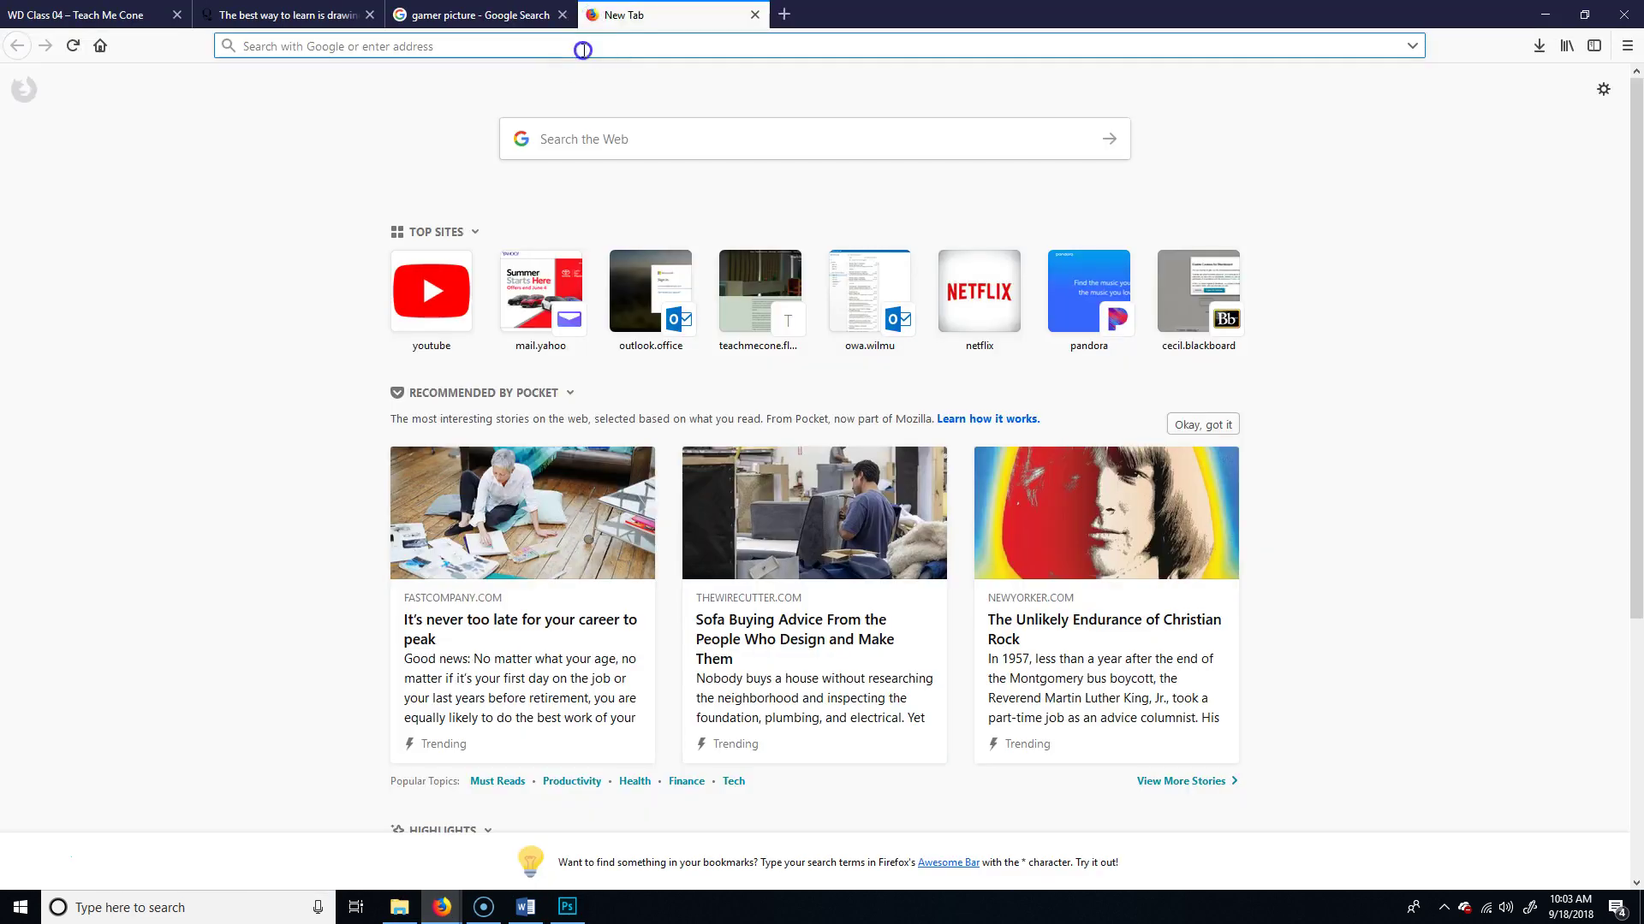
pyautogui.write('lipsom.com')
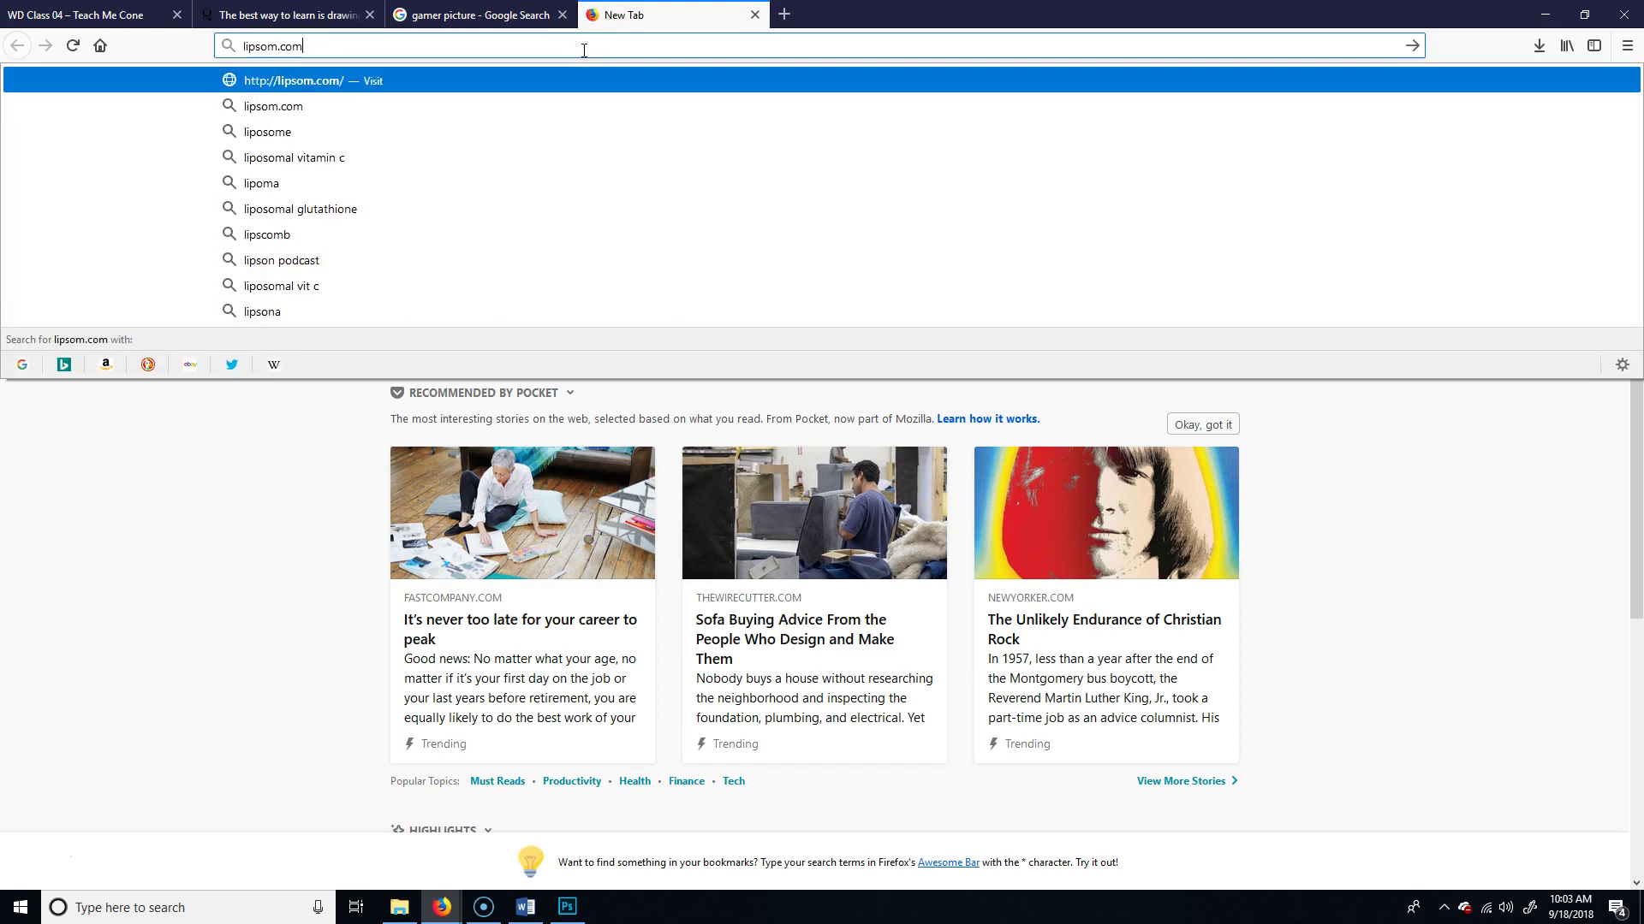
pyautogui.press('Return')
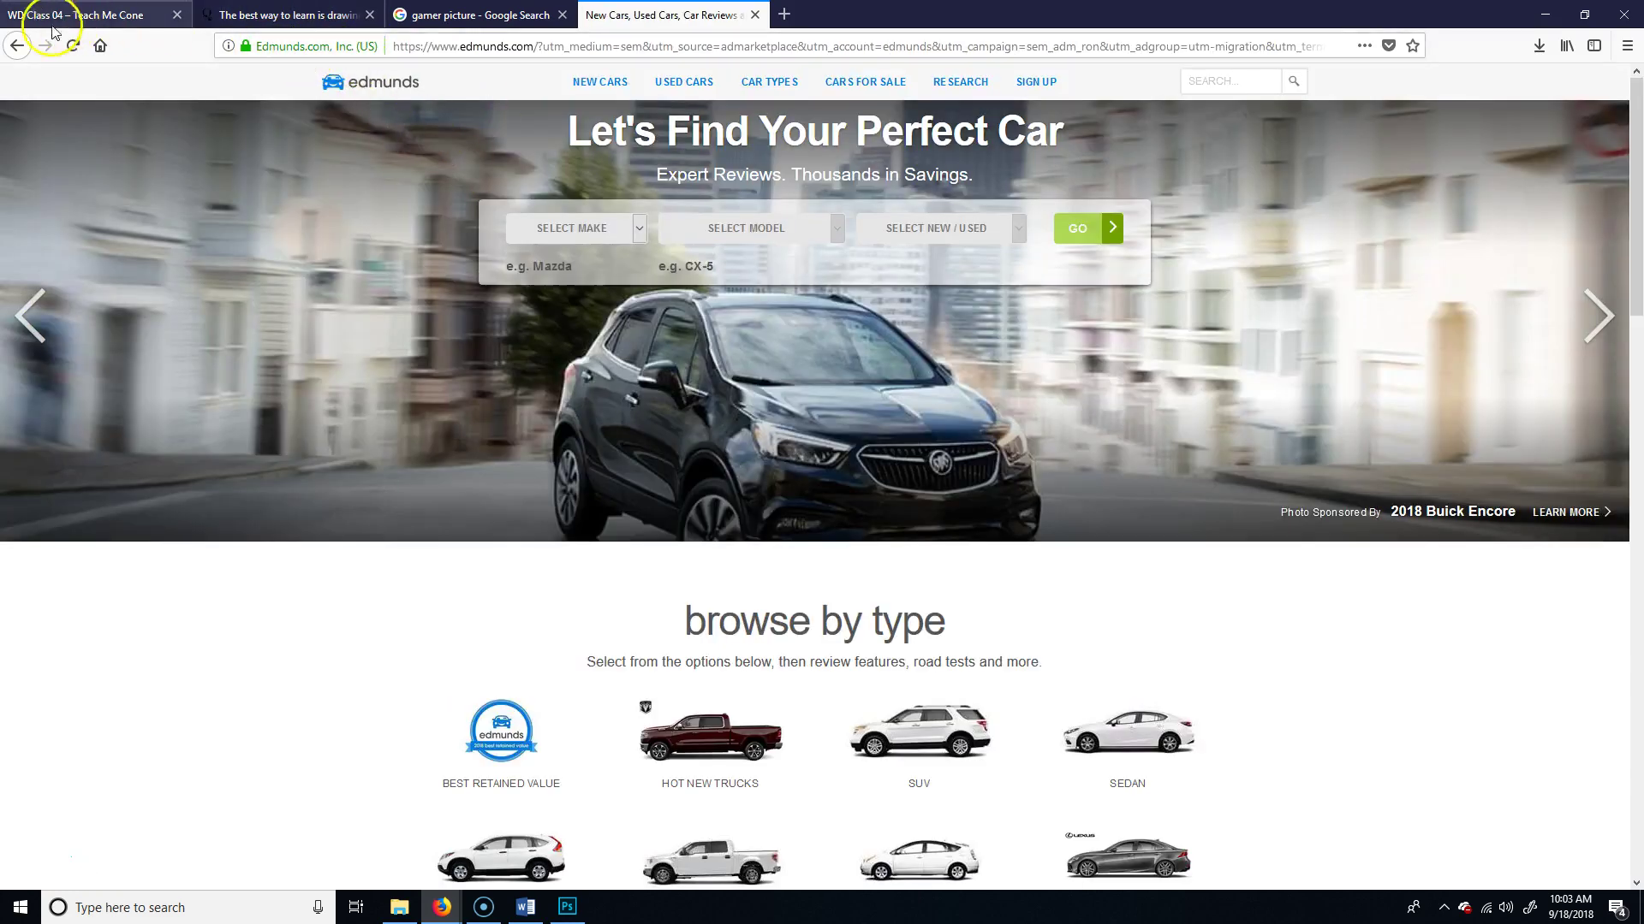
pyautogui.click(17, 45)
# Search the web for "lipsum" and open the Lorem Ipsum generator site lipsum.com from the results
pyautogui.click(617, 145)
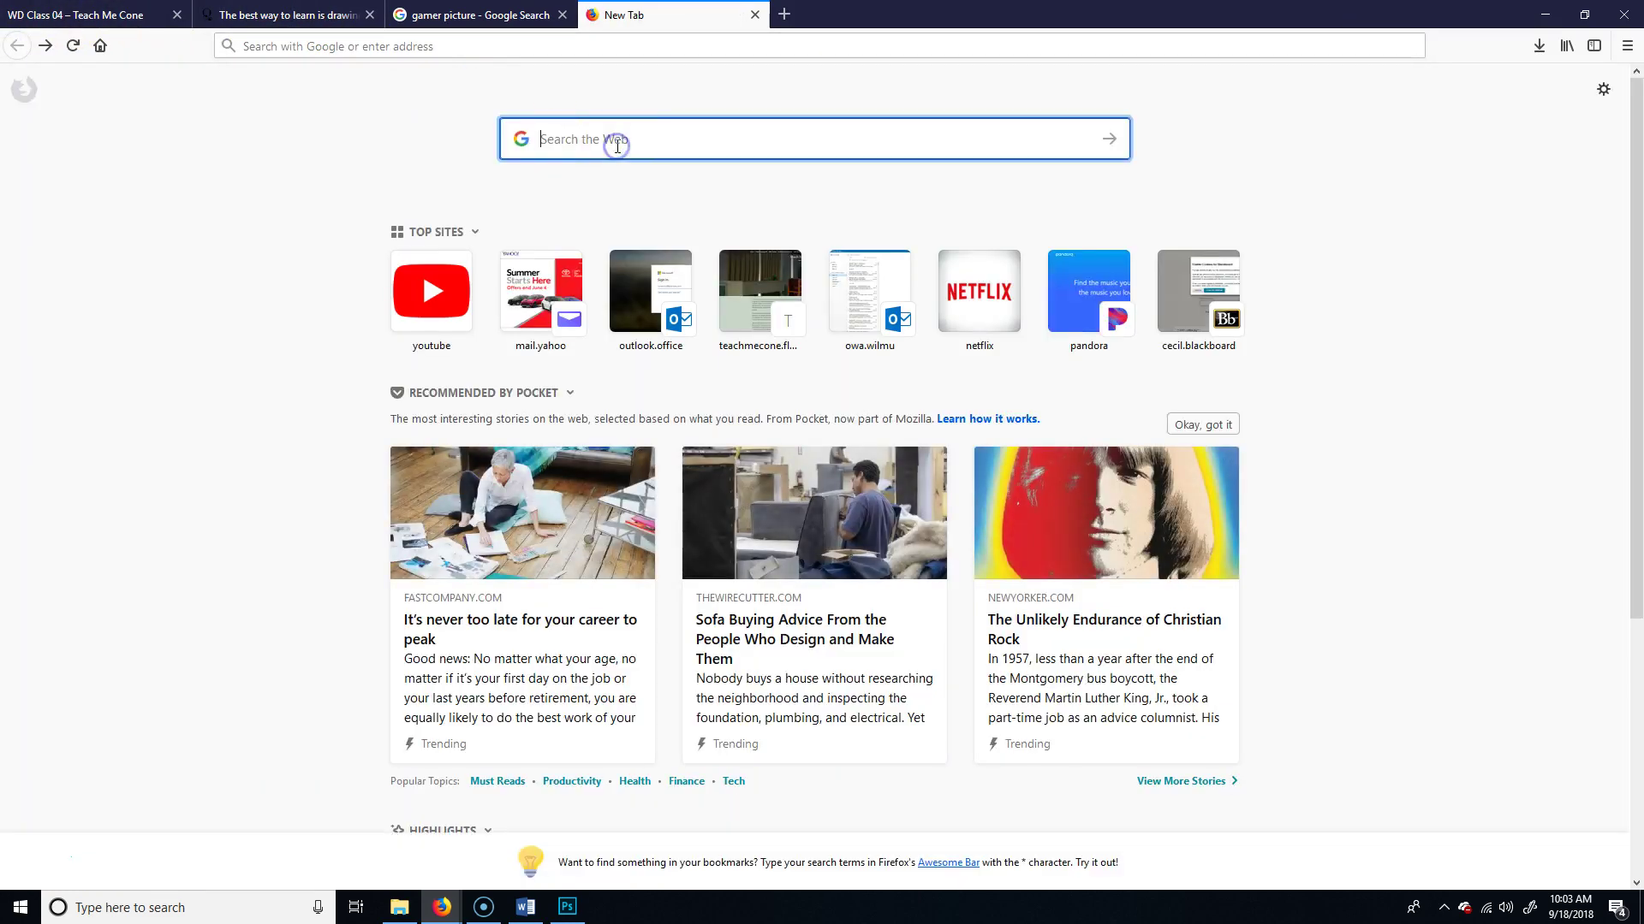
pyautogui.write('lipsum')
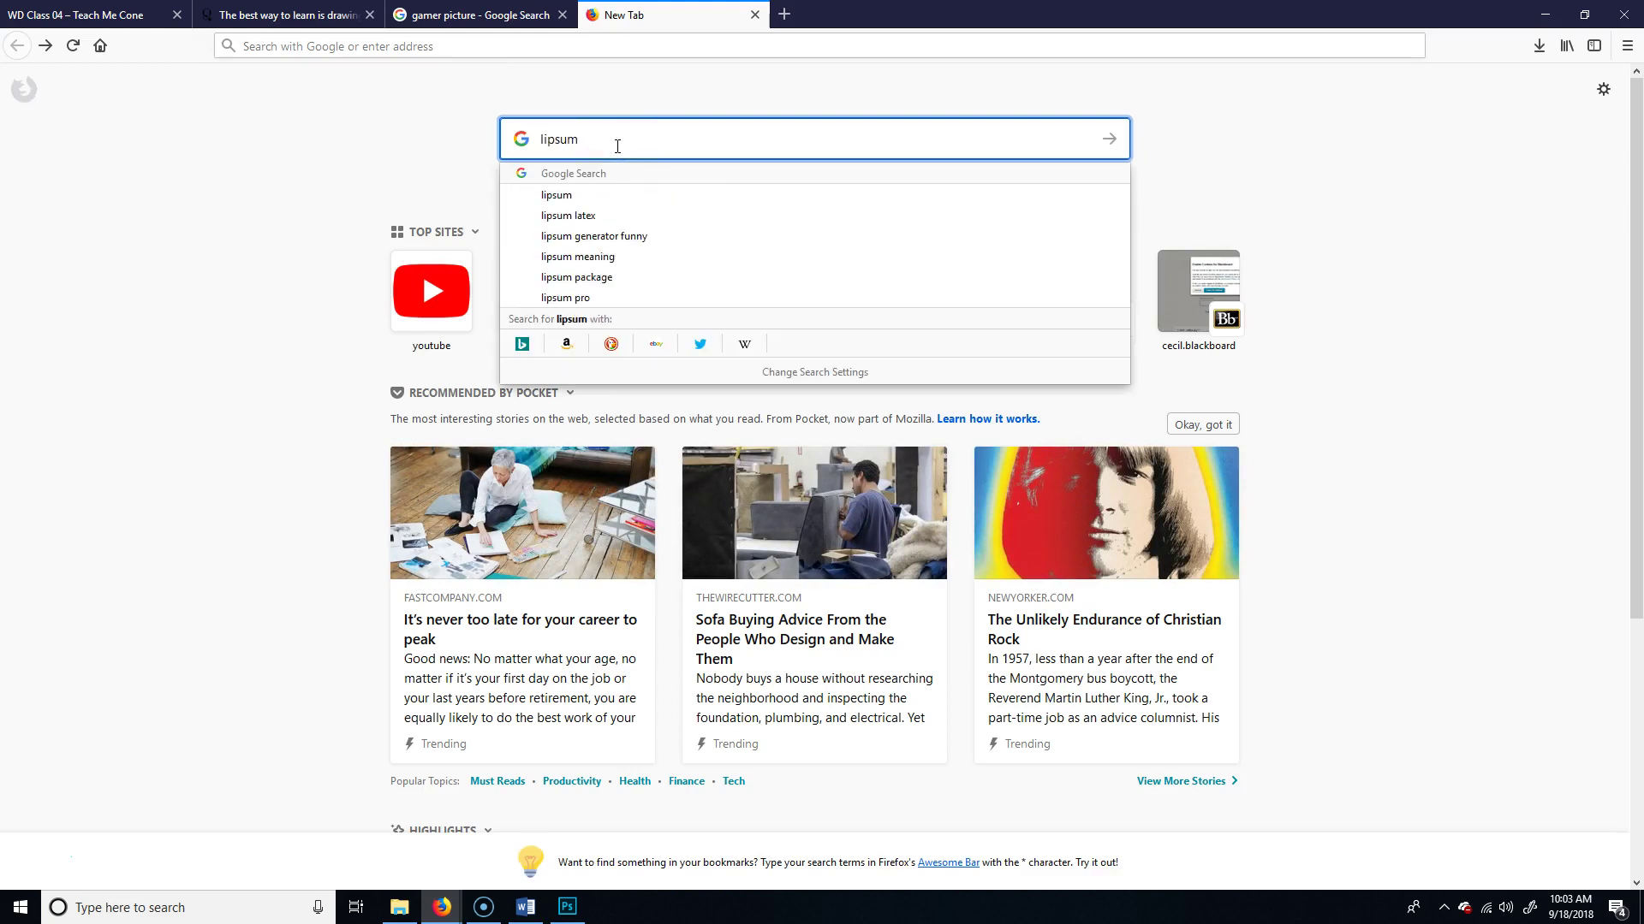
pyautogui.press('Return')
pyautogui.click(210, 223)
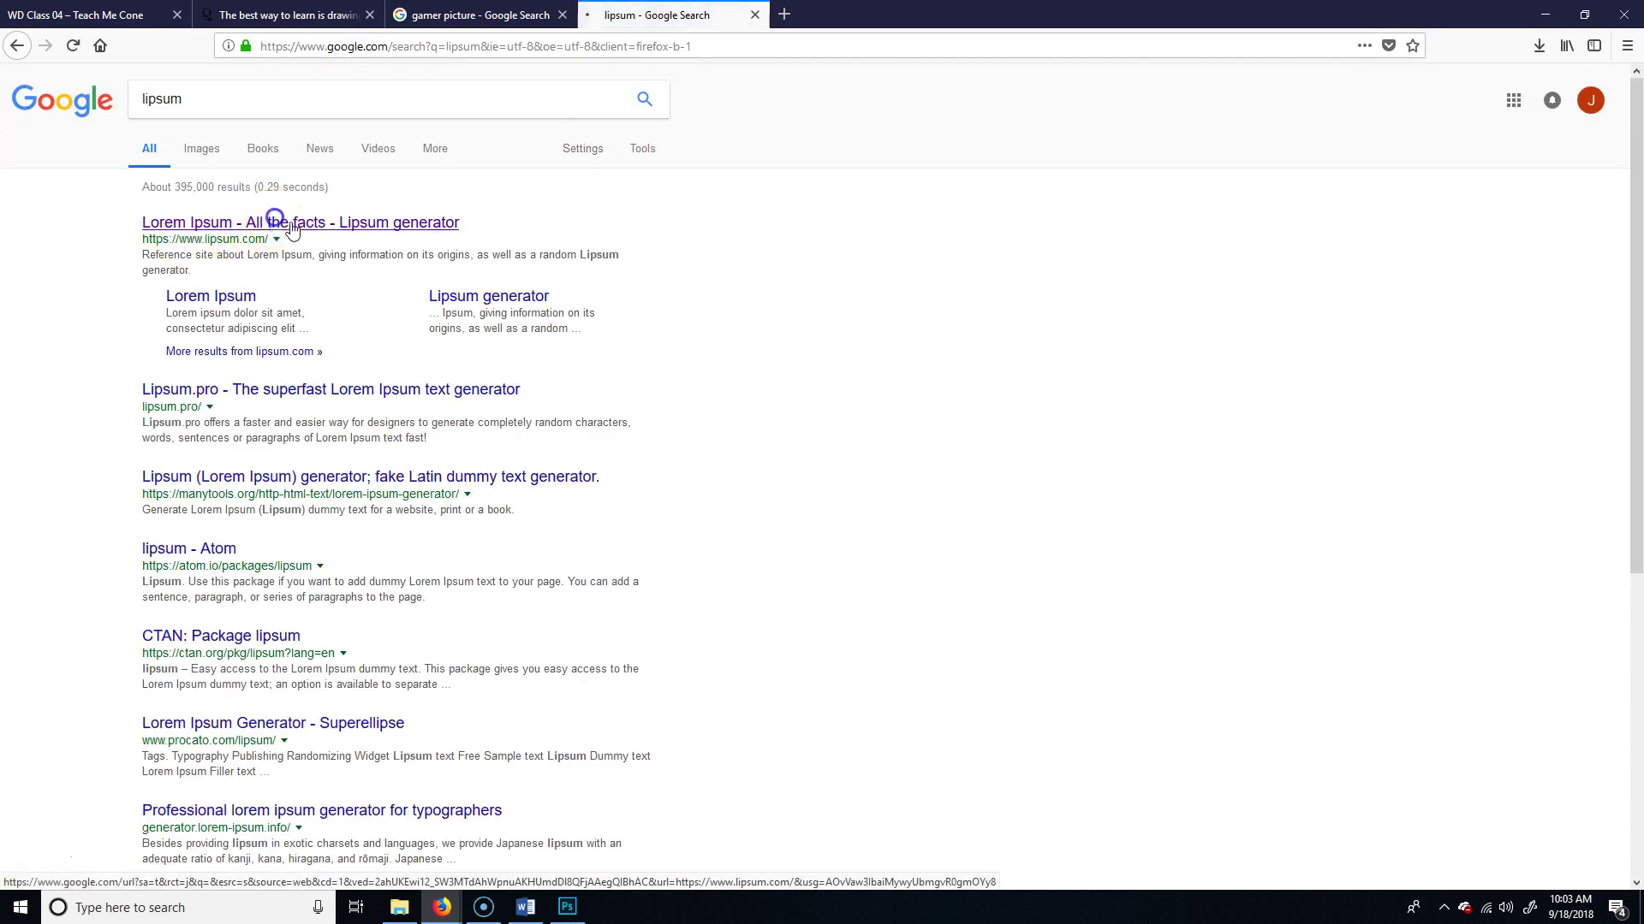
# Generate 5 paragraphs of Lorem Ipsum placeholder text starting with "Lorem ipsum dolor sit amet"
pyautogui.scroll(-6, 884, 476)
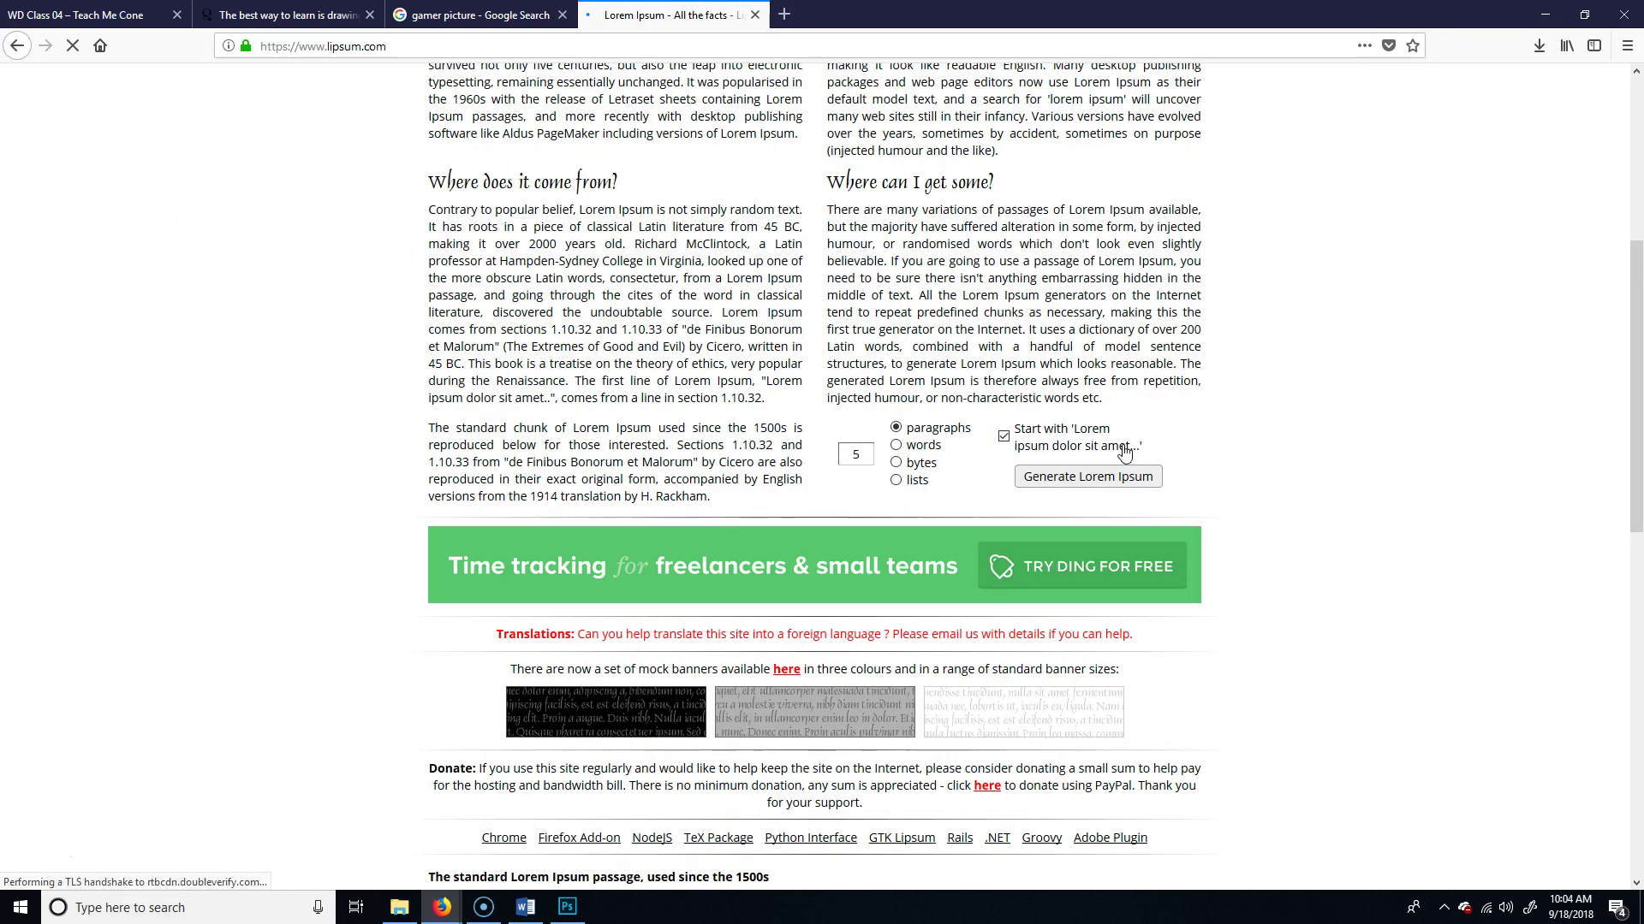
pyautogui.click(1074, 477)
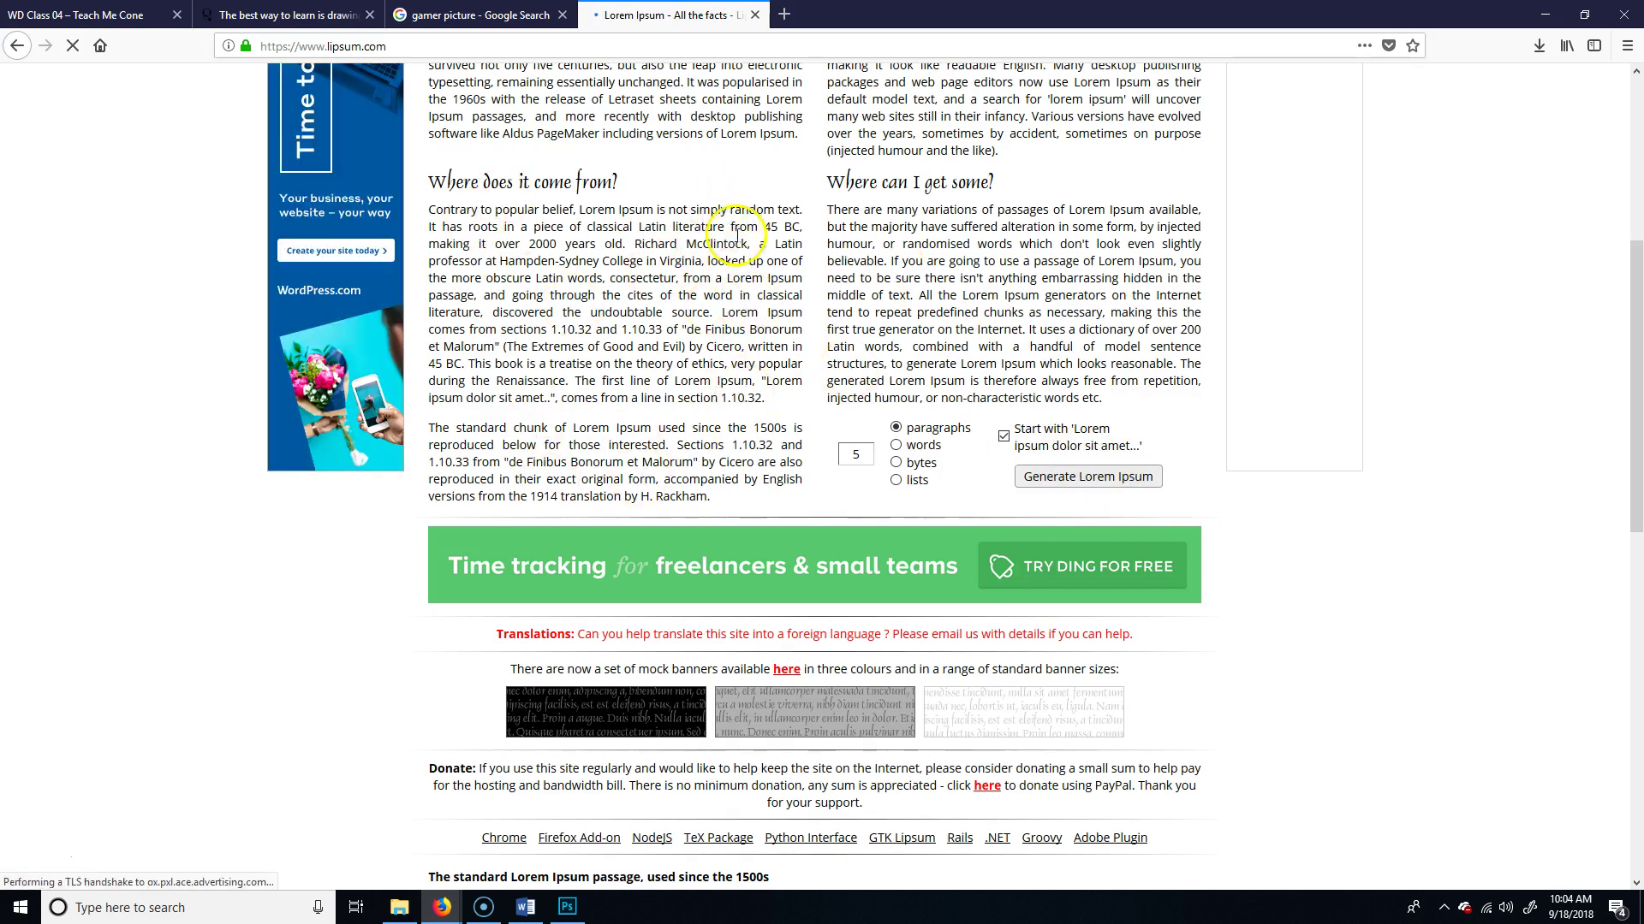
pyautogui.scroll(2, 881, 346)
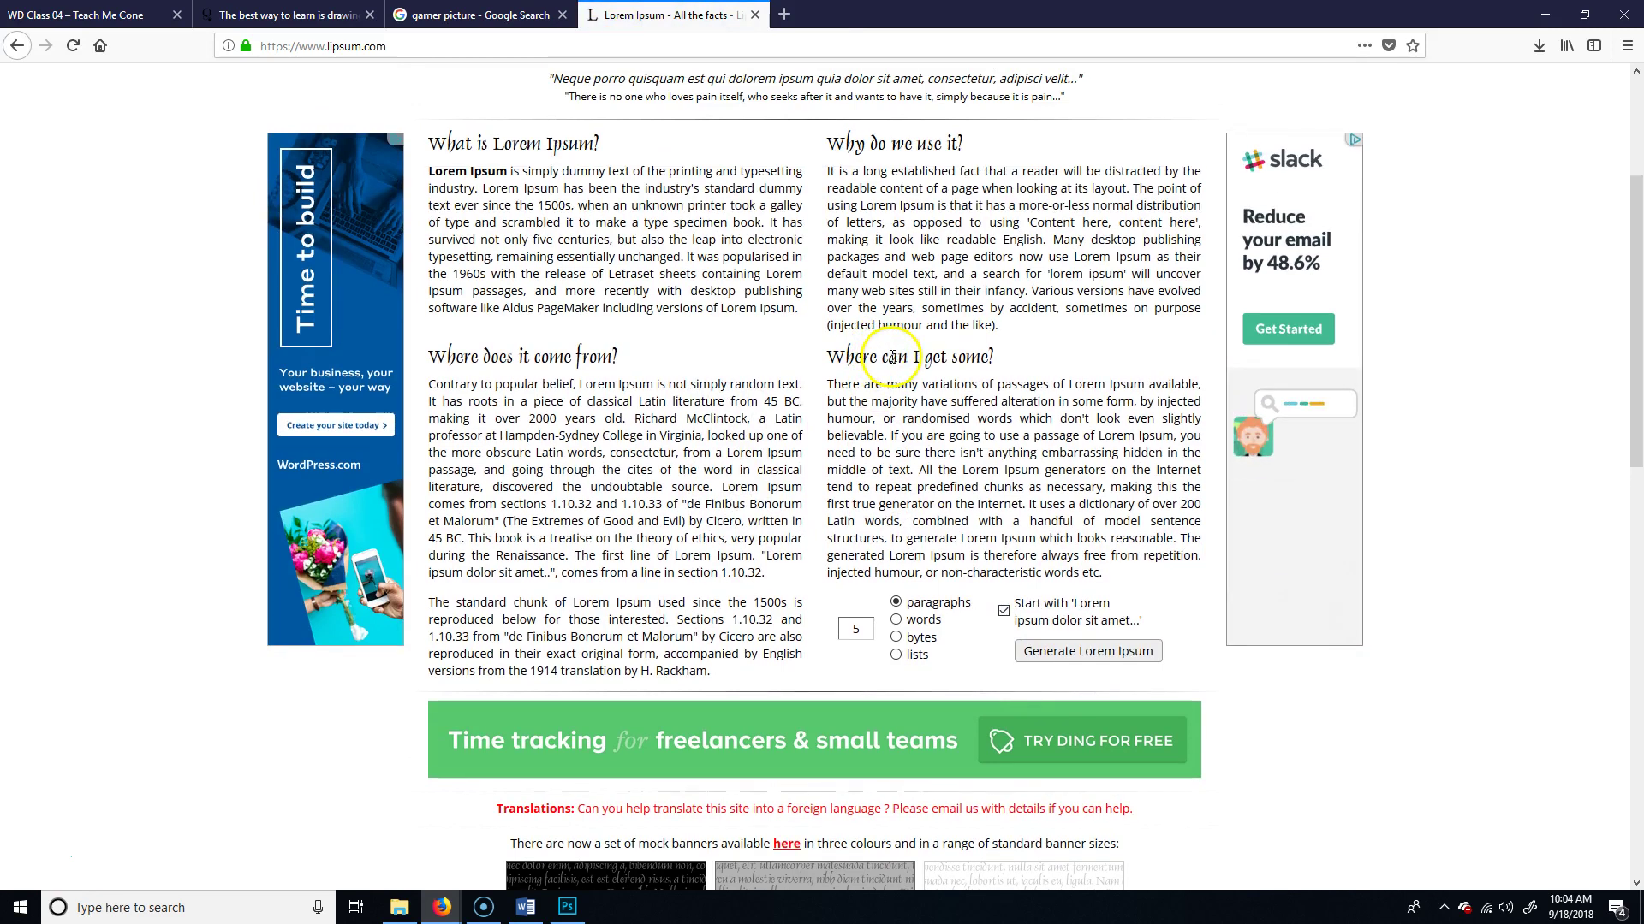
pyautogui.click(1080, 650)
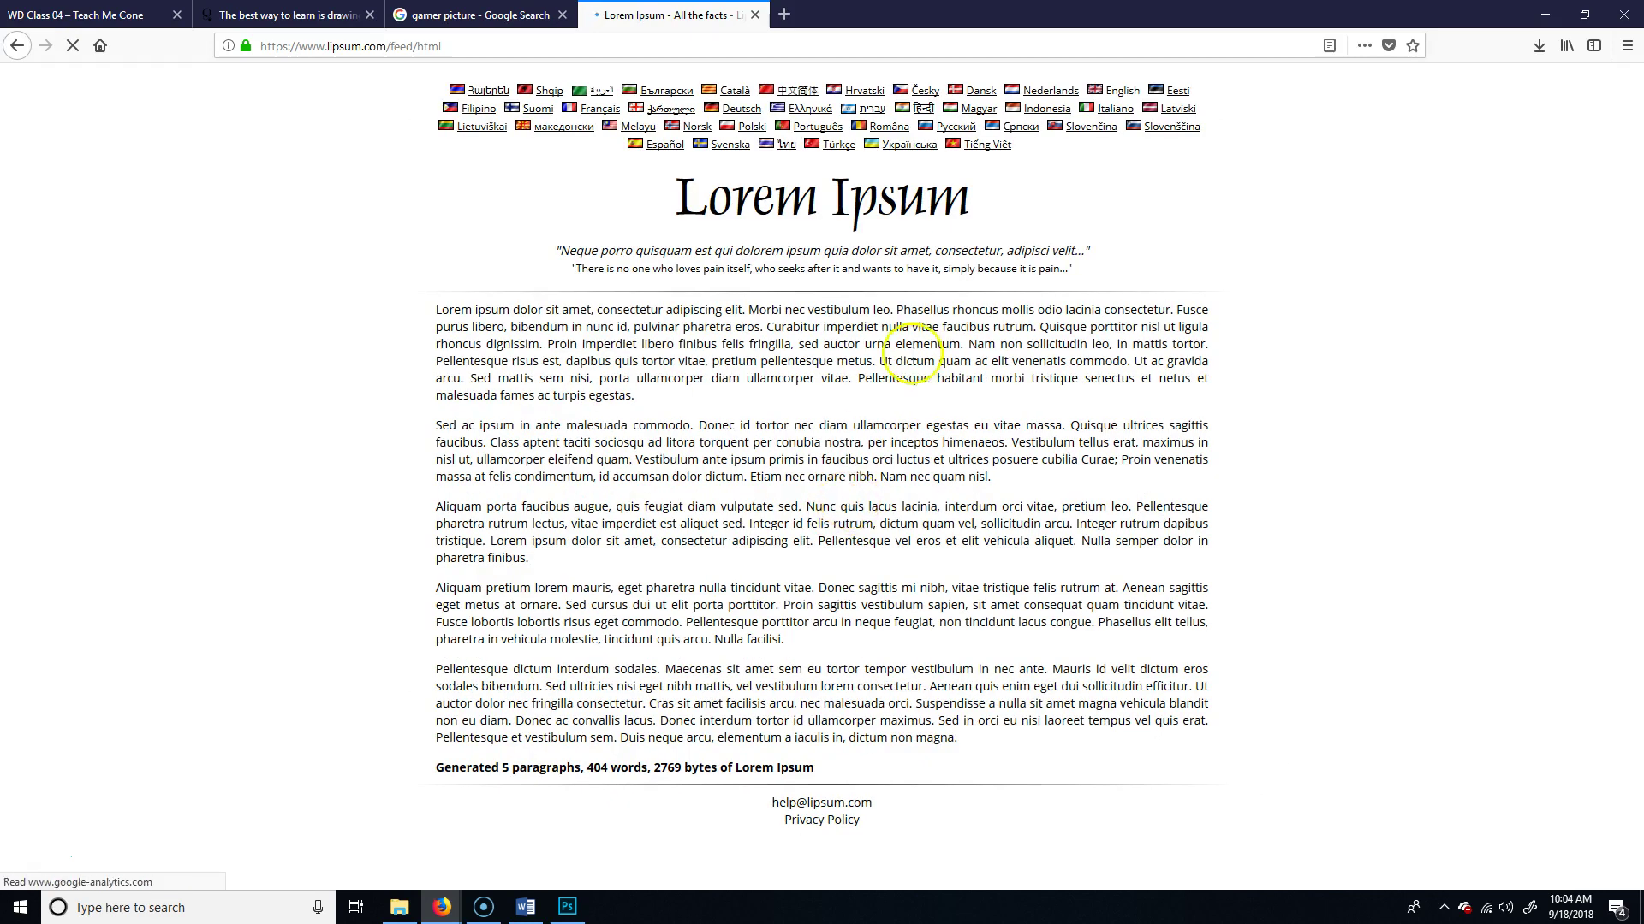
# Copy the first two generated Lorem Ipsum paragraphs and switch back to Photoshop
pyautogui.click(435, 309)
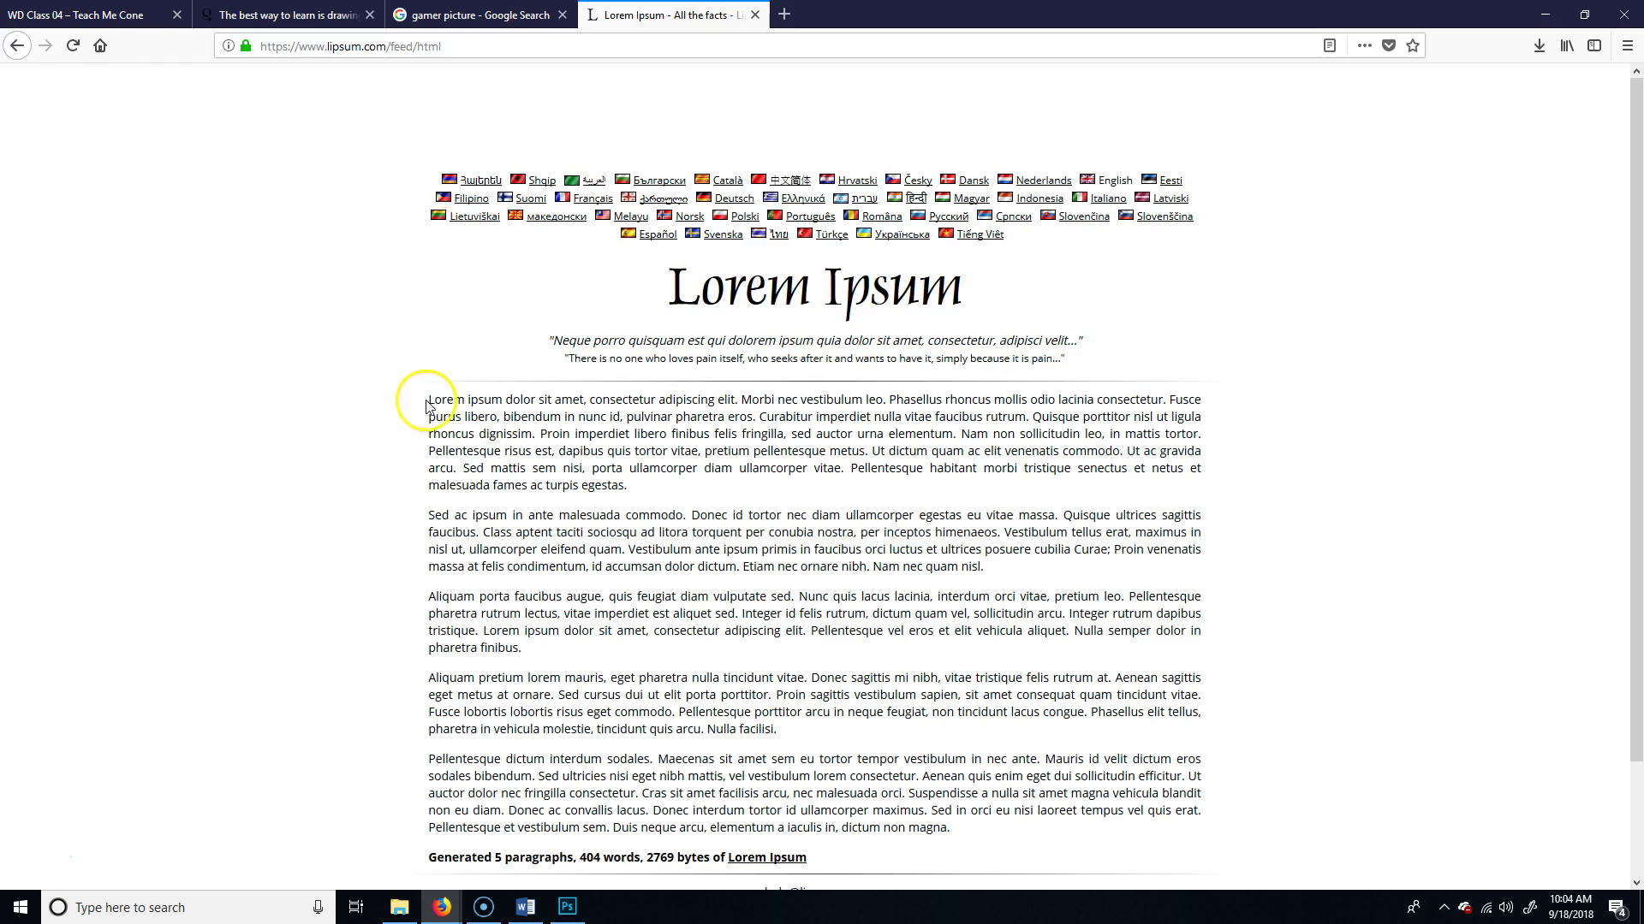
pyautogui.moveTo(695, 541); pyautogui.dragTo(998, 572)
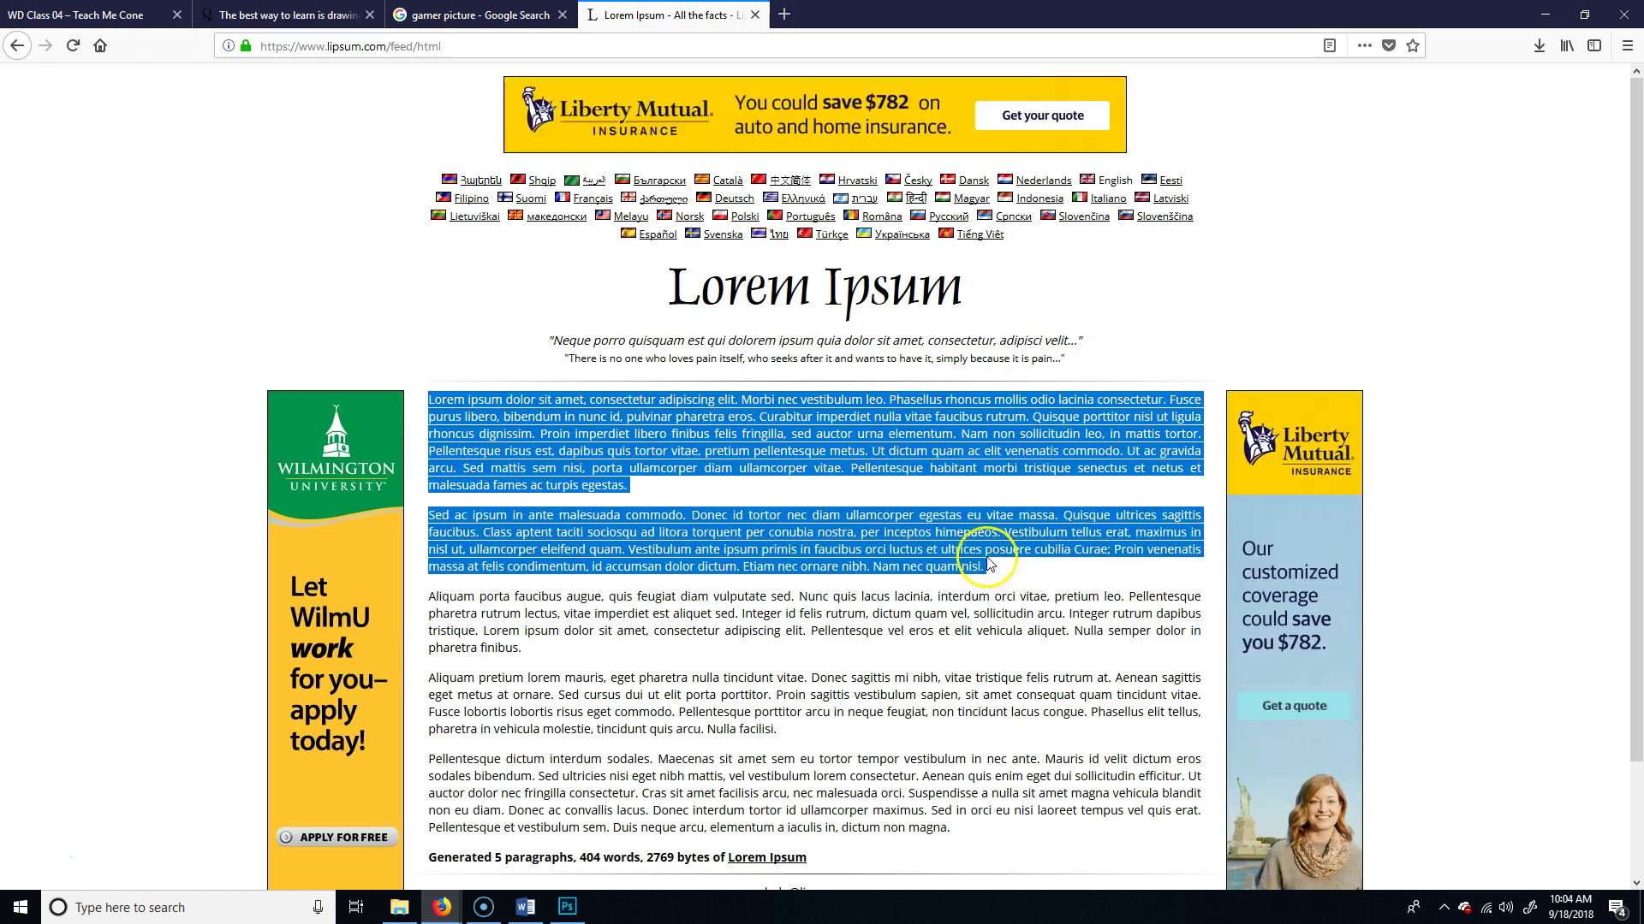
pyautogui.click(566, 905)
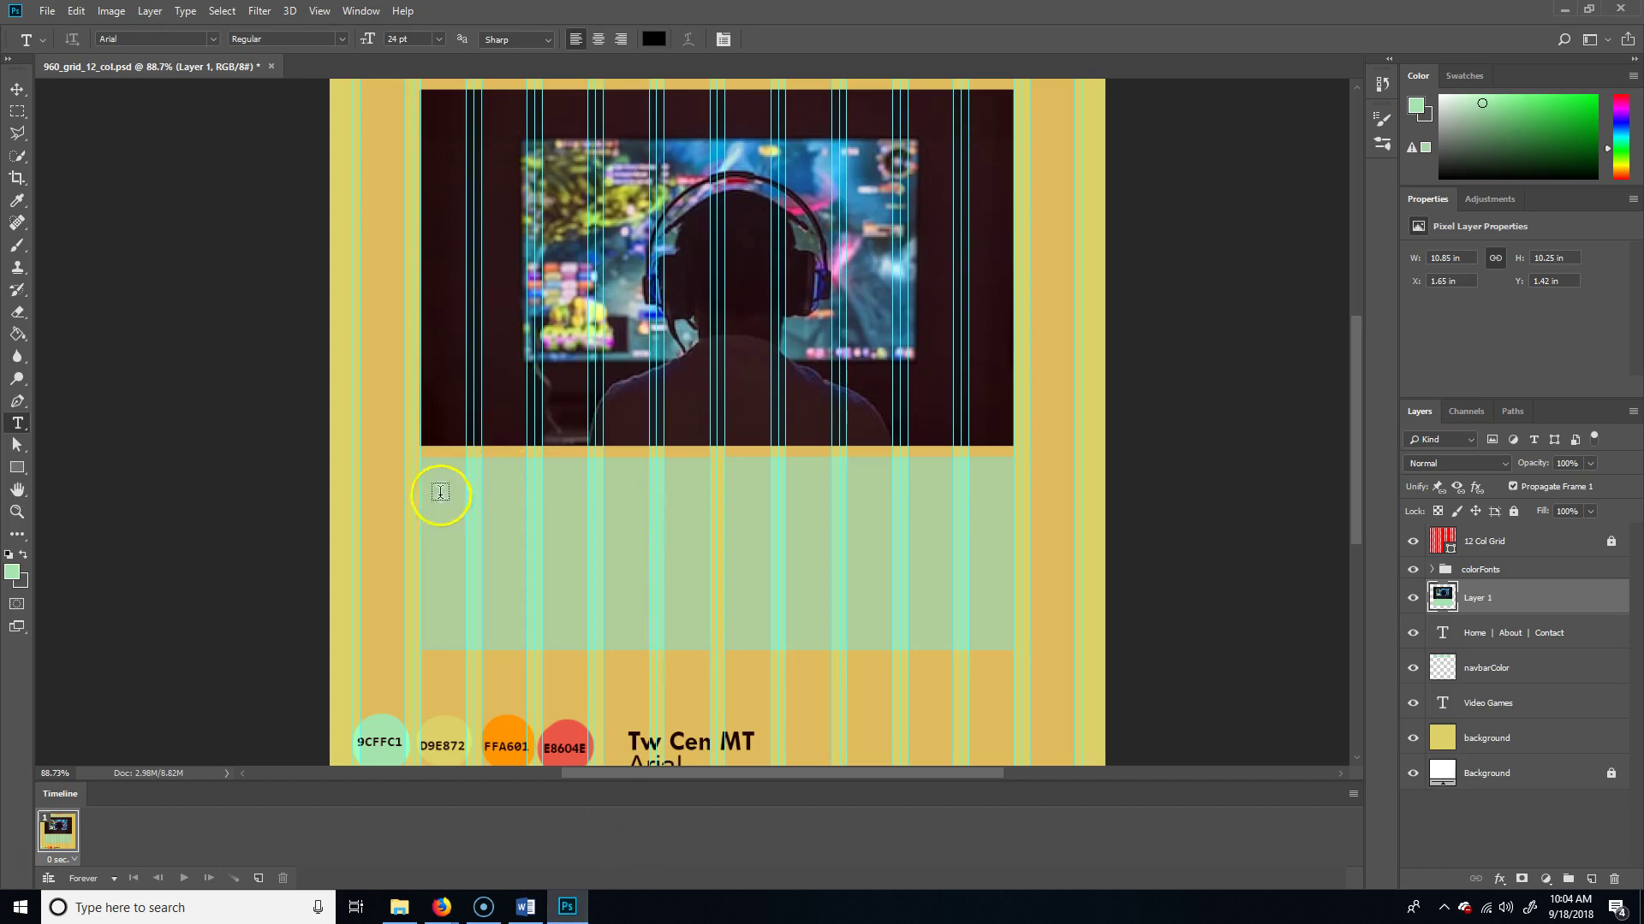
# Draw a text box about 5.29 by 2.87 in inside the left green rectangle and paste the Lorem Ipsum text at 12 pt
pyautogui.moveTo(420, 493); pyautogui.dragTo(707, 647)
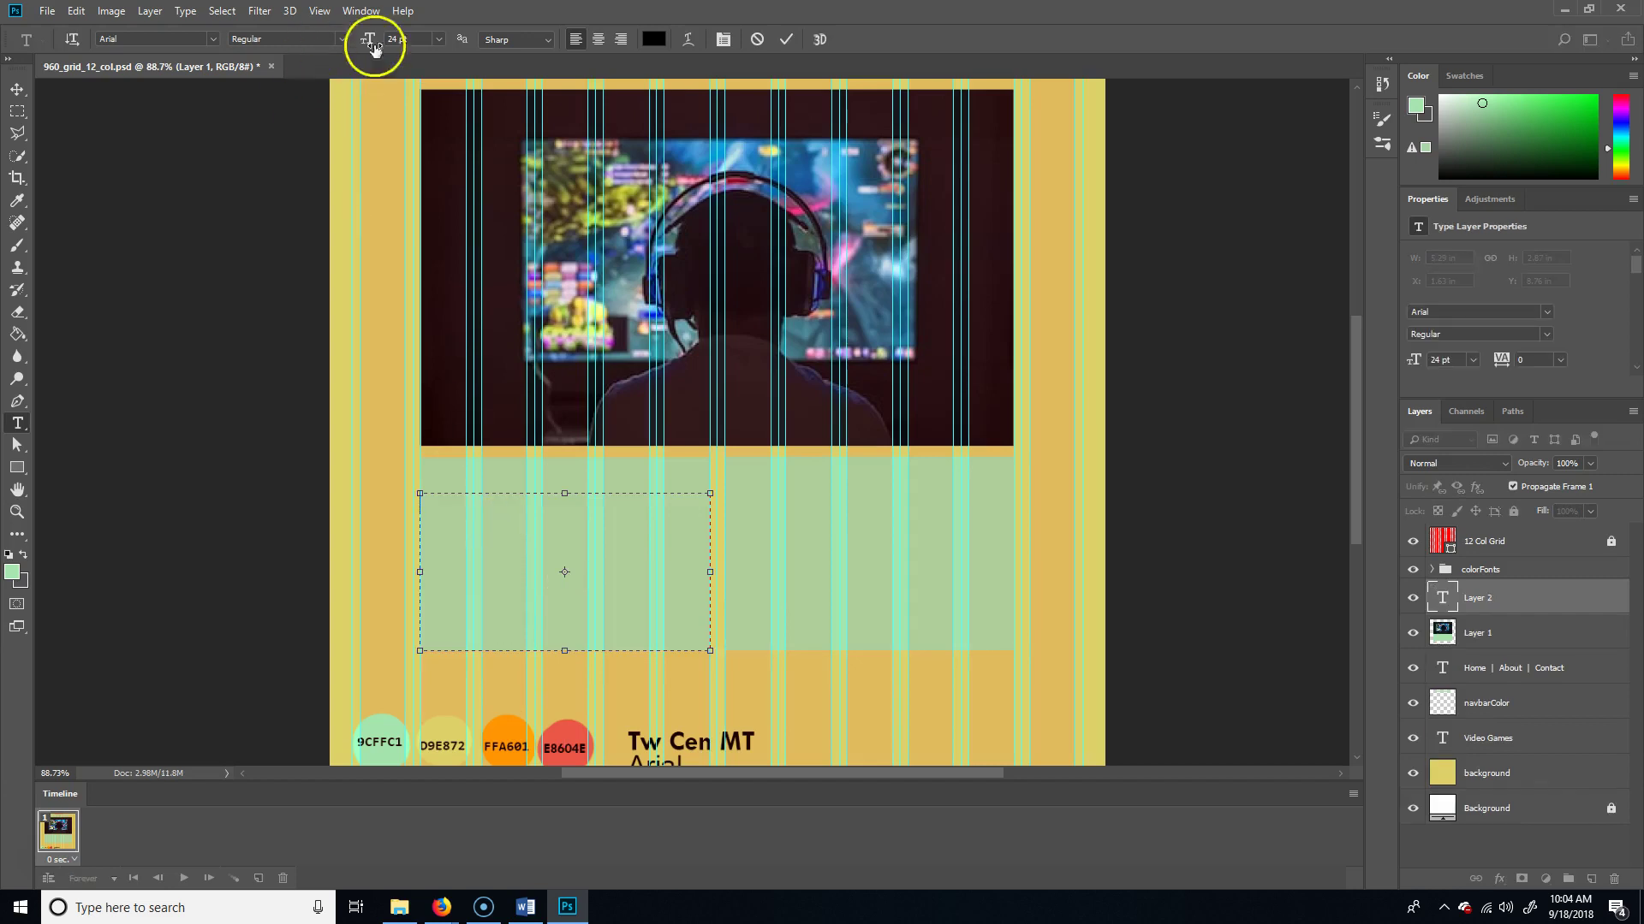
pyautogui.click(440, 40)
pyautogui.click(416, 144)
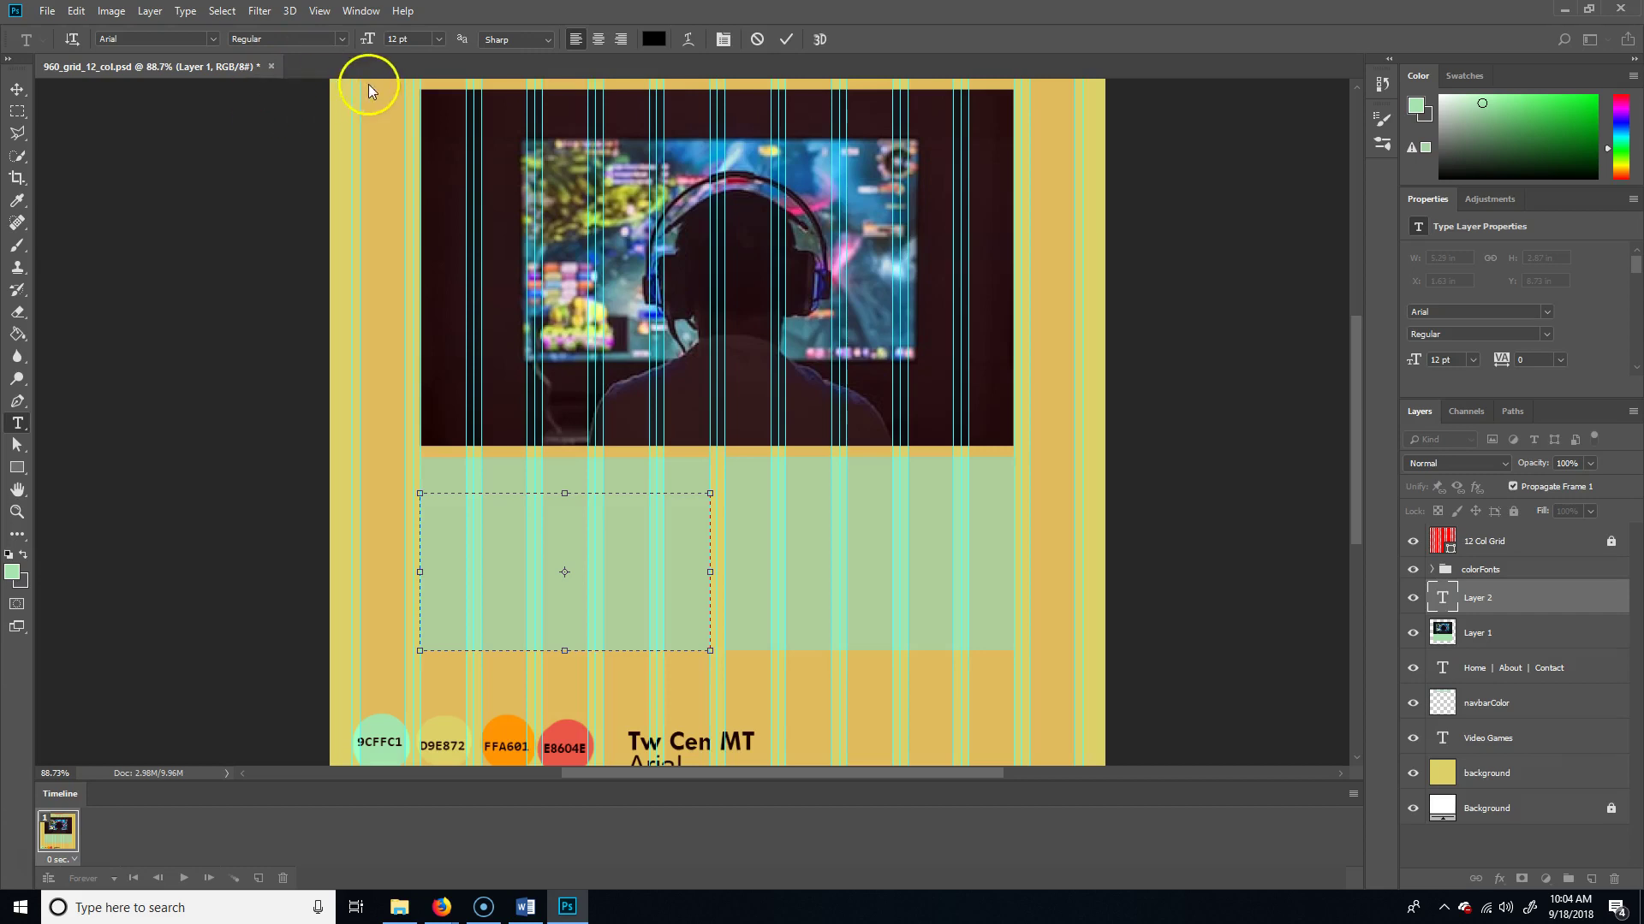
pyautogui.click(657, 589)
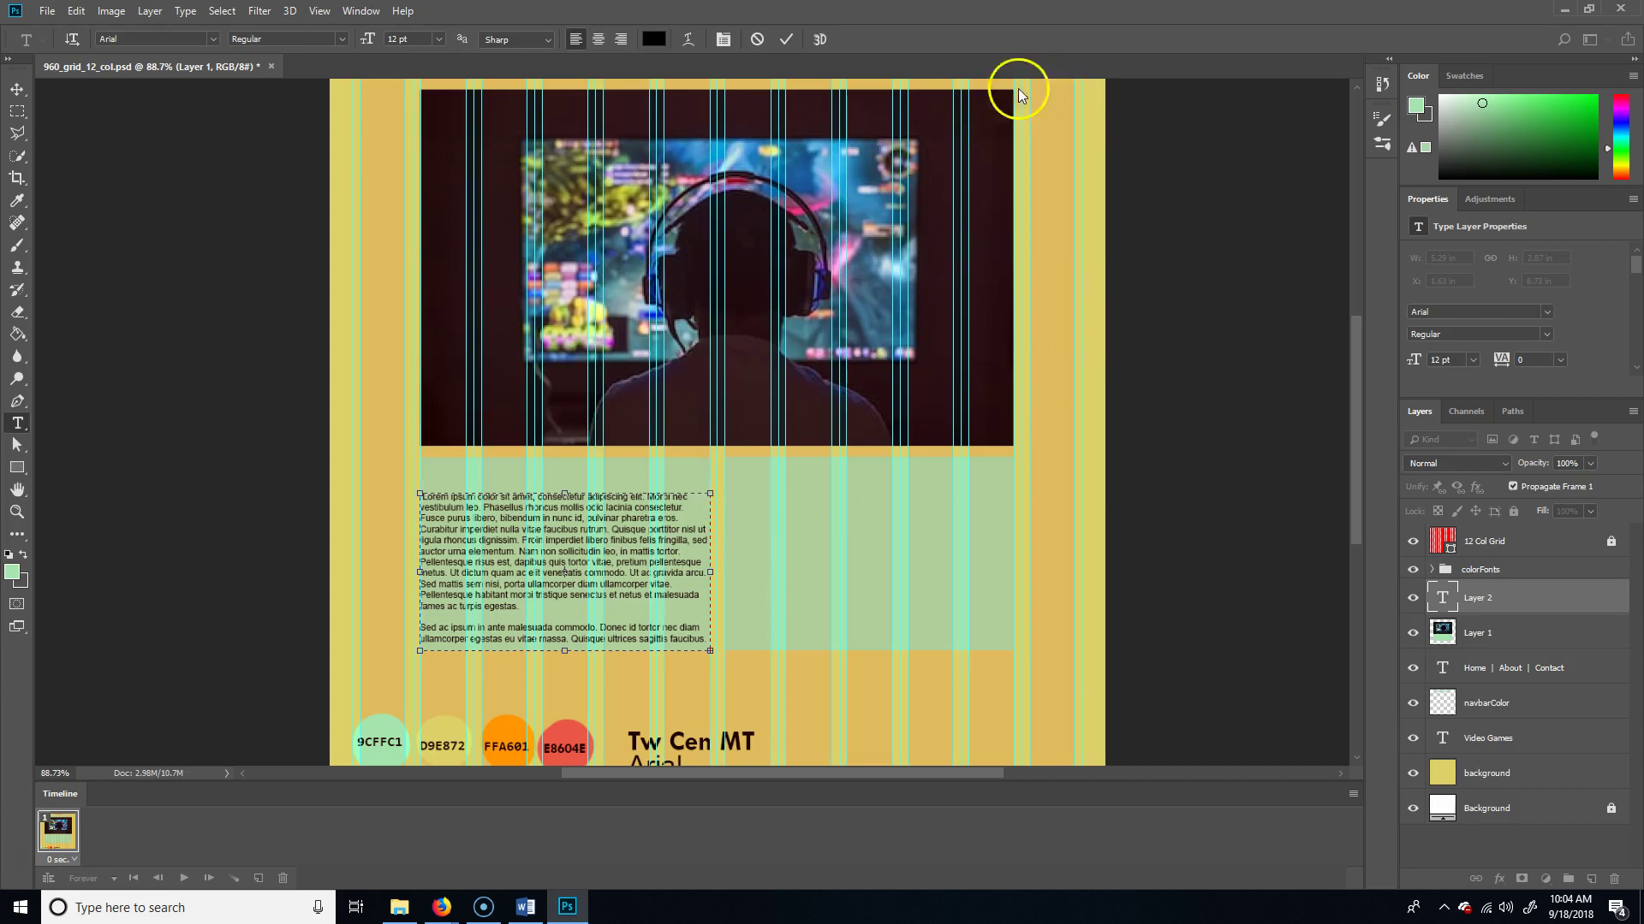
# Duplicate the Lorem Ipsum text block into the right green rectangle, level with the original at about X 7.2 in
pyautogui.click(16, 91)
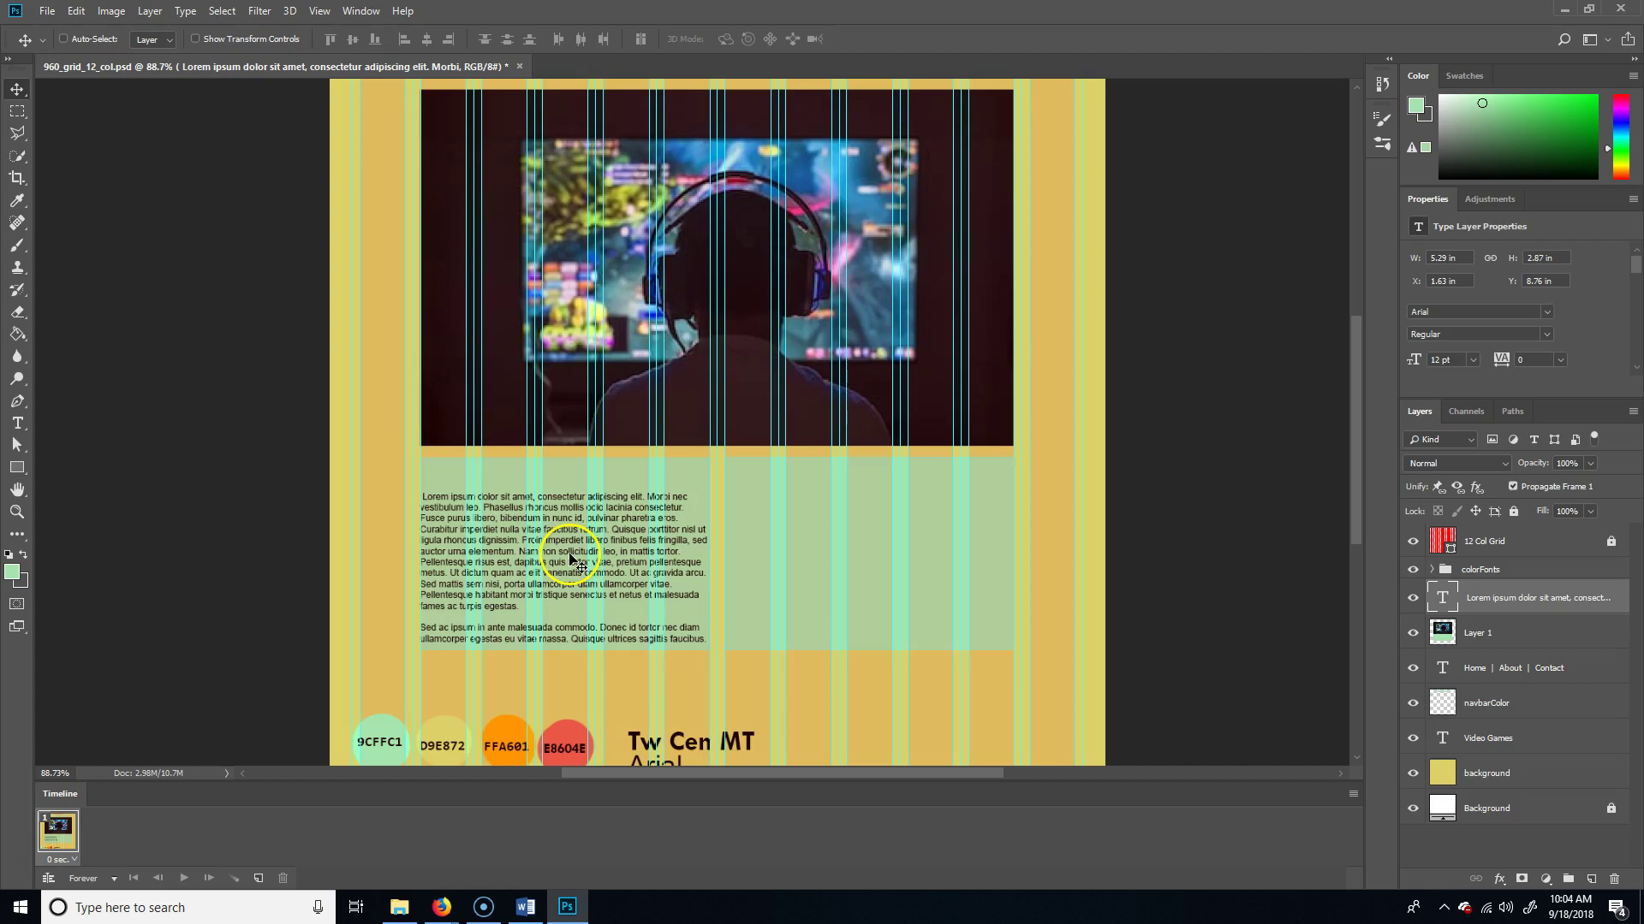
pyautogui.moveTo(569, 555); pyautogui.dragTo(875, 568)
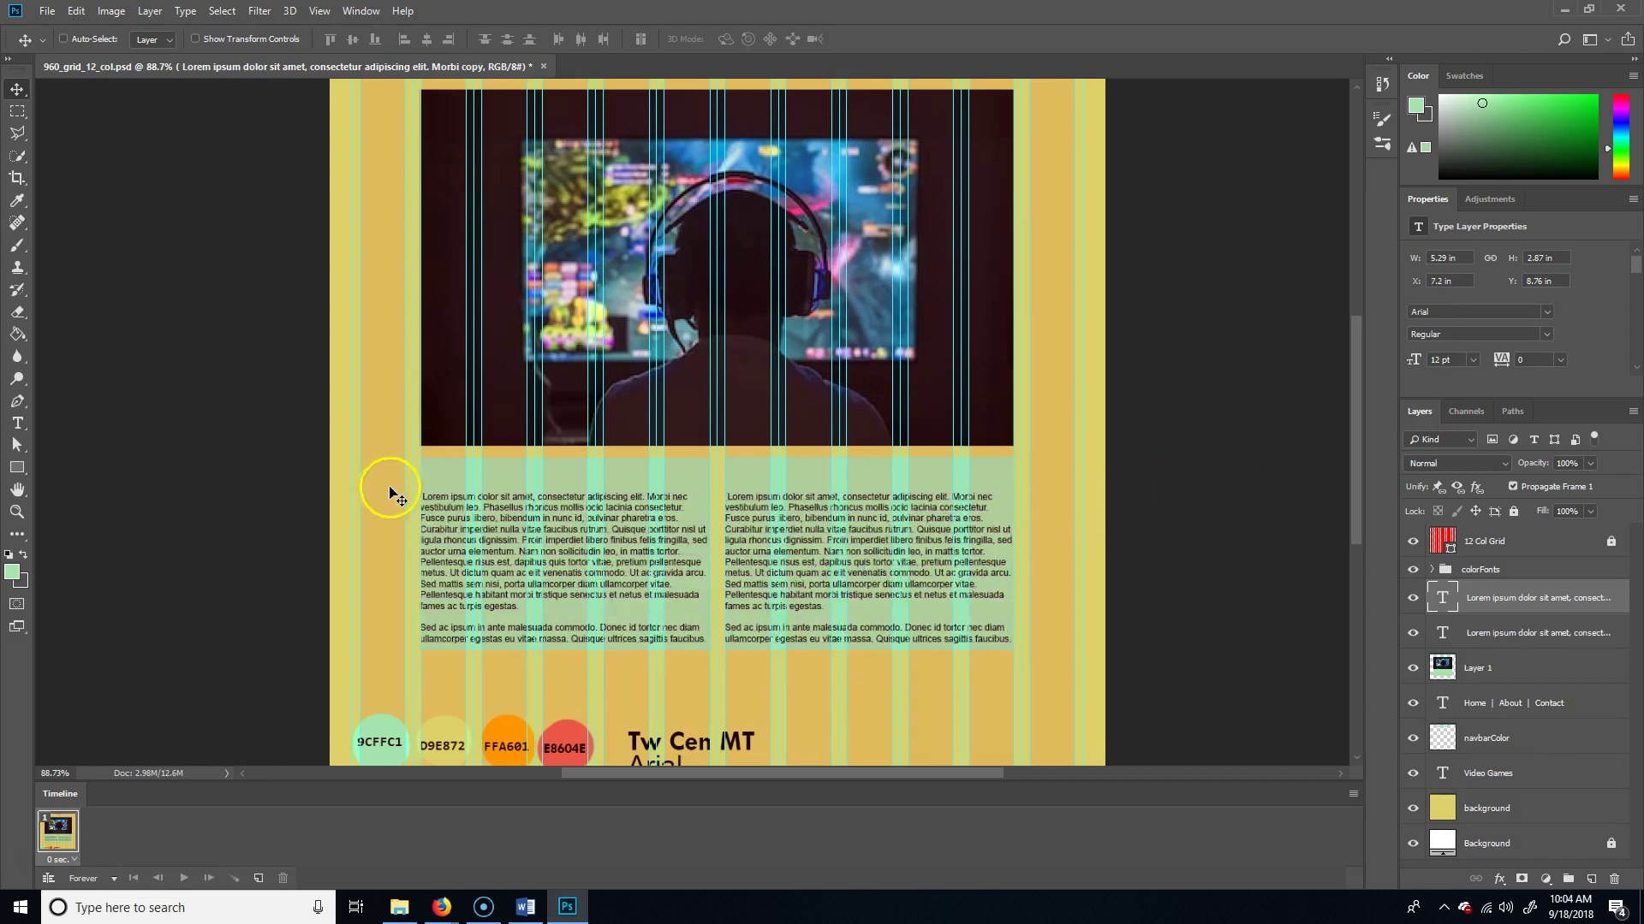
# Set the font of the right Lorem Ipsum text block to Tw Cen MT Bold
pyautogui.click(17, 423)
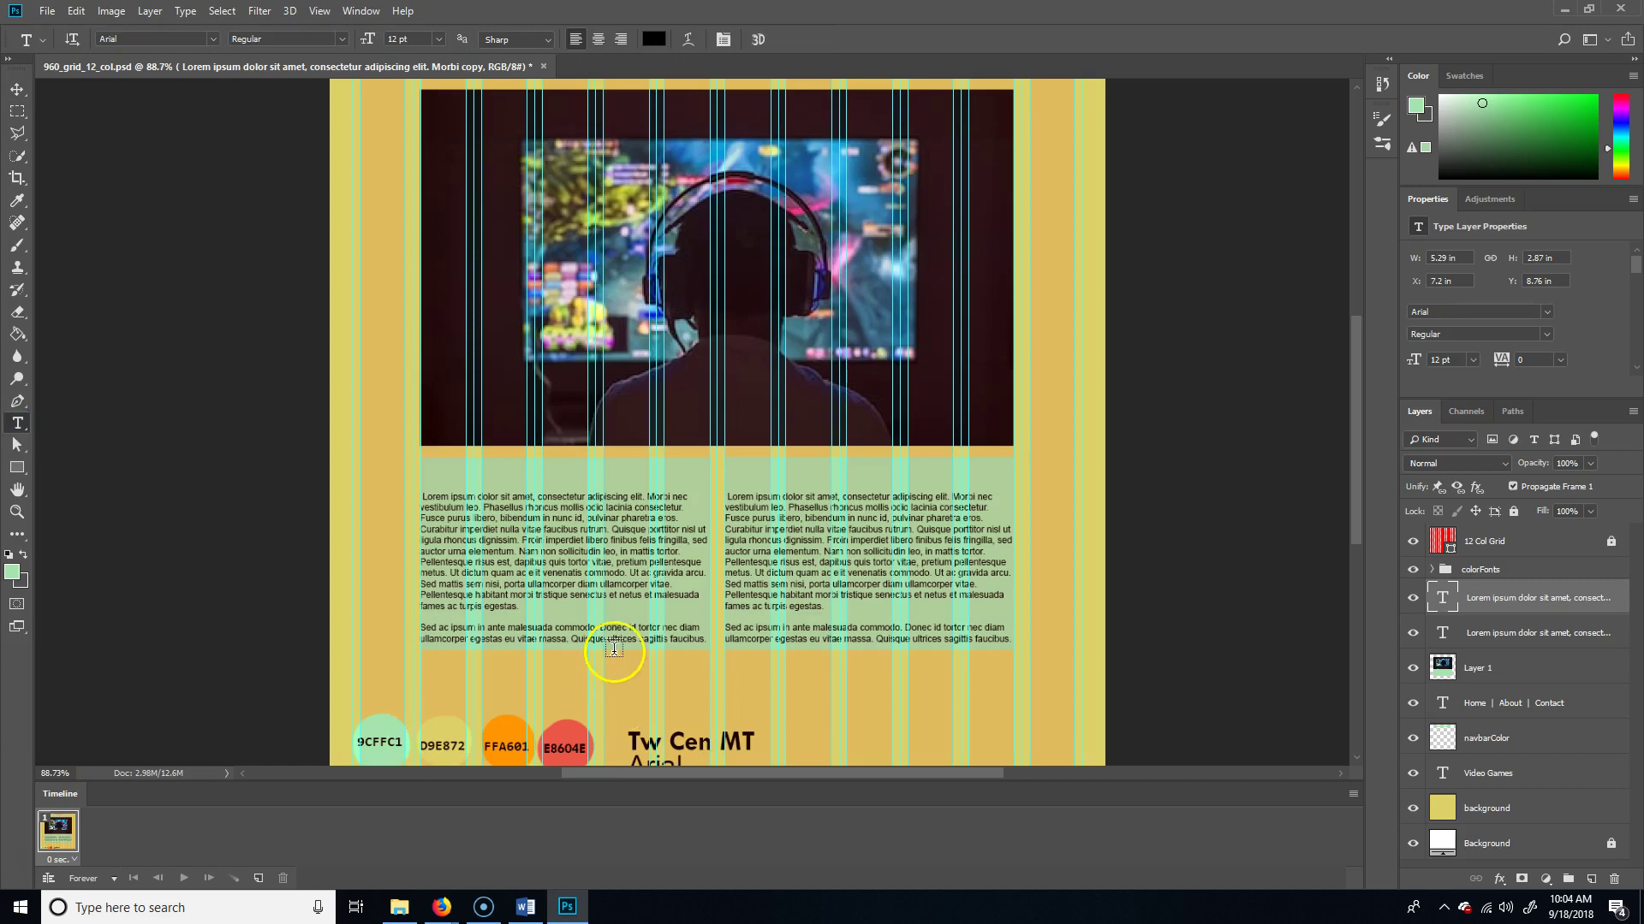
pyautogui.scroll(3, 610, 648)
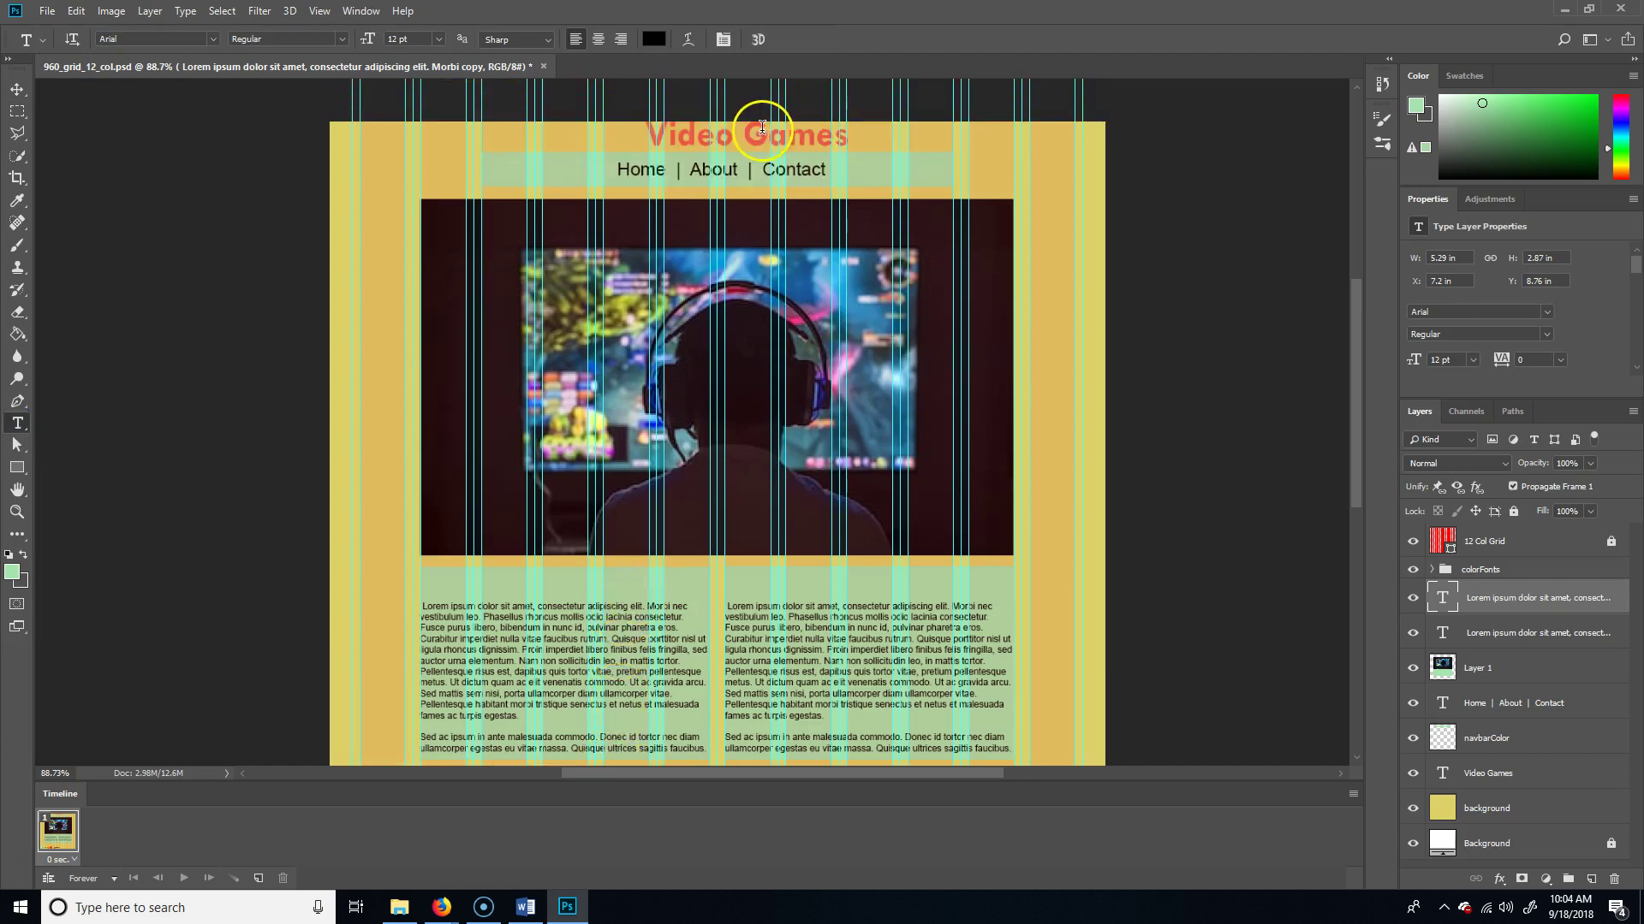
pyautogui.scroll(-3, 654, 588)
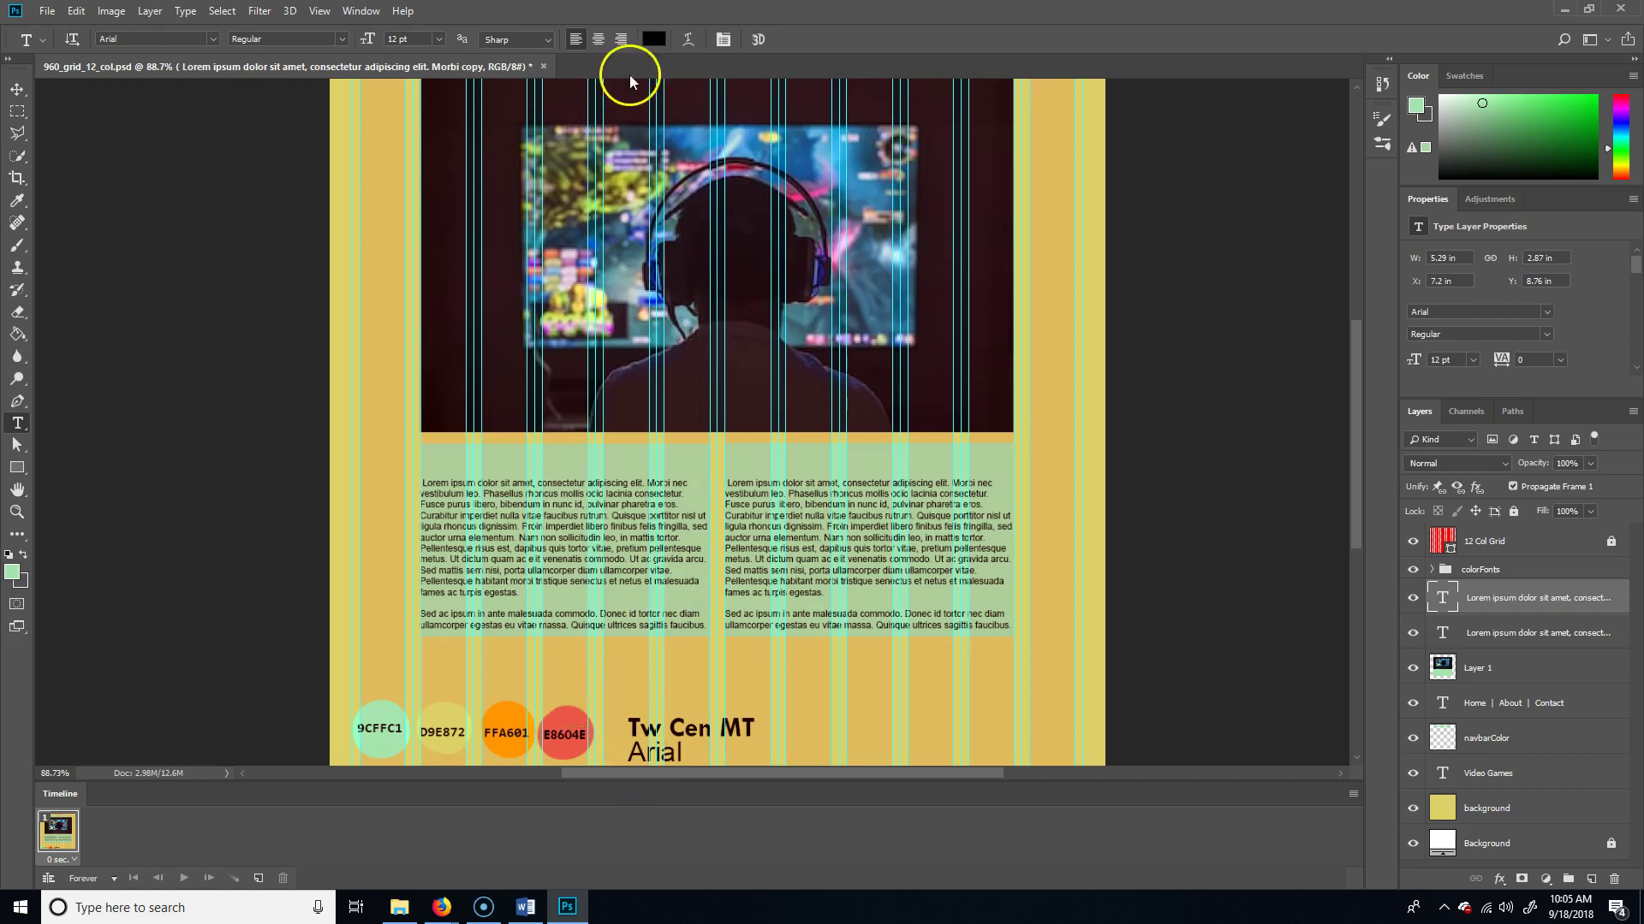
pyautogui.click(655, 40)
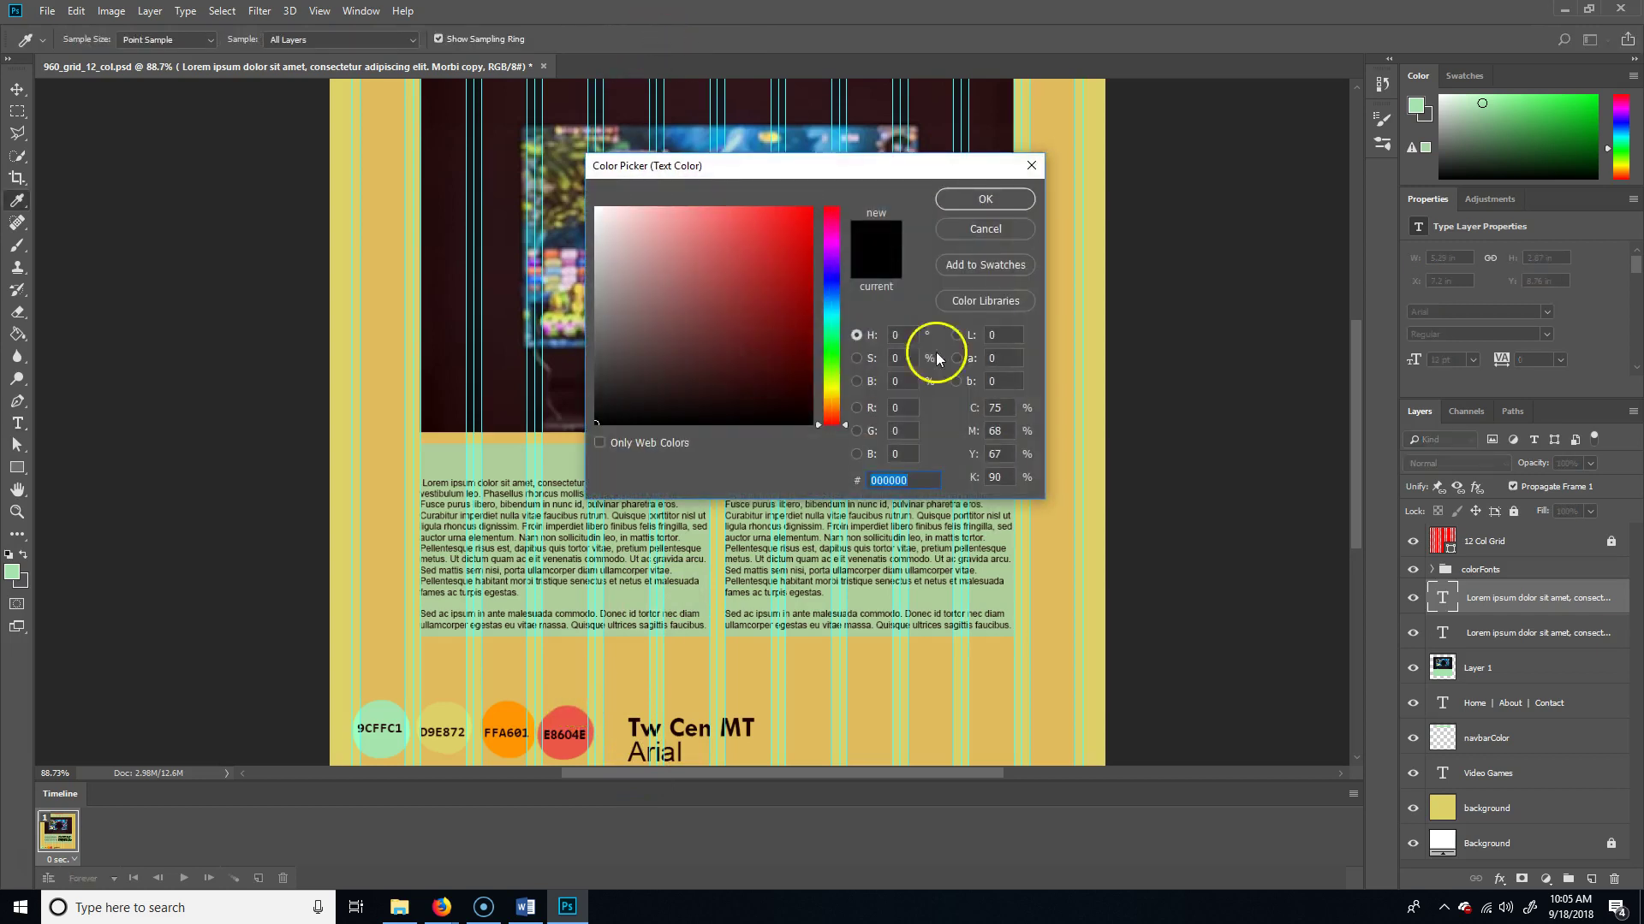
pyautogui.click(986, 228)
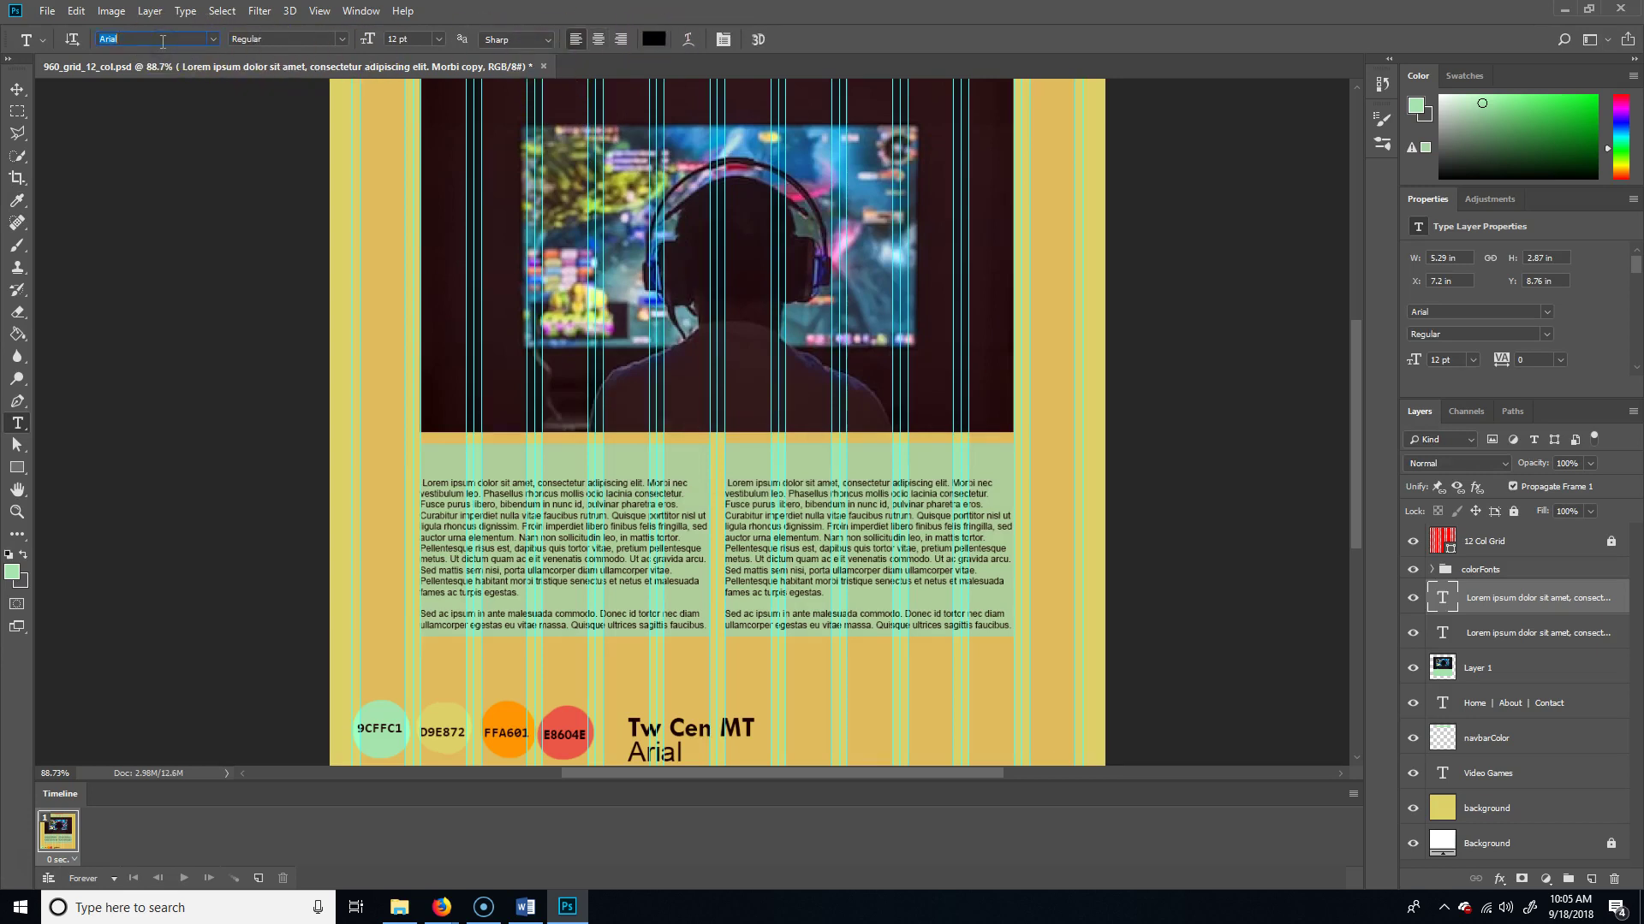
pyautogui.write('tw')
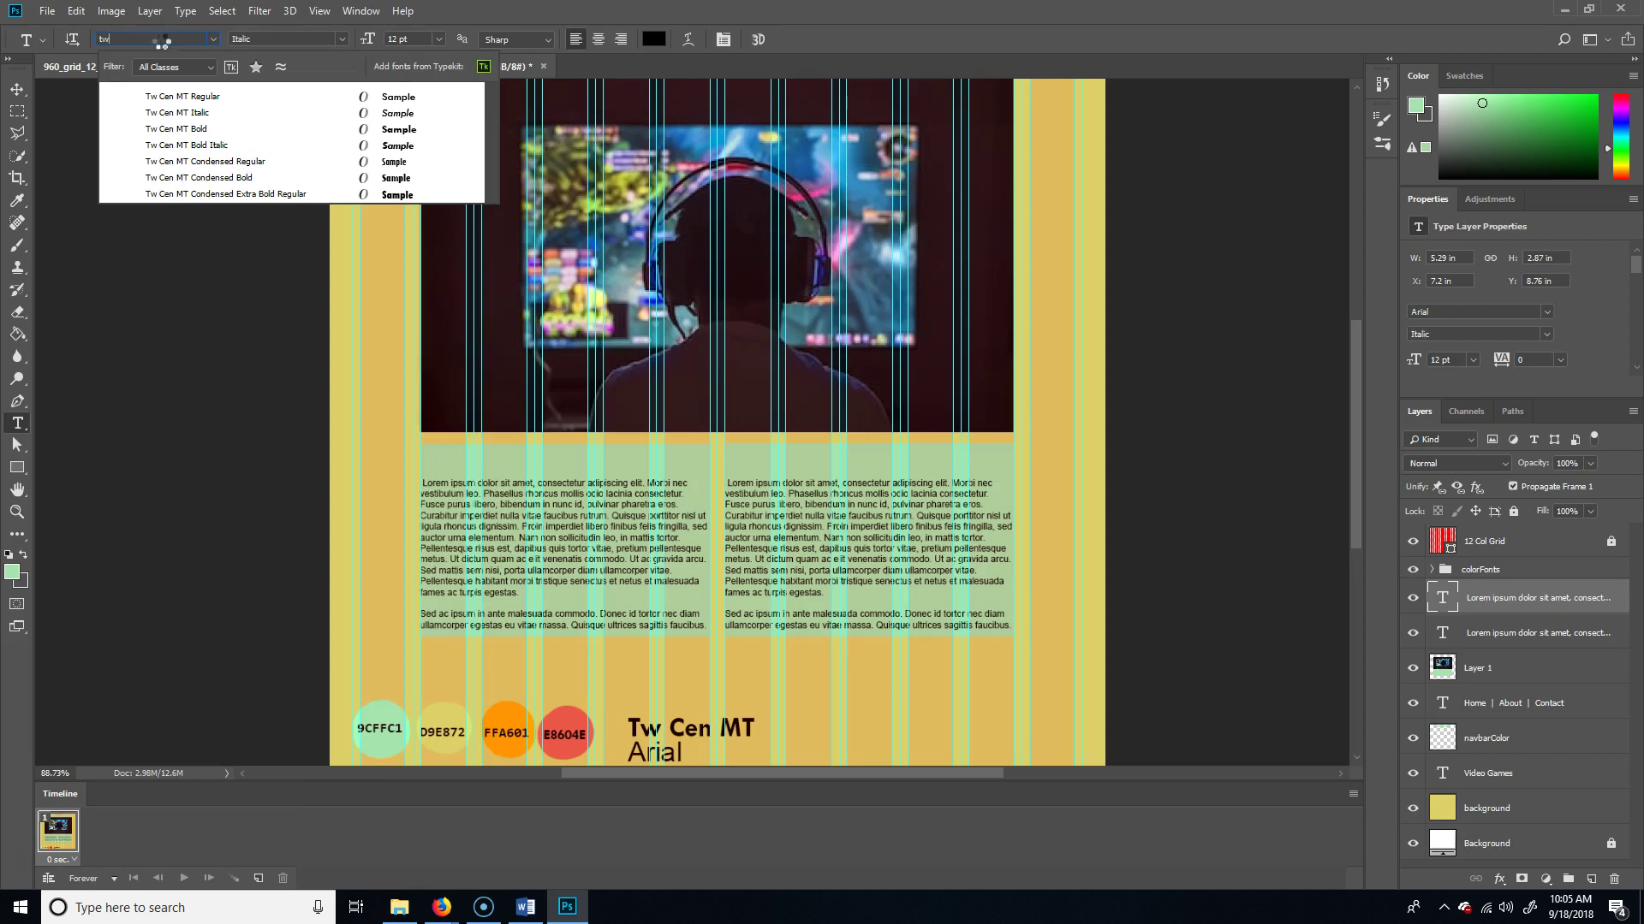
pyautogui.click(209, 131)
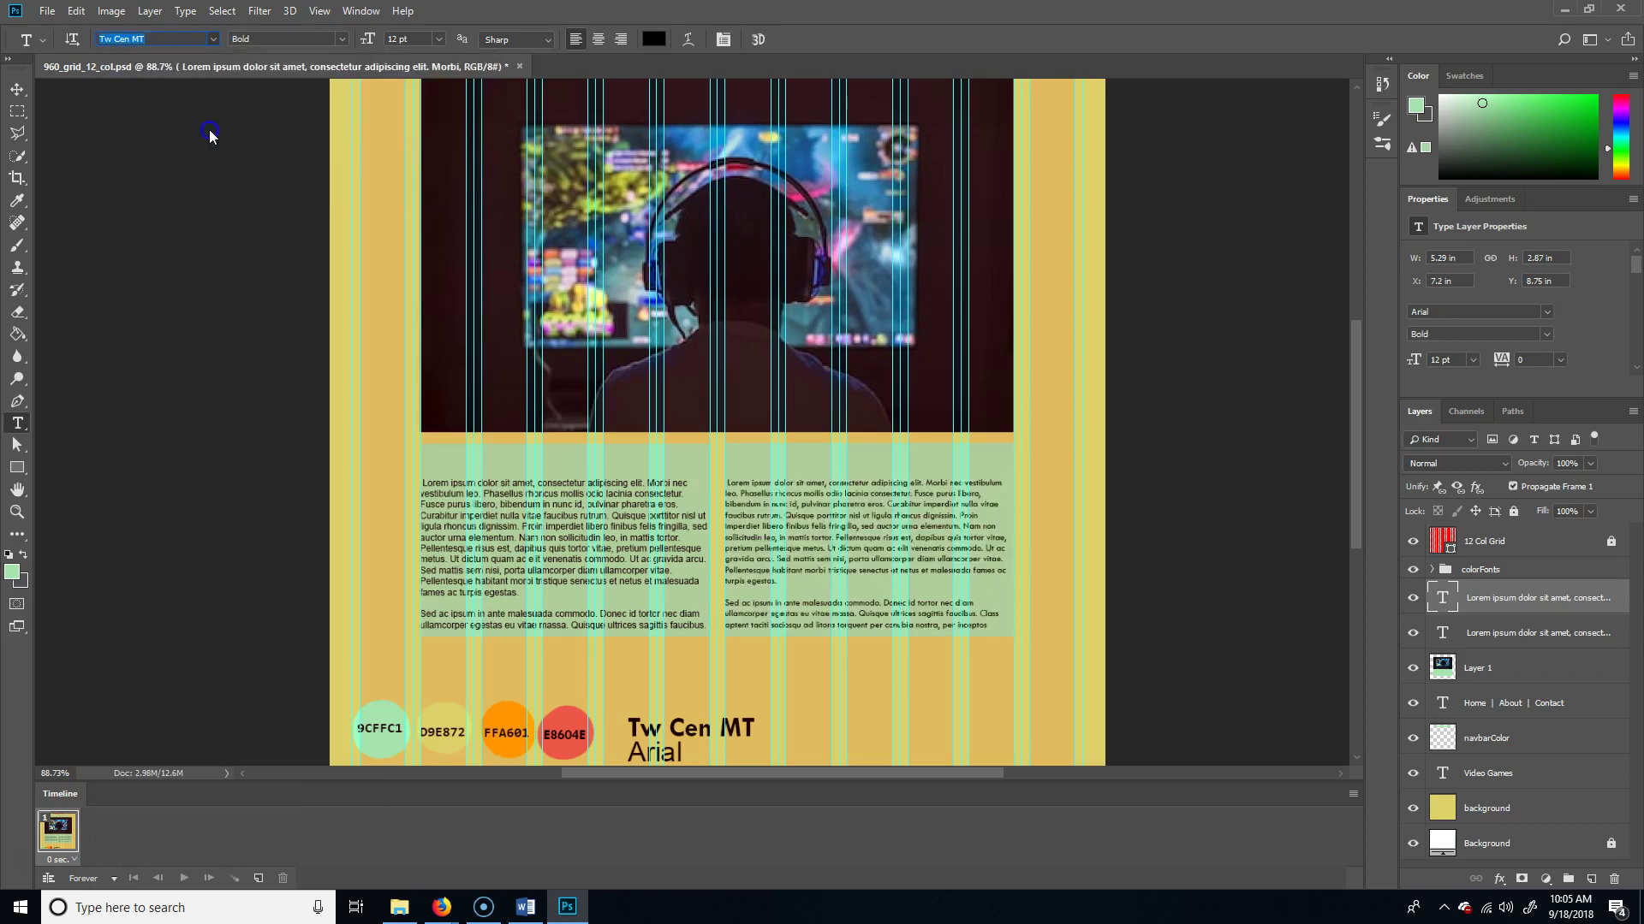
pyautogui.click(652, 39)
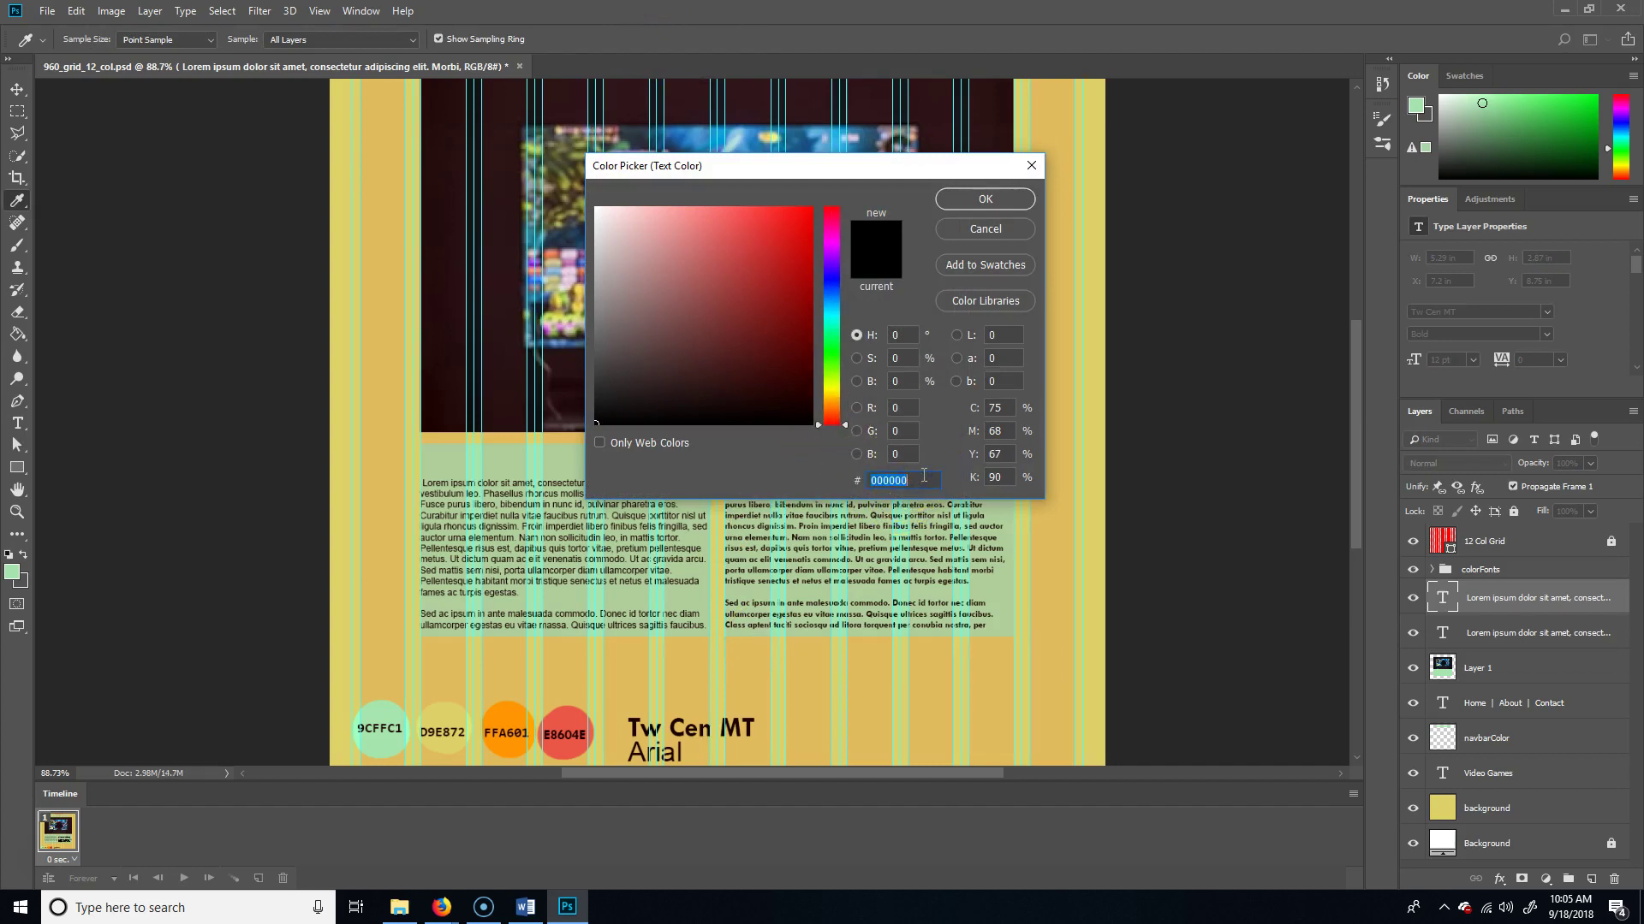
pyautogui.write('E86')
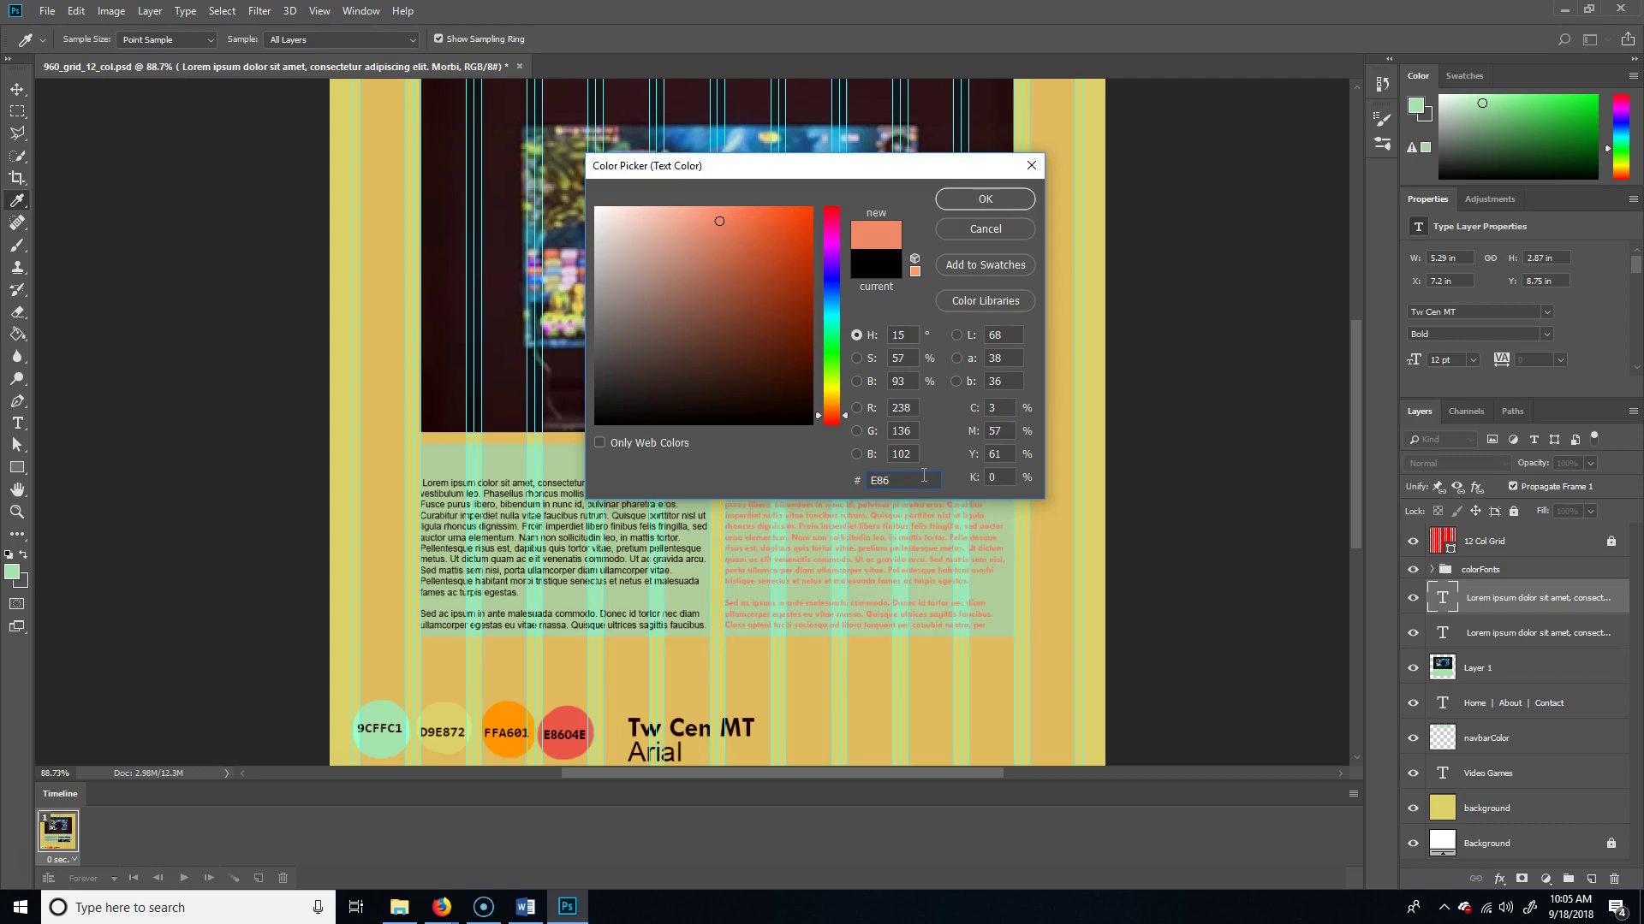
pyautogui.write('04')
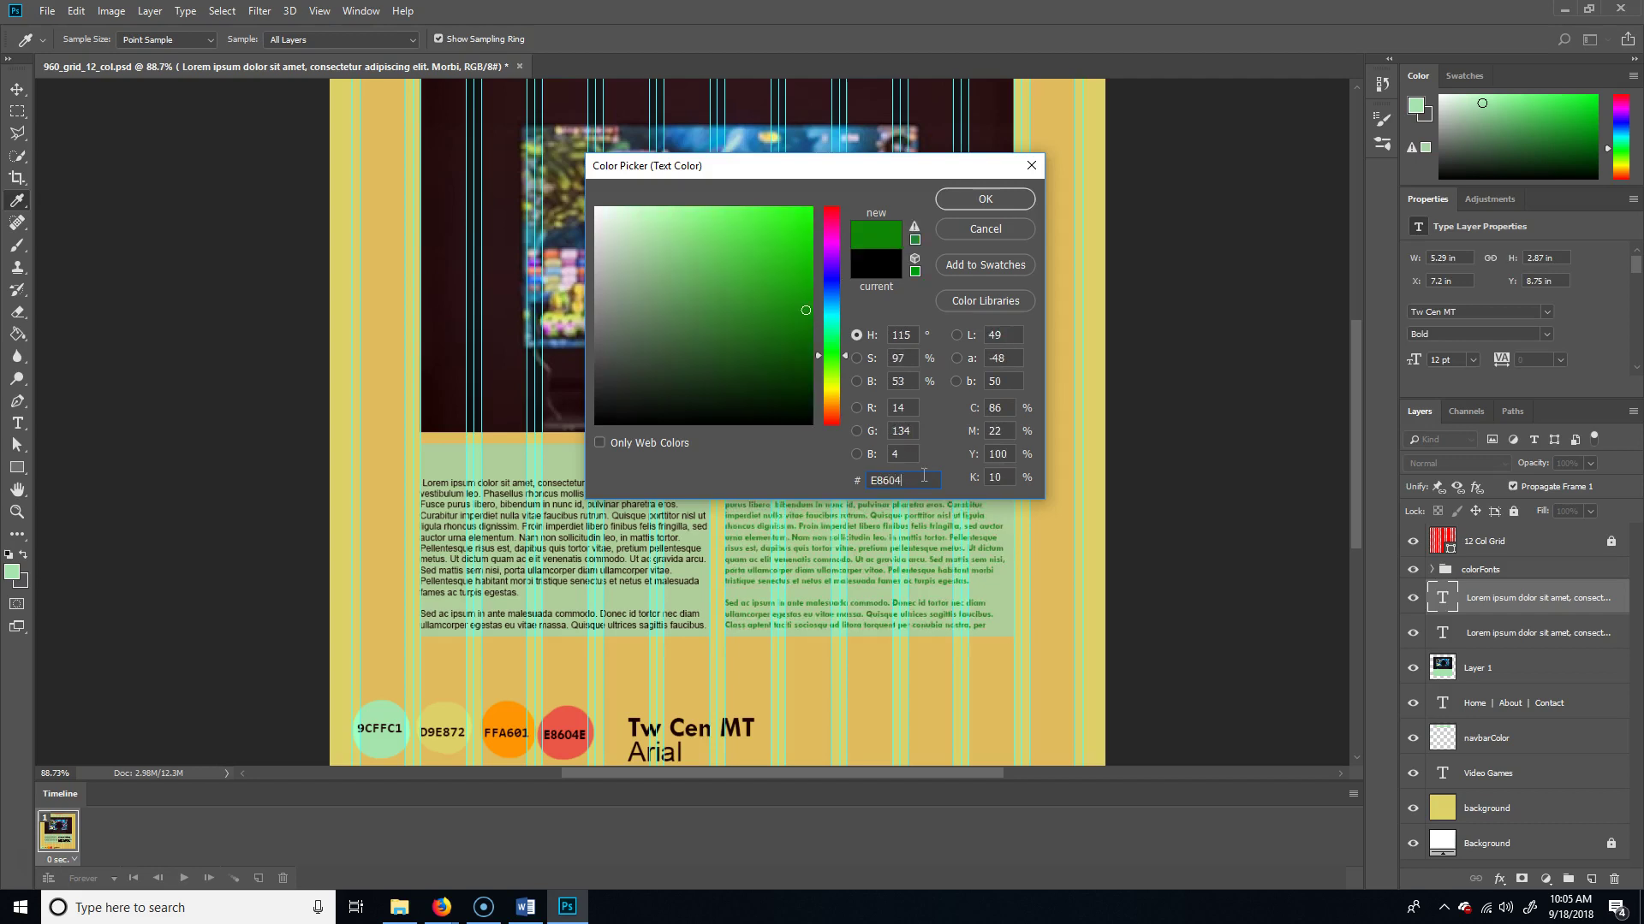
pyautogui.write('E')
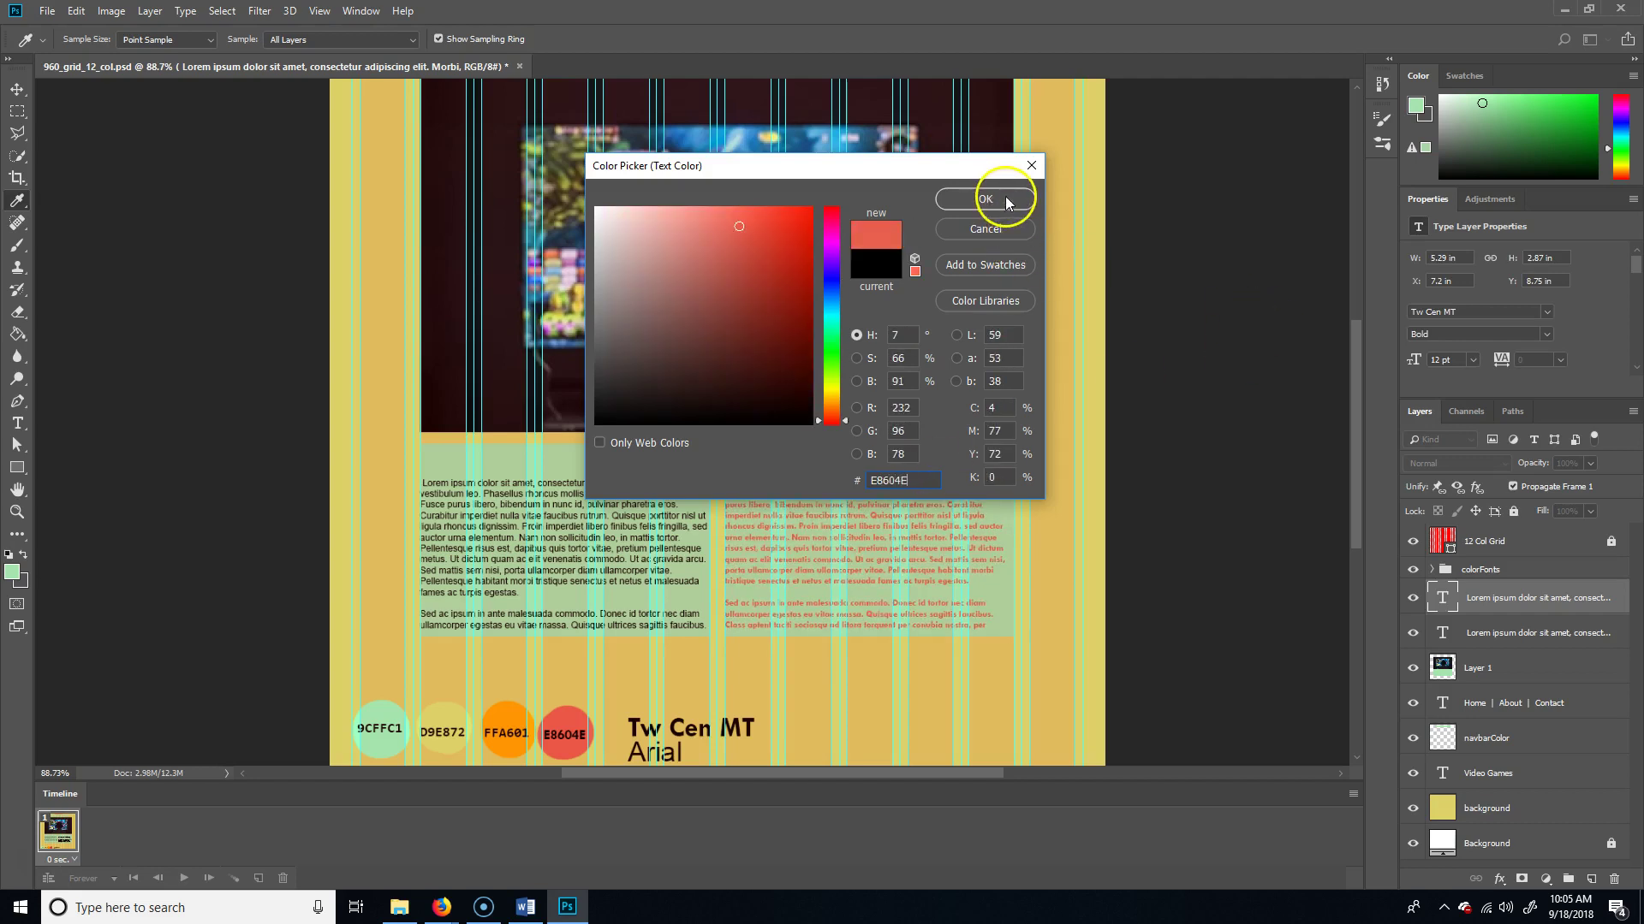
pyautogui.click(998, 230)
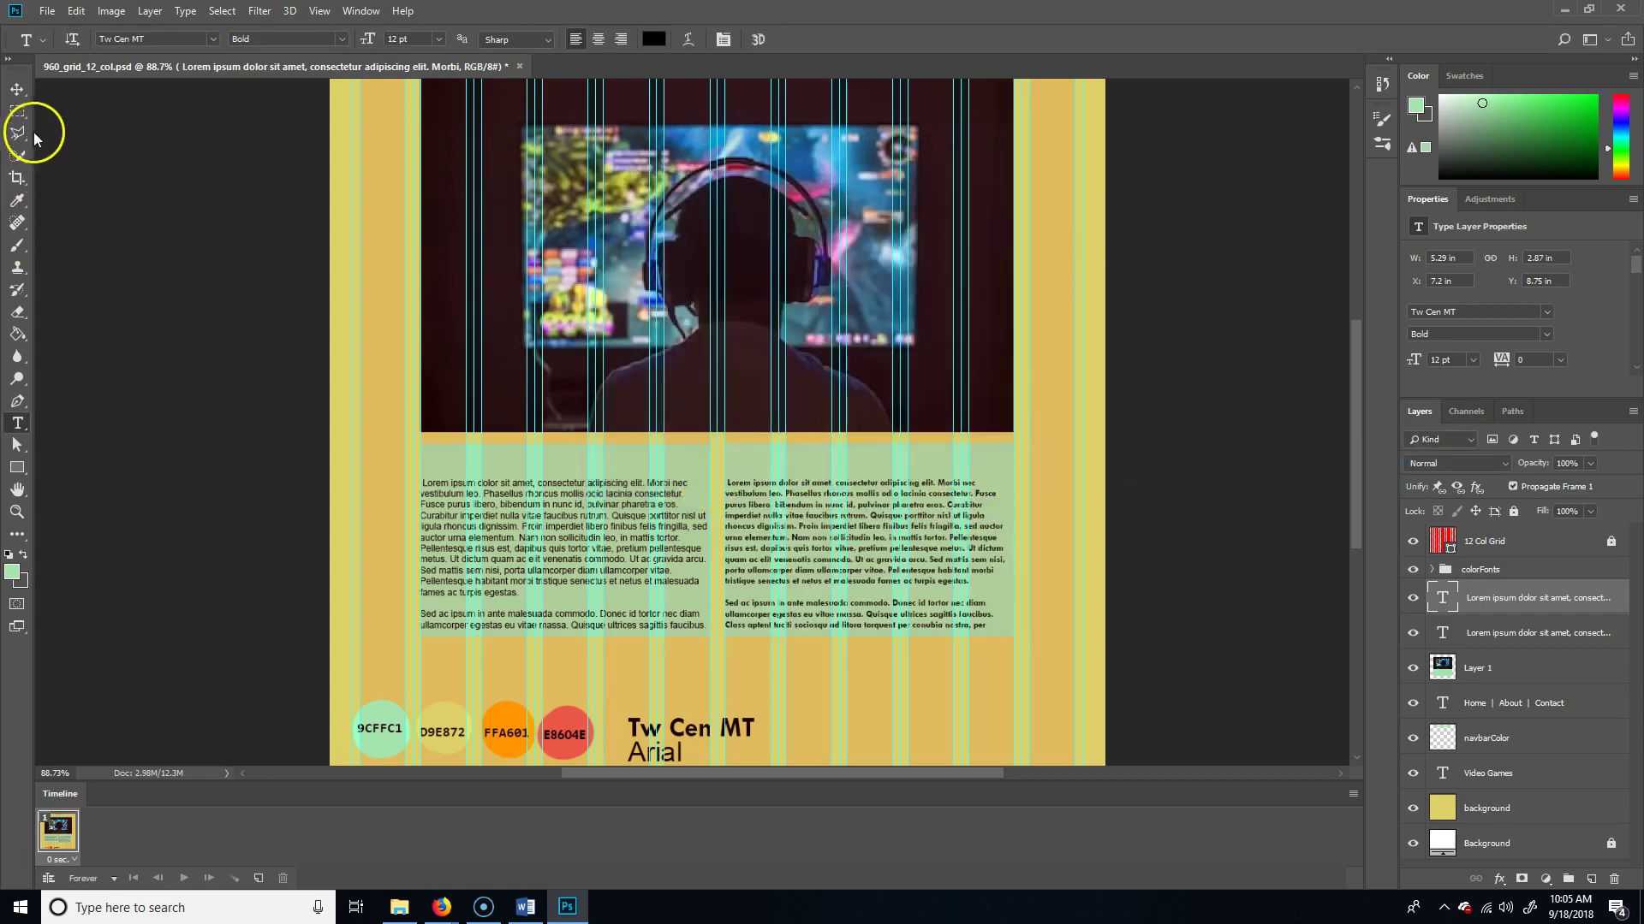
# Add a new layer above the text blocks and sample the red of the E8604E swatch as the foreground color
pyautogui.click(17, 89)
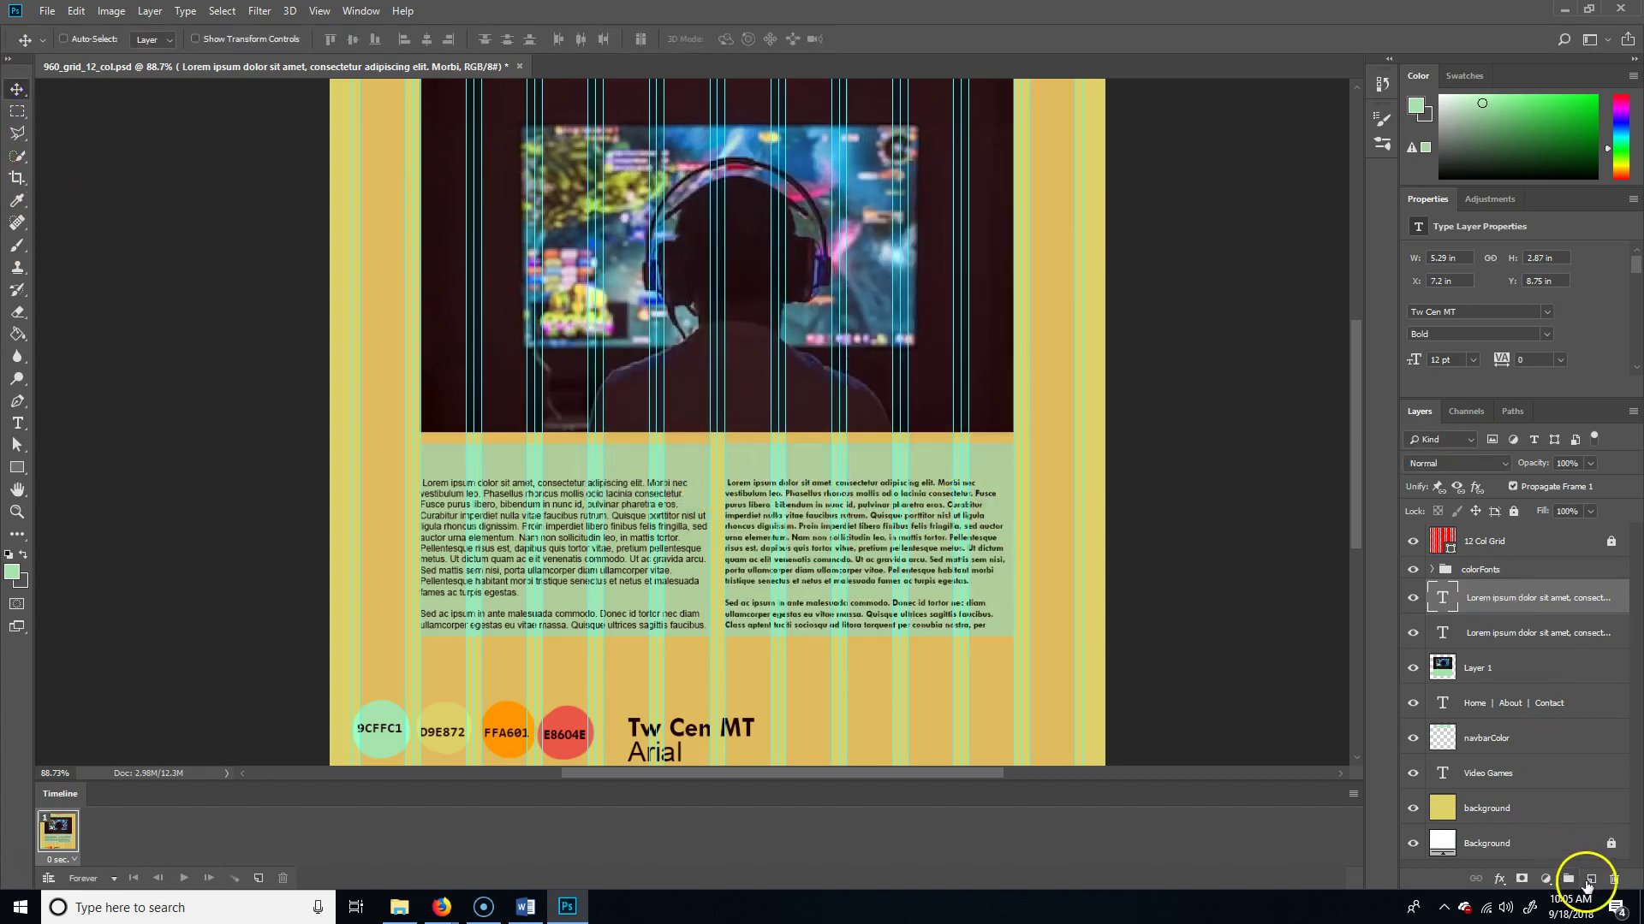
pyautogui.click(1589, 880)
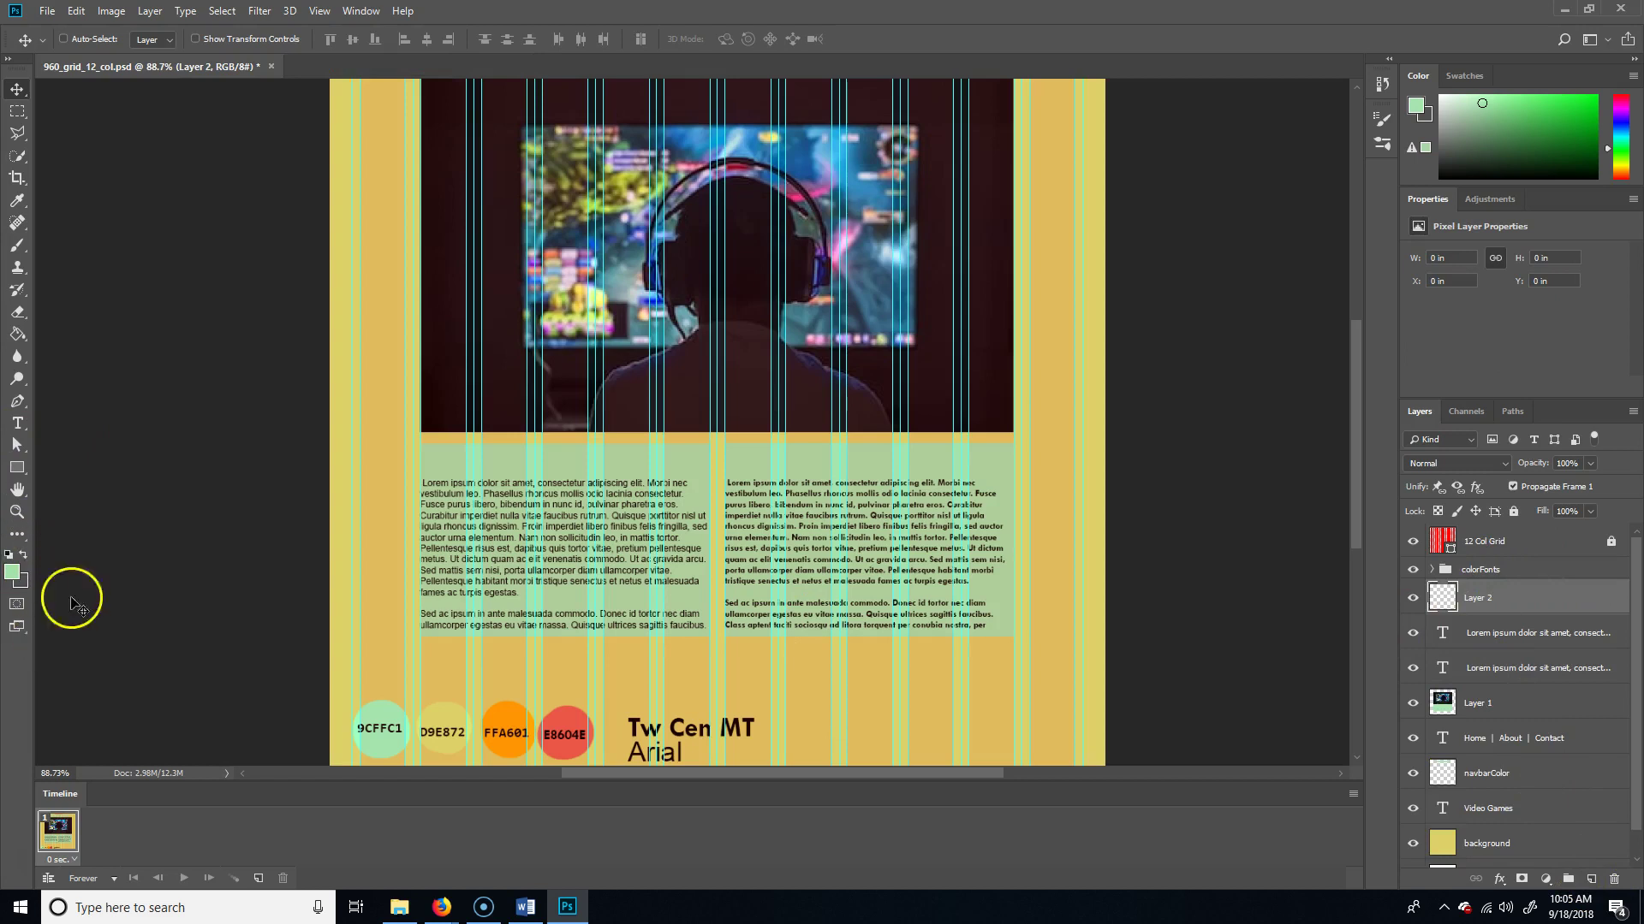
pyautogui.press('i')
pyautogui.click(570, 719)
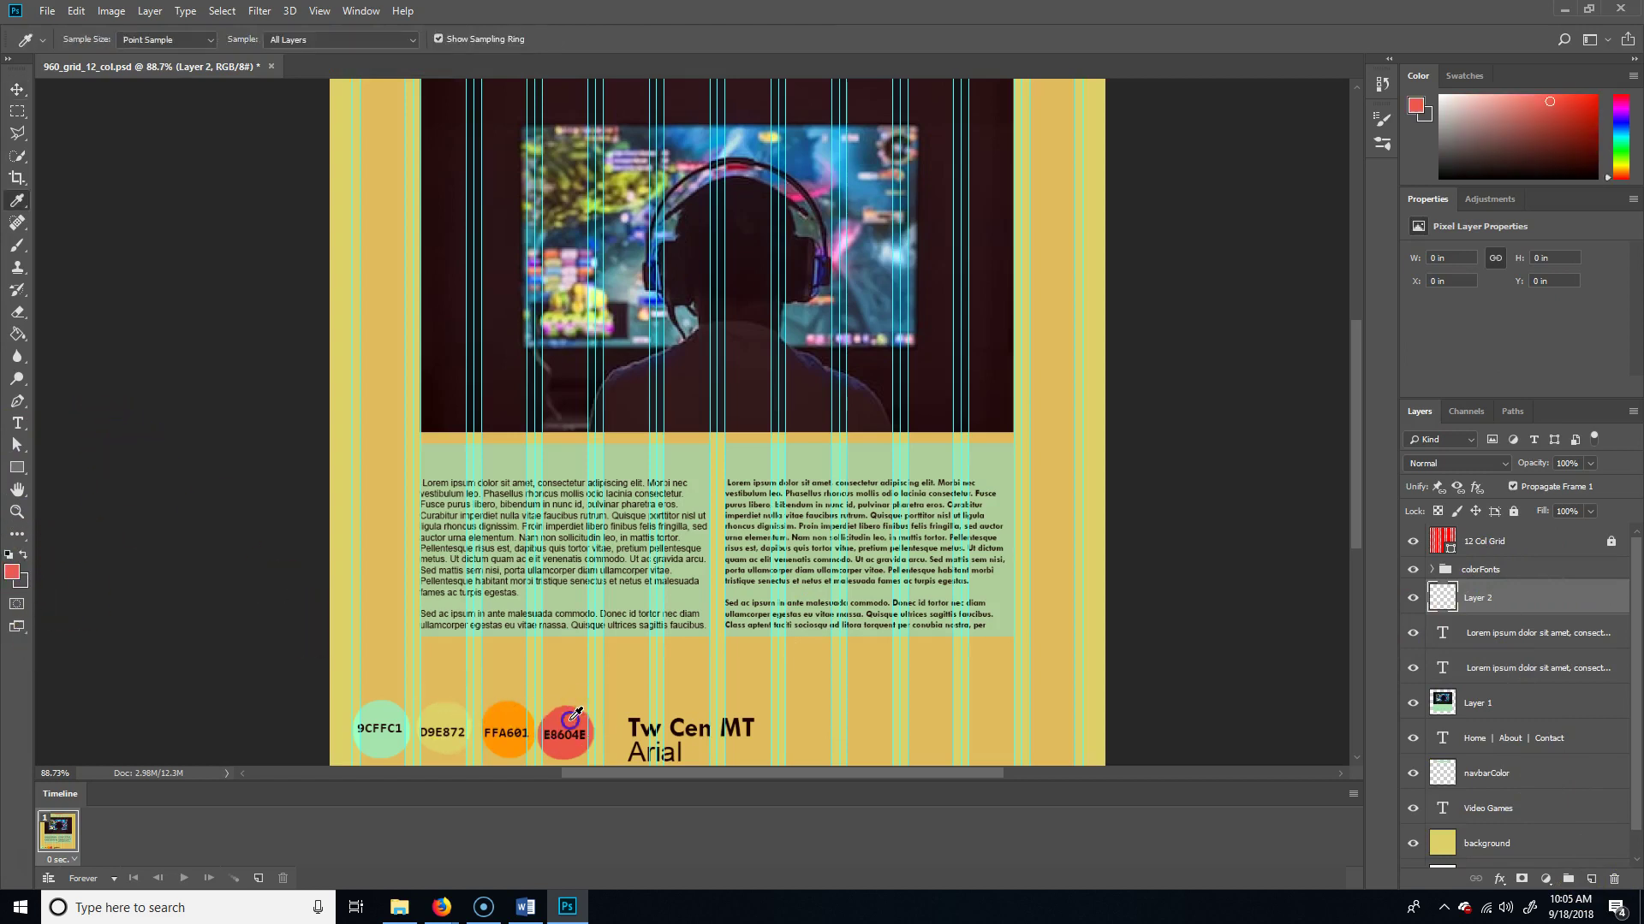
# Add a red "Title" text box about 5.28 by 0.53 in above the left Lorem Ipsum text, in Tw Cen MT Bold at 30 pt
pyautogui.press('t')
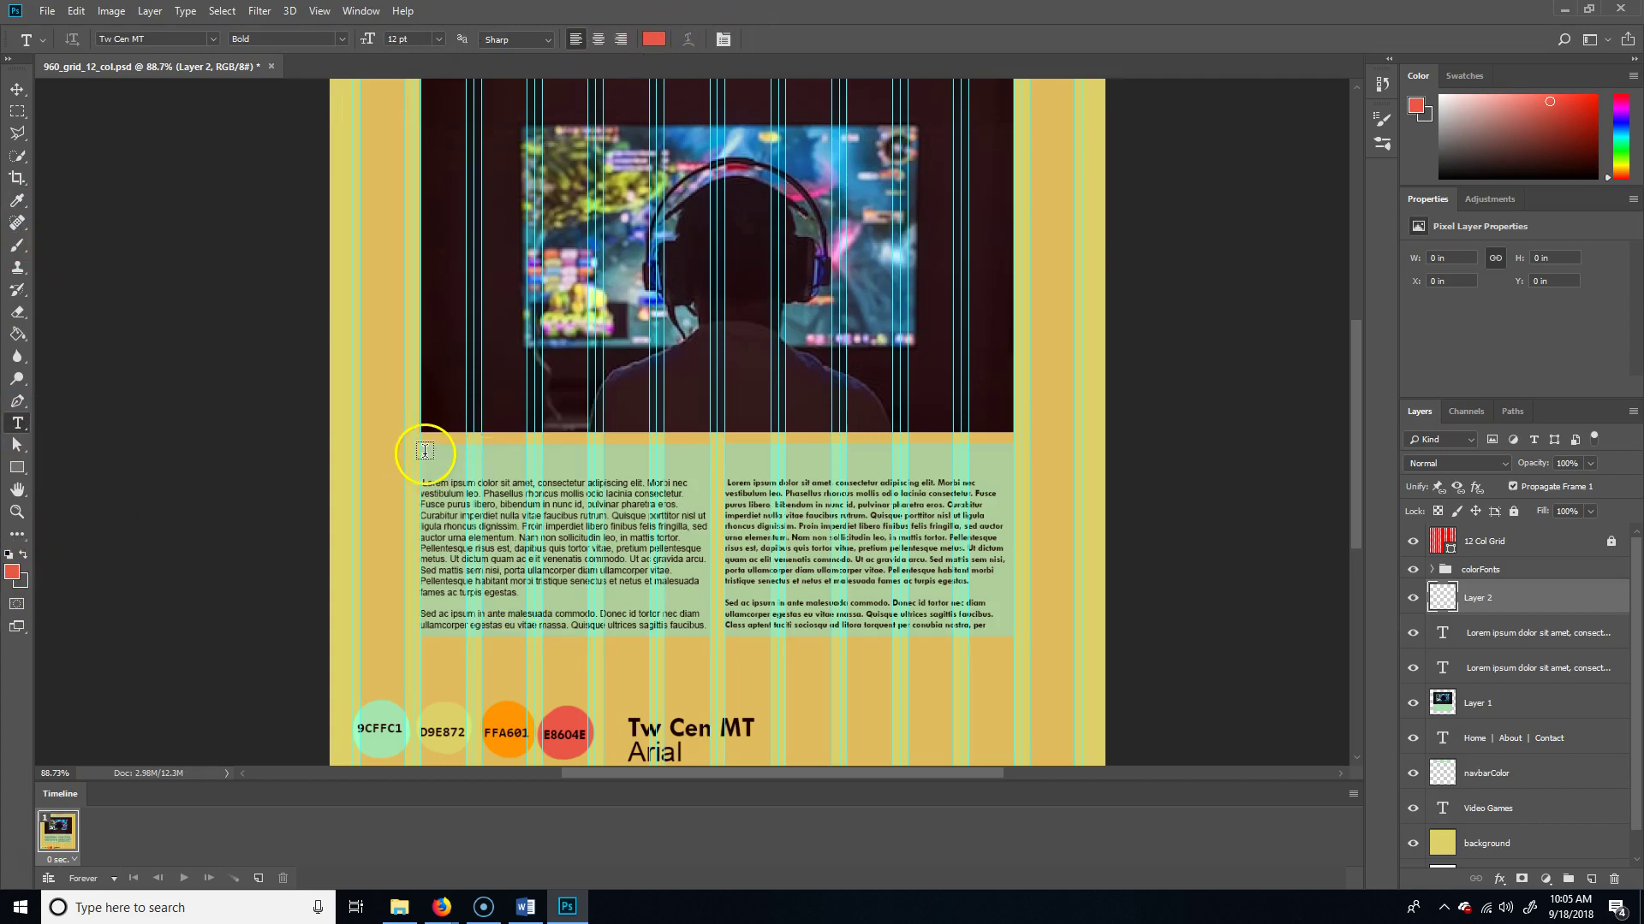
pyautogui.moveTo(422, 448); pyautogui.dragTo(710, 478)
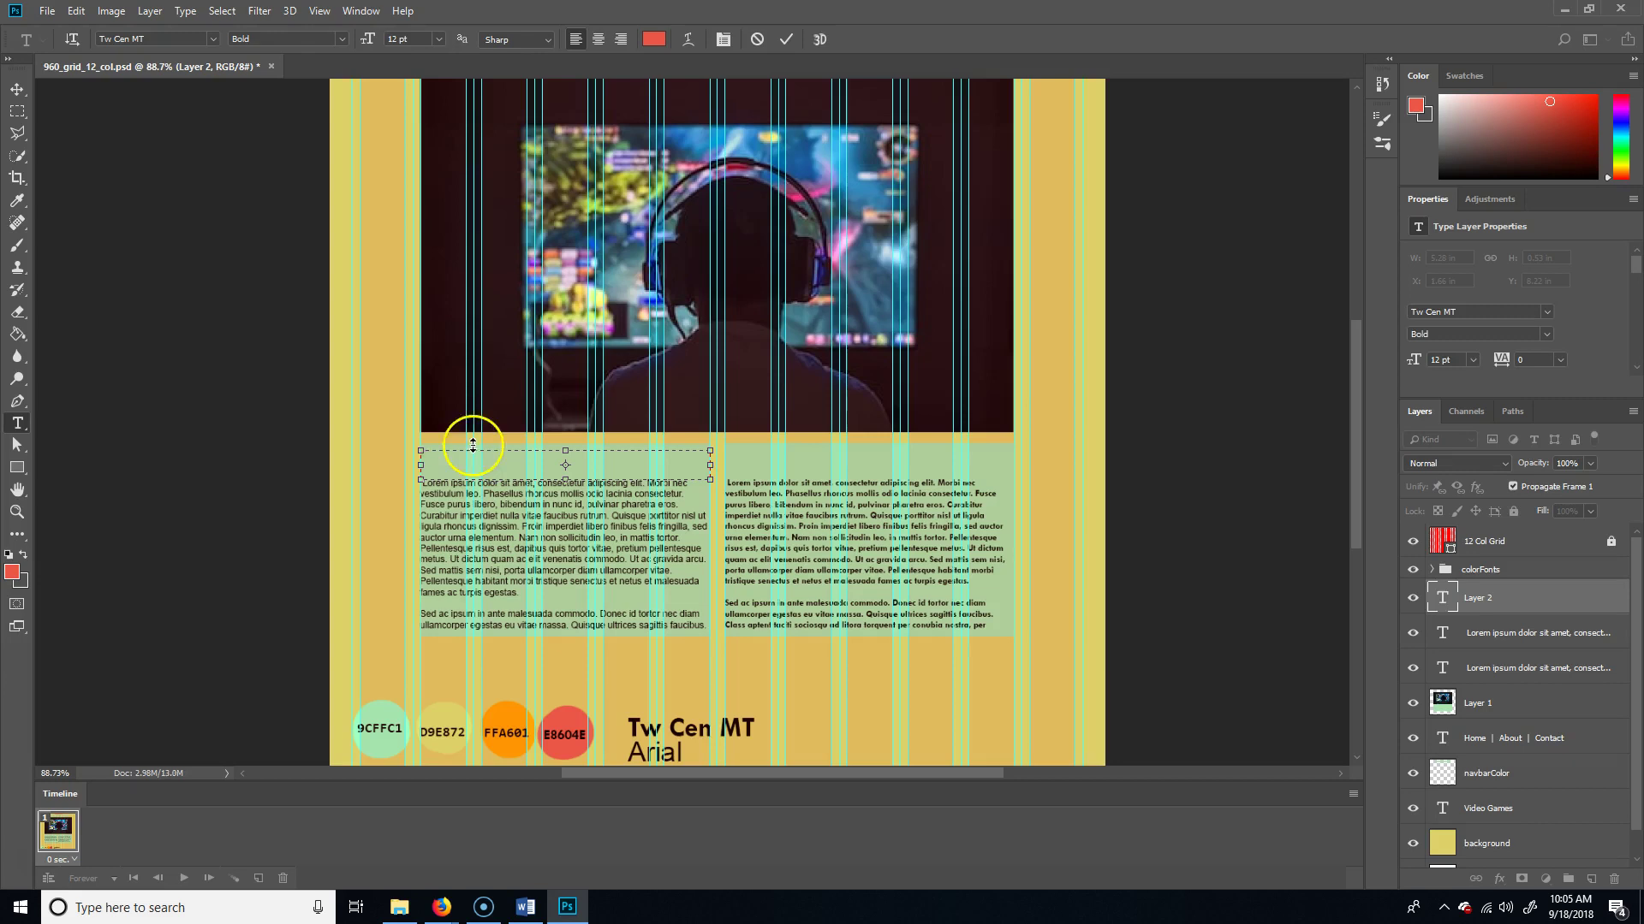
pyautogui.click(339, 39)
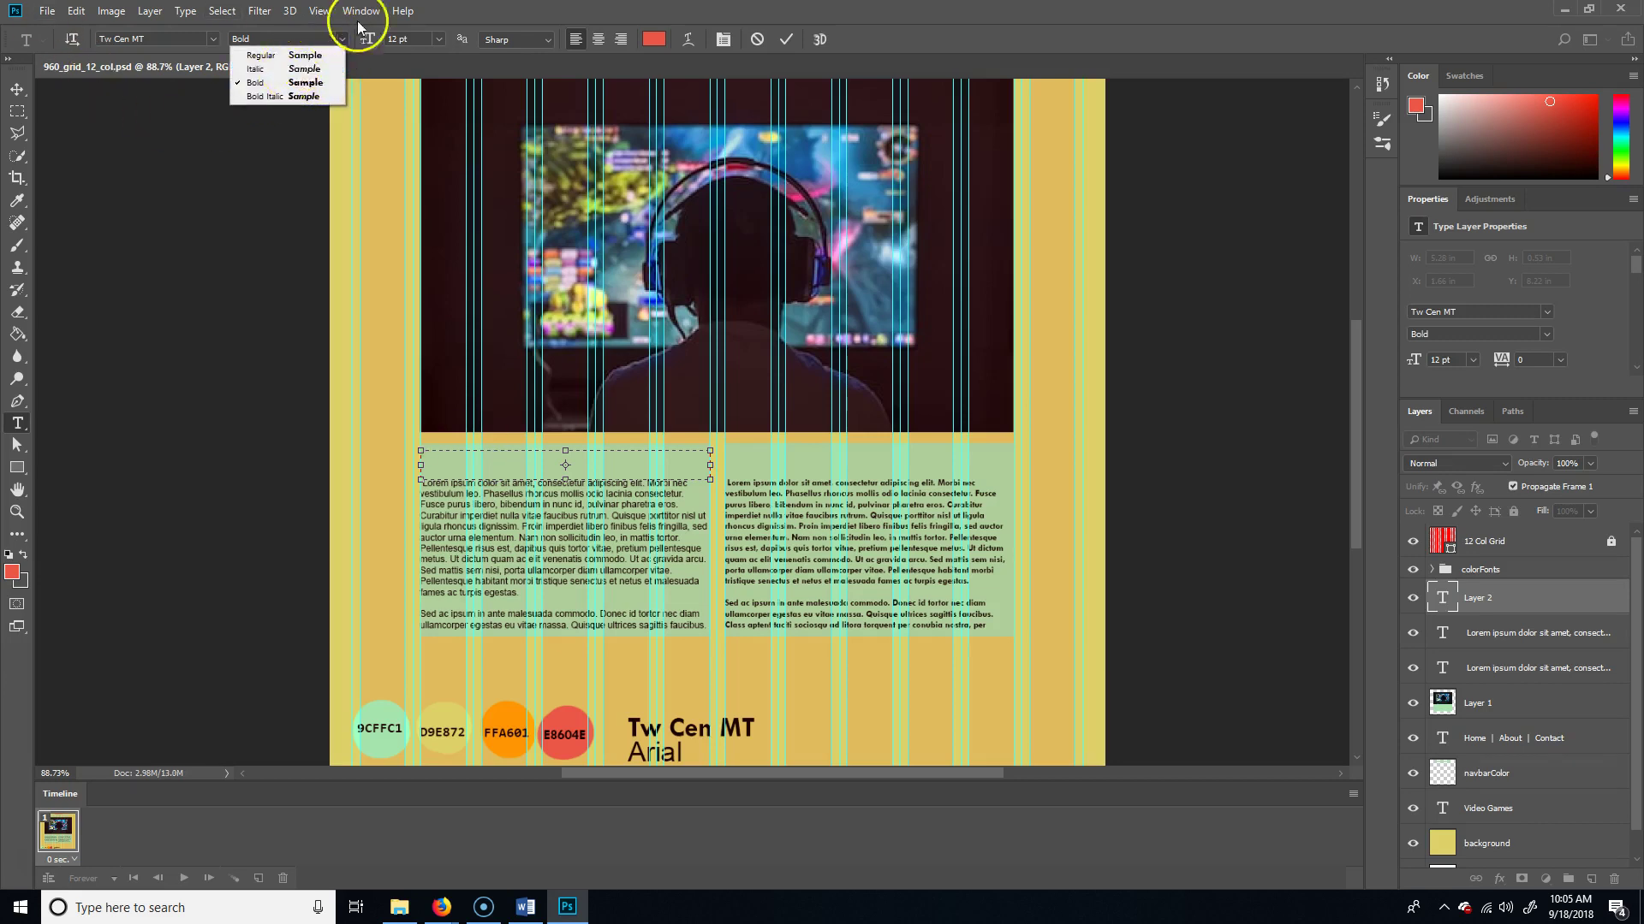
pyautogui.click(361, 34)
pyautogui.click(438, 40)
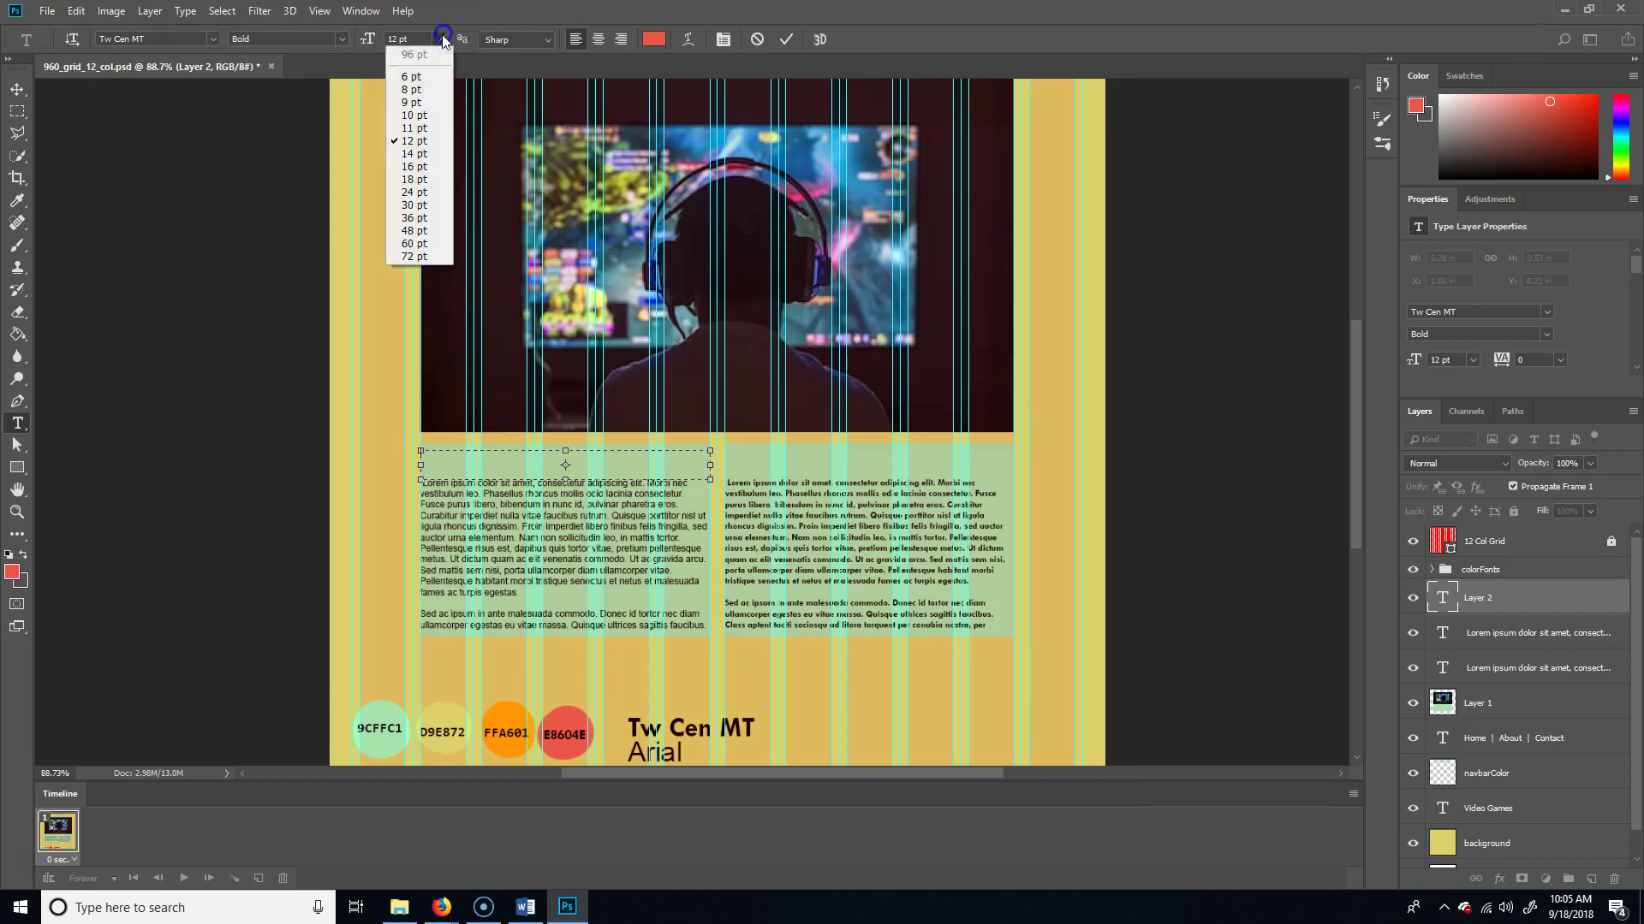
pyautogui.click(418, 205)
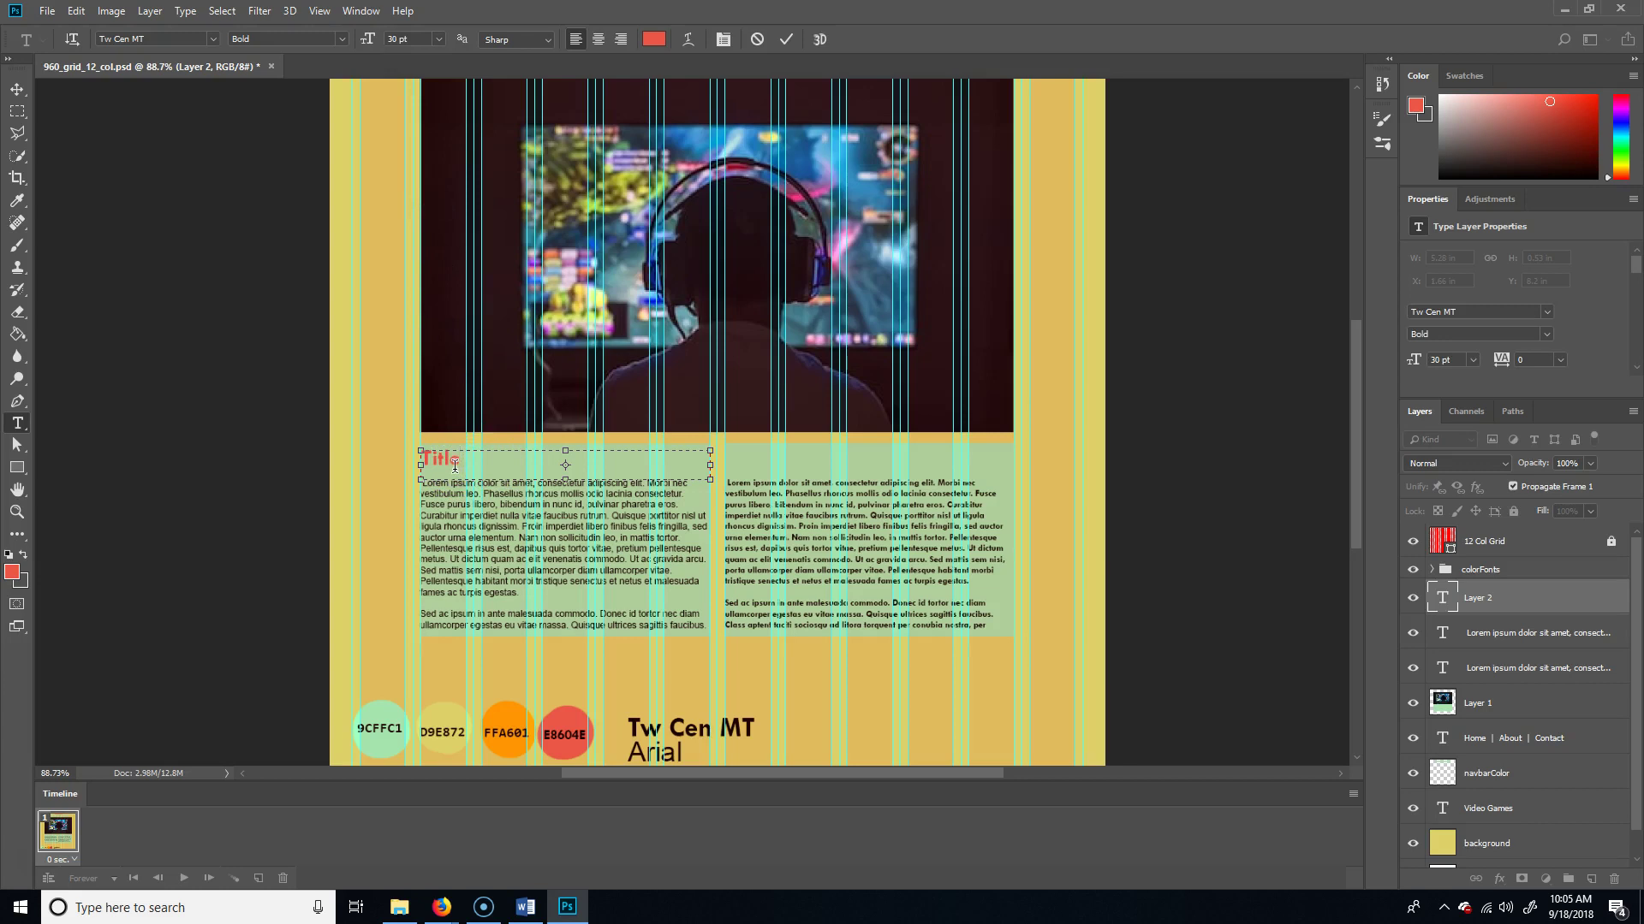
# Duplicate the Title heading above the right Lorem Ipsum text, level with the original at about X 7.23 in
pyautogui.click(15, 90)
pyautogui.click(453, 473)
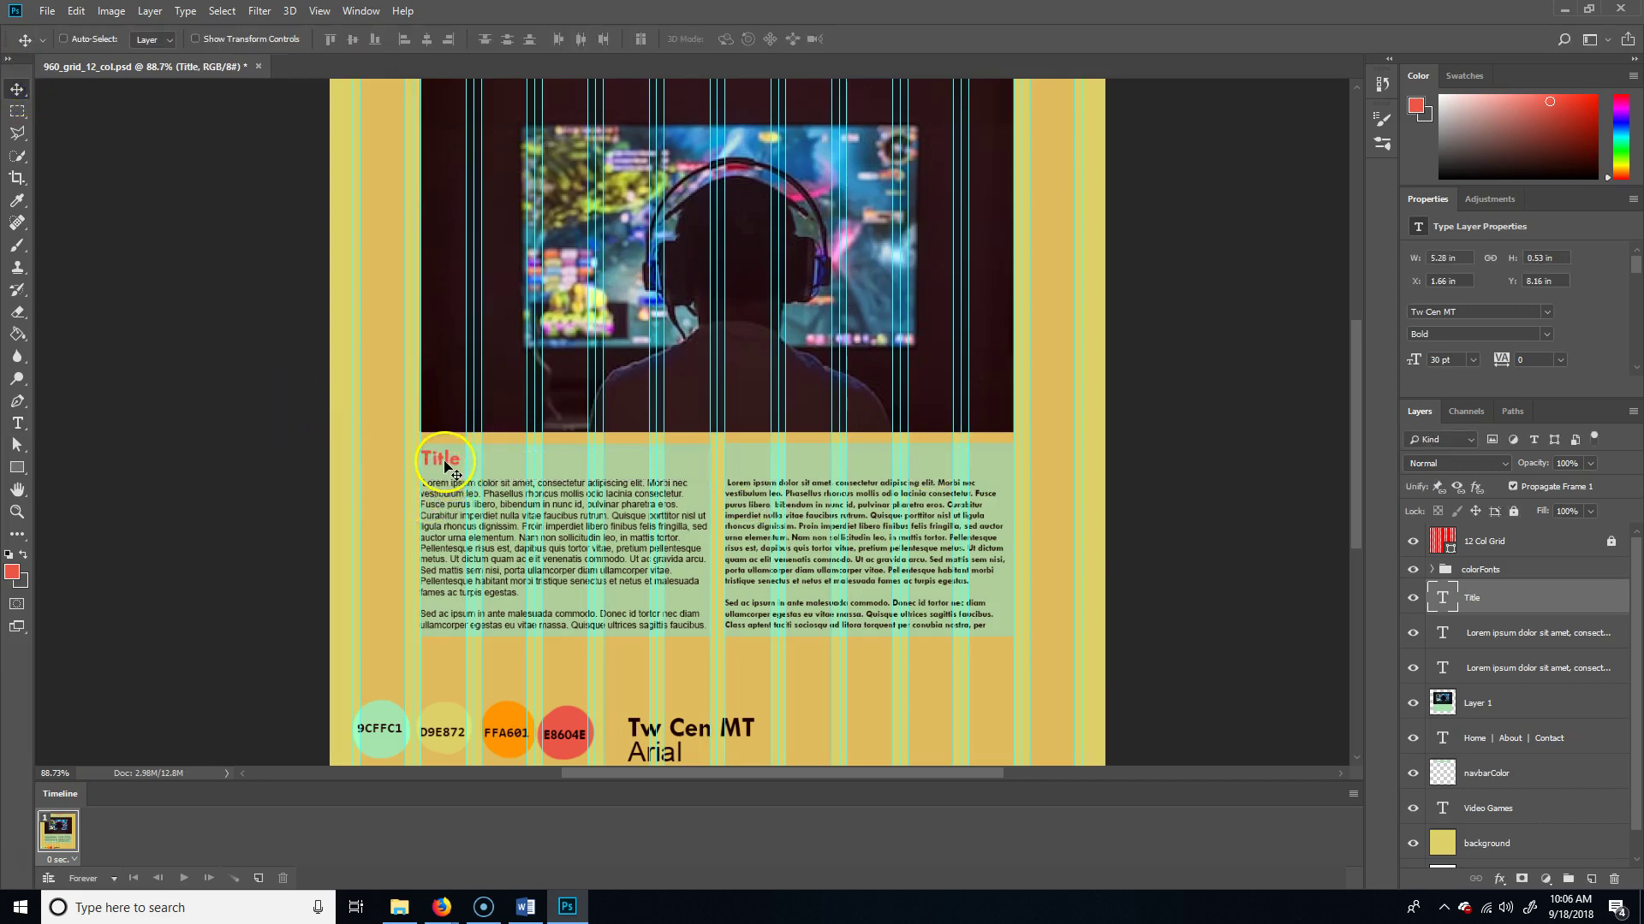
pyautogui.moveTo(441, 467); pyautogui.dragTo(747, 468)
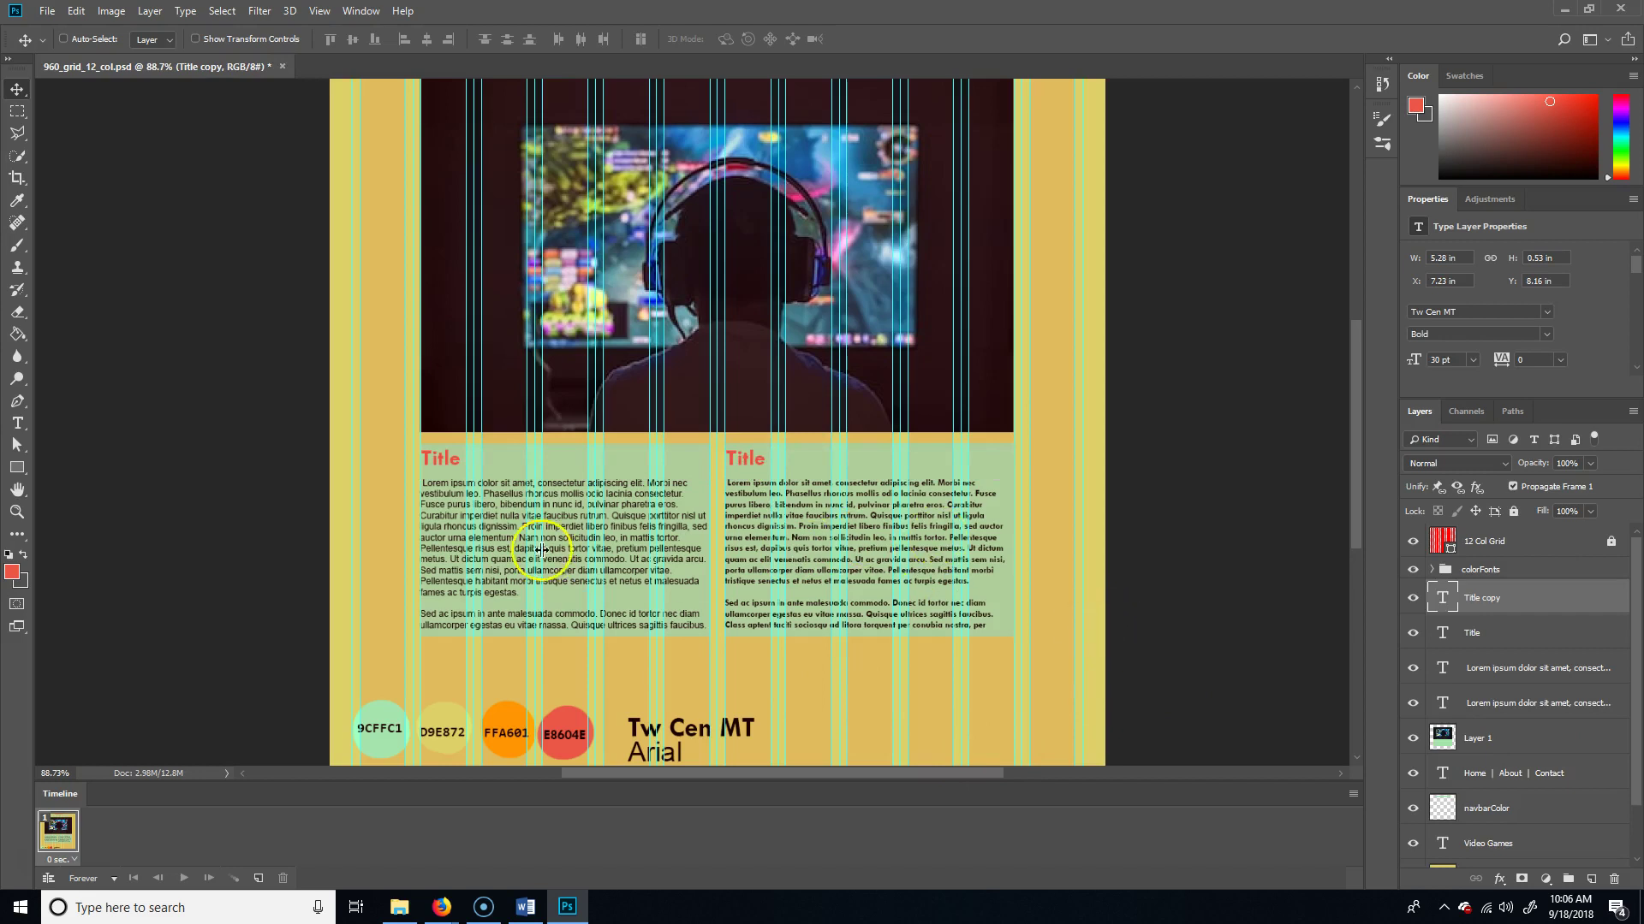
# Transform the layer holding the gamer image and green boxes to about 10.83 in wide, its left edge on the column guide
pyautogui.scroll(3, 1151, 454)
pyautogui.scroll(-3, 1155, 458)
pyautogui.scroll(1, 1151, 462)
pyautogui.scroll(2, 1151, 460)
pyautogui.scroll(-3, 1164, 464)
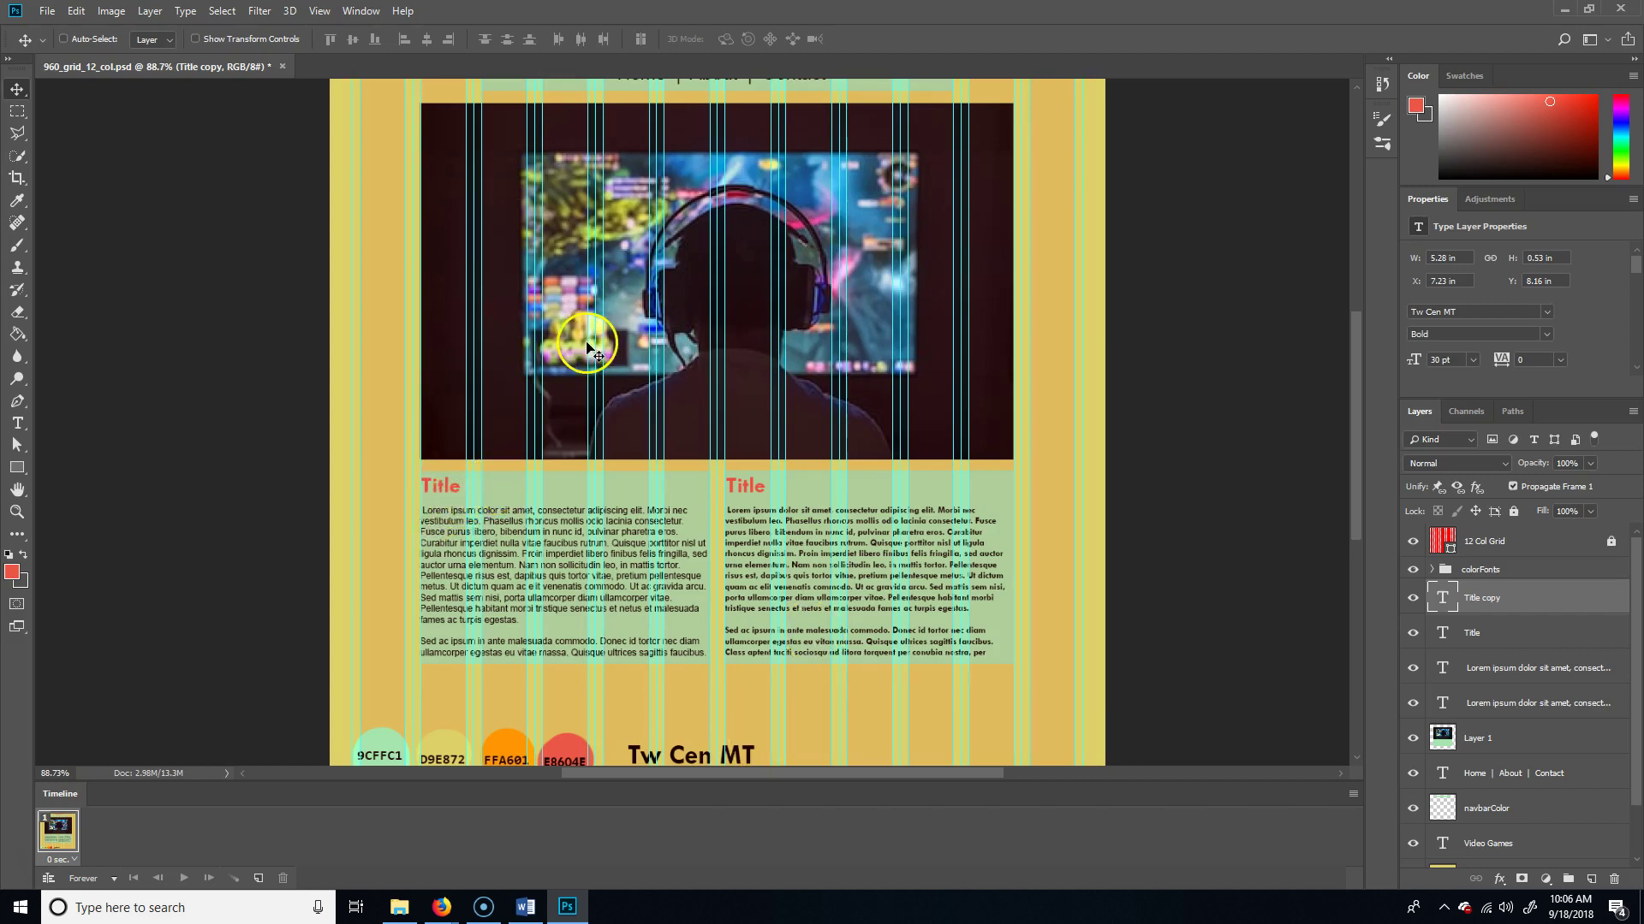
pyautogui.scroll(1, 589, 346)
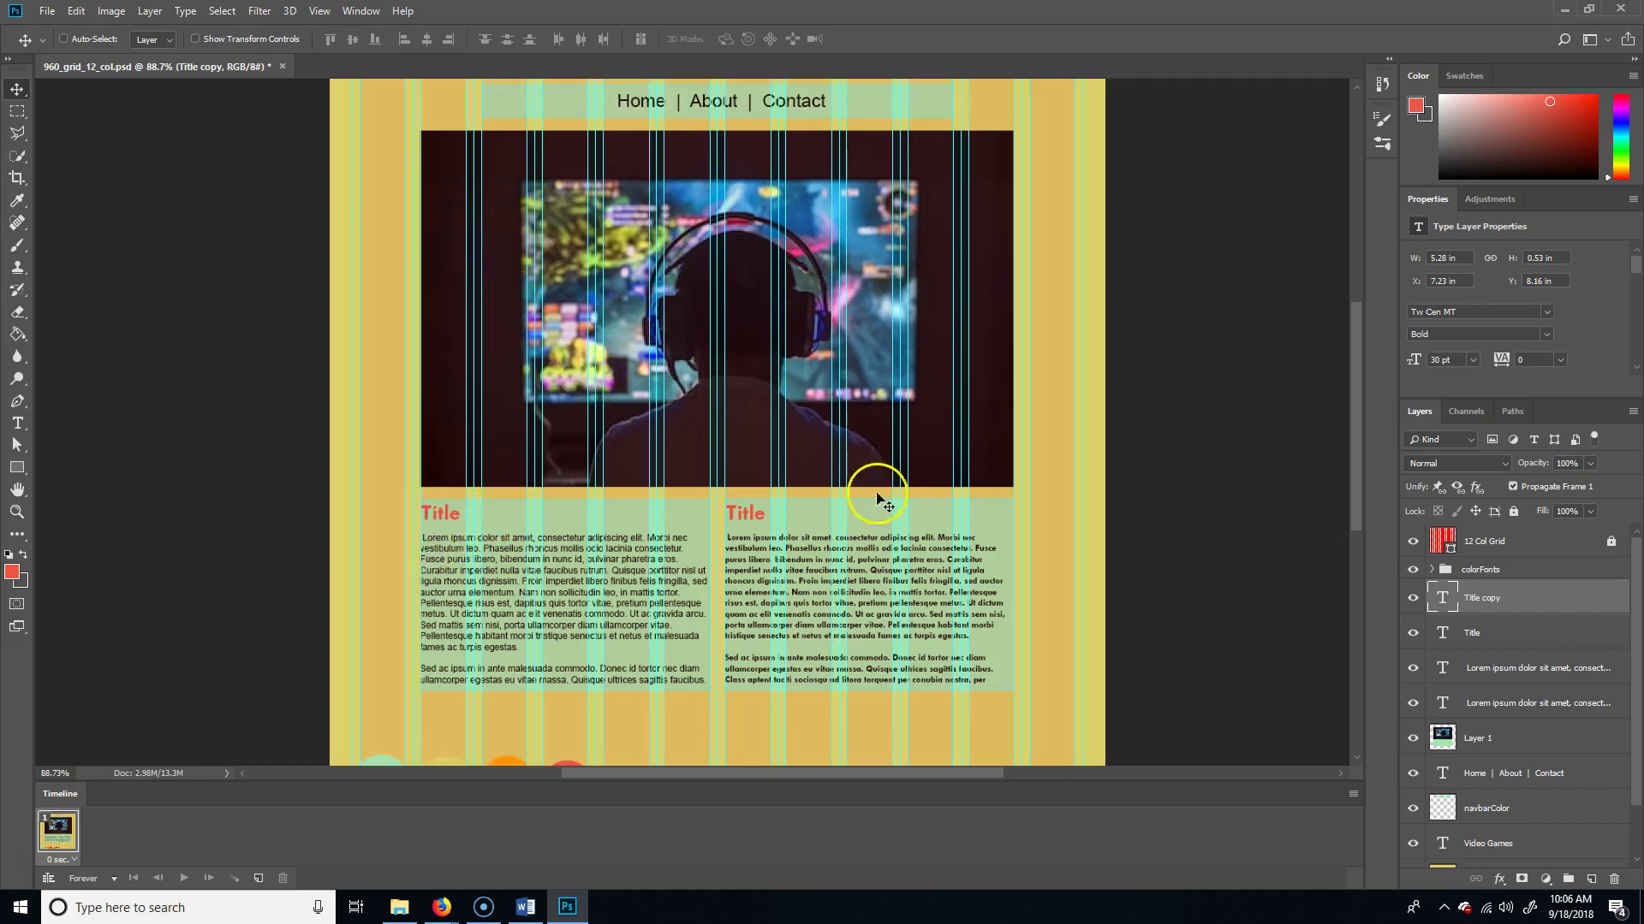
pyautogui.click(1506, 736)
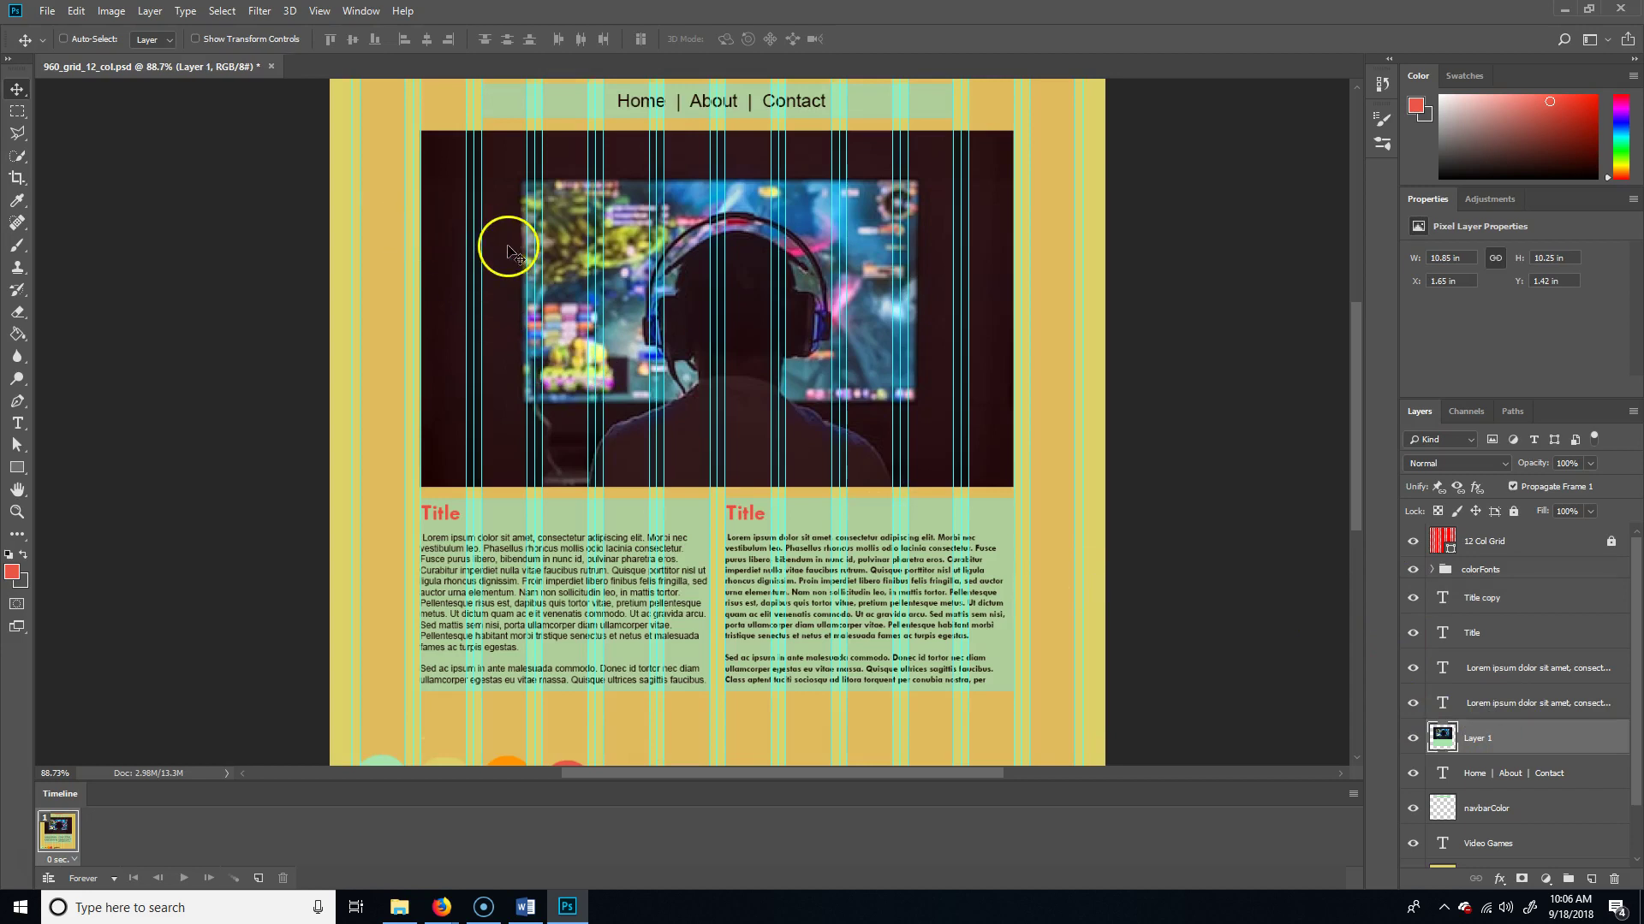
pyautogui.hotkey('ctrl', 't')
pyautogui.moveTo(421, 415); pyautogui.dragTo(408, 414)
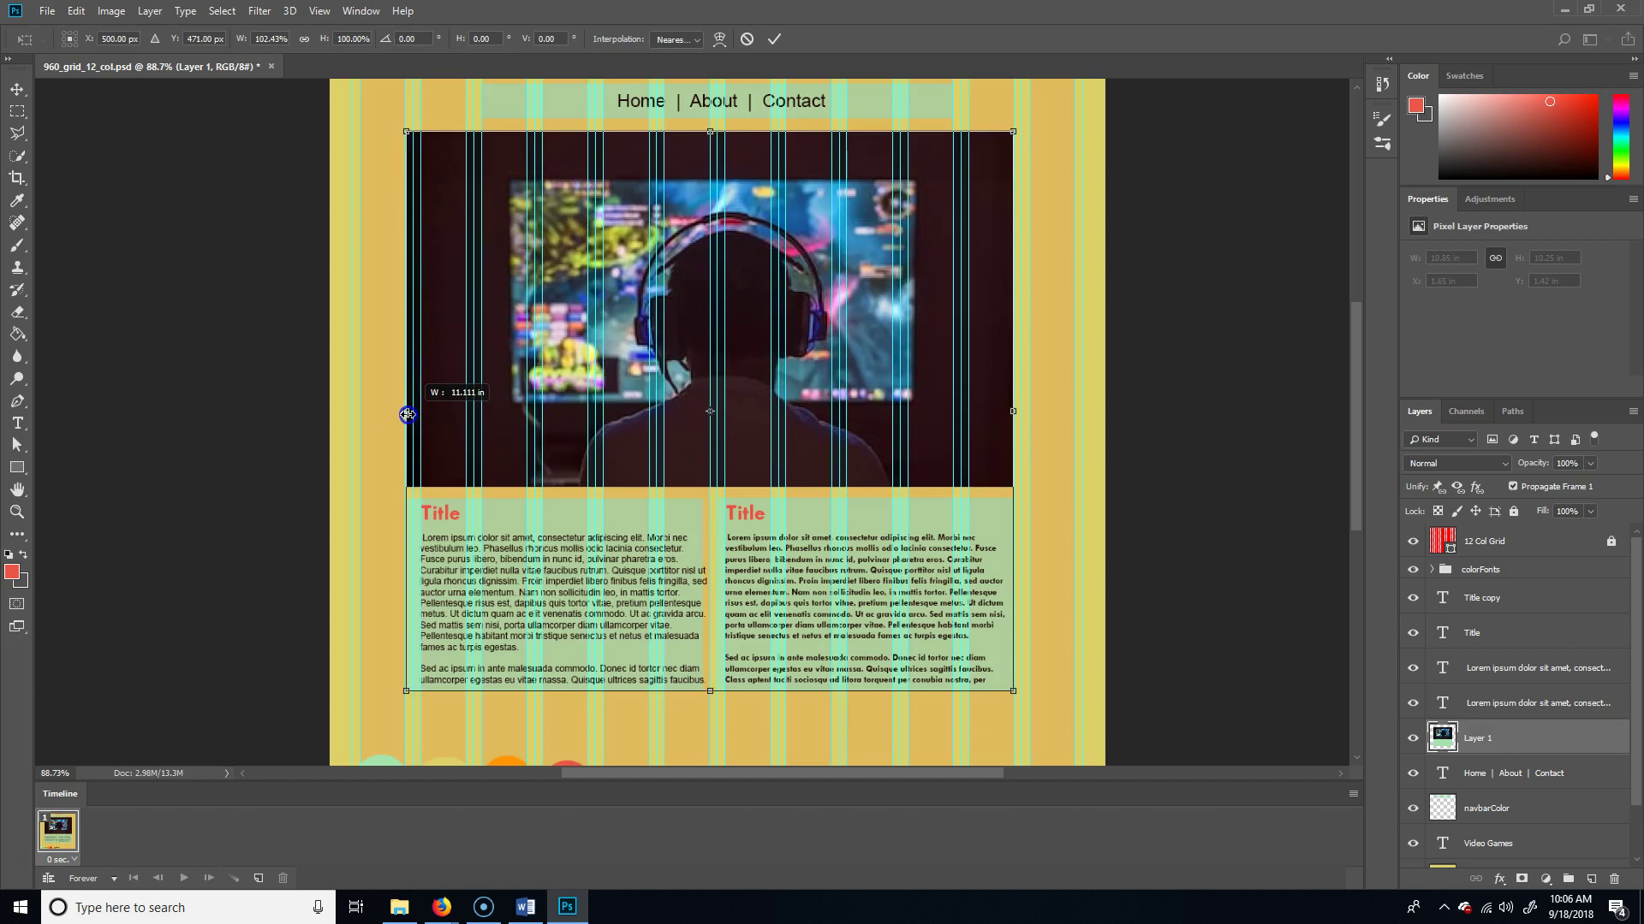
pyautogui.moveTo(412, 413)
pyautogui.mouseDown()
pyautogui.moveTo(358, 414)
pyautogui.moveTo(480, 404)
pyautogui.moveTo(423, 401)
pyautogui.mouseUp()
pyautogui.press('Return')
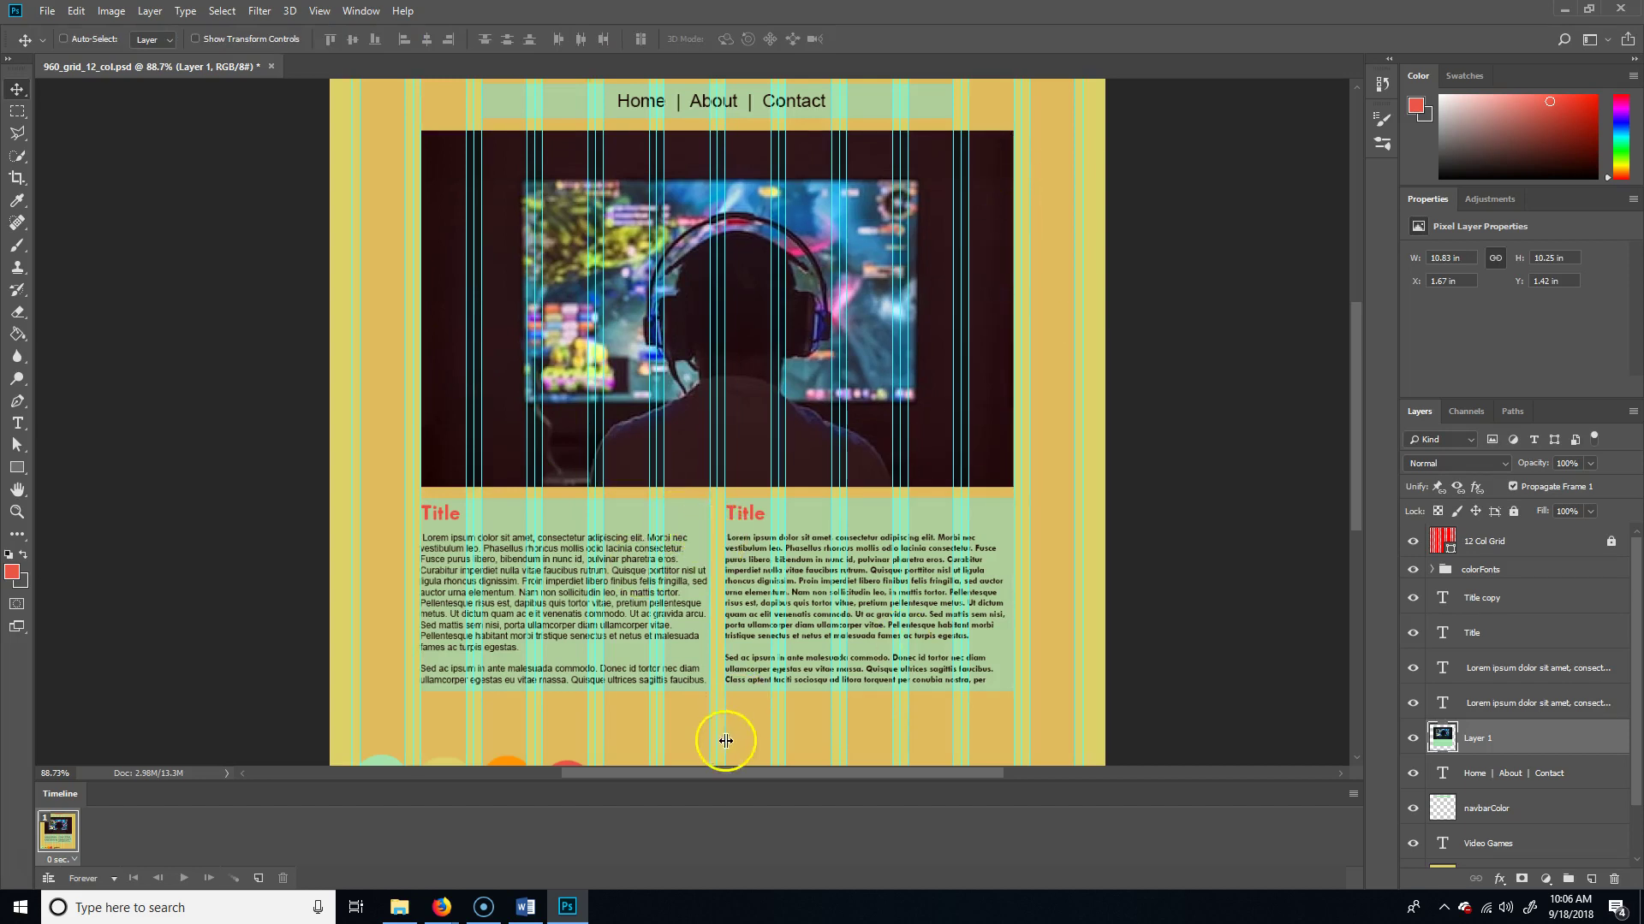
# Review the whole page layout from the Video Games title to the color swatches and font samples
pyautogui.scroll(3, 767, 411)
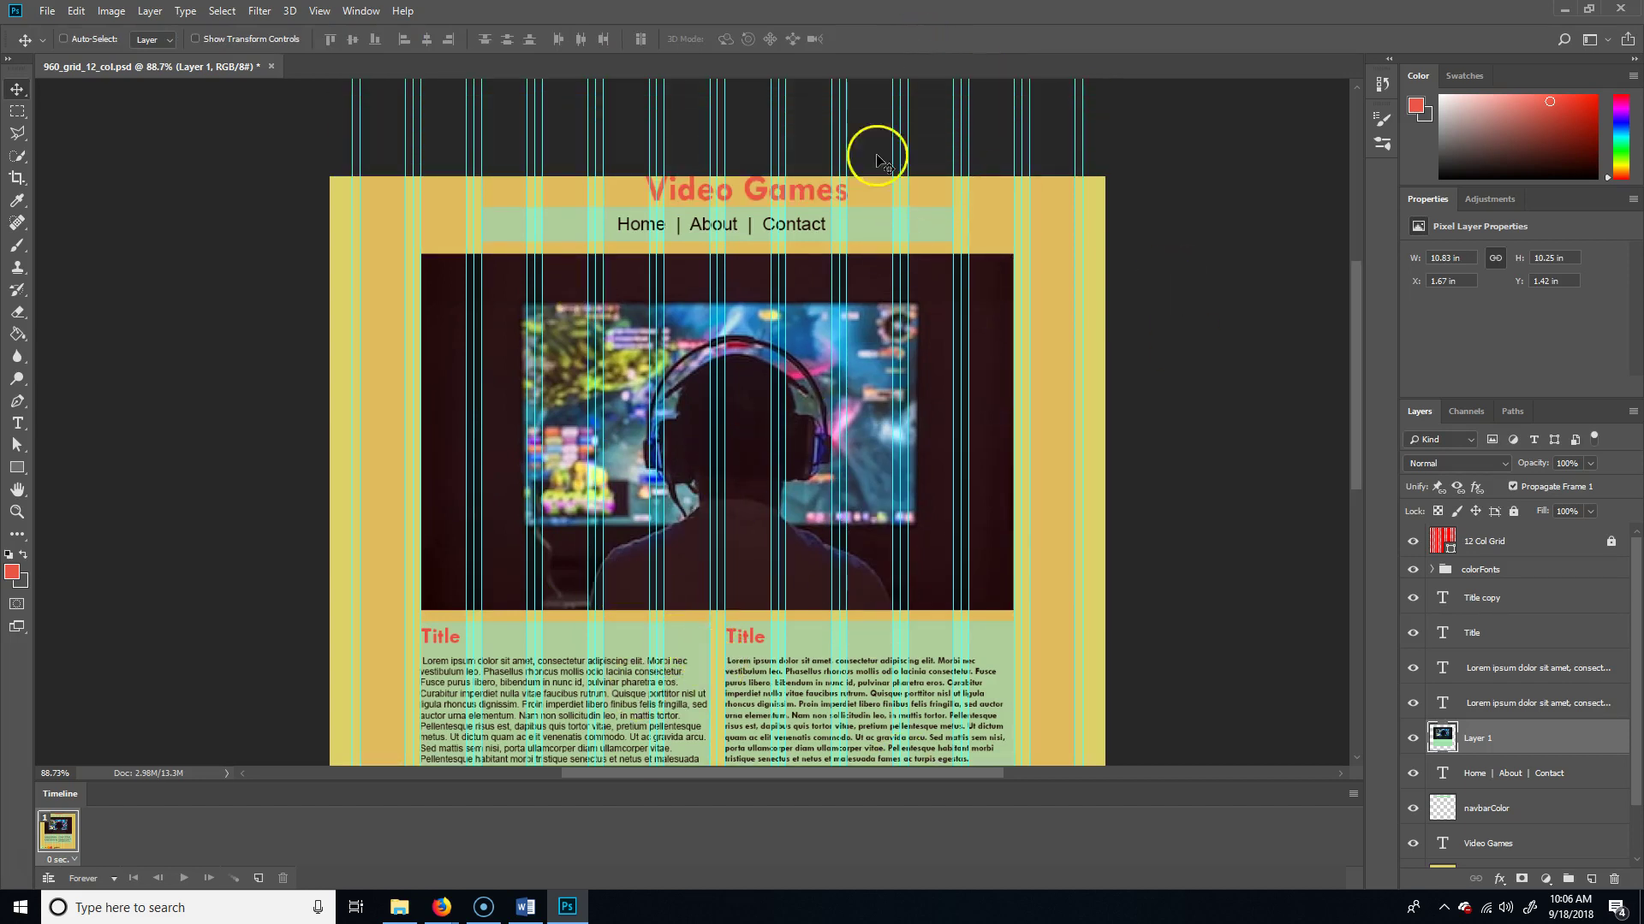
pyautogui.scroll(-1, 1121, 535)
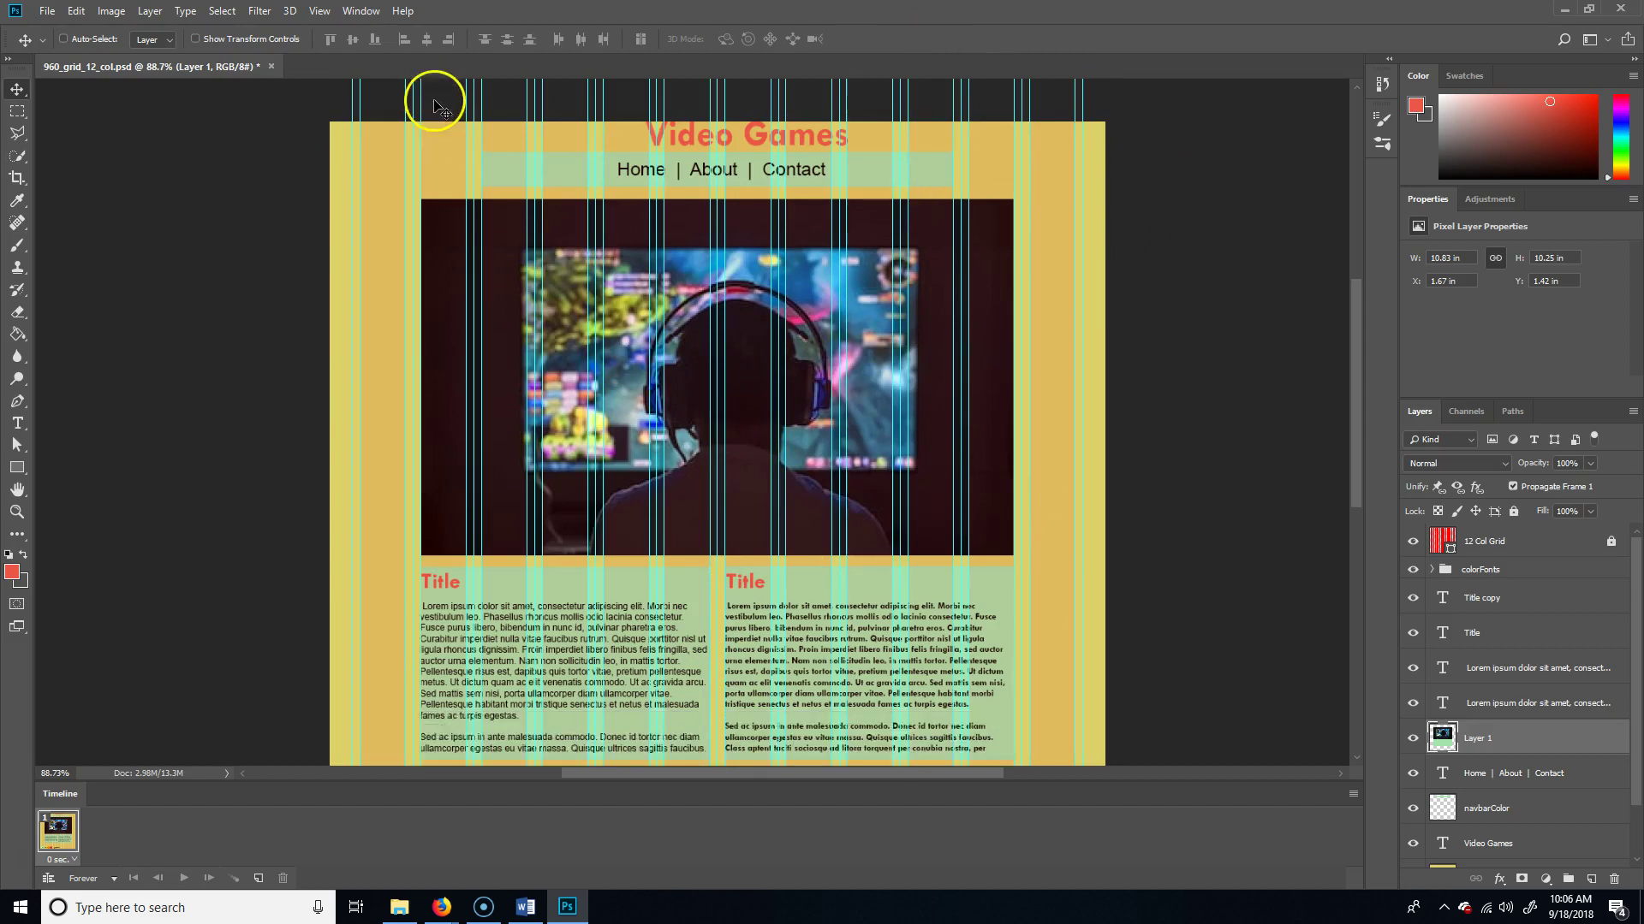
pyautogui.scroll(-3, 1027, 396)
pyautogui.scroll(10, 909, 462)
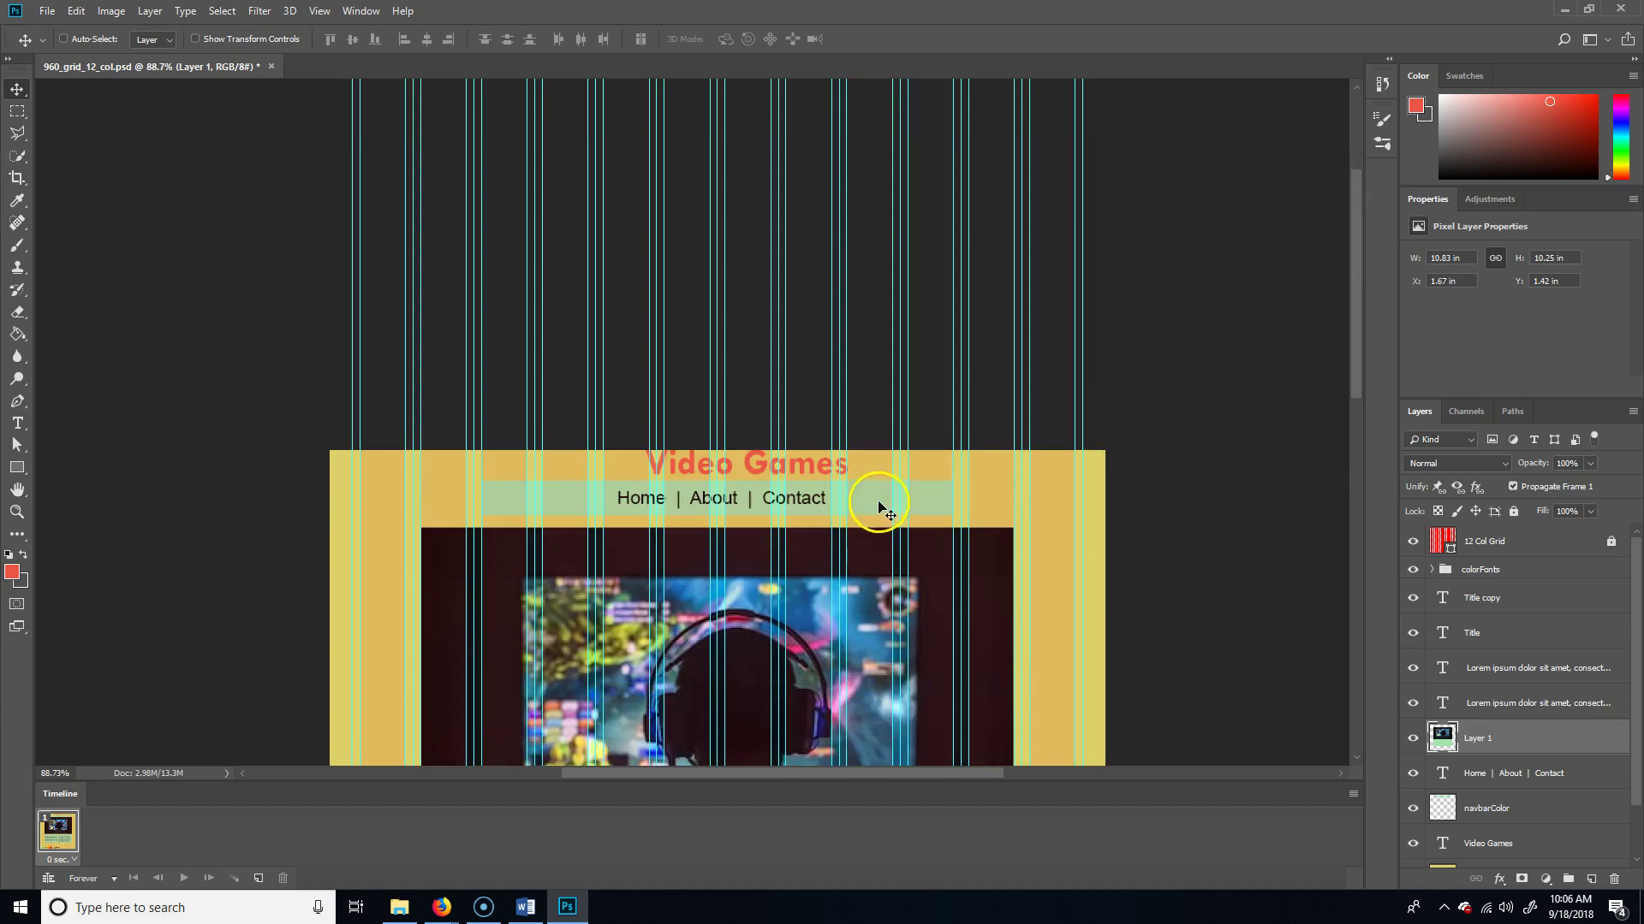
pyautogui.scroll(-10, 879, 507)
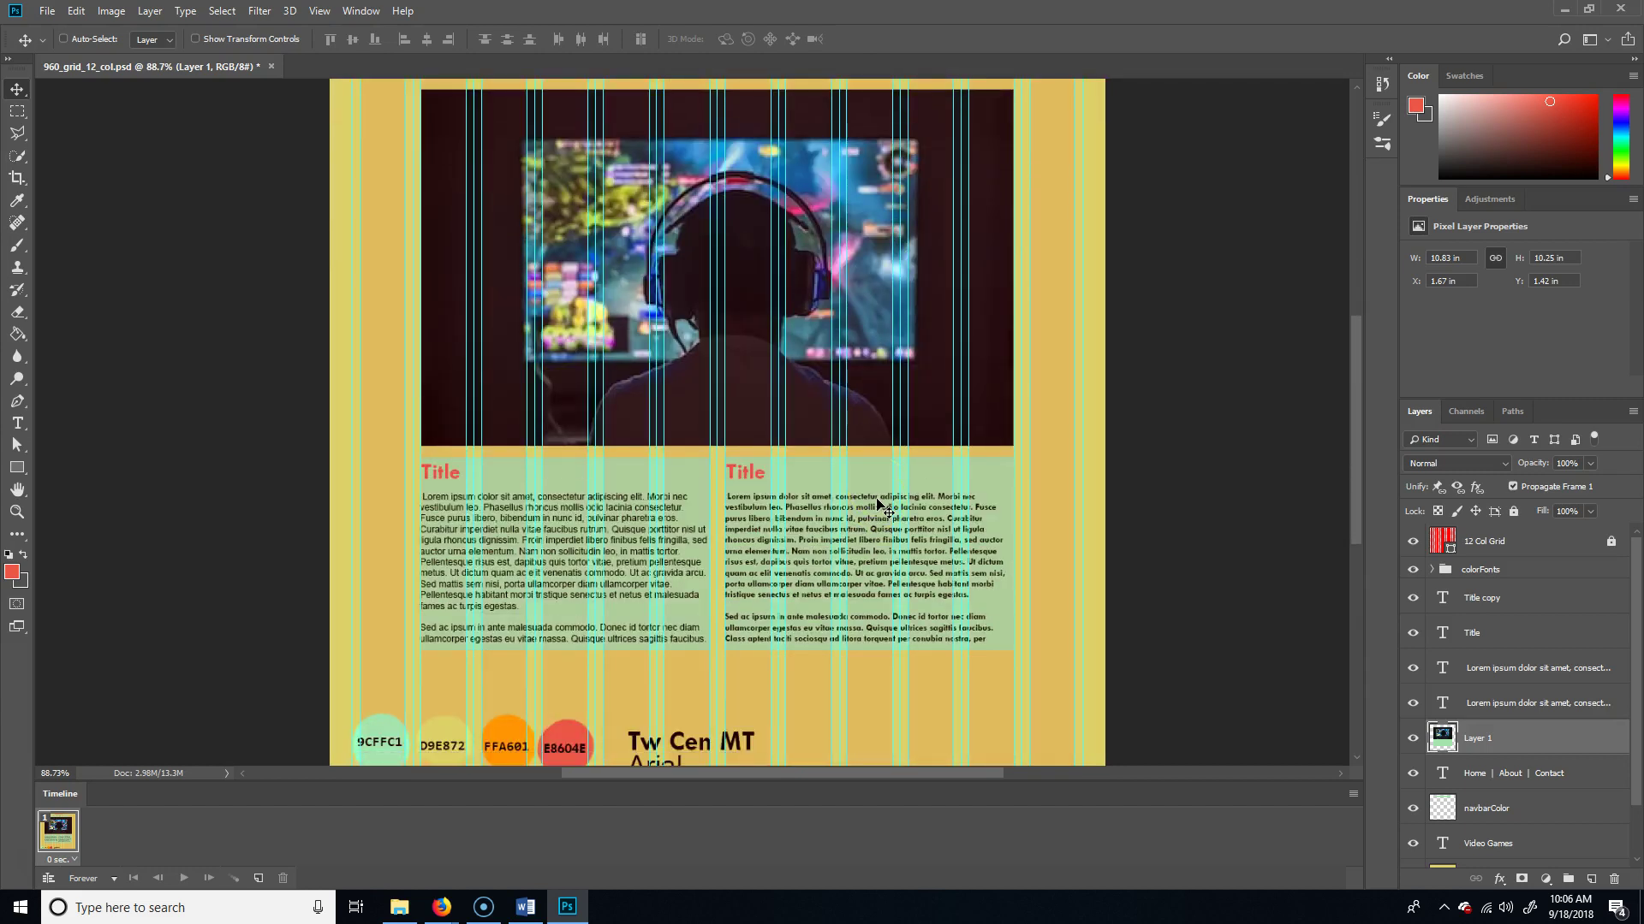
pyautogui.scroll(-2, 881, 506)
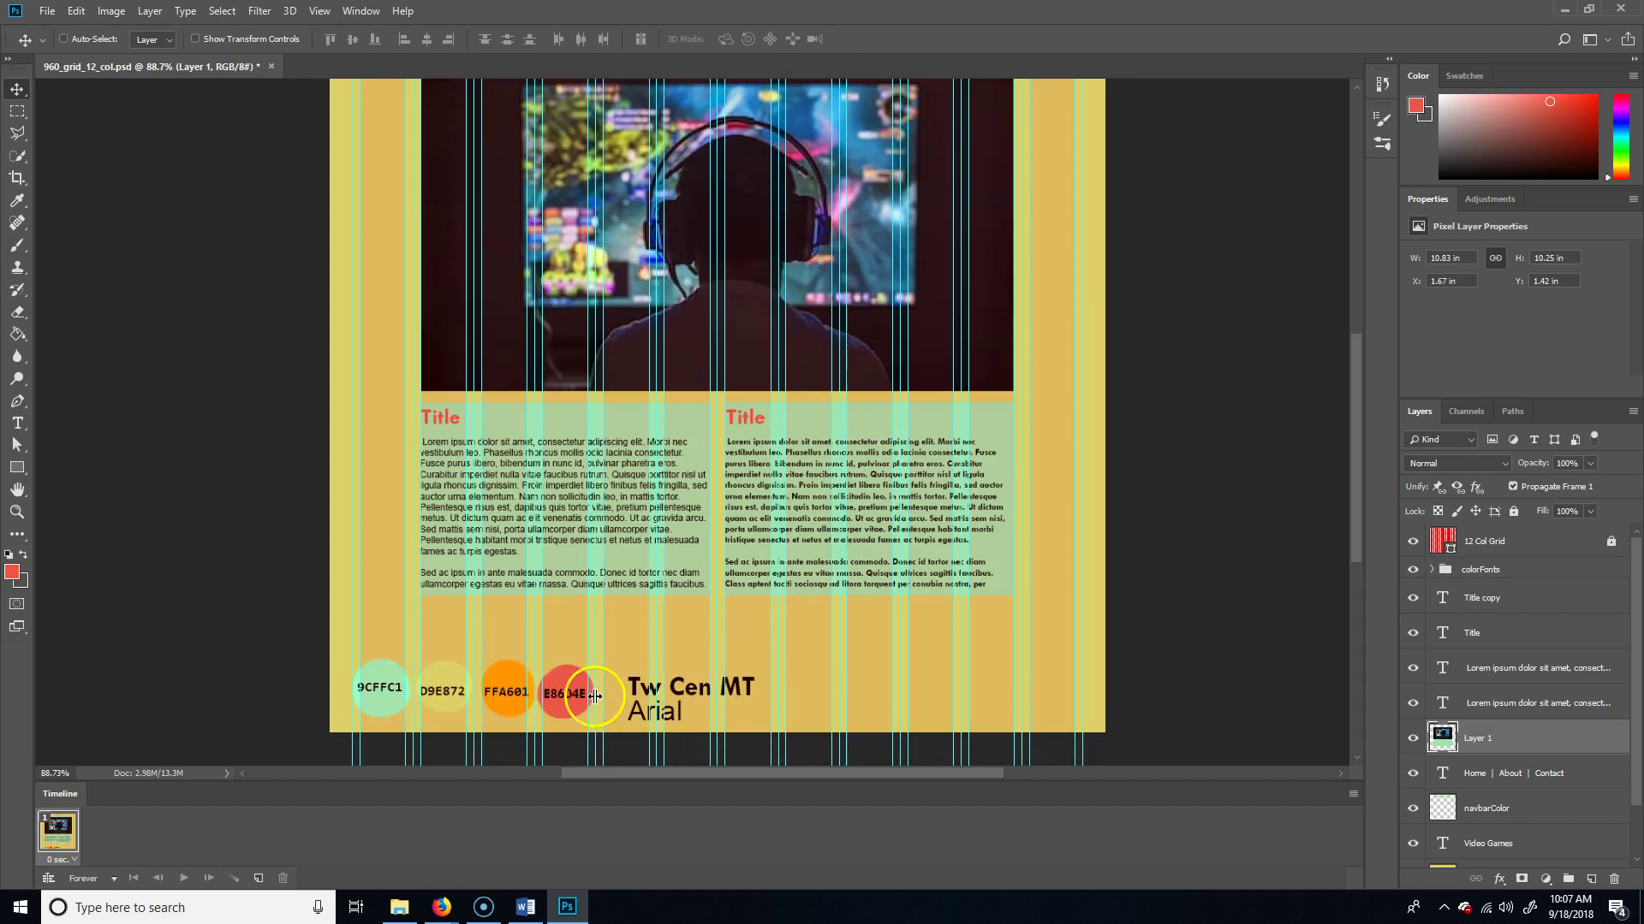
pyautogui.scroll(4, 985, 624)
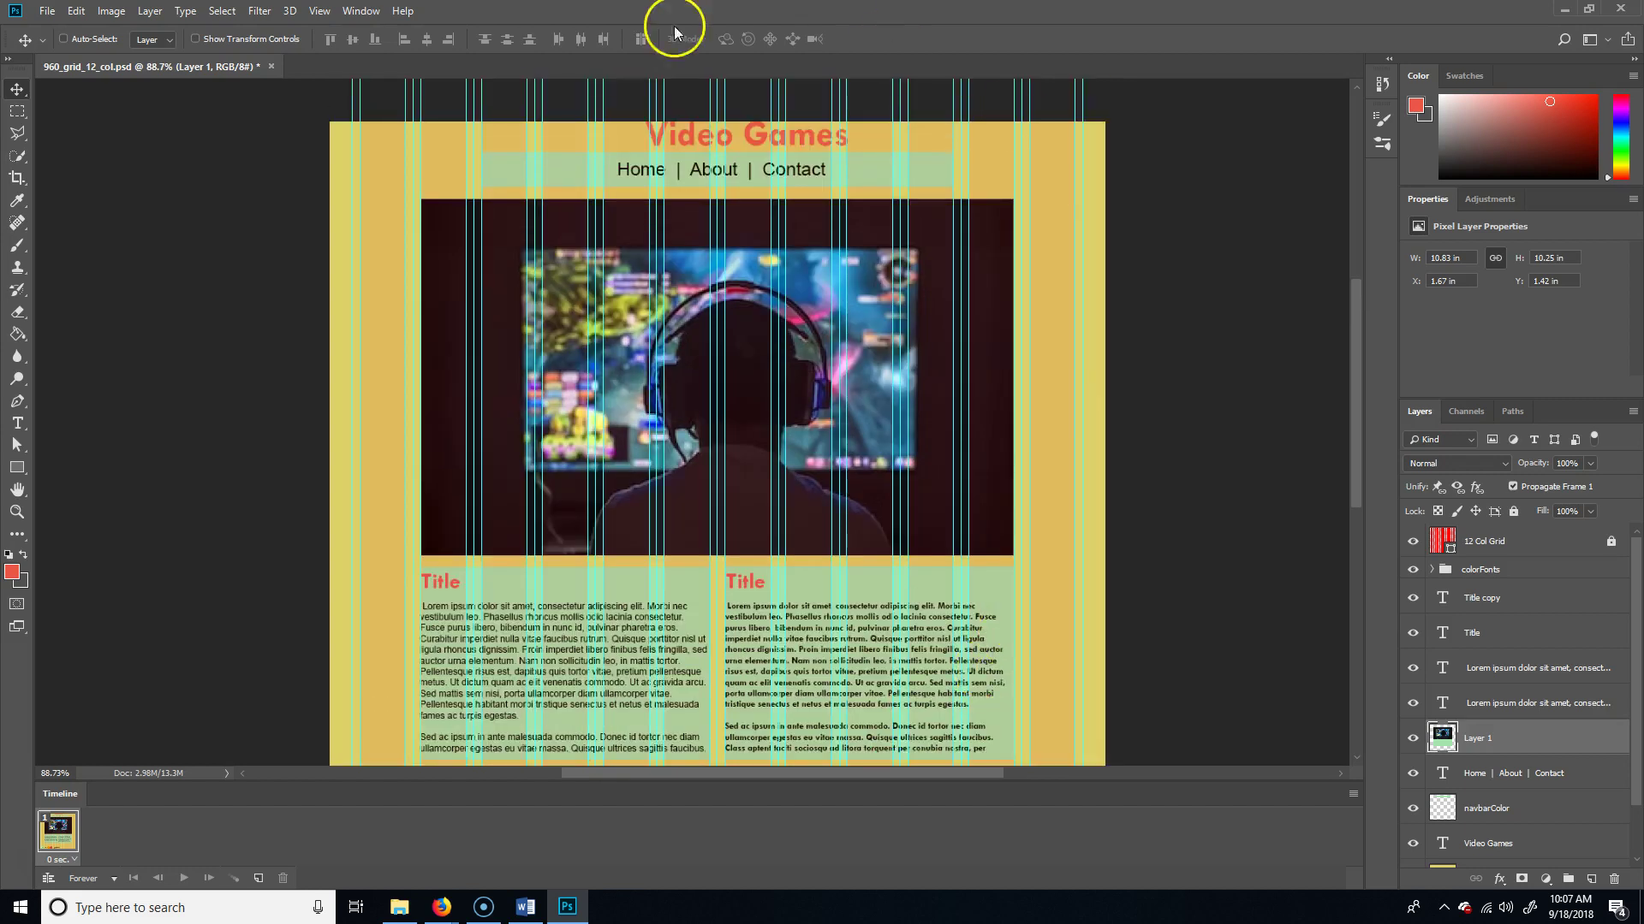
pyautogui.scroll(-1, 888, 407)
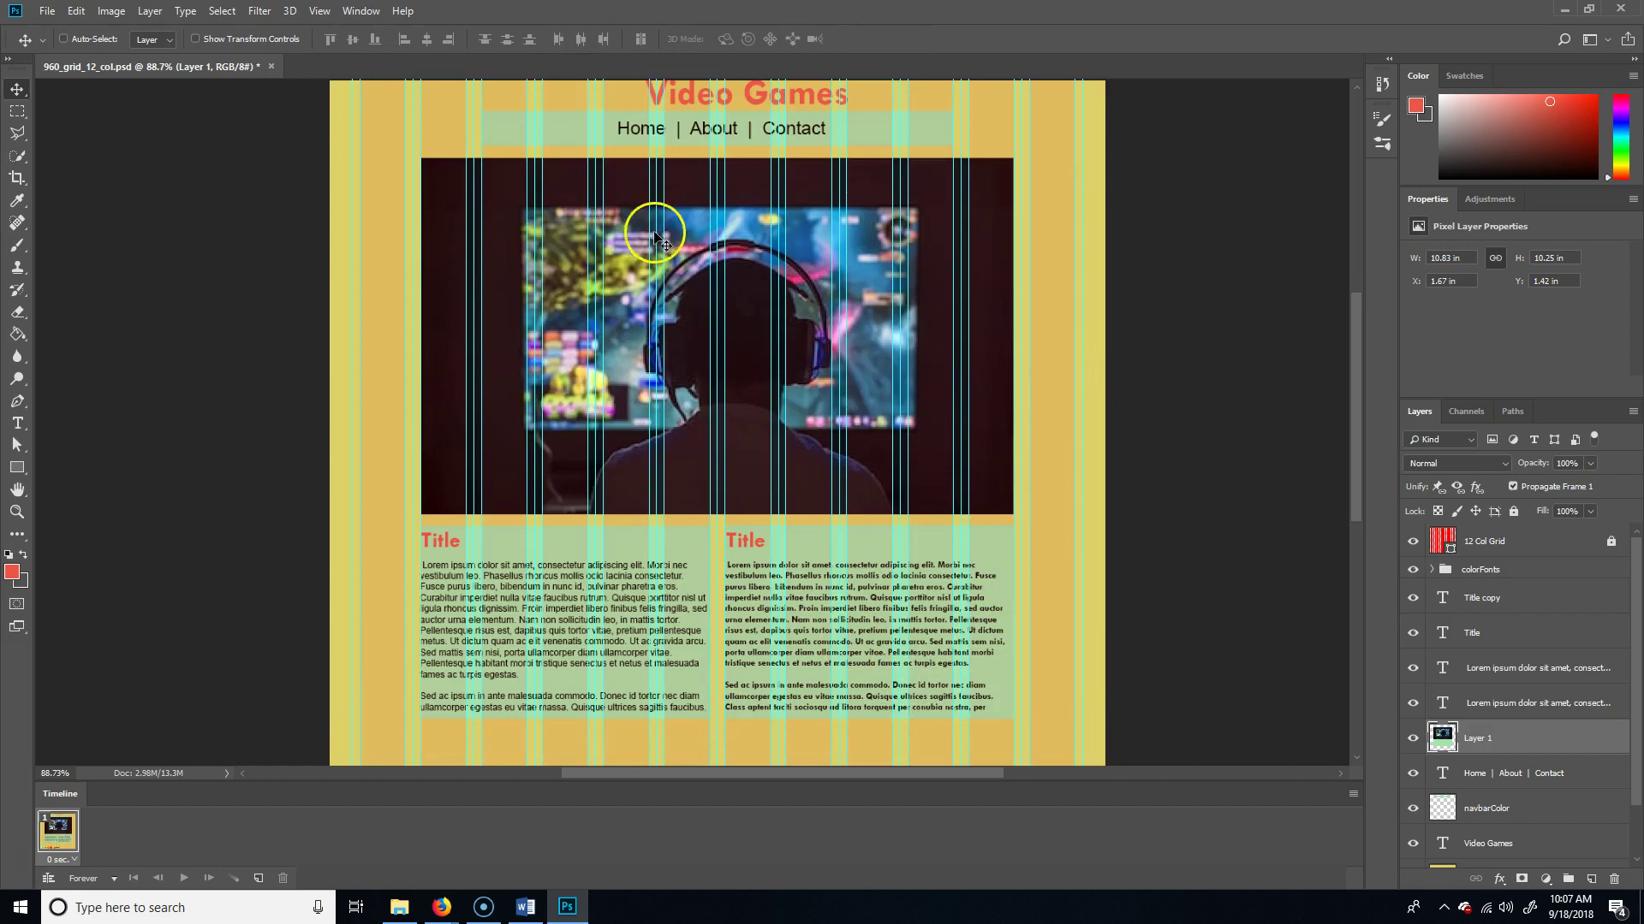
pyautogui.scroll(-2, 814, 477)
pyautogui.scroll(-1, 408, 750)
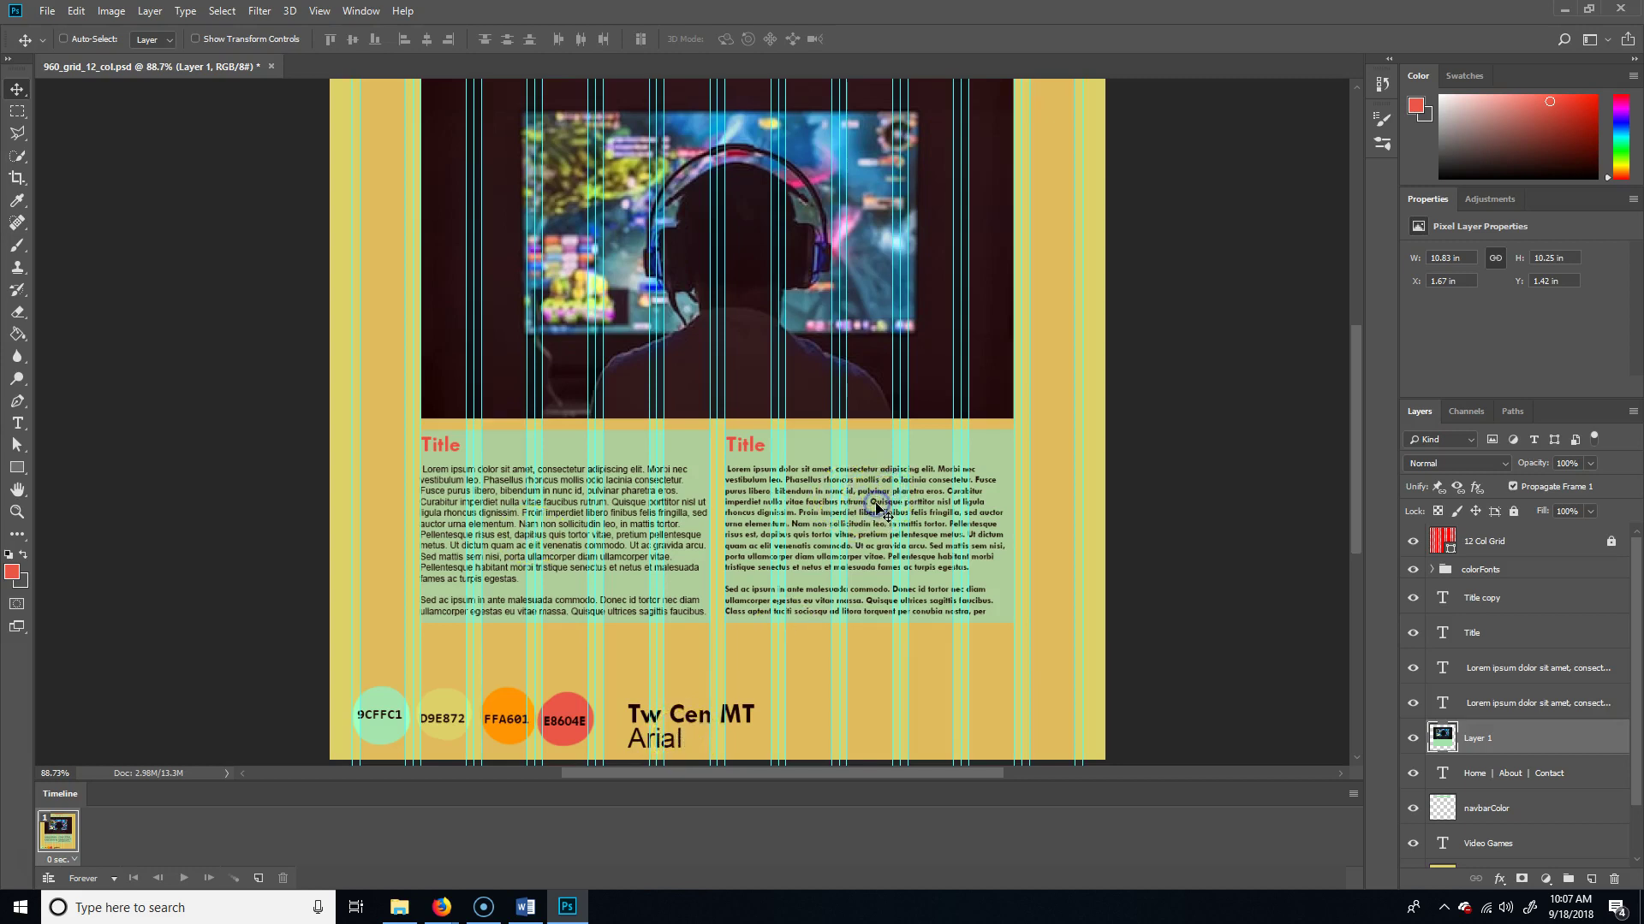
# Set the font of the entire right Lorem Ipsum text block to Arial Regular
pyautogui.click(1542, 702)
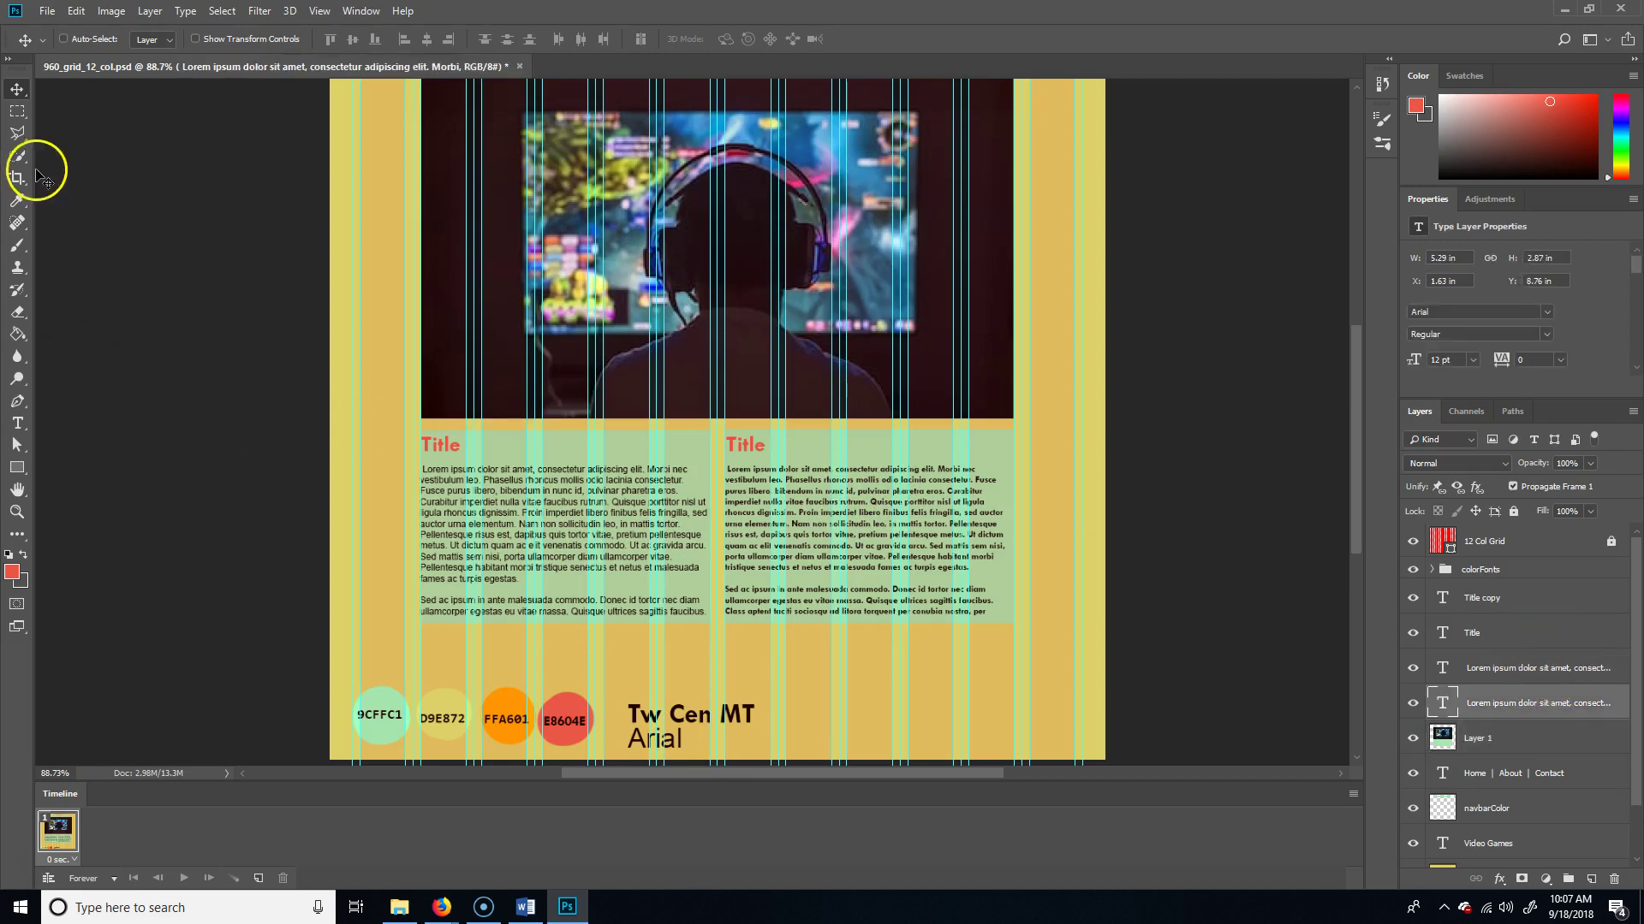
pyautogui.click(17, 423)
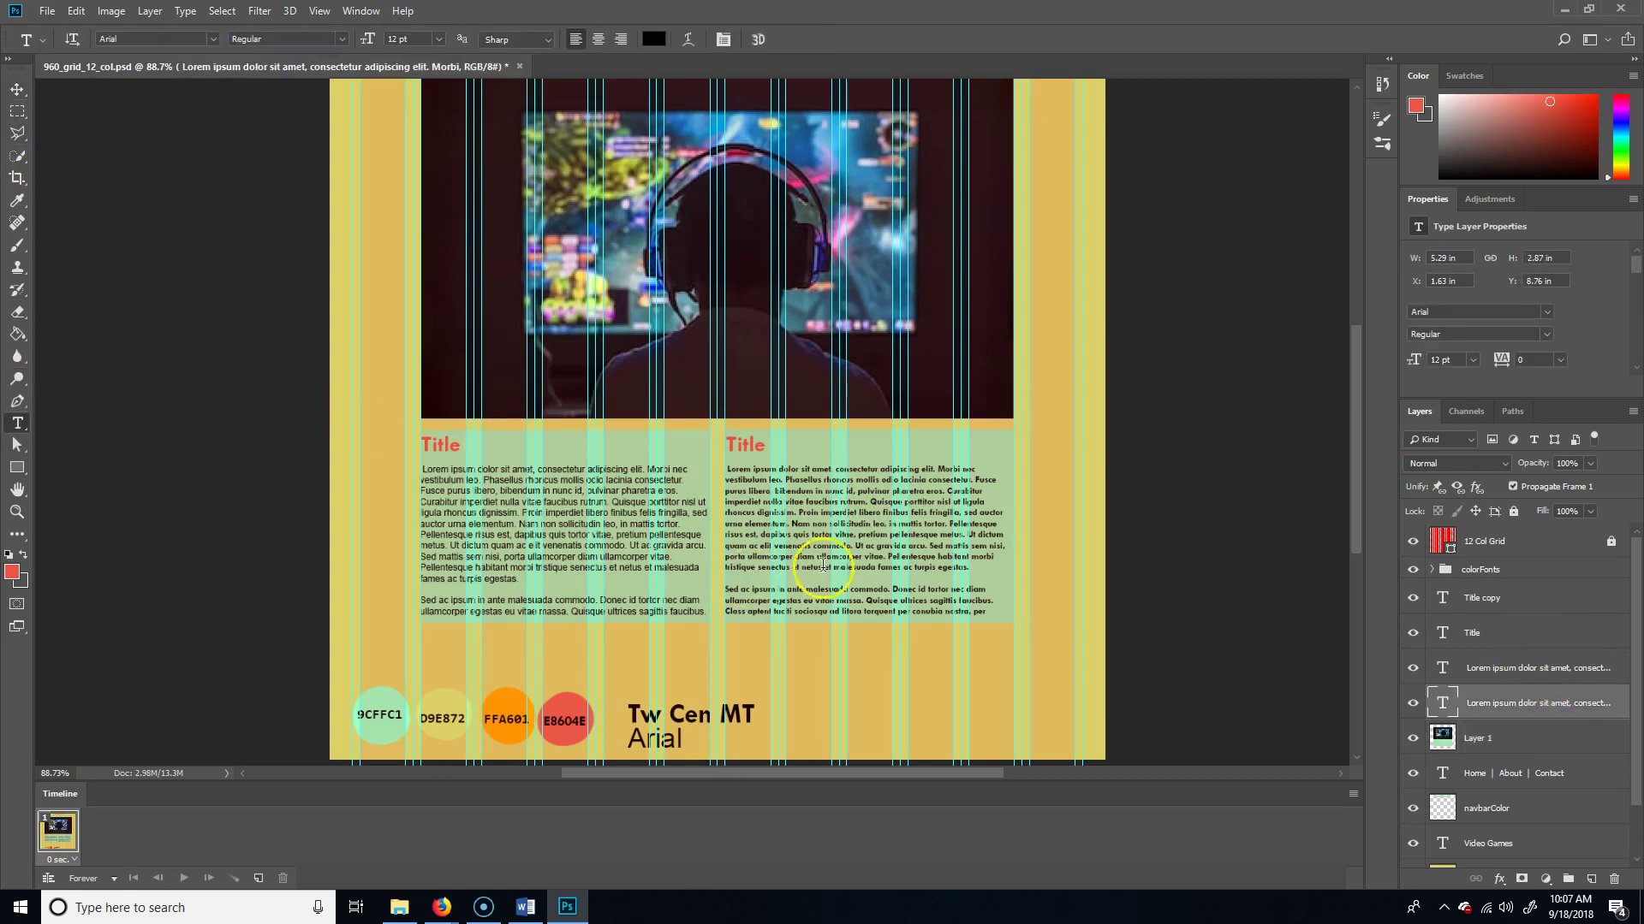
pyautogui.click(867, 538)
pyautogui.hotkey('ctrl', 'a')
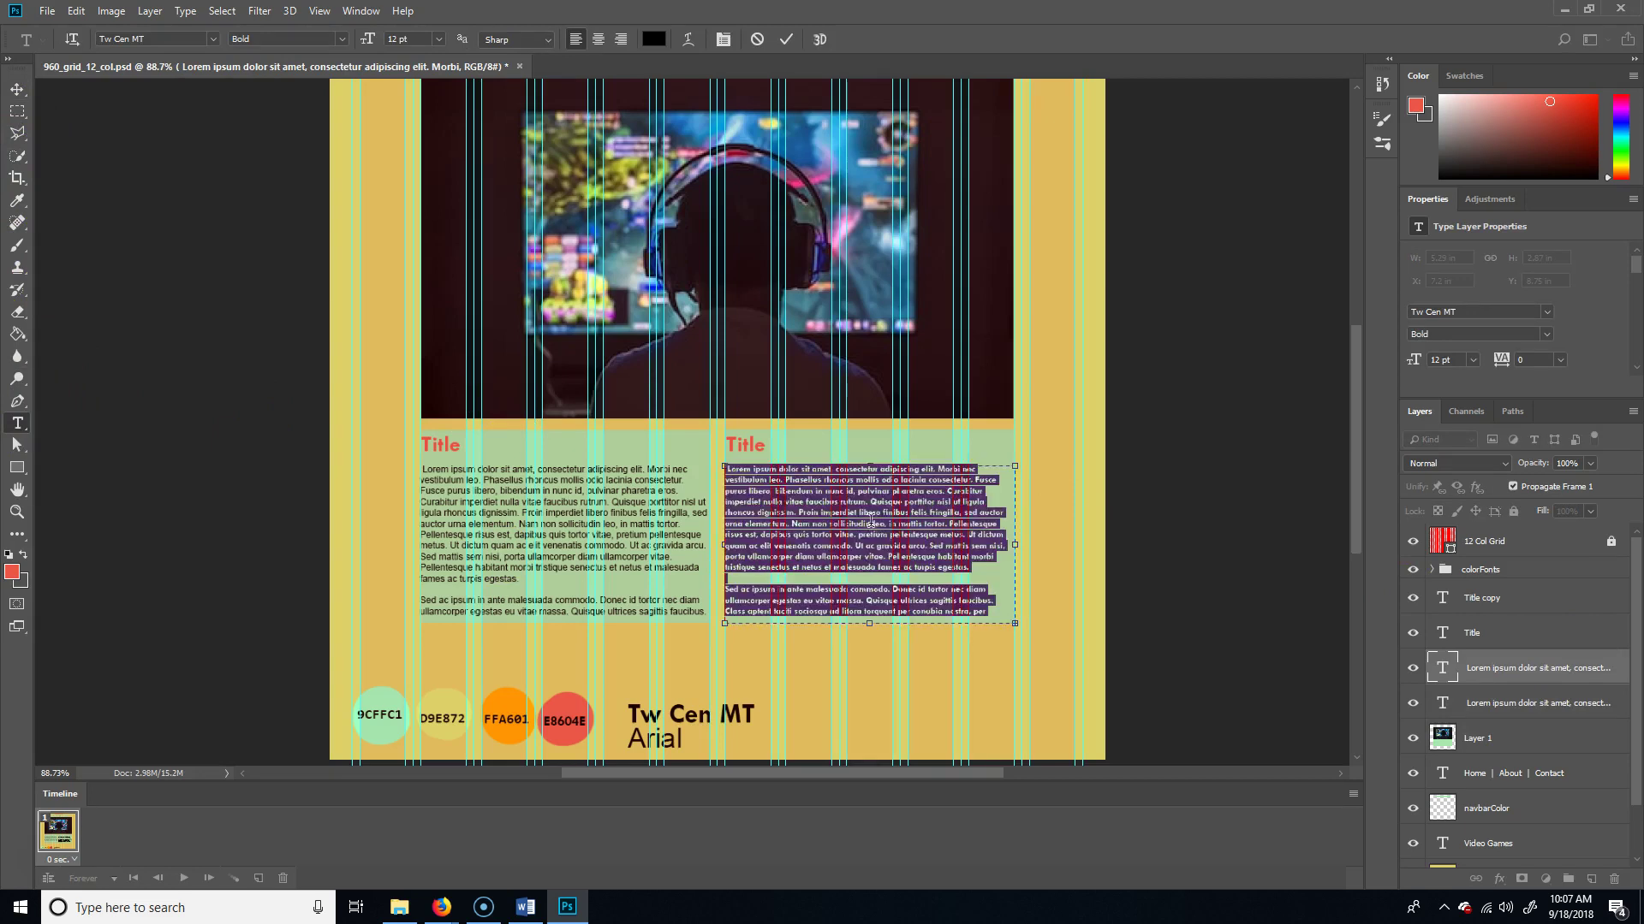
pyautogui.click(152, 37)
pyautogui.write('arial')
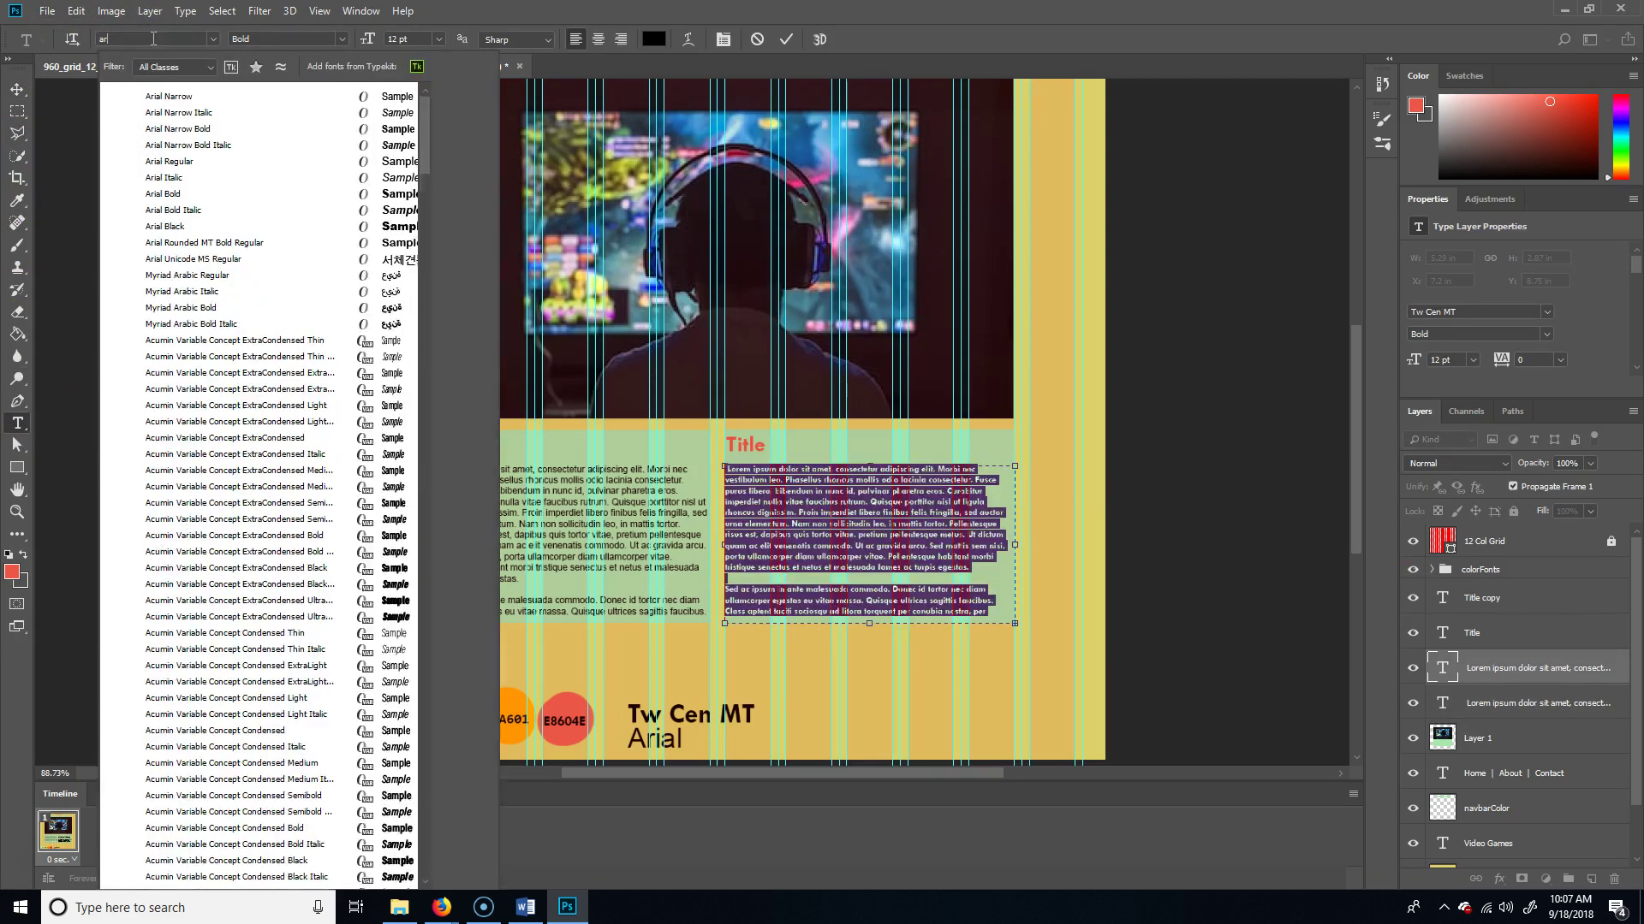
pyautogui.press('Down')
pyautogui.press('Down')
pyautogui.press('Down')
pyautogui.press('Down')
pyautogui.press('Down')
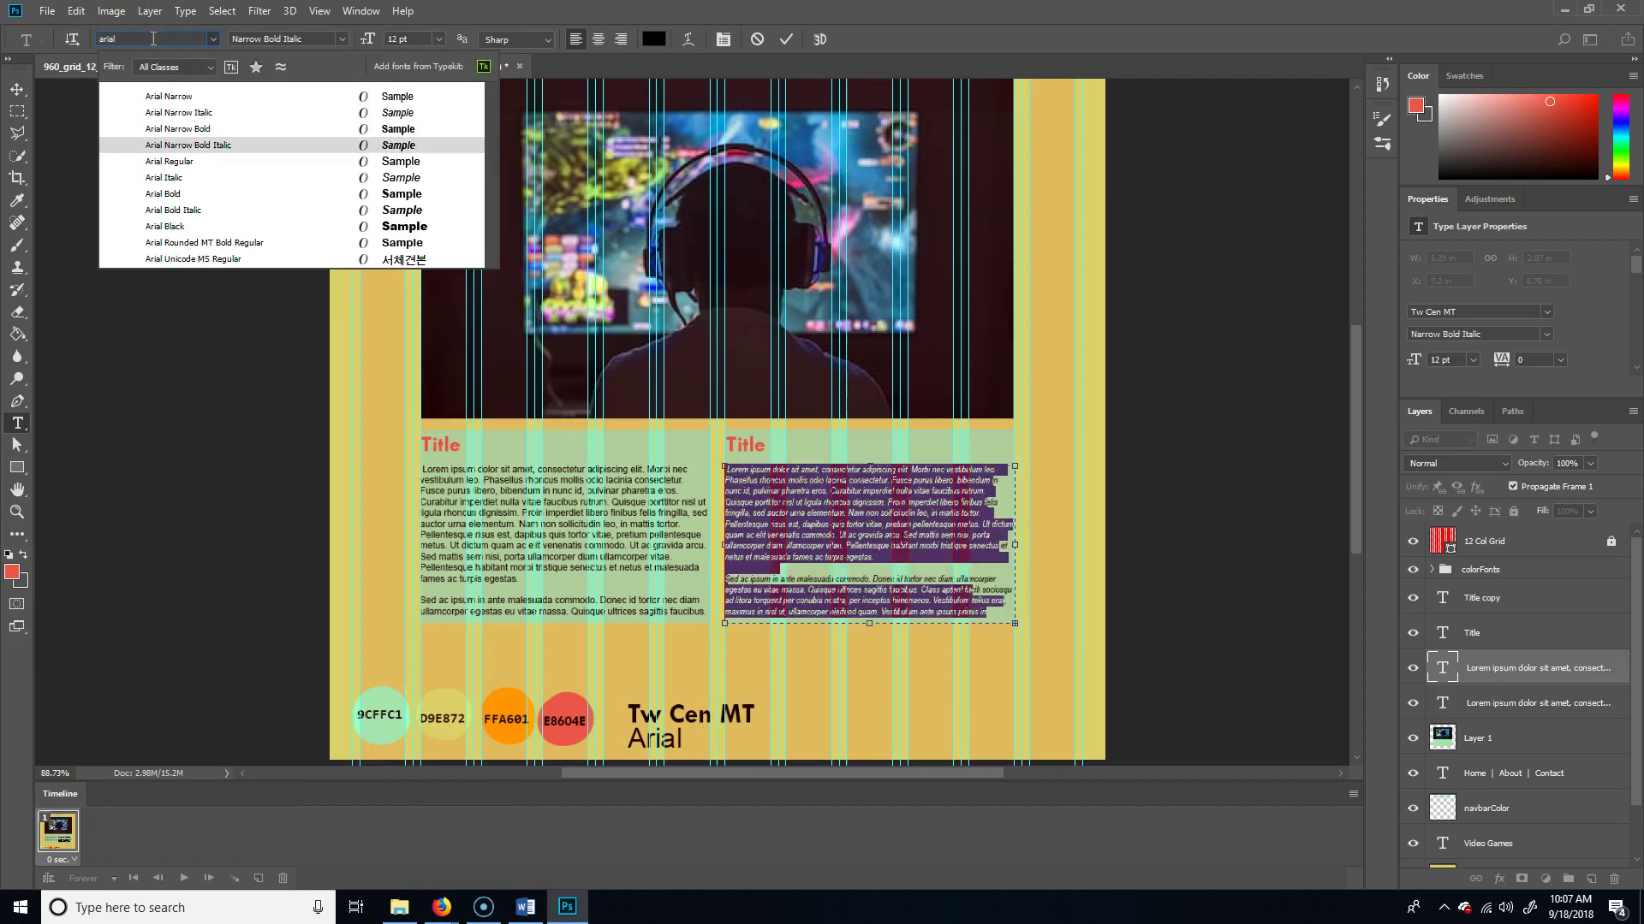
pyautogui.press('Return')
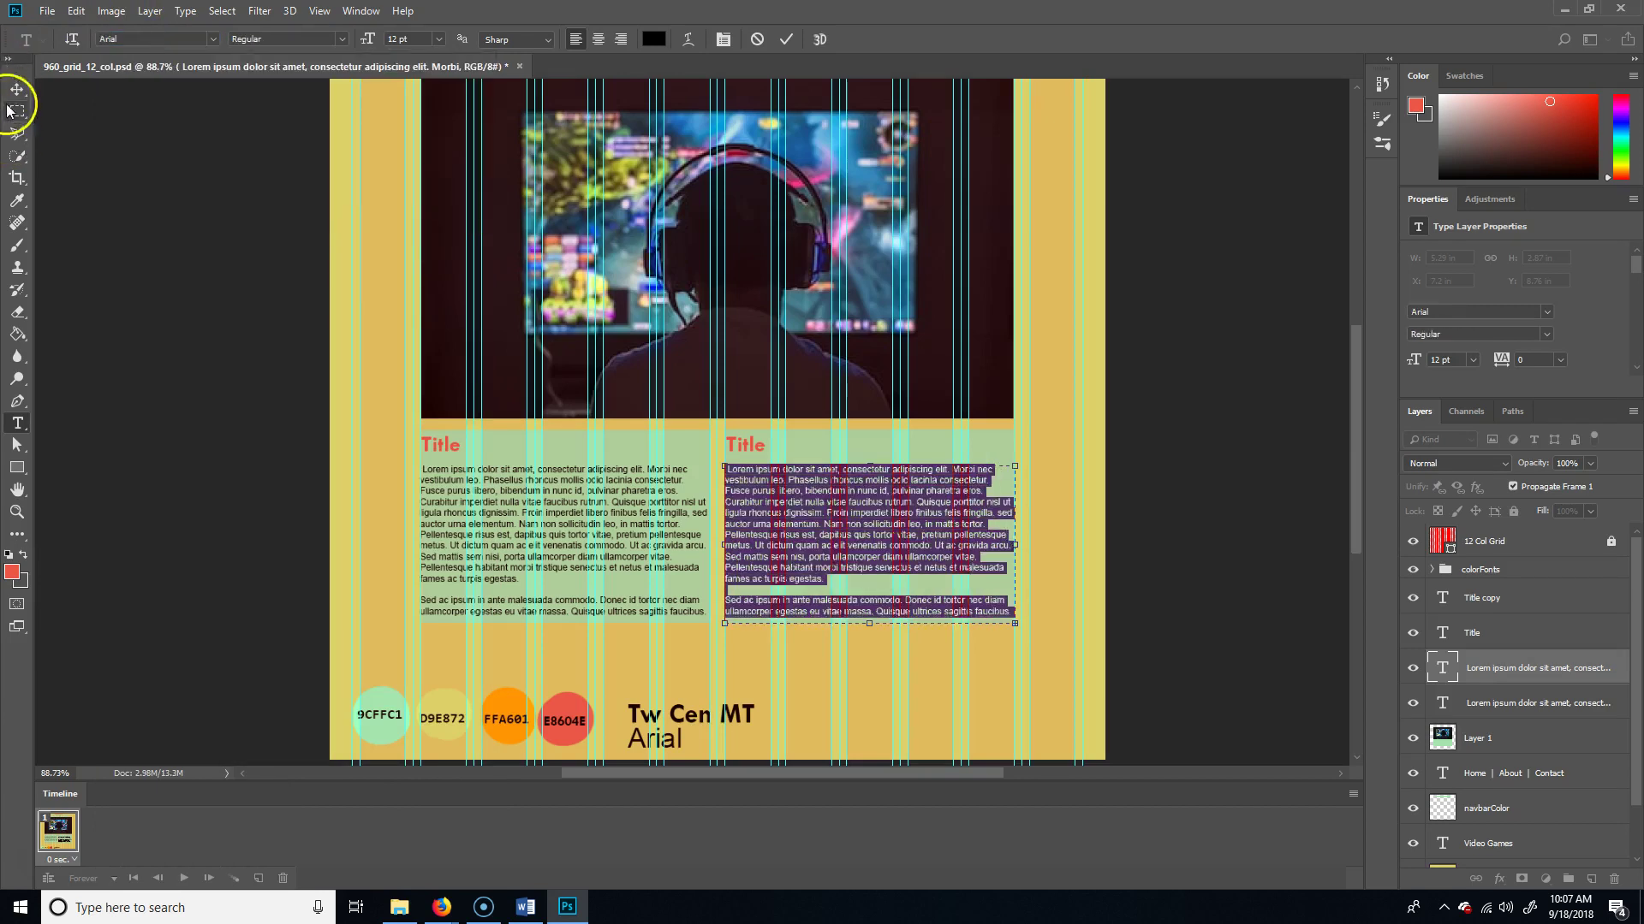
pyautogui.click(15, 91)
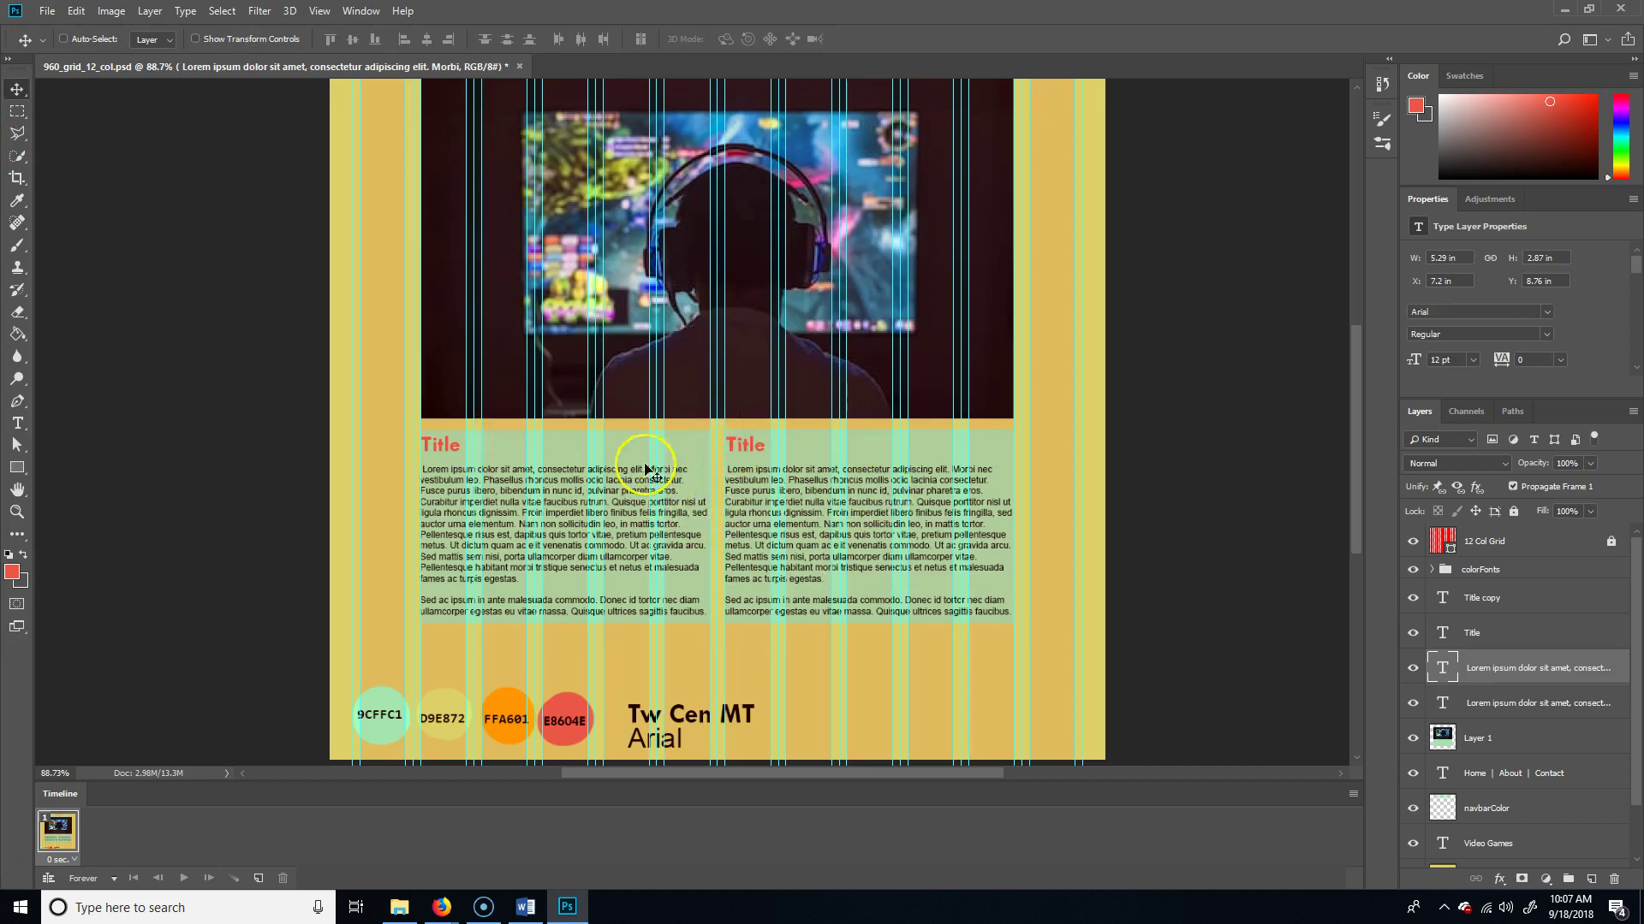
# Look over the mockup's title, navigation bar, gamer image and both titled text boxes, down to the color and font samples
pyautogui.scroll(1, 916, 446)
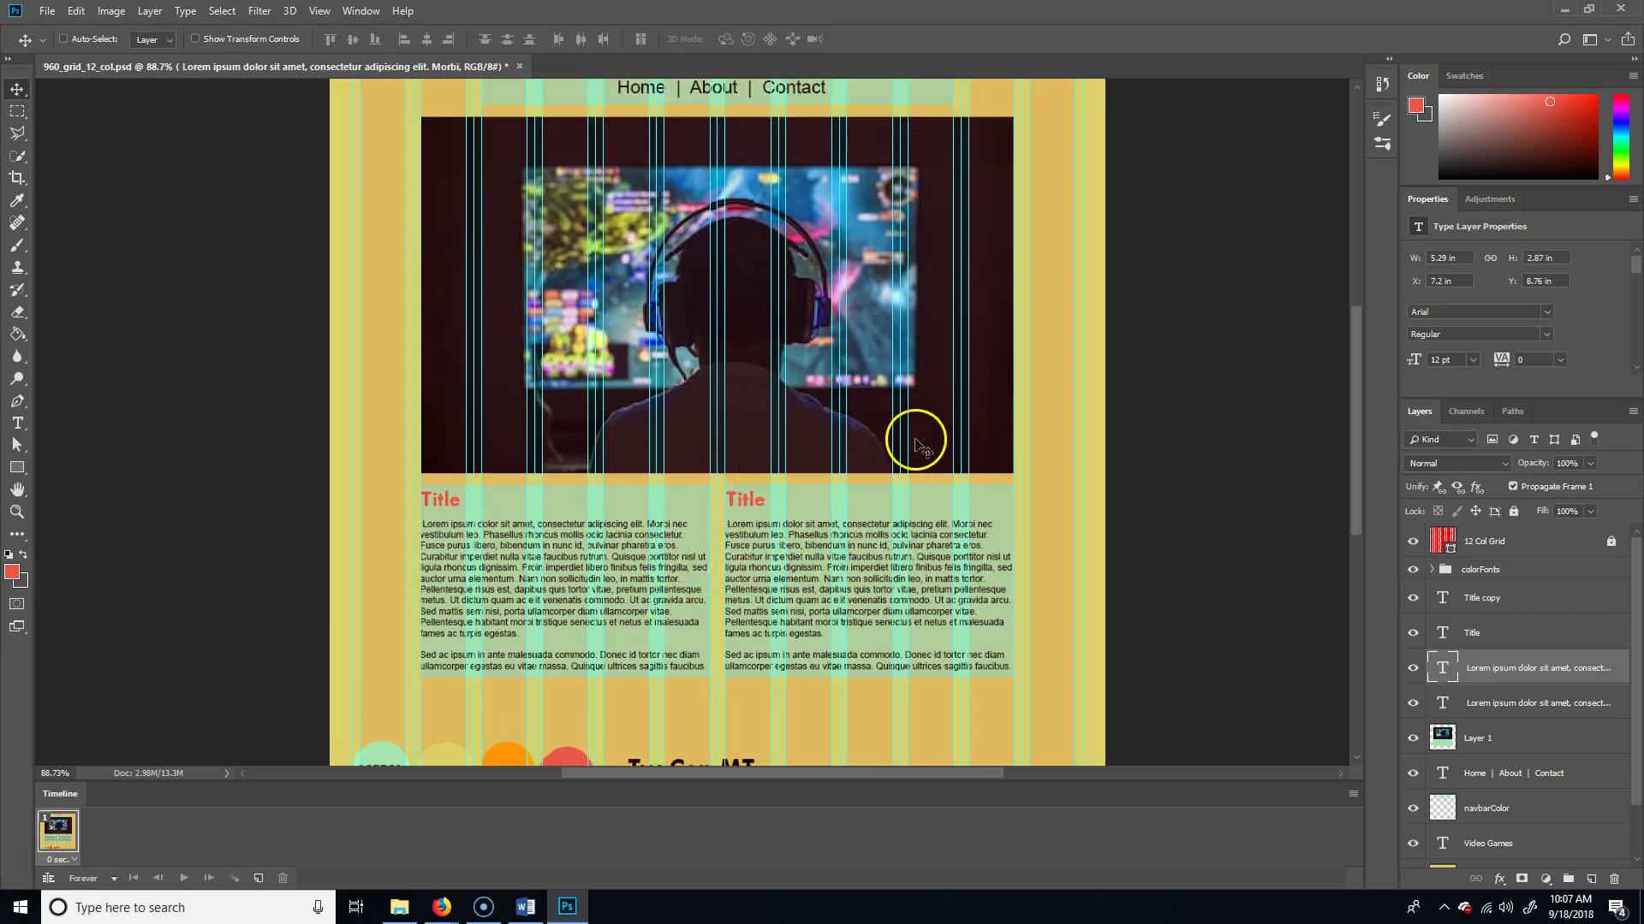
pyautogui.scroll(1, 916, 445)
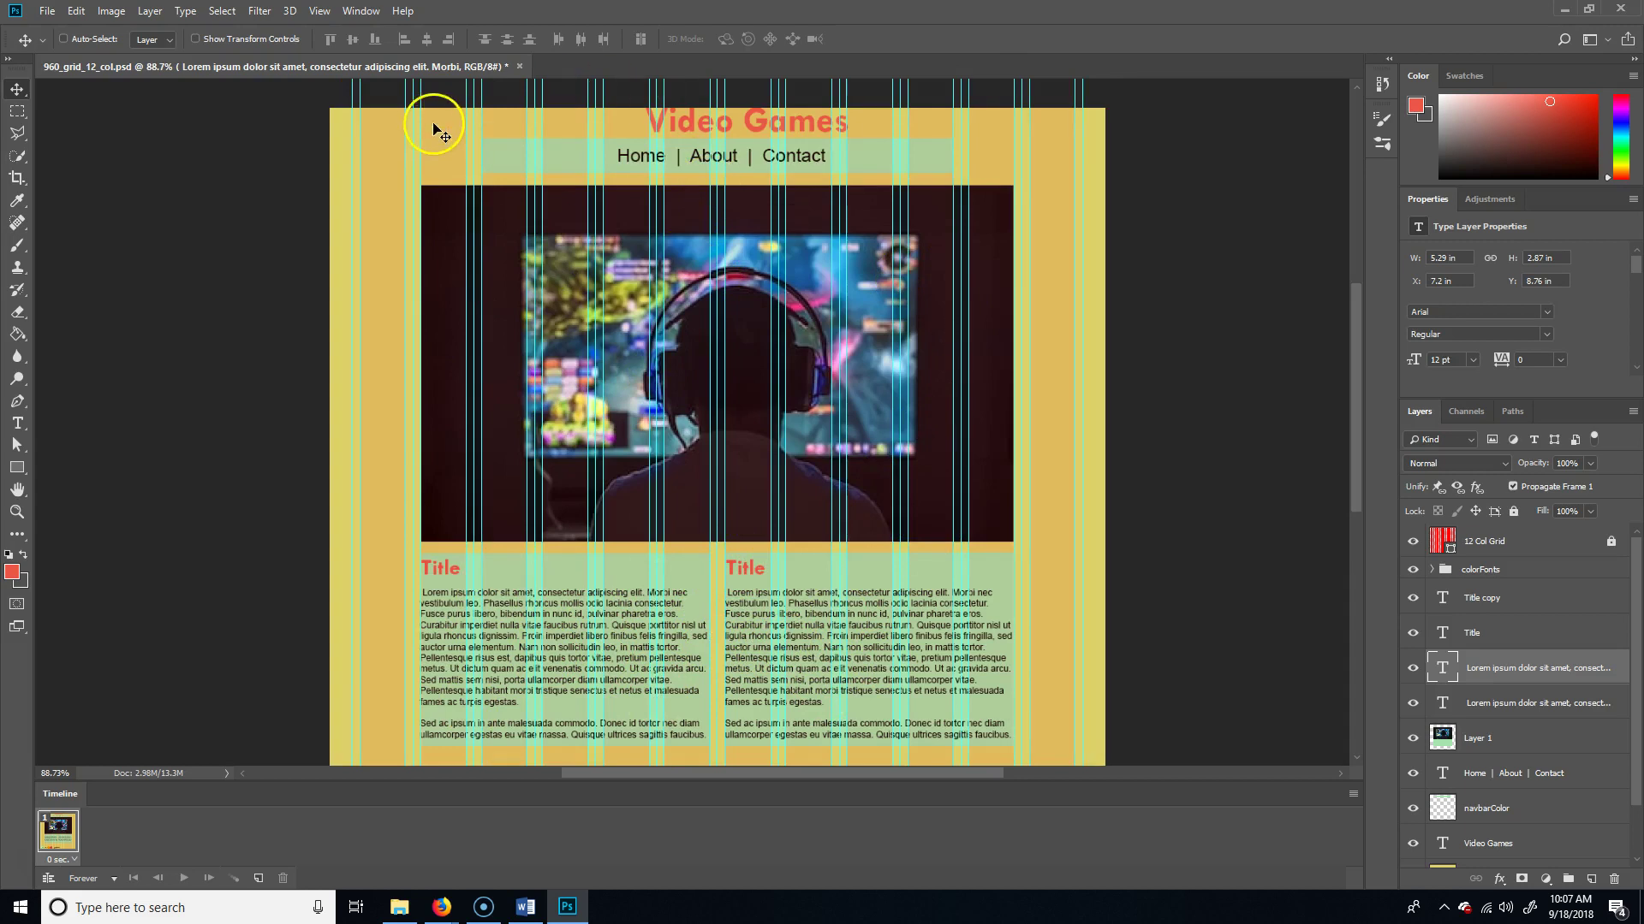
pyautogui.scroll(-2, 1071, 401)
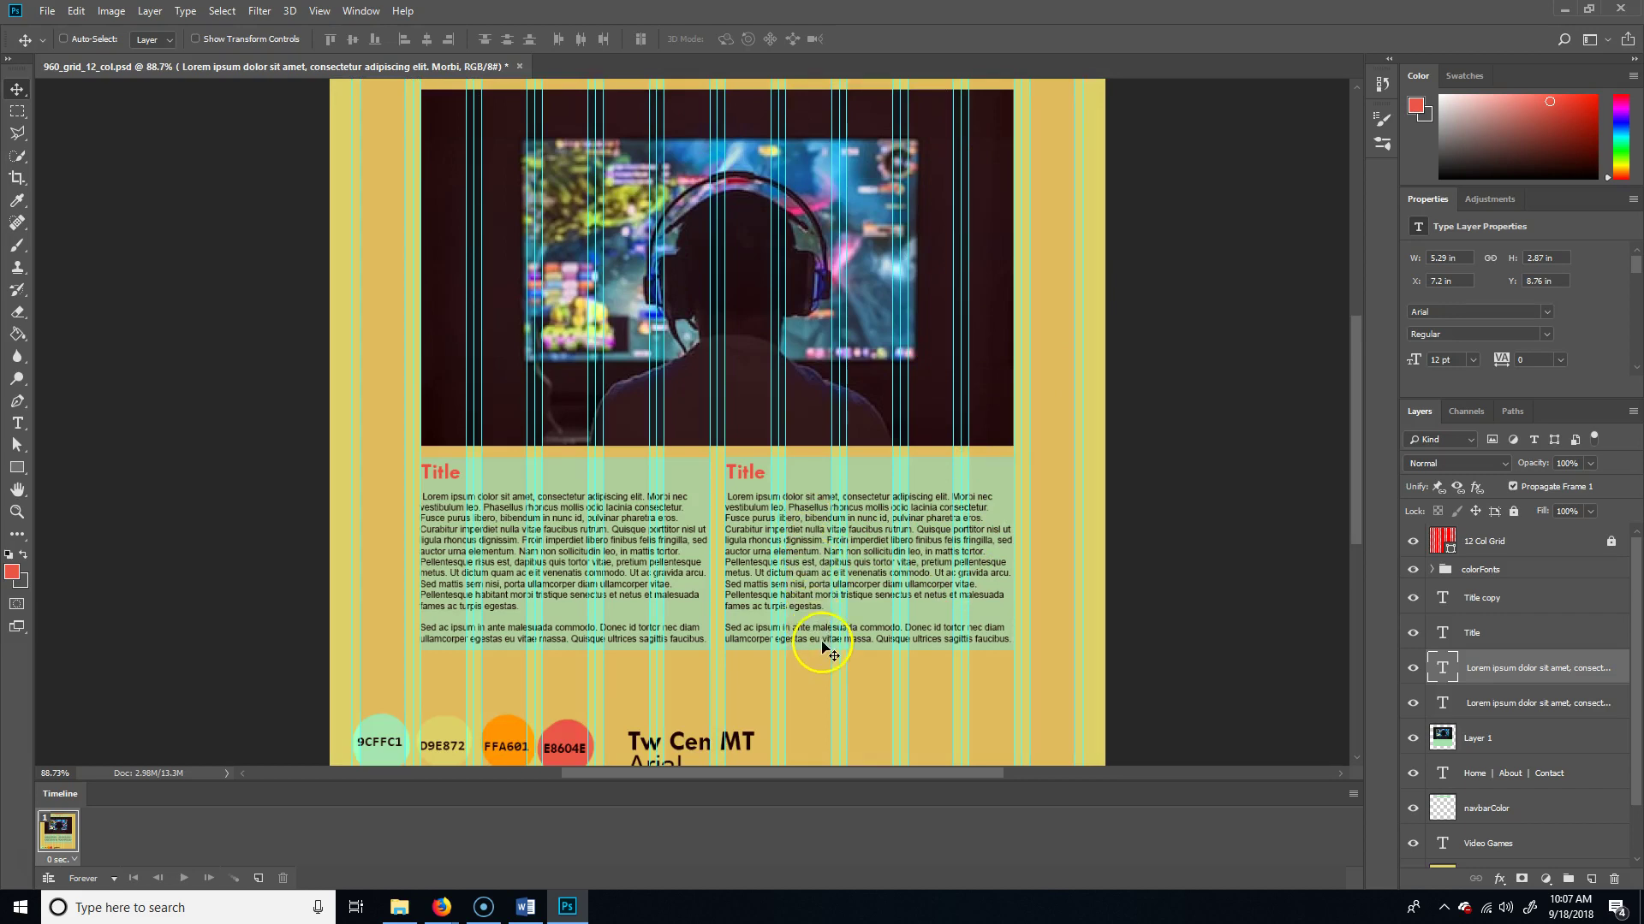
pyautogui.scroll(2, 728, 471)
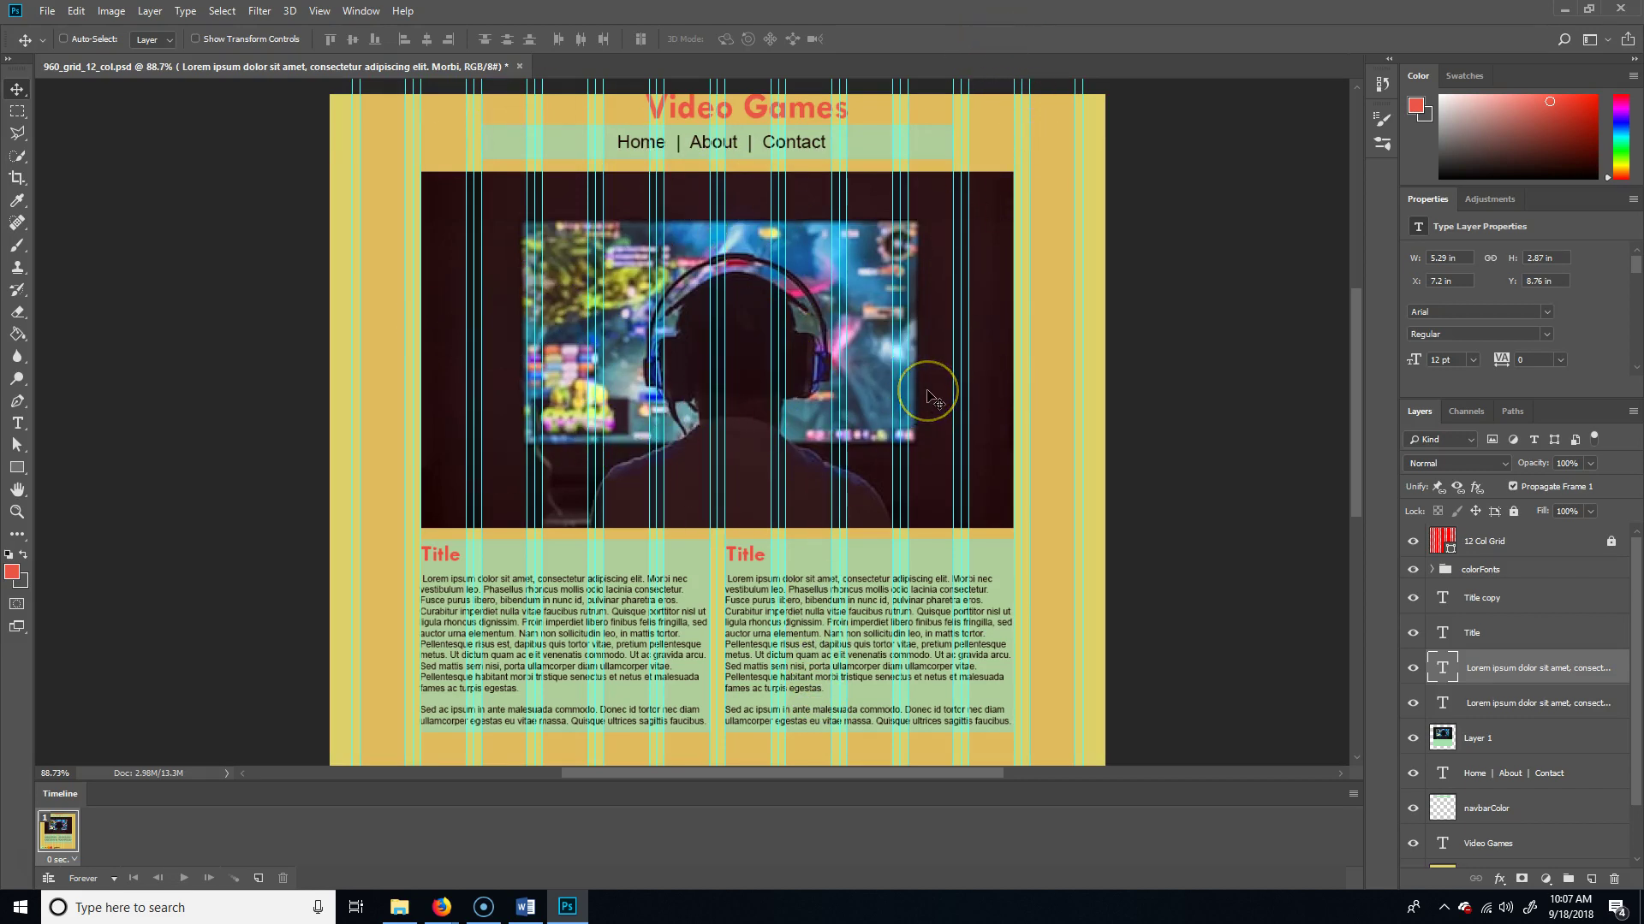
pyautogui.scroll(-4, 933, 399)
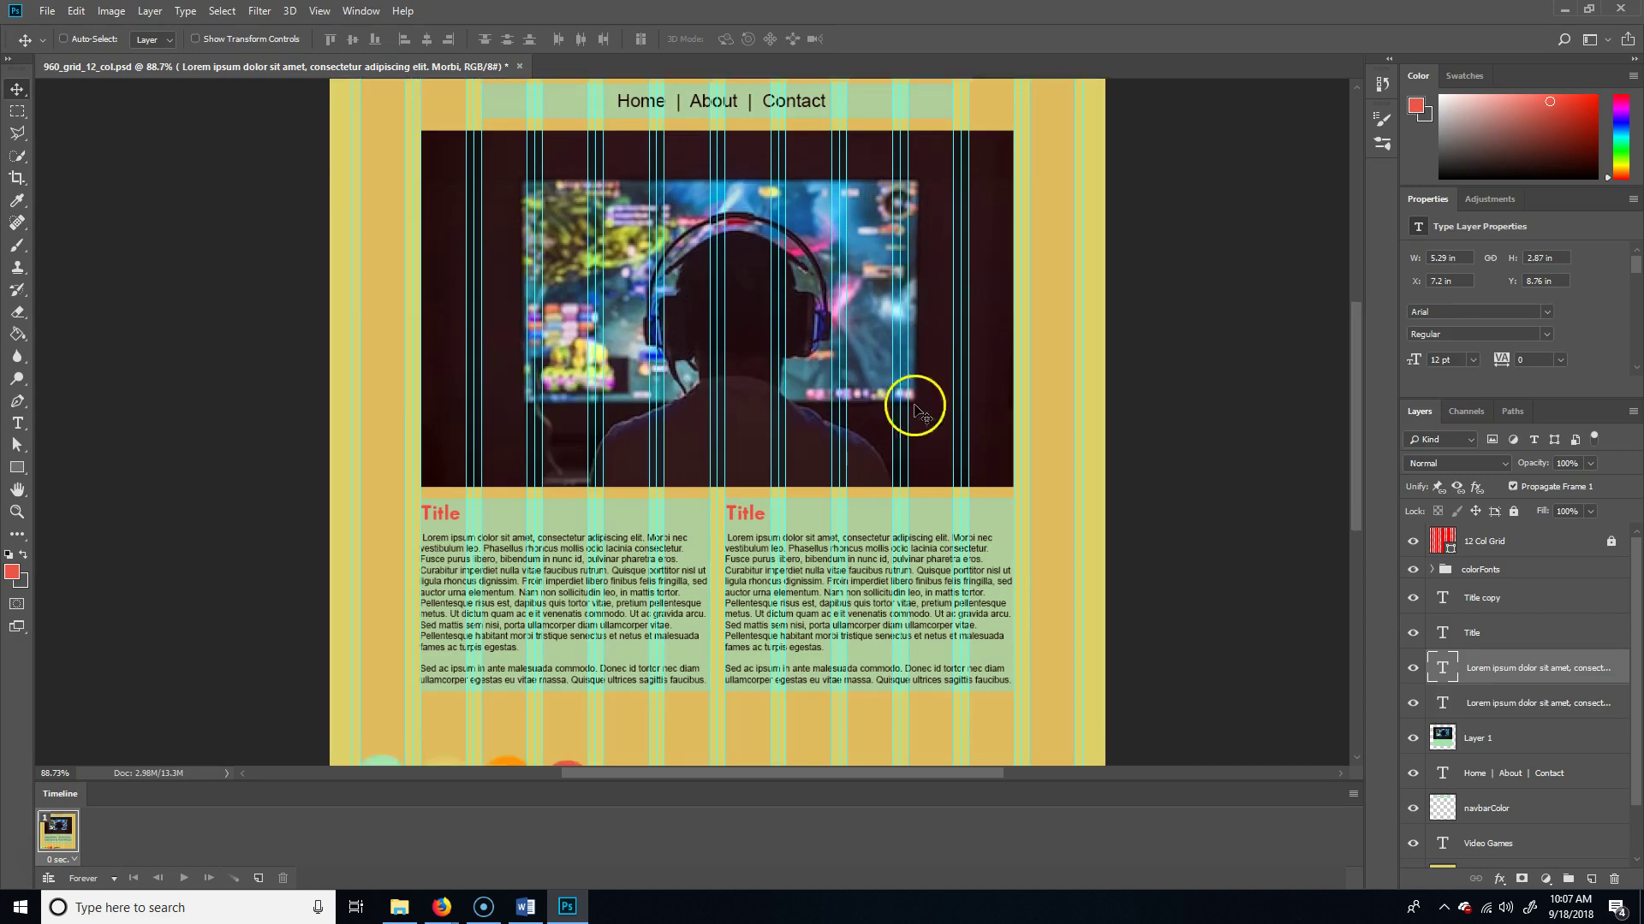
pyautogui.scroll(3, 853, 440)
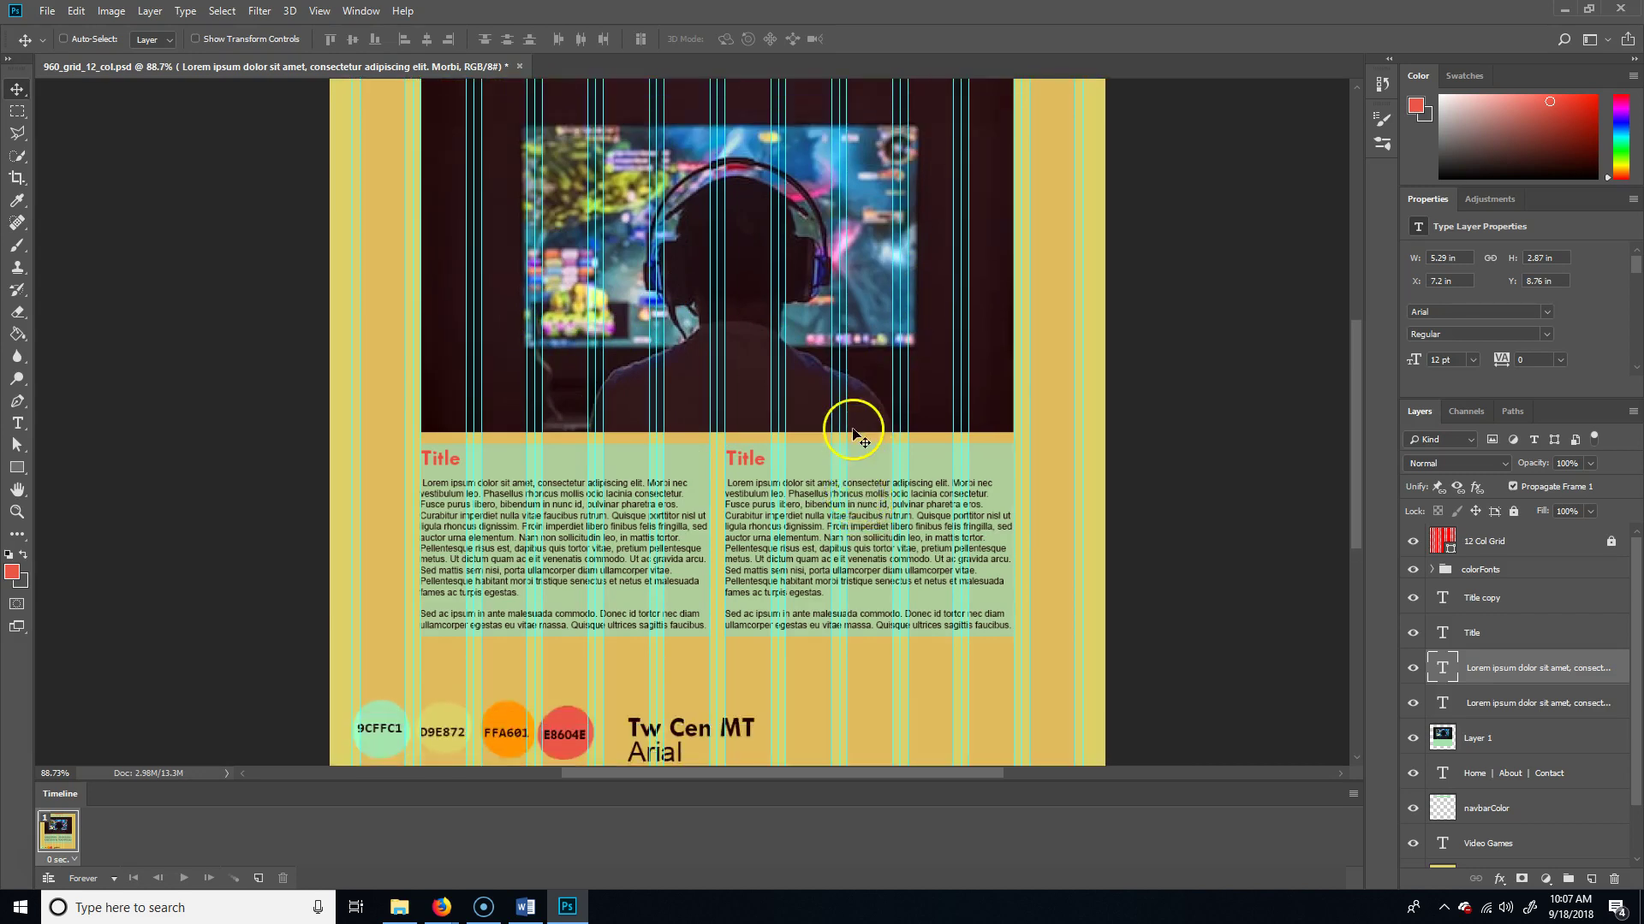